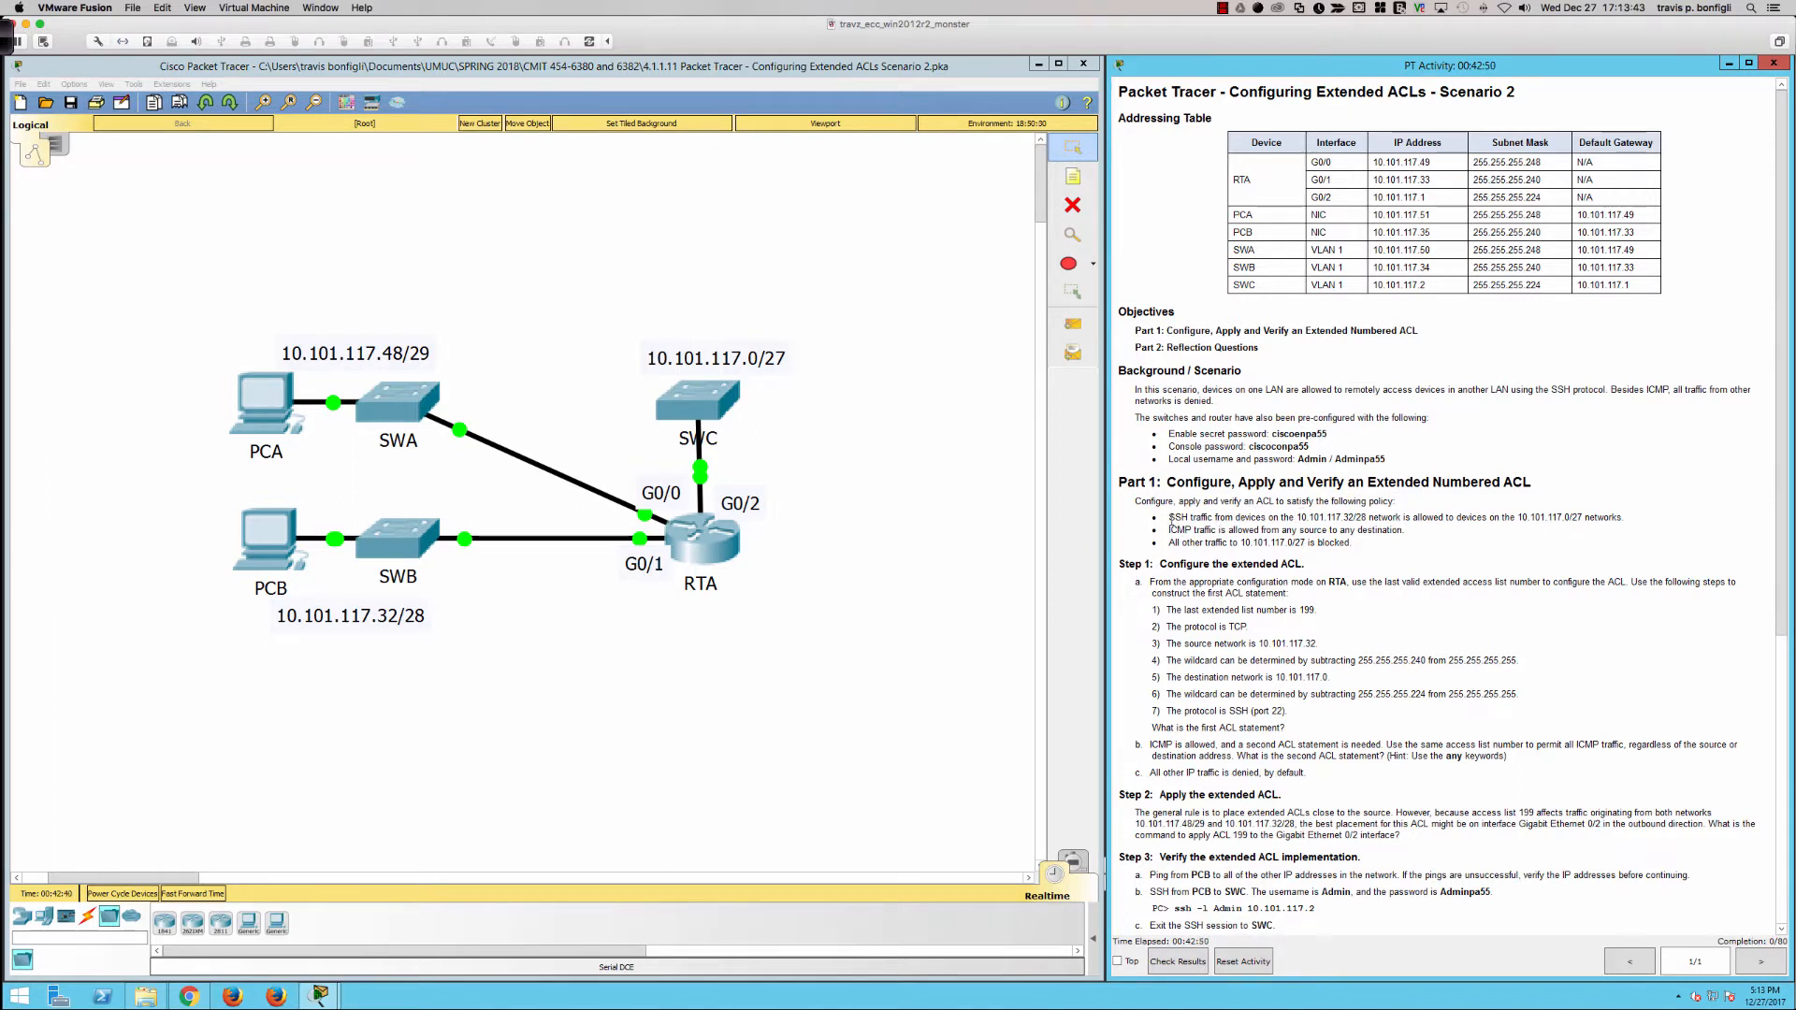
Step: Highlight the SSH policy text and trace its traffic path in red from PCB through RTA toward SWC
left_click_drag(1169, 518, 1374, 524)
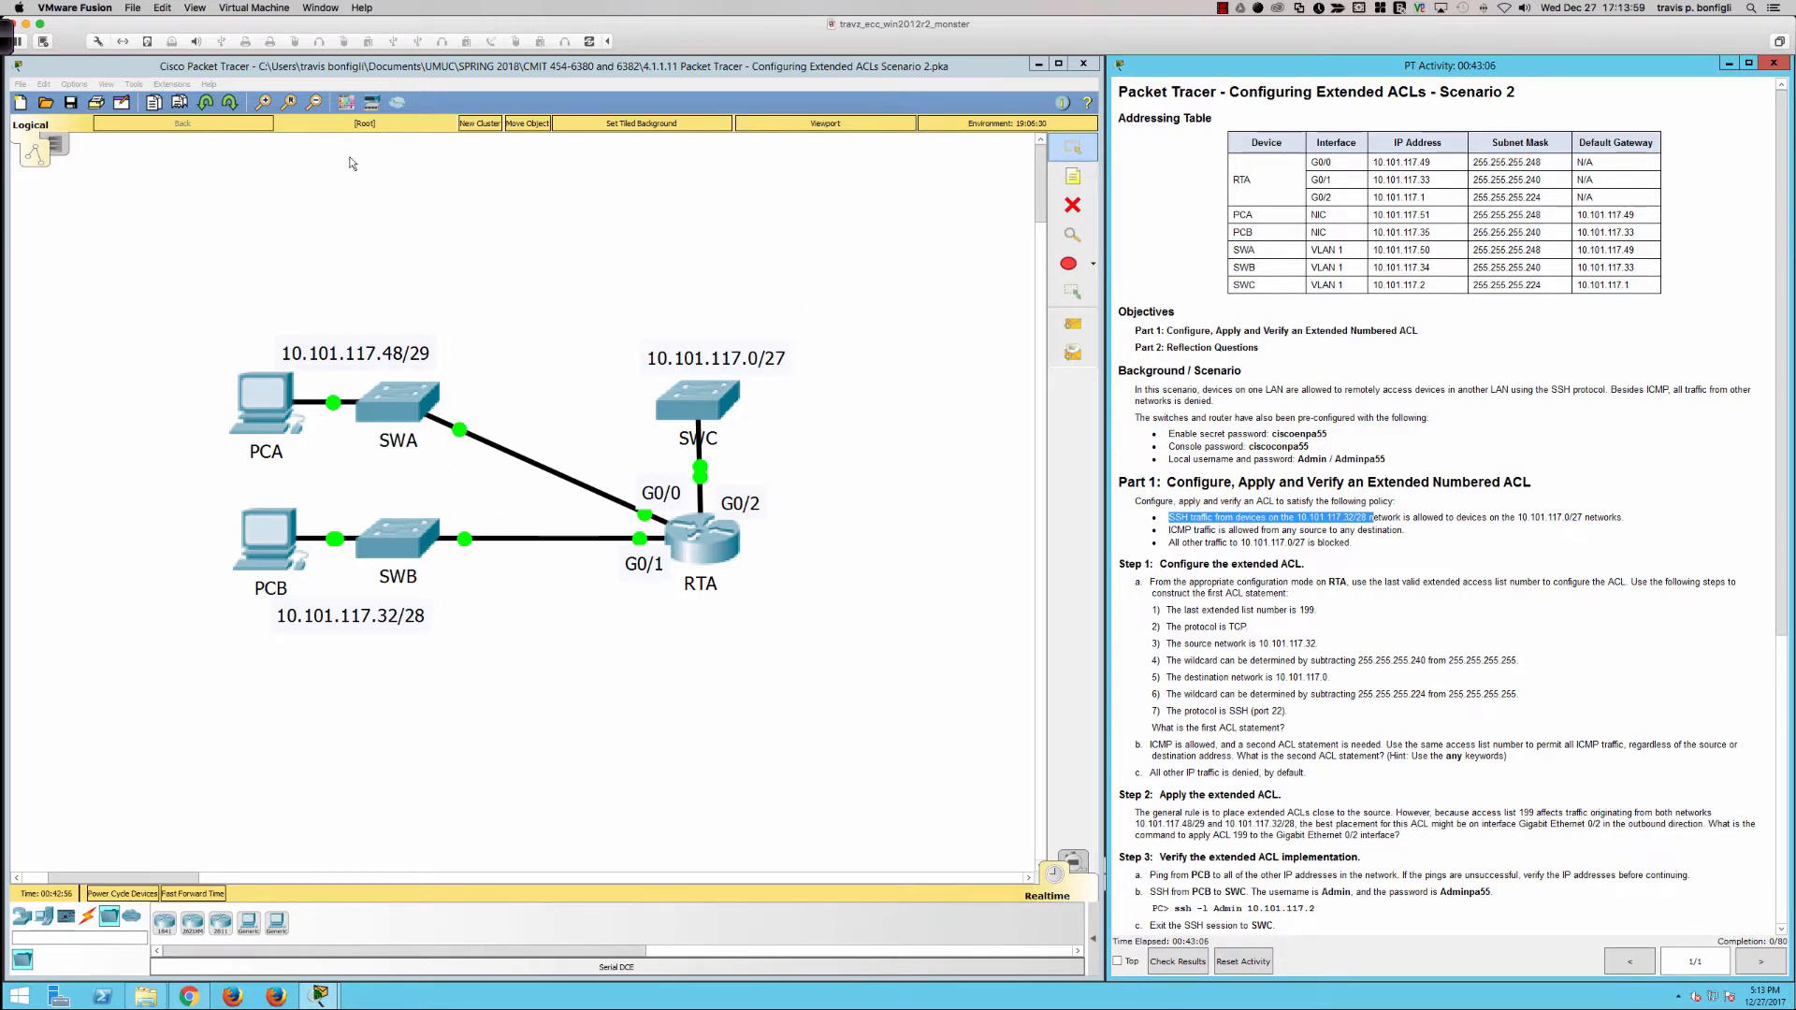
left_click(12, 49)
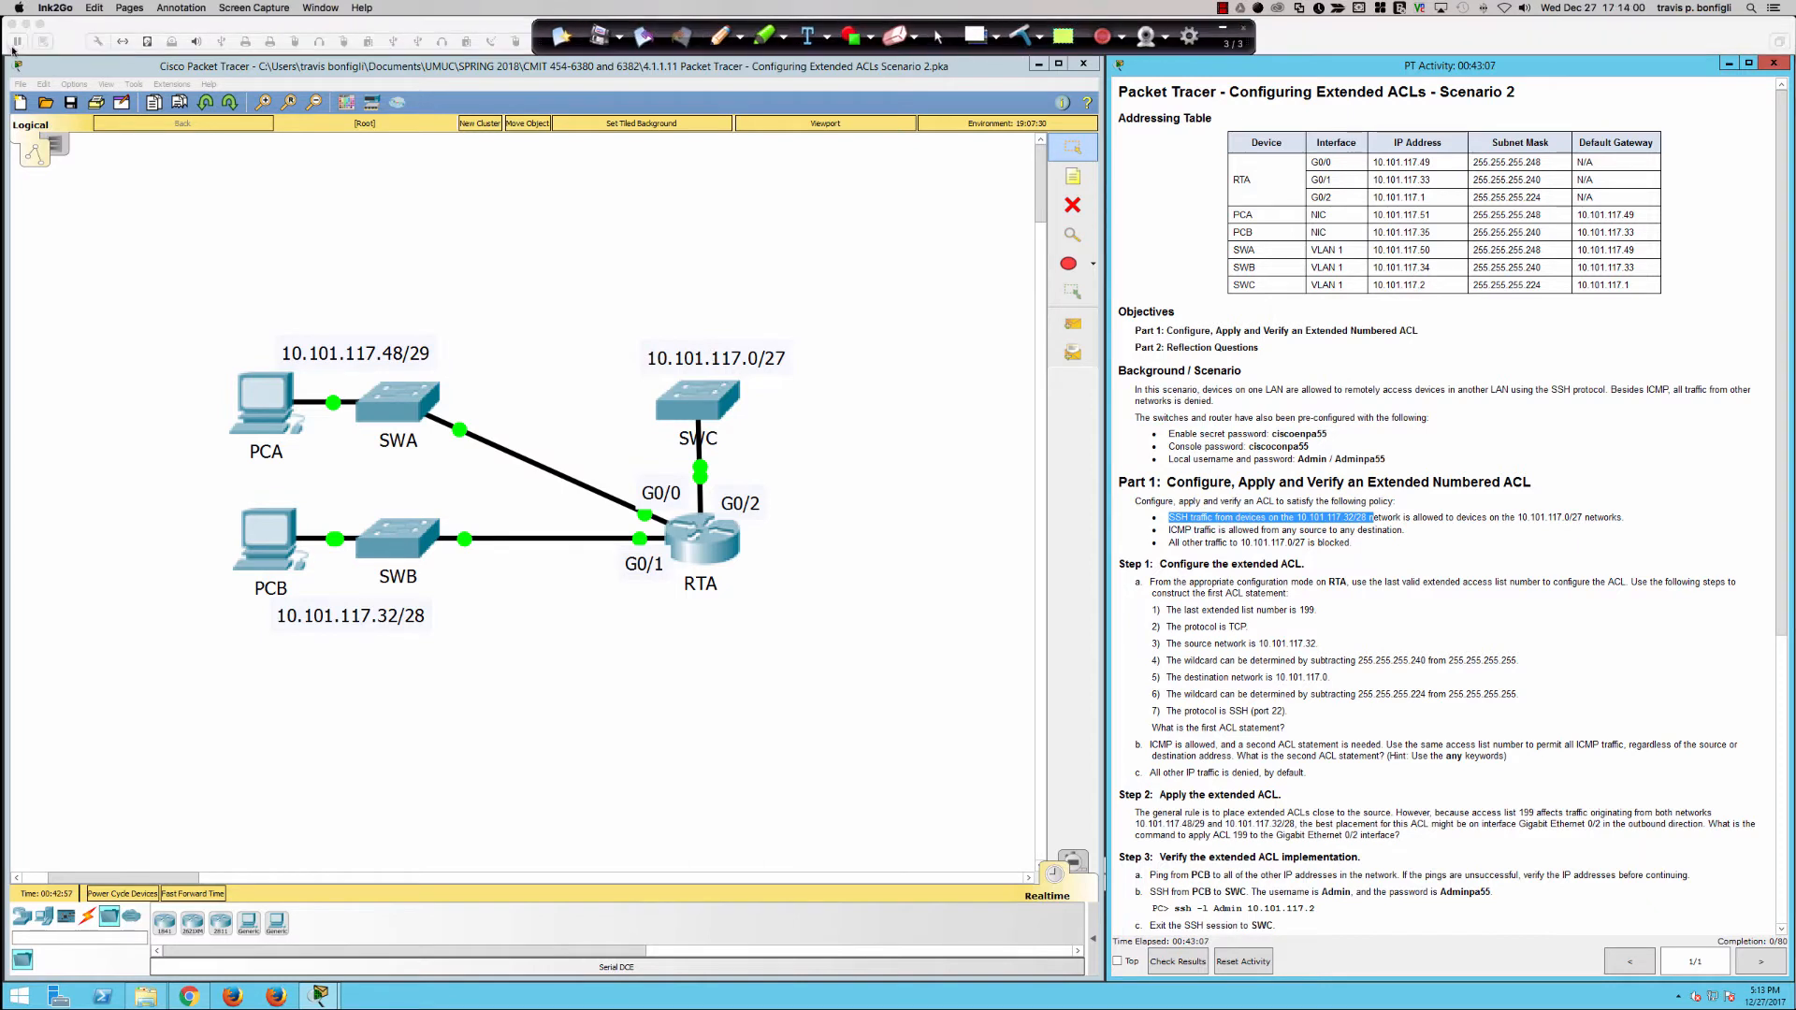
left_click(718, 35)
mouse_move(273, 566)
left_mouse_down()
mouse_move(581, 567)
mouse_move(708, 530)
mouse_move(706, 473)
left_mouse_up()
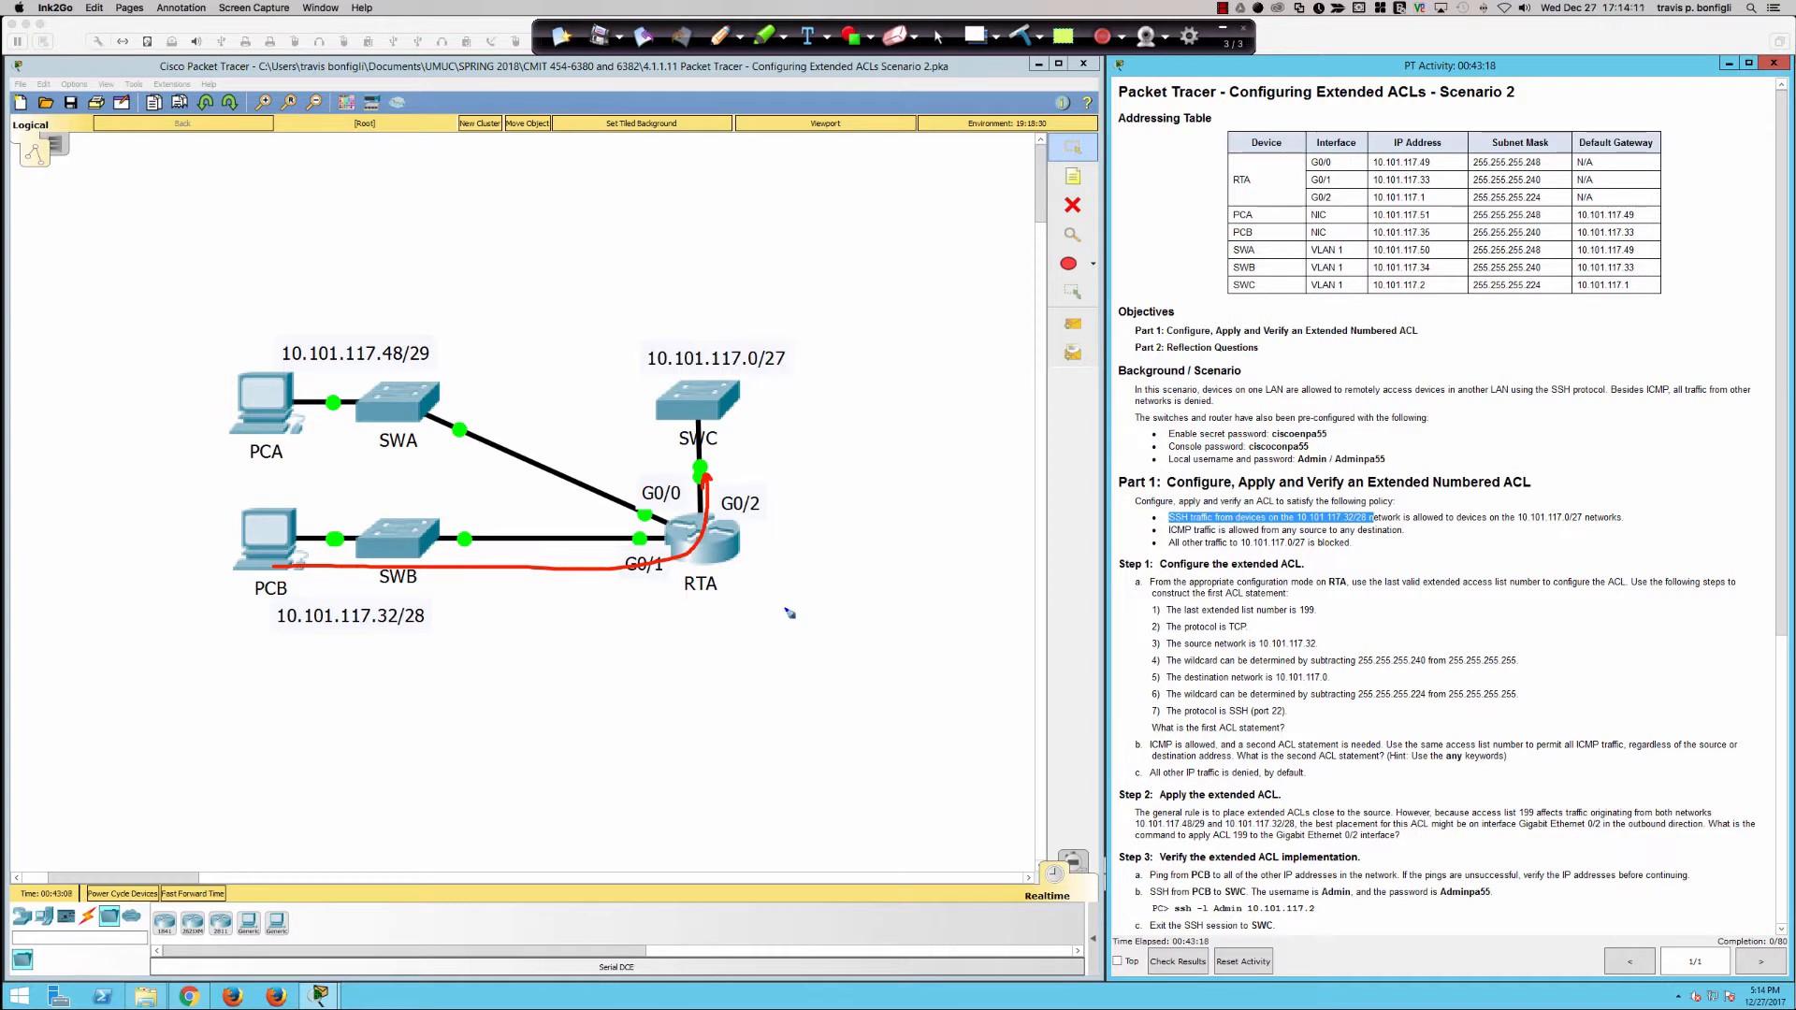
Step: Mark the ICMP and all-other-traffic policy lines with the pen and clear all annotations
left_click_drag(1133, 527, 1164, 528)
left_click_drag(1624, 508, 1639, 500)
left_click_drag(1404, 528, 1415, 525)
left_click_drag(1352, 541, 1371, 539)
left_click_drag(1129, 543, 1153, 540)
left_click(1023, 37)
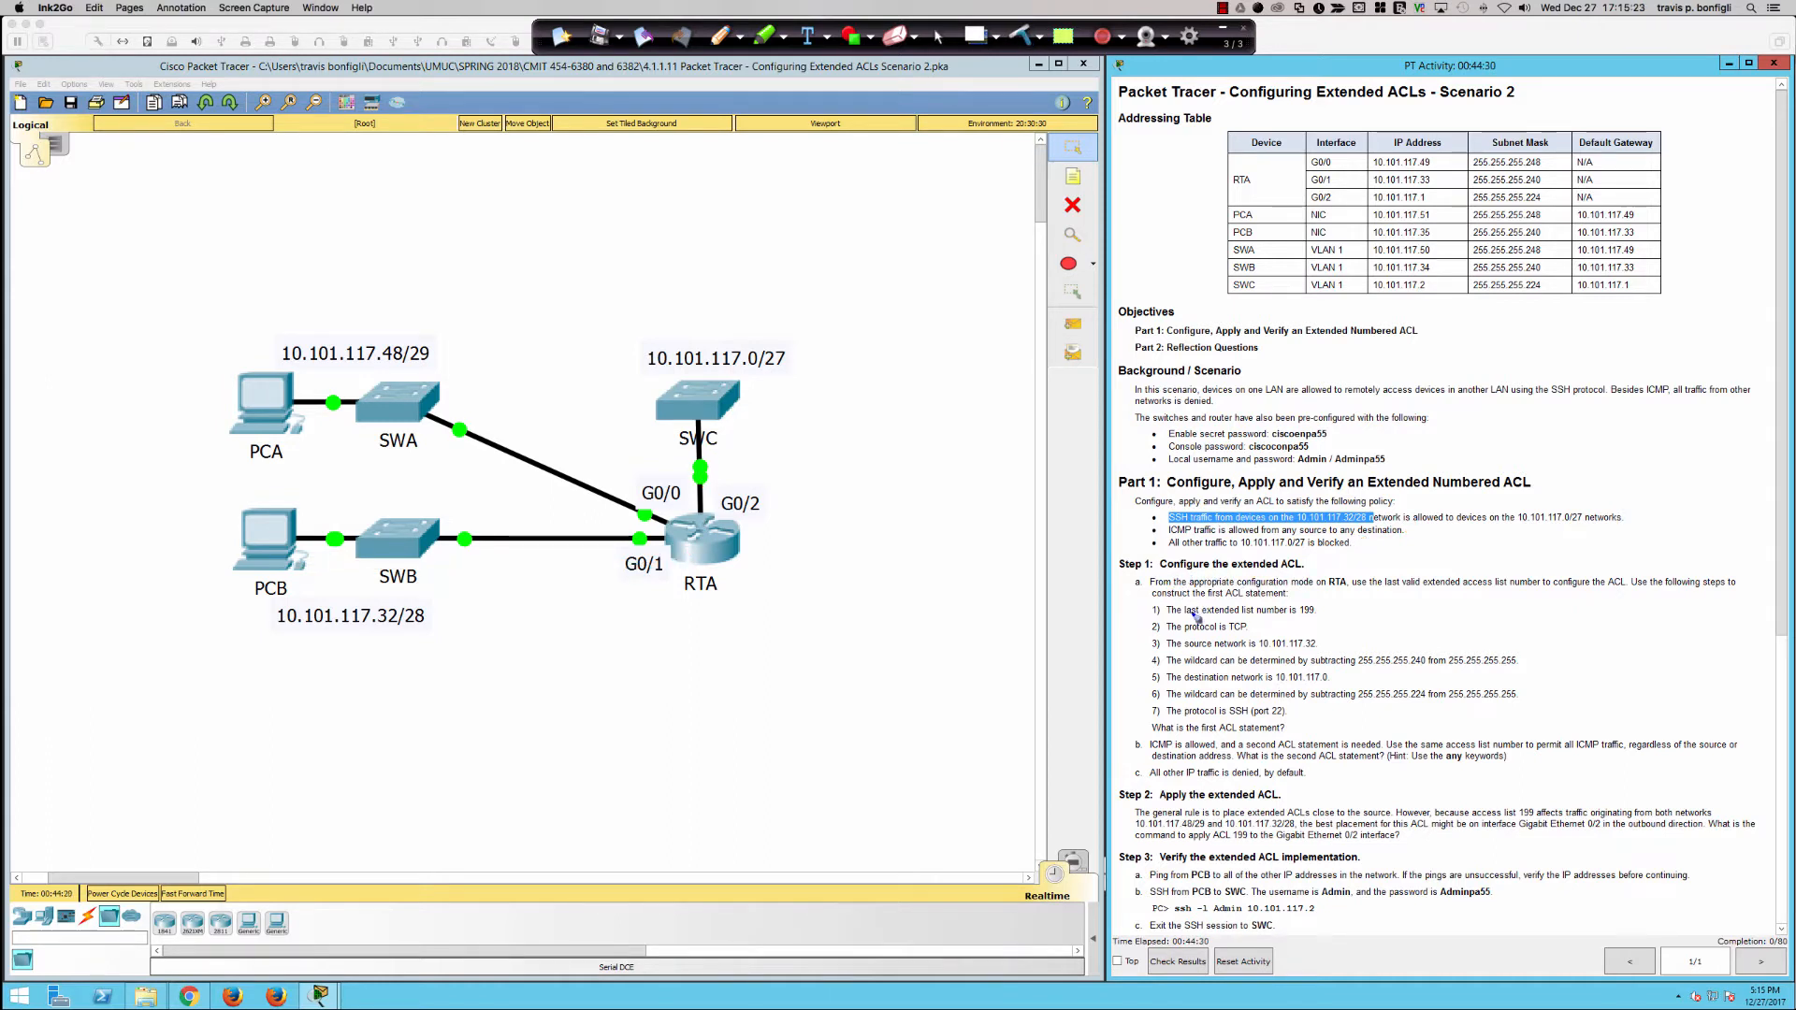
Step: Bracket the Step 1 extended ACL instructions in red and return to the normal cursor
mouse_move(1160, 573)
left_mouse_down()
mouse_move(1121, 578)
mouse_move(1137, 778)
mouse_move(1162, 780)
left_mouse_up()
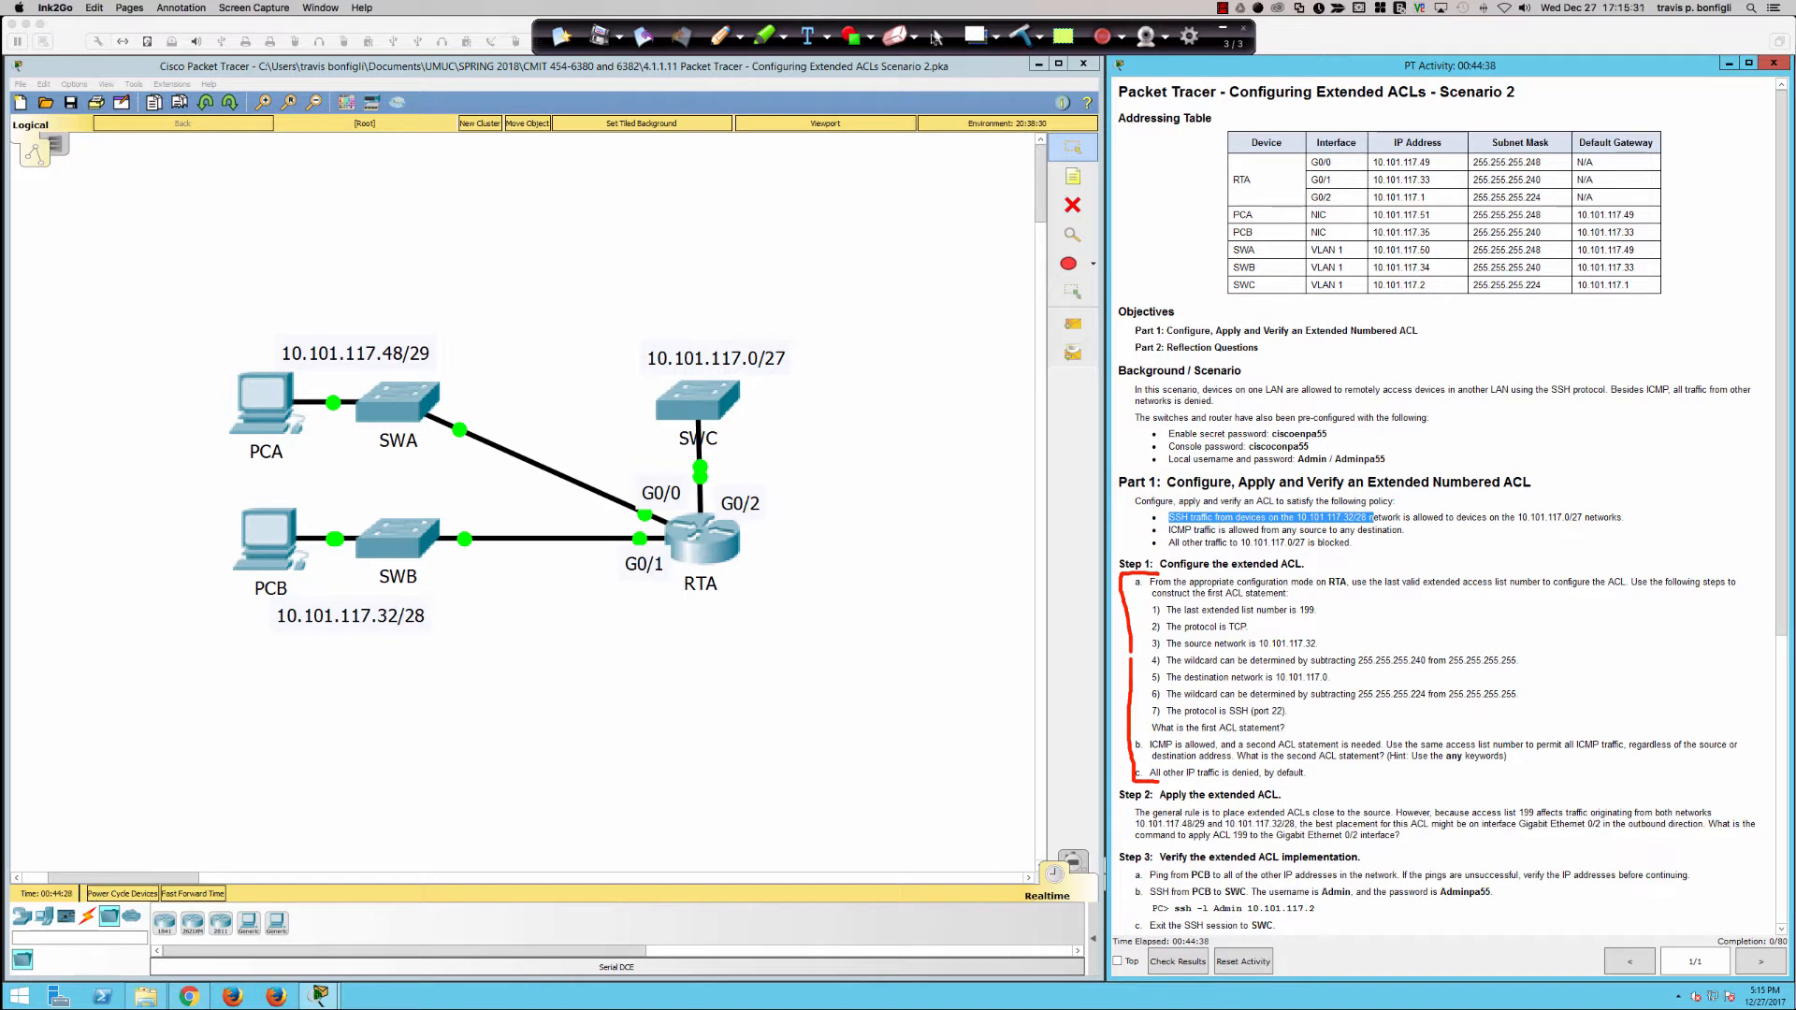
left_click(935, 37)
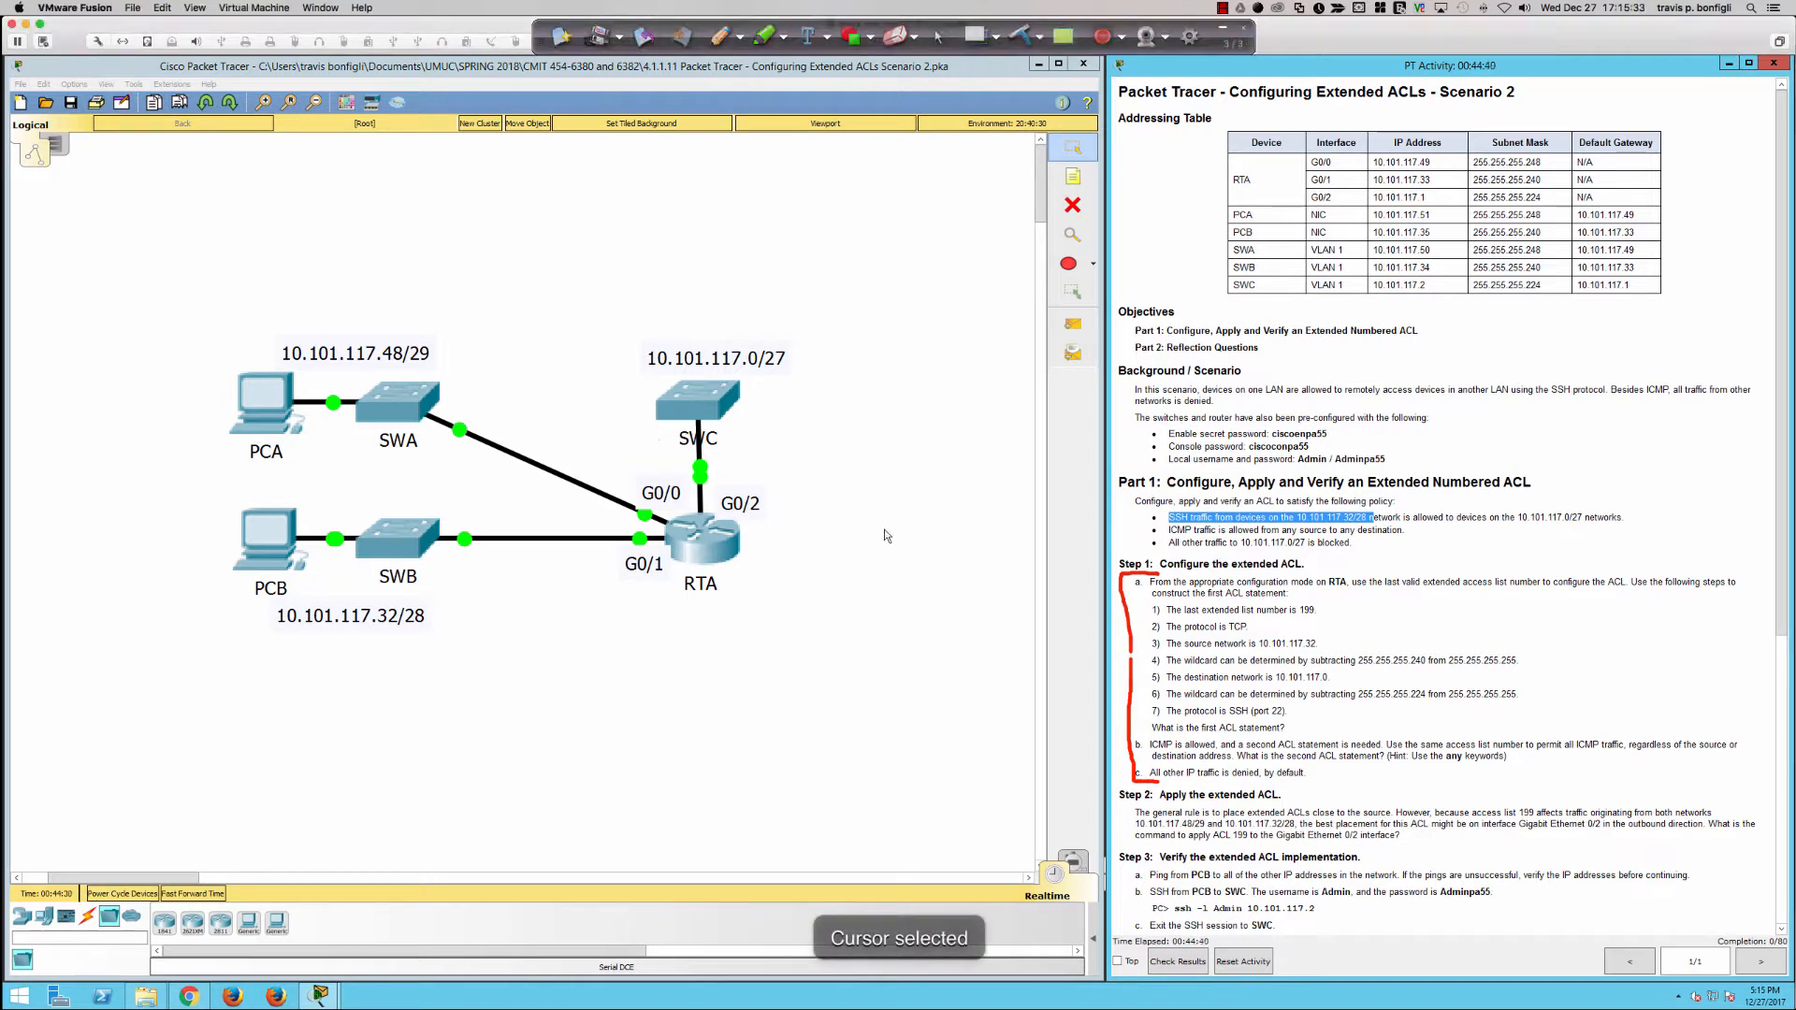
Step: Open router RTA's command line in a widened window placed below the upper part of the topology
left_click(703, 544)
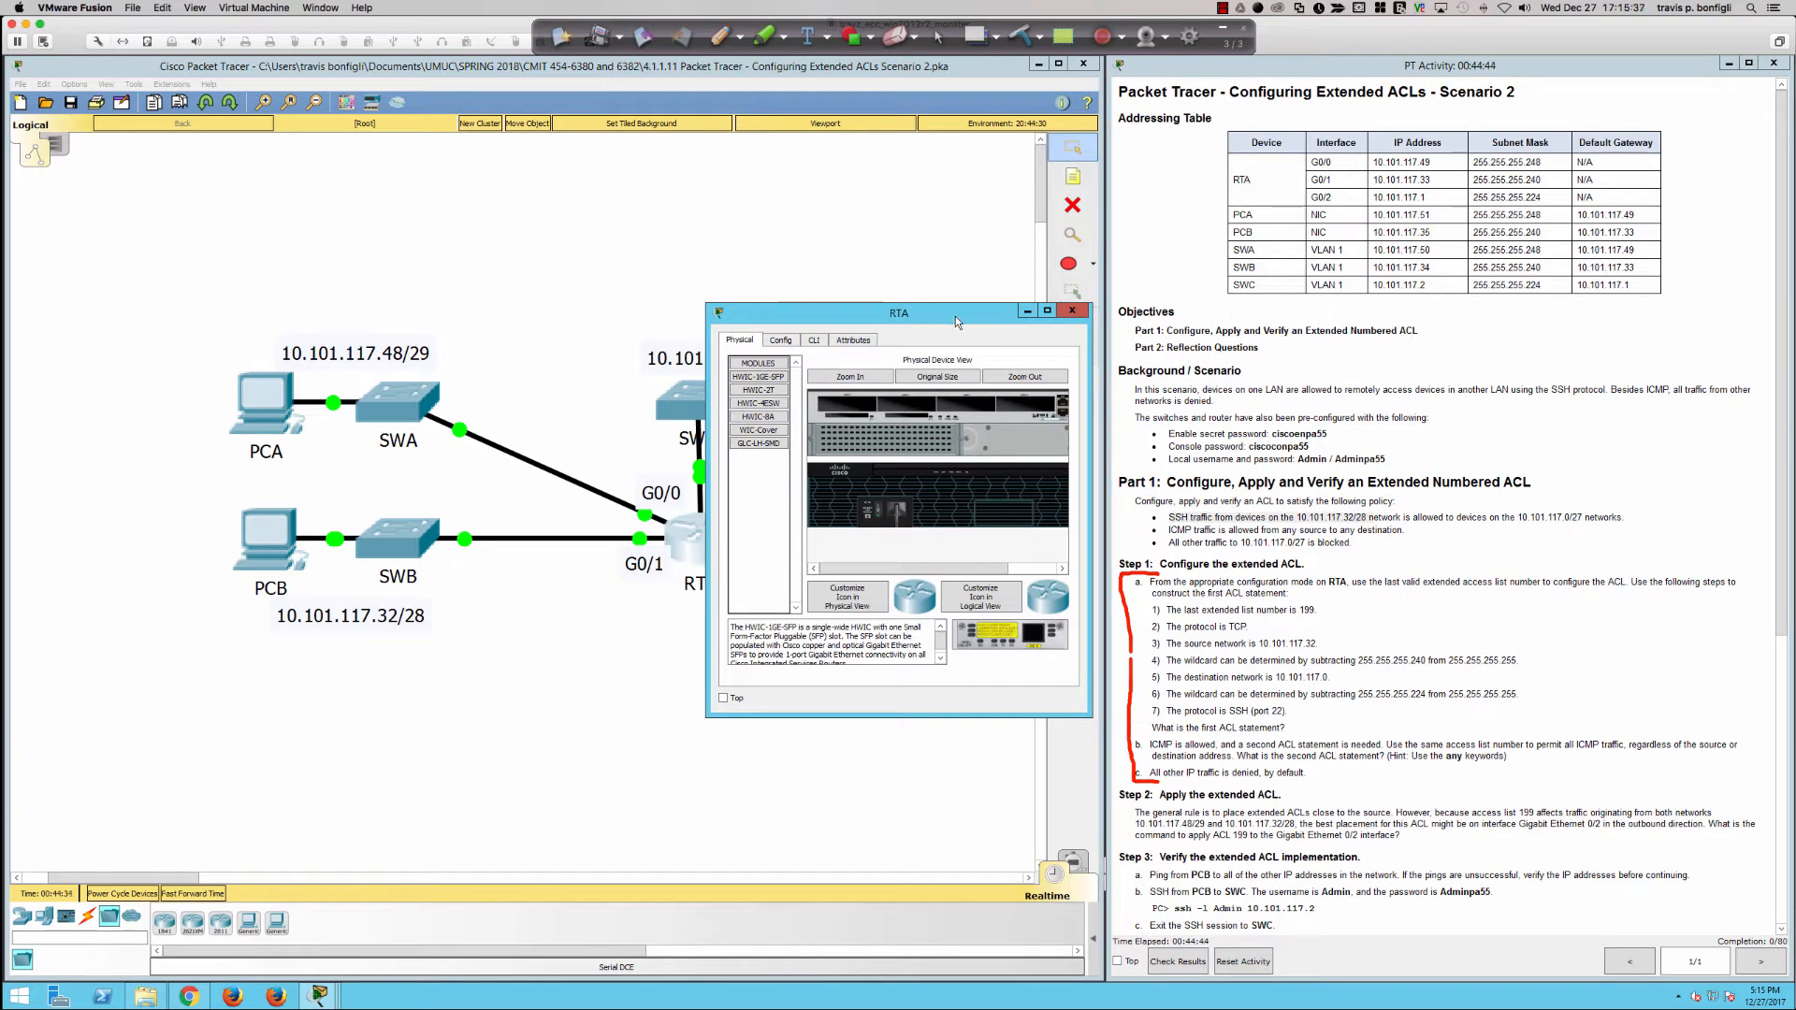
left_click_drag(956, 316, 277, 572)
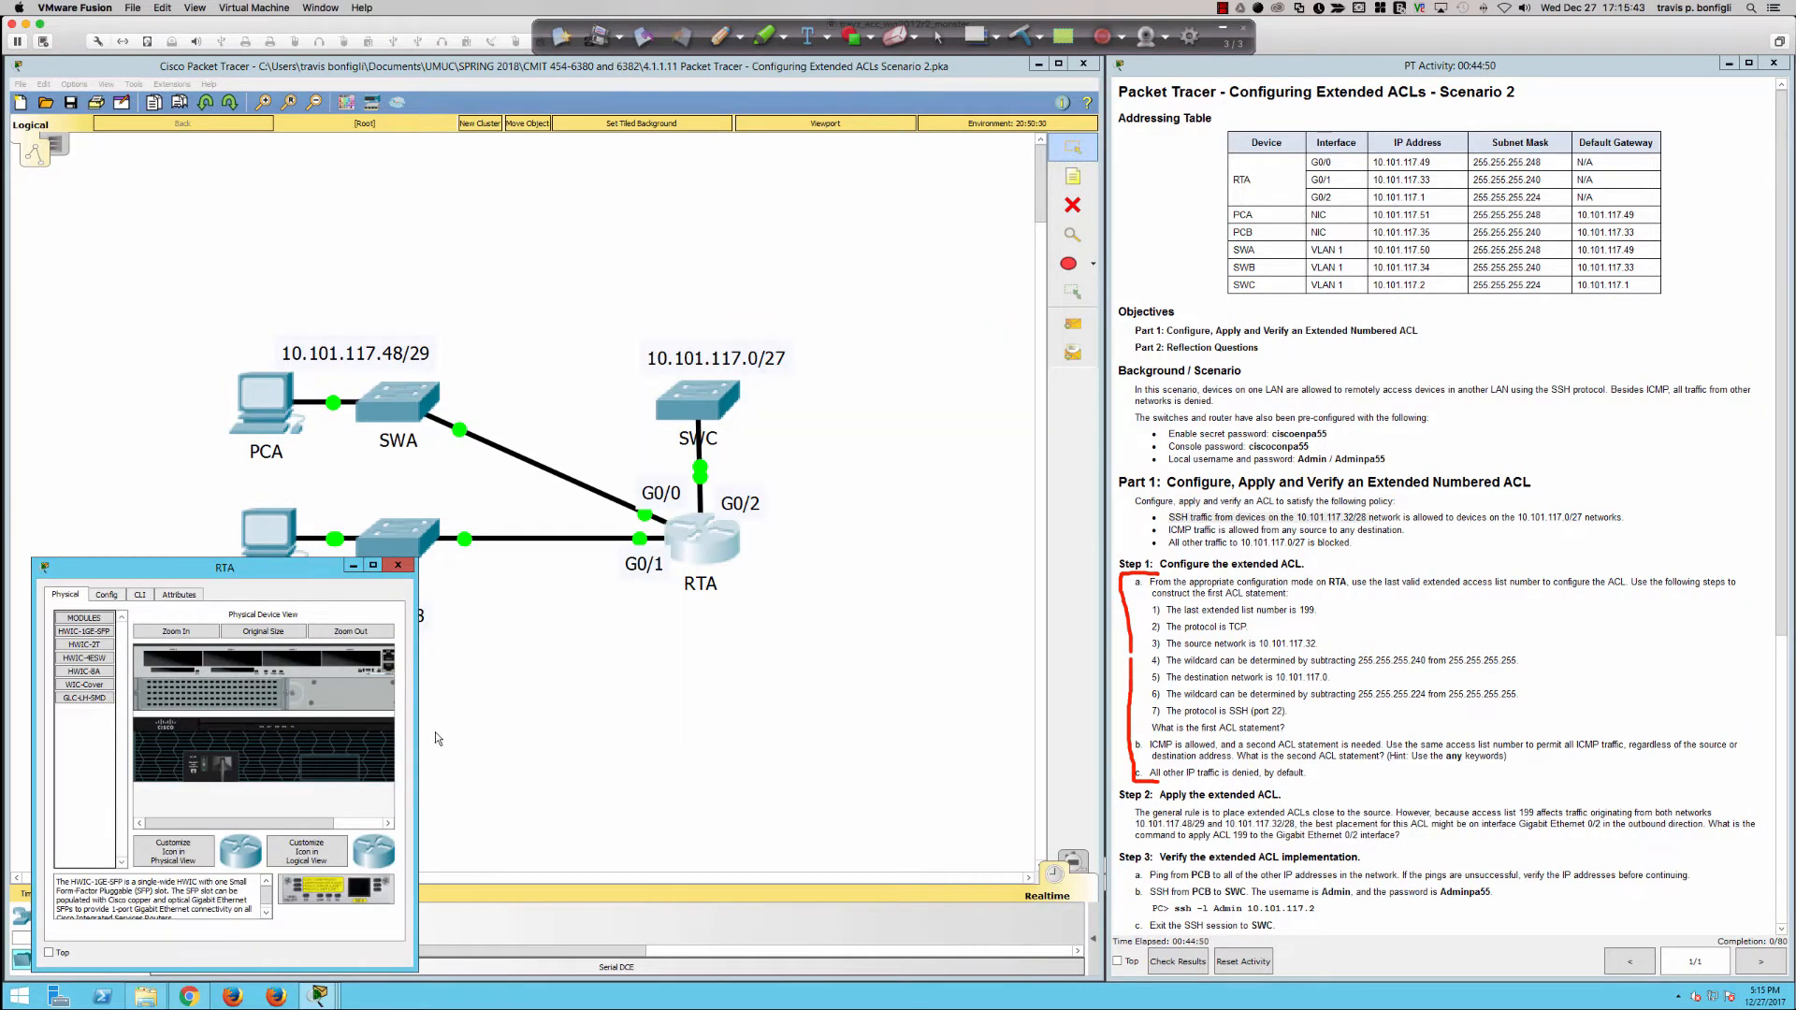
left_click_drag(415, 734, 1059, 762)
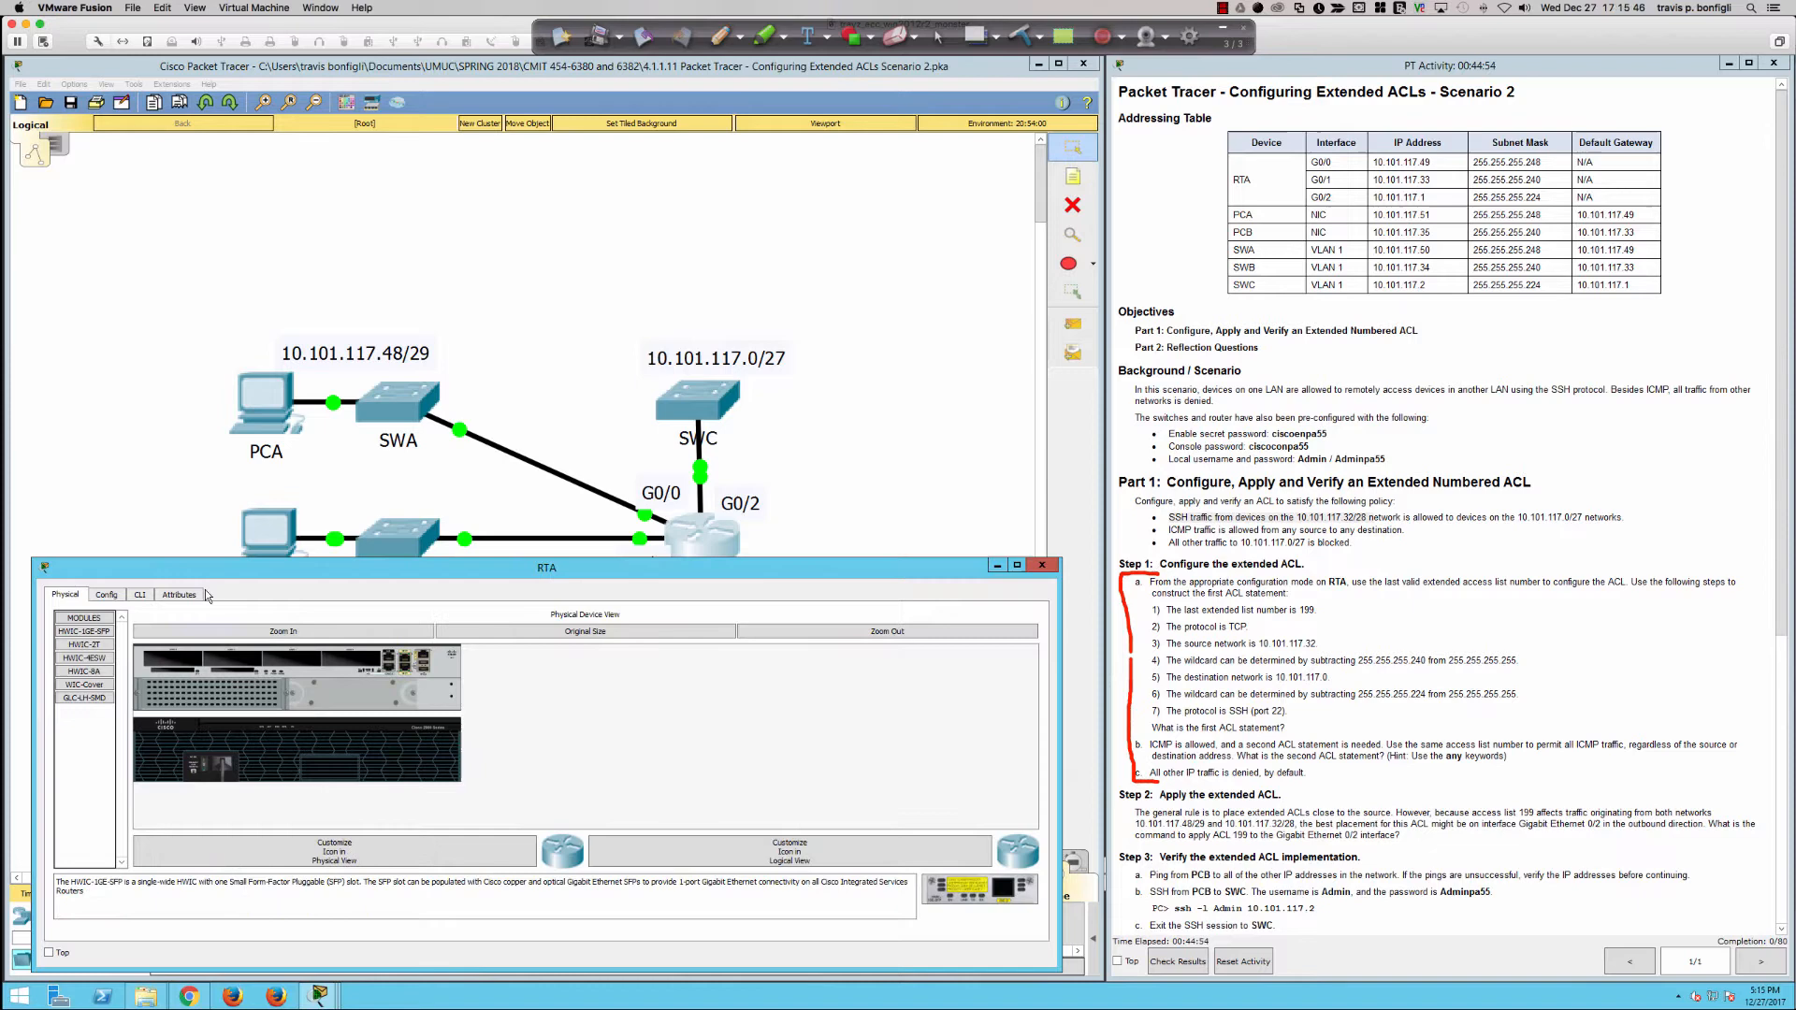
left_click(138, 593)
key("Return")
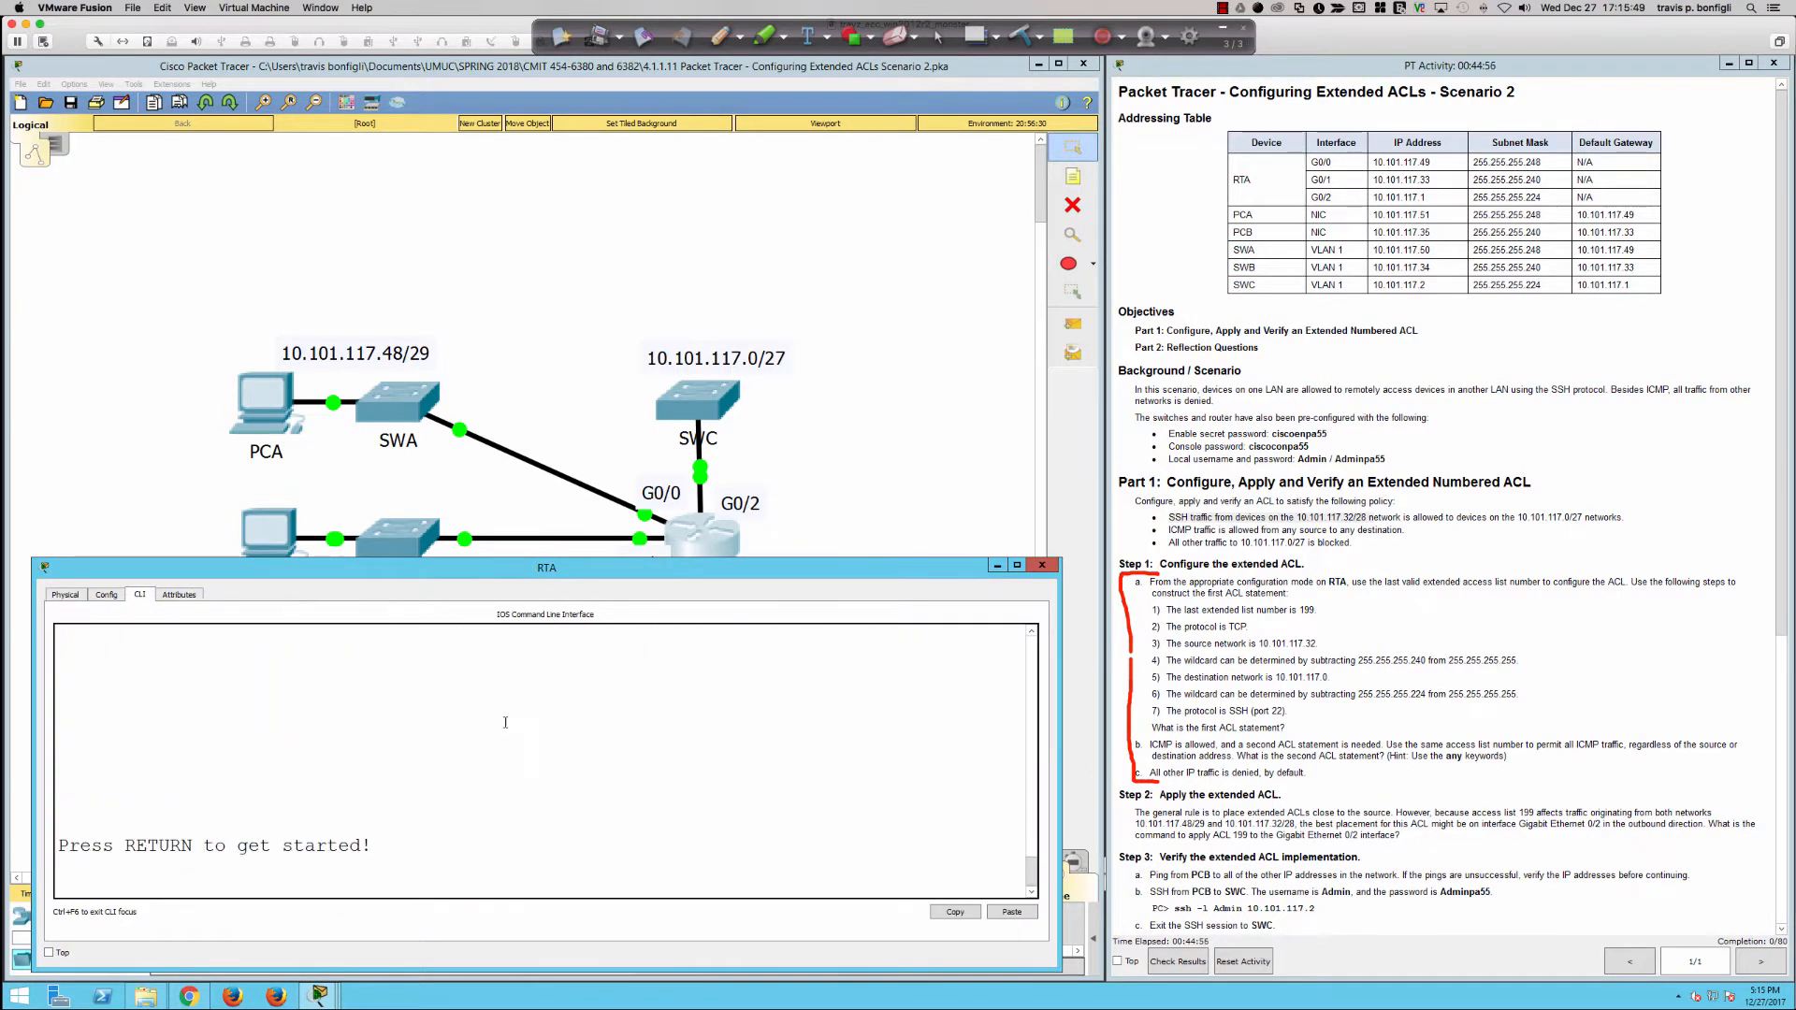
Step: Log in to RTA's console with the console password
key("Return")
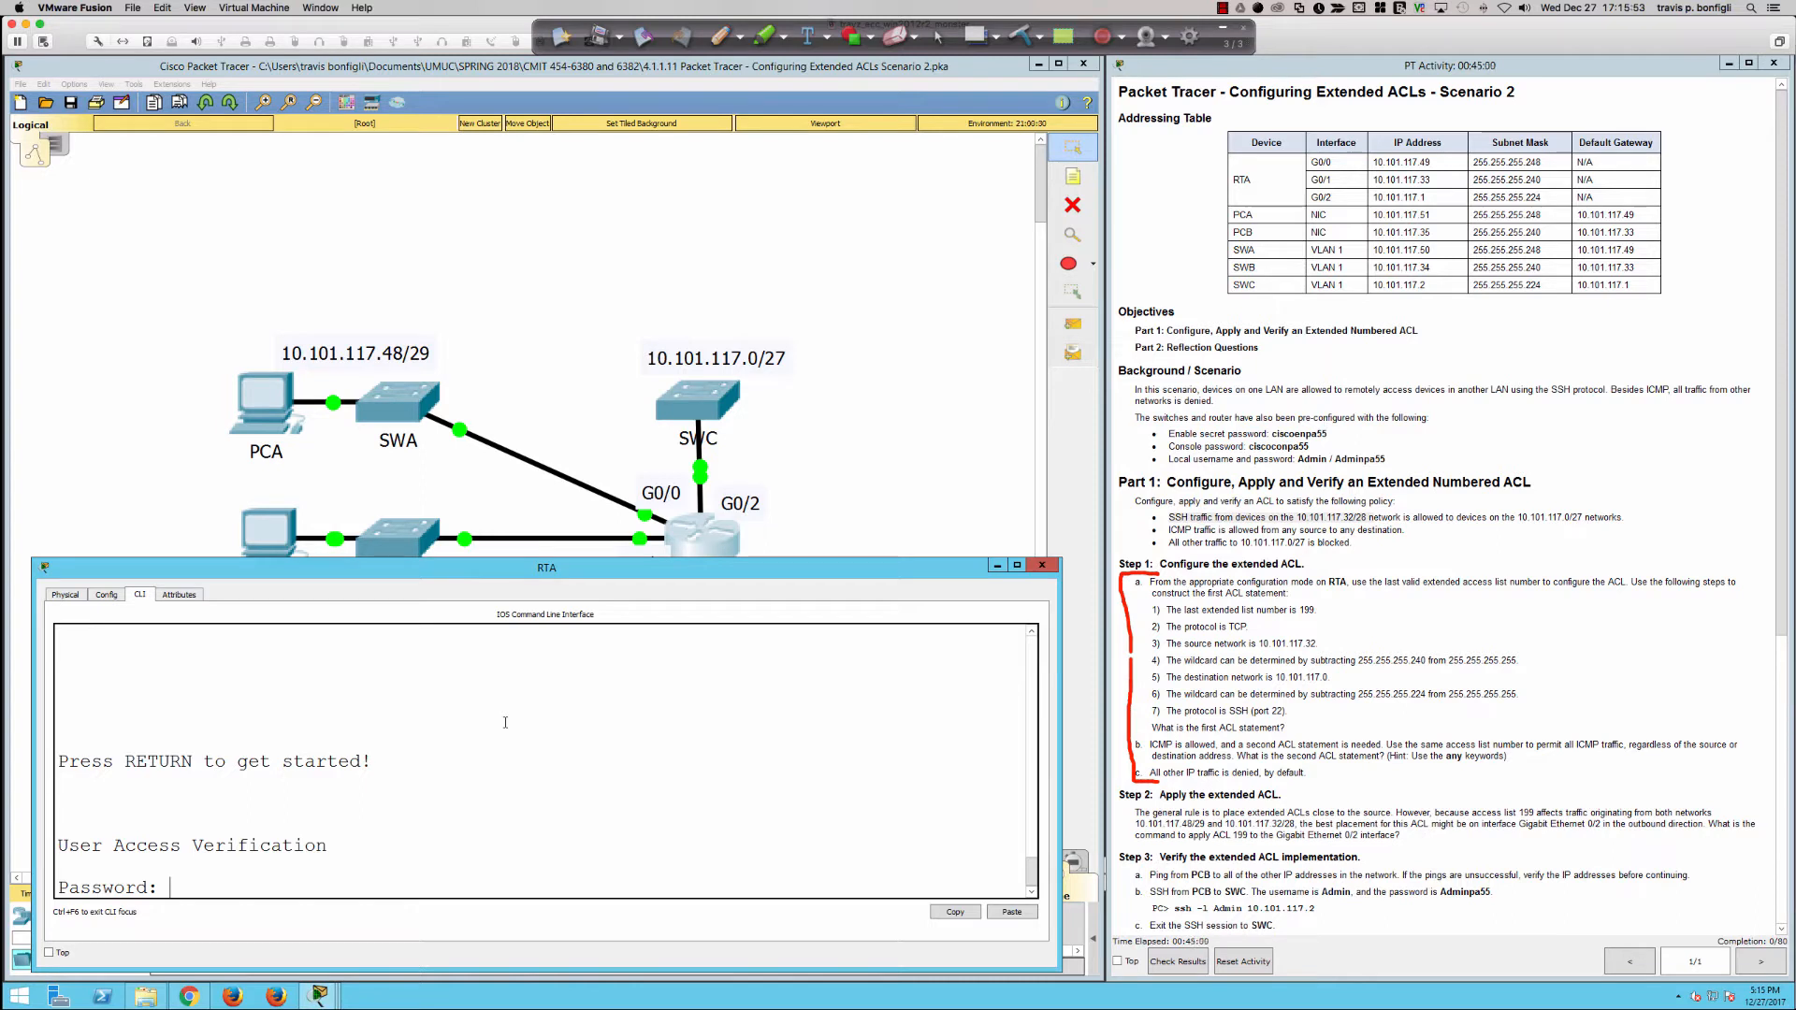
key("Return")
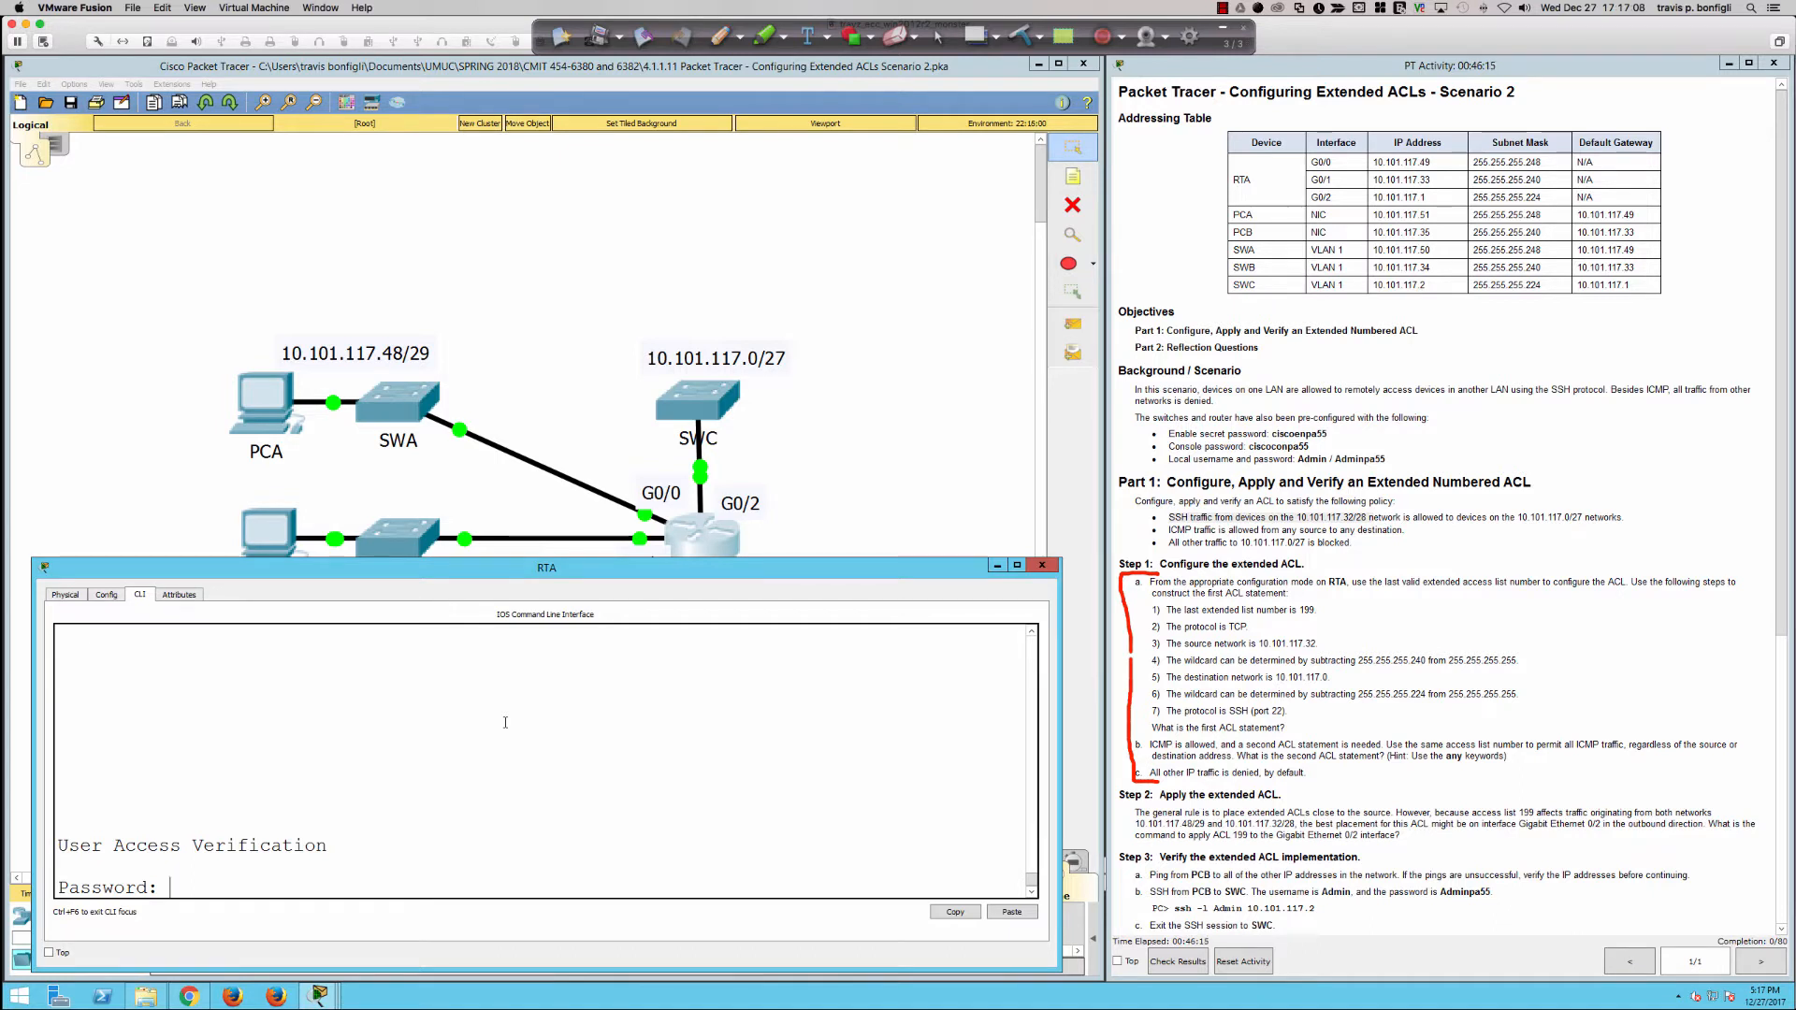
key("Return")
key("Return")
key("Return")
key("Return")
key("Return")
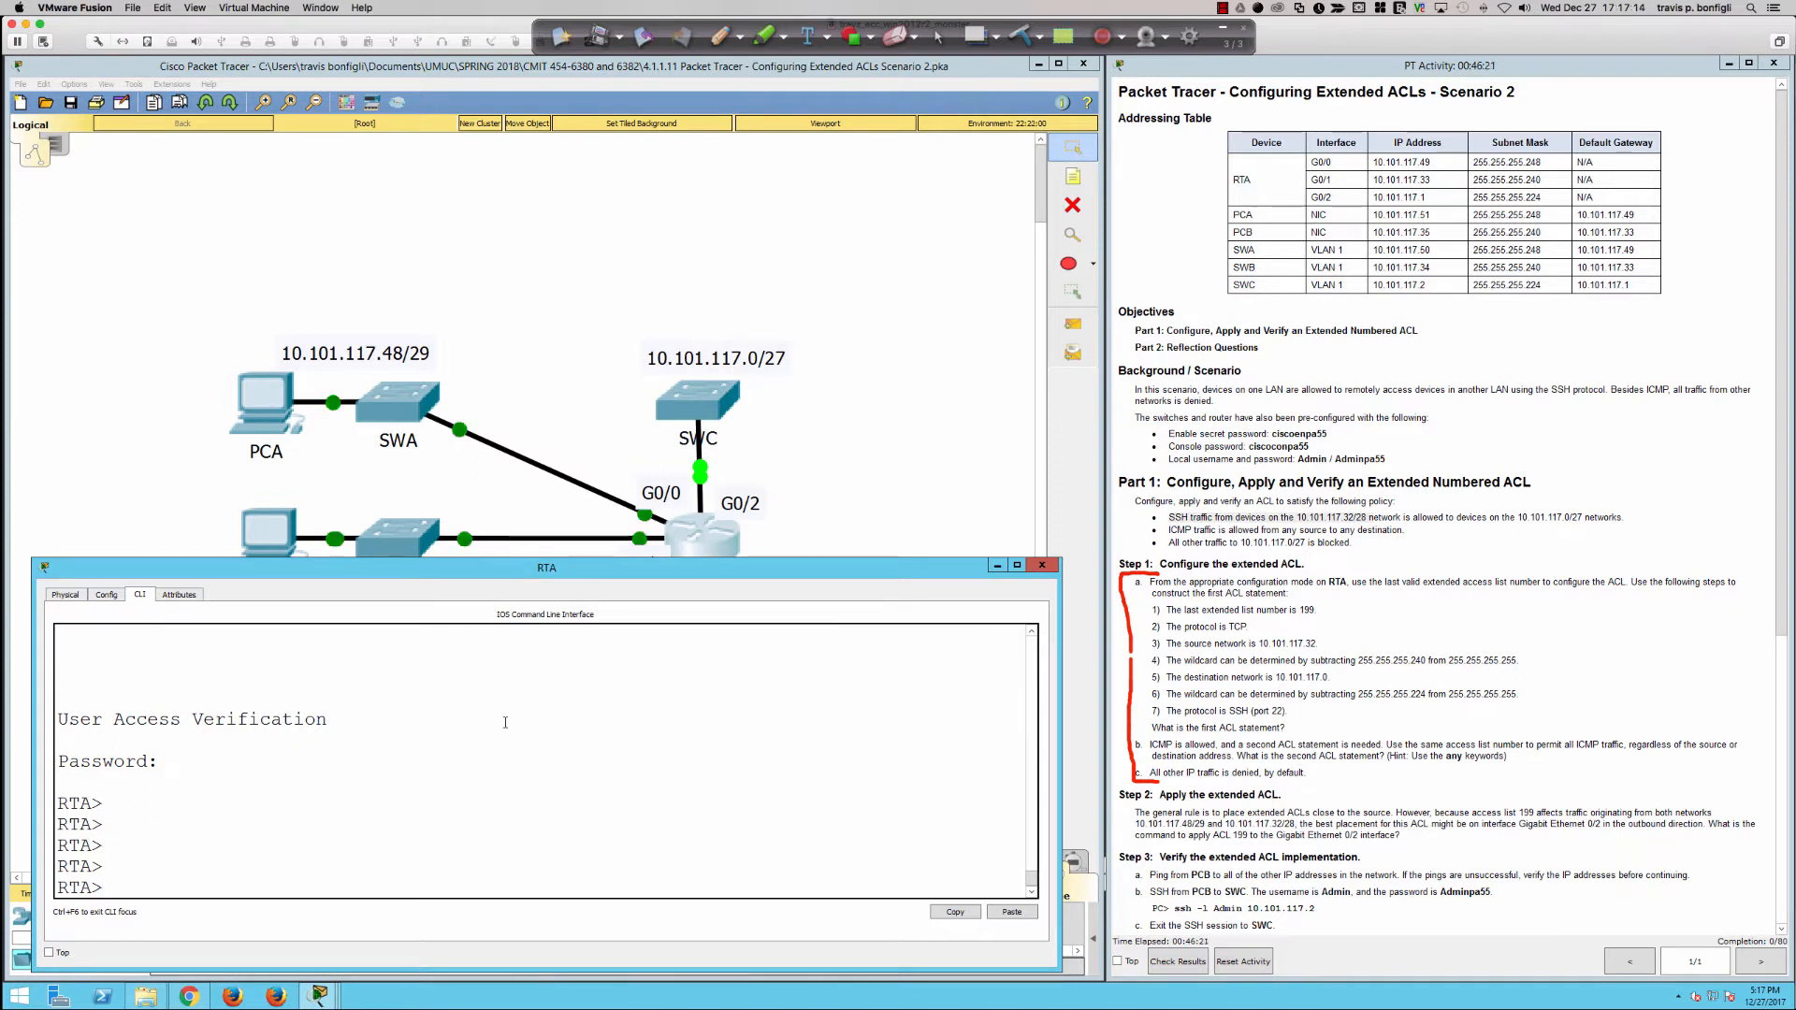
Step: Enter privileged EXEC mode on RTA with enable and the enable secret password
type("en")
key("Return")
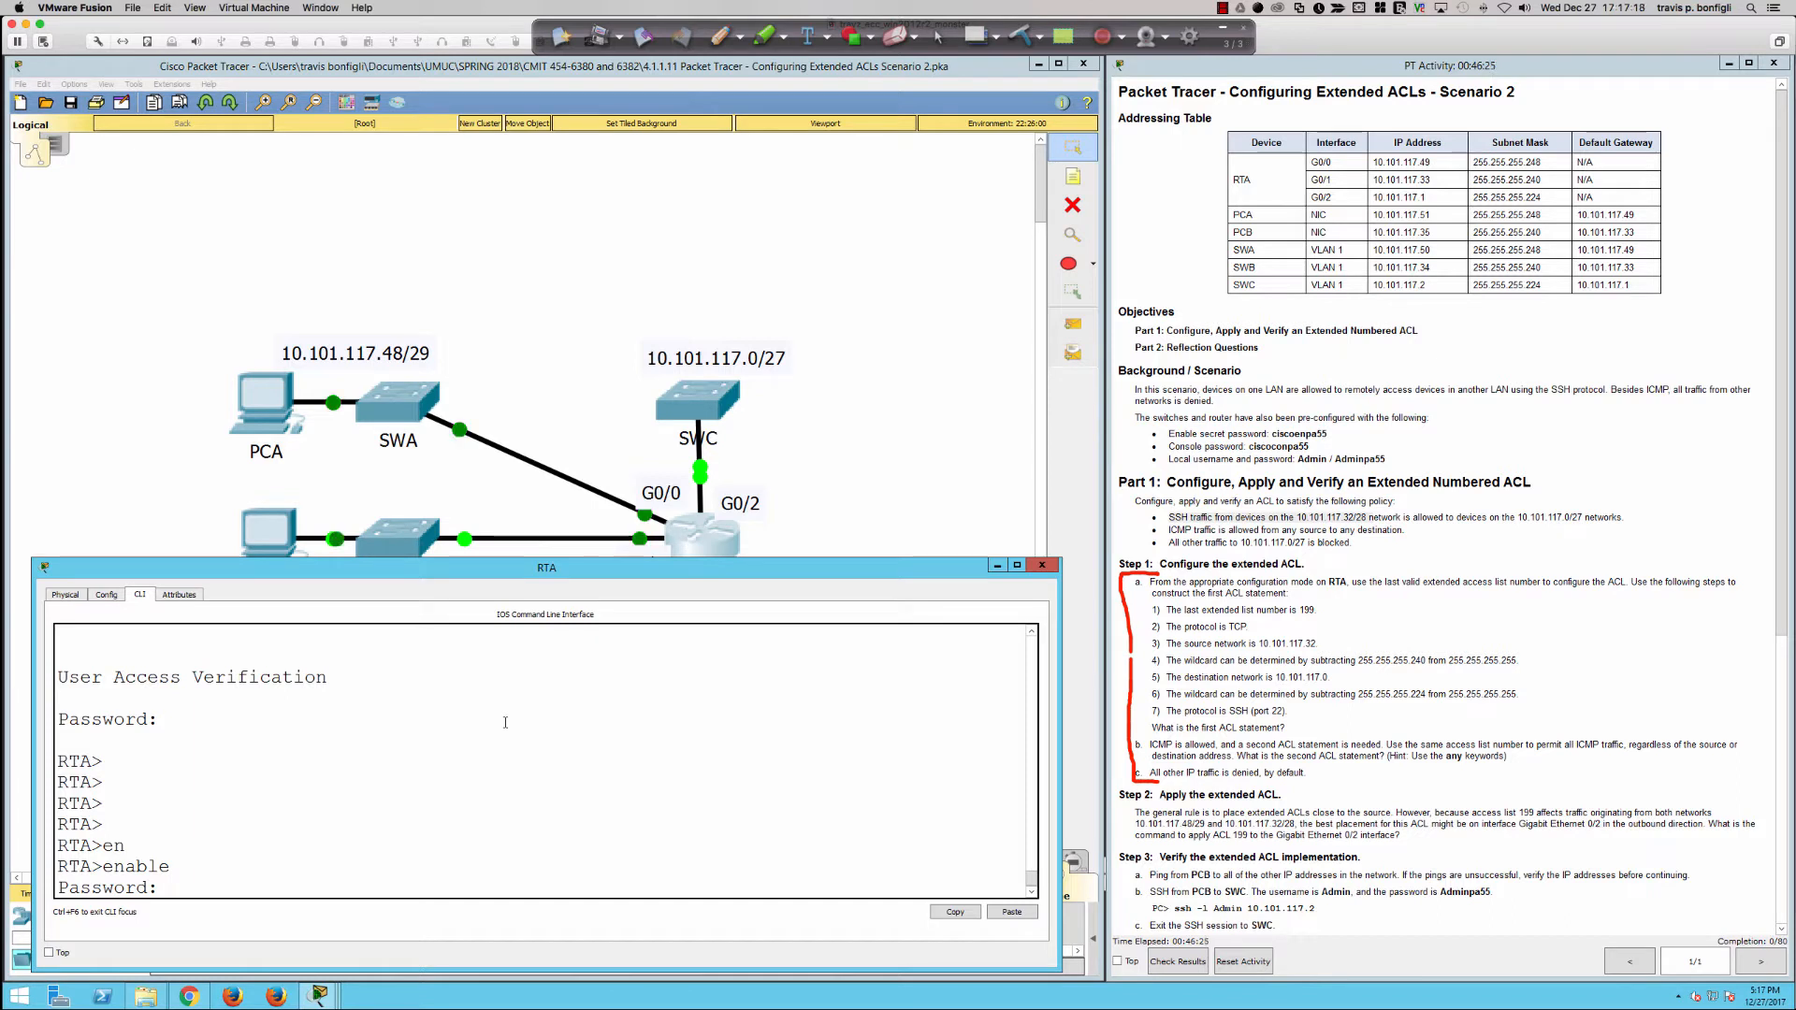
key("Return")
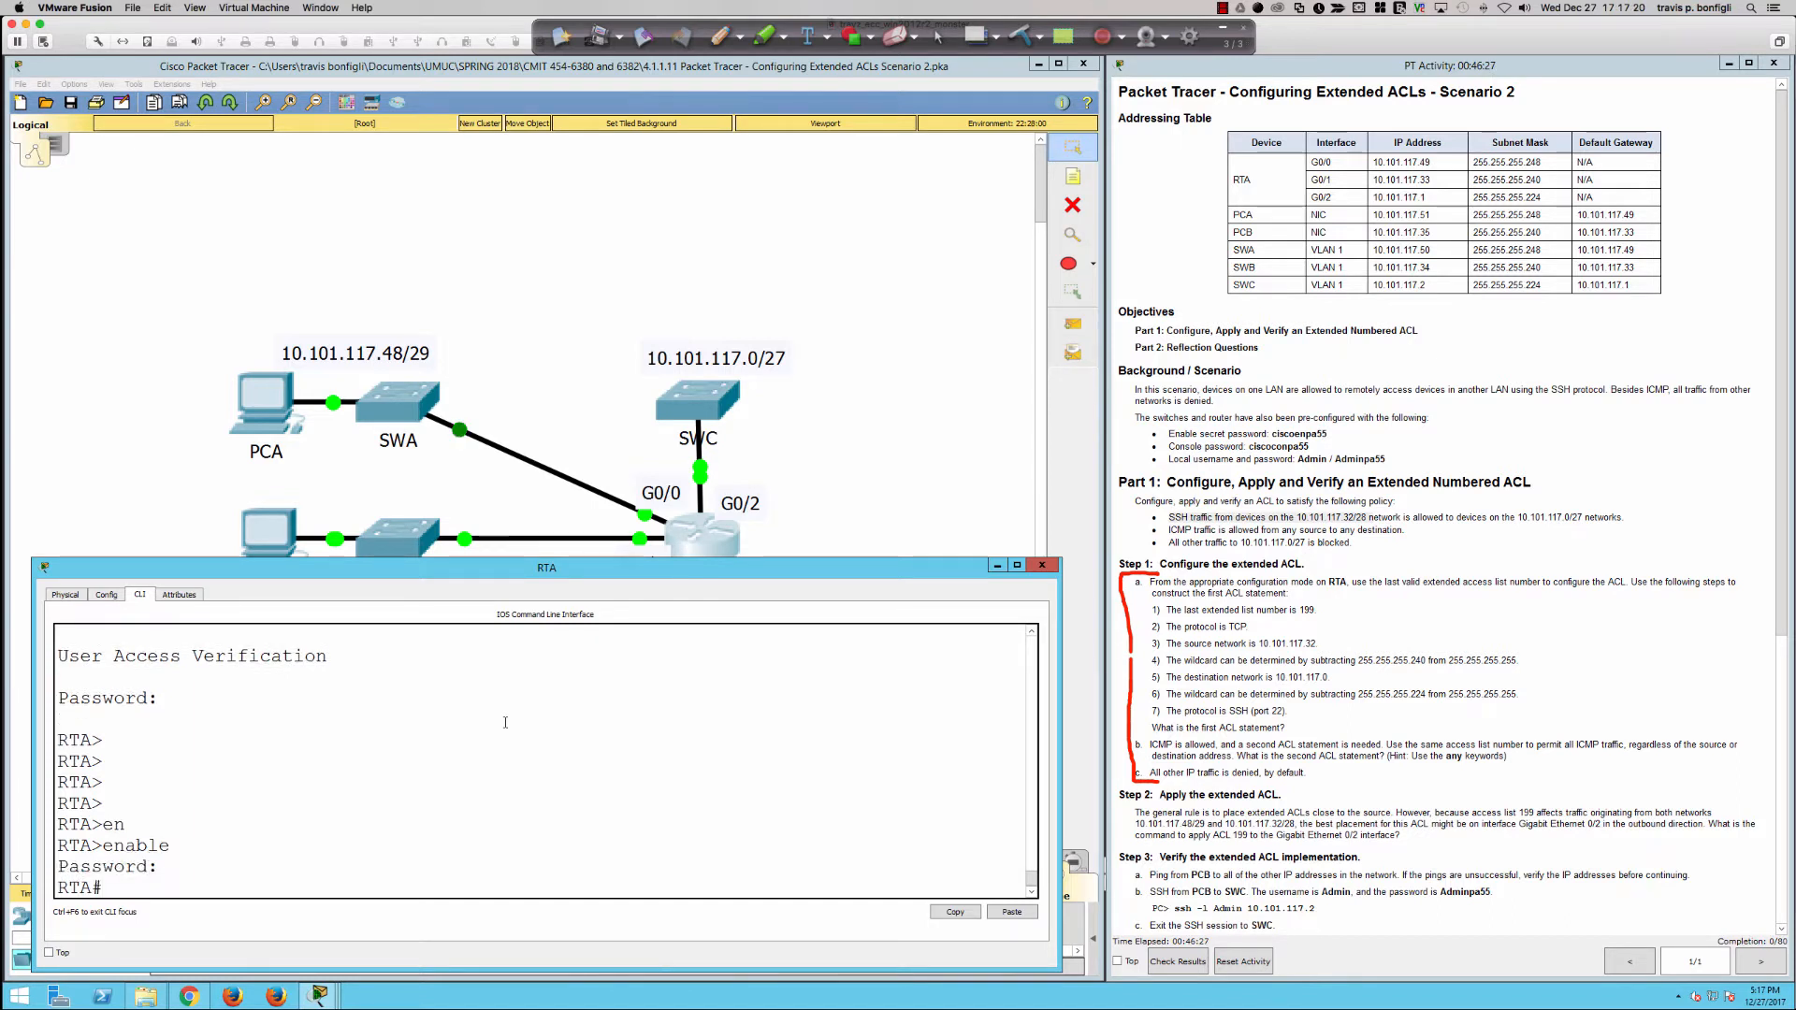
key("Return")
key("Return")
key("Return")
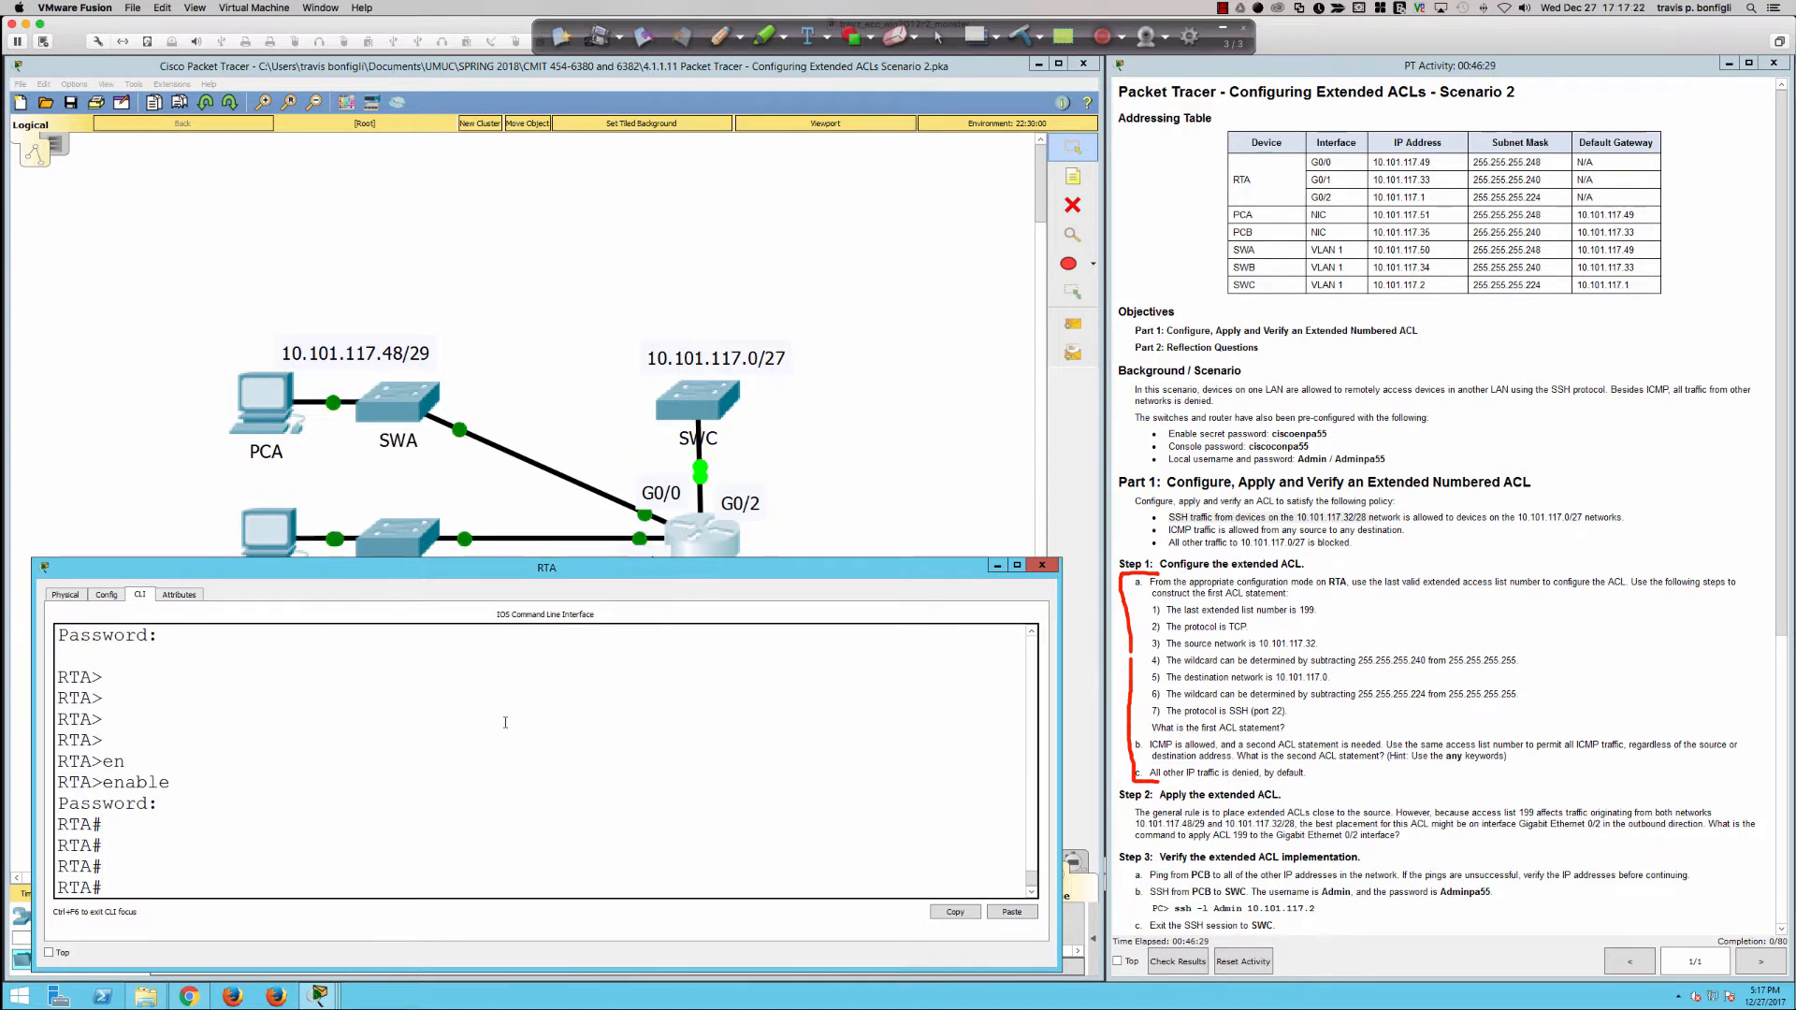
Step: Enter global configuration mode on RTA with conf t
type("conf t")
key("Return")
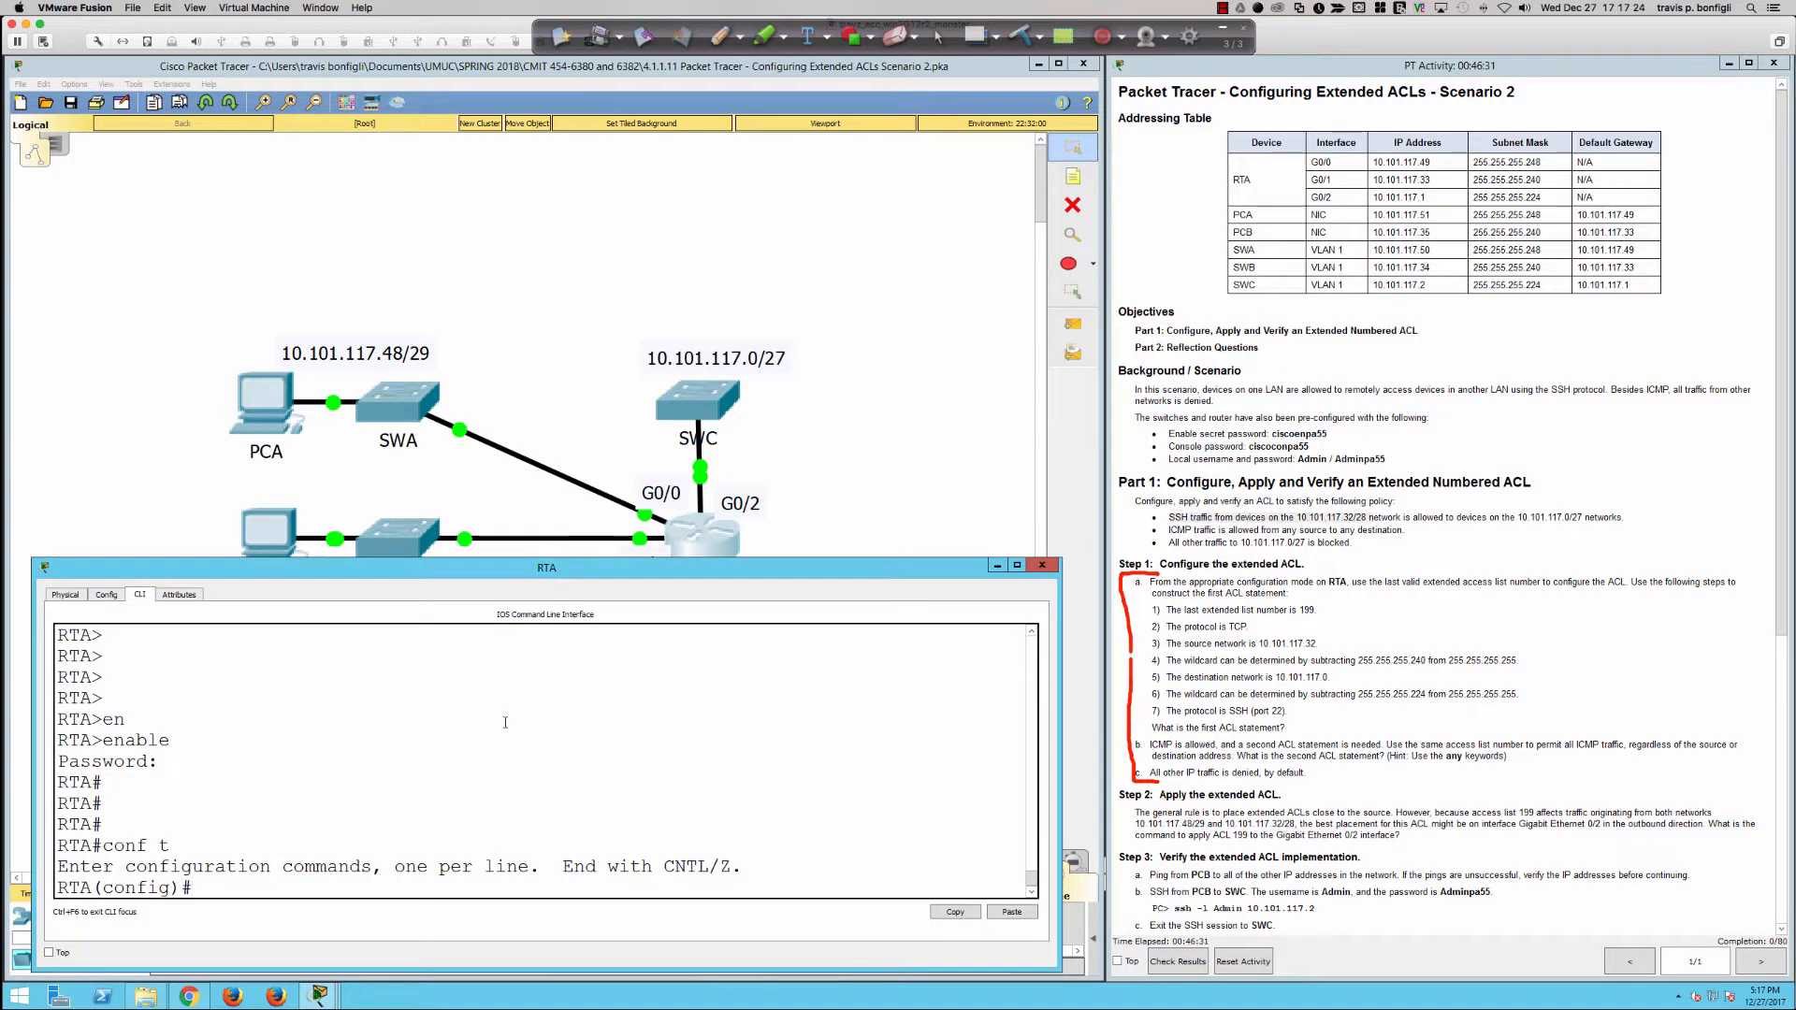
key("Return")
key("Return")
key("Return")
key("Return")
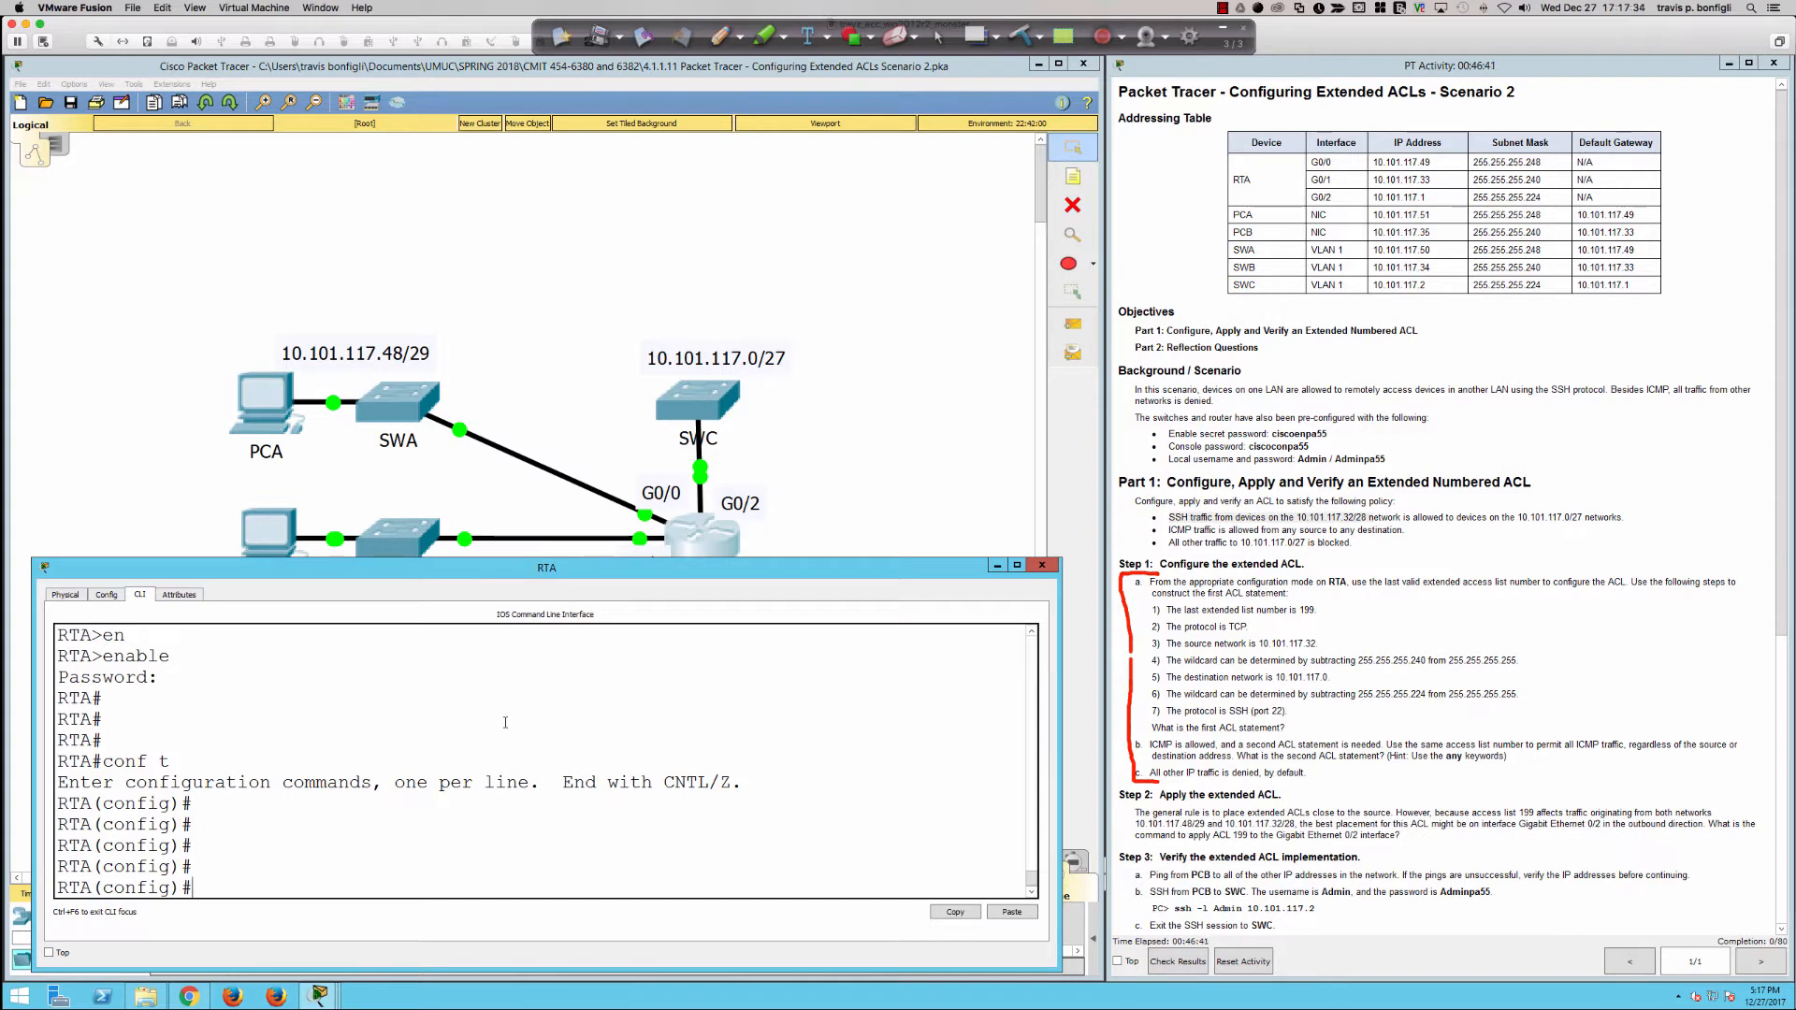
Step: Start an access-list command and show the help for its number ranges
type("acces")
key("Tab")
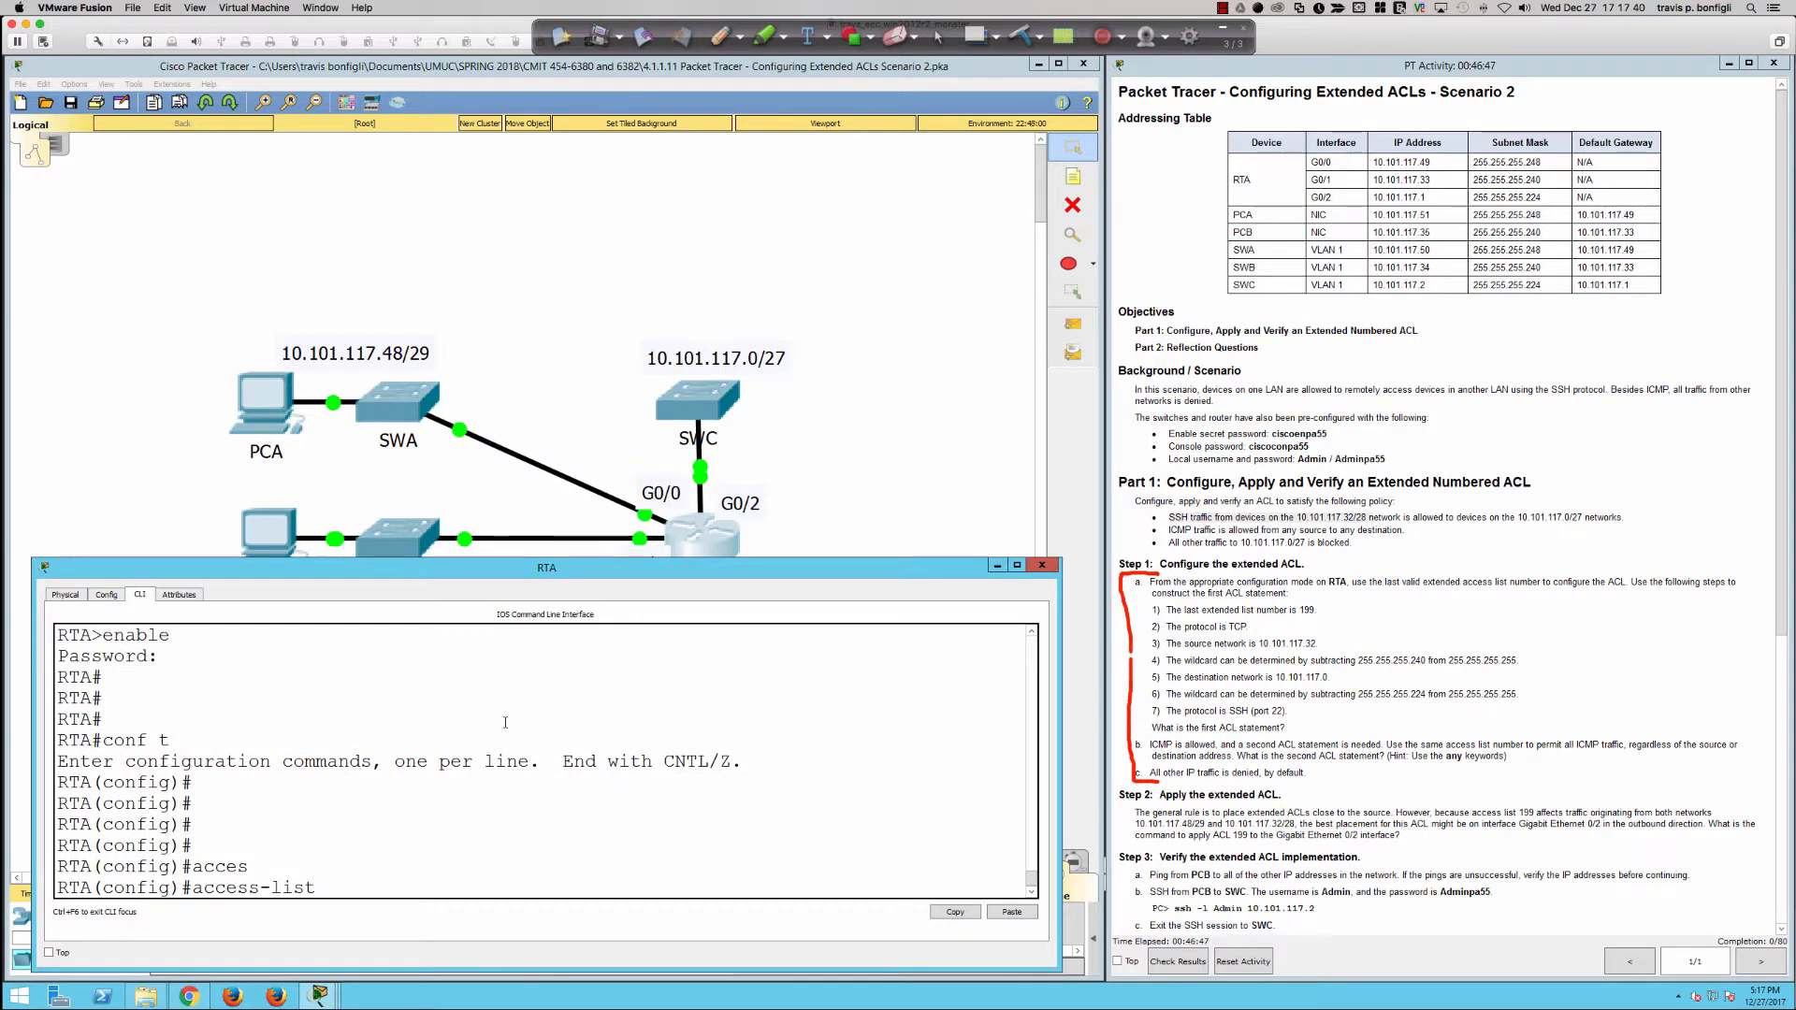
type("?")
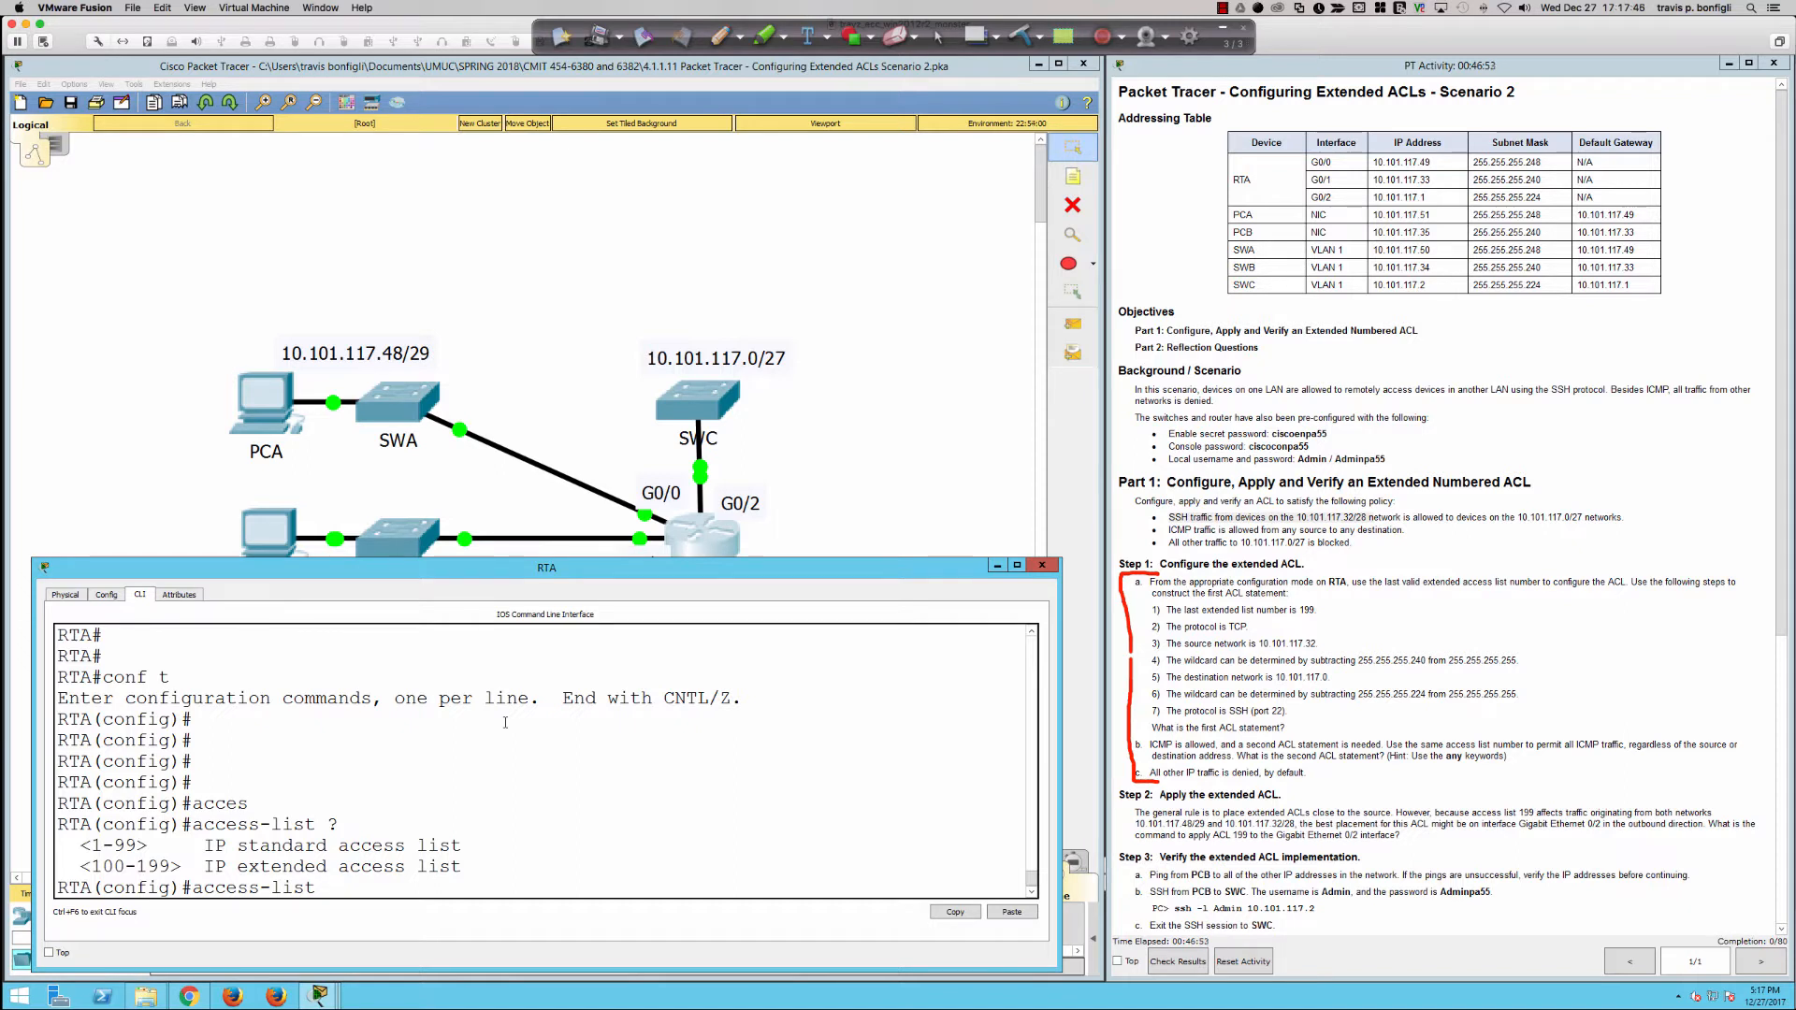
type("199")
Step: Extend the access-list command with number 199, permit tcp and source network 10.101.117.32
type("permit tcp")
type("10.")
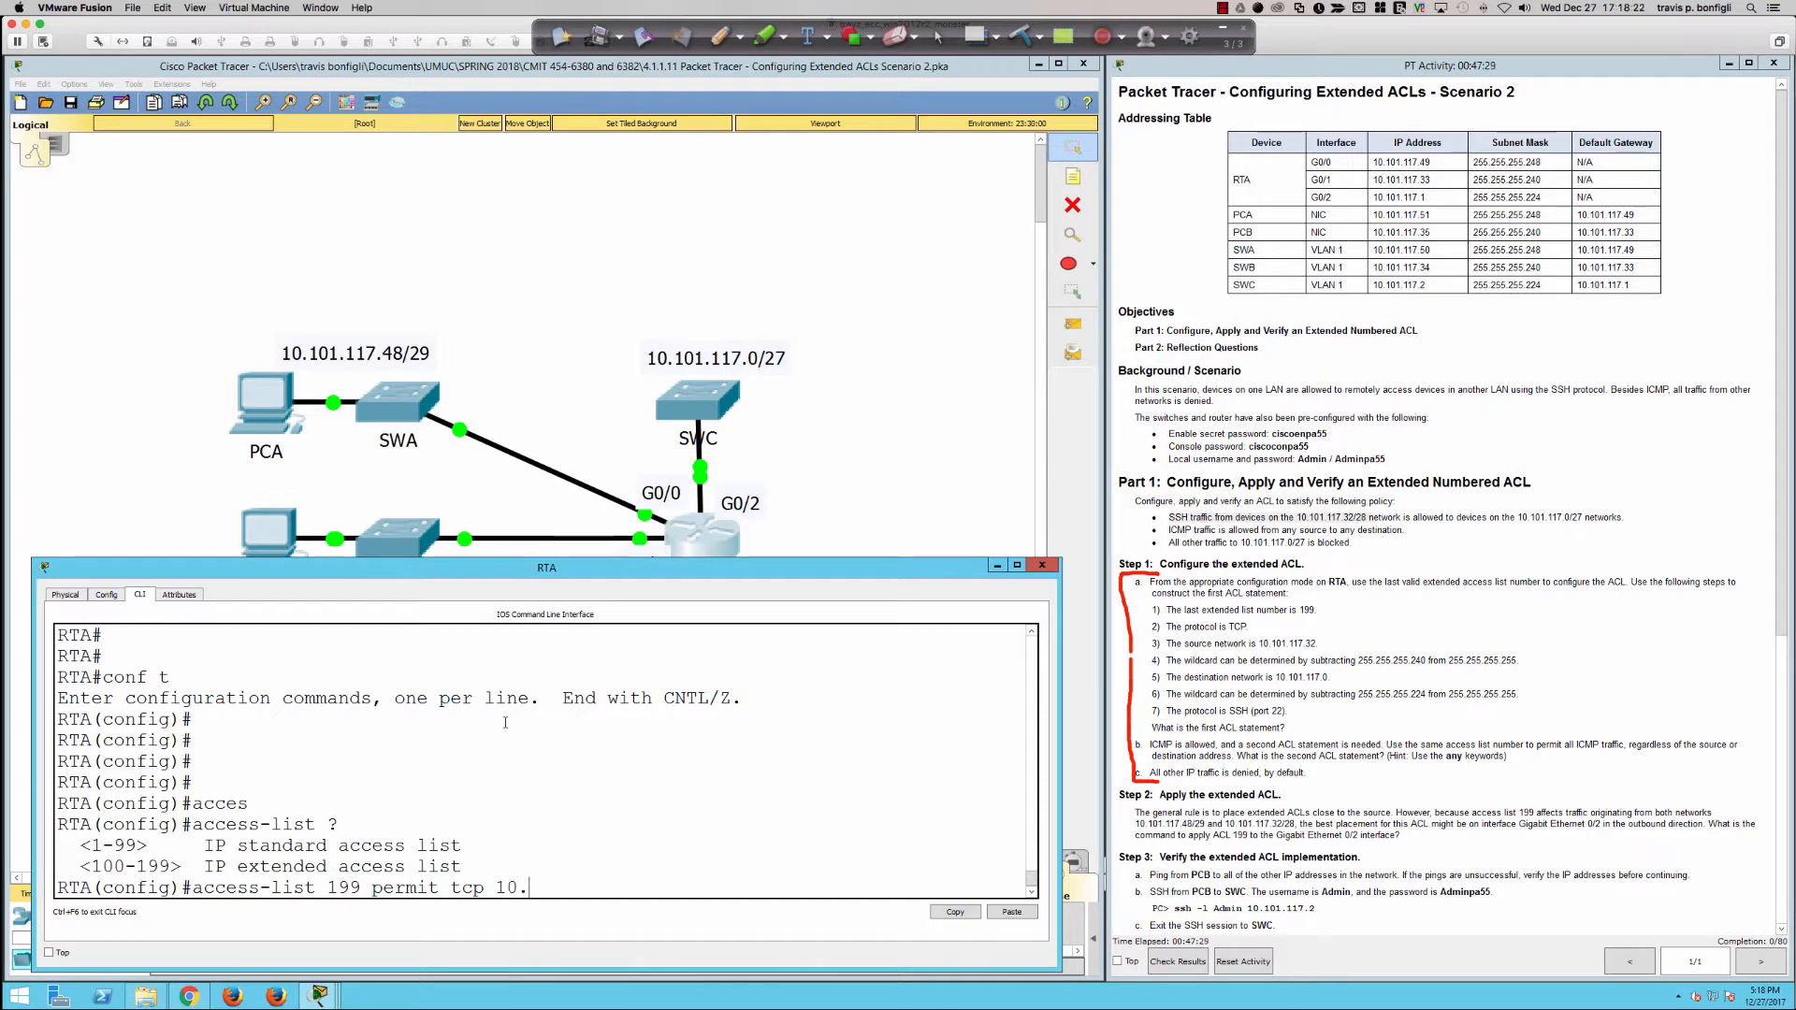
type("101")
left_click(216, 530)
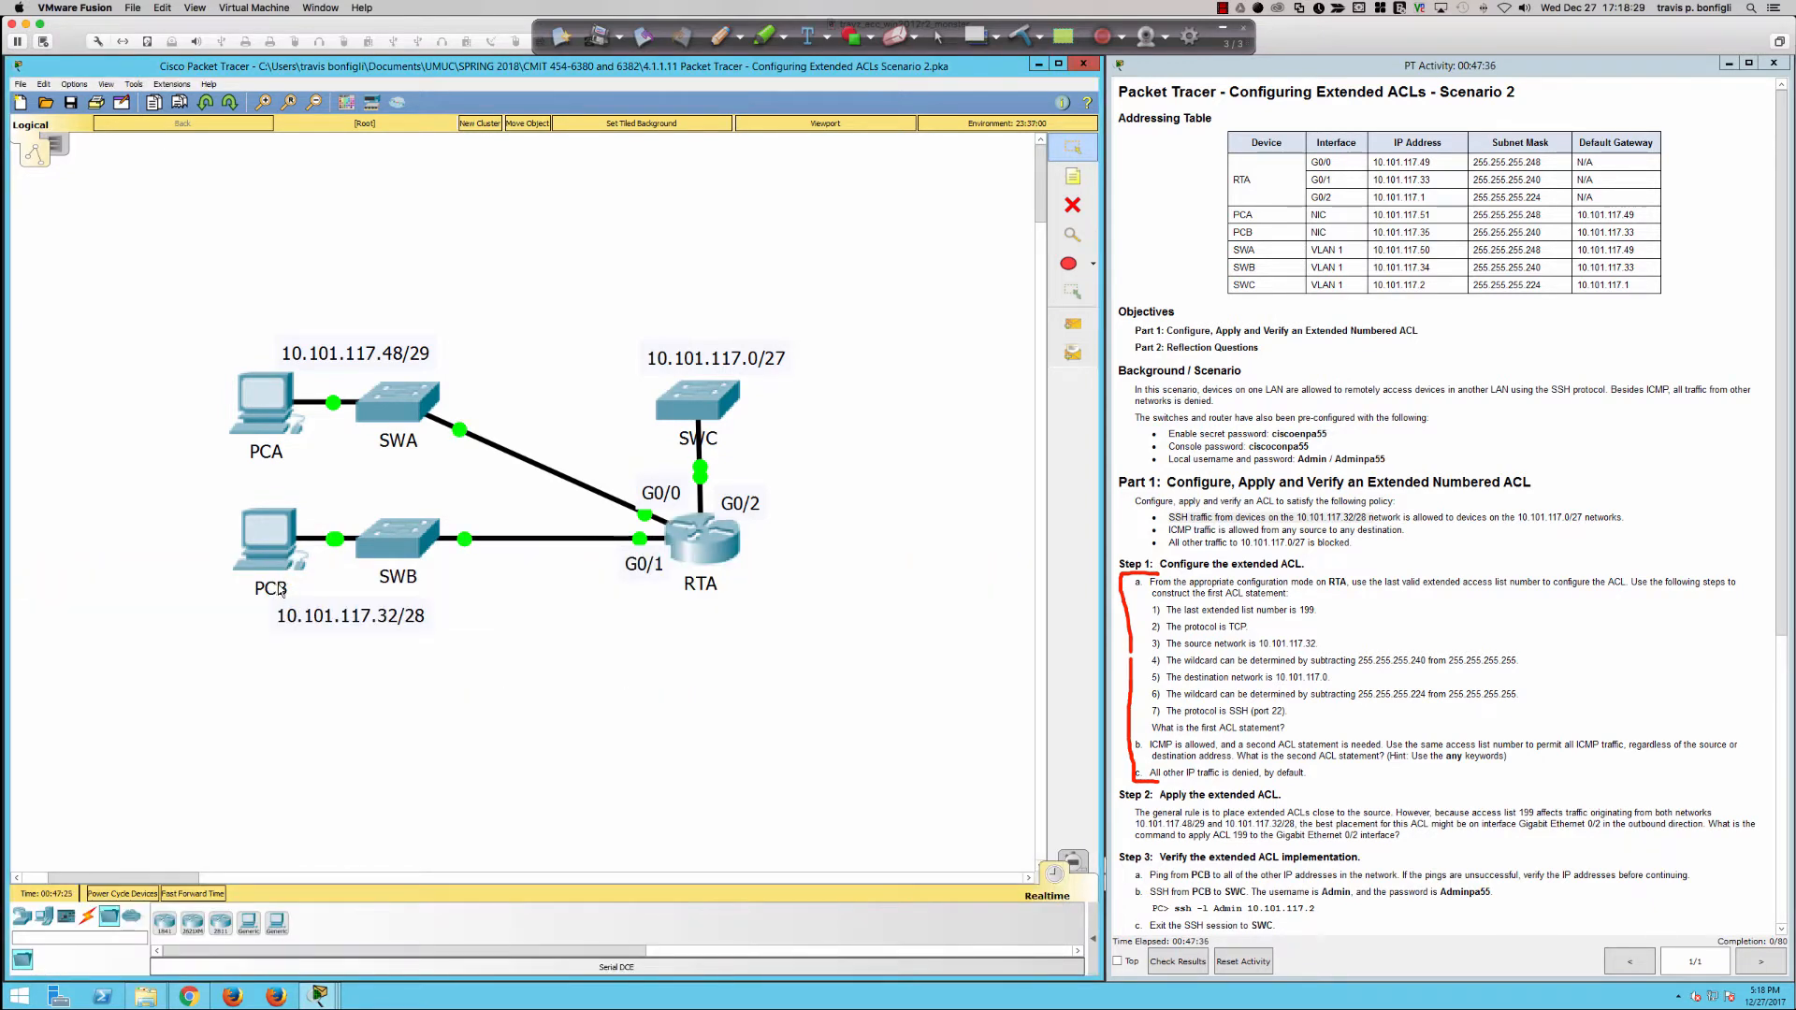
left_click(710, 555)
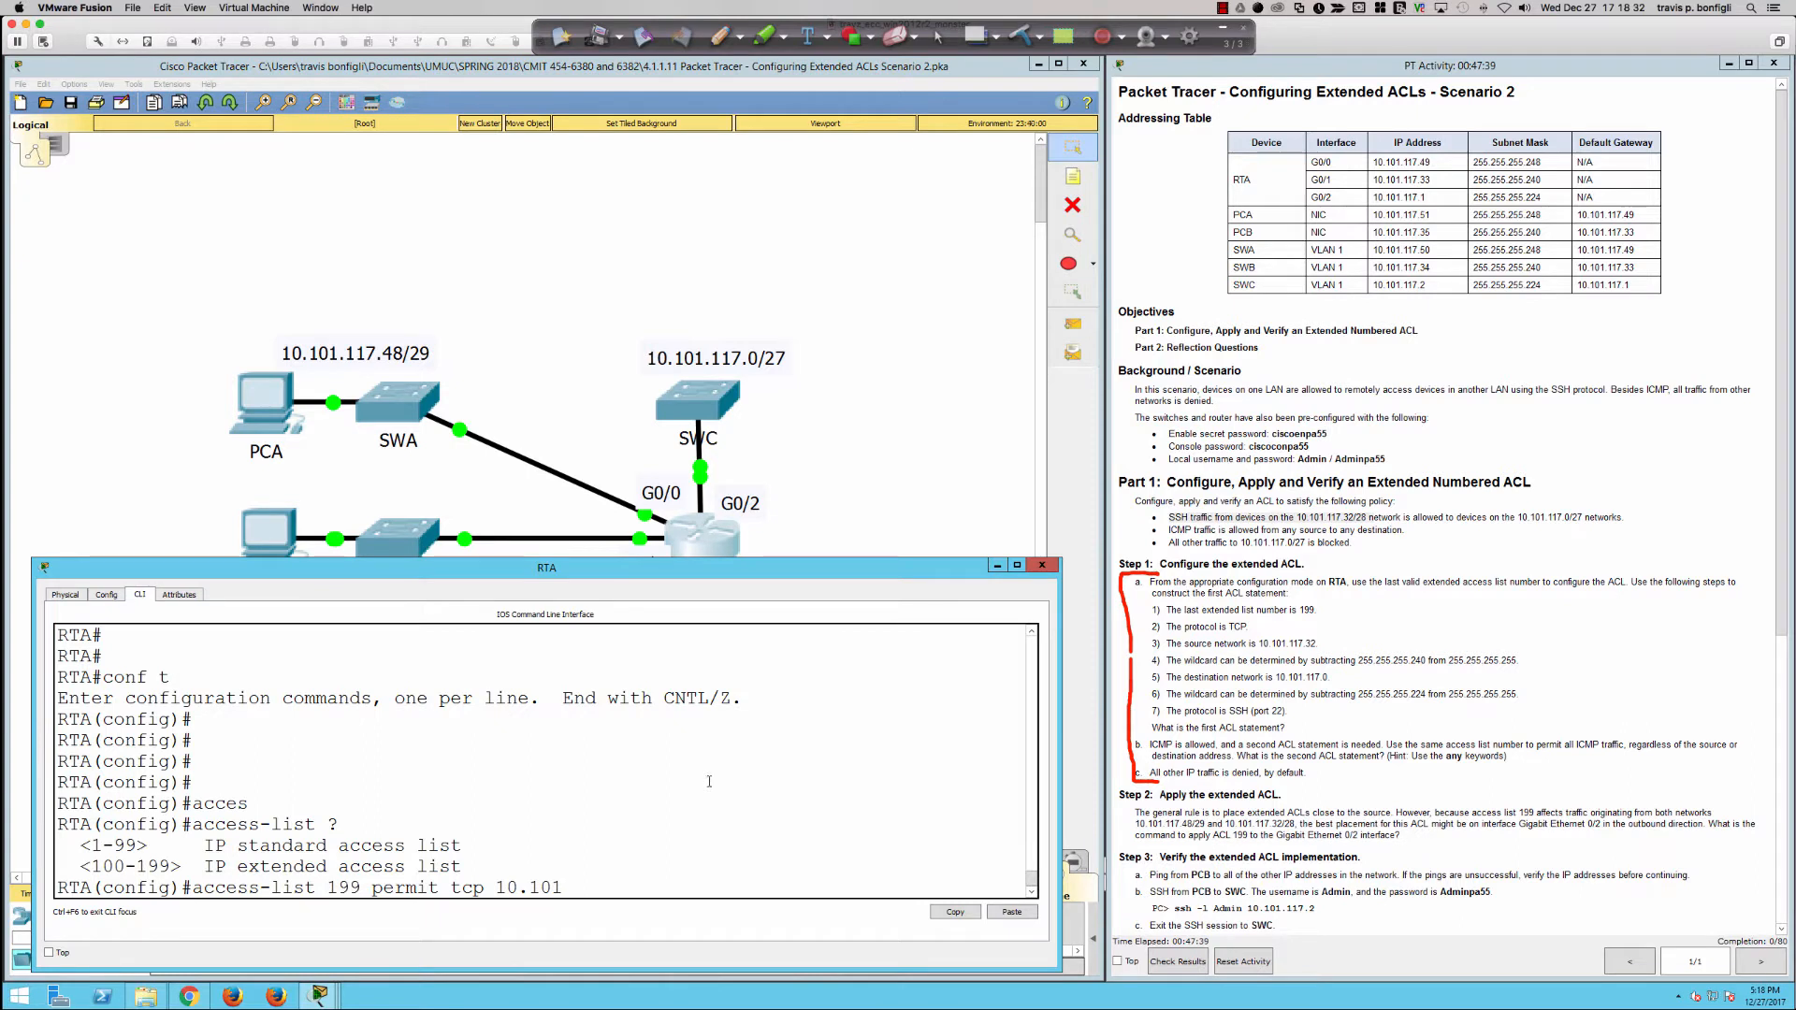
type("117.32")
Step: Check the source wildcard instruction, add wildcard 0.0.0.15, and correct the source address's missing dot to 10.101.117.32
left_click_drag(1356, 661, 1518, 660)
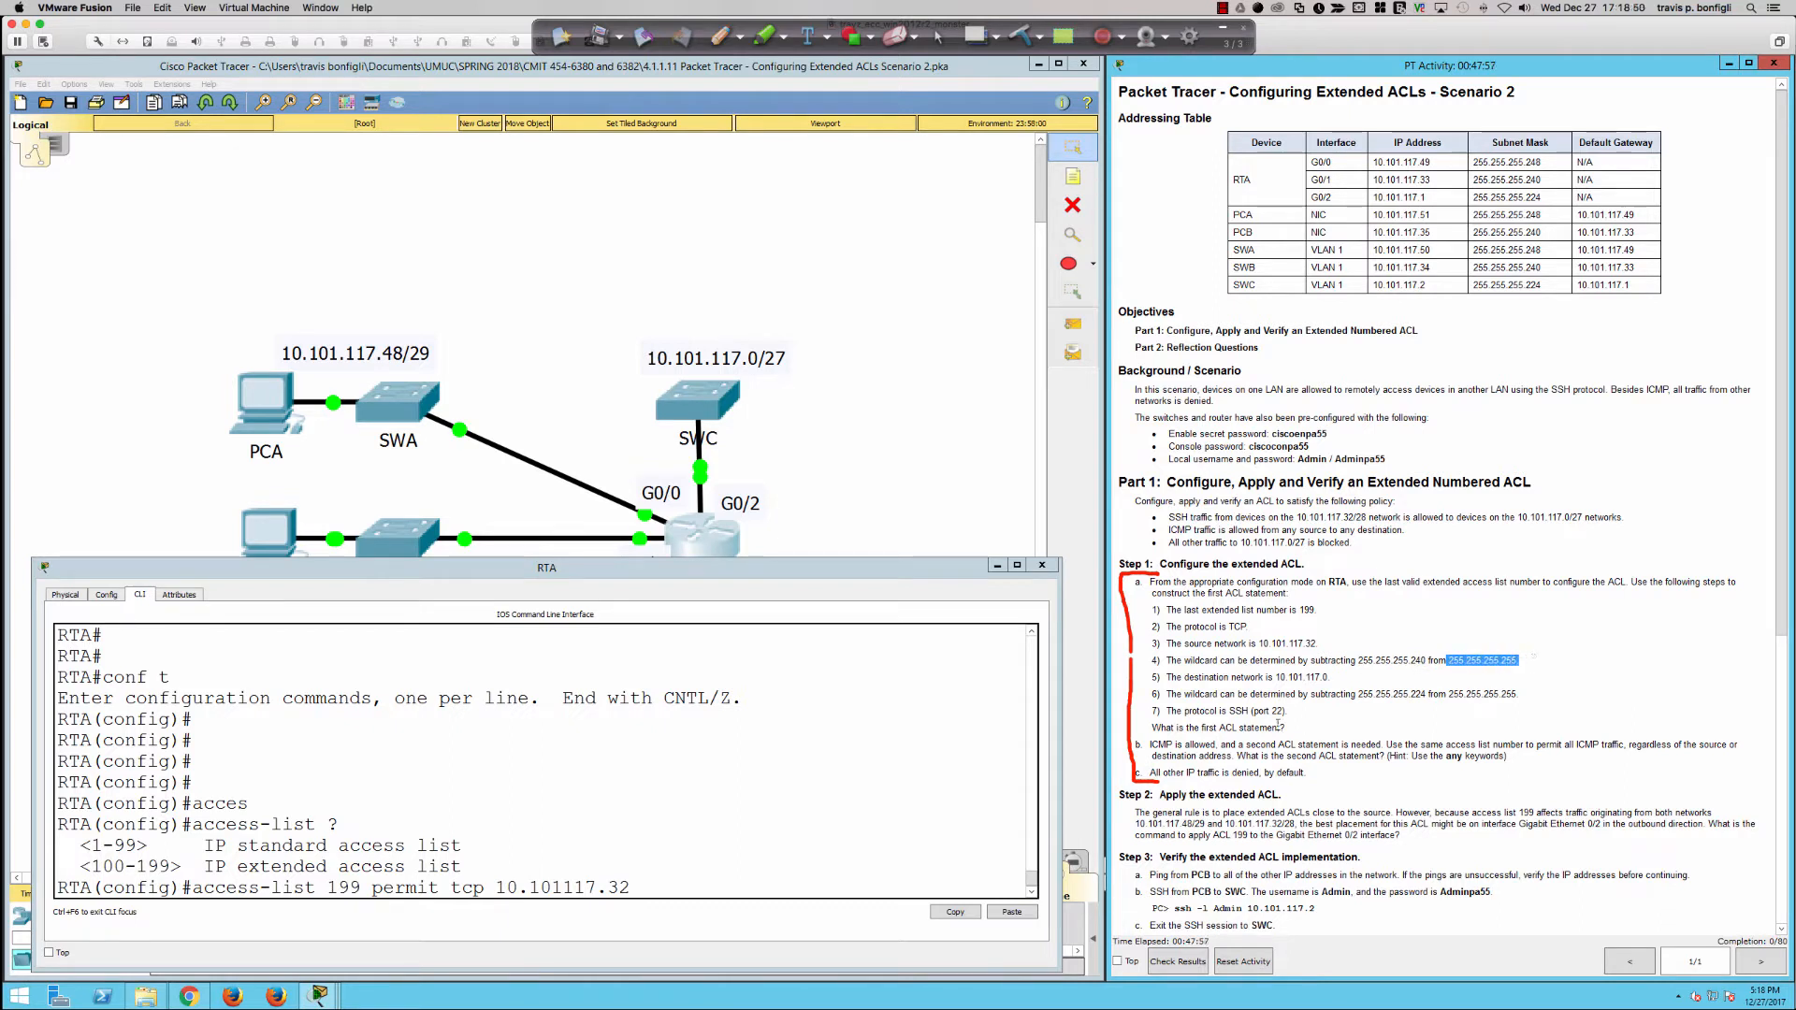
left_click(914, 807)
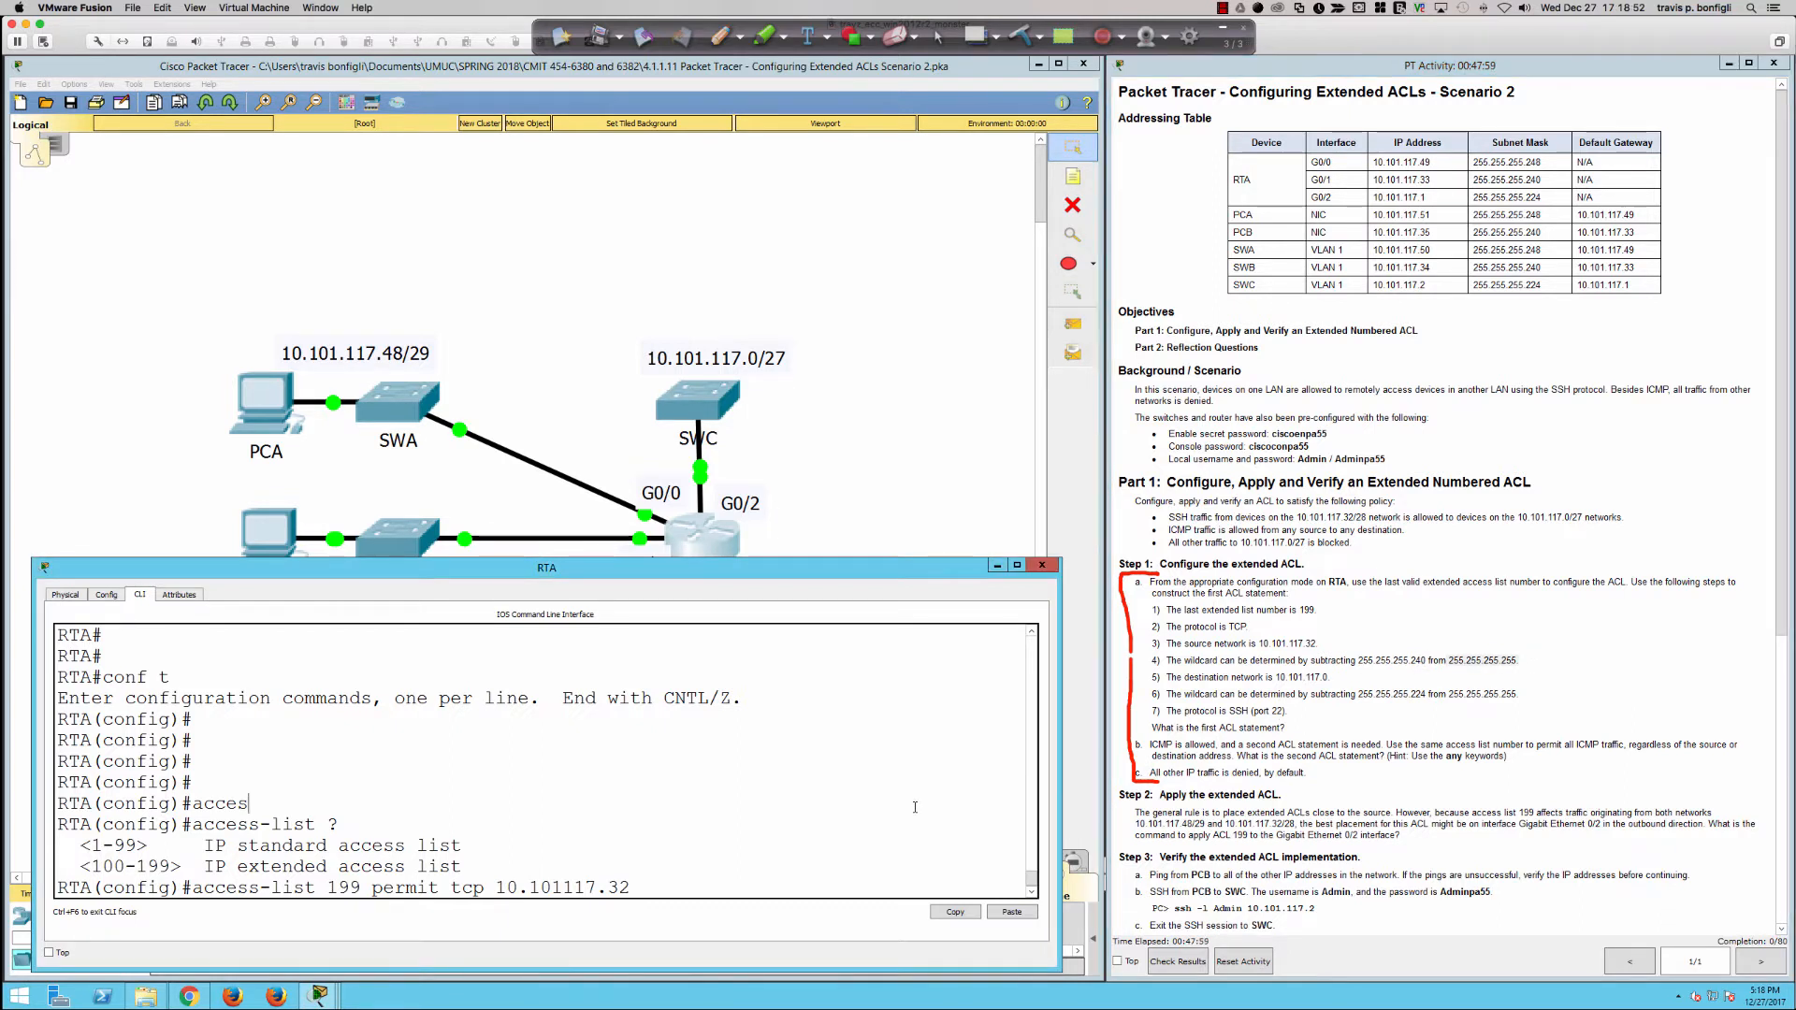
type("0.0.0.")
type("15")
type(".")
Step: Add destination network 10.101.117.0 with wildcard 0.0.0.31 to the access-list 199 statement
type("10")
type(".101.11")
type("7.0")
type(" 0.0.0.")
type("31")
Step: Look up the eq port options and submit the TCP statement with eq 22 for SSH
type("eq ?")
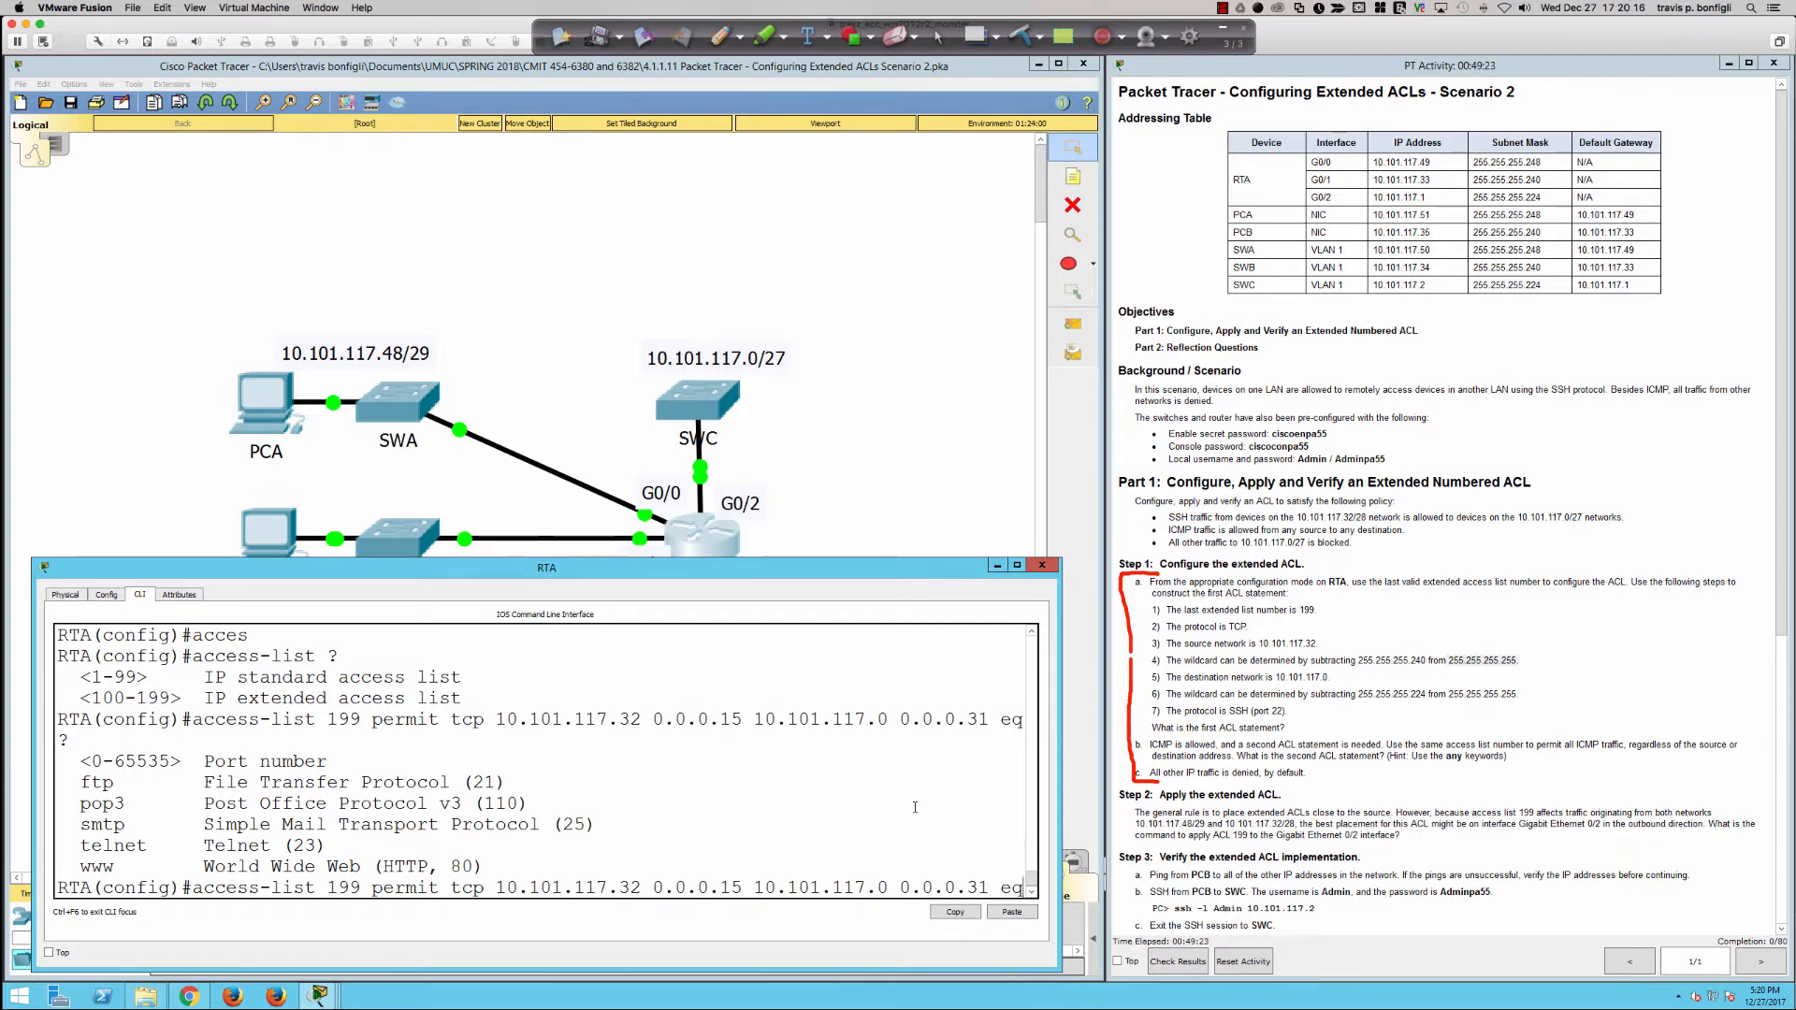
type("22")
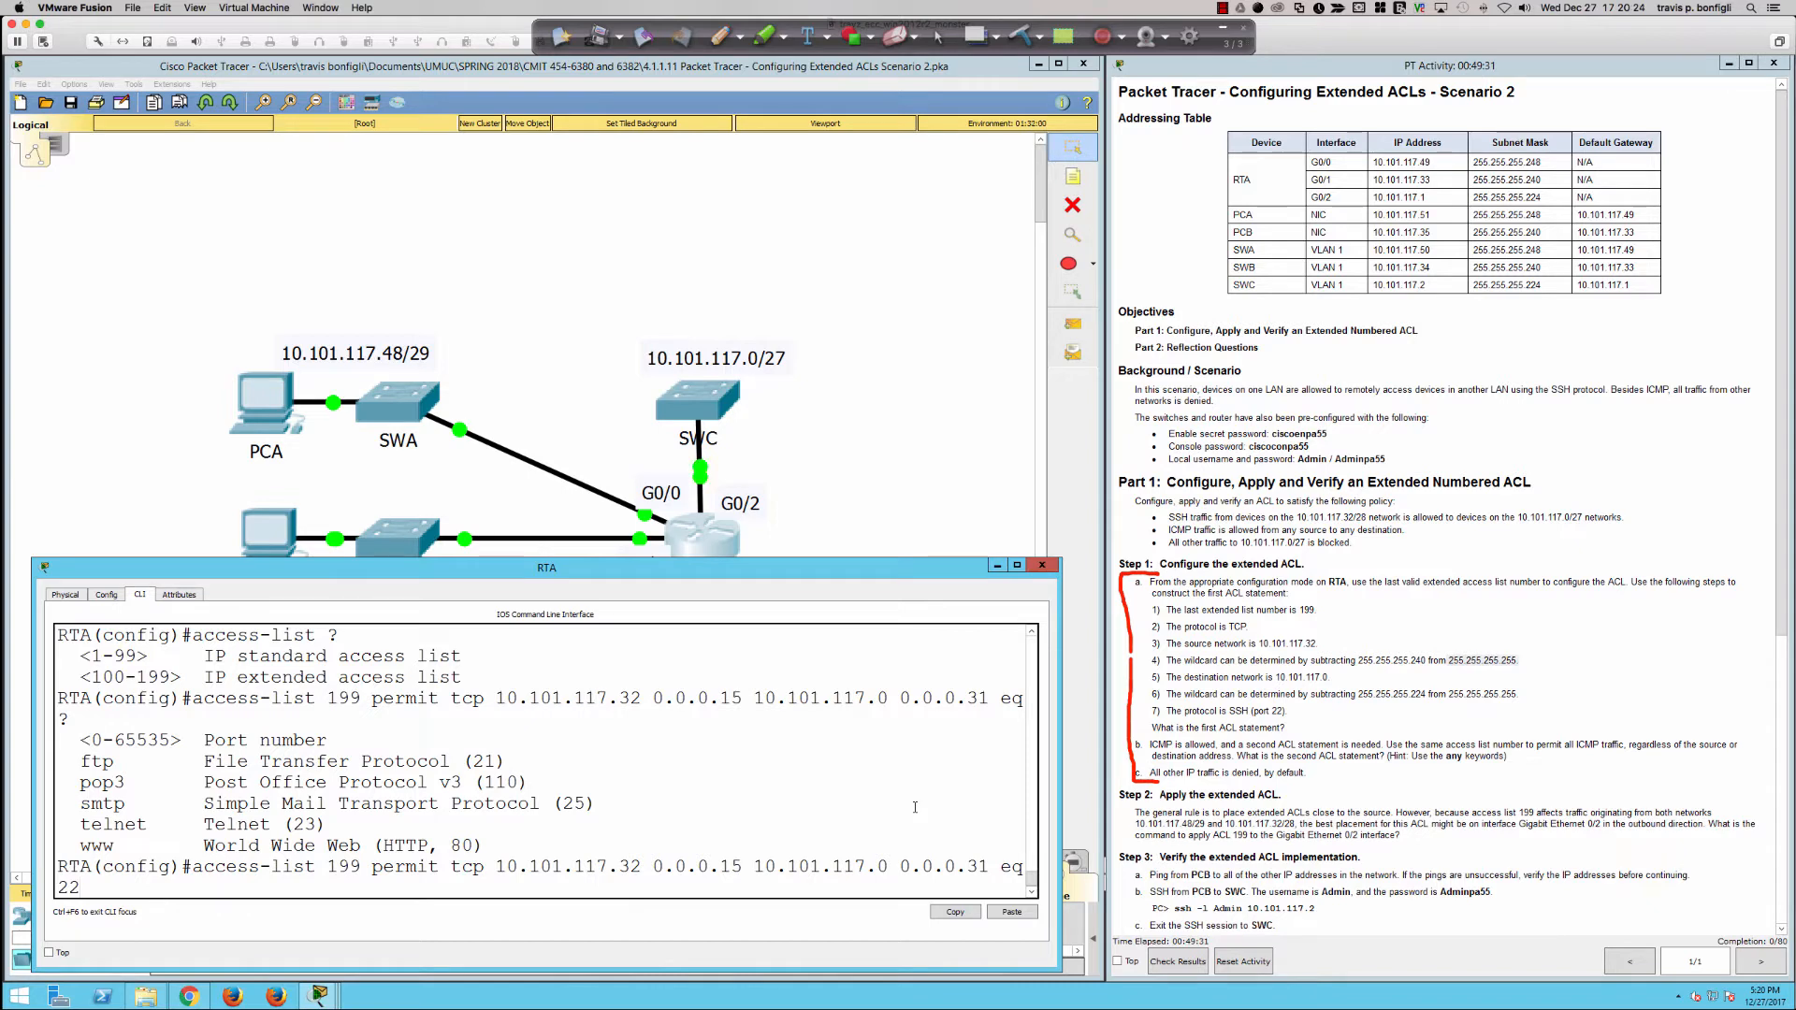
key("Return")
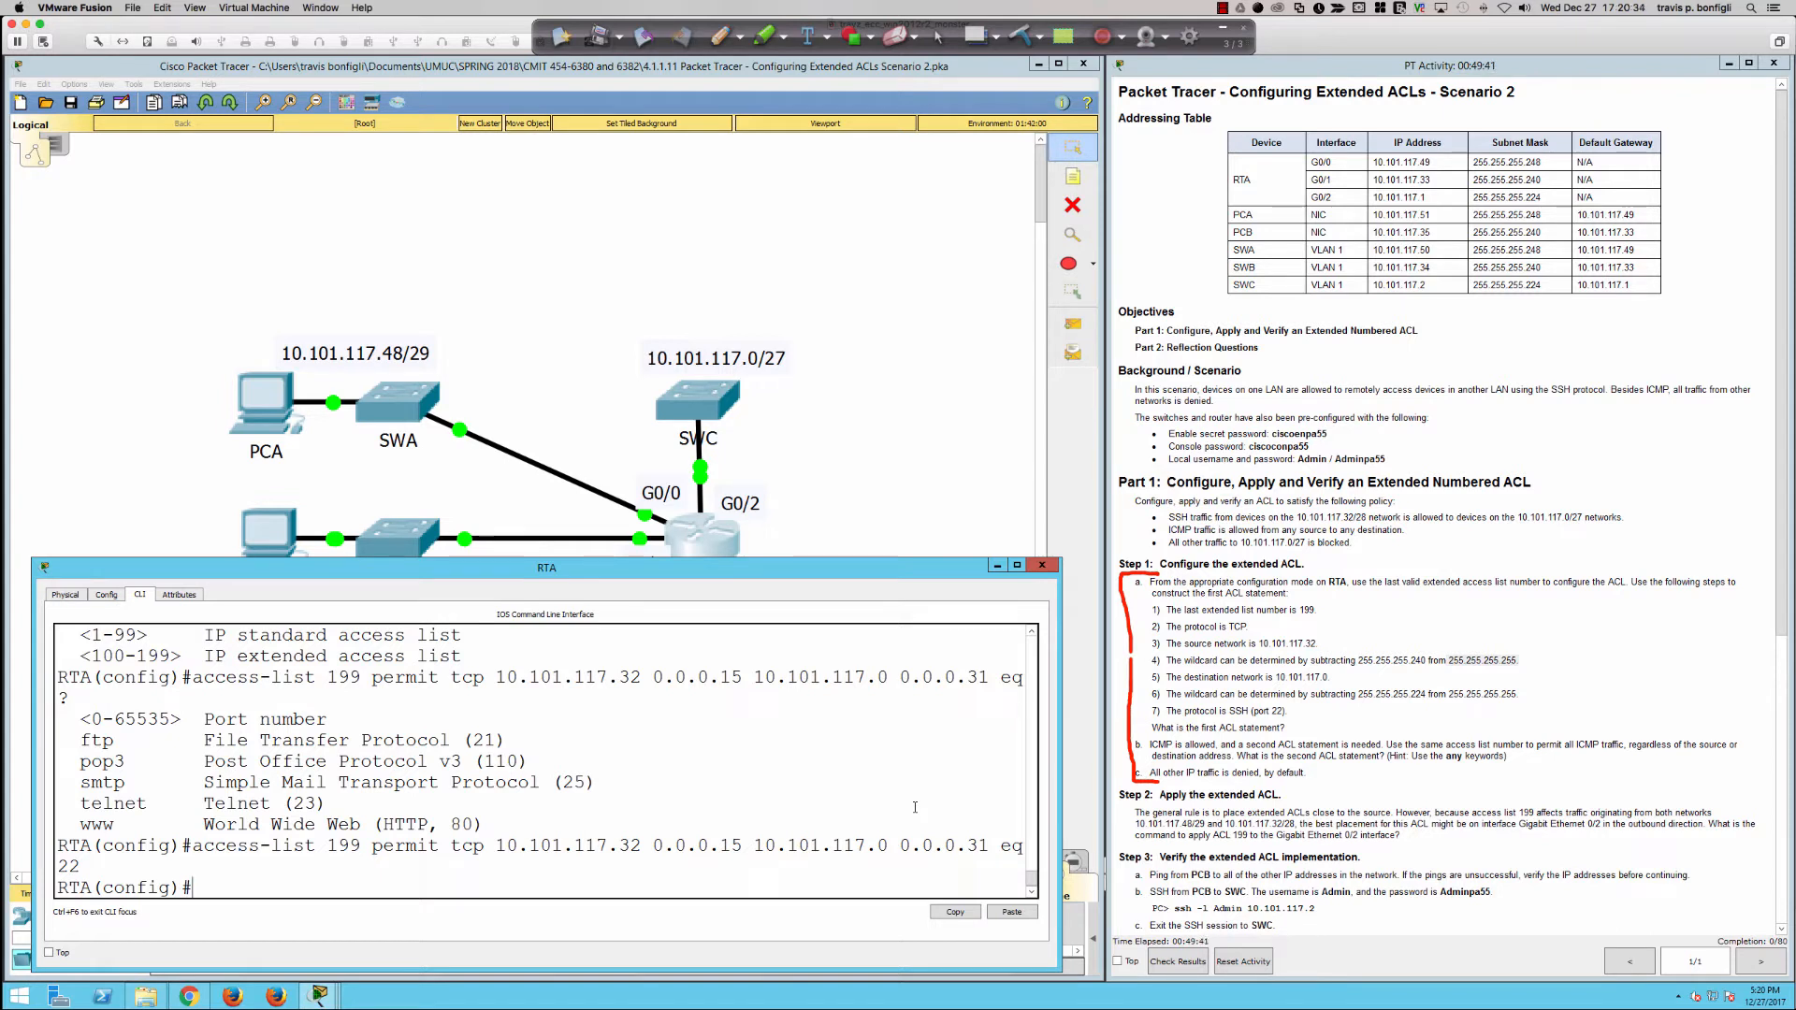
Step: Add the statement access-list 199 permit icmp any any, checking its remaining options in the command help
type("access-list 199 permit icmp a")
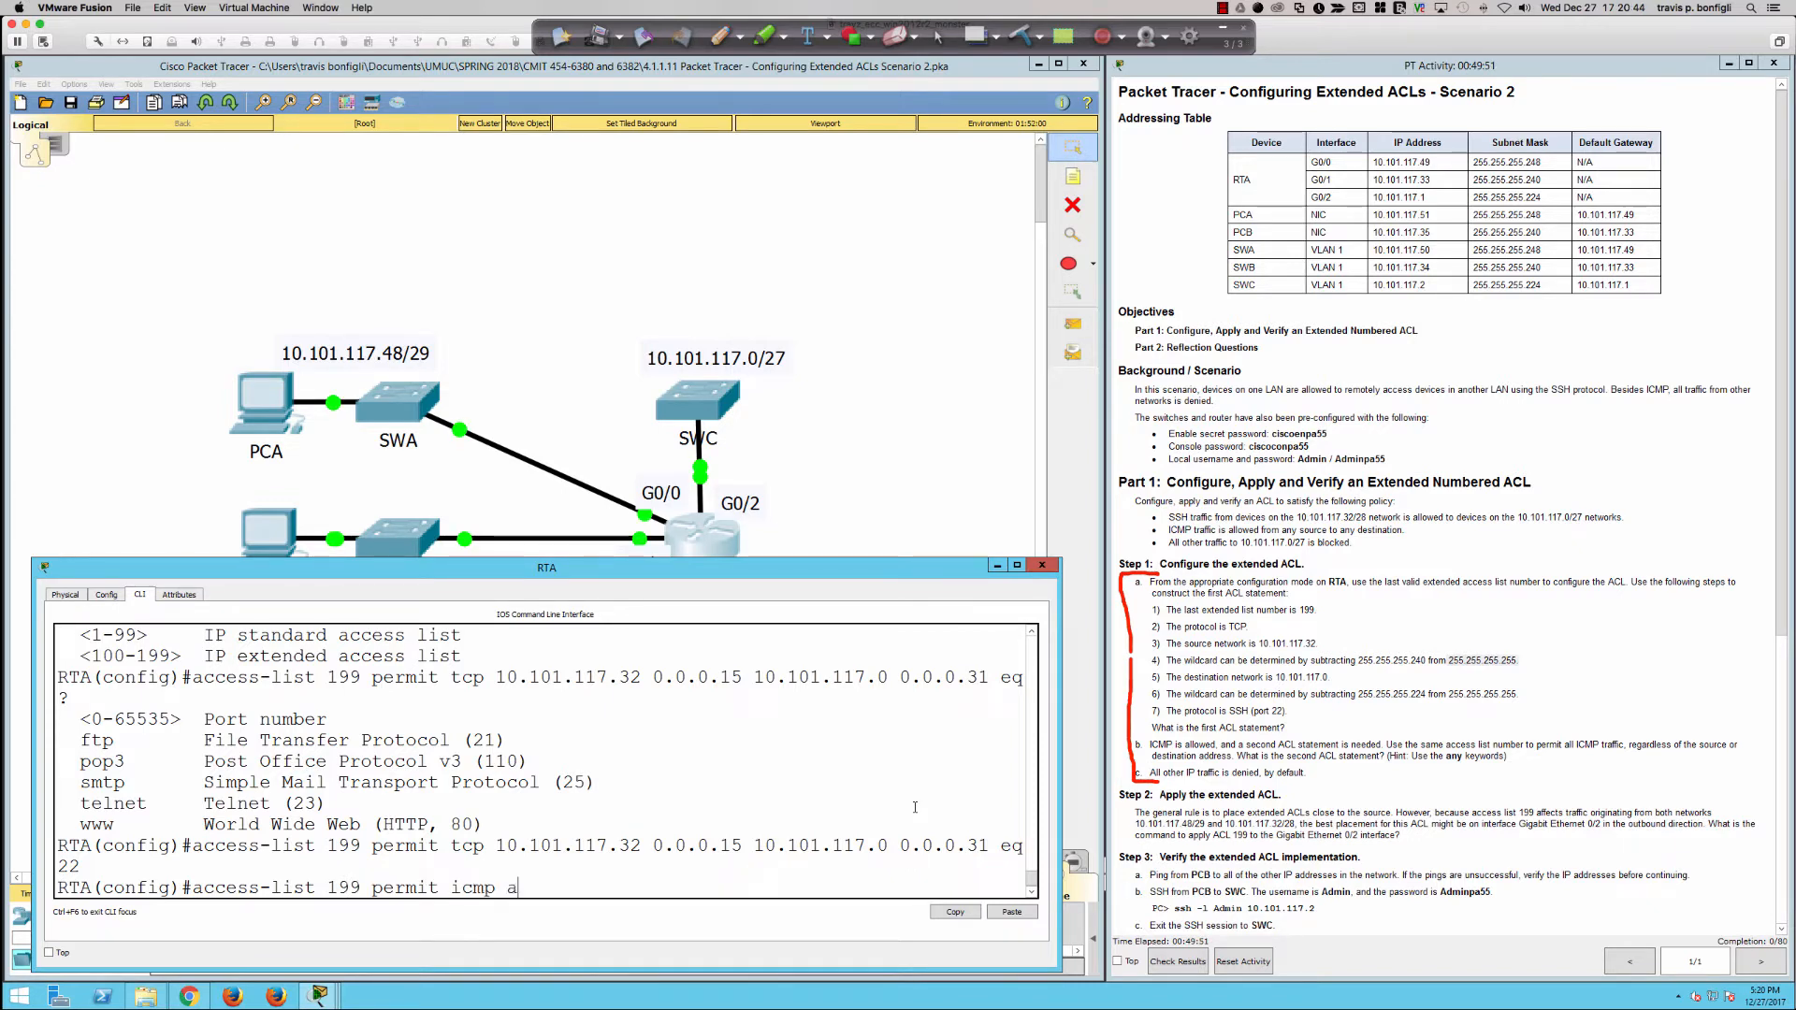
type("ny any")
type("?")
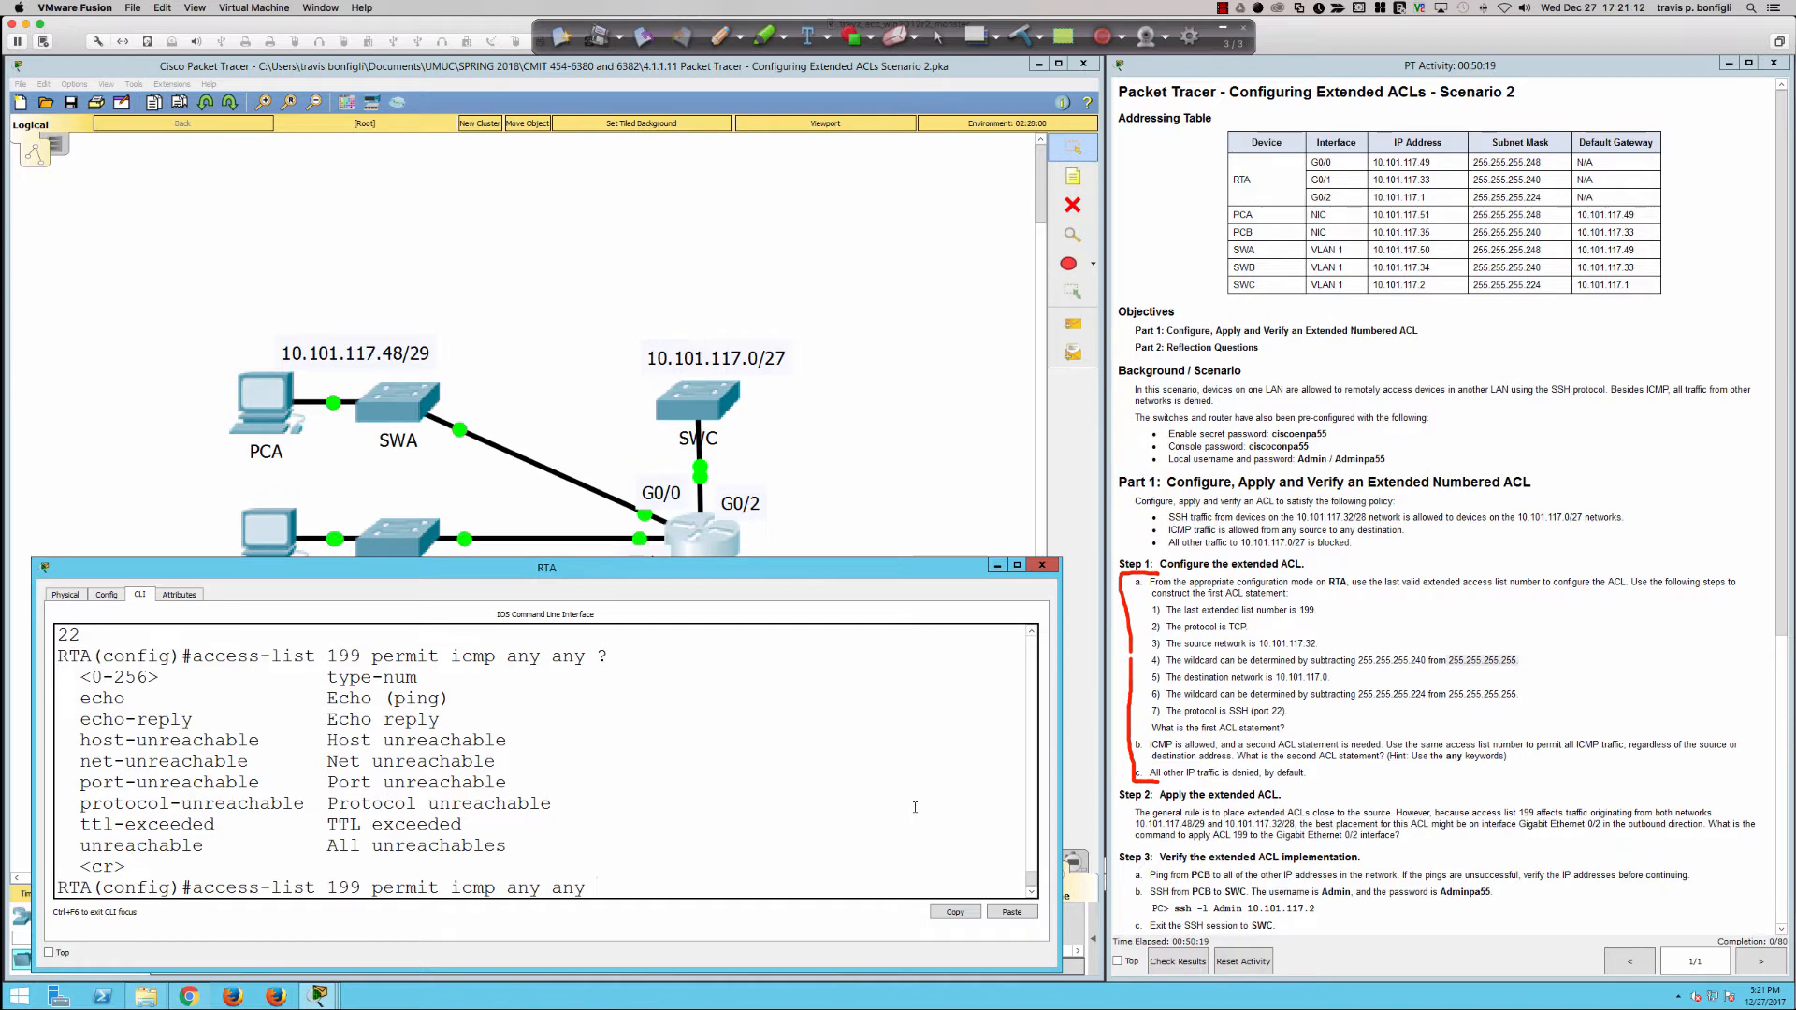
key("Return")
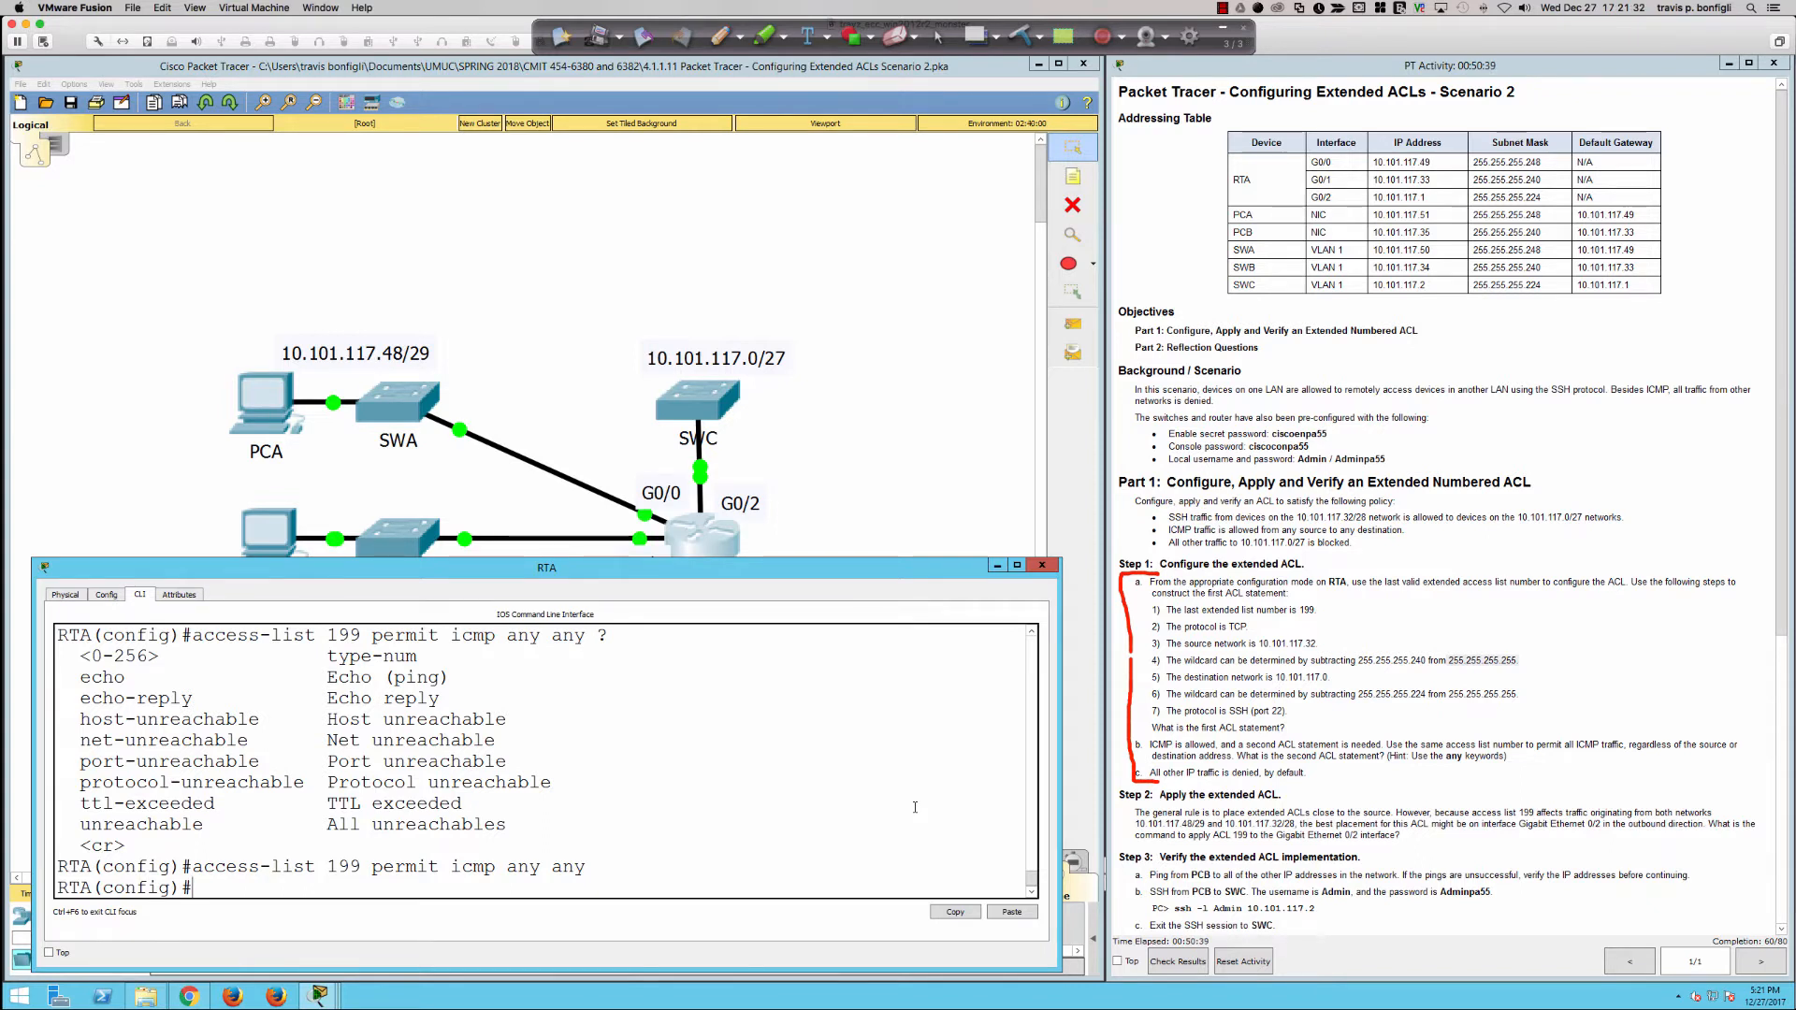
Step: Explore the help options of an access-list 199 deny ip any any statement and erase the unsubmitted command
type("access-list 199")
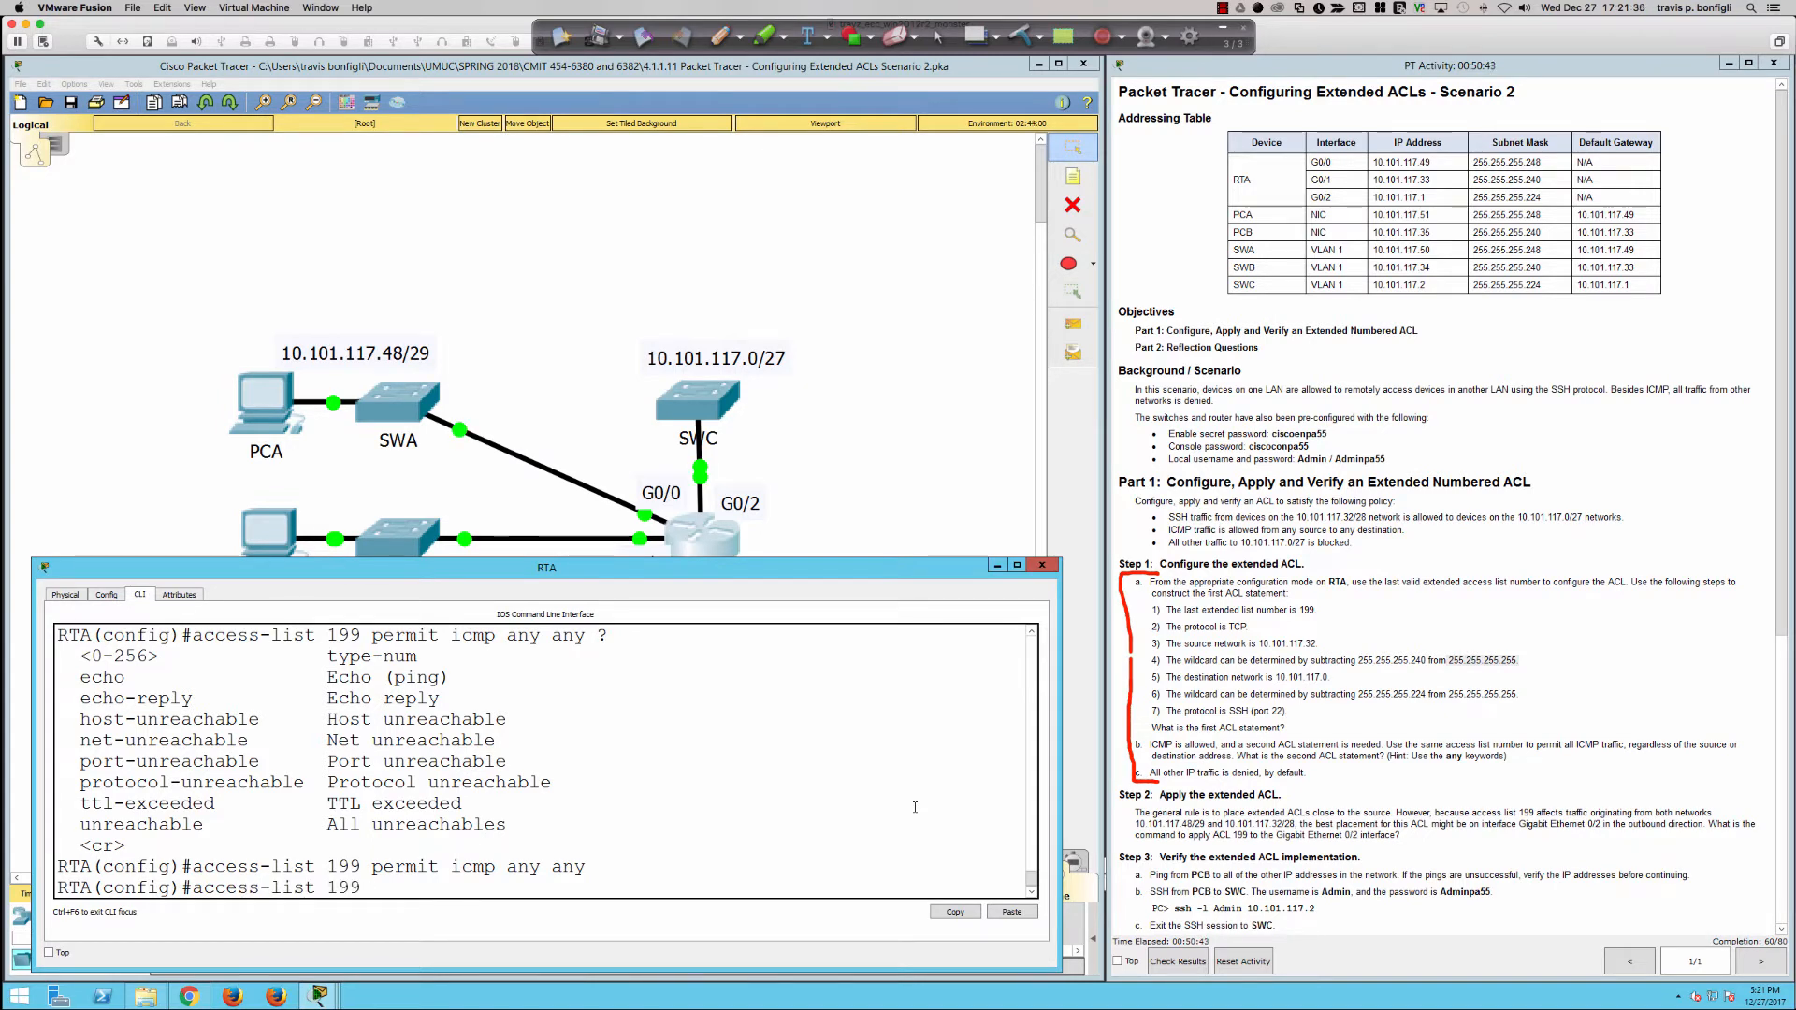
type("9deny")
key("Tab")
type("?")
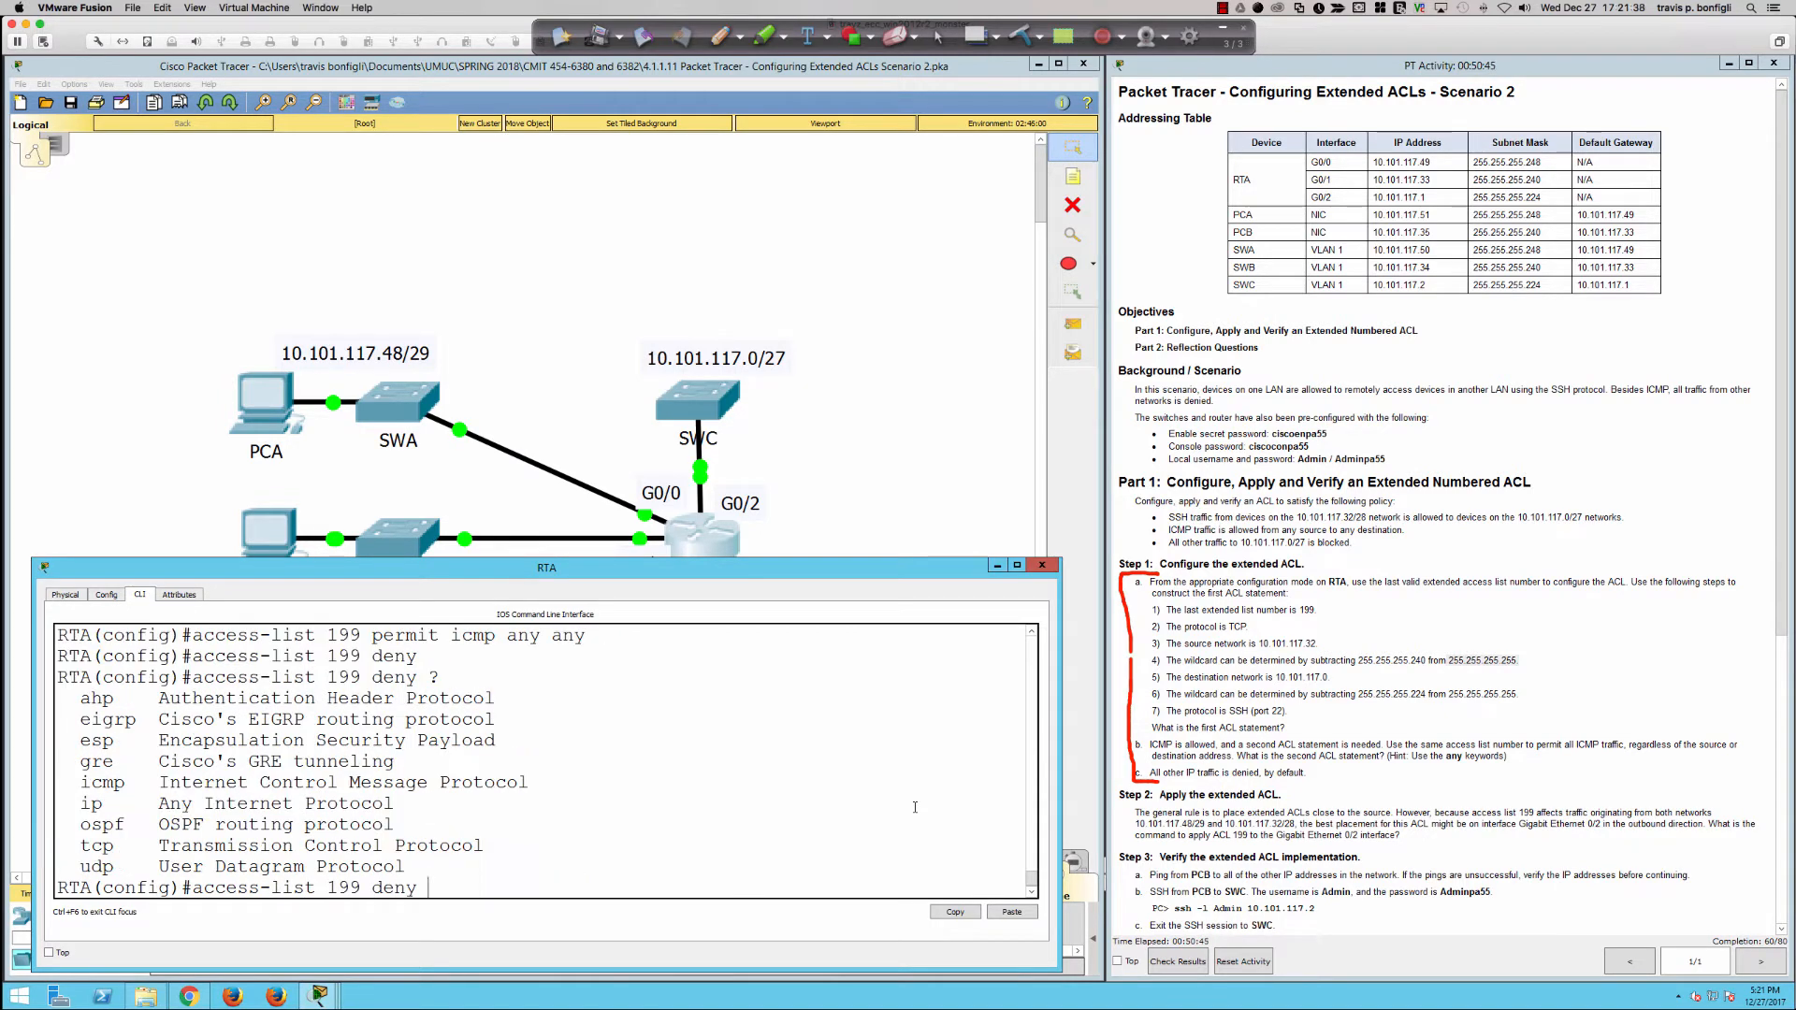
type("ip any ?any ?")
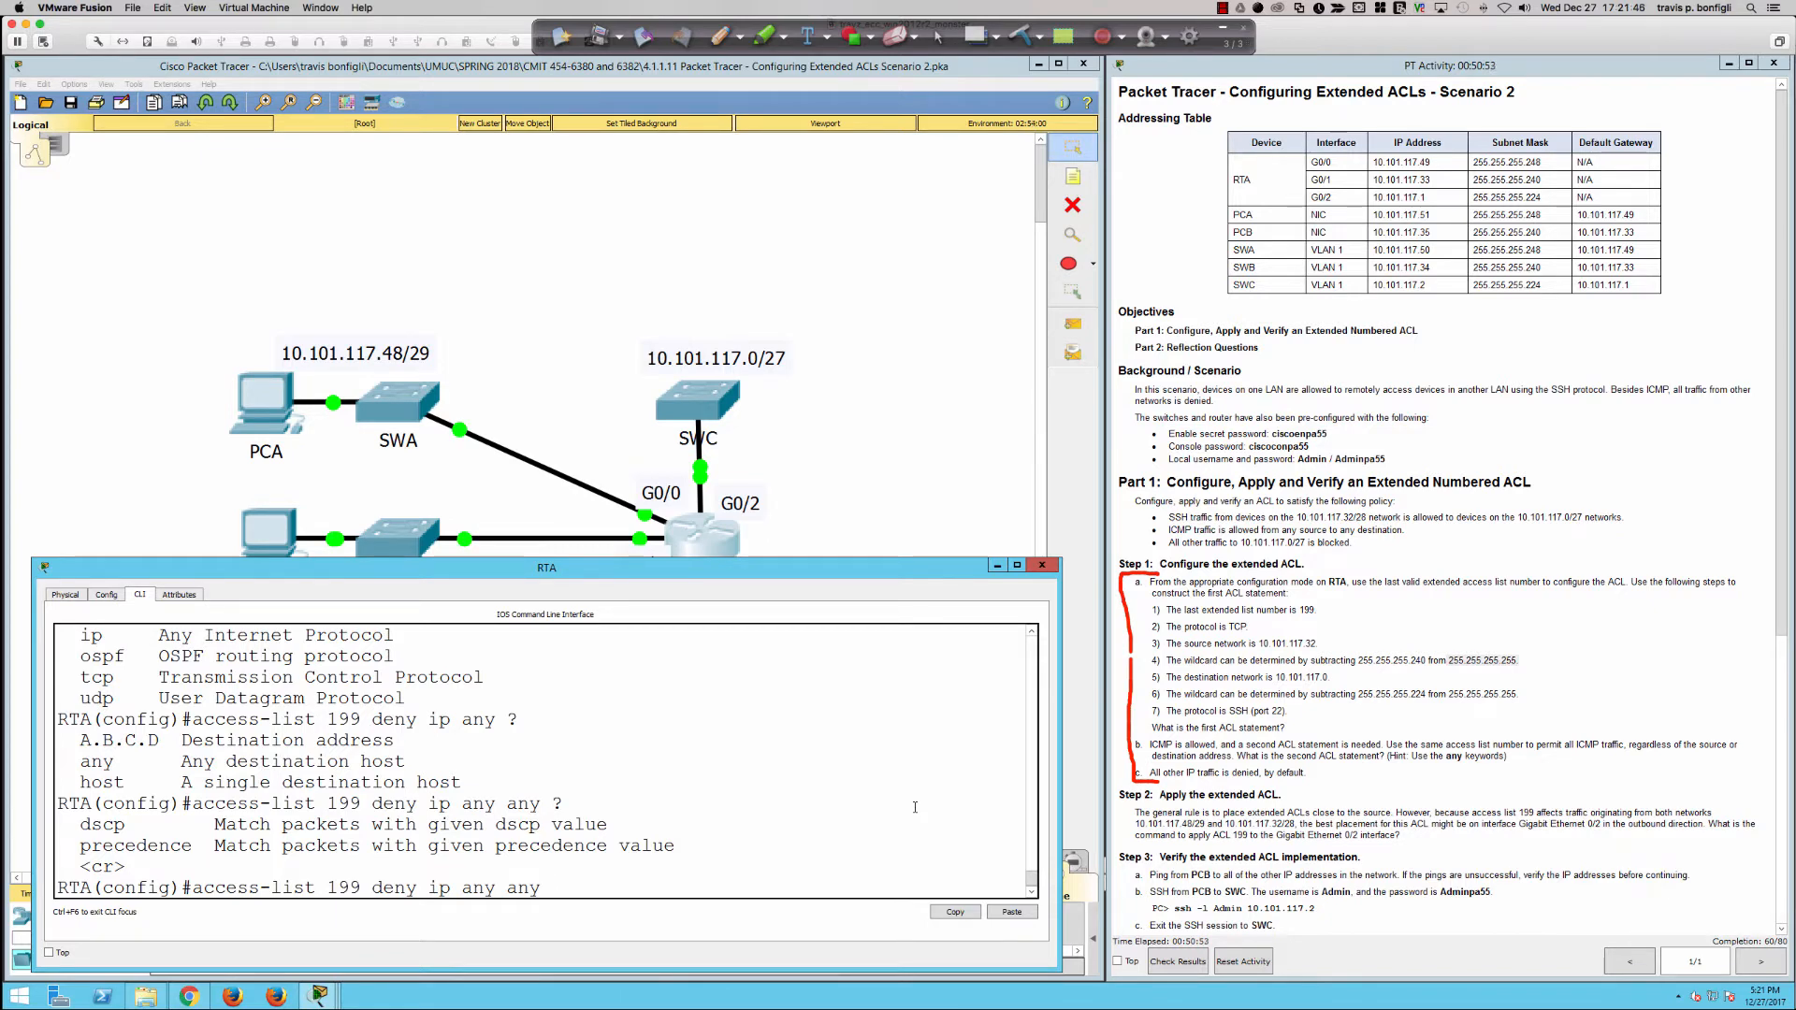
key("BackSpace")
key("BackSpace")
key("BackSpace")
key("BackSpace")
key("BackSpace")
key("BackSpace")
key("BackSpace")
key("BackSpace")
key("BackSpace")
key("BackSpace")
key("BackSpace")
key("BackSpace")
key("BackSpace")
key("BackSpace")
key("BackSpace")
key("BackSpace")
key("BackSpace")
key("BackSpace")
key("BackSpace")
key("BackSpace")
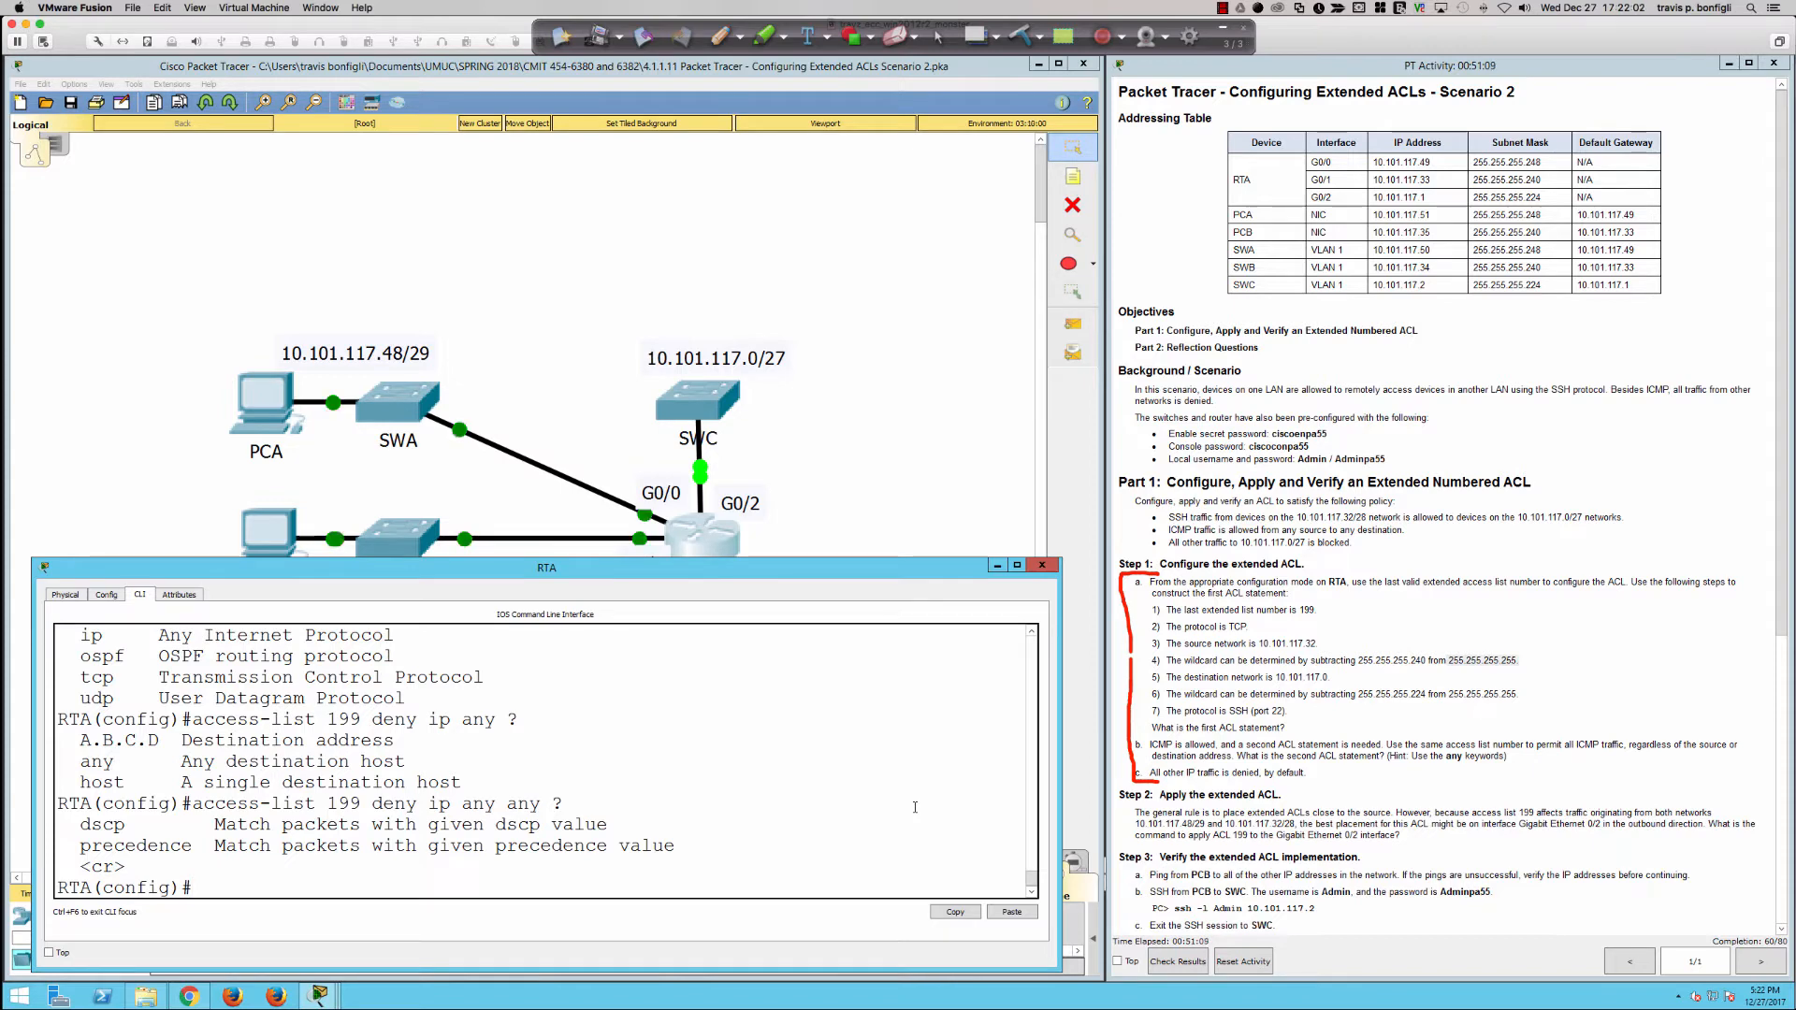
Step: Clear the screen annotations and examine the Step 2 instructions on applying the ACL alongside the full network topology
scroll(1510, 767, "down", 5)
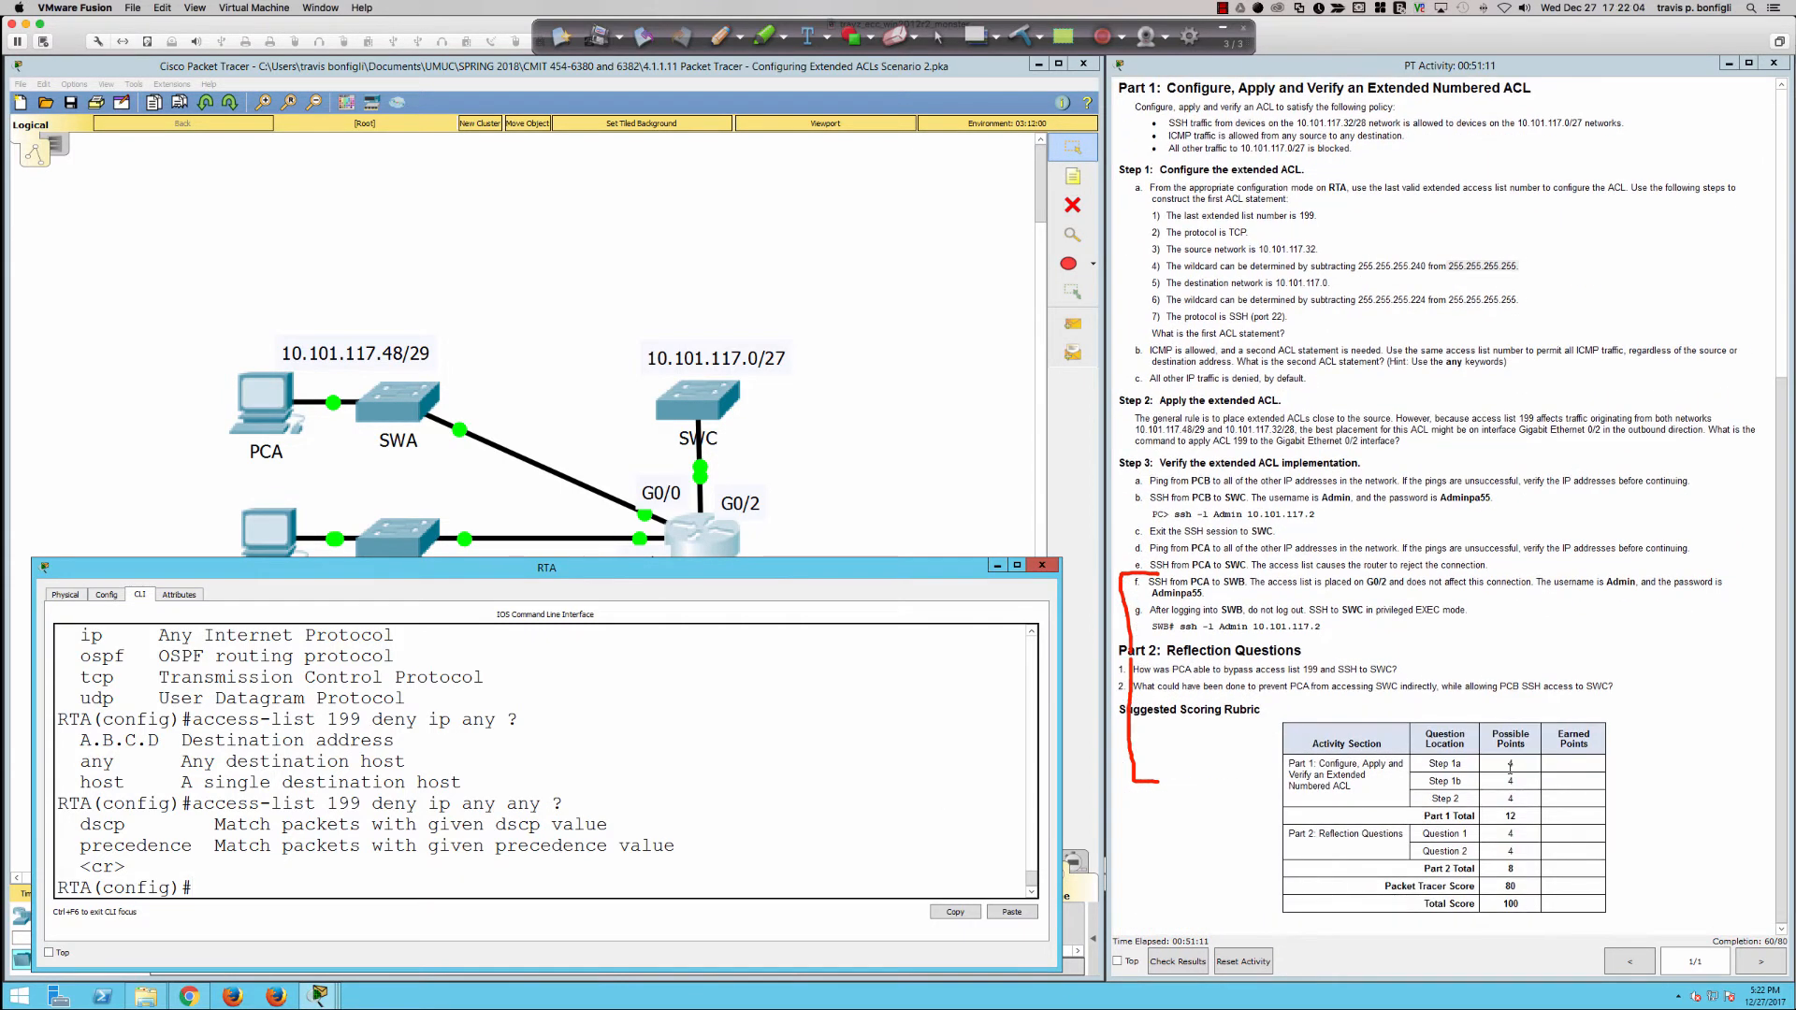
left_click(1019, 36)
left_click(1313, 587)
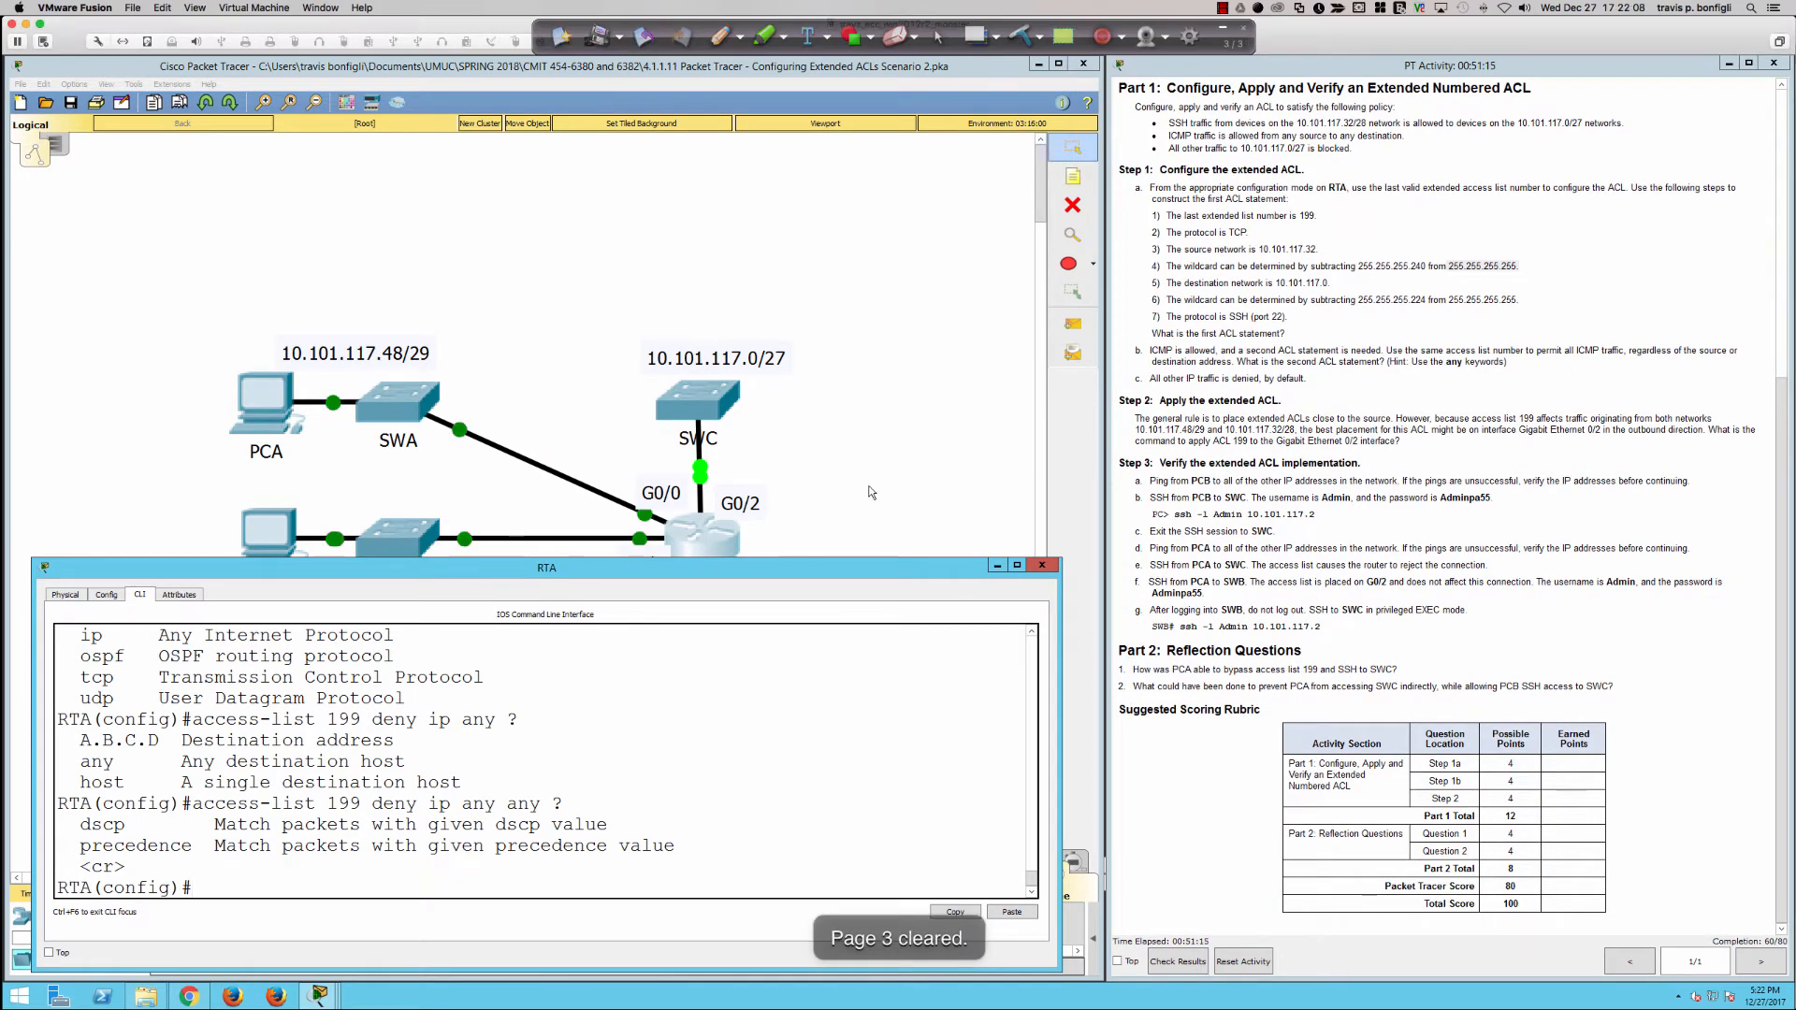
scroll(869, 491, "down", 2)
scroll(524, 328, "up", 2)
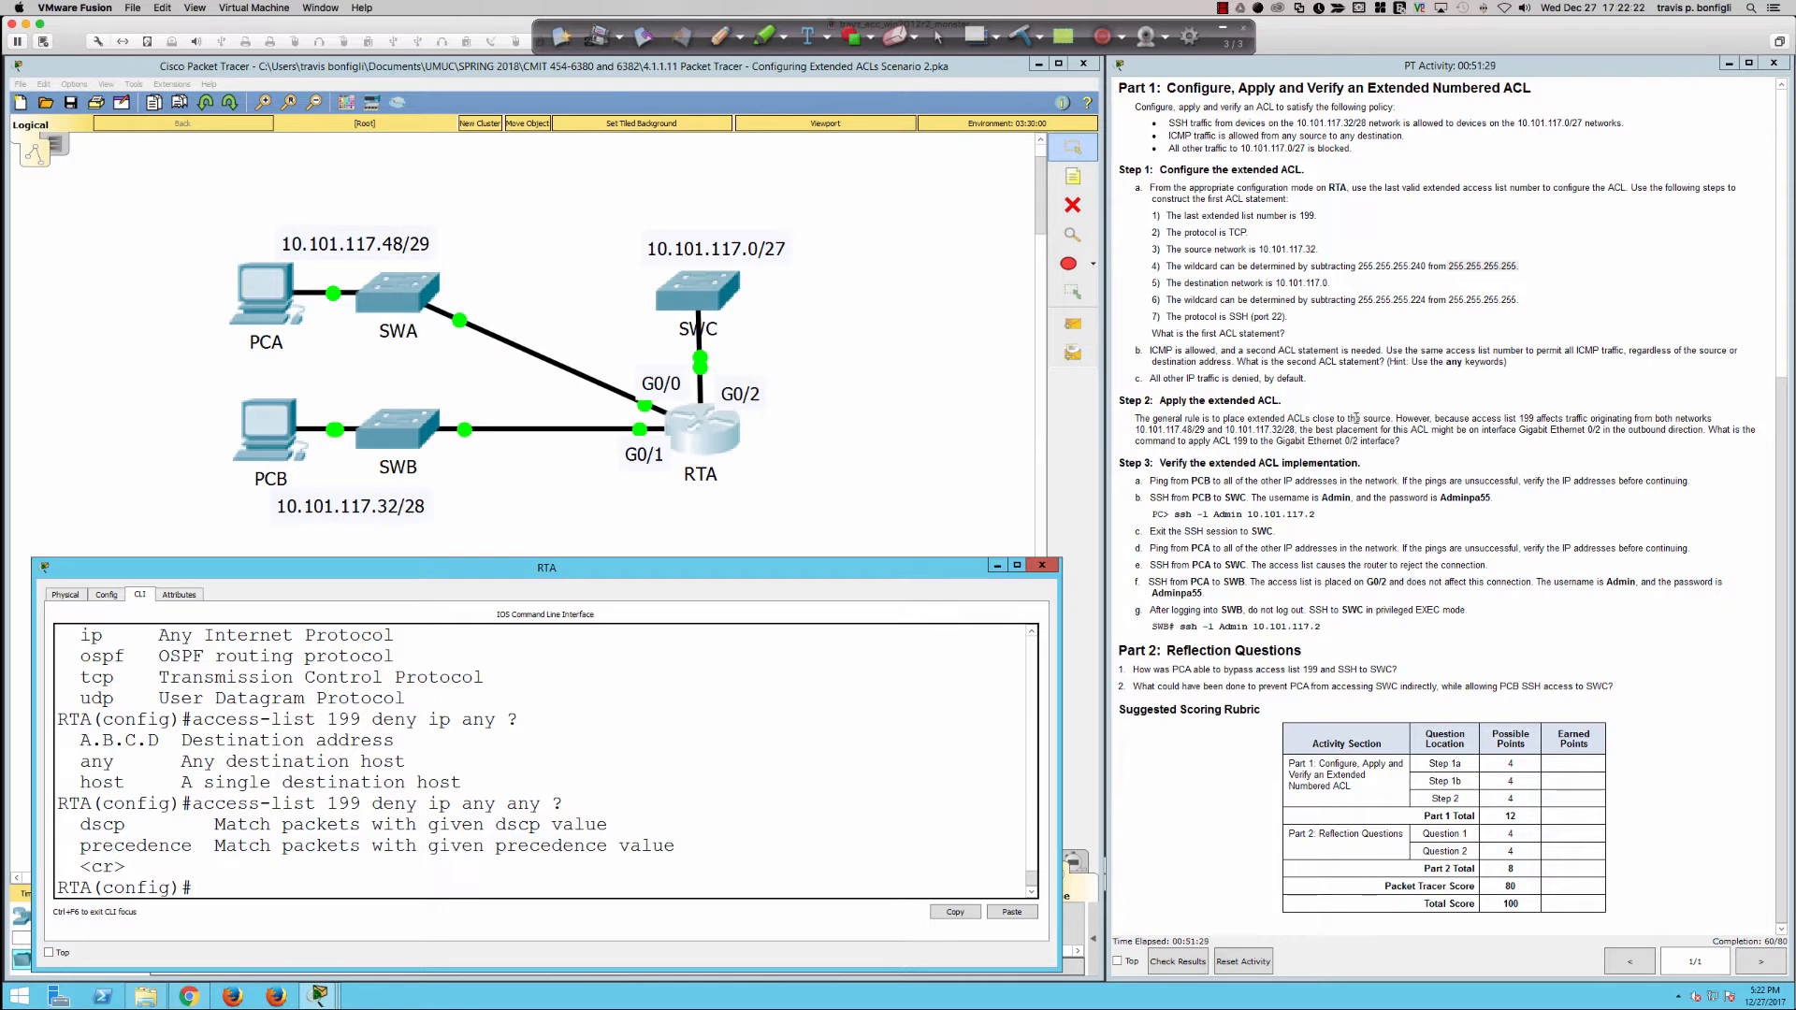
left_click_drag(1365, 418, 1395, 419)
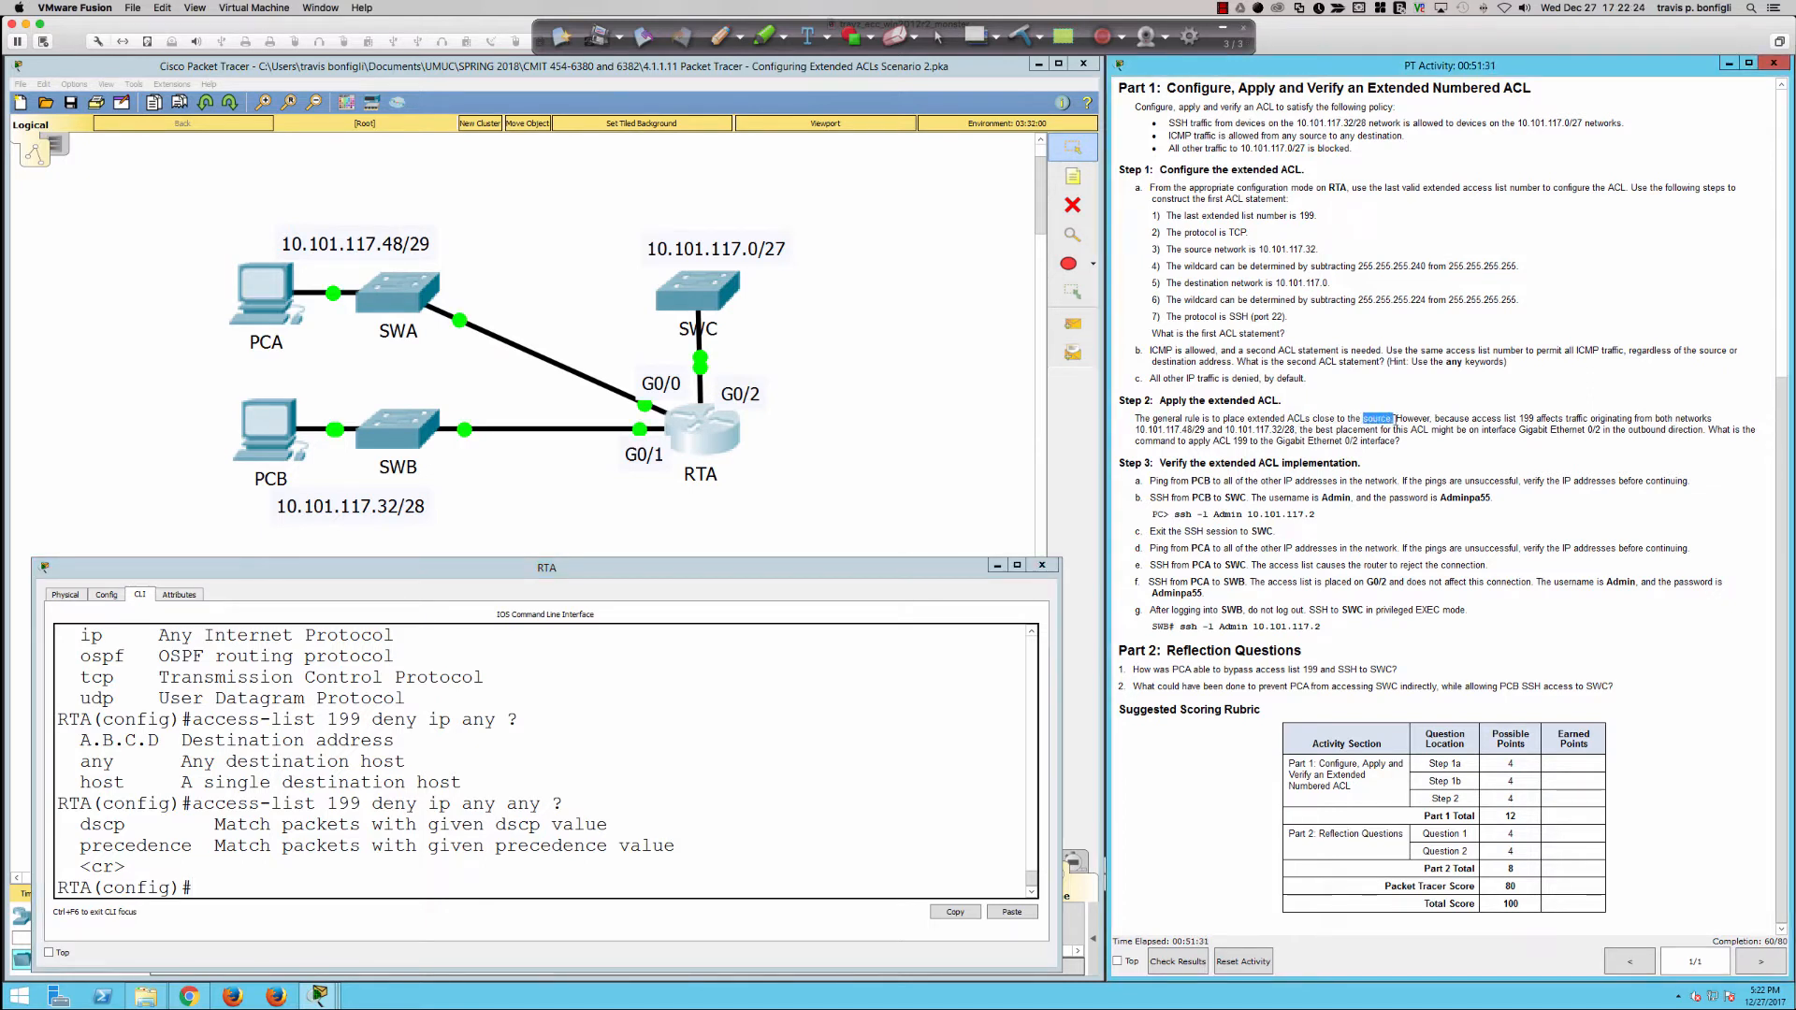
left_click(874, 748)
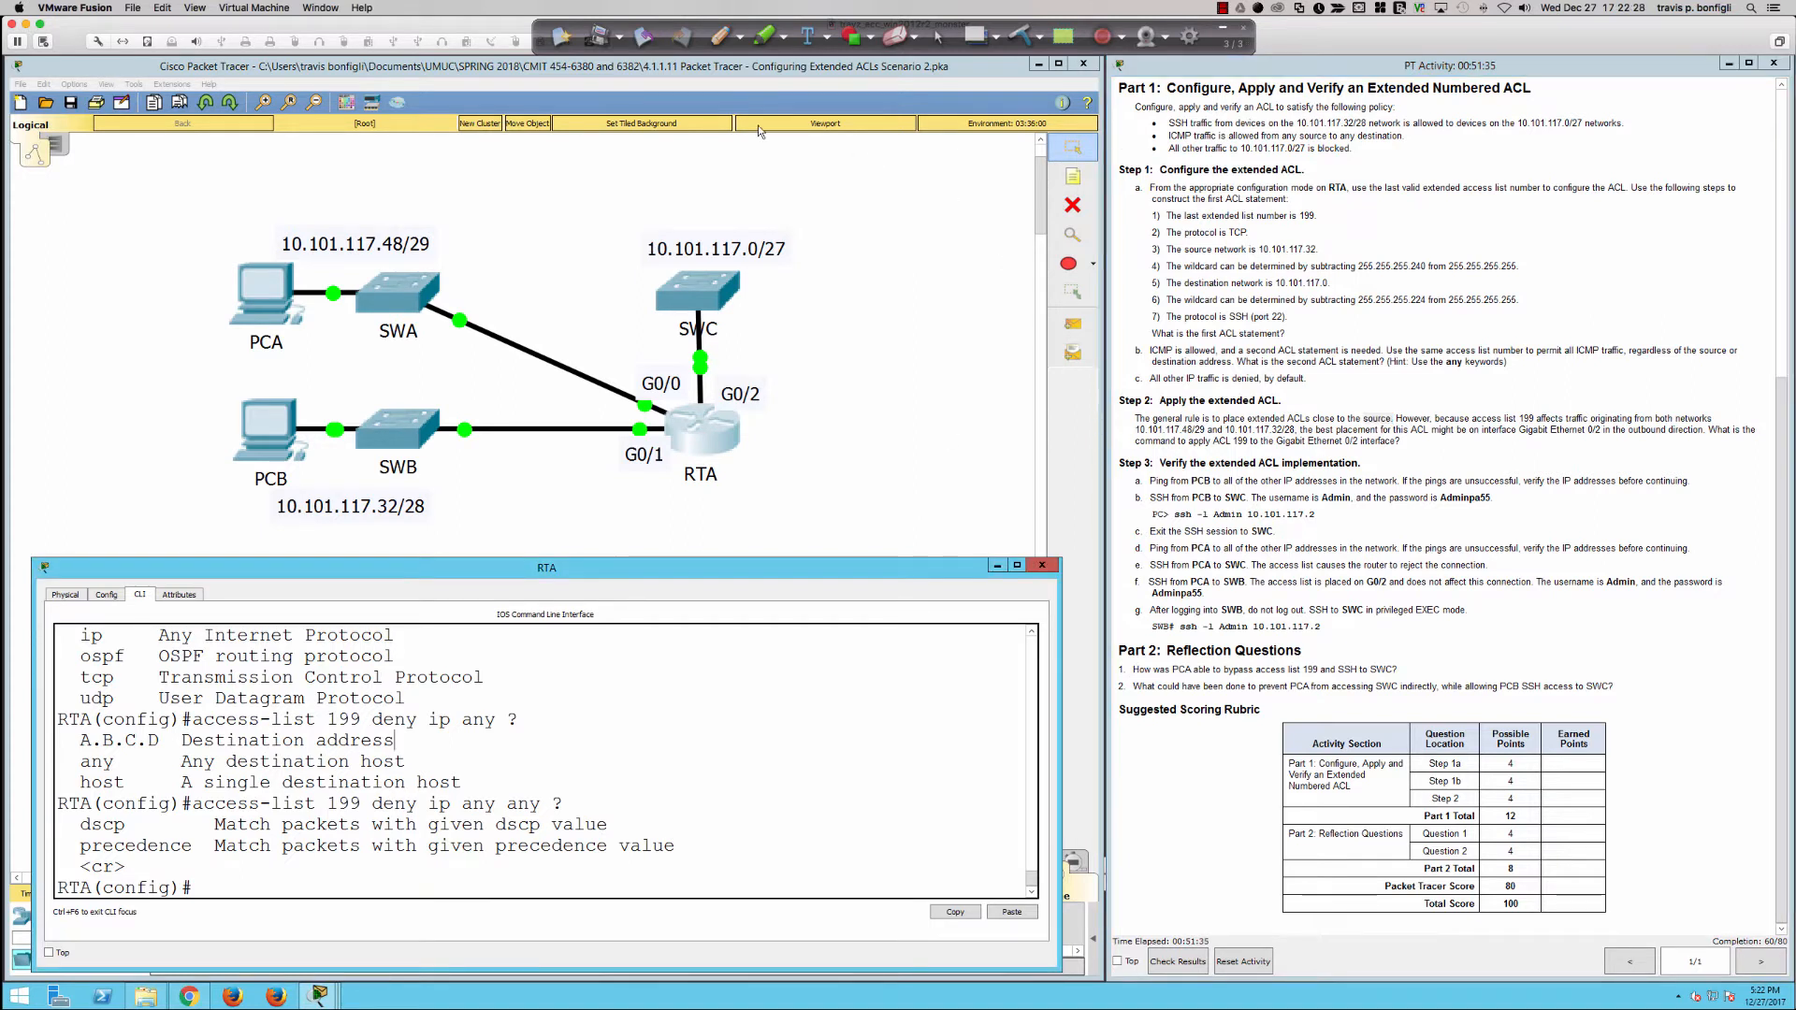
Step: Annotate the topology with SSH under 10.101.117.32/28 and ICMP above 10.101.117.48/29, circle 10.101.117.0/27, and mark RTA's G0/1 port
left_click(720, 38)
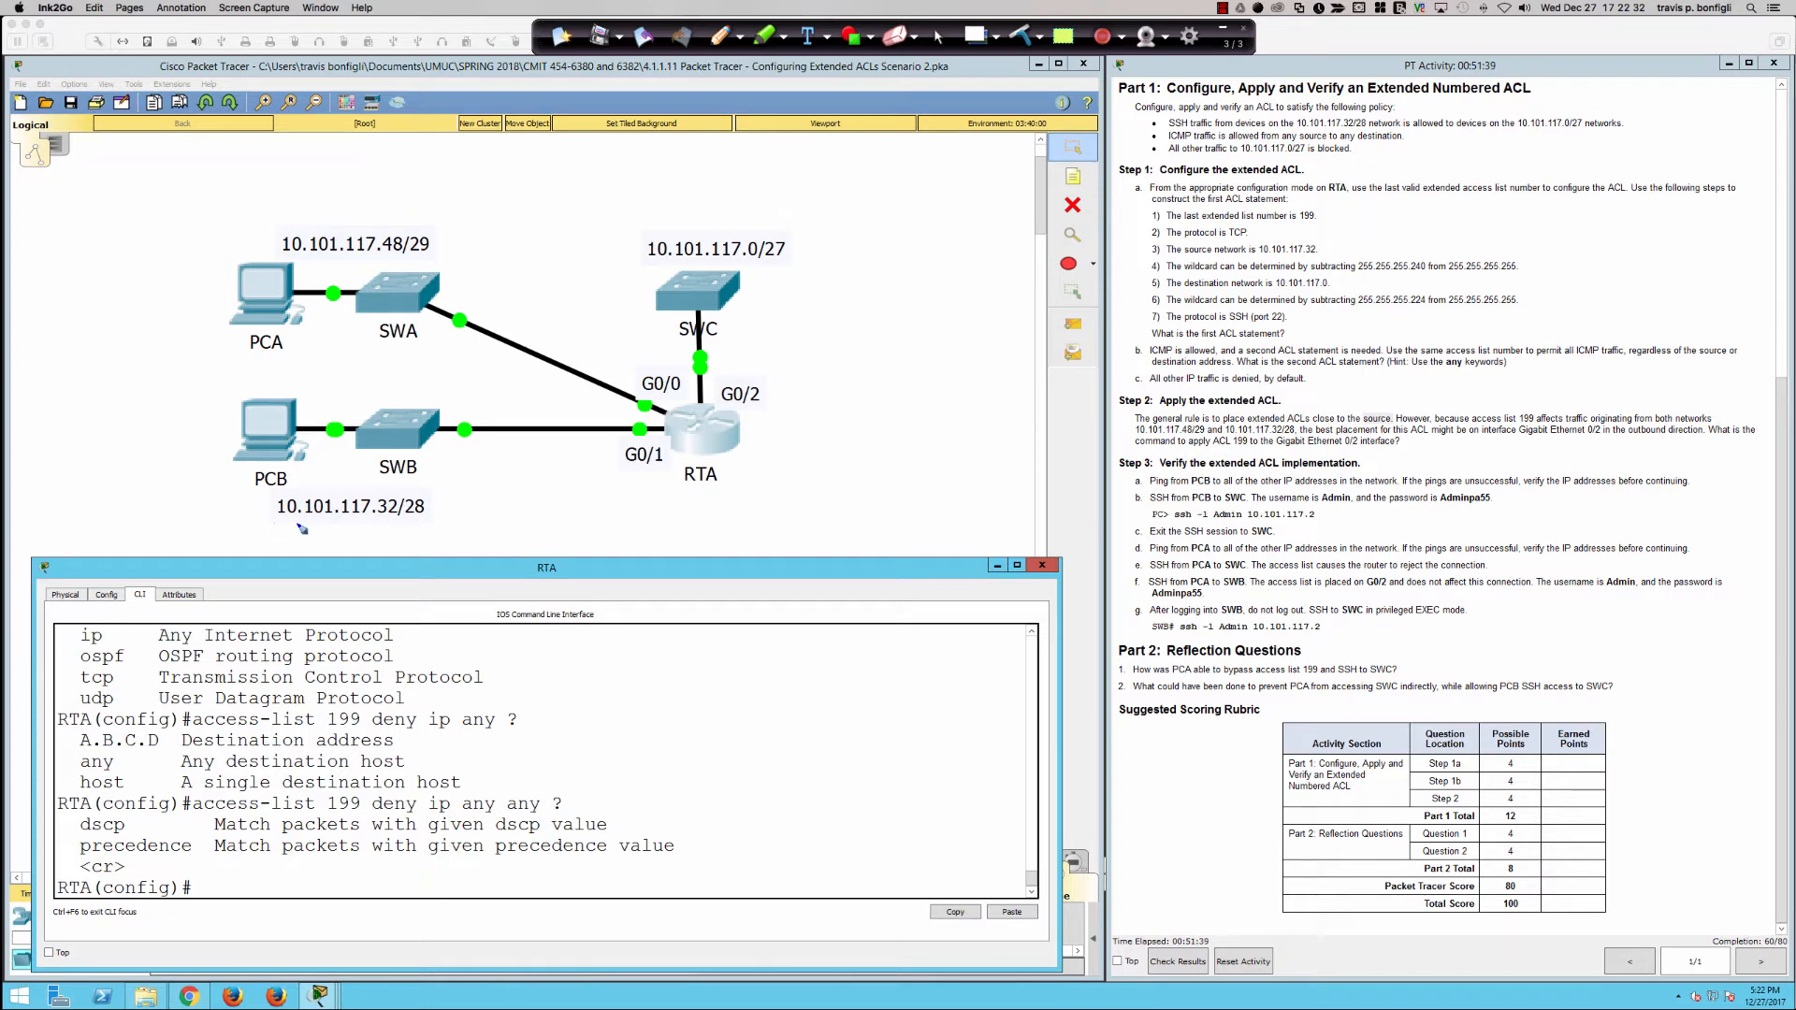
mouse_move(271, 523)
left_mouse_down()
mouse_move(439, 525)
mouse_move(349, 547)
mouse_move(405, 540)
left_mouse_up()
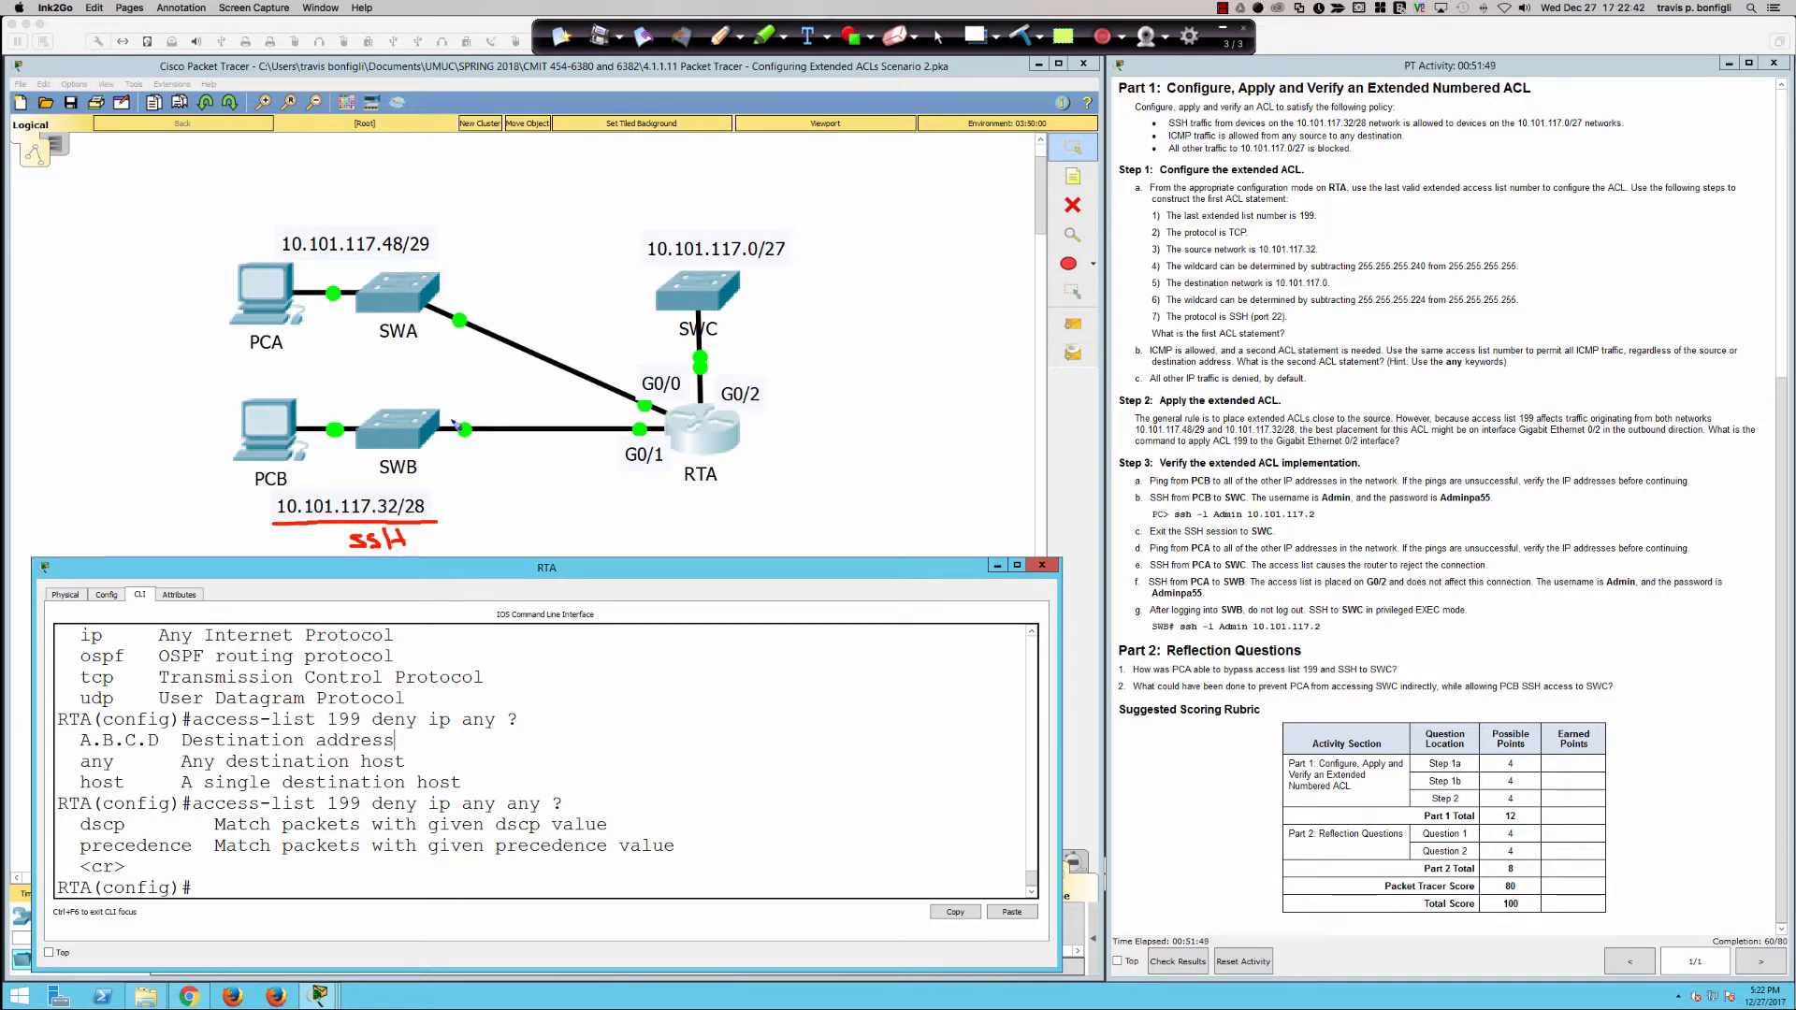
mouse_move(329, 203)
left_mouse_down()
mouse_move(335, 224)
mouse_move(346, 199)
mouse_move(375, 224)
mouse_move(434, 199)
mouse_move(378, 209)
mouse_move(401, 205)
left_mouse_up()
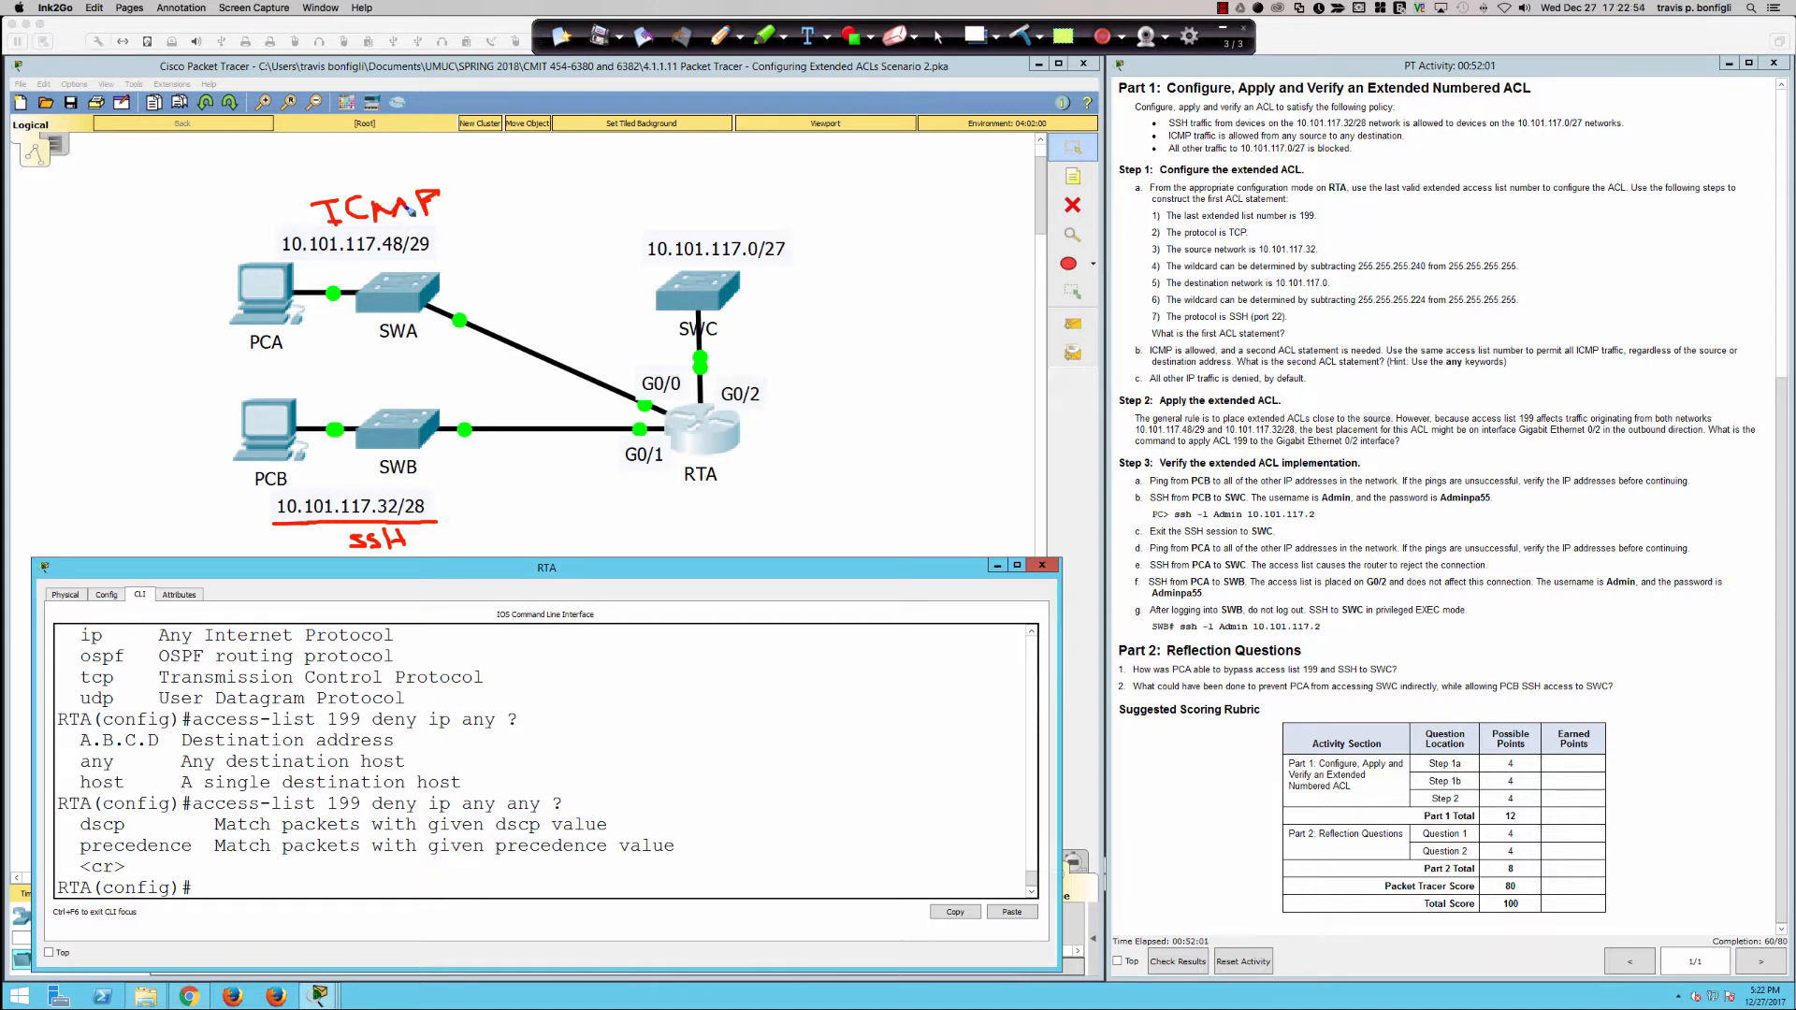
mouse_move(744, 224)
left_mouse_down()
mouse_move(631, 236)
mouse_move(788, 268)
mouse_move(739, 226)
left_mouse_up()
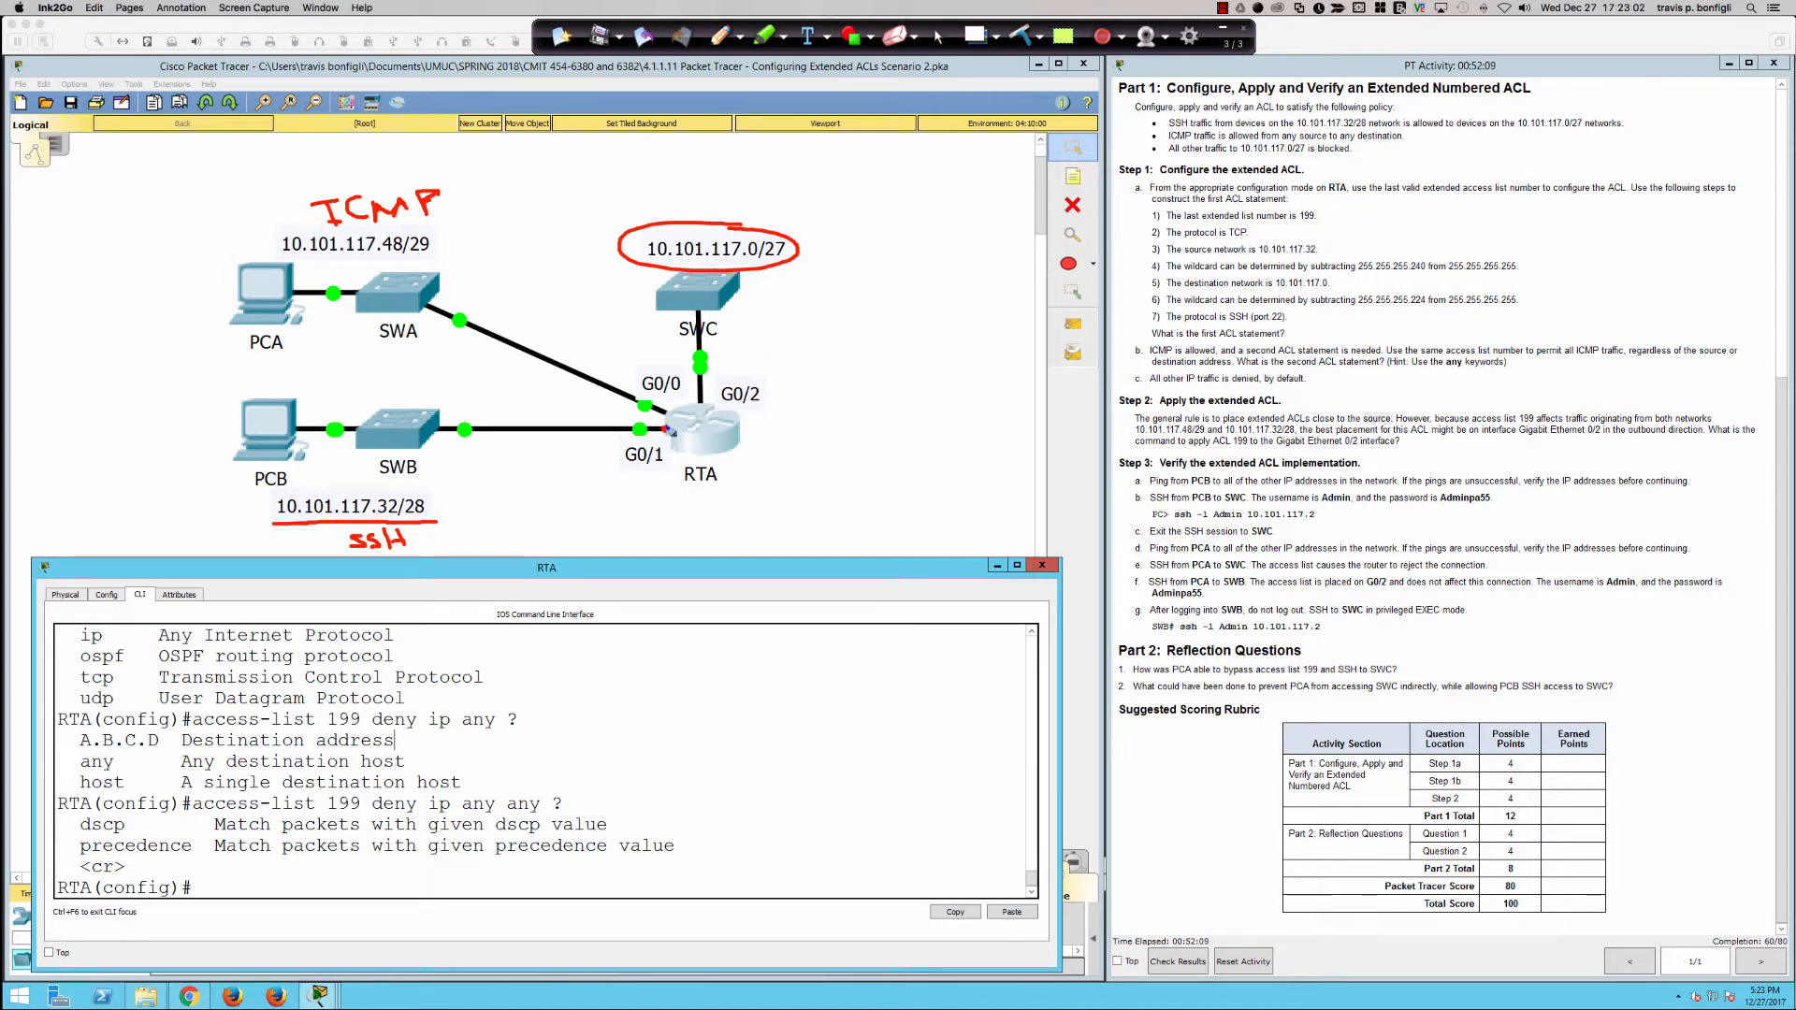
left_click_drag(660, 430, 665, 430)
Step: Underline the allowed SSH destination in the policy and the 10.101.117.48/29 label, trace PCB's path to G0/2, and bracket the Step 2 paragraph
left_click_drag(1396, 130, 1627, 133)
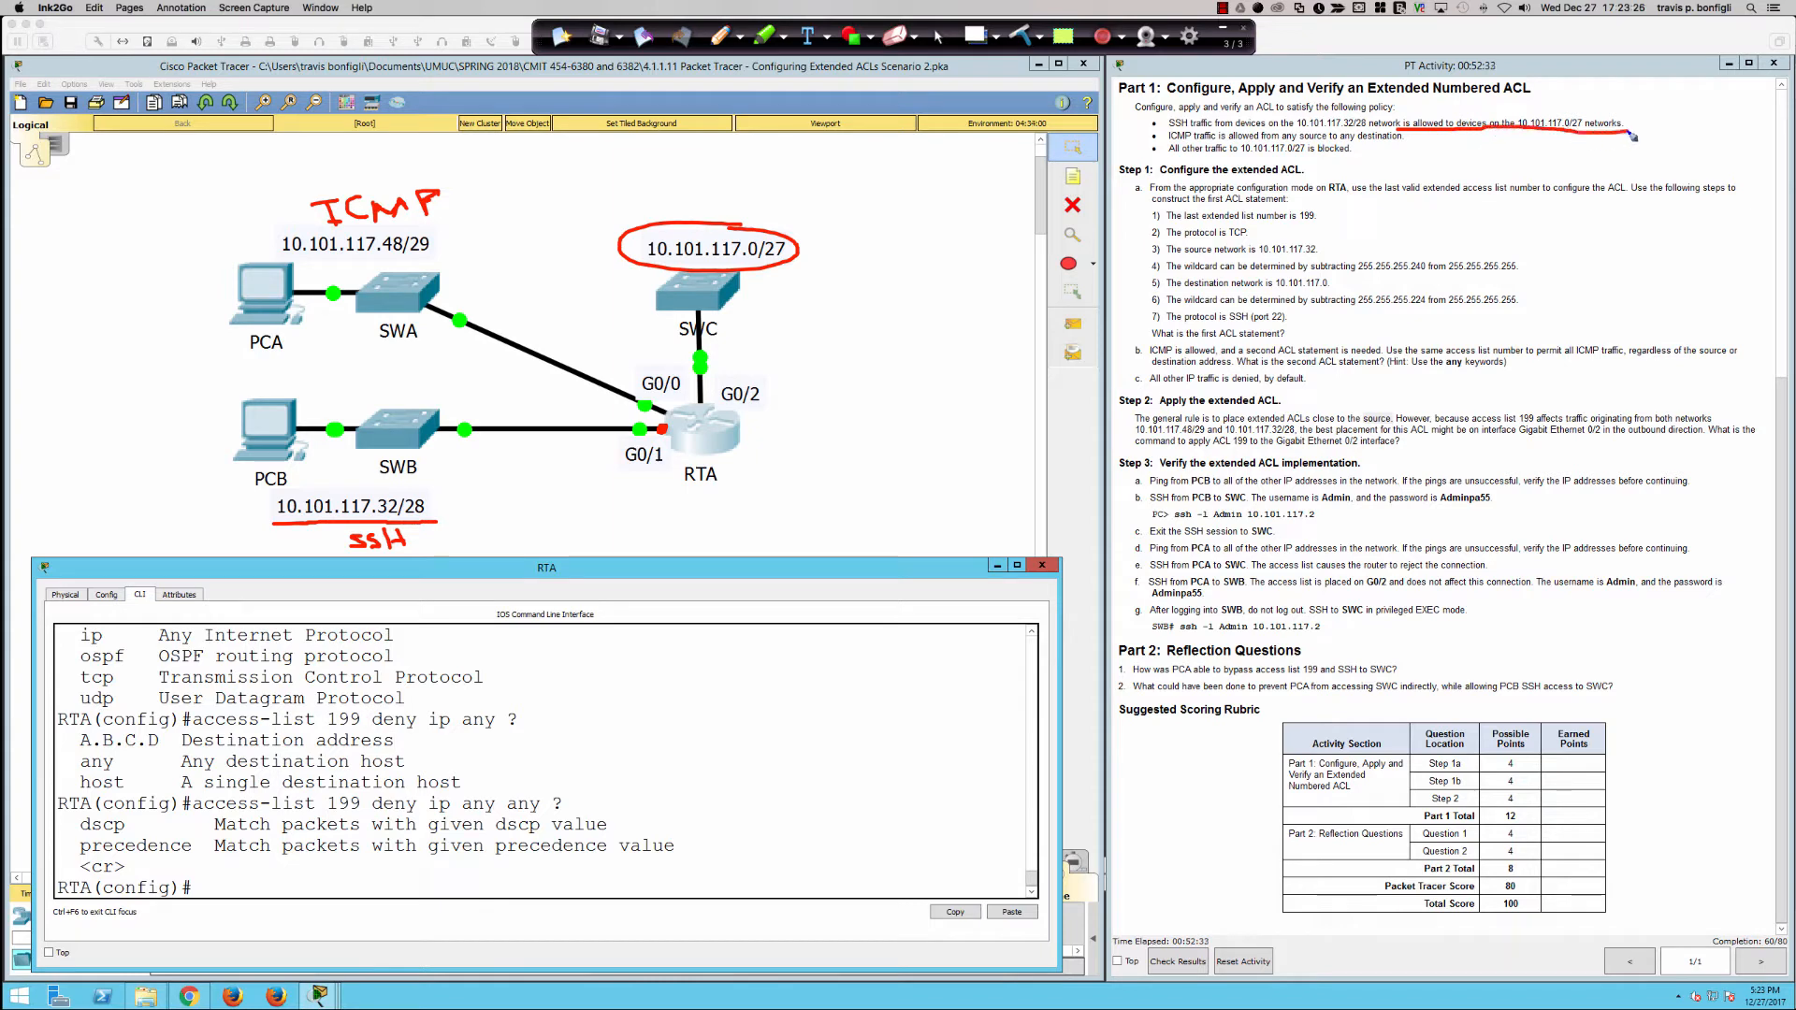
left_click_drag(281, 266, 476, 266)
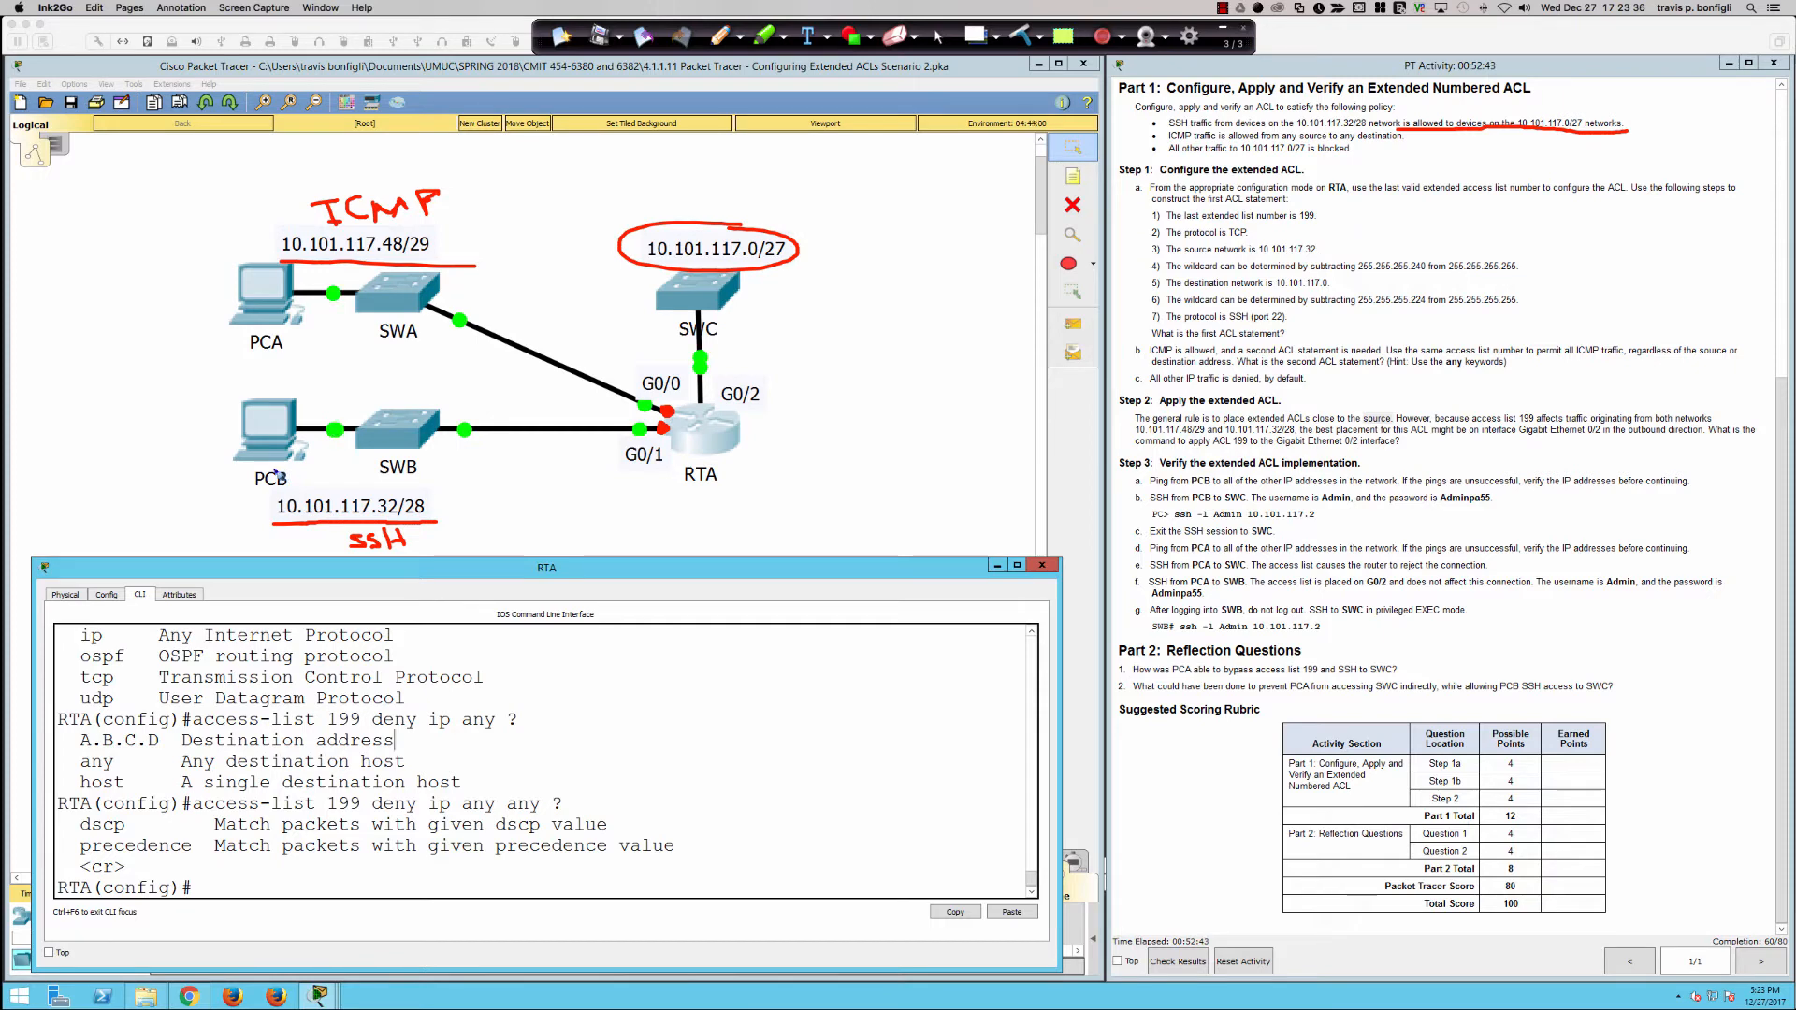
mouse_move(273, 473)
left_mouse_down()
mouse_move(713, 479)
mouse_move(731, 415)
mouse_move(742, 426)
left_mouse_up()
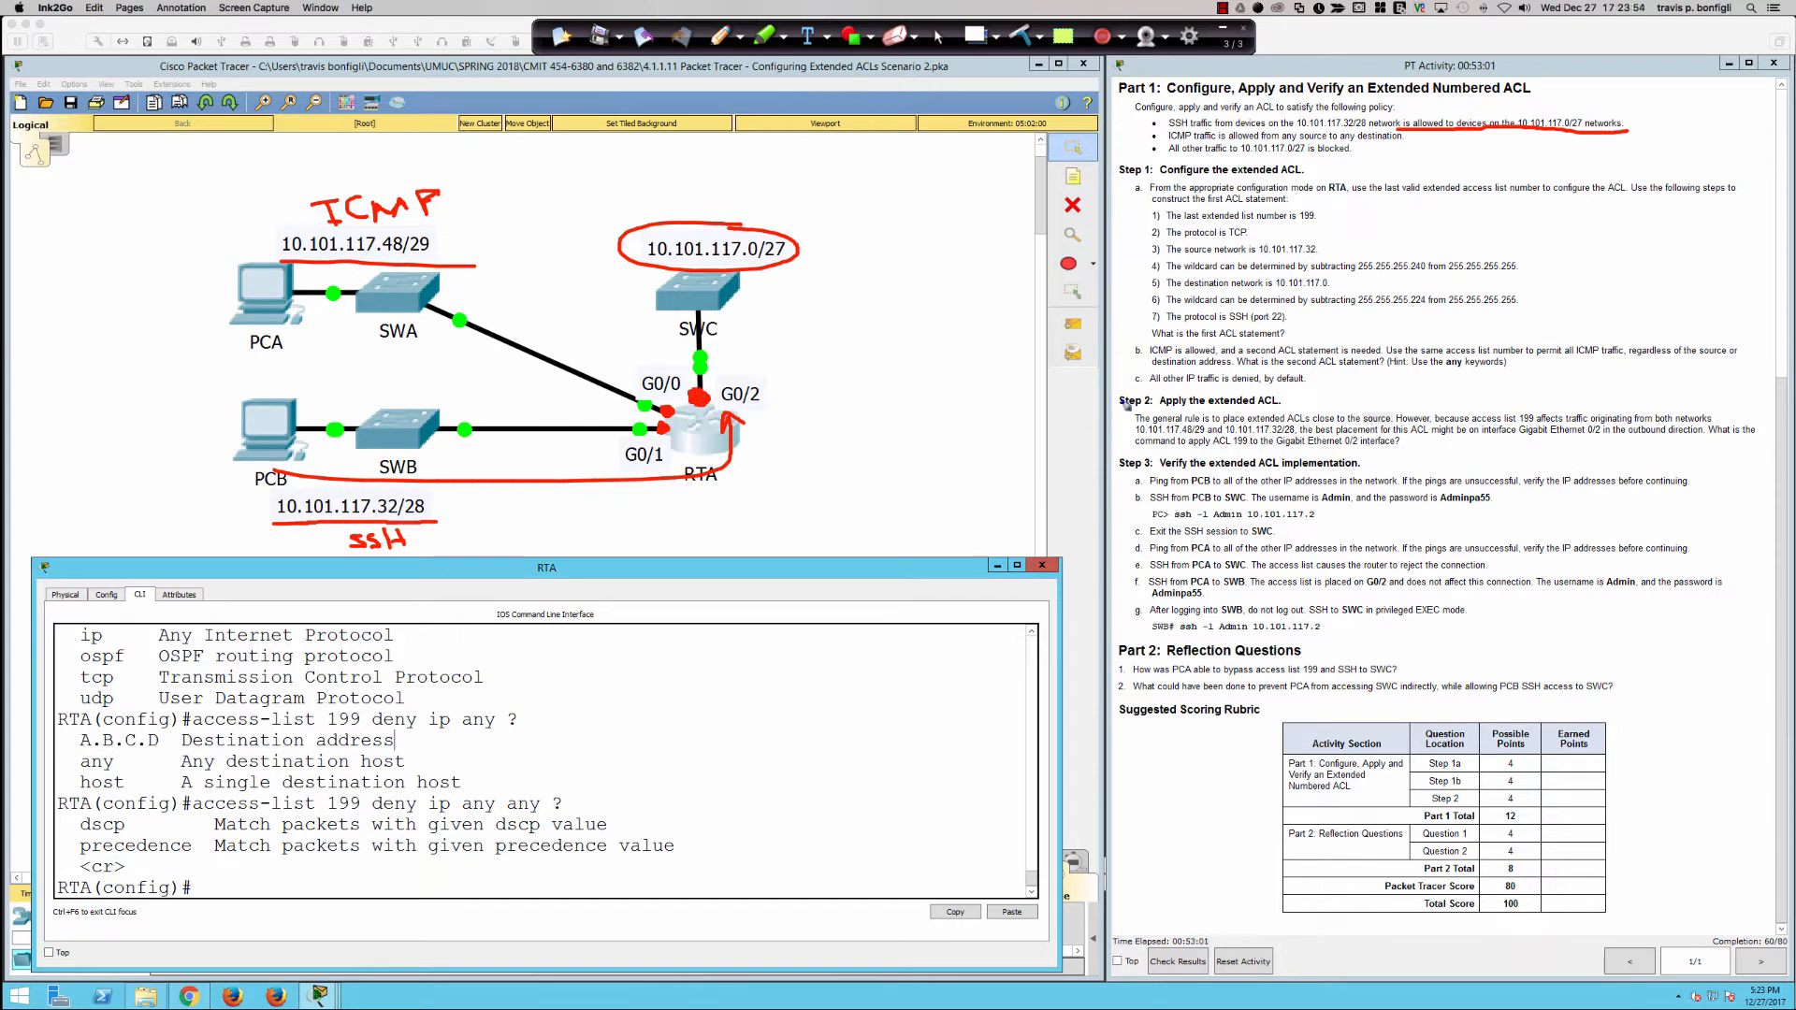
mouse_move(1152, 407)
left_mouse_down()
mouse_move(1127, 409)
mouse_move(1120, 453)
mouse_move(1155, 457)
left_mouse_up()
Step: Circle 10.101.117.48/29, trace PCA's path toward RTA, mark the G0/0 and G0/2 ports, and write a D beside SWC
mouse_move(662, 413)
left_mouse_down()
mouse_move(611, 387)
mouse_move(632, 399)
left_mouse_up()
mouse_move(353, 215)
left_mouse_down()
mouse_move(300, 251)
mouse_move(444, 251)
mouse_move(339, 225)
left_mouse_up()
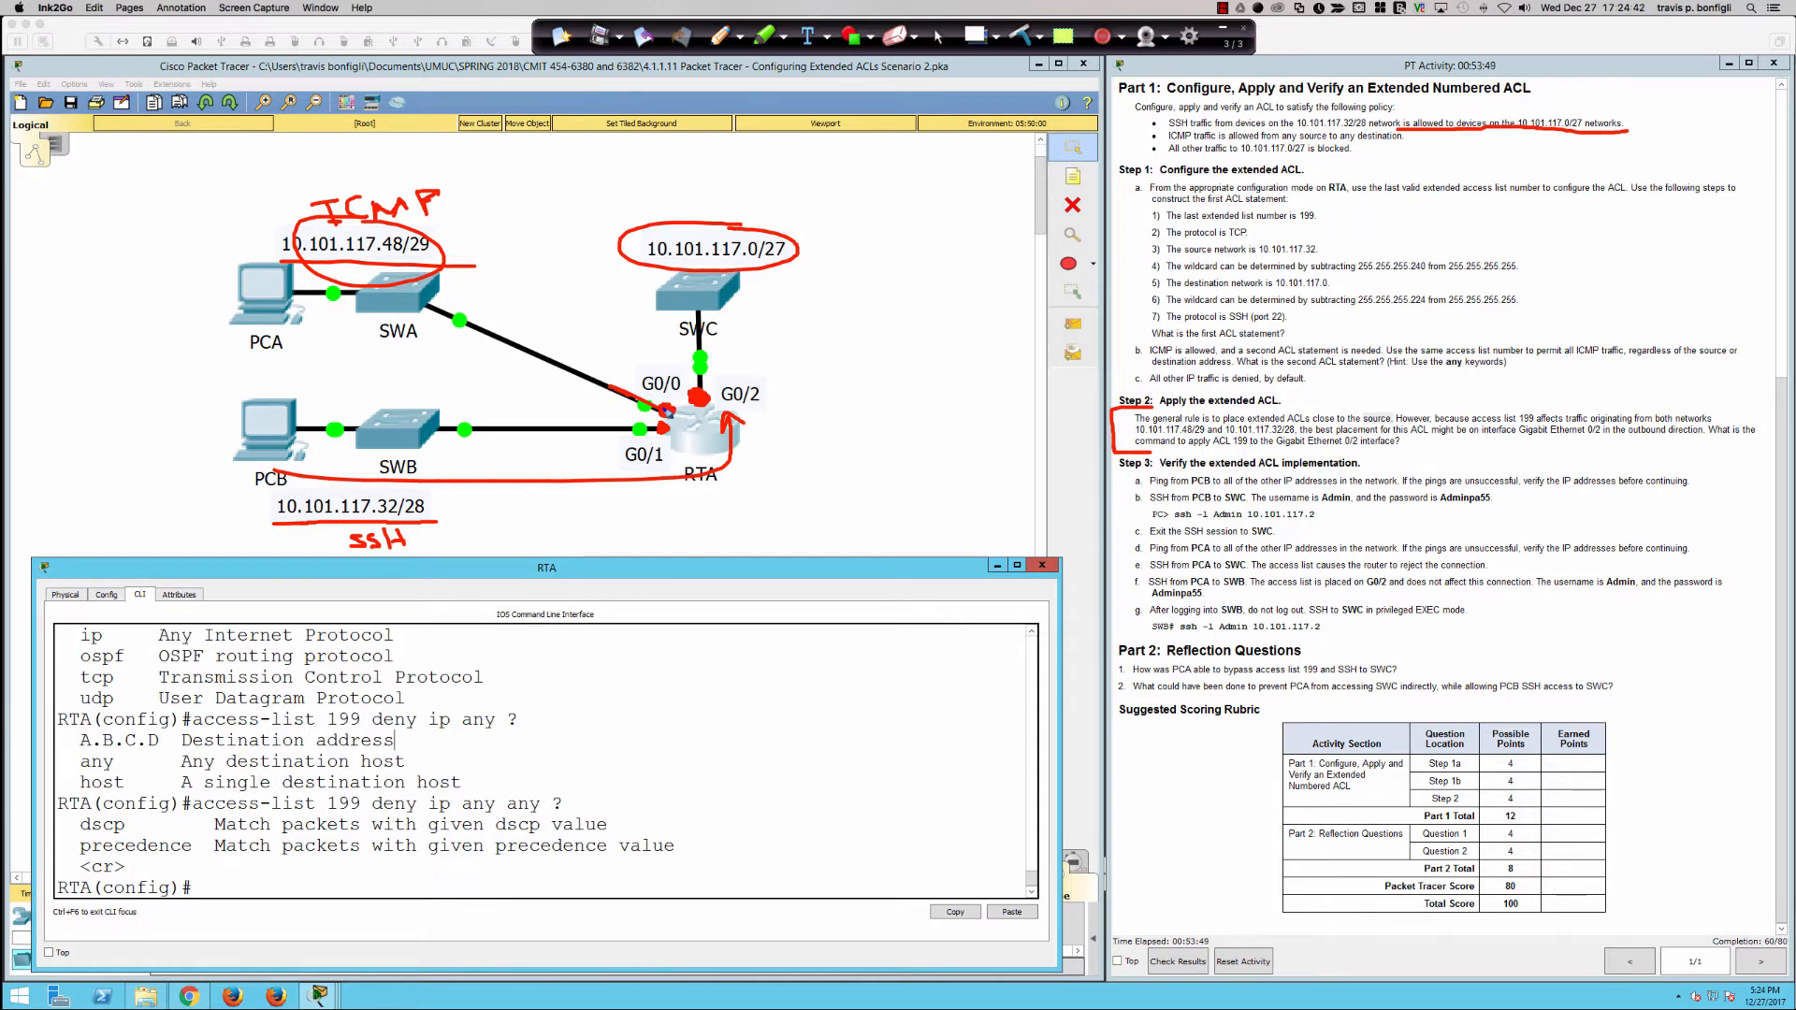
left_click_drag(314, 528, 423, 531)
mouse_move(269, 306)
left_mouse_down()
mouse_move(606, 365)
mouse_move(581, 339)
left_mouse_up()
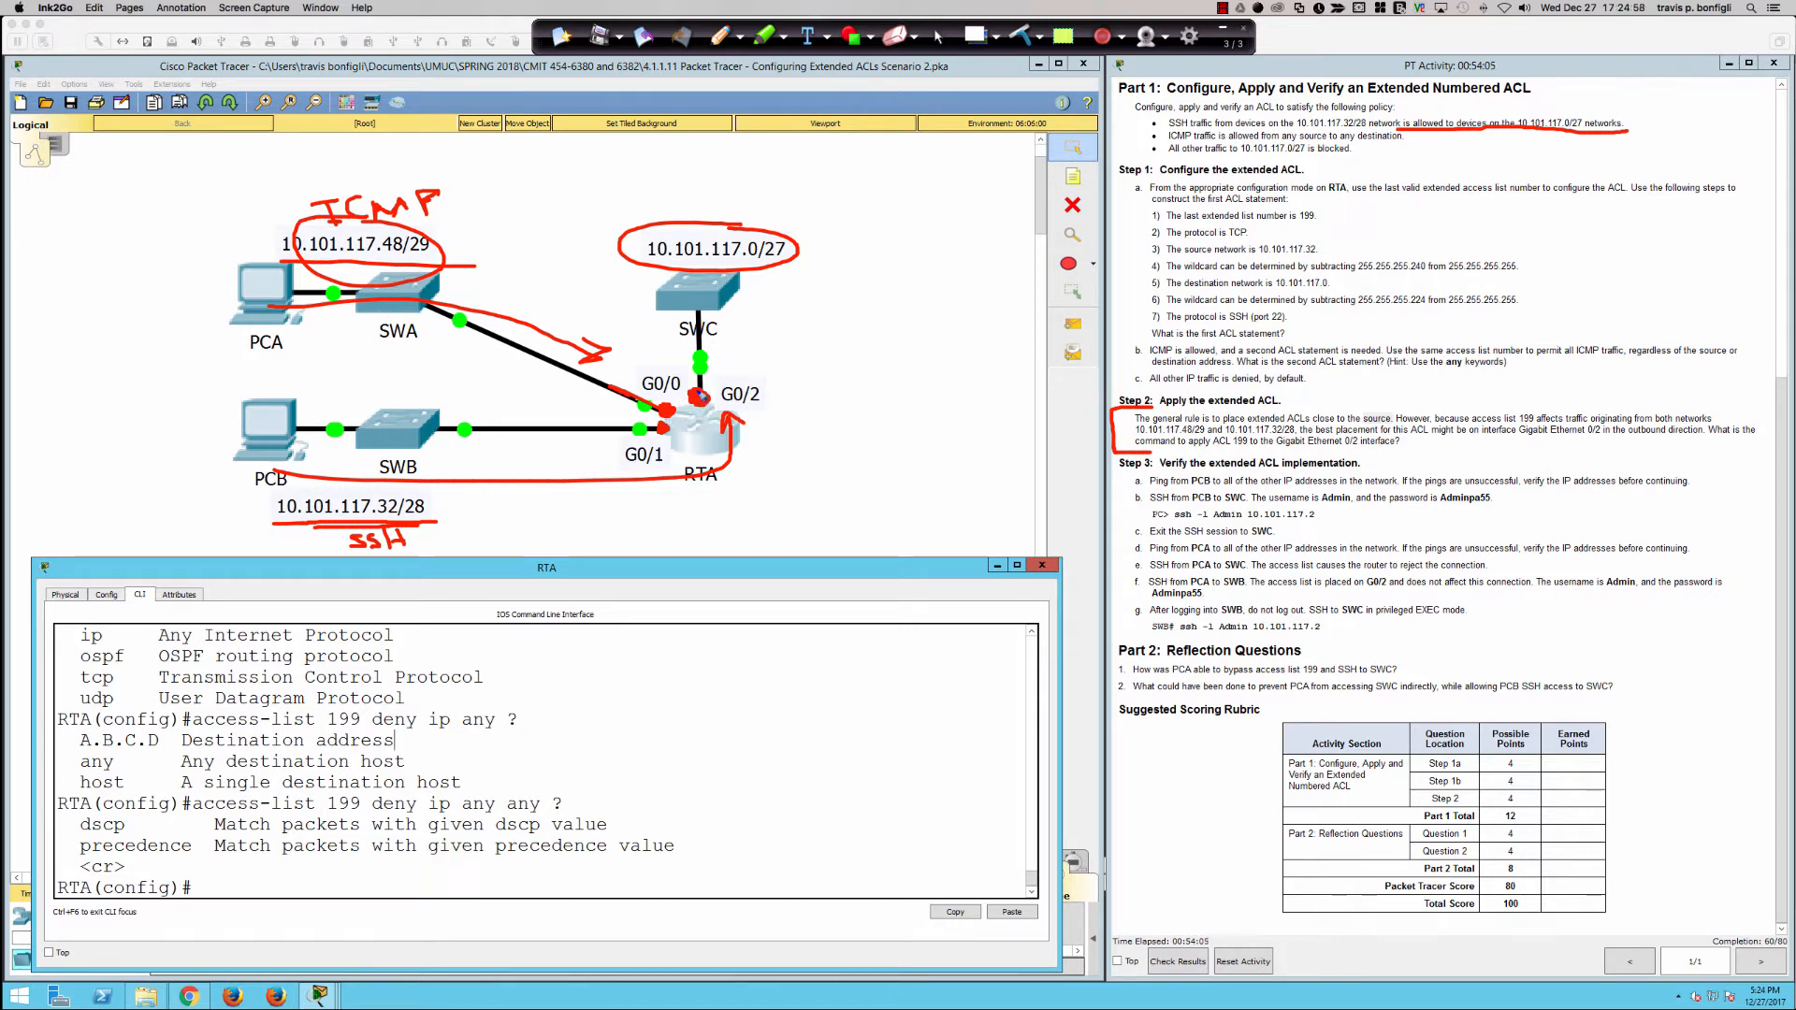
left_click_drag(695, 394, 696, 393)
mouse_move(765, 312)
left_mouse_down()
mouse_move(762, 282)
mouse_move(773, 329)
left_mouse_up()
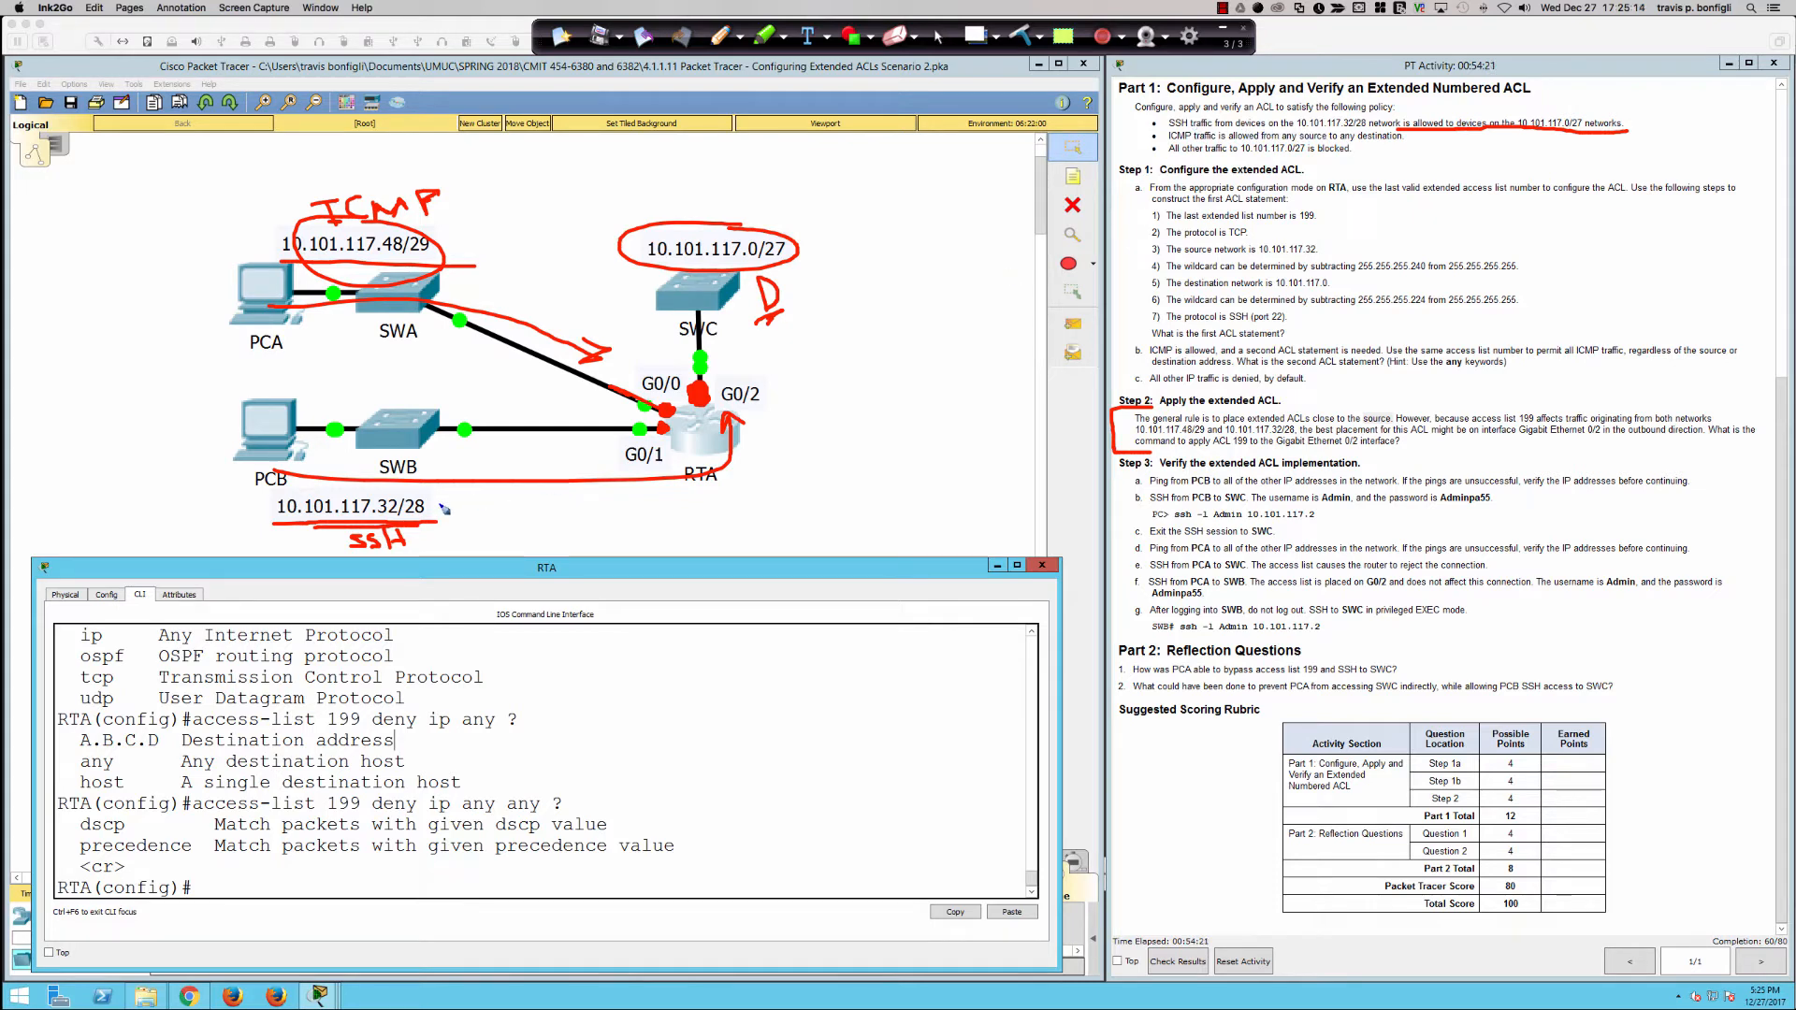
Step: Draw arrows at 10.101.117.32/28 and 10.101.117.0/27 and traffic paths toward SWC, clear all annotations, and restore the normal cursor
mouse_move(440, 506)
left_mouse_down()
mouse_move(470, 496)
mouse_move(440, 505)
mouse_move(459, 511)
left_mouse_up()
mouse_move(733, 145)
left_mouse_down()
mouse_move(729, 208)
mouse_move(743, 192)
left_mouse_up()
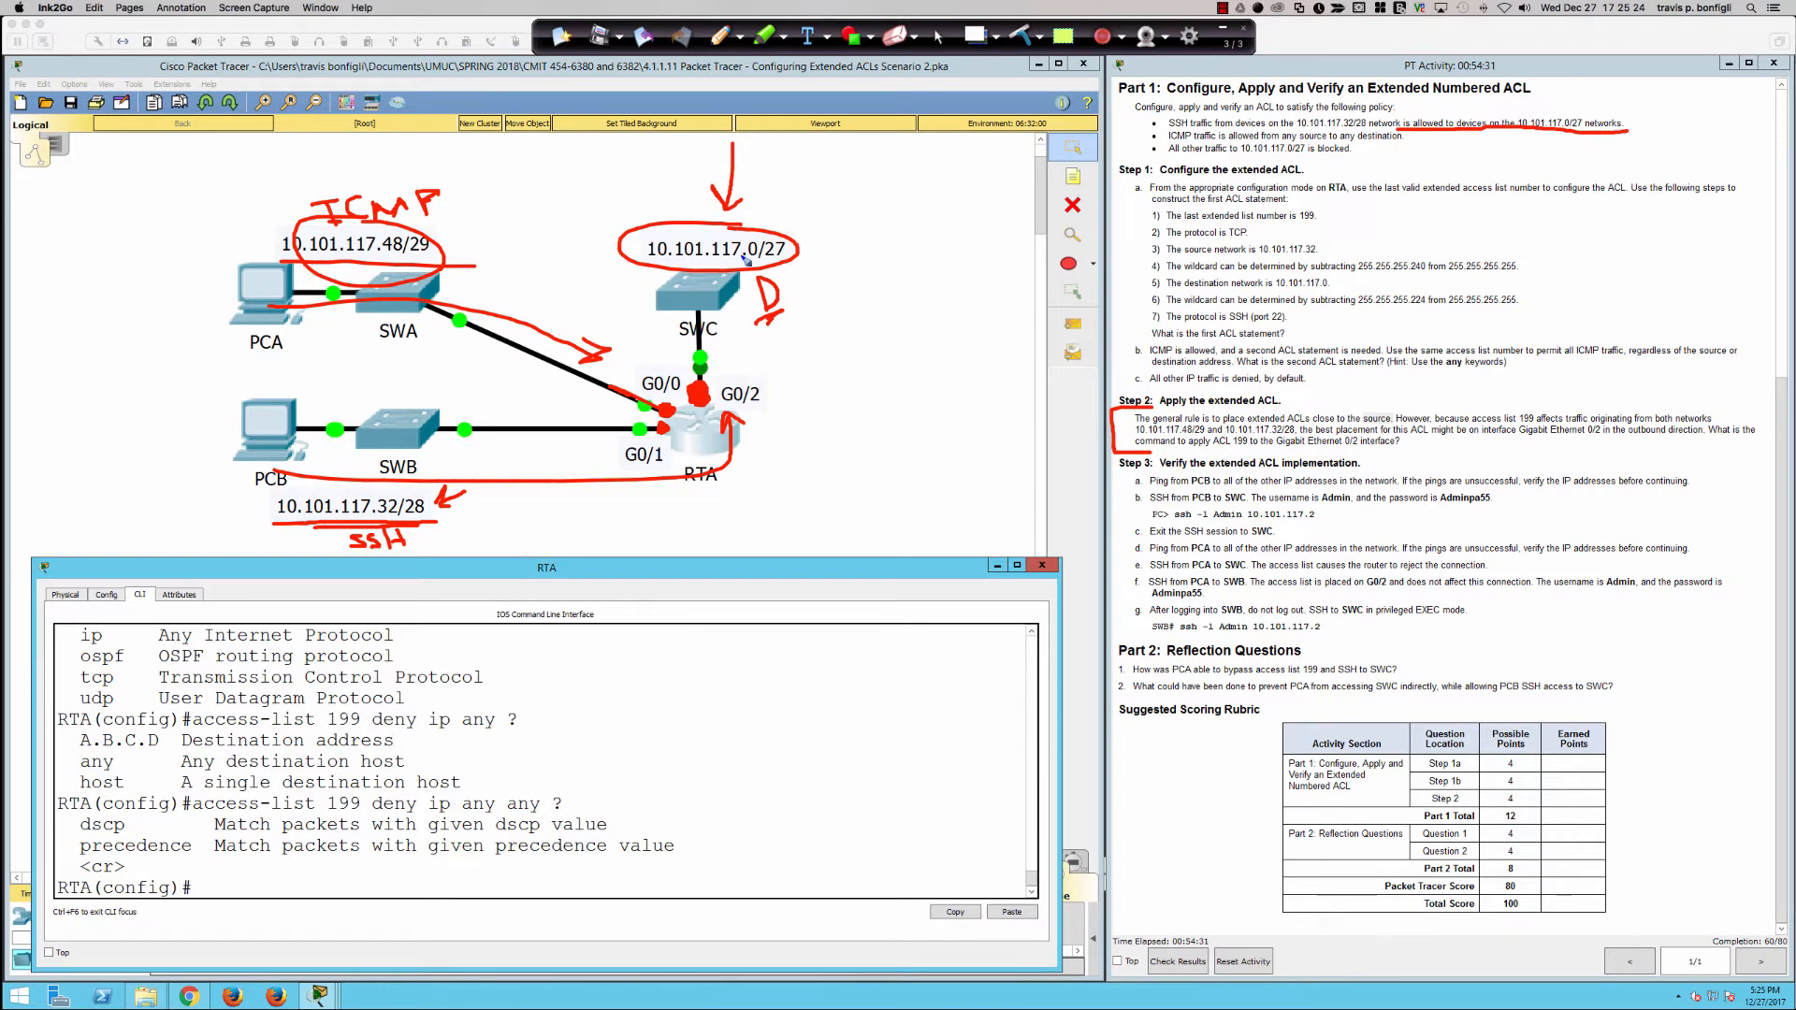
left_click_drag(741, 433, 898, 421)
left_click_drag(463, 299, 649, 357)
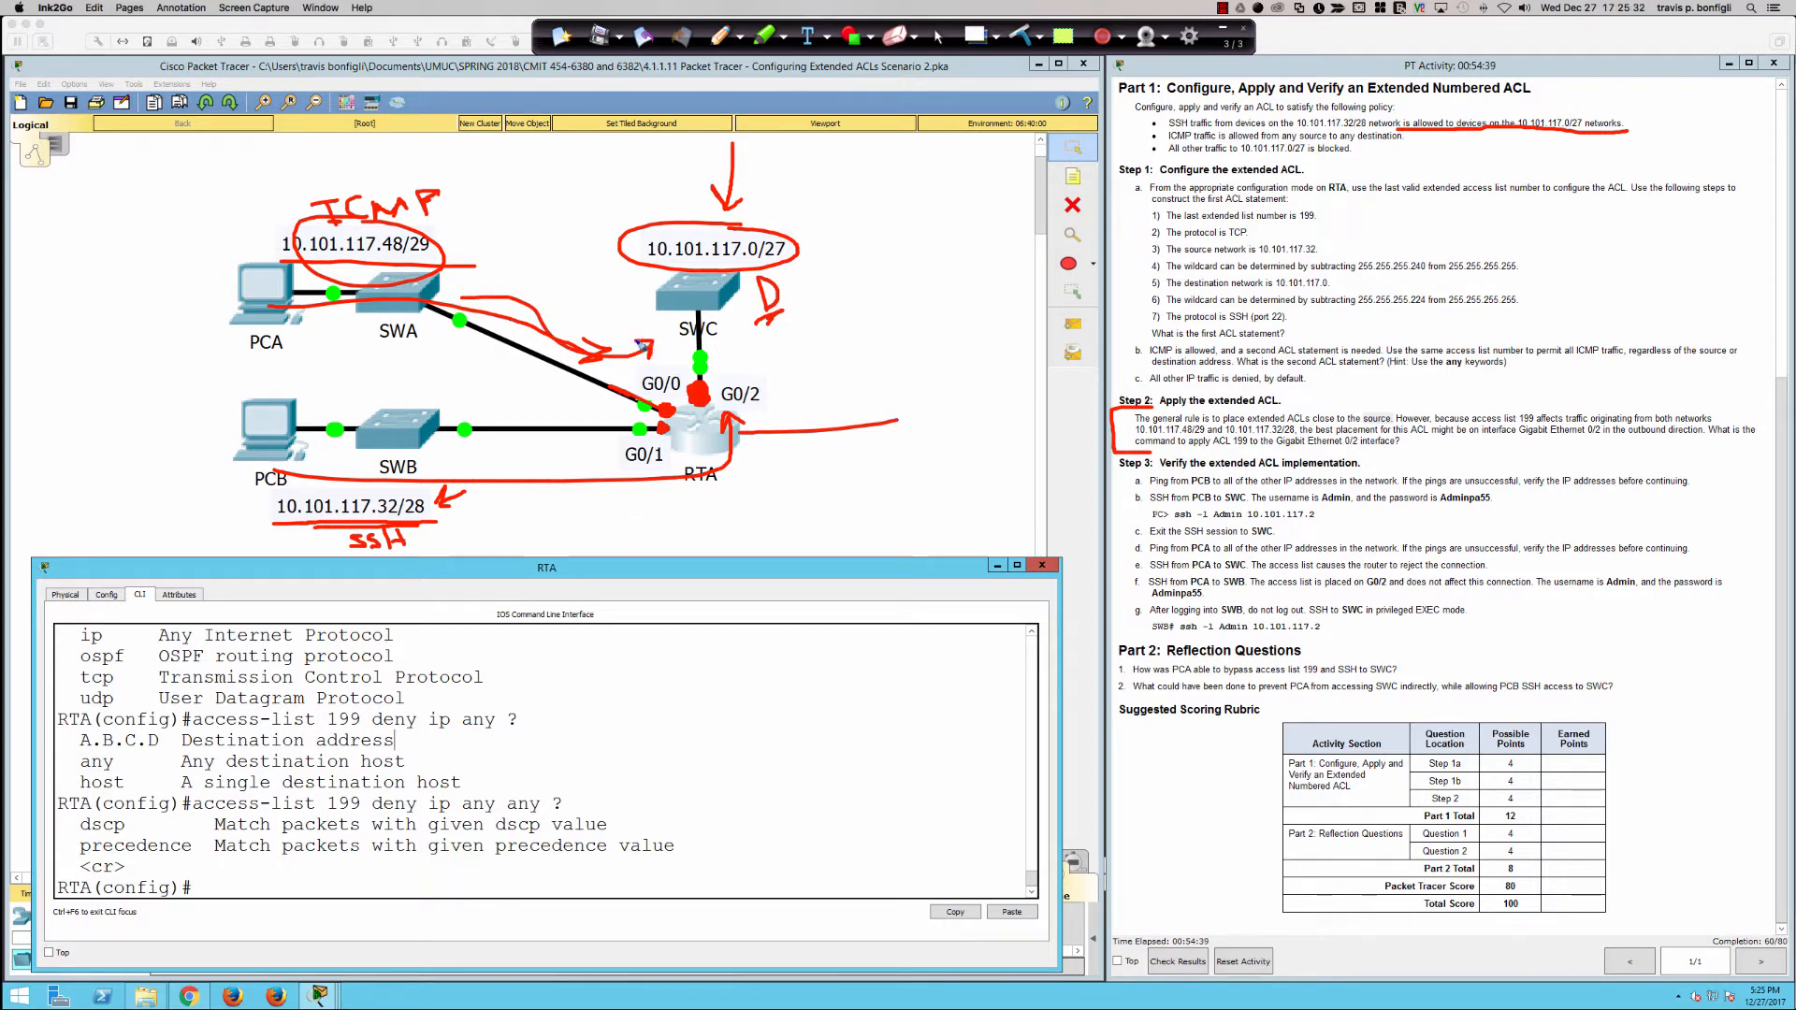
mouse_move(937, 391)
left_mouse_down()
mouse_move(909, 409)
mouse_move(748, 364)
mouse_move(776, 374)
left_mouse_up()
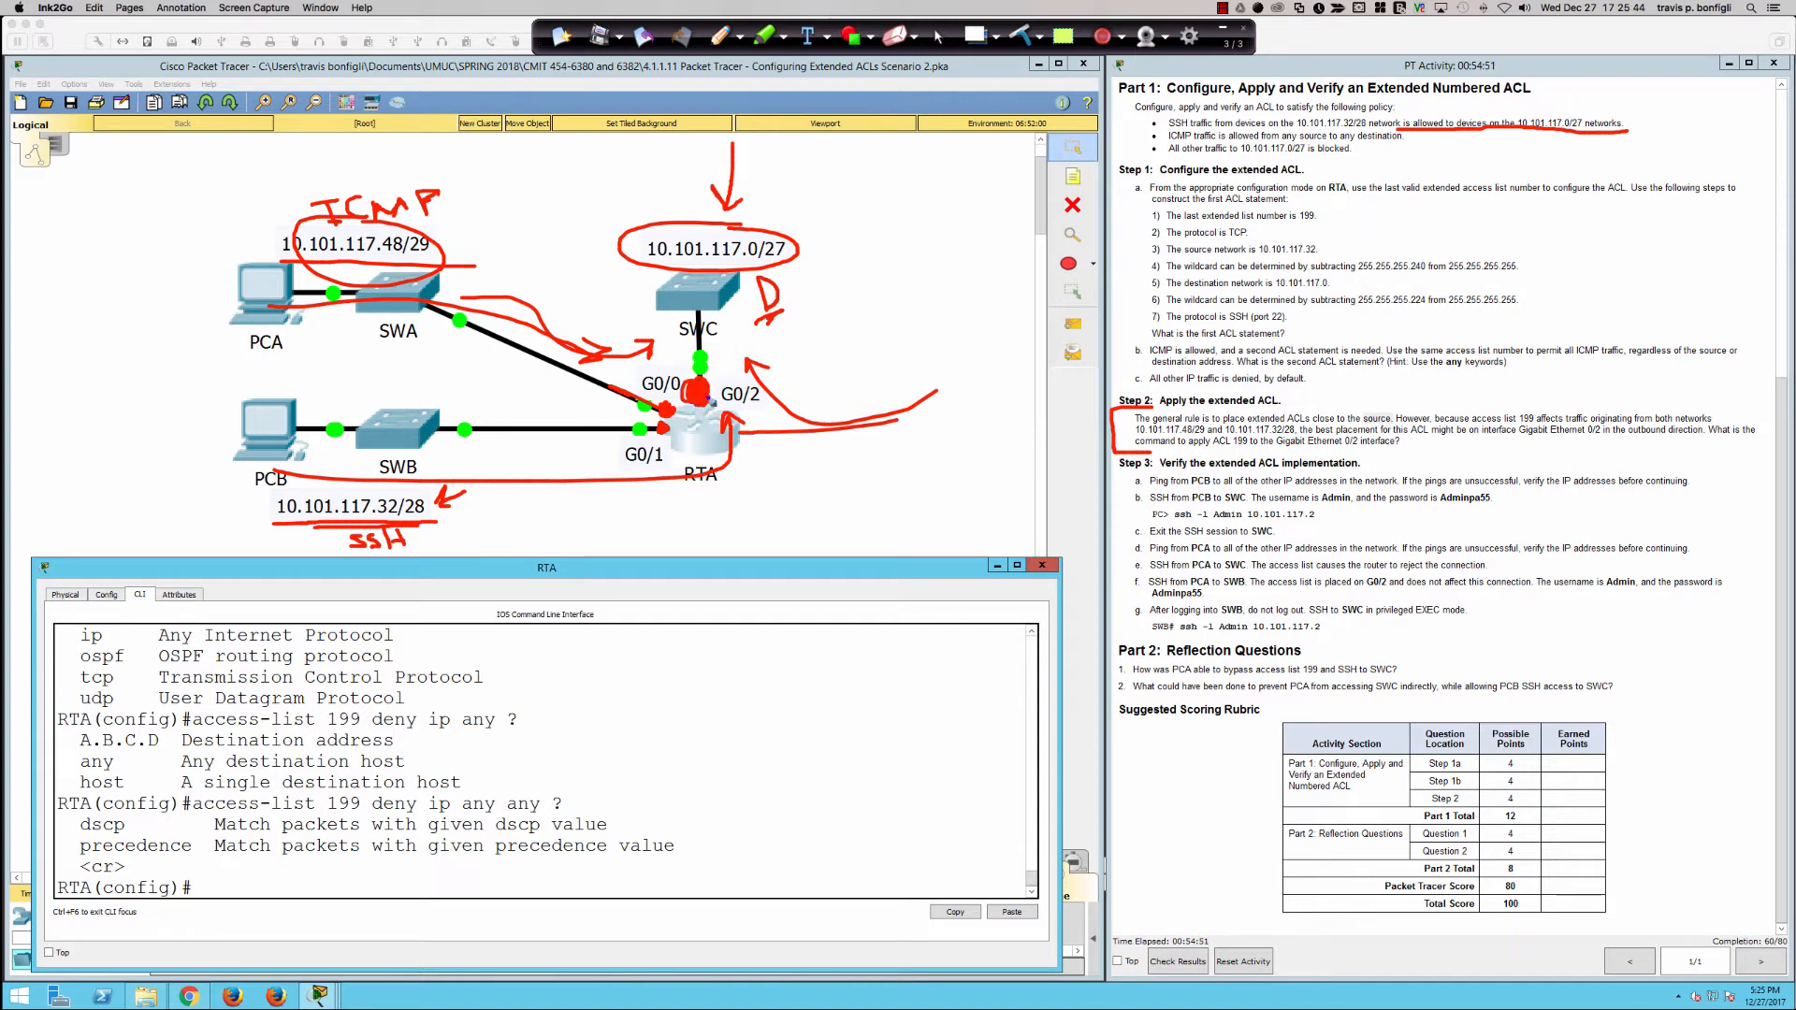
left_click(1020, 36)
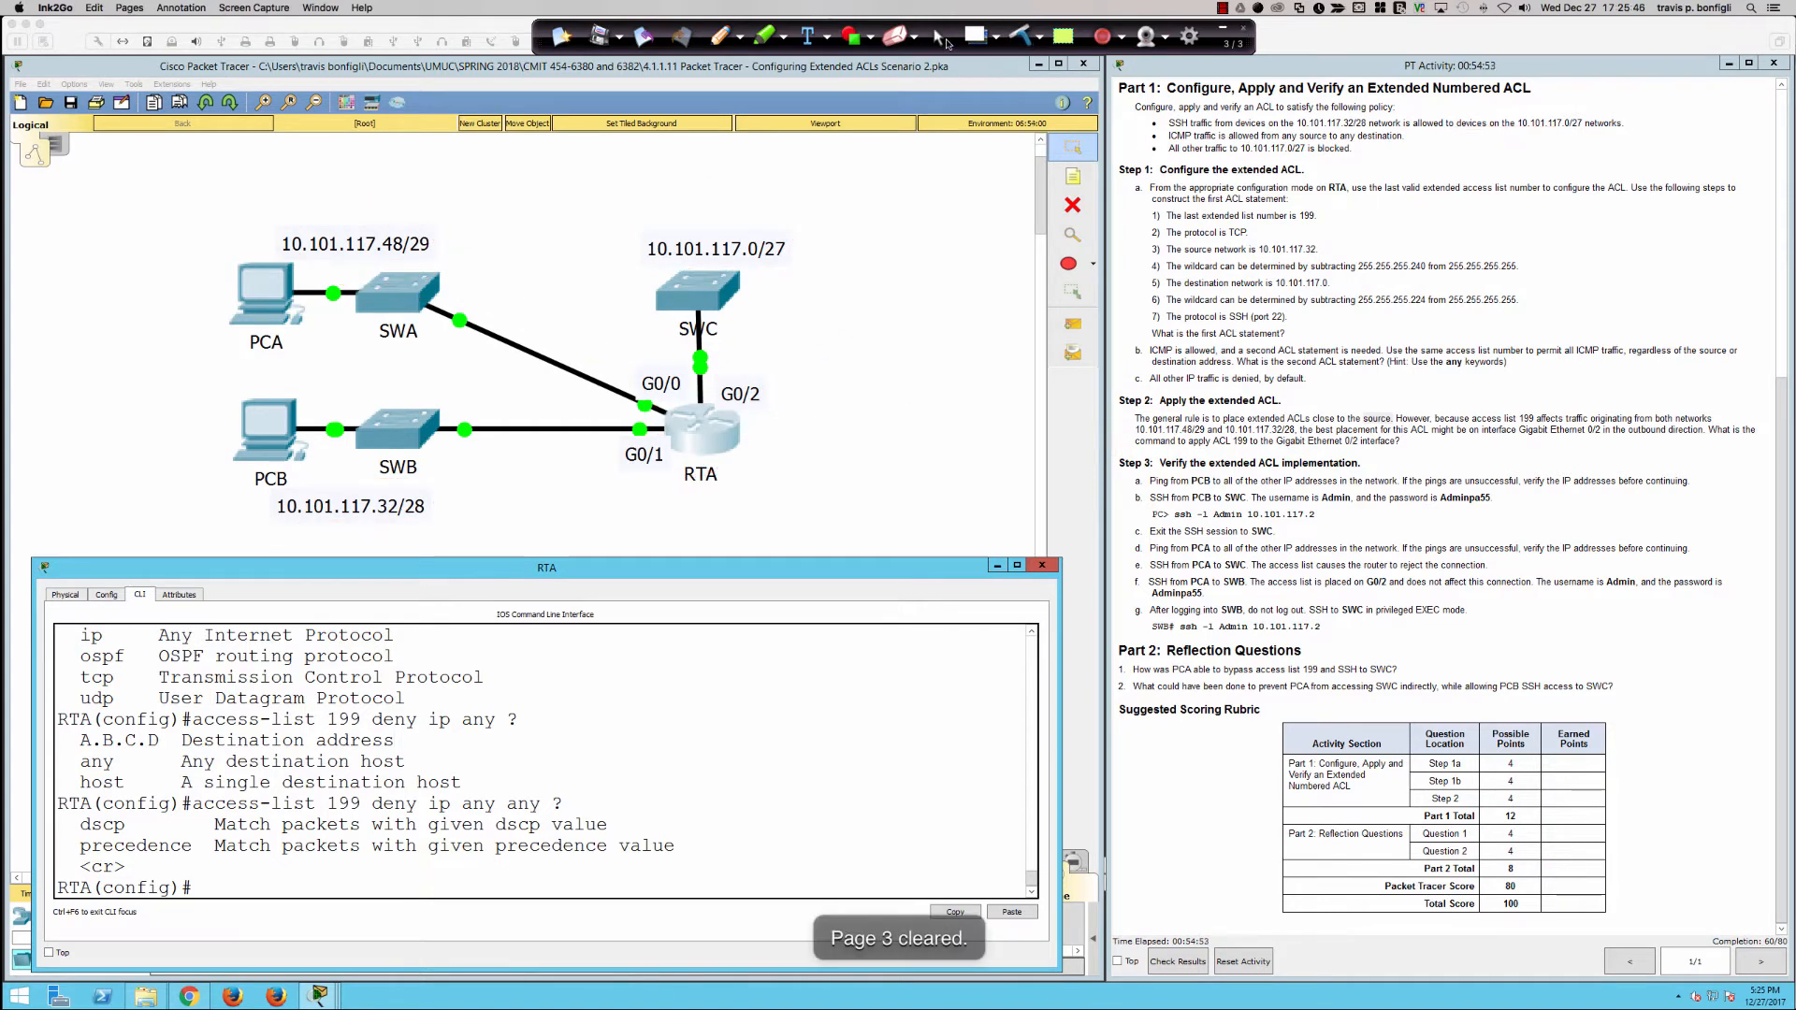
left_click(939, 37)
left_click(900, 540)
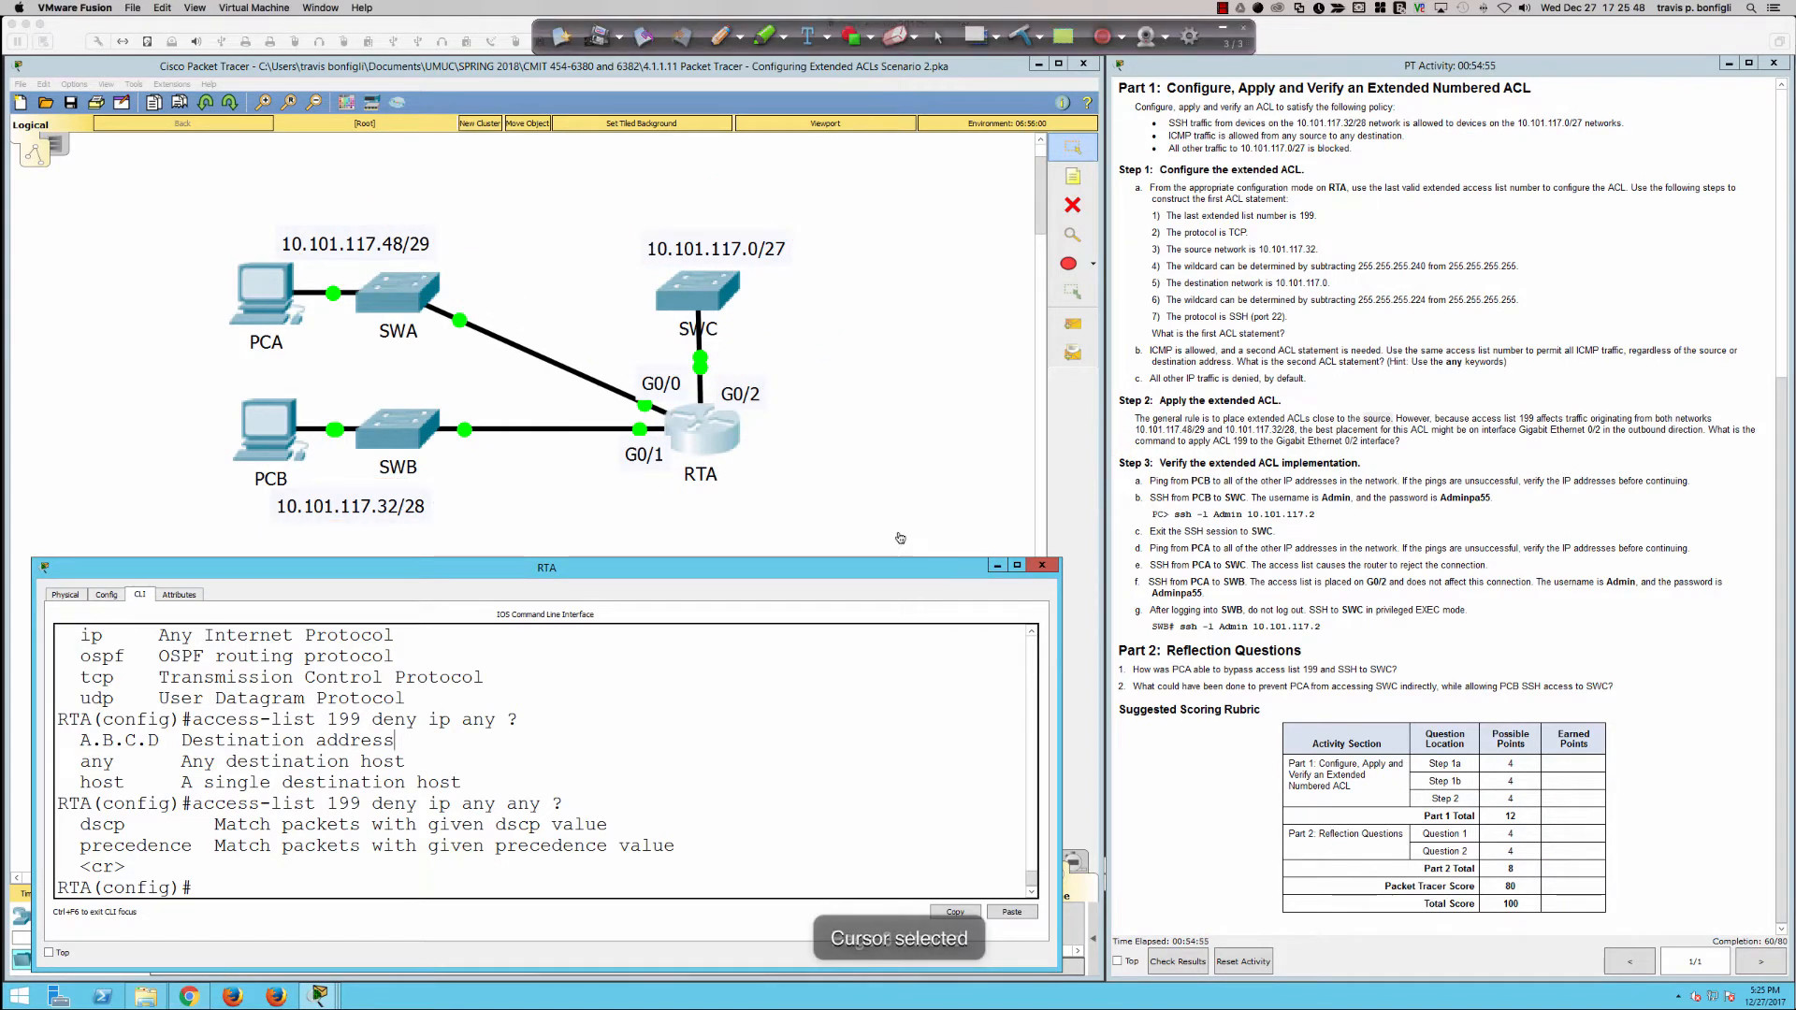
Step: Enter configuration mode for interface gi0/2 on RTA and look up the direction options of the ip access-group 199 command
left_click(724, 444)
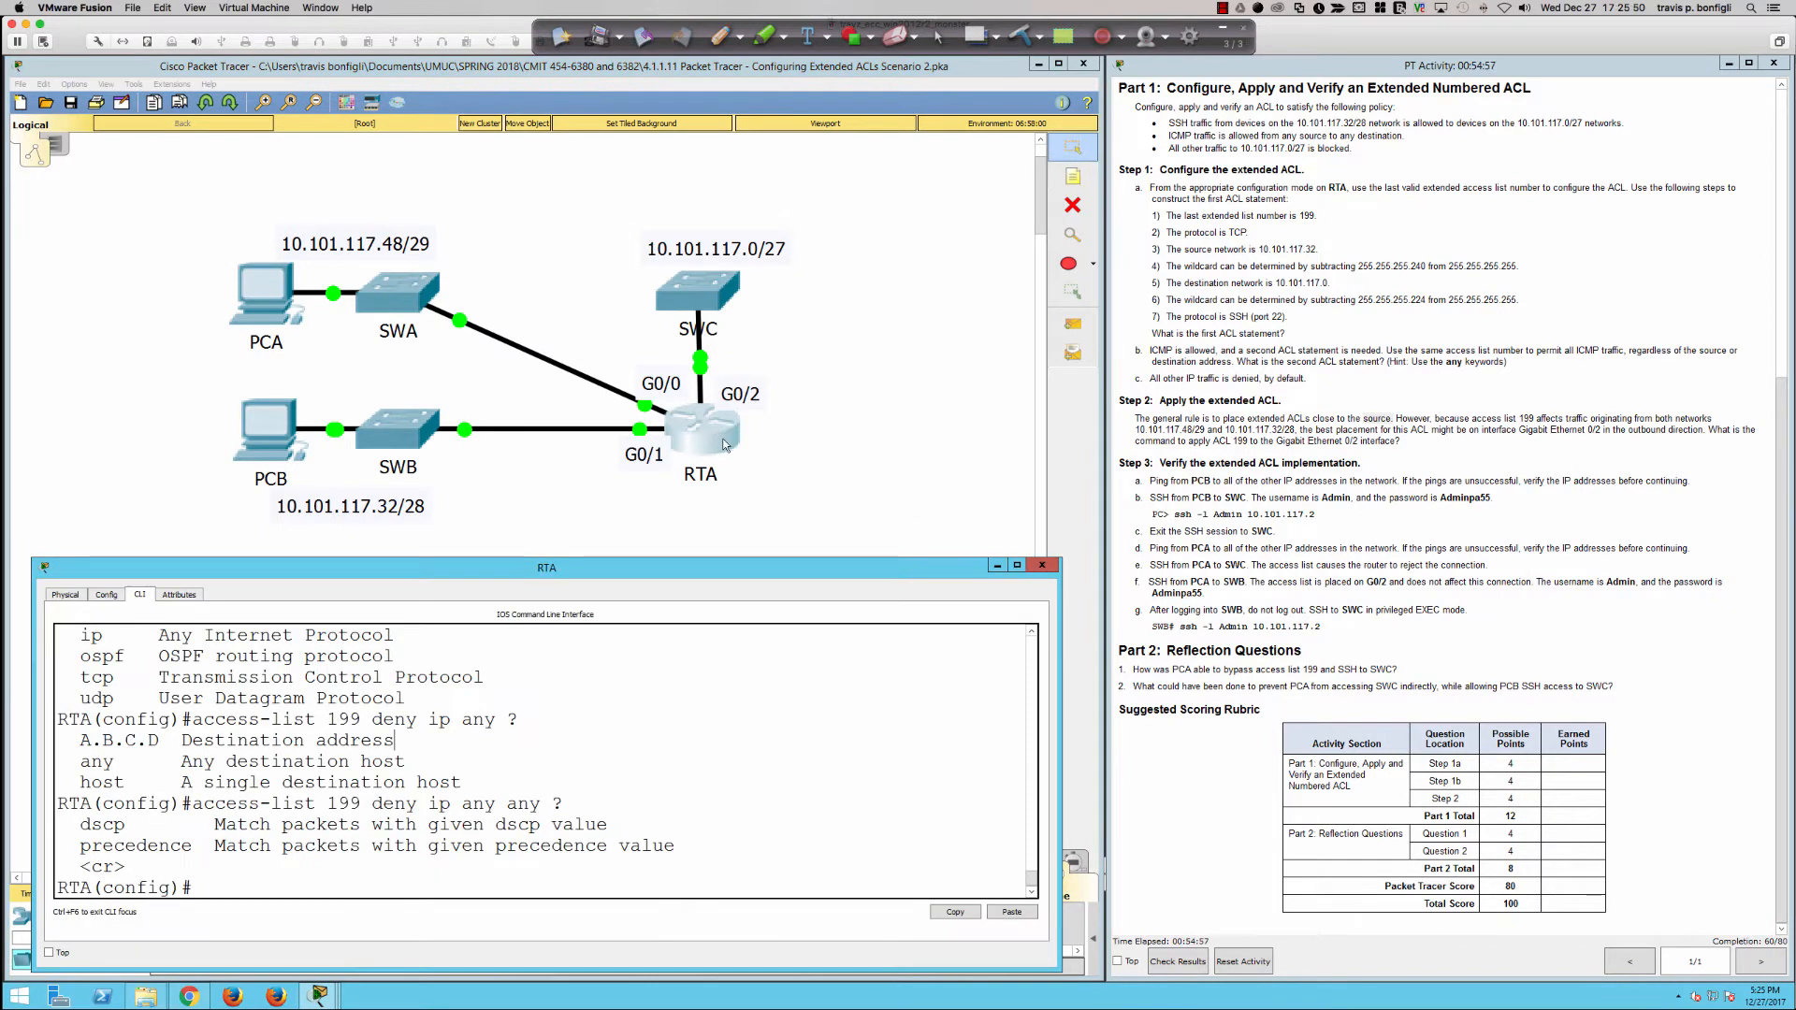
type("int gi0/2")
key("Return")
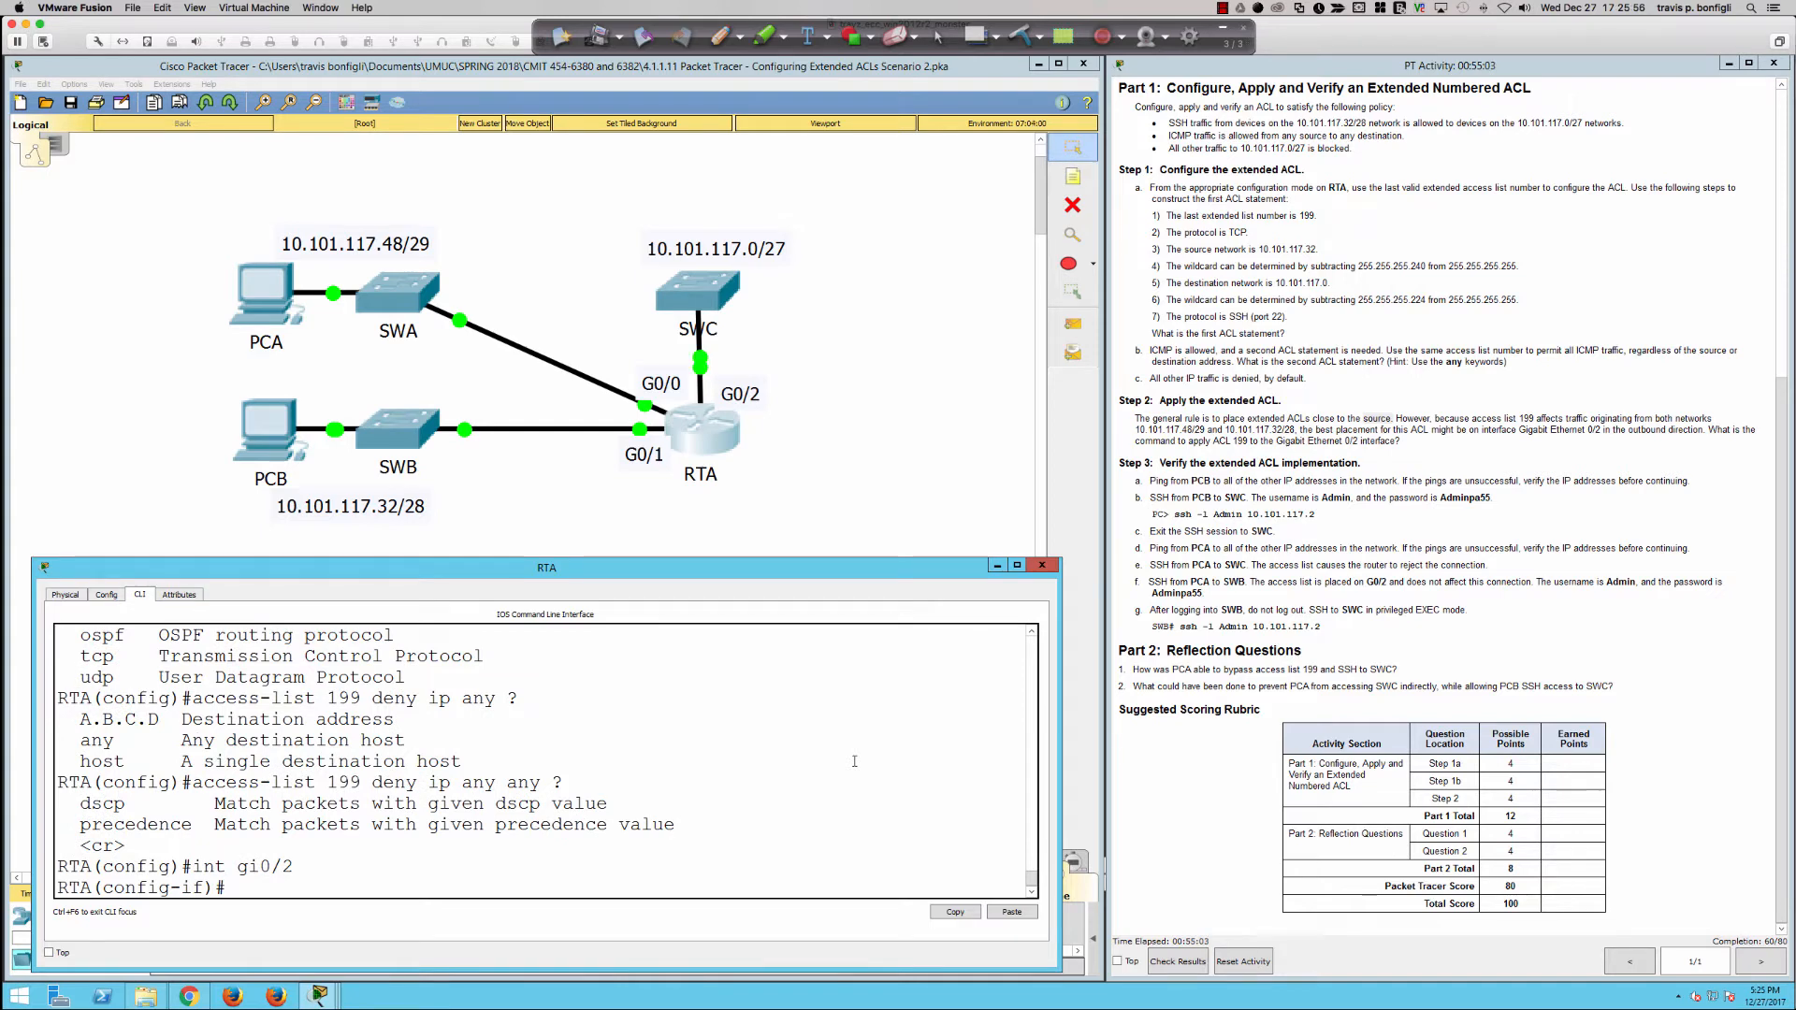
type("ip acc")
key("Tab")
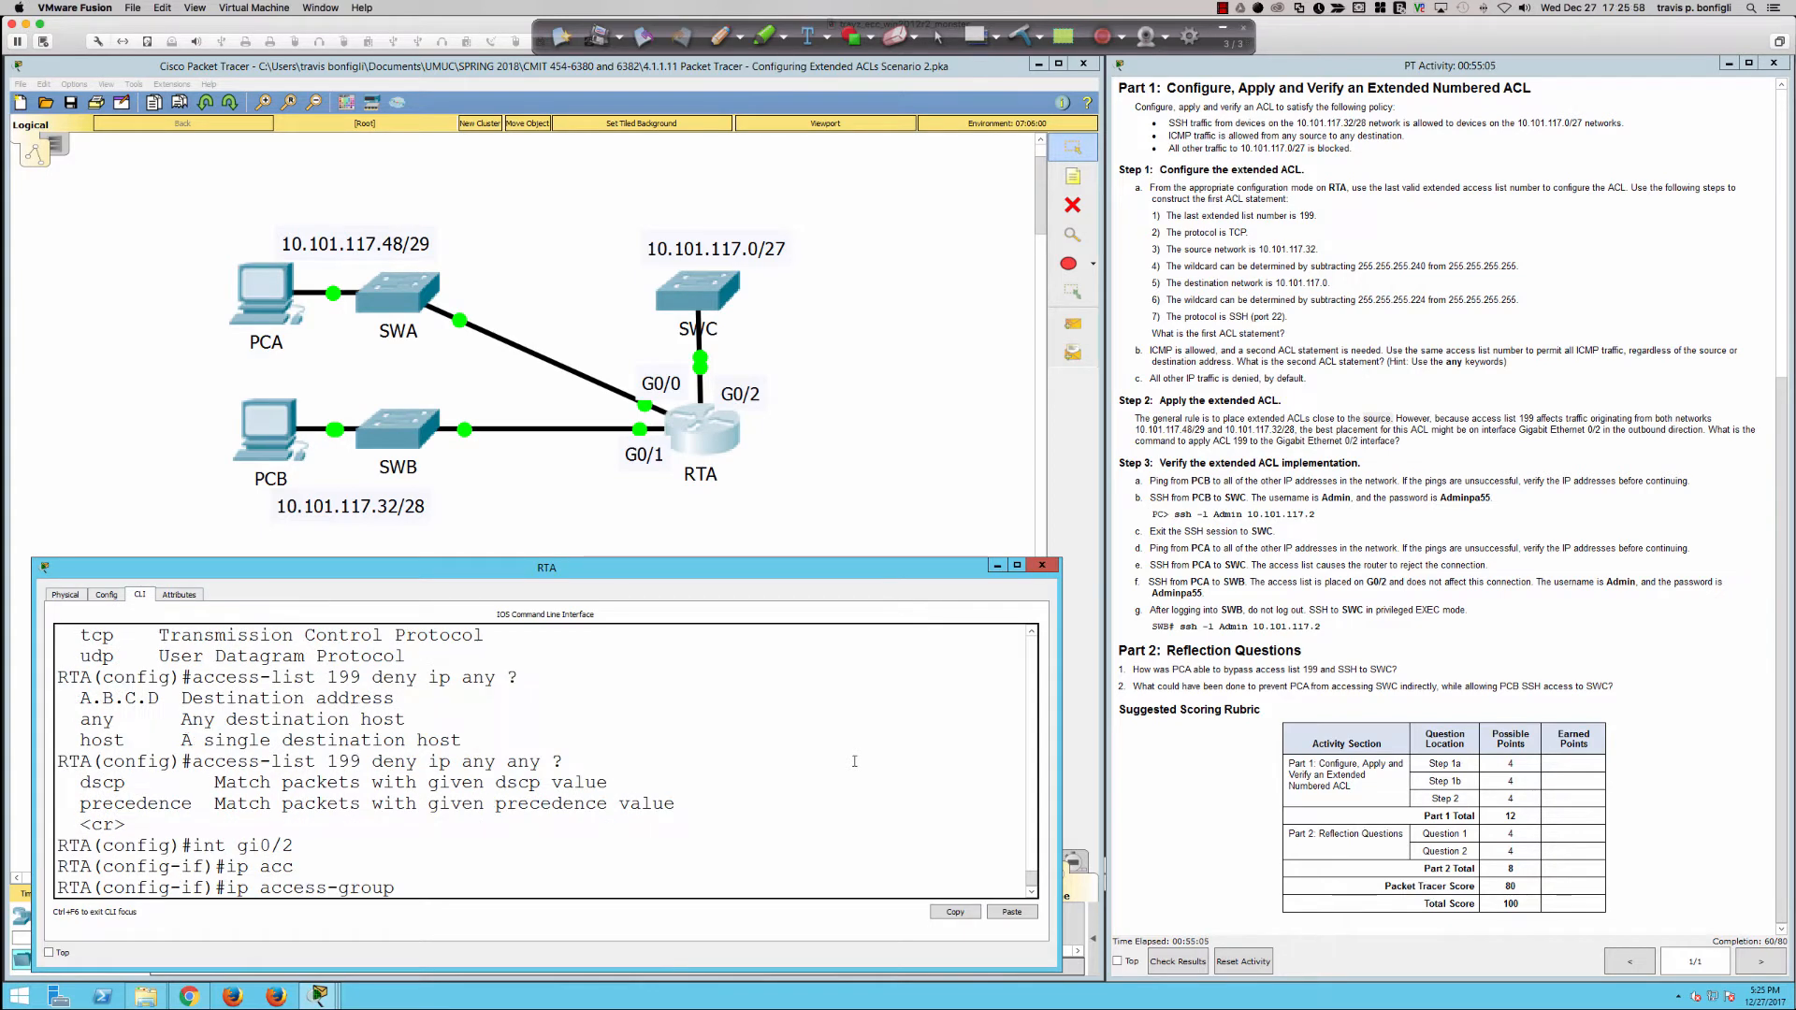
type("199 ?")
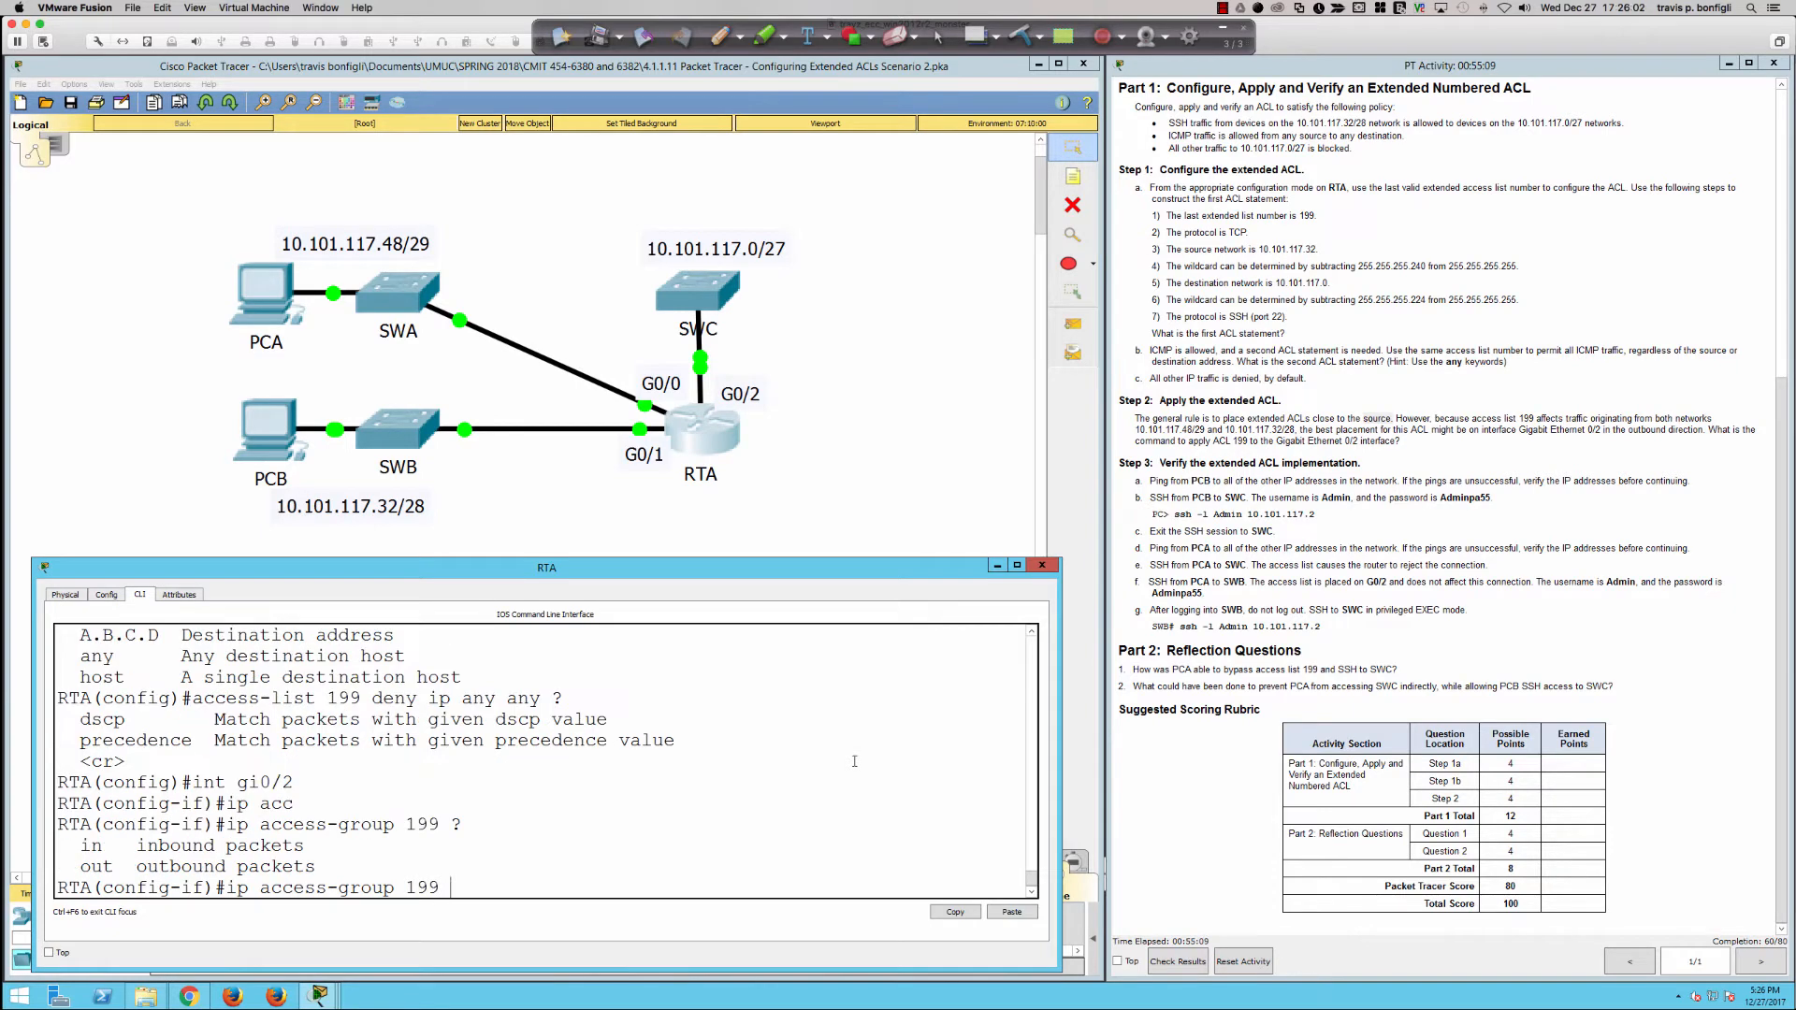
Step: Sketch the inbound and outbound directions at G0/2 and the paths from PCA and PCB, circle 10.101.117.0/27, and clear the drawing
left_click(719, 37)
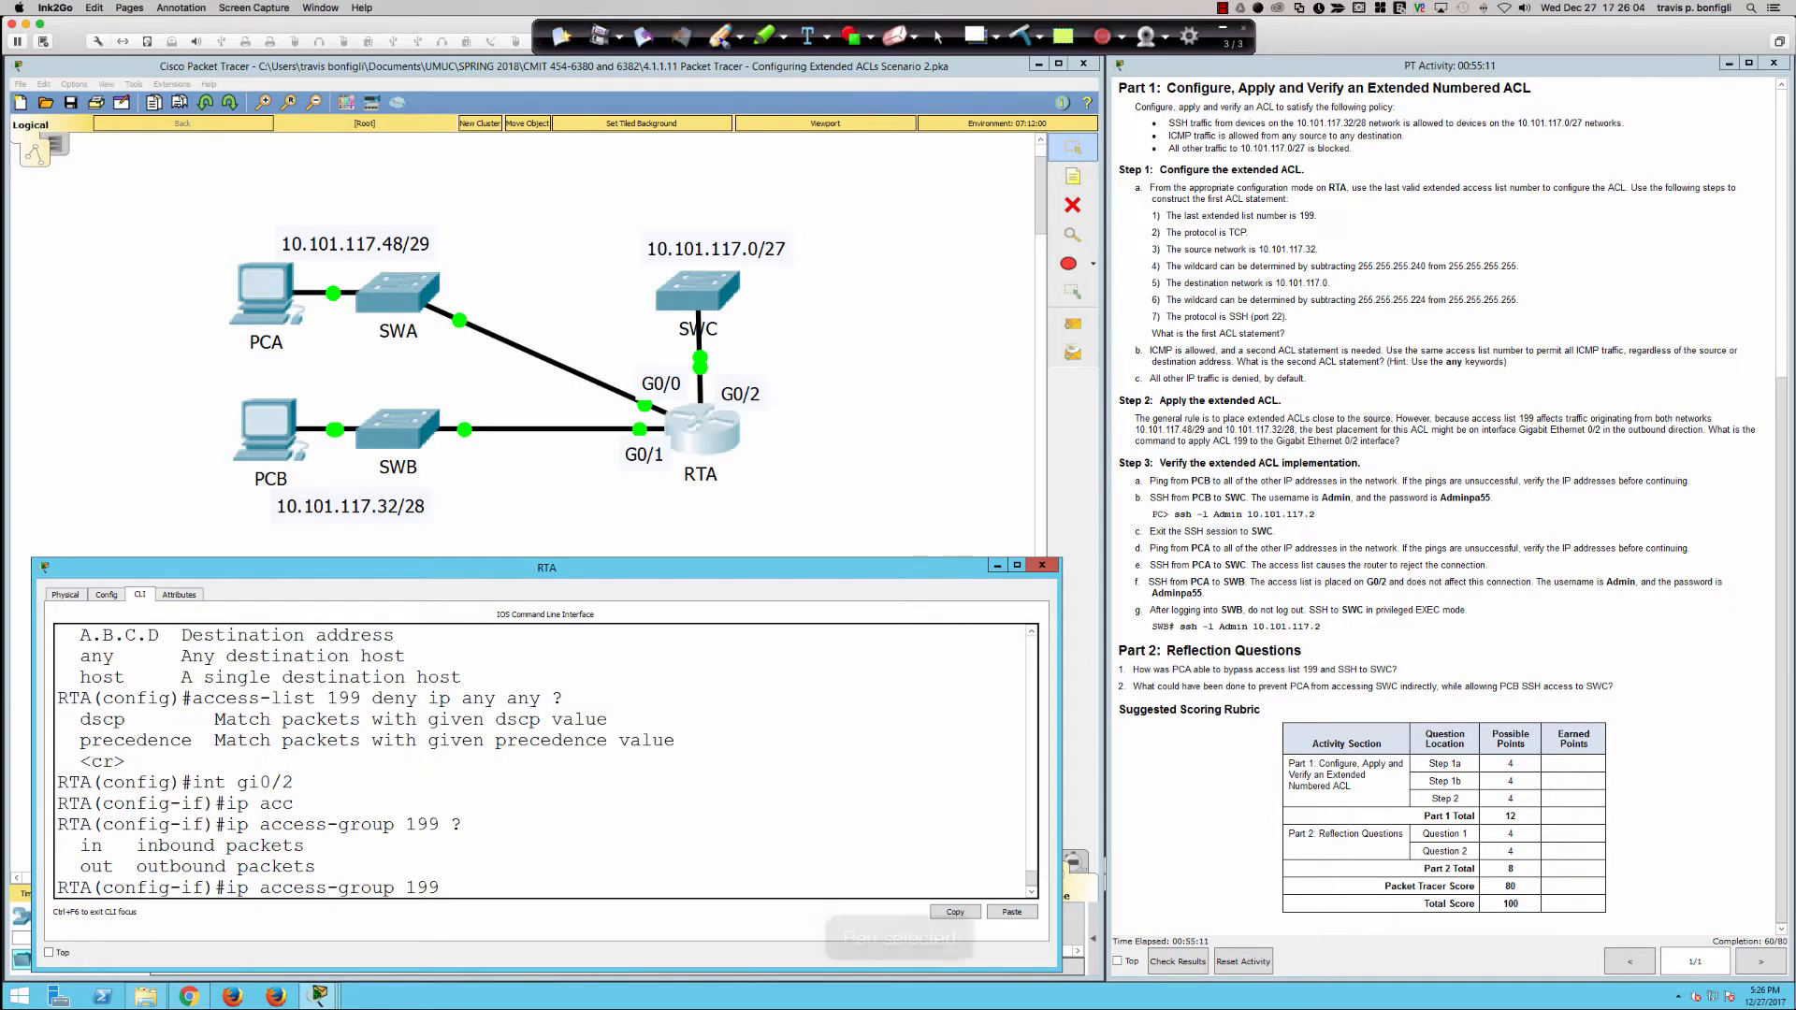
left_click_drag(703, 415, 725, 374)
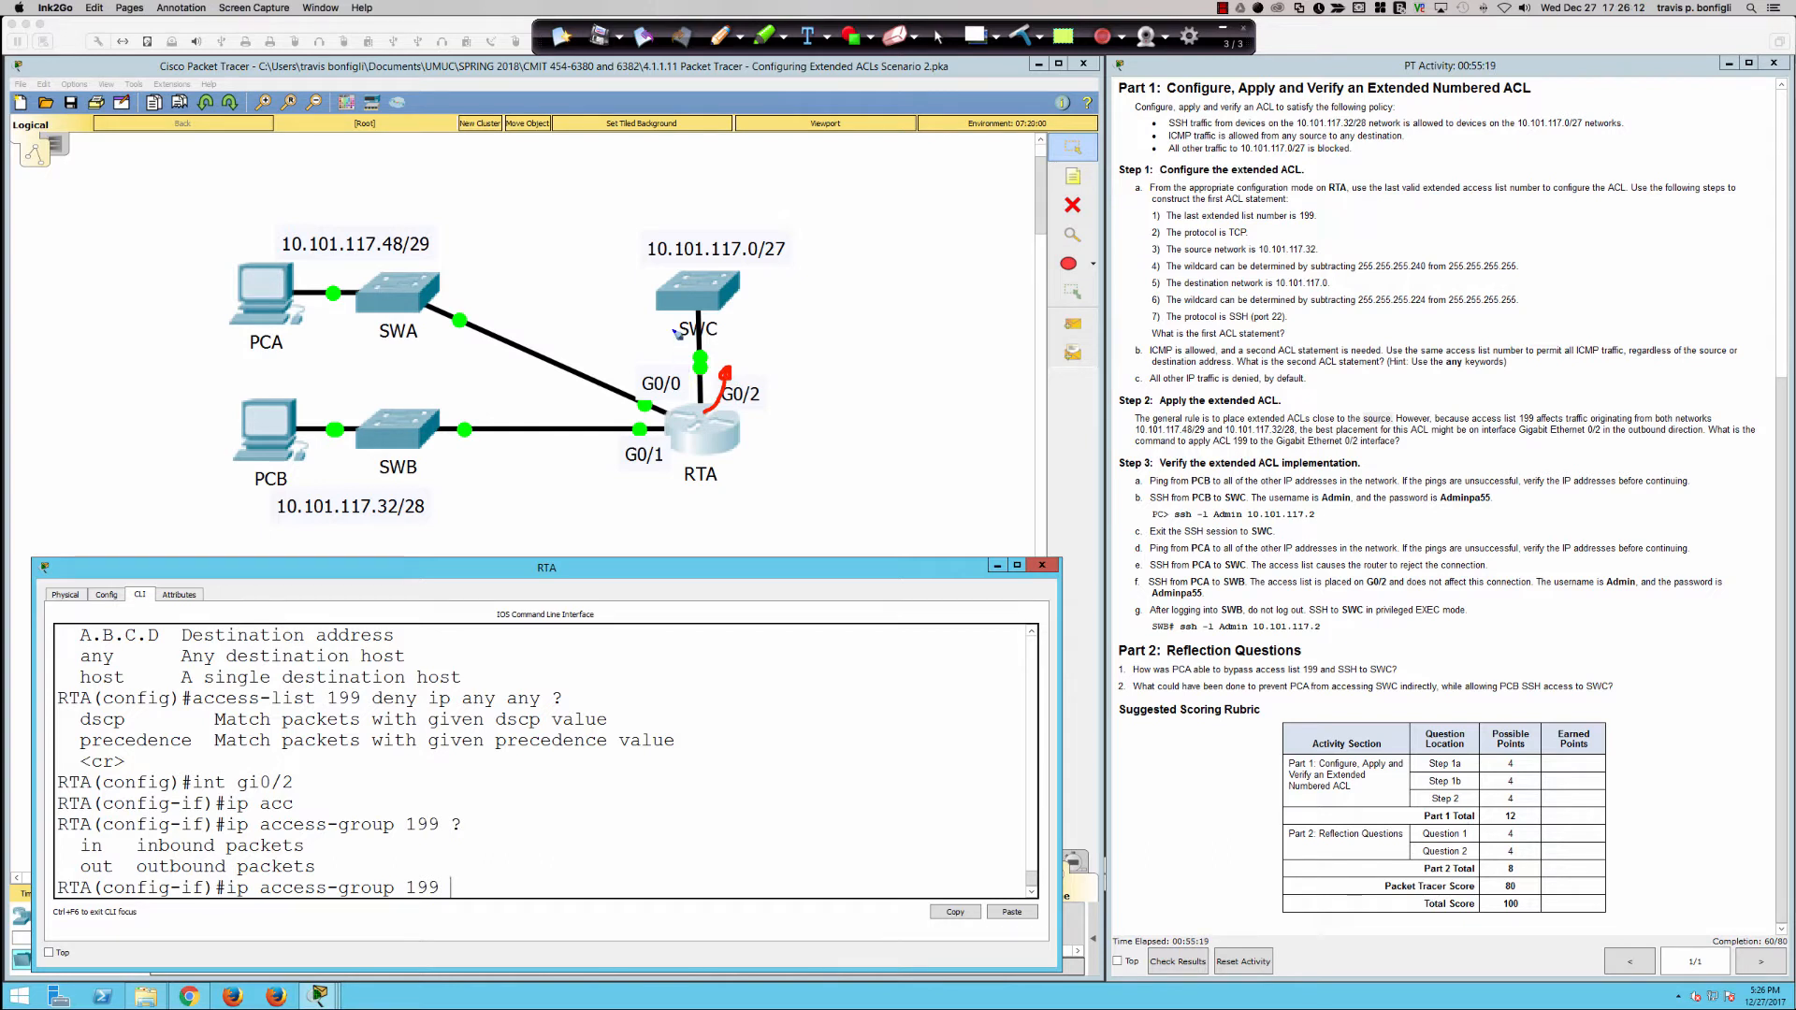
left_click_drag(680, 344, 686, 412)
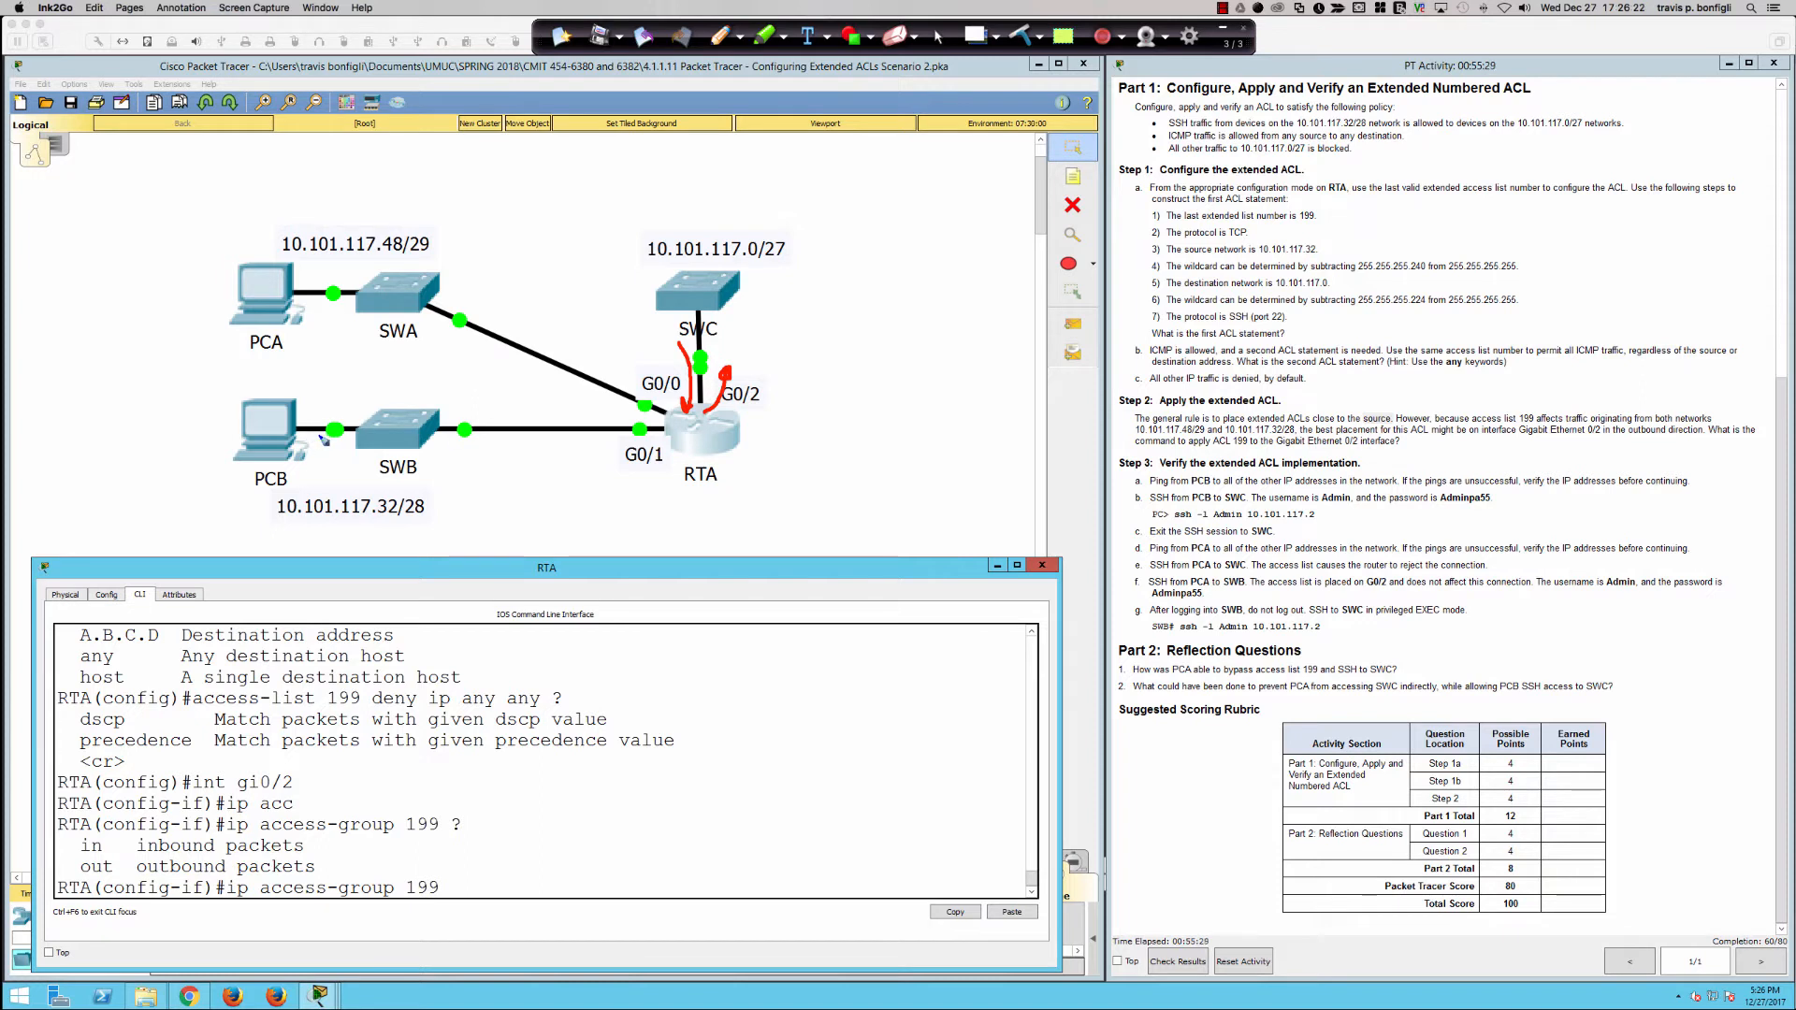
mouse_move(280, 449)
left_mouse_down()
mouse_move(572, 467)
mouse_move(720, 439)
mouse_move(749, 396)
left_mouse_up()
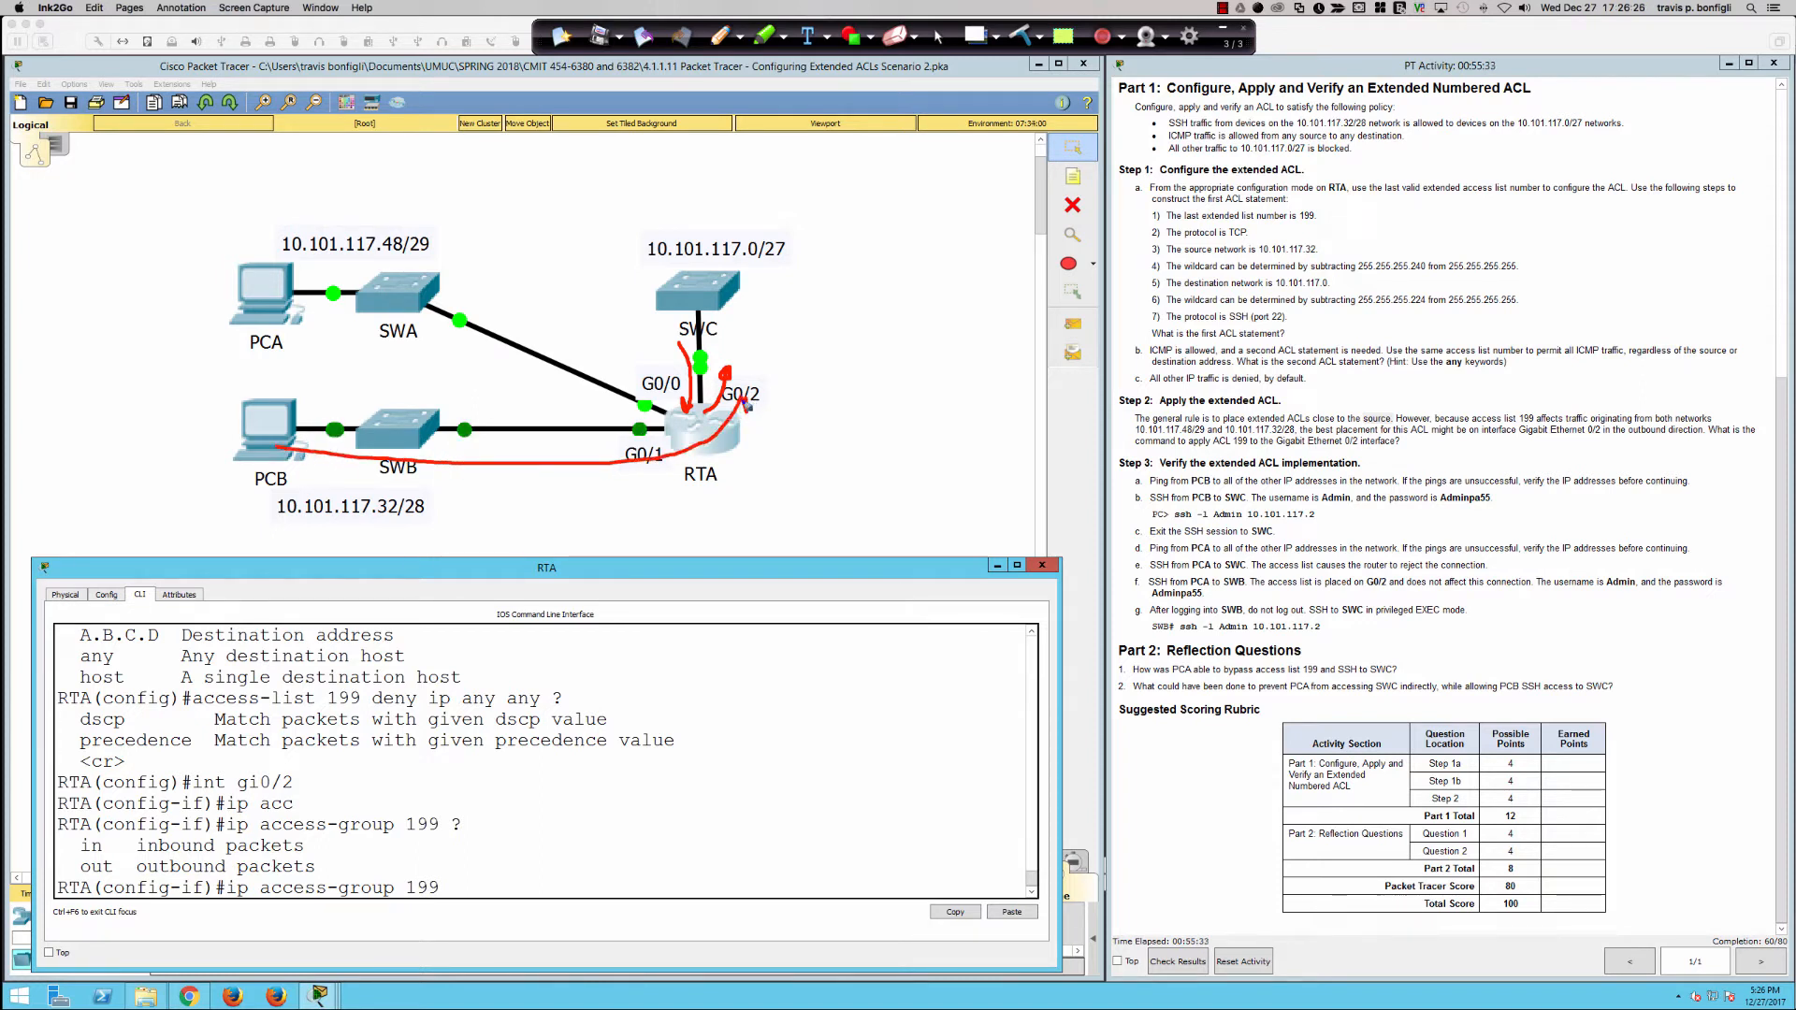
mouse_move(271, 310)
left_mouse_down()
mouse_move(709, 404)
mouse_move(713, 385)
left_mouse_up()
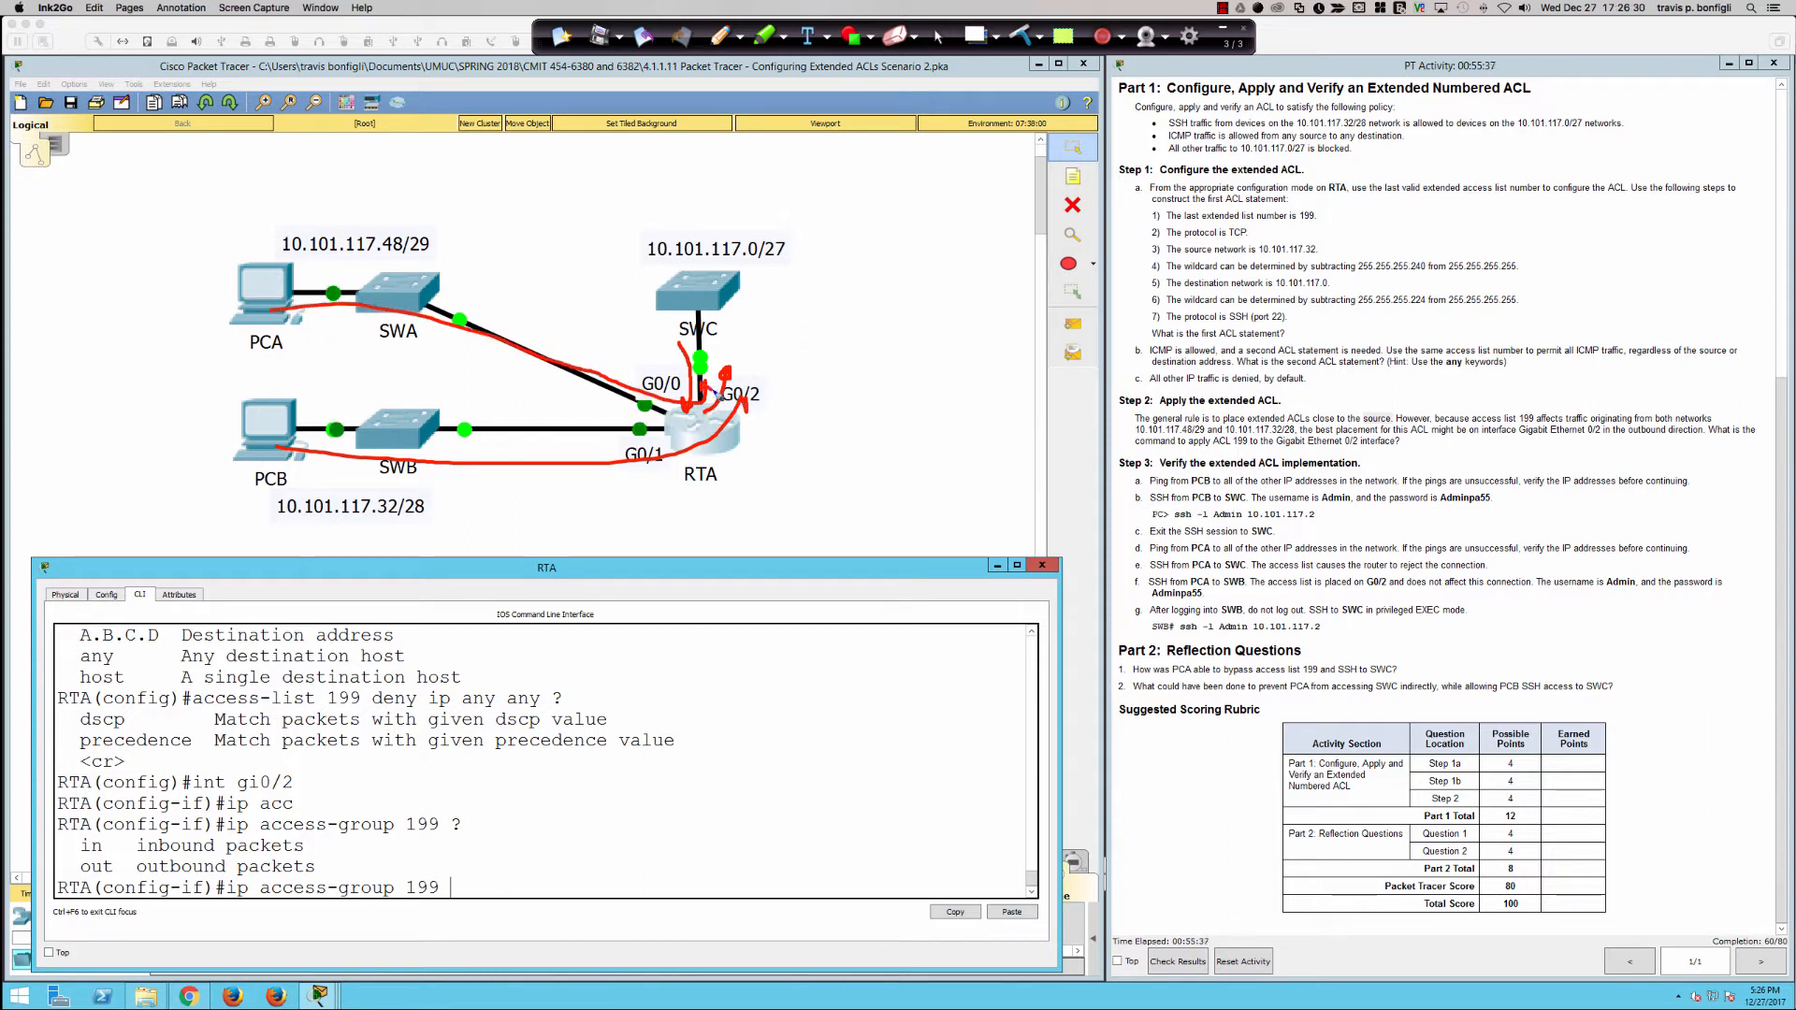
mouse_move(553, 323)
left_mouse_down()
mouse_move(589, 392)
mouse_move(552, 302)
left_mouse_up()
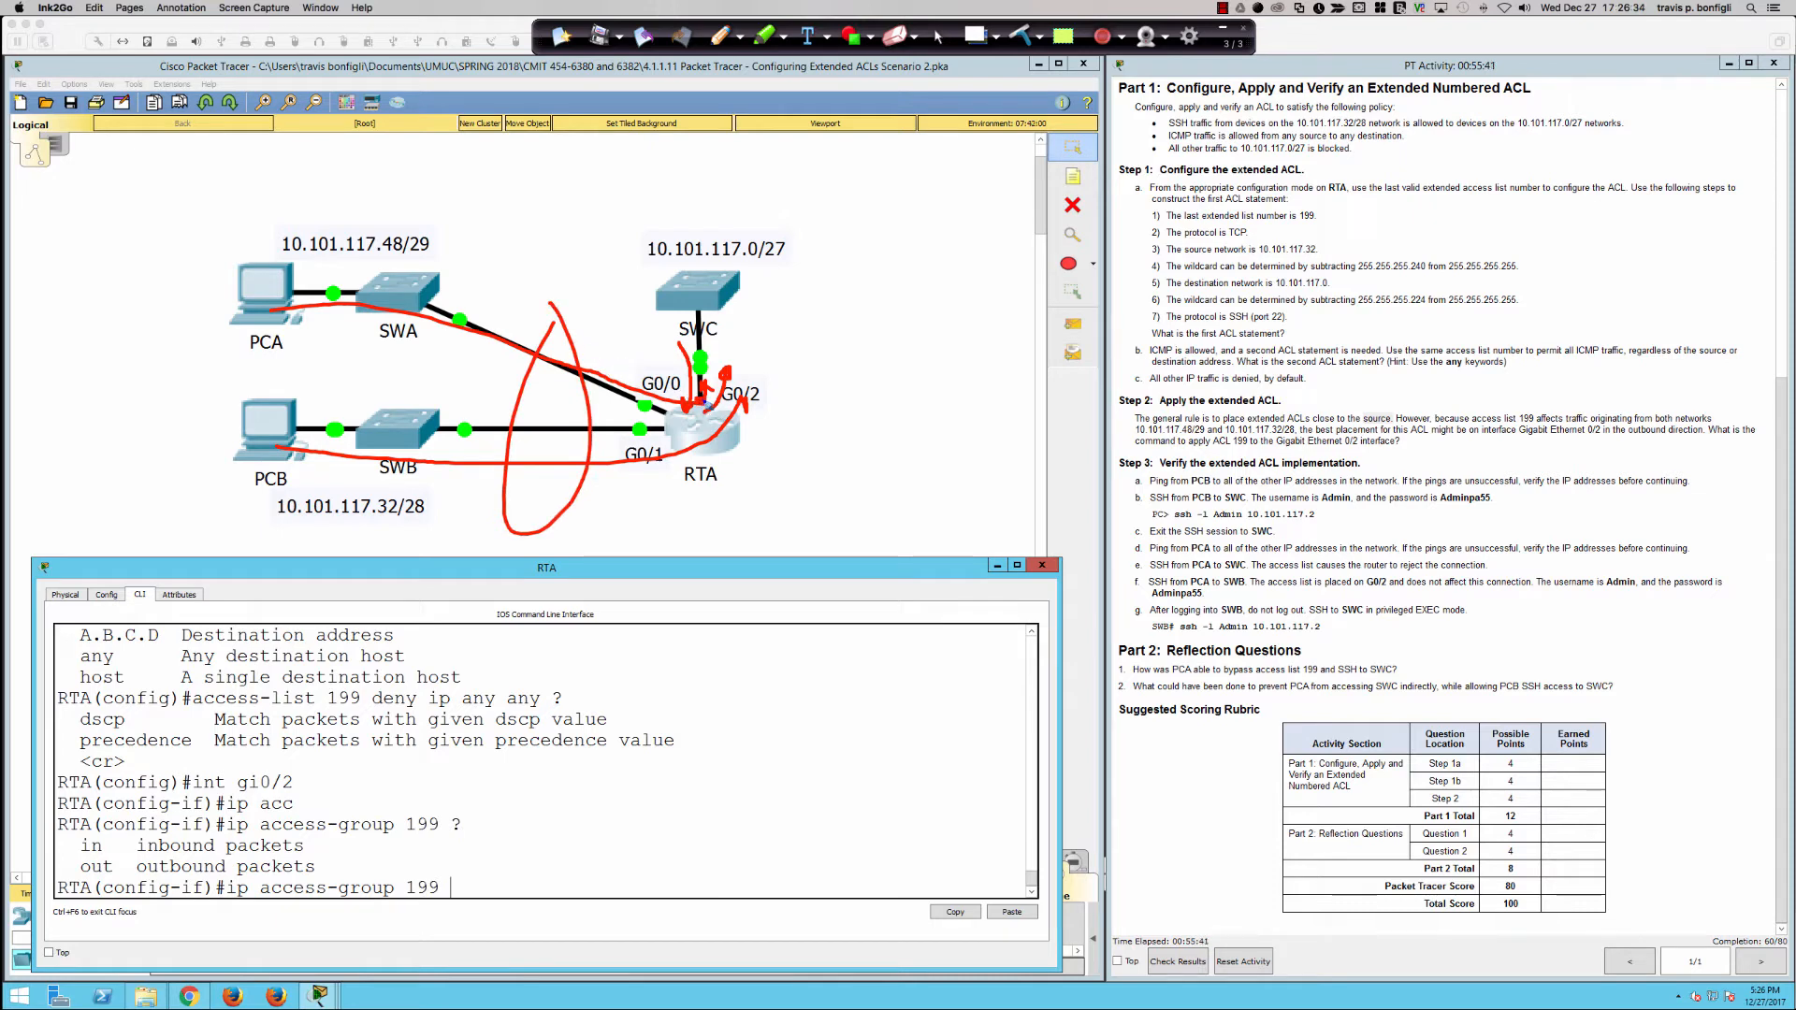
mouse_move(747, 205)
left_mouse_down()
mouse_move(613, 257)
mouse_move(793, 215)
mouse_move(690, 198)
left_mouse_up()
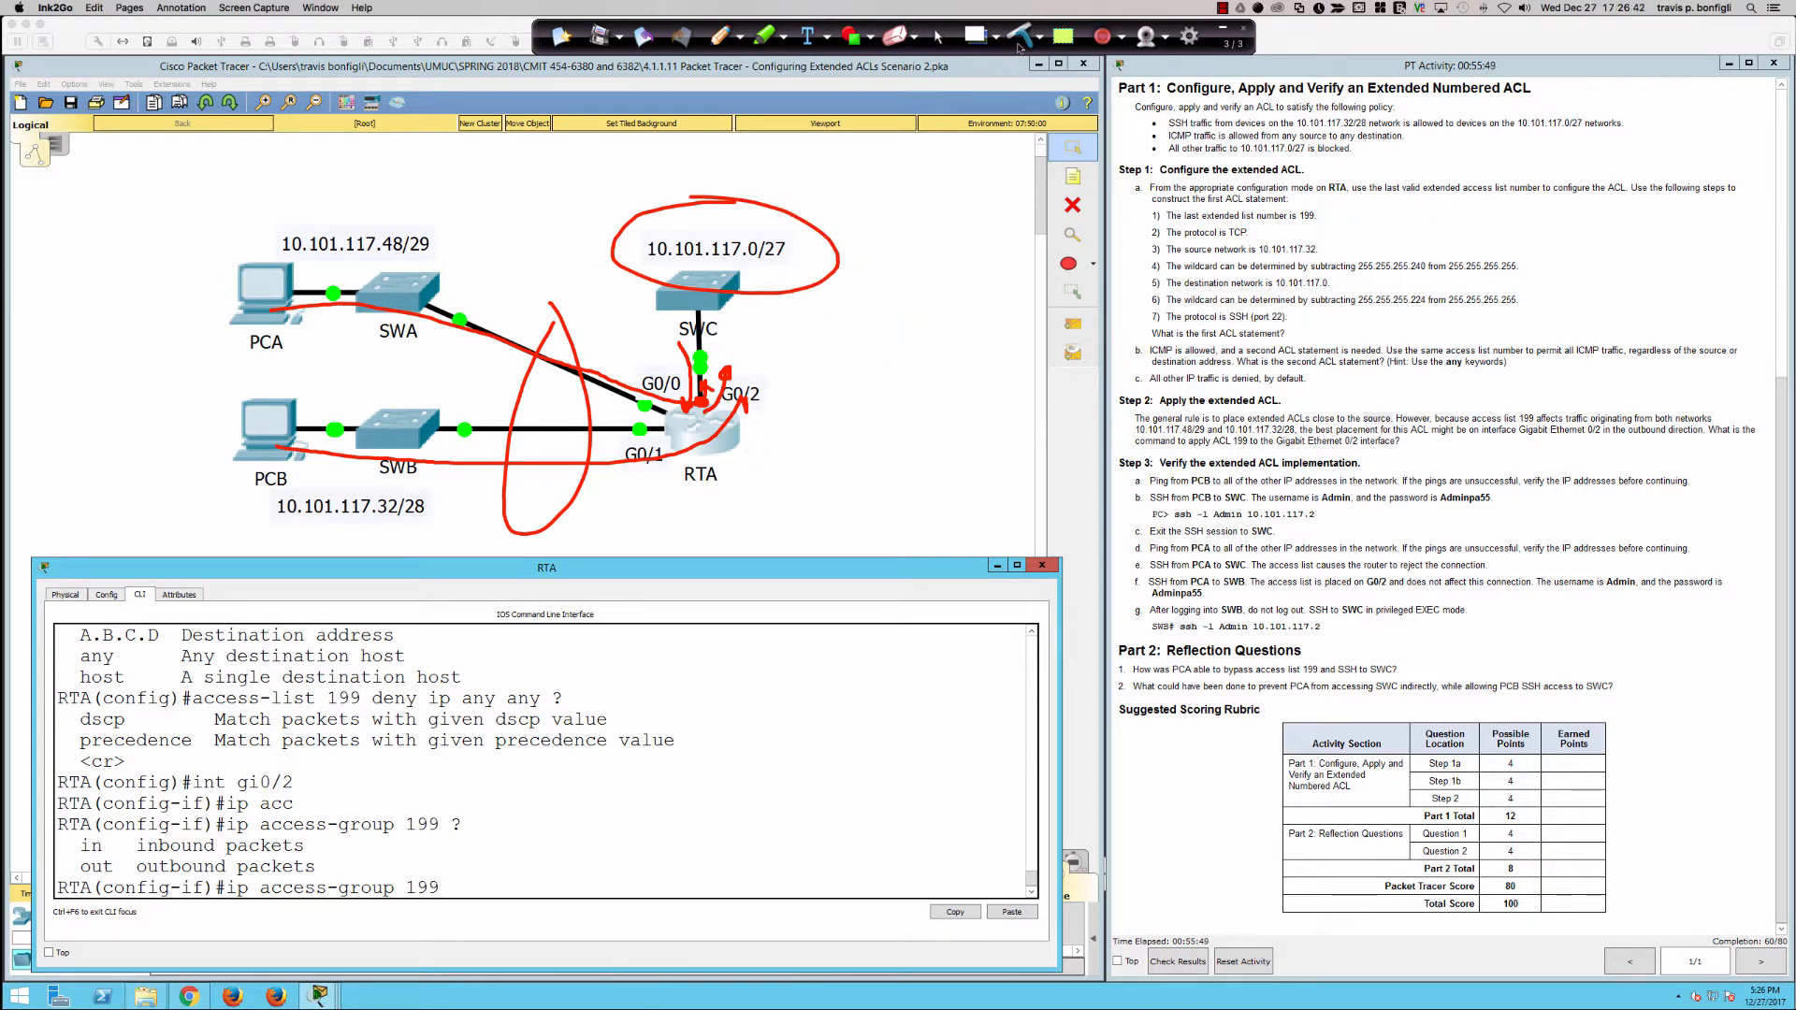
left_click(1020, 37)
left_click(939, 37)
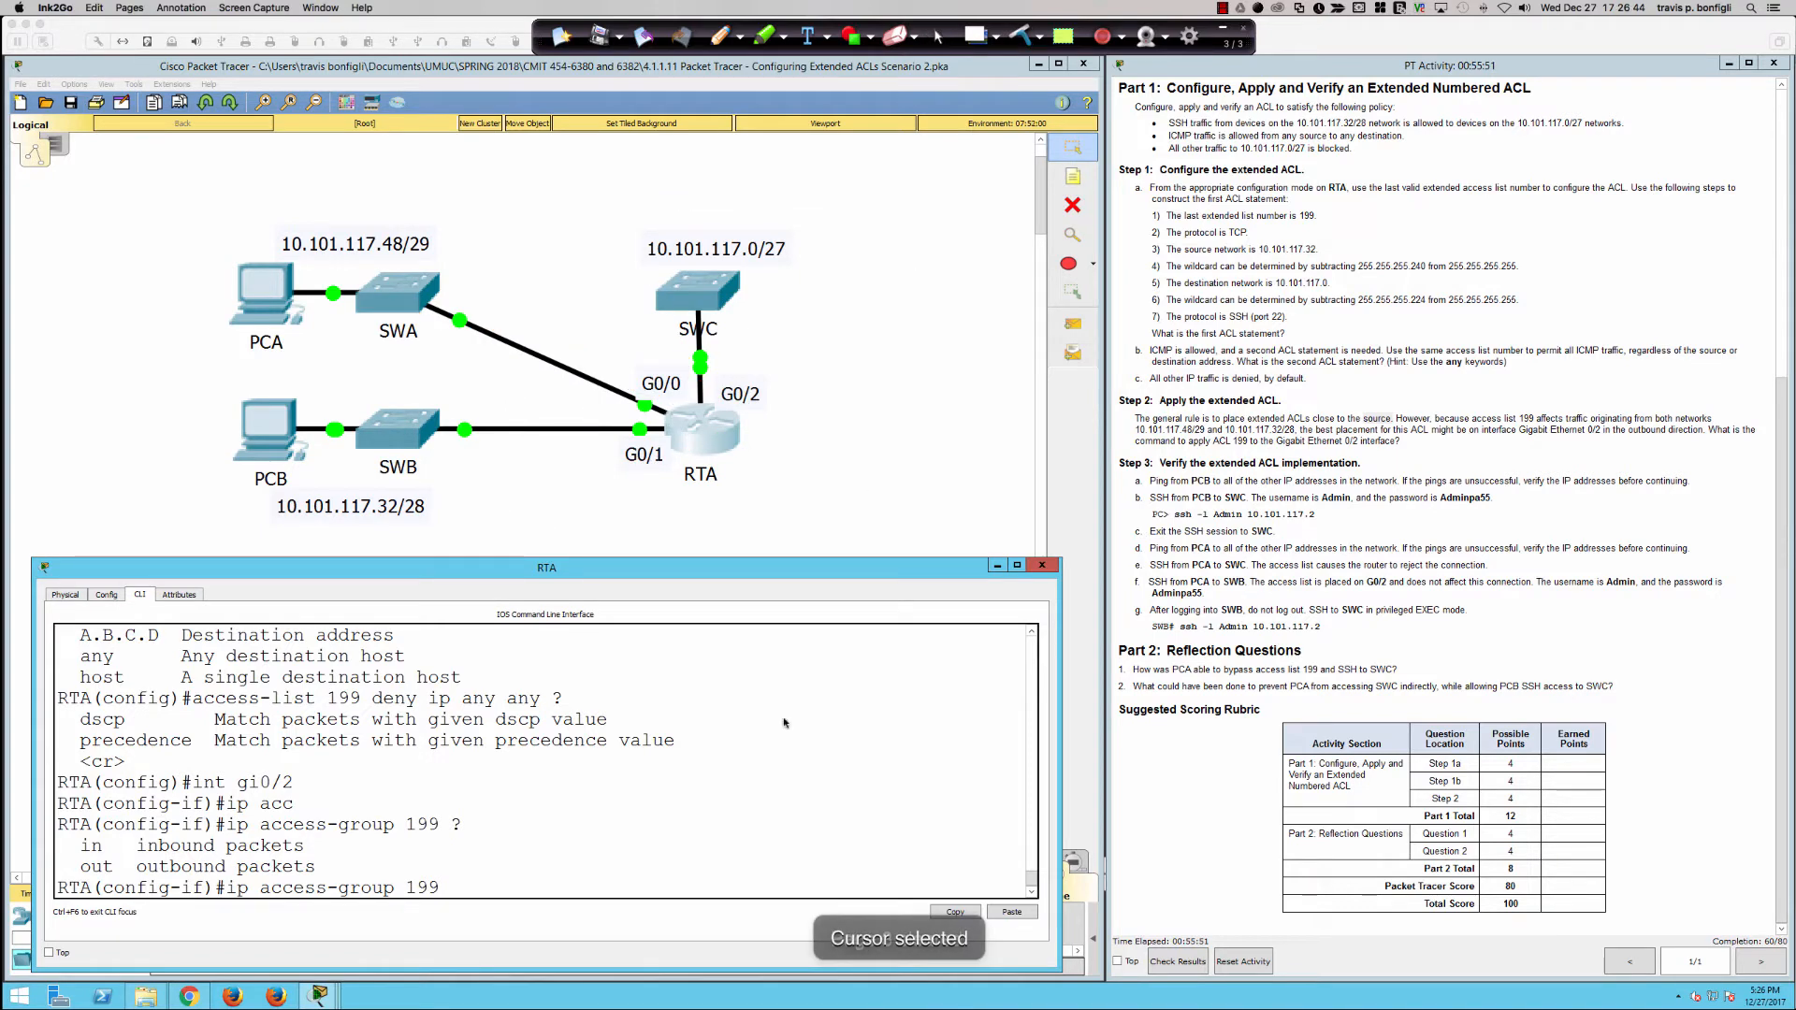
Step: Complete the ip access-group 199 command with the out direction to apply the ACL on interface gi0/2
type("out")
key("Return")
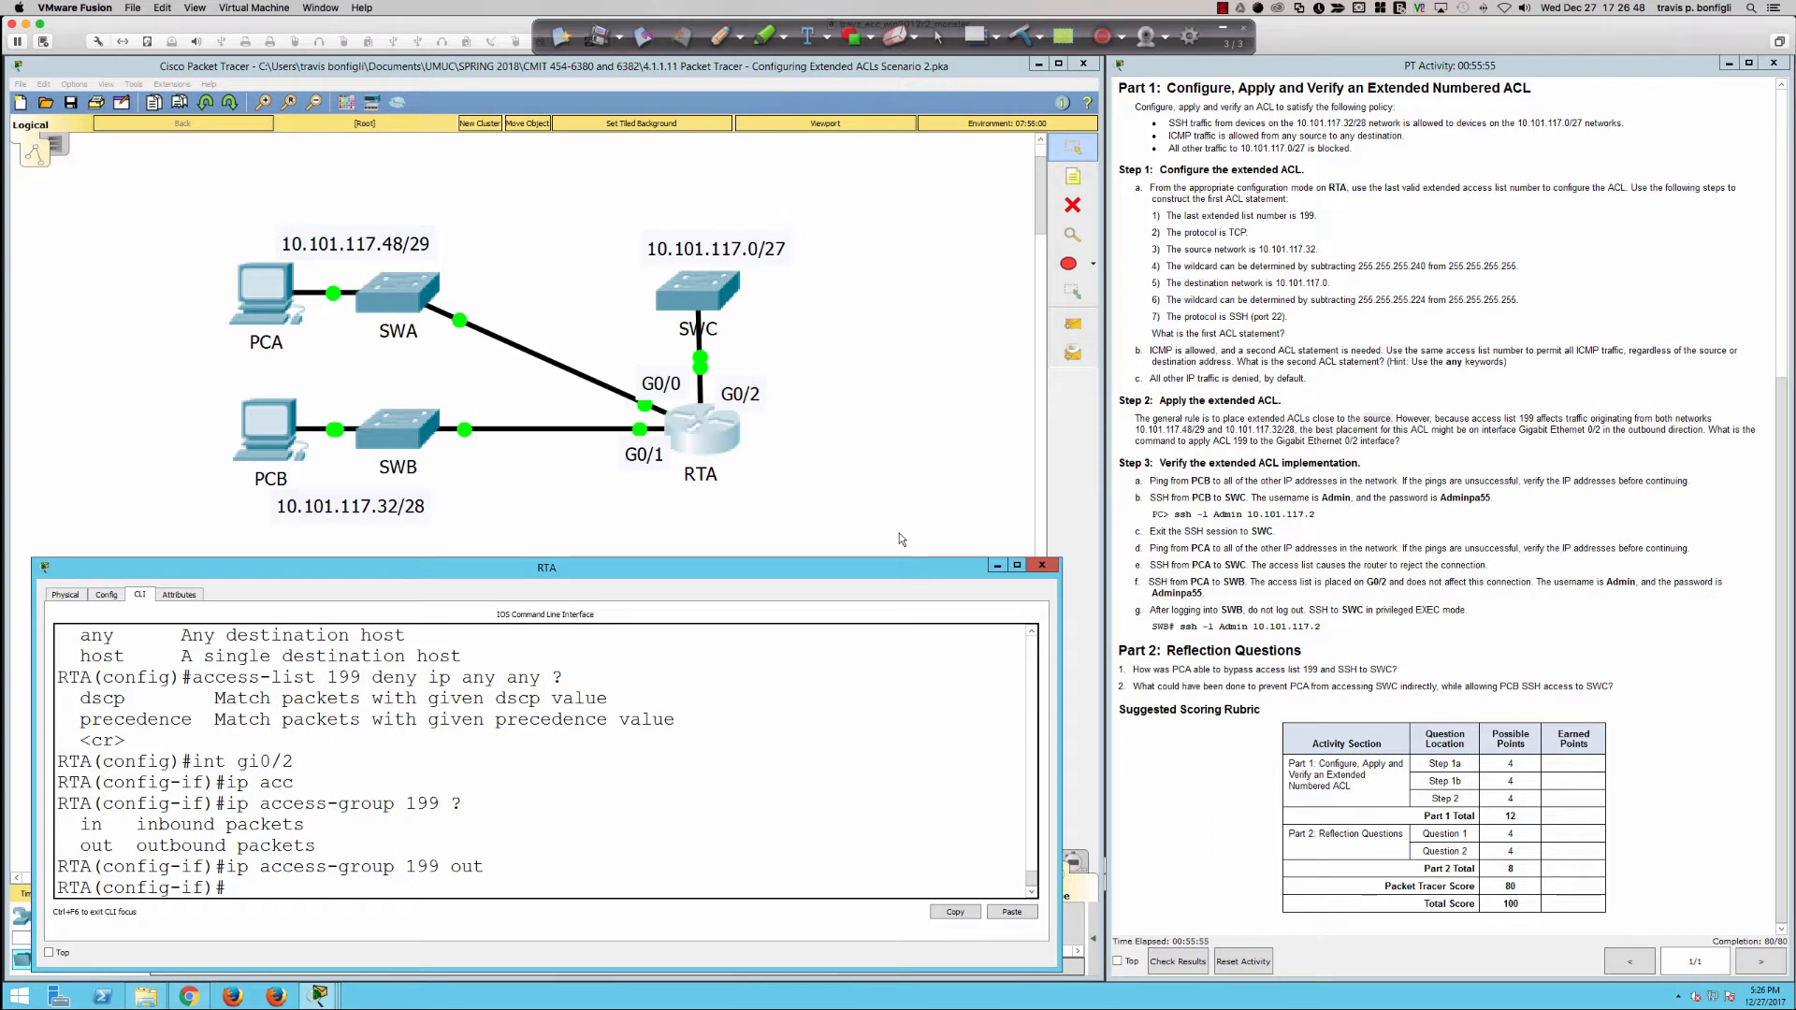
key("Return")
key("Return")
key("Return")
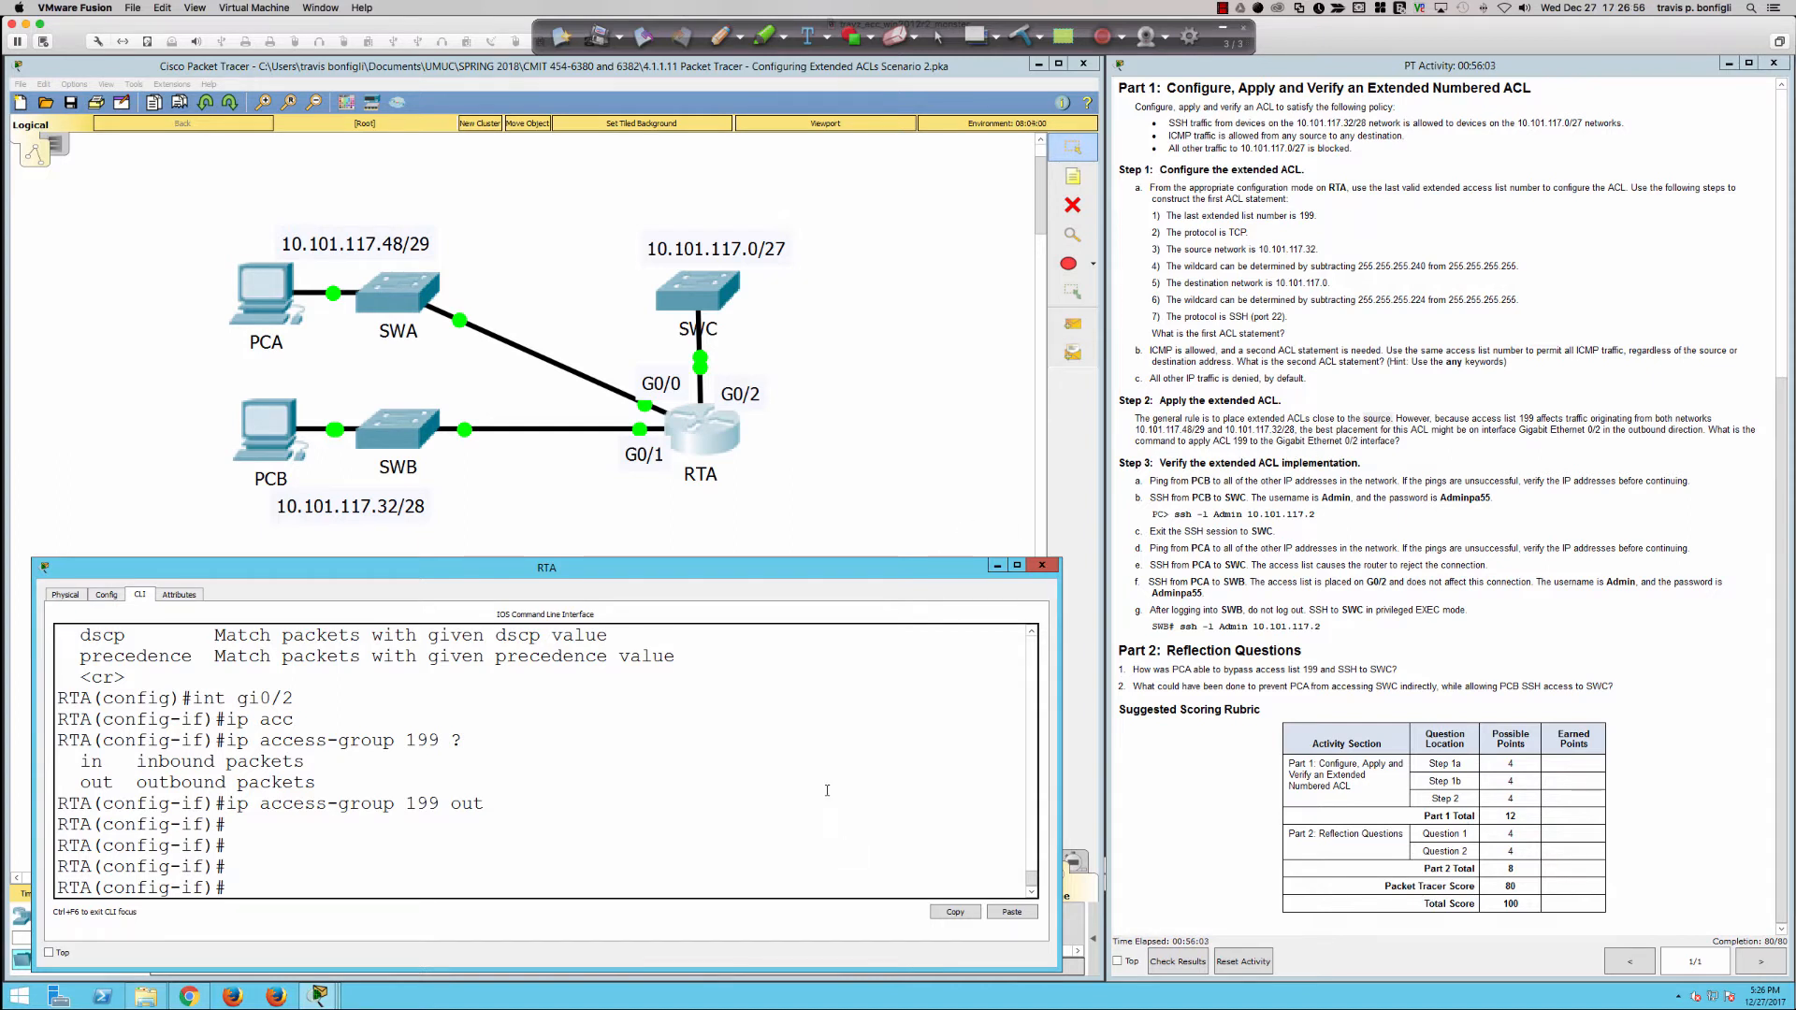
Step: Display the router's configured access lists from interface configuration mode with do sh access-list
type("do sh ipss0")
key("Return")
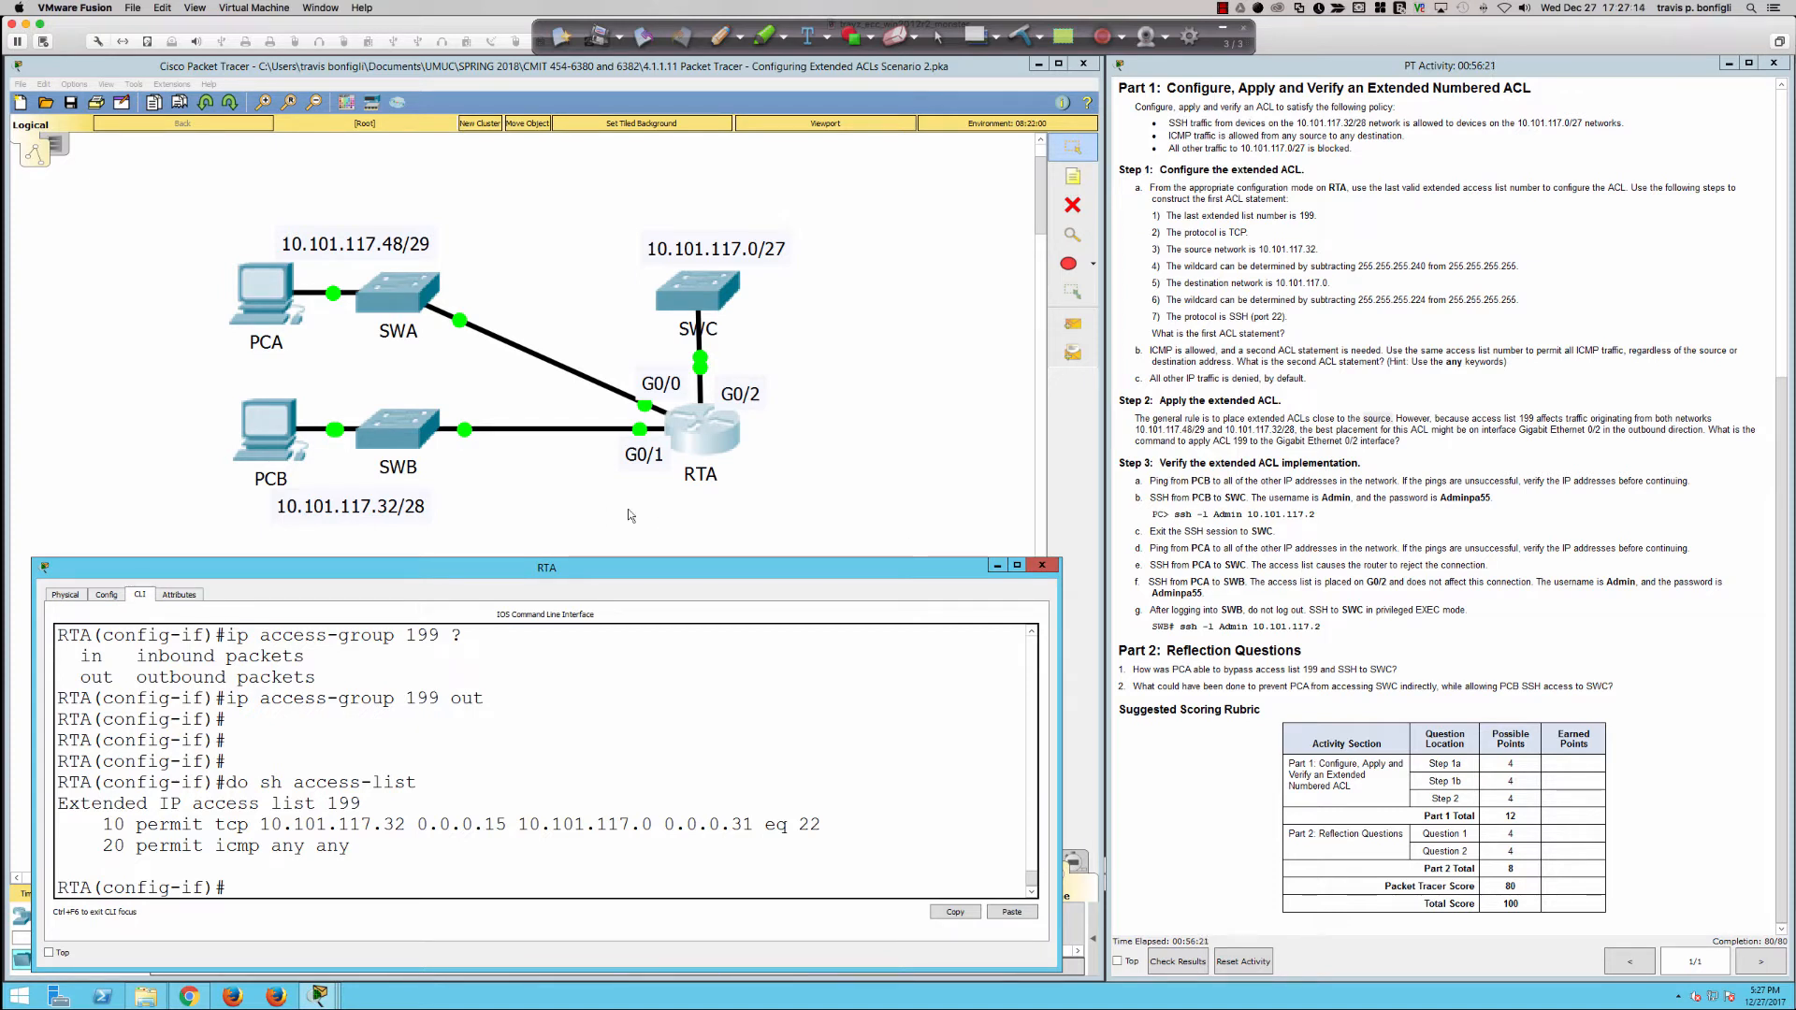
Step: Open the Command Prompt on PCB and reposition its window below the topology labels
scroll(1296, 639, "up", 5)
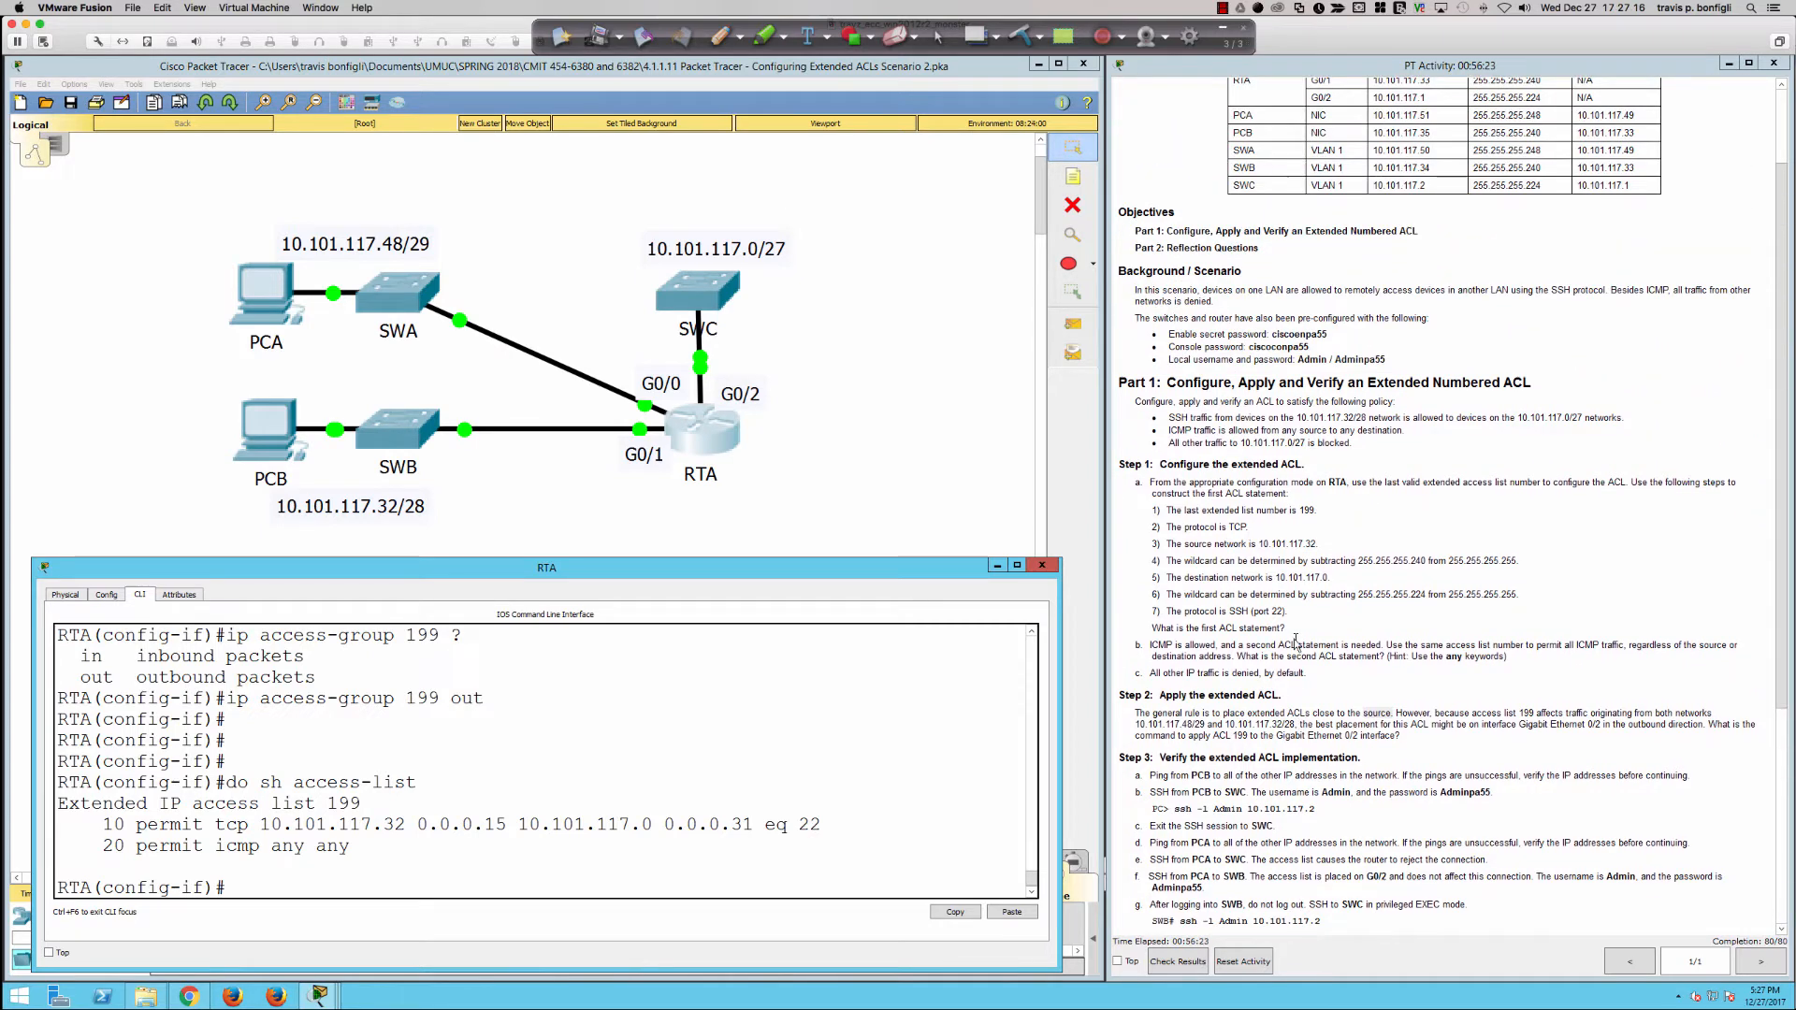
left_click(253, 437)
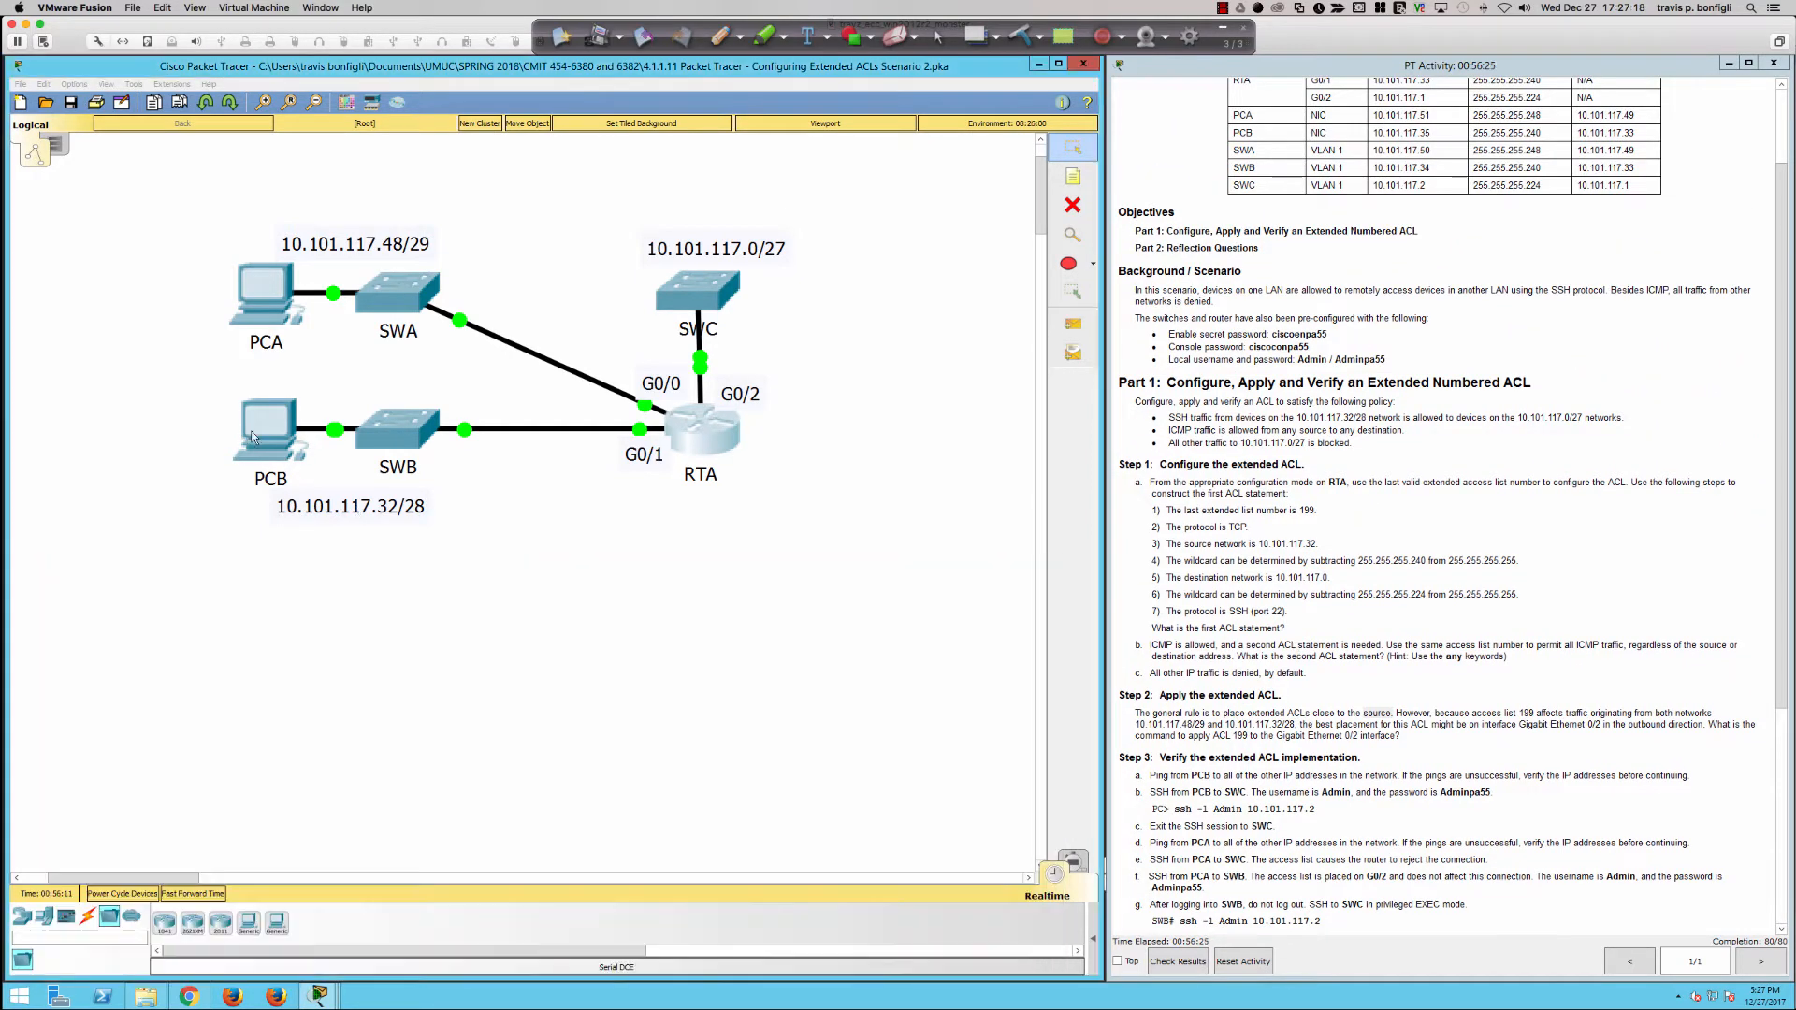
left_click(256, 430)
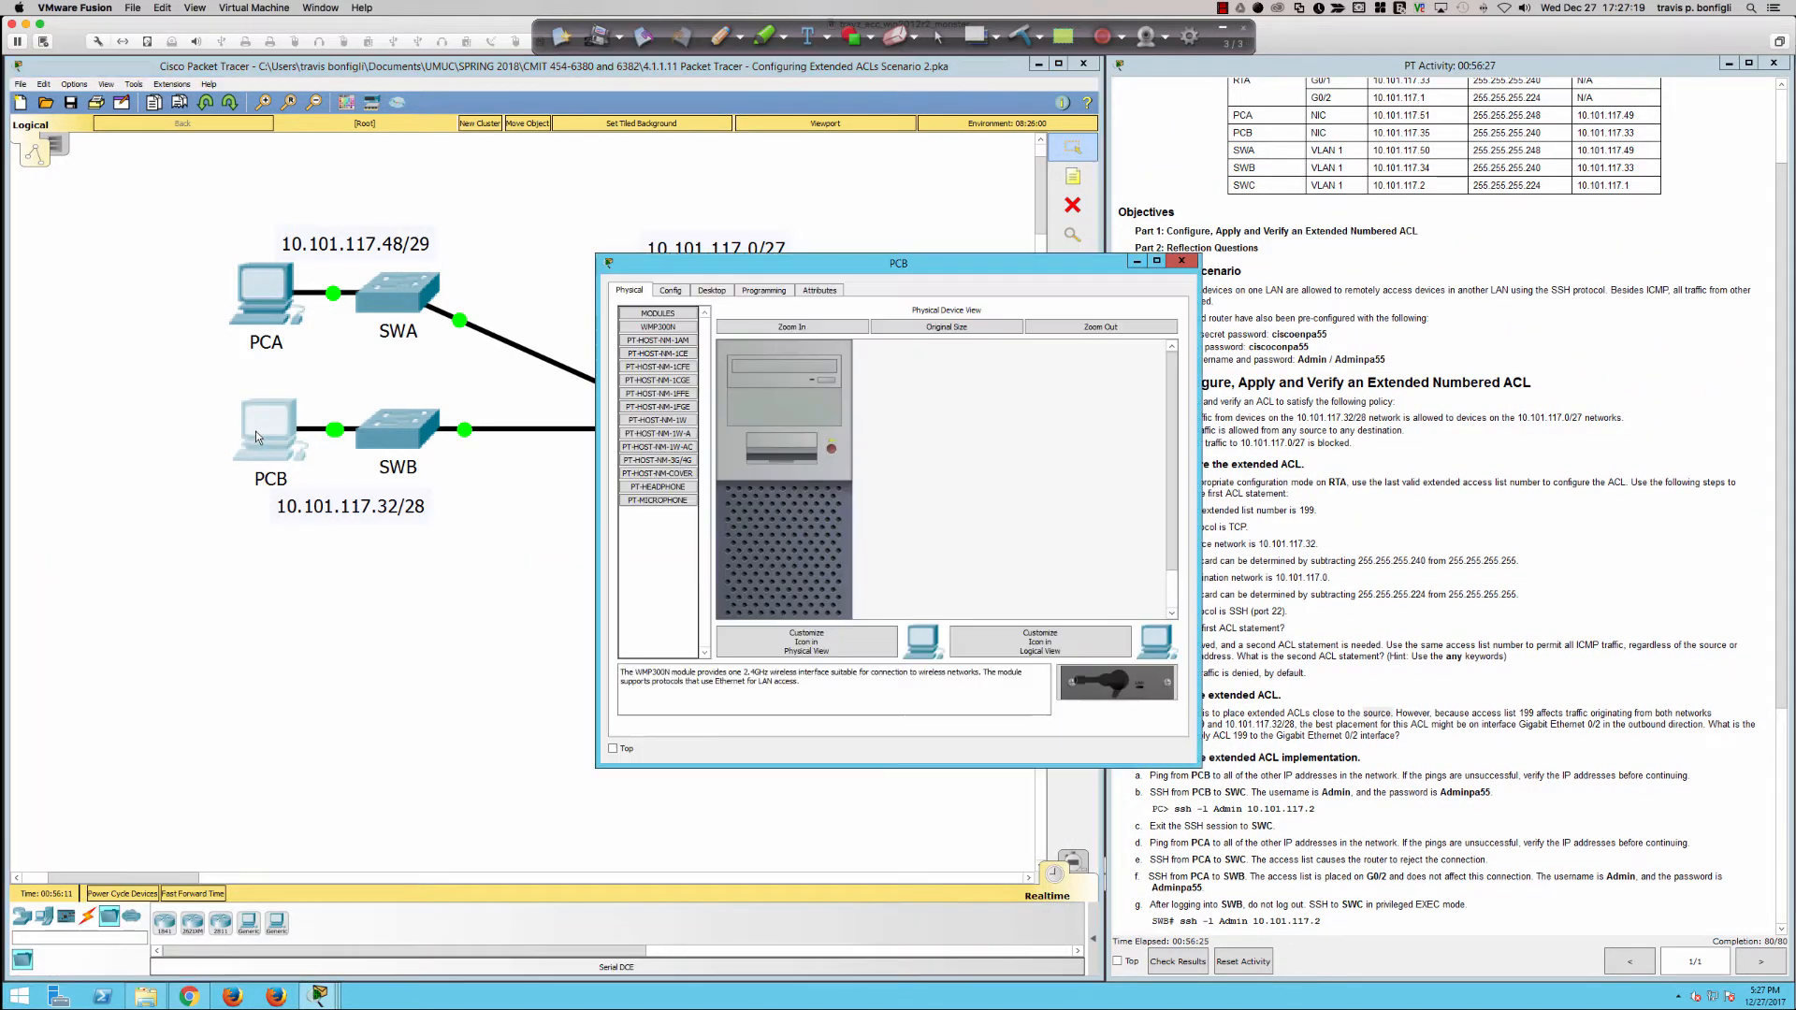
left_click(730, 291)
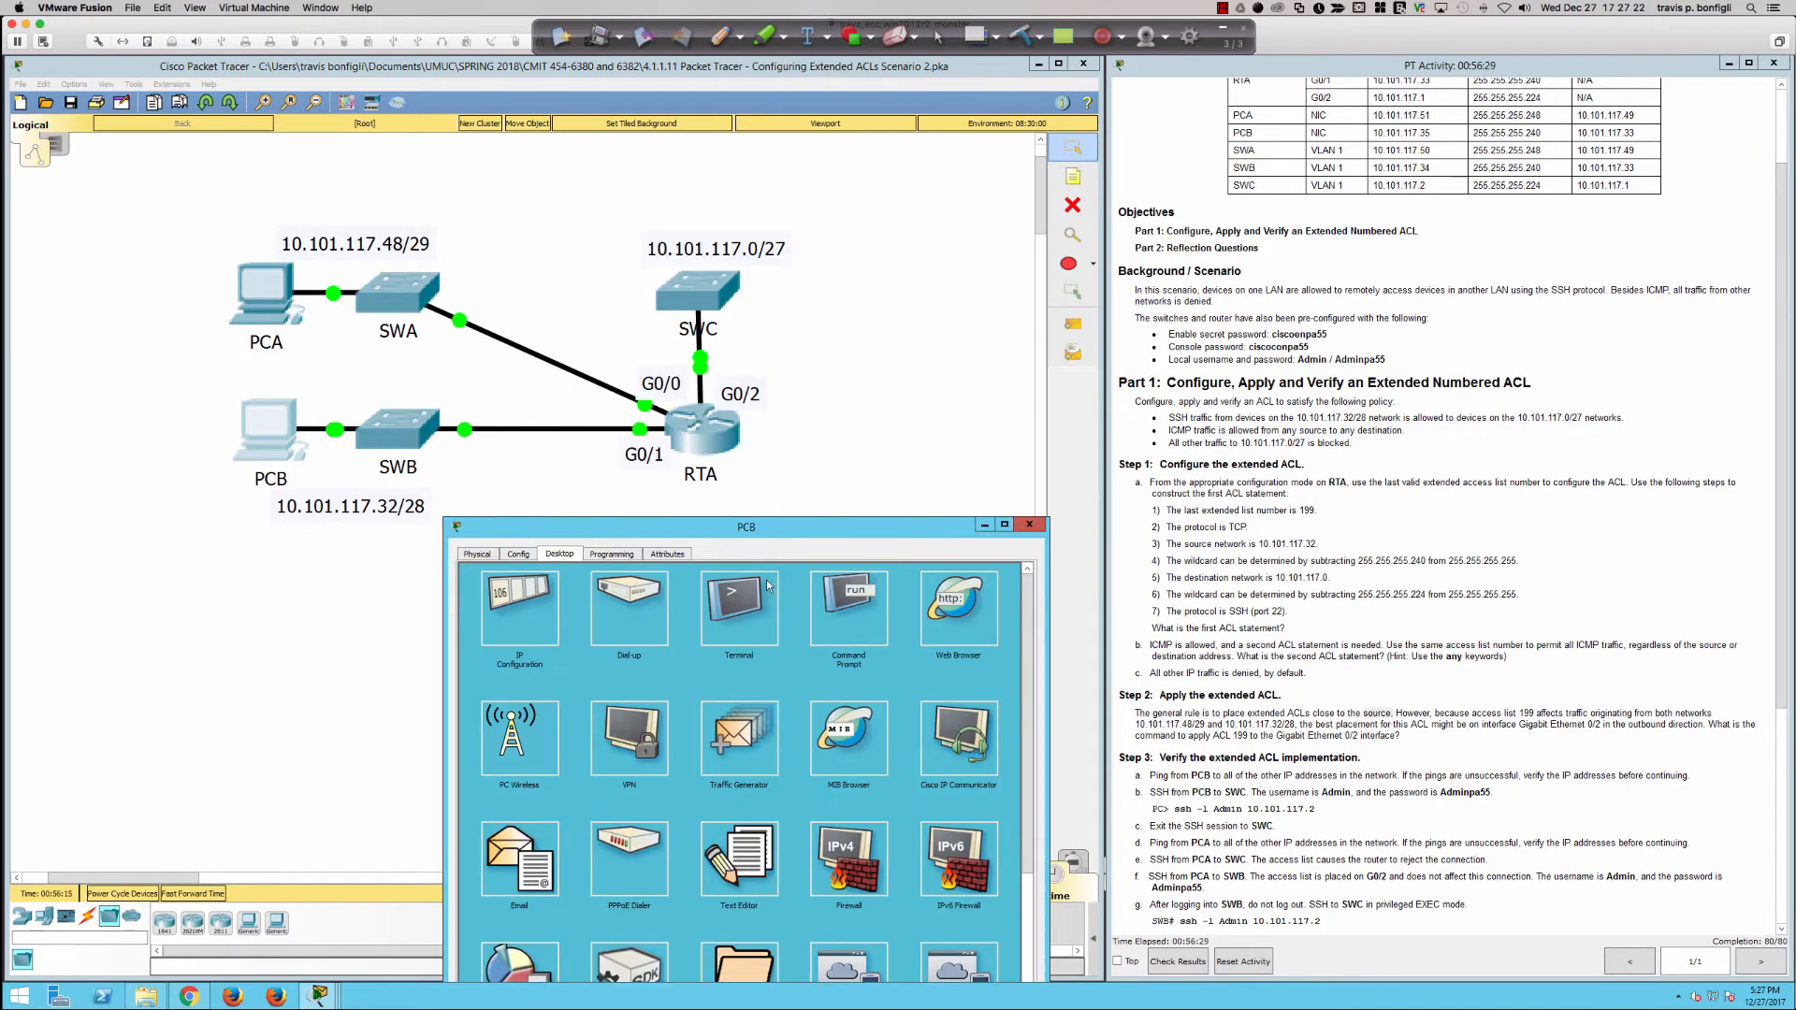
left_click(846, 608)
left_click_drag(827, 552, 829, 482)
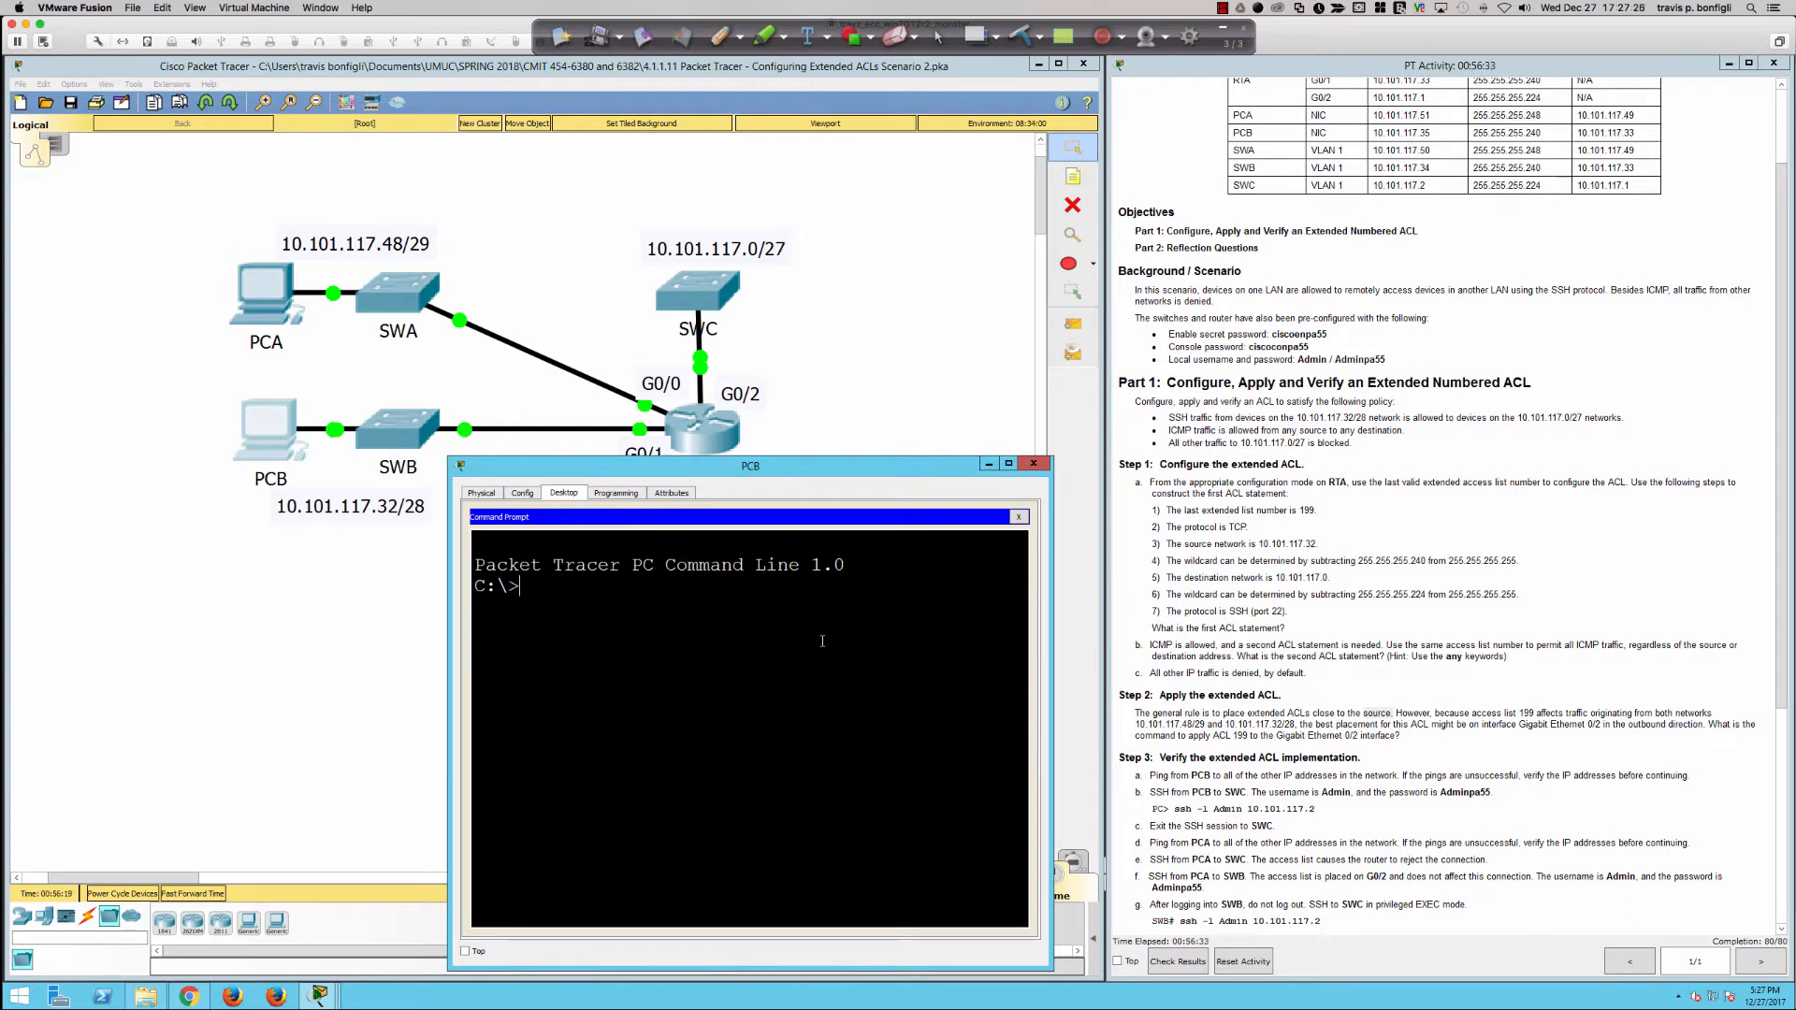
Step: Ping SWC at 10.101.117.2 from PCB
type("ping 10.101.117.2")
key("Return")
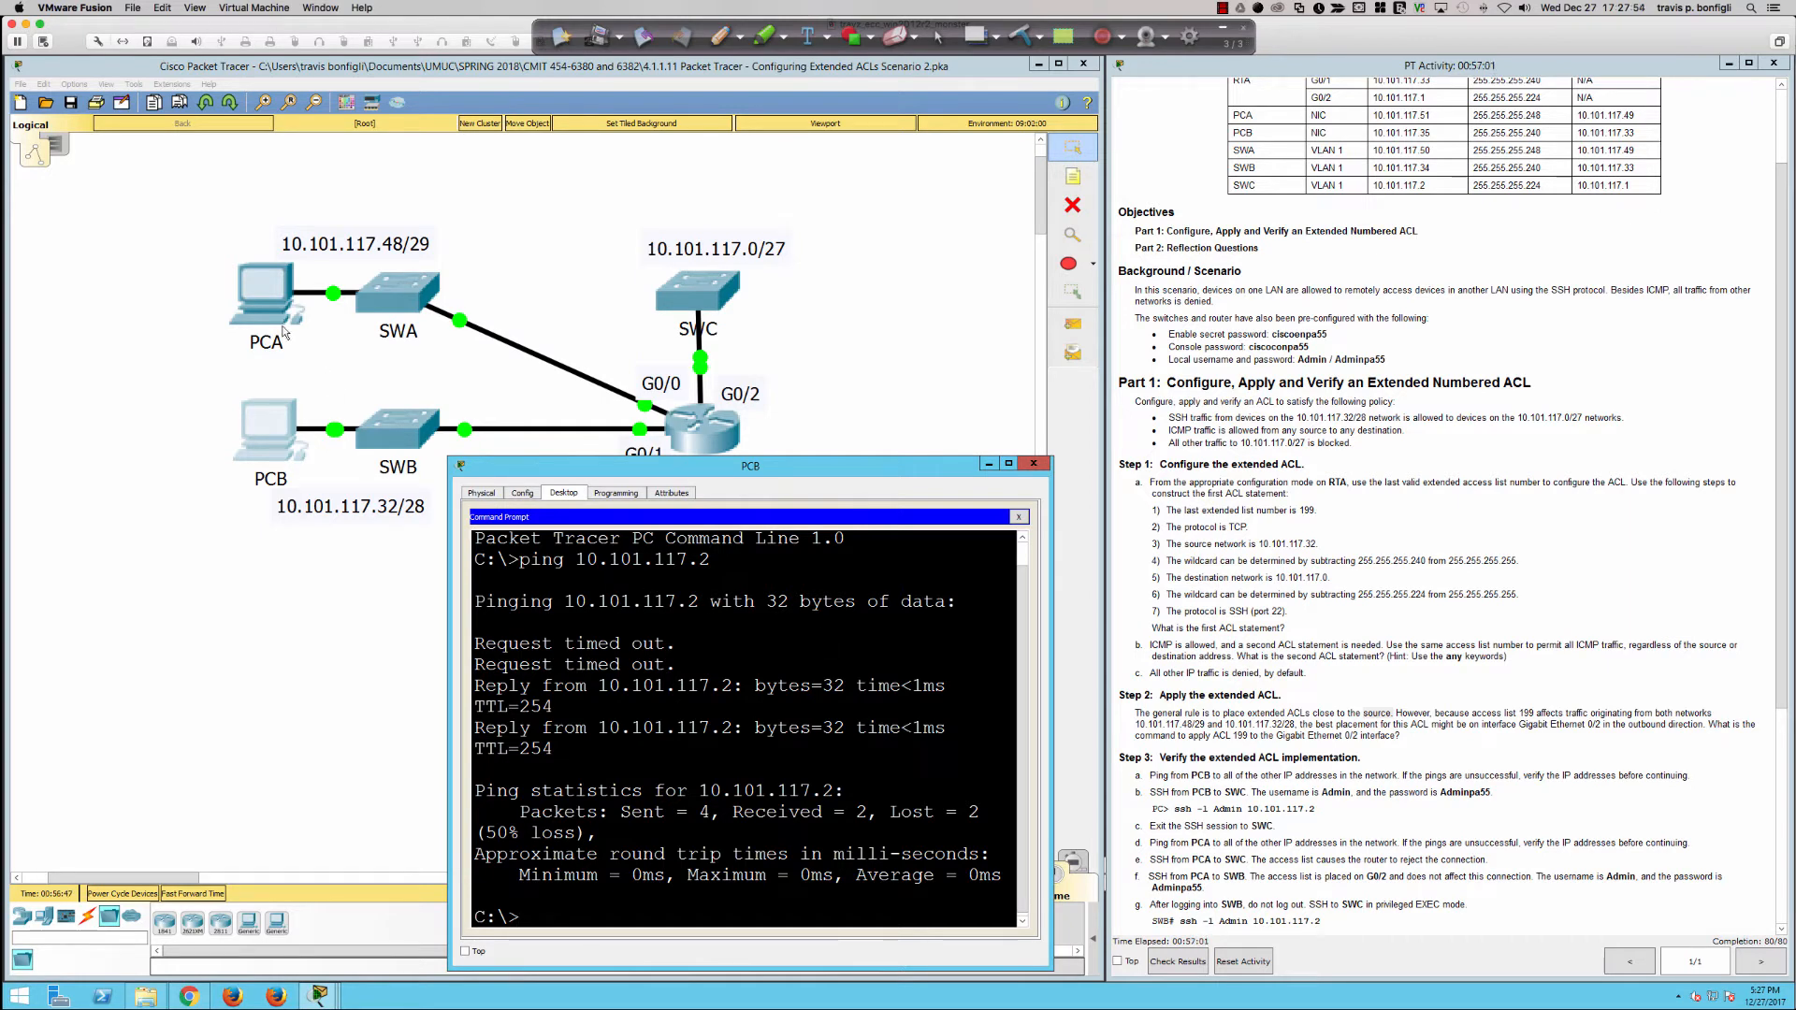
Step: Open the Command Prompt on PCA and ping SWC at 10.101.117.2
left_click(257, 301)
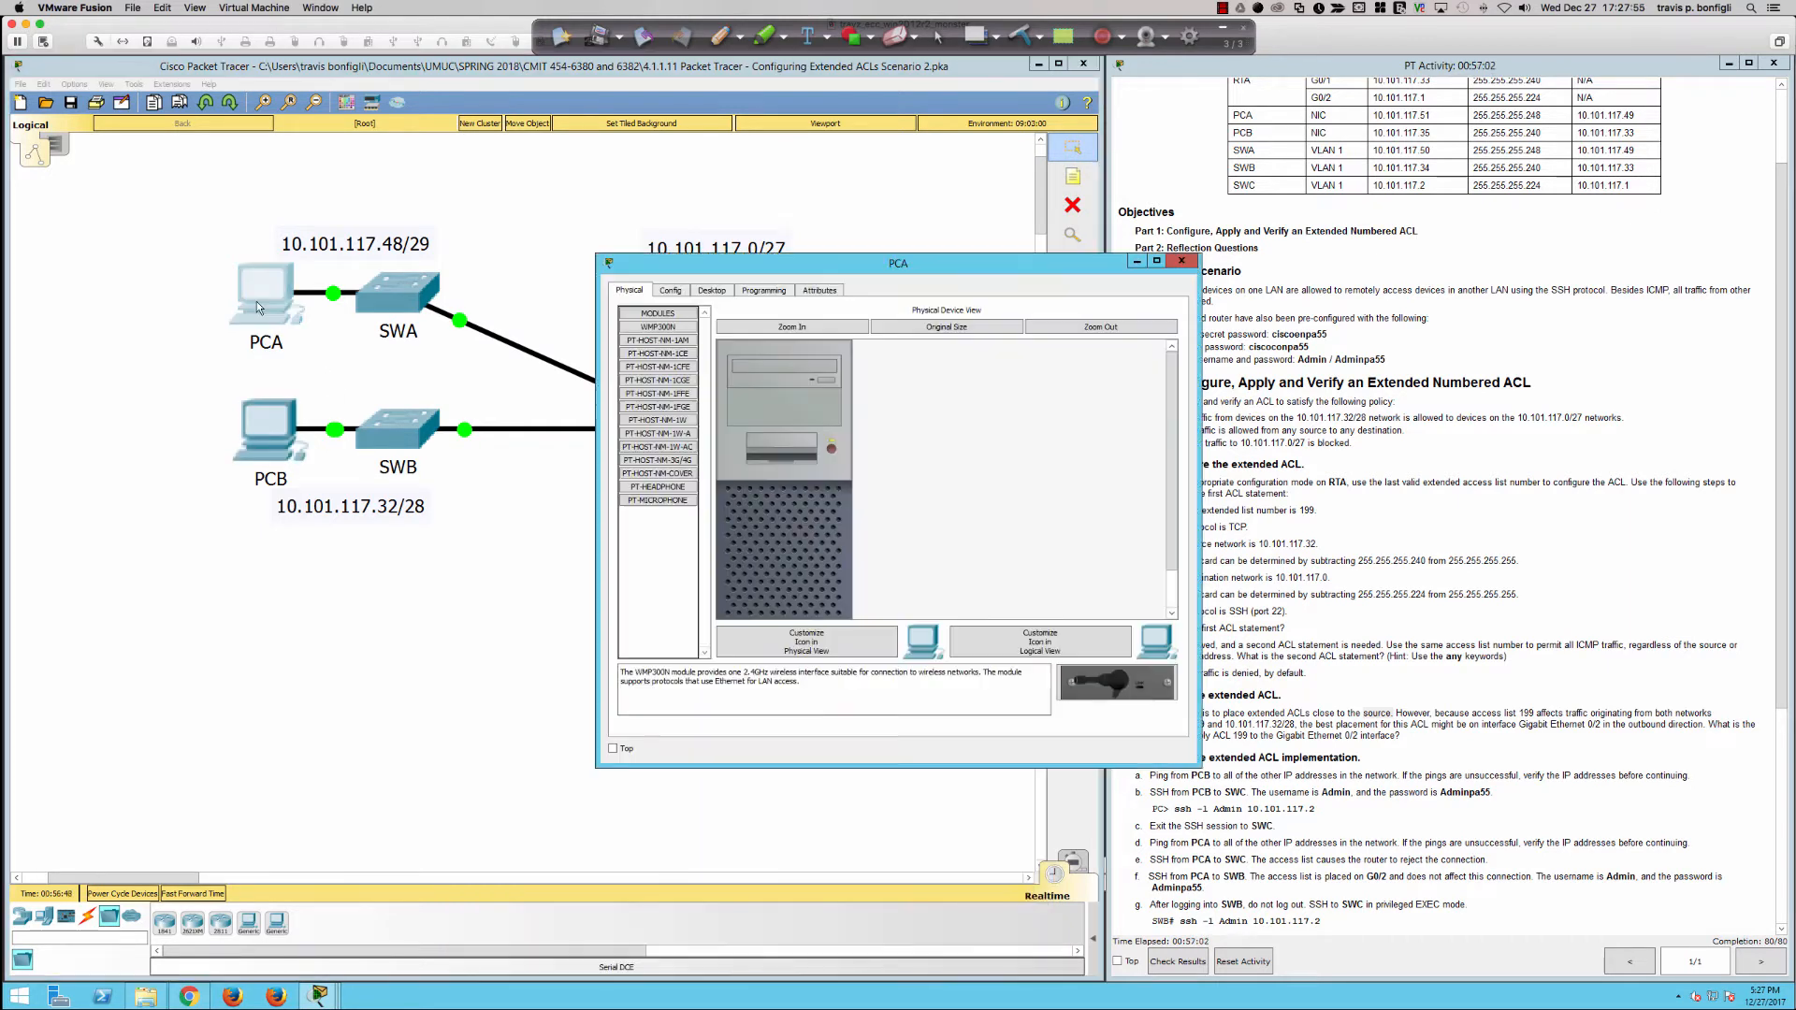
left_click(709, 291)
left_click(1034, 348)
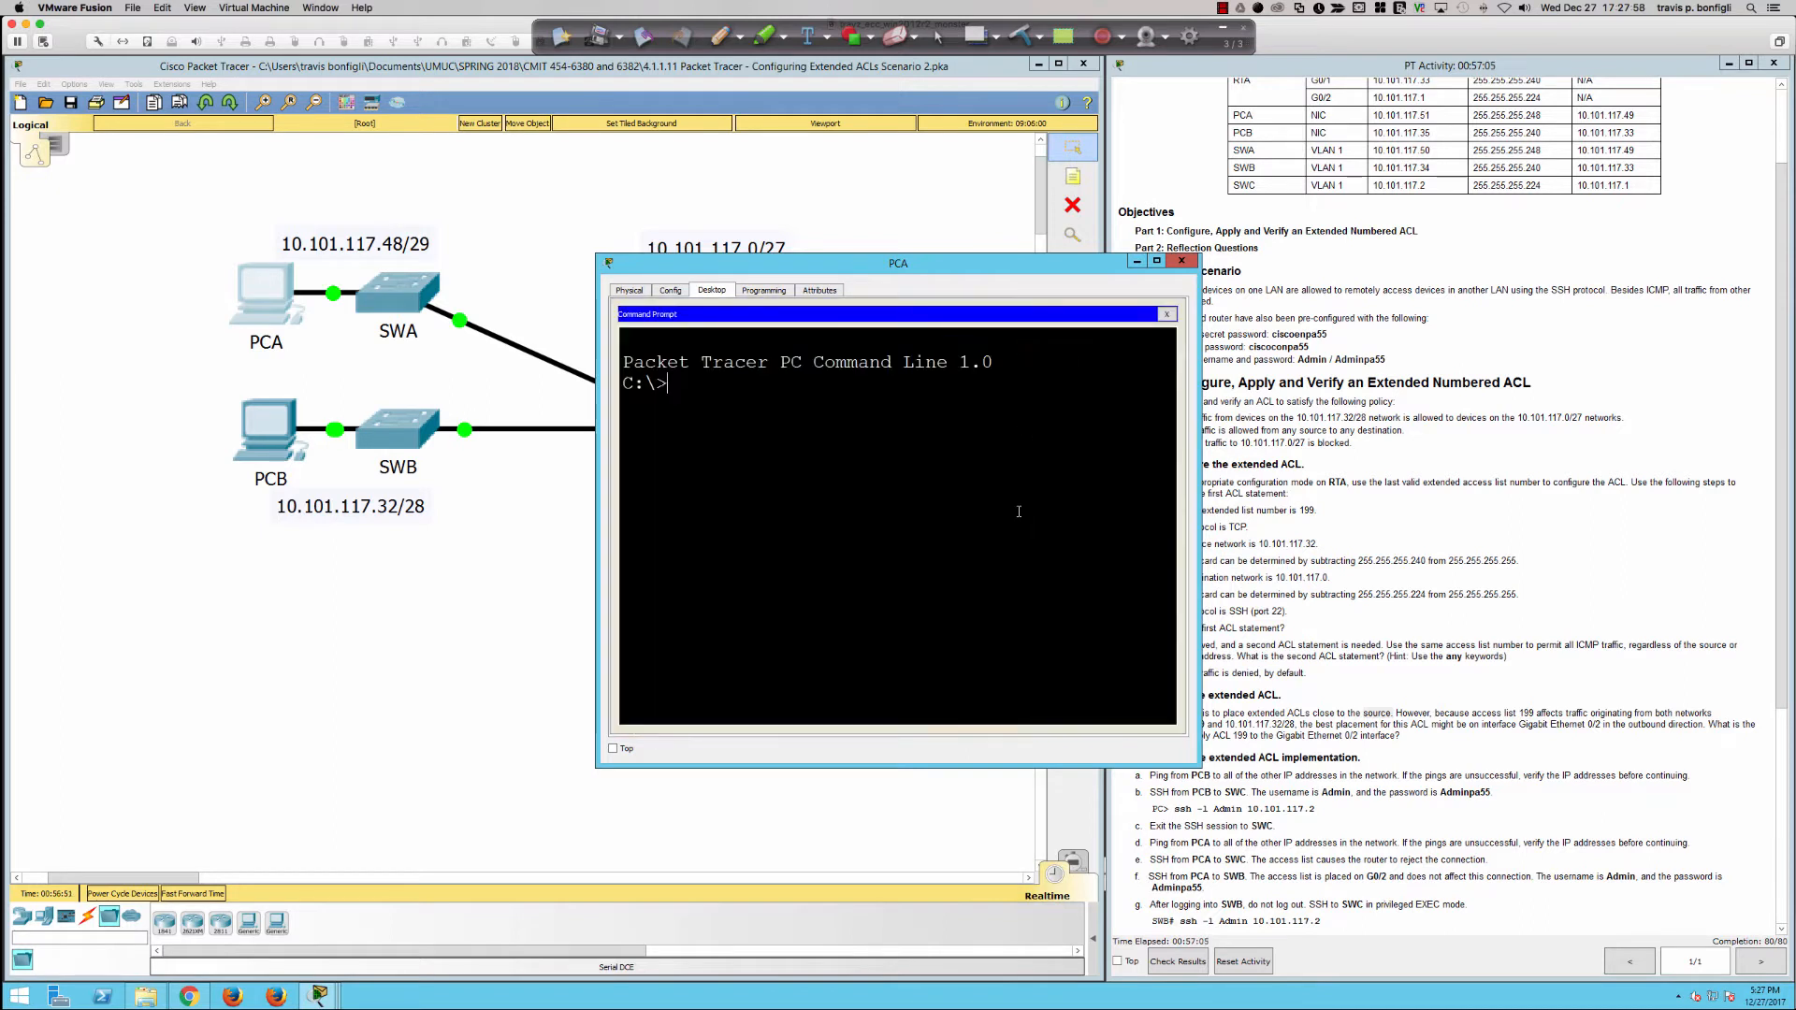
type("ping 10.11")
key("BackSpace")
type("01.117.2")
key("Return")
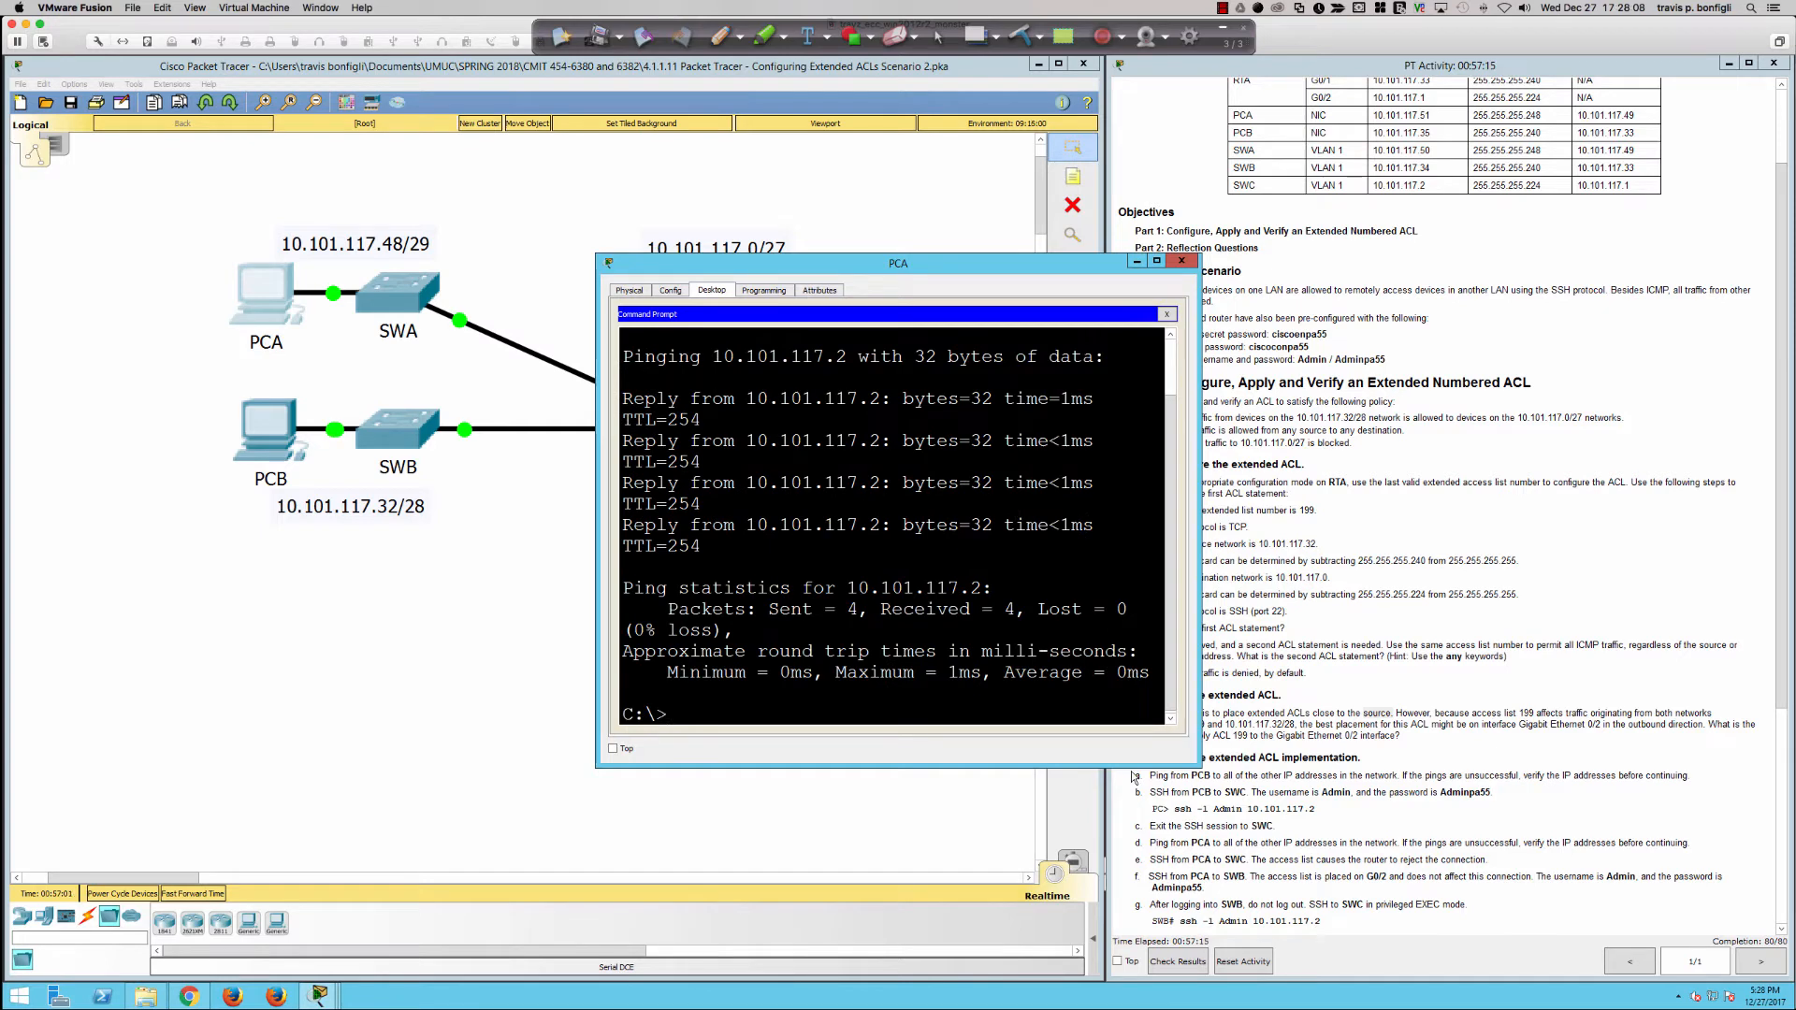
Step: From PCB, log in to SWC over SSH with ssh -l Admin 10.101.117.2 and enter the account password
left_click(281, 437)
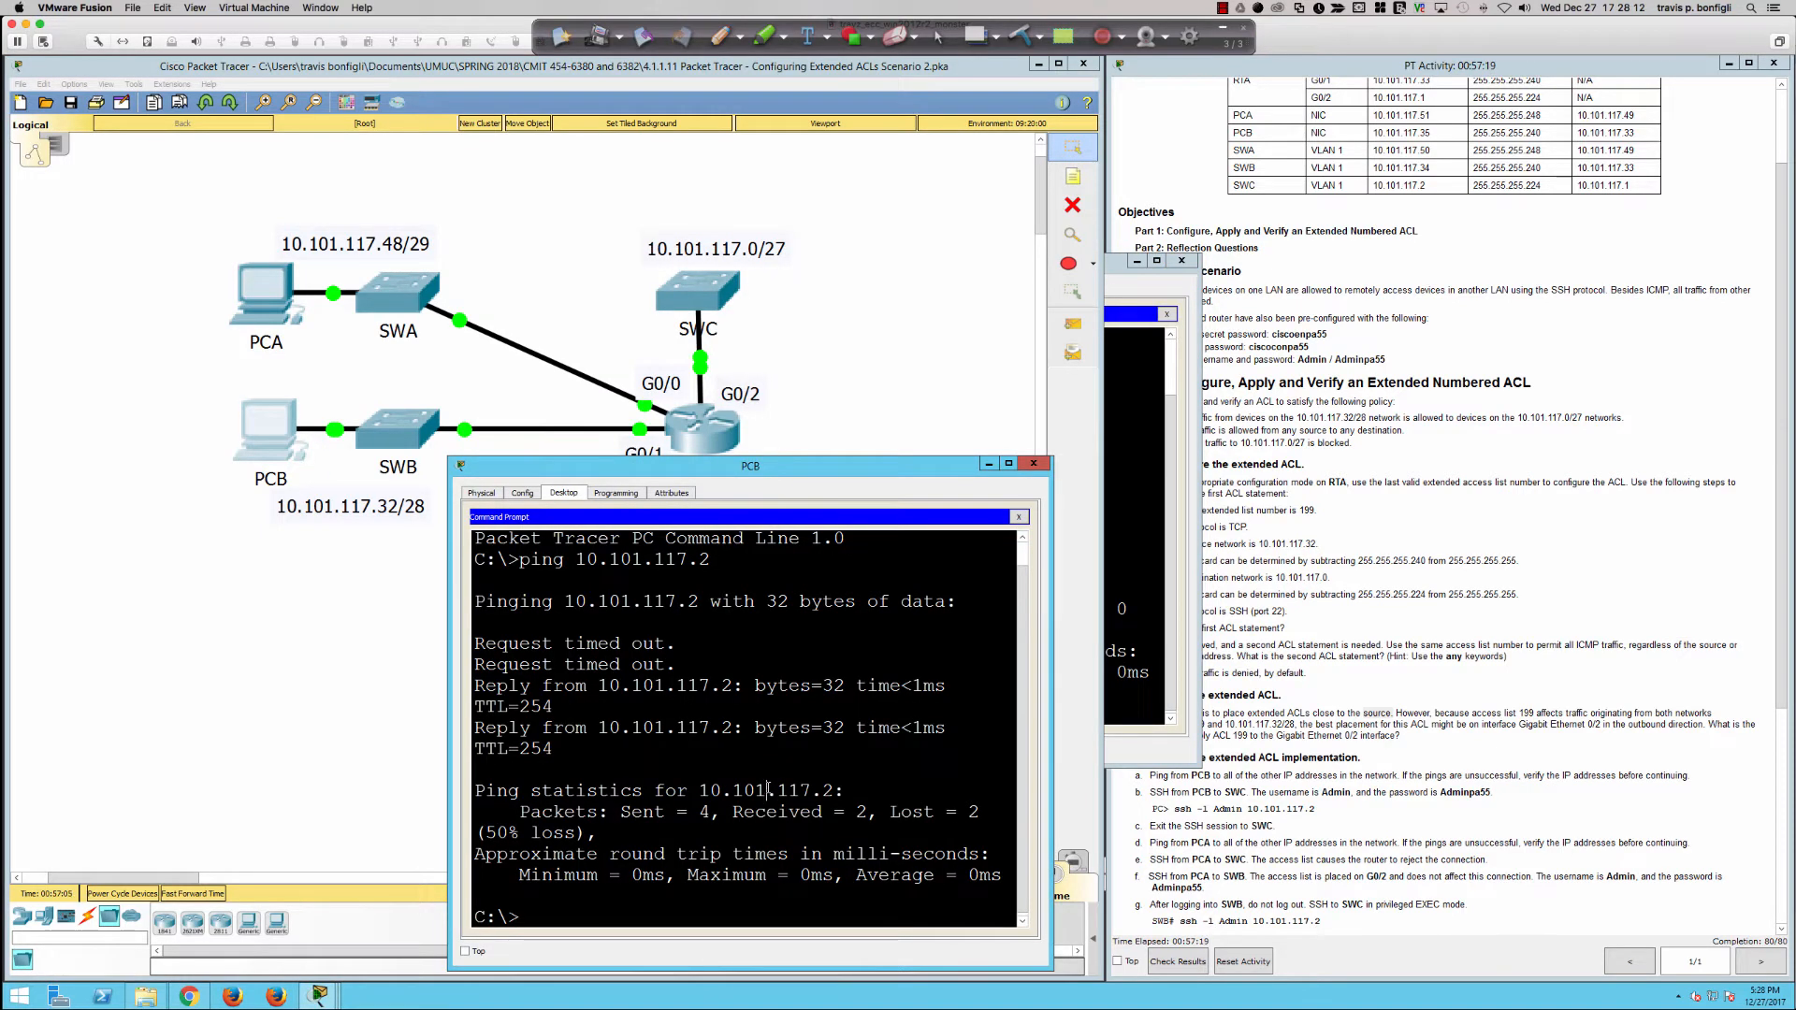
key("Return")
key("Return")
key("Return")
key("Return")
type("ssh -l a")
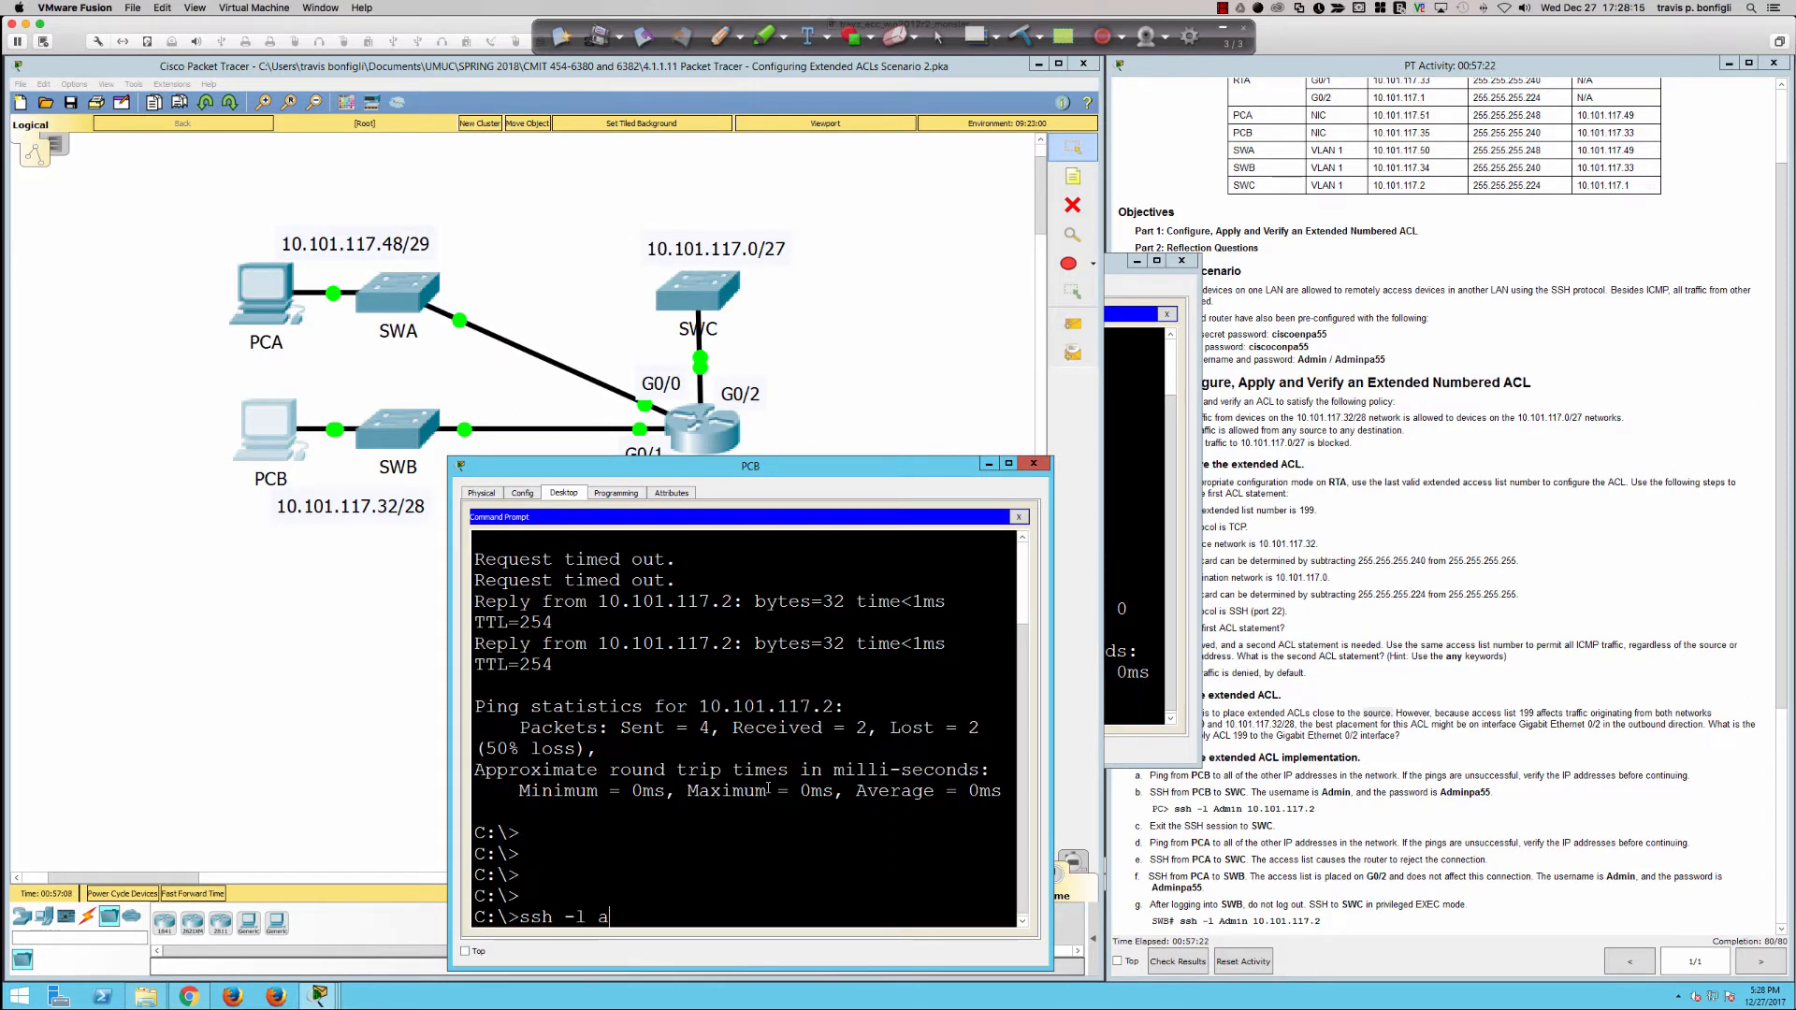
key("BackSpace")
type("Admin 10.101.117.2")
key("Return")
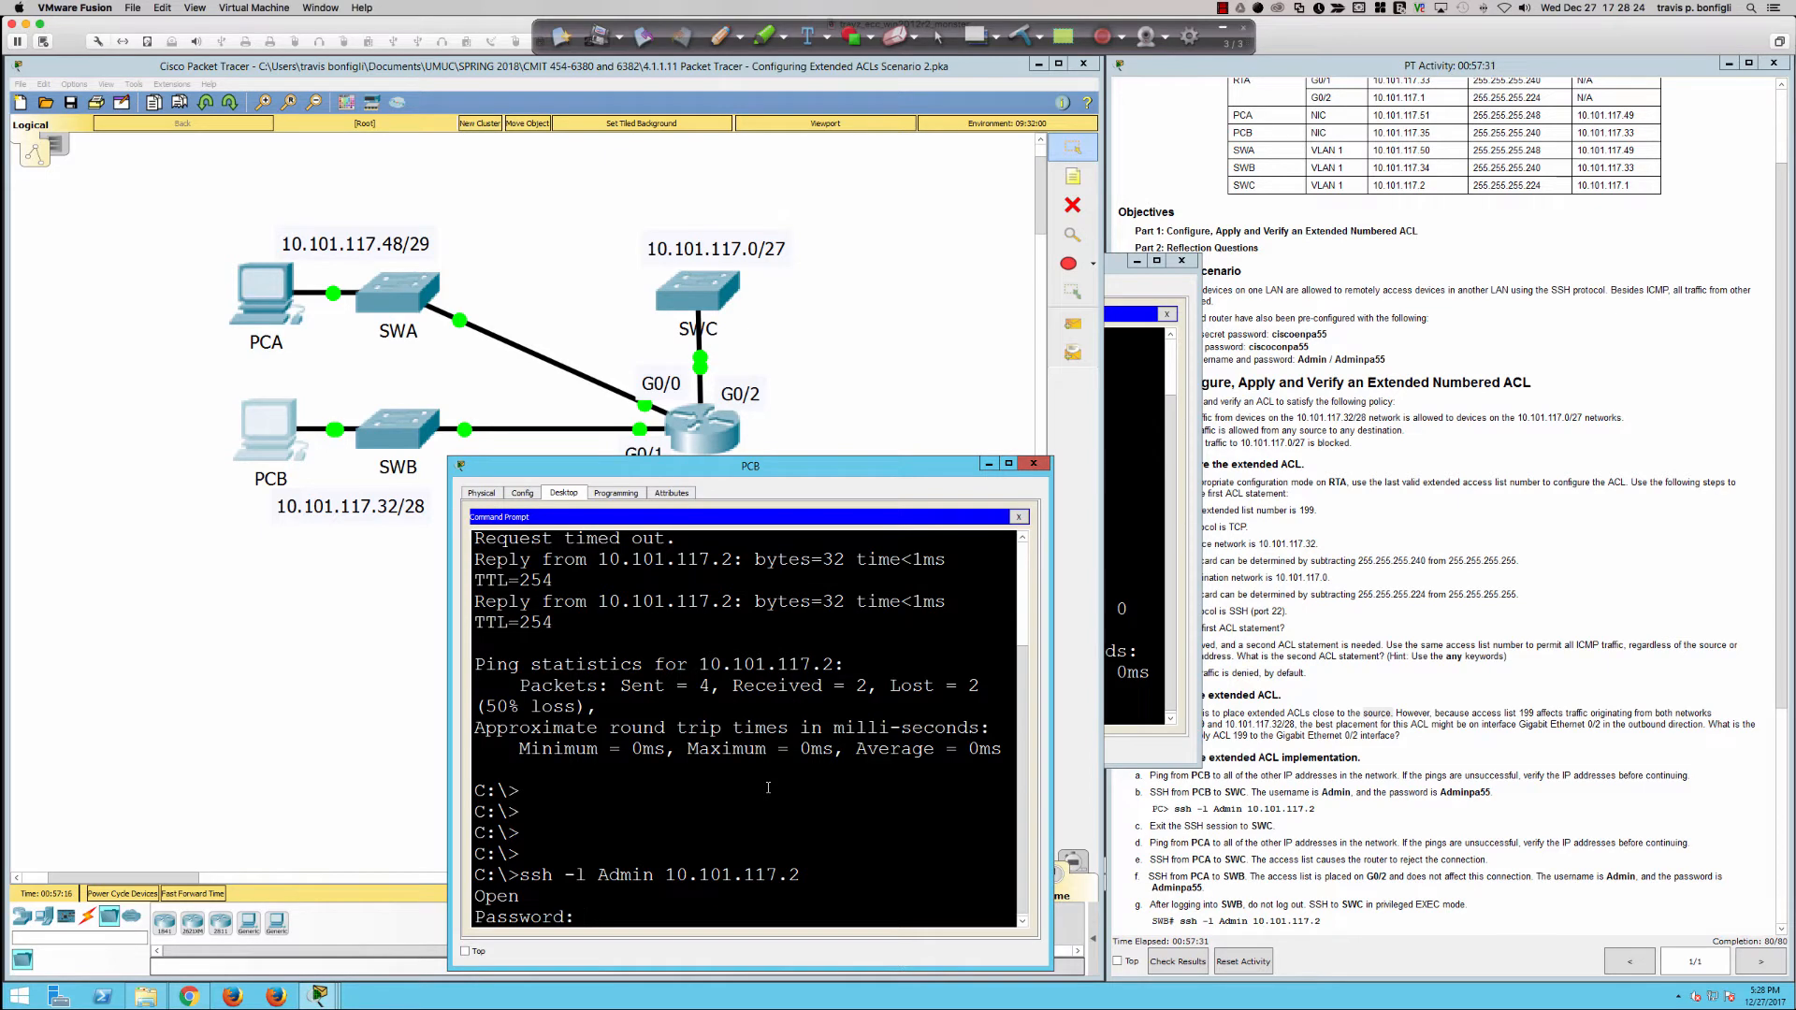
key("Return")
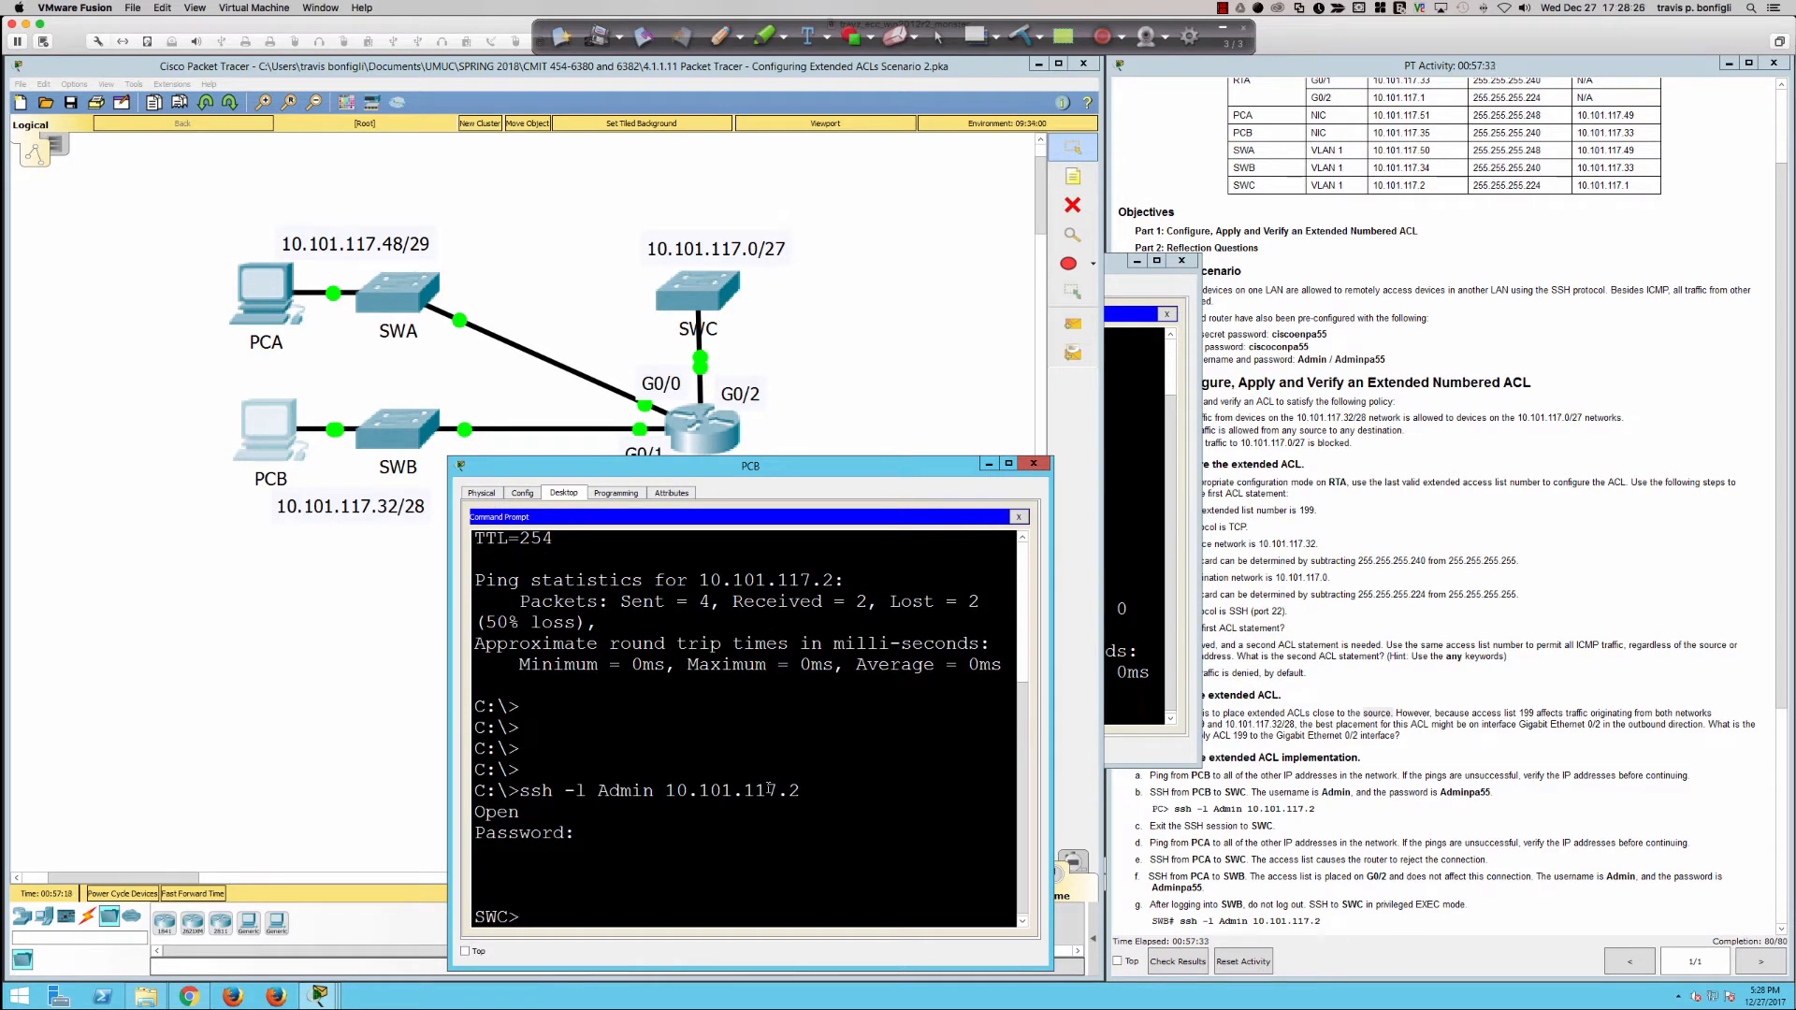
Step: From PCA, try to open an SSH session to SWC with ssh -l Admin 10.101.117.2
left_click(1131, 657)
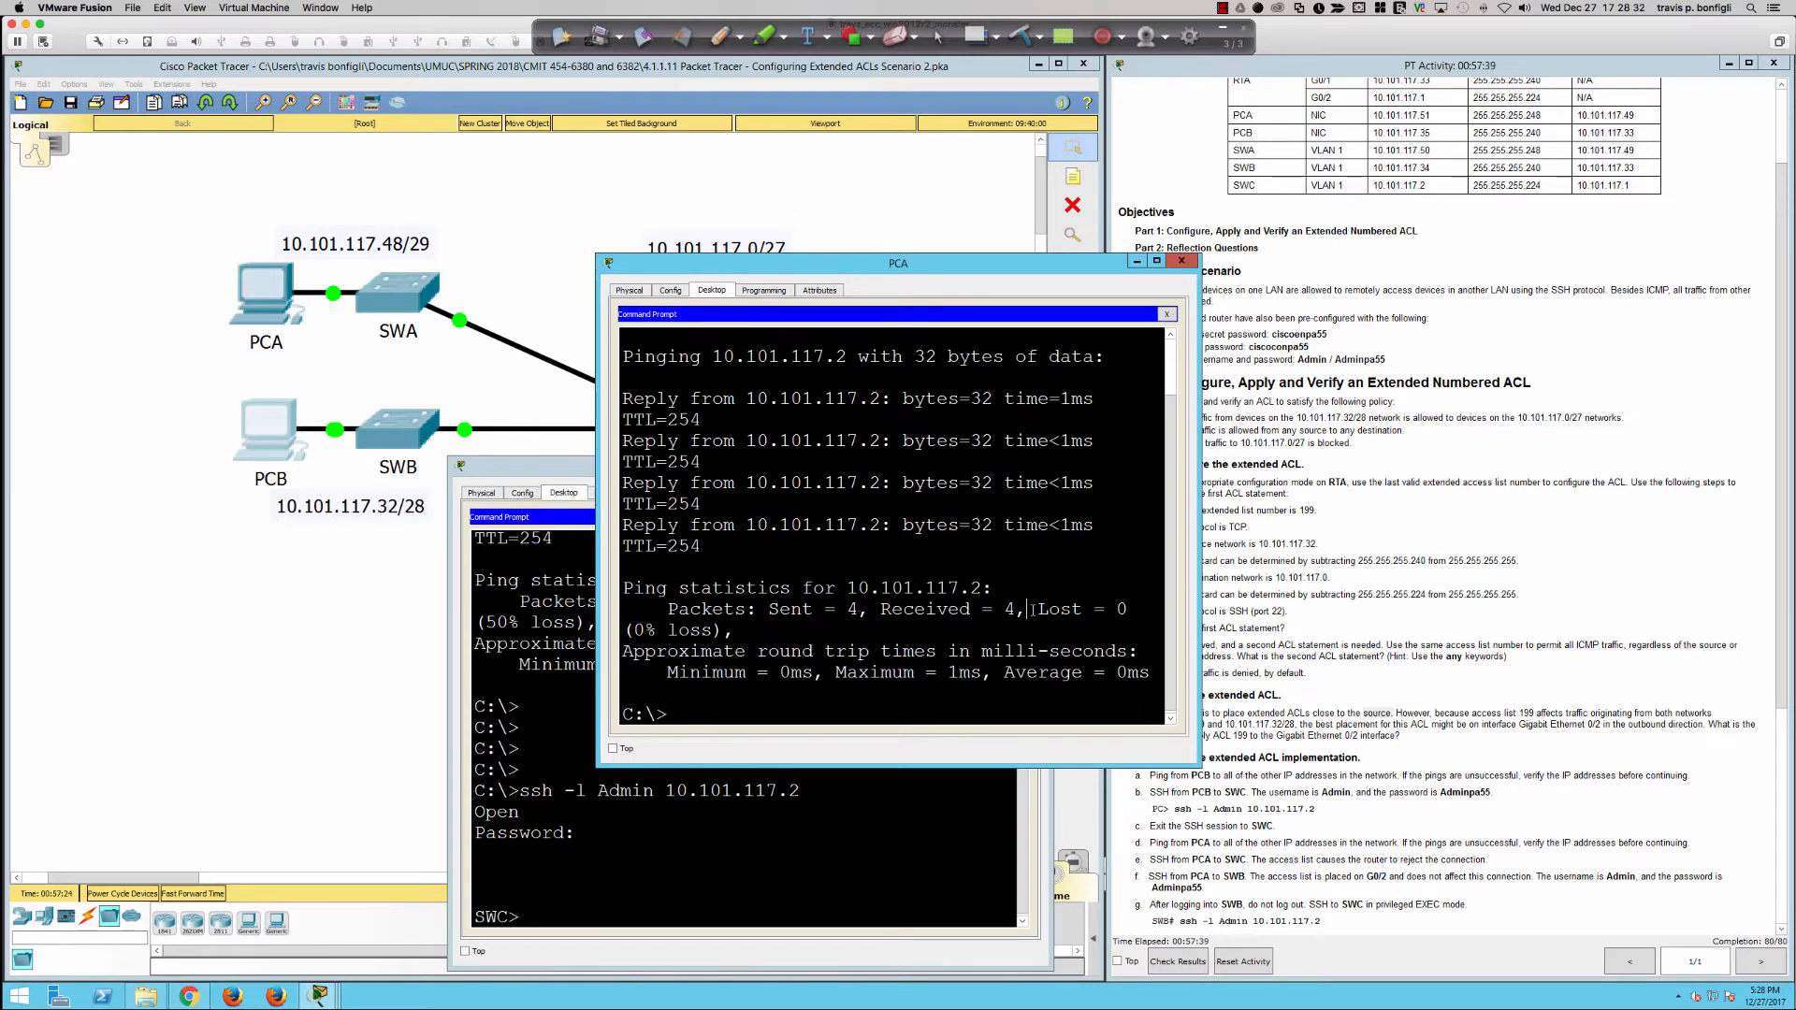
key("Return")
key("Return")
key("Return")
key("Return")
type("ping")
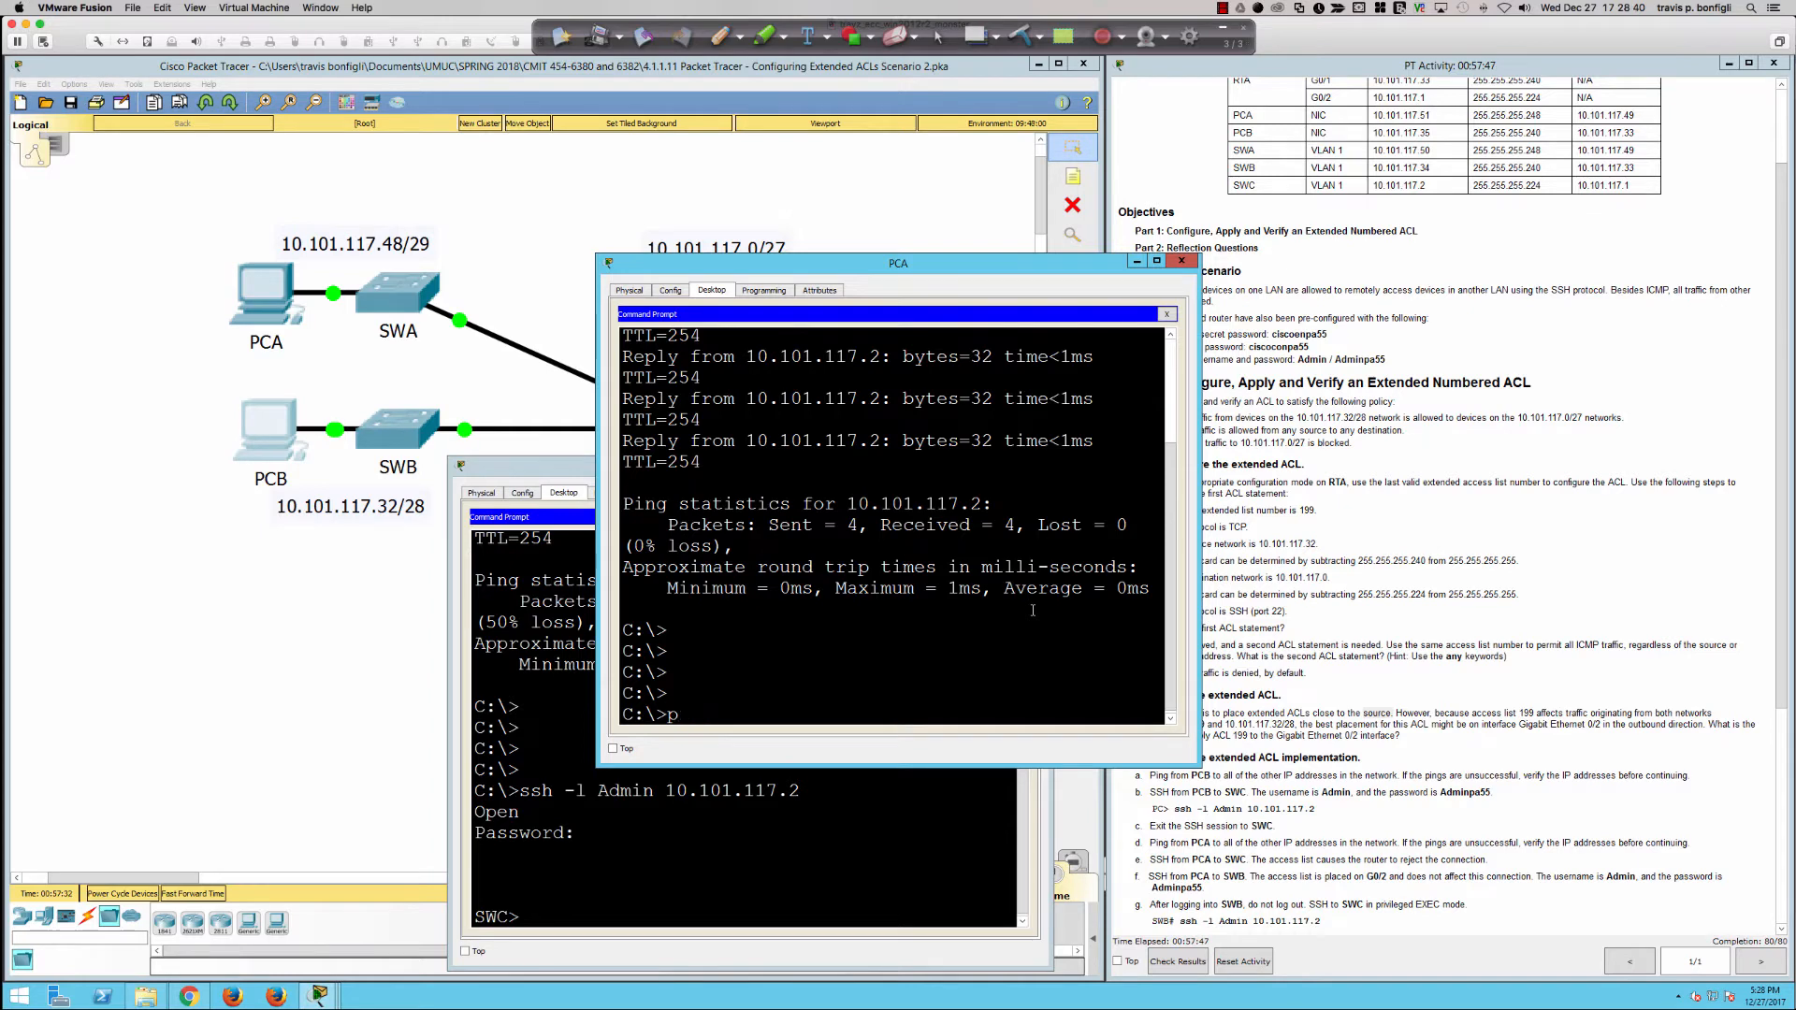
key("BackSpace")
key("BackSpace")
key("BackSpace")
key("BackSpace")
key("BackSpace")
type("ssh -l Admin 10.101.117.2")
key("Return")
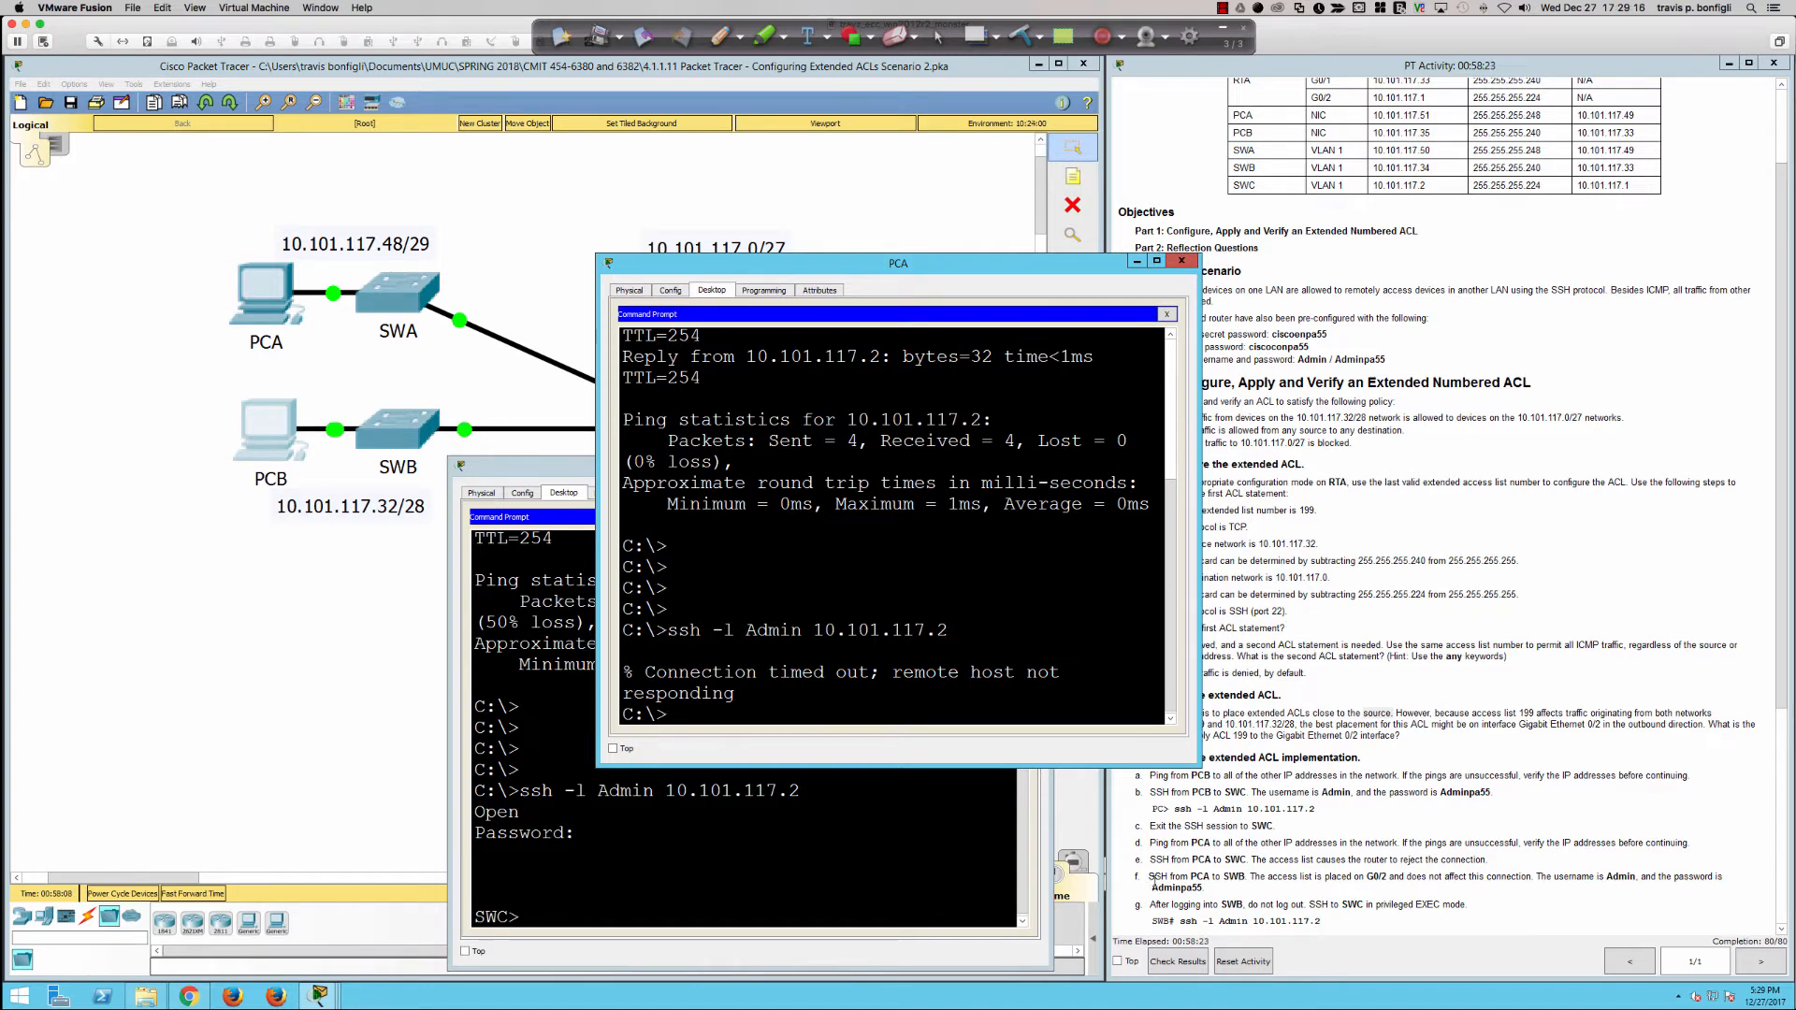
Step: From PCA, log in to SWB over SSH with ssh -l Admin 10.101.117.34 and enter the account password
scroll(1173, 905, "down", 3)
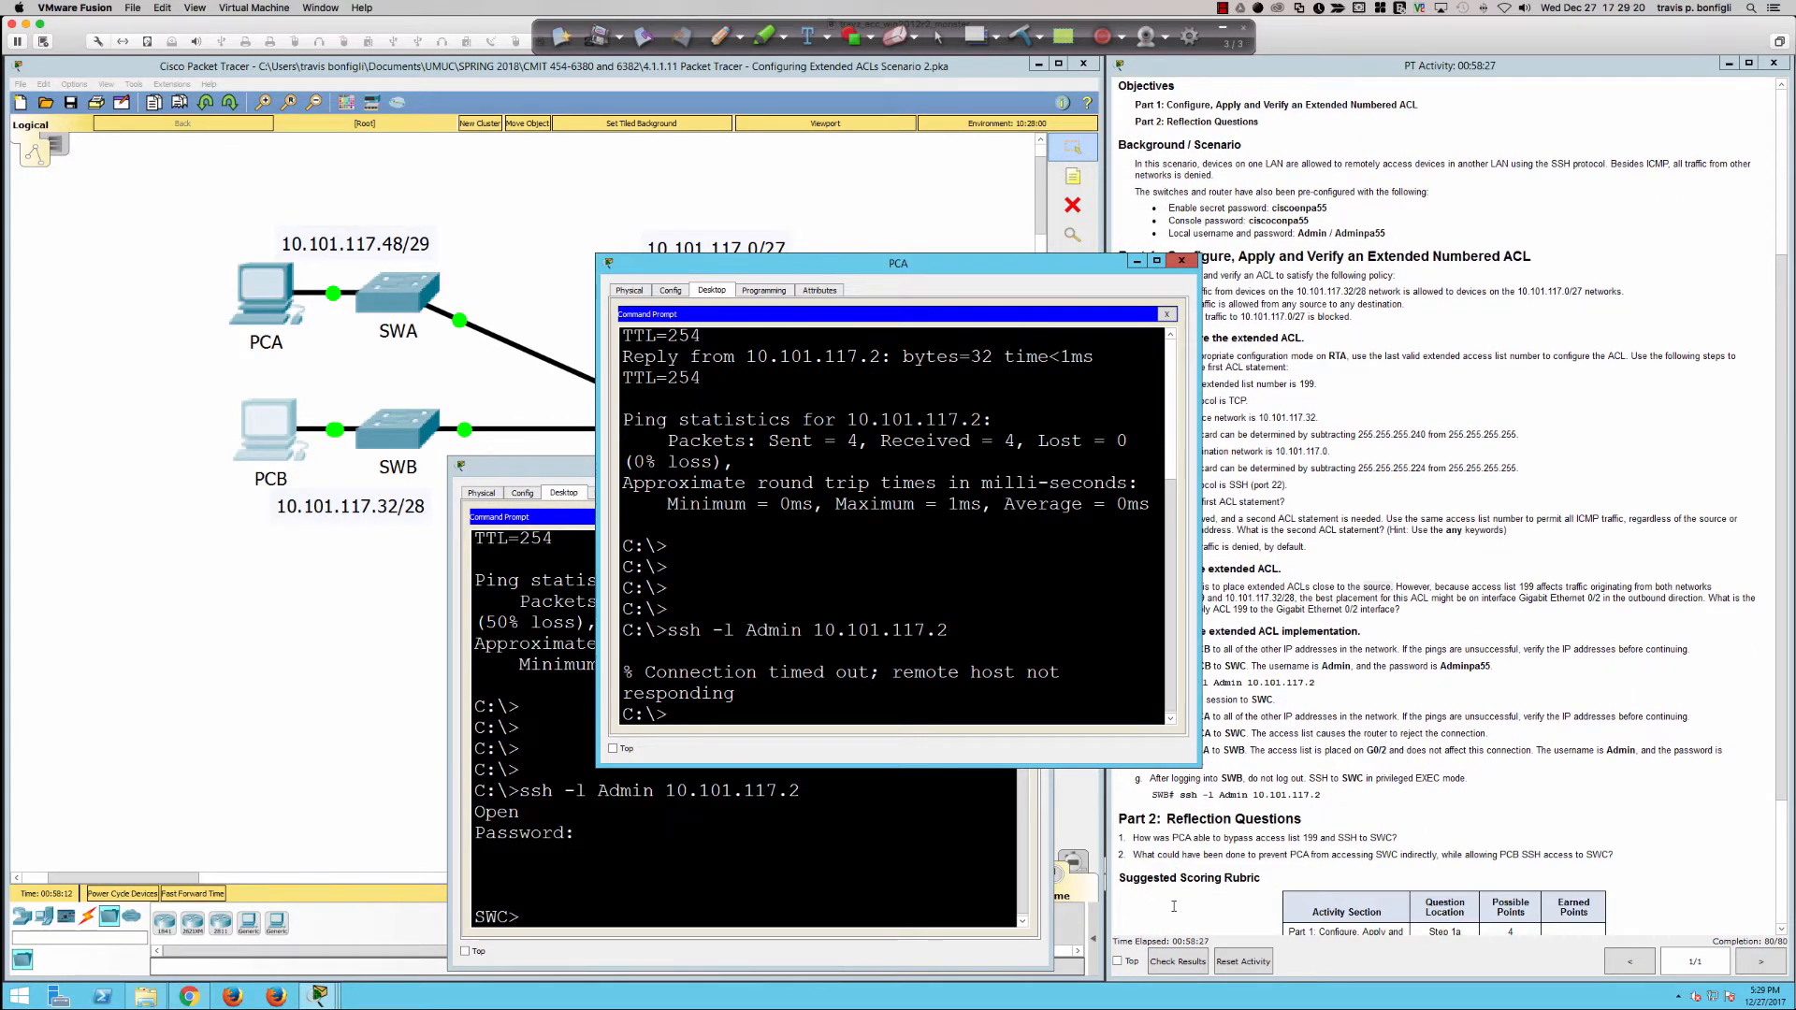
scroll(1173, 905, "up", 1)
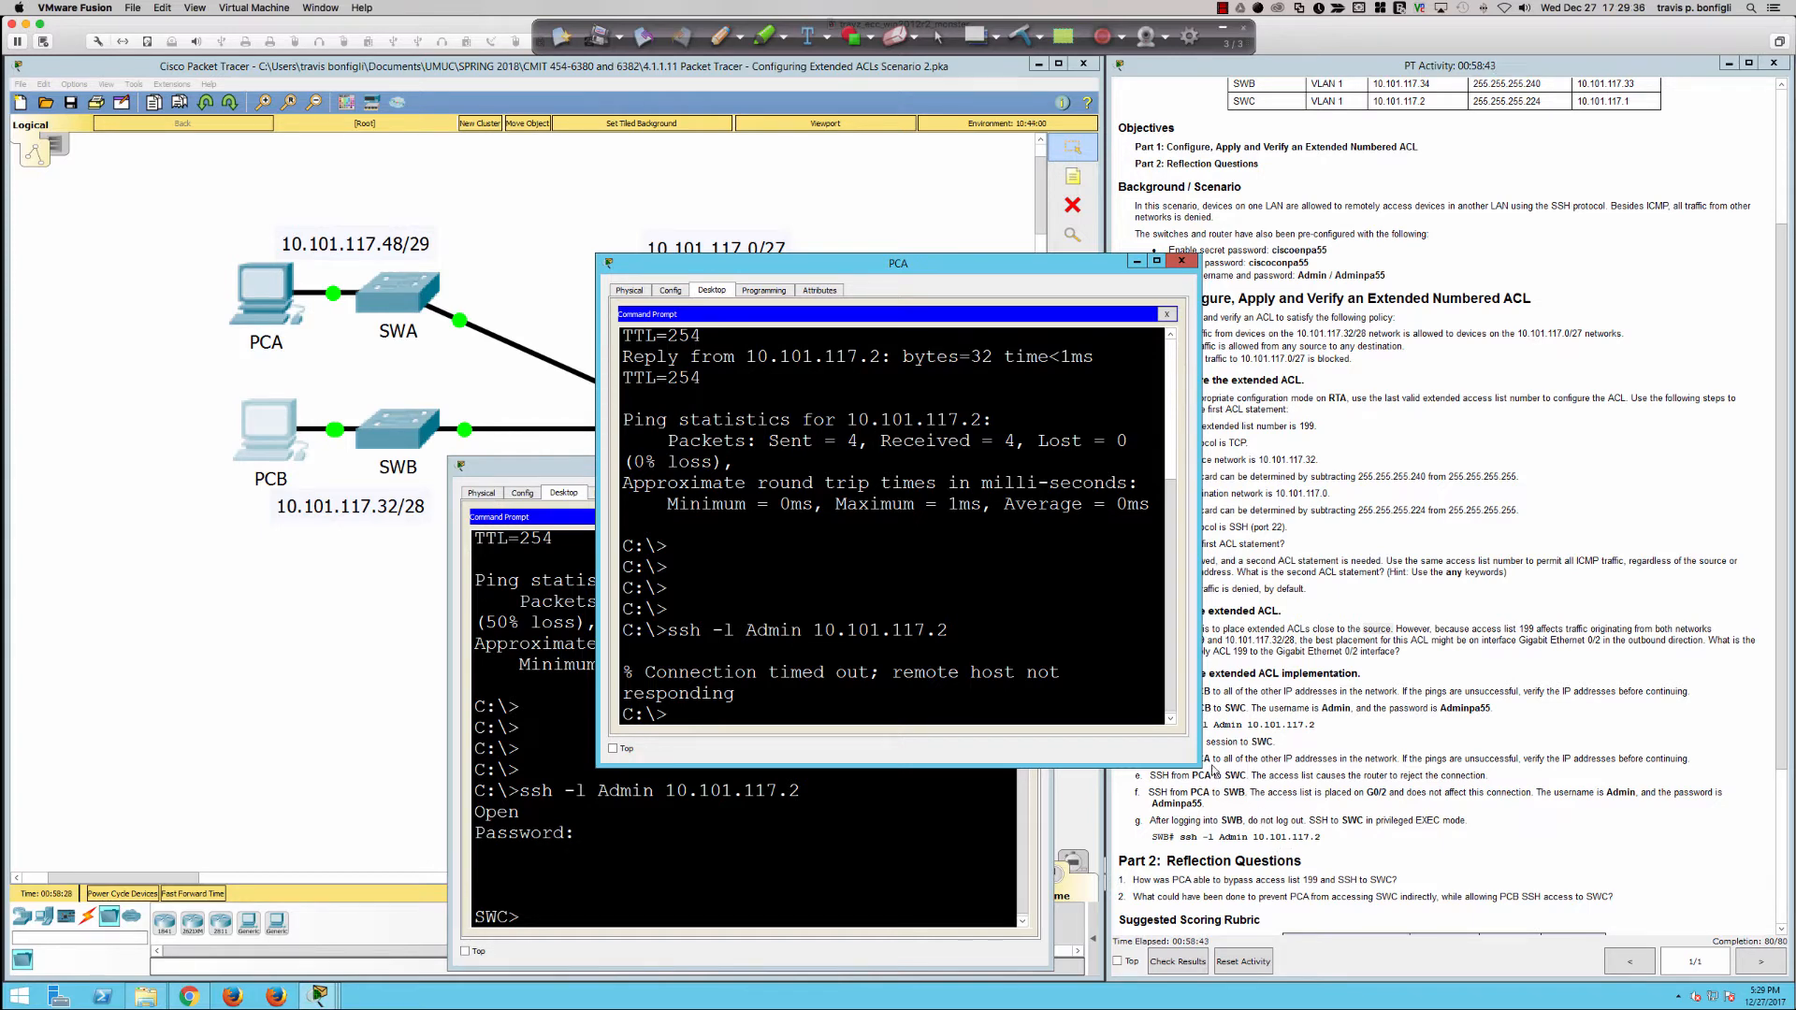
left_click(1216, 775)
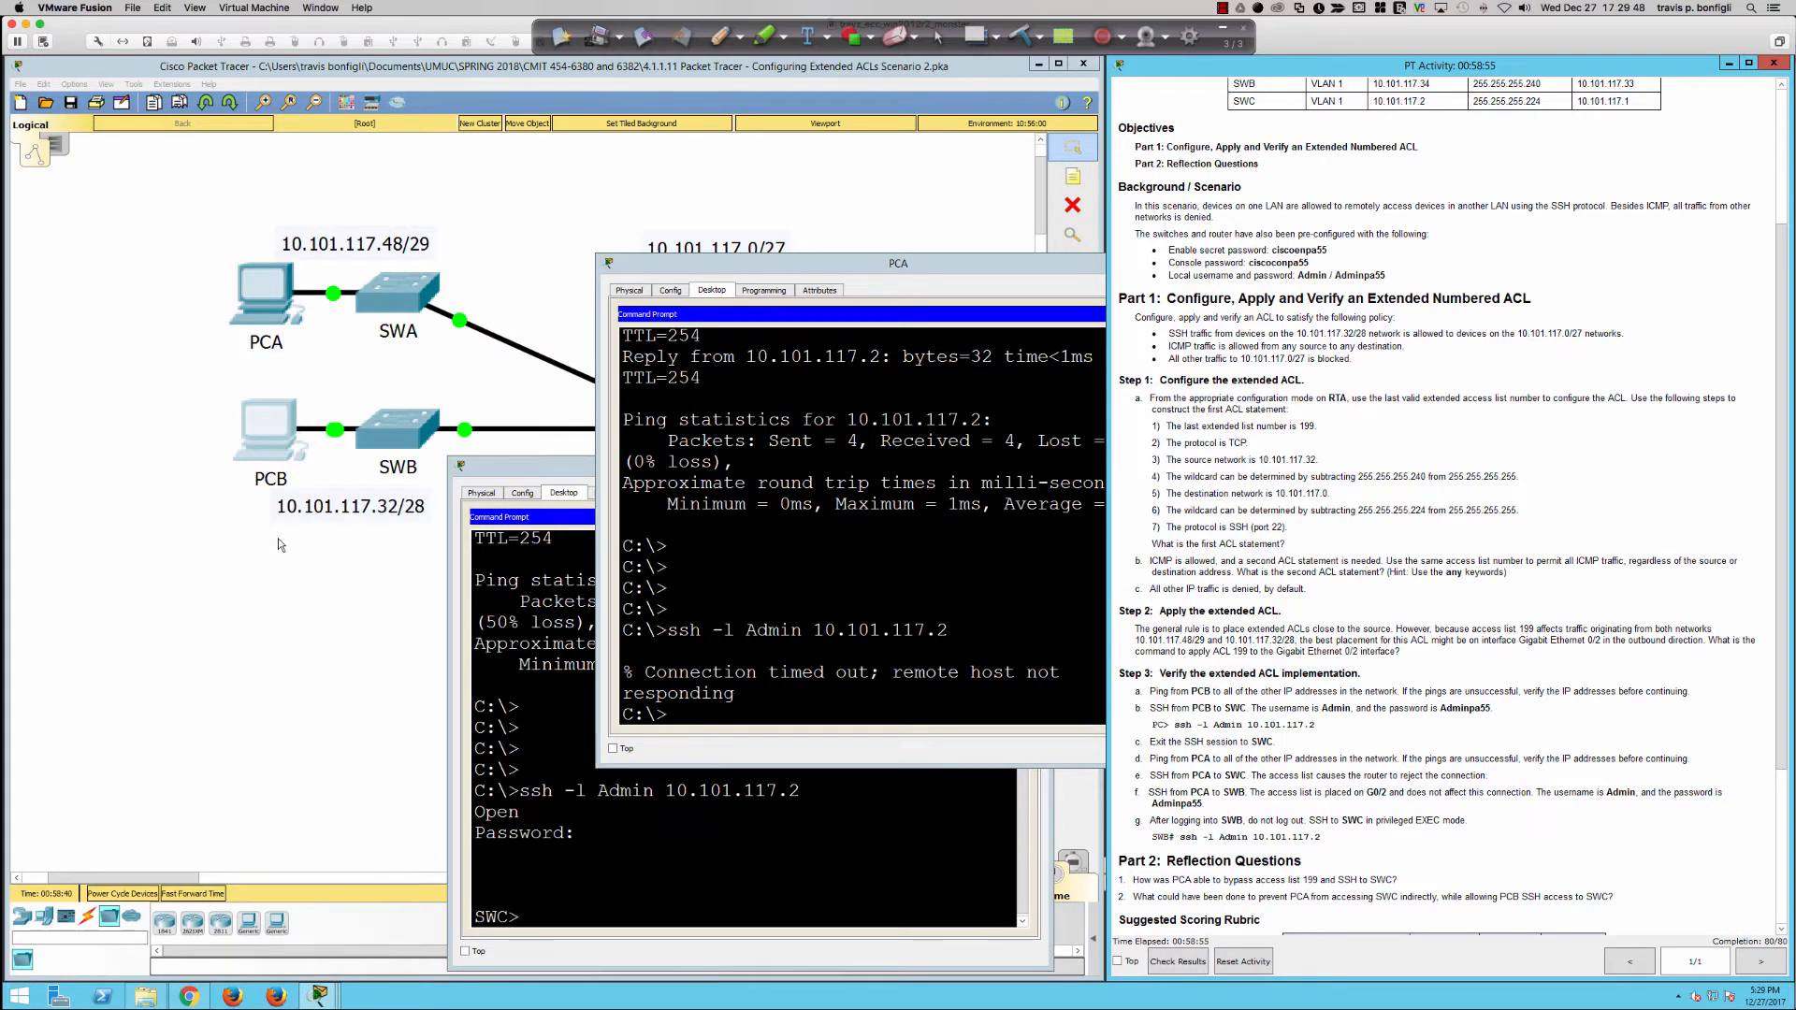
left_click(757, 457)
key("Return")
key("Return")
key("Return")
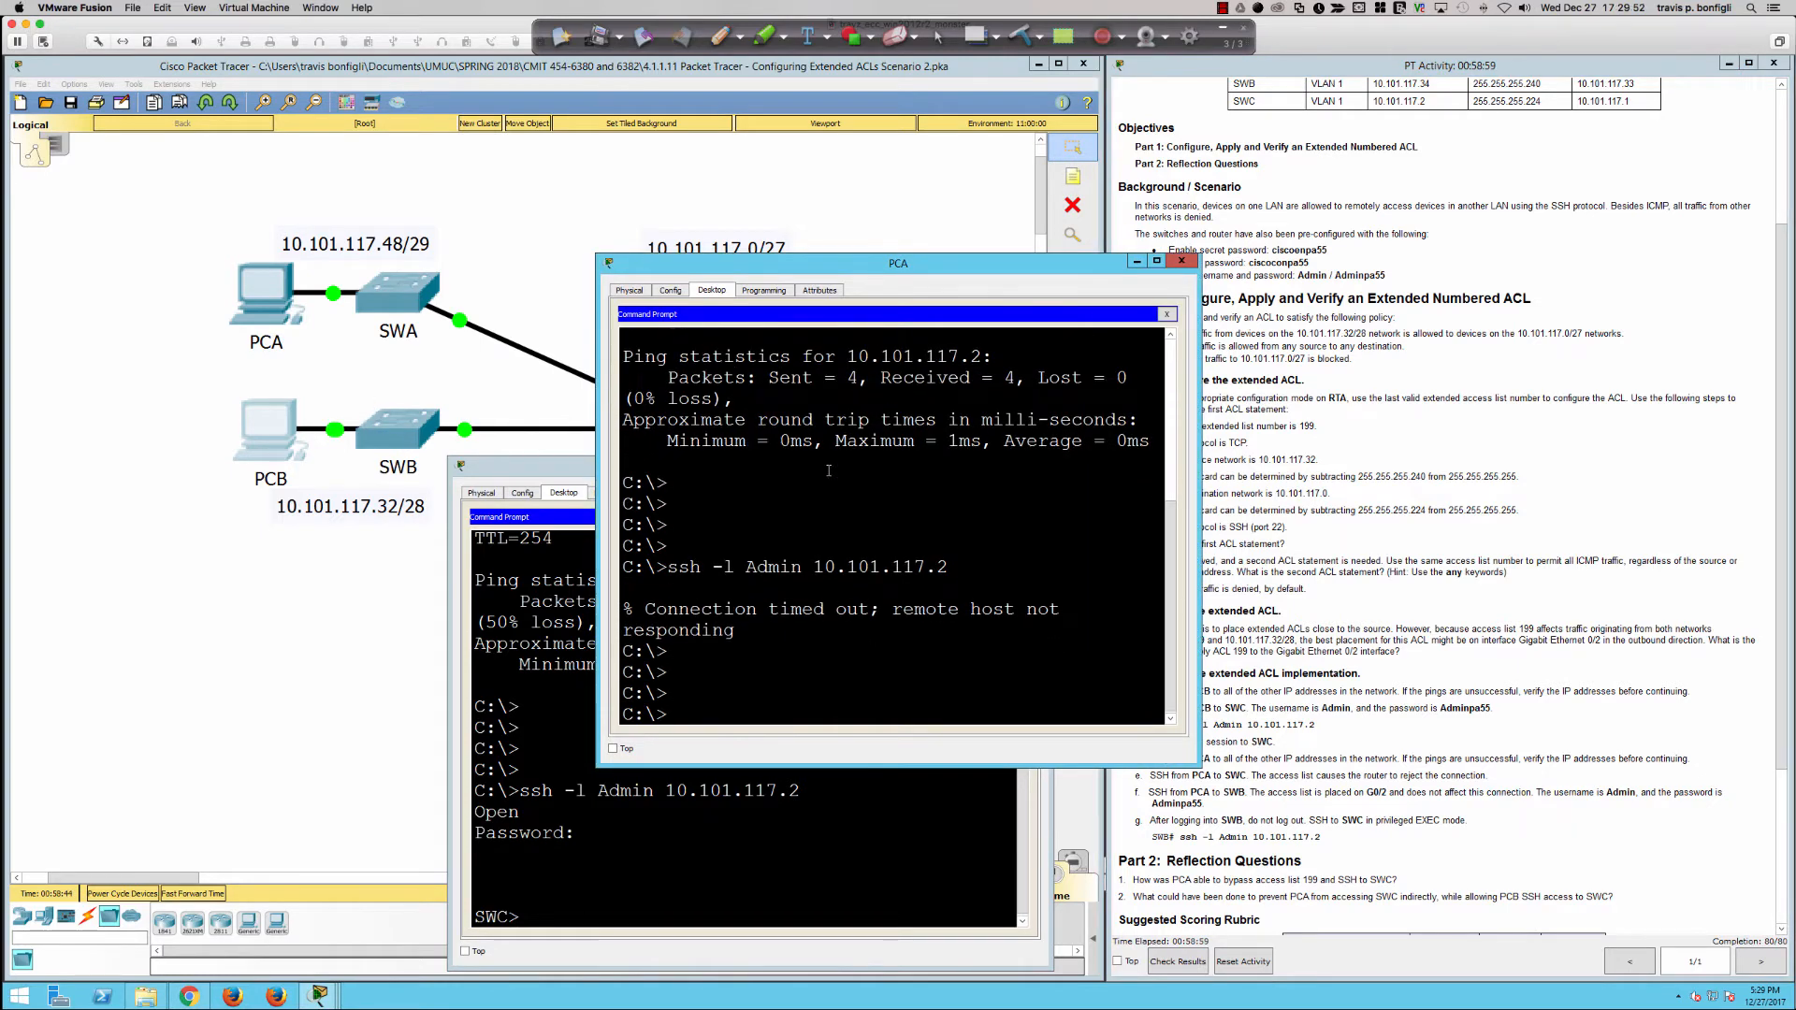
type("ssh -l Admin 10.101.117.34")
key("Return")
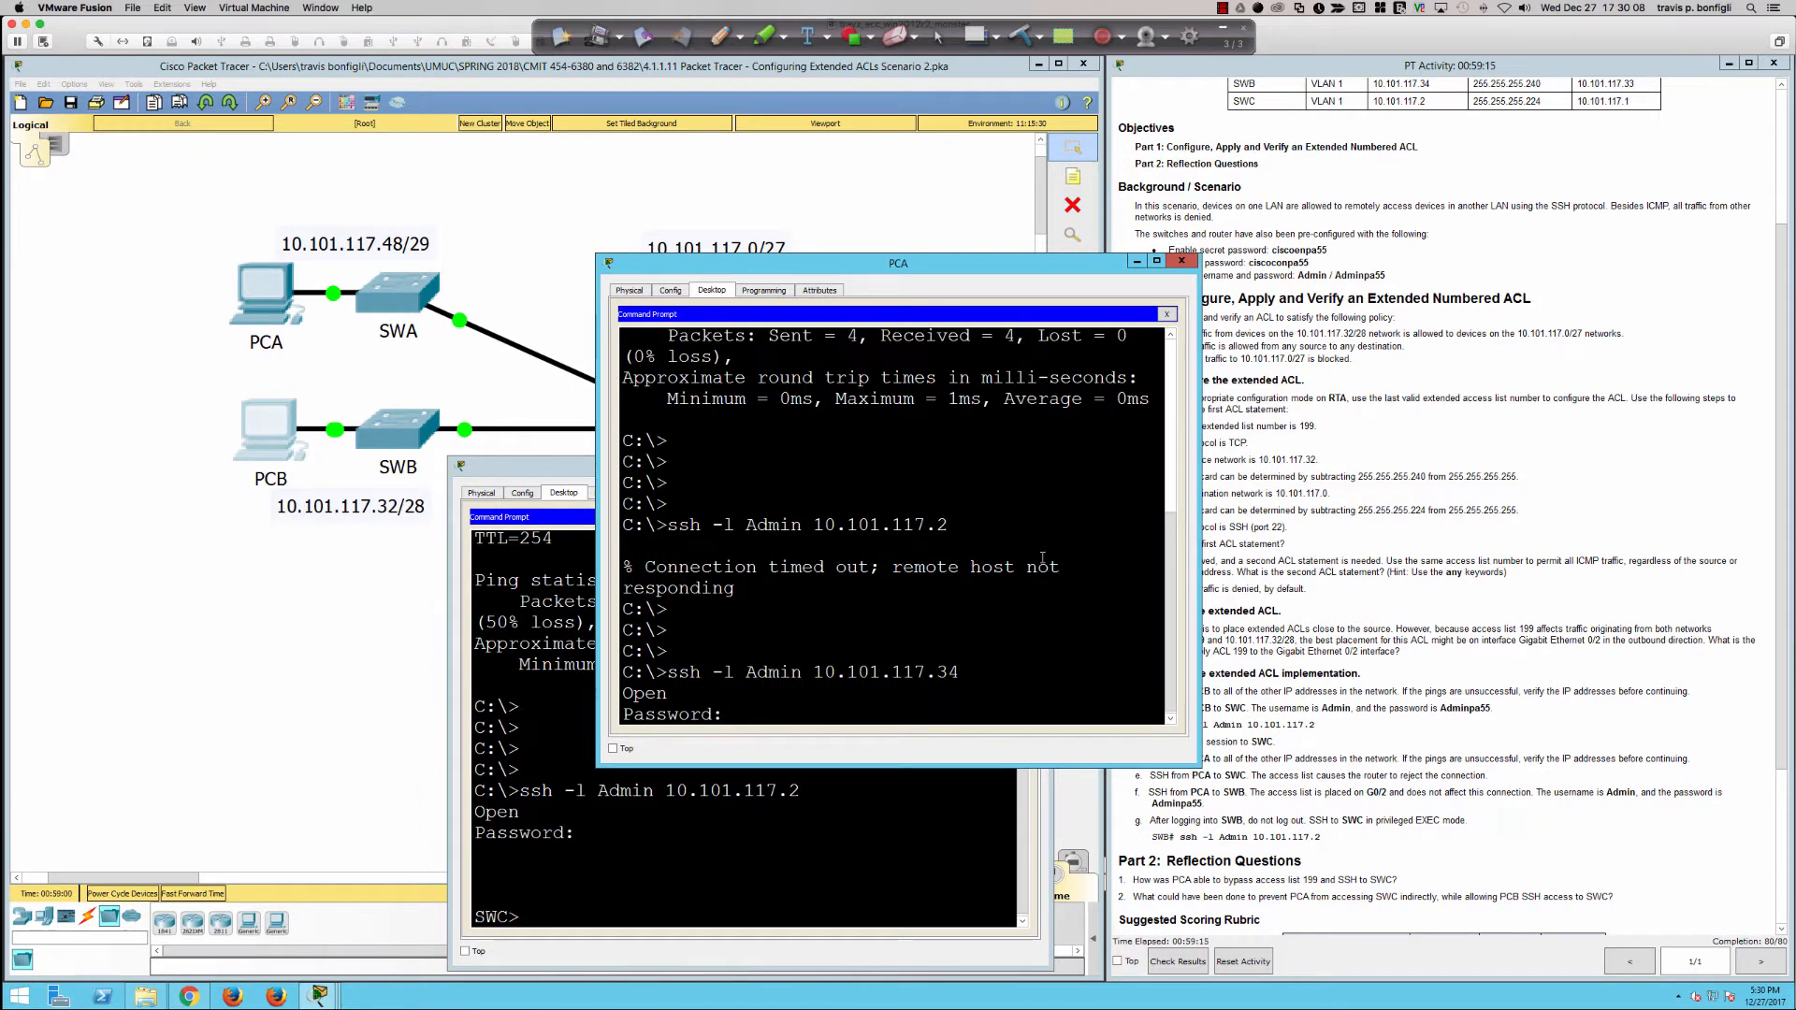
key("Return")
key("Return")
key("Return")
key("Return")
key("Return")
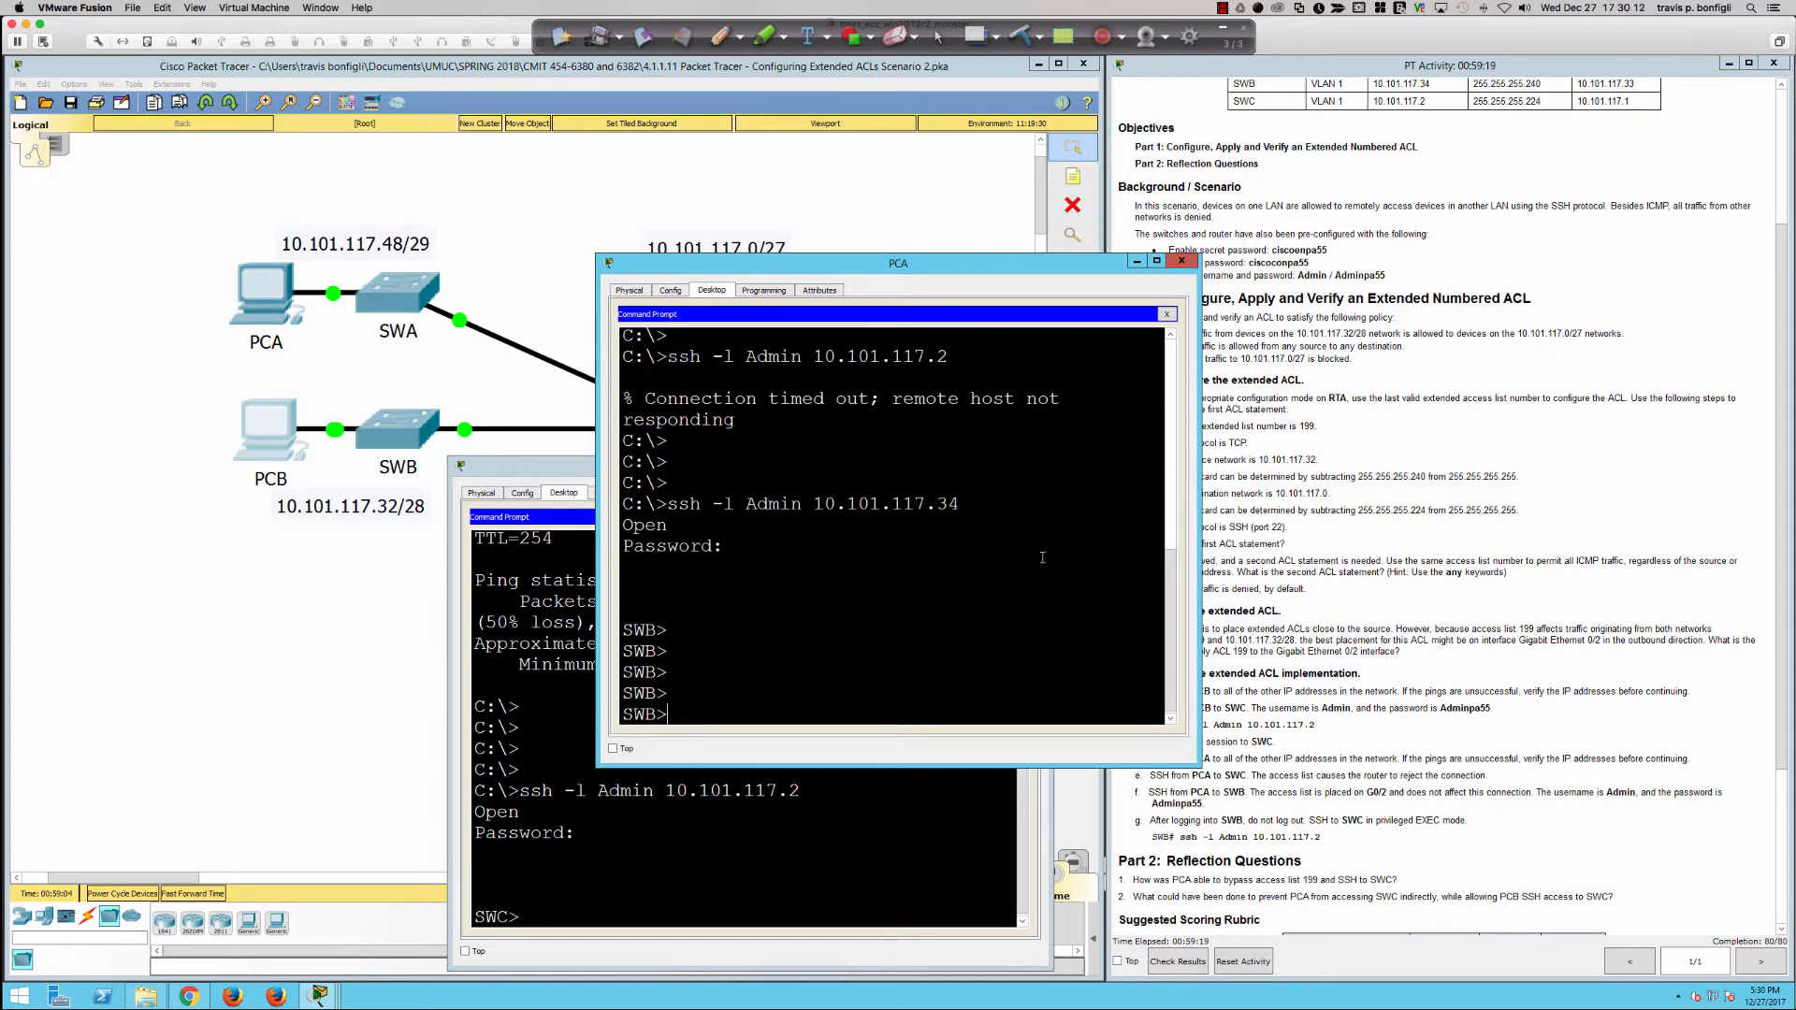
Step: Enter privileged EXEC mode on SWB with enable and supply the enable secret password
type("en")
key("Tab")
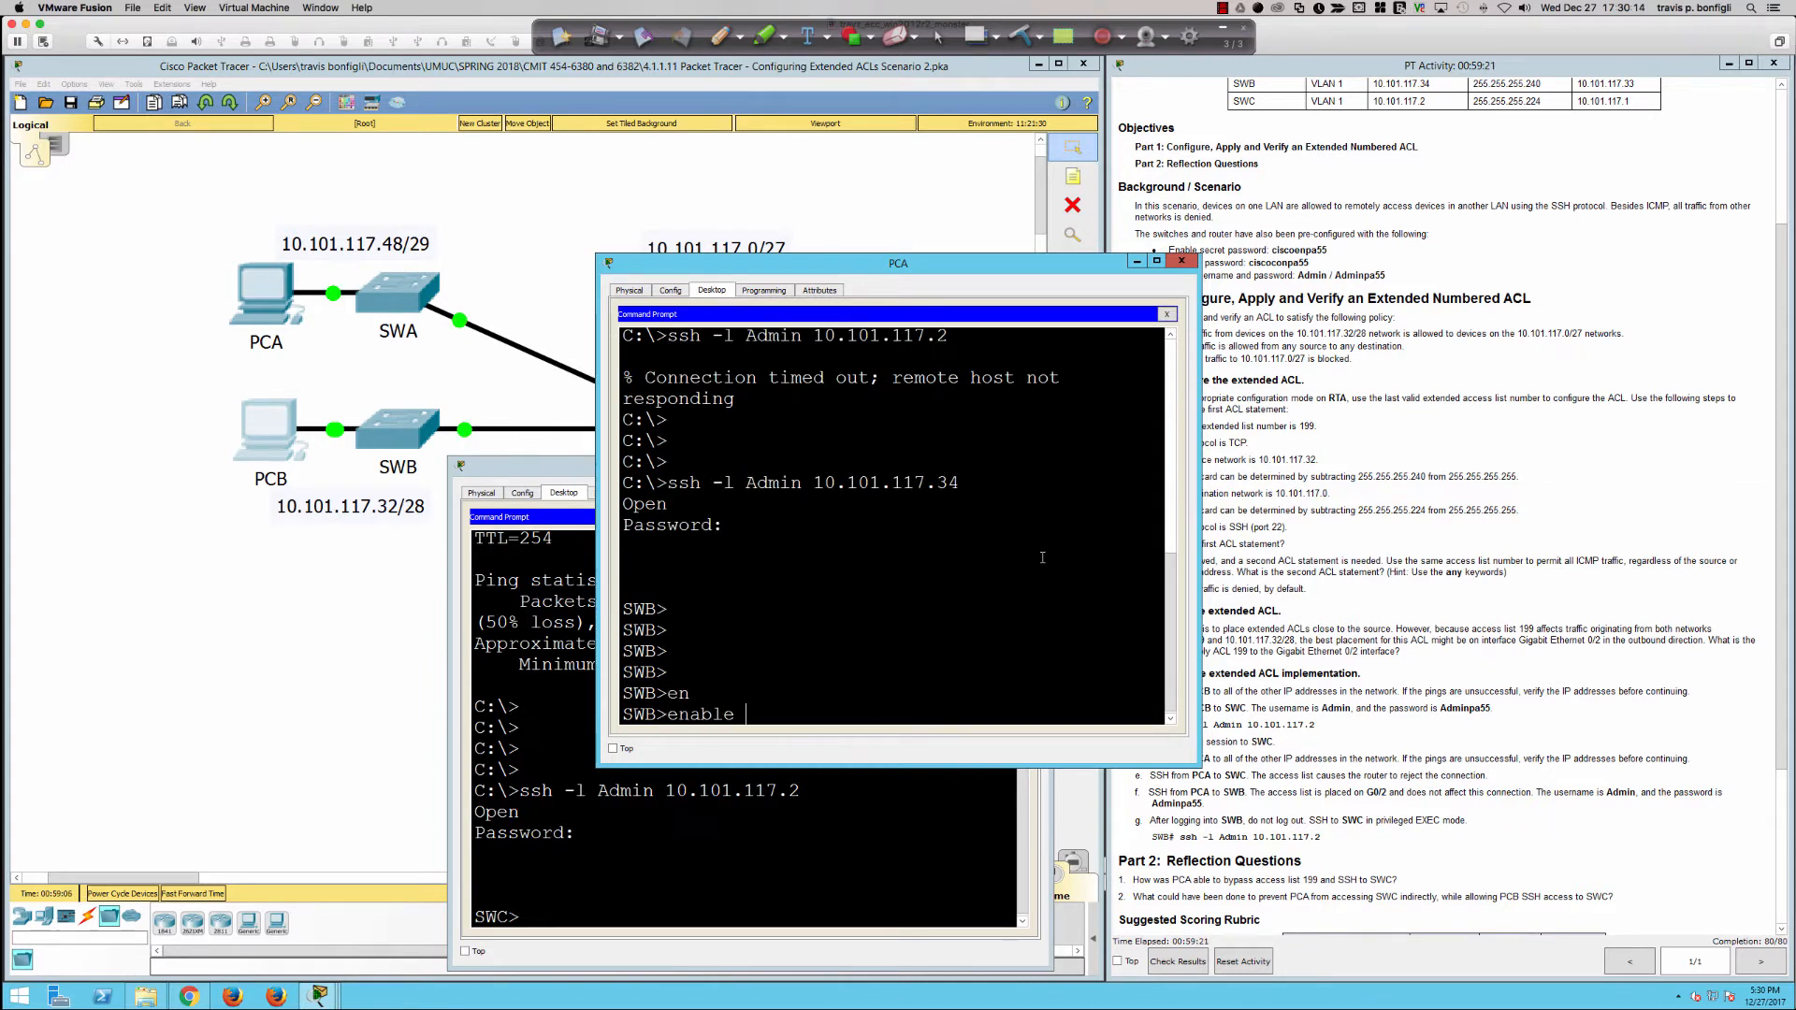
key("Return")
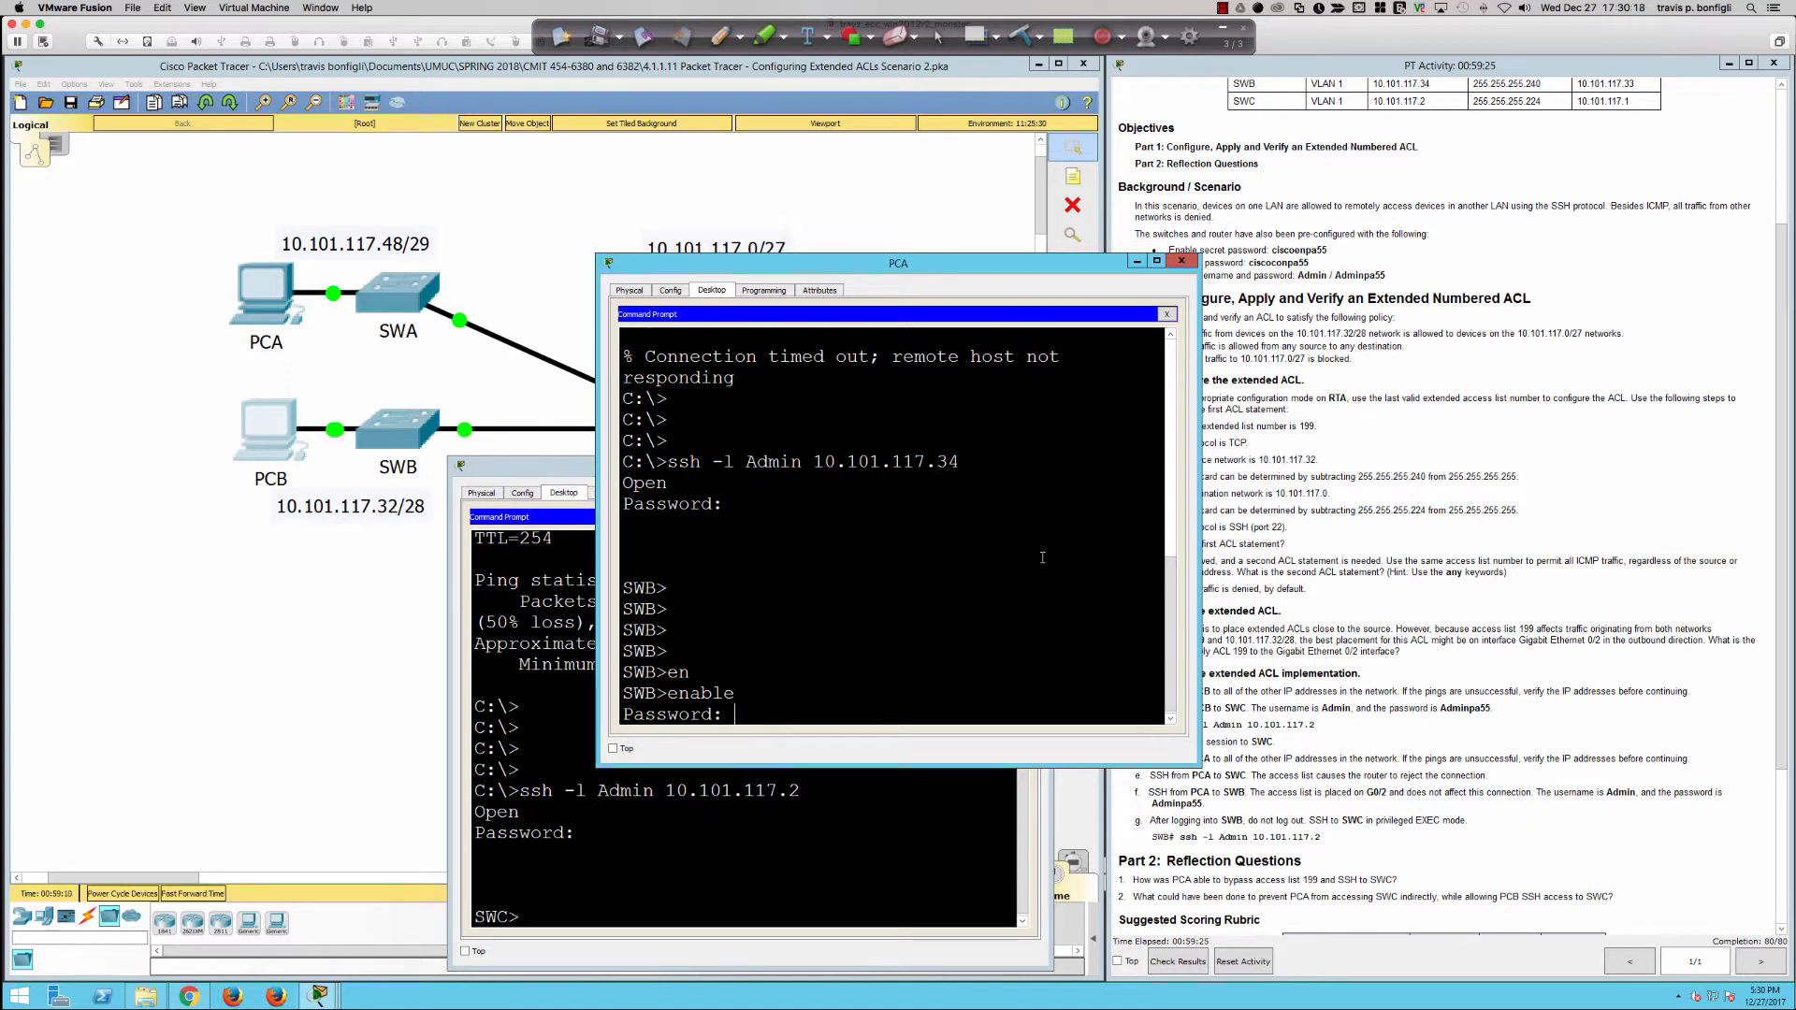
key("Return")
key("Return")
key("Return")
key("Return")
key("Return")
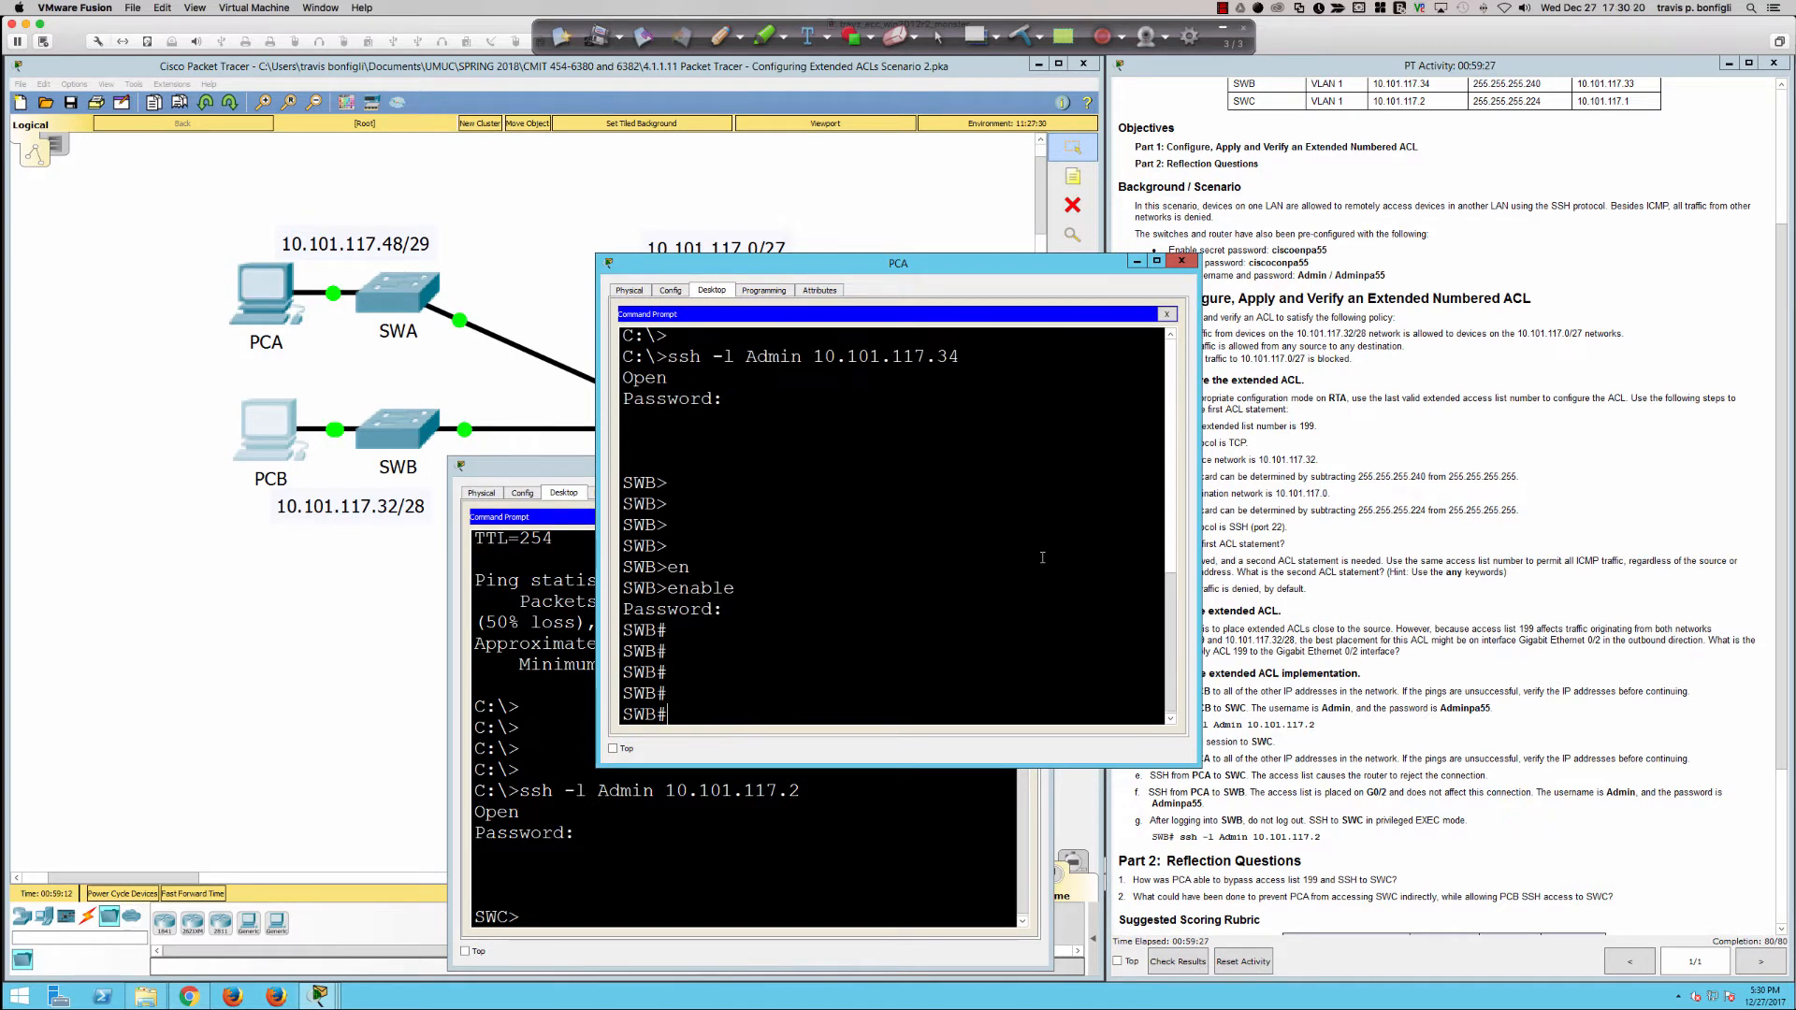
Step: Display SWB's interface summary with sh ip int bri, page through all interfaces, and highlight the Vlan1 IP address
type("sh ip int br")
key("Return")
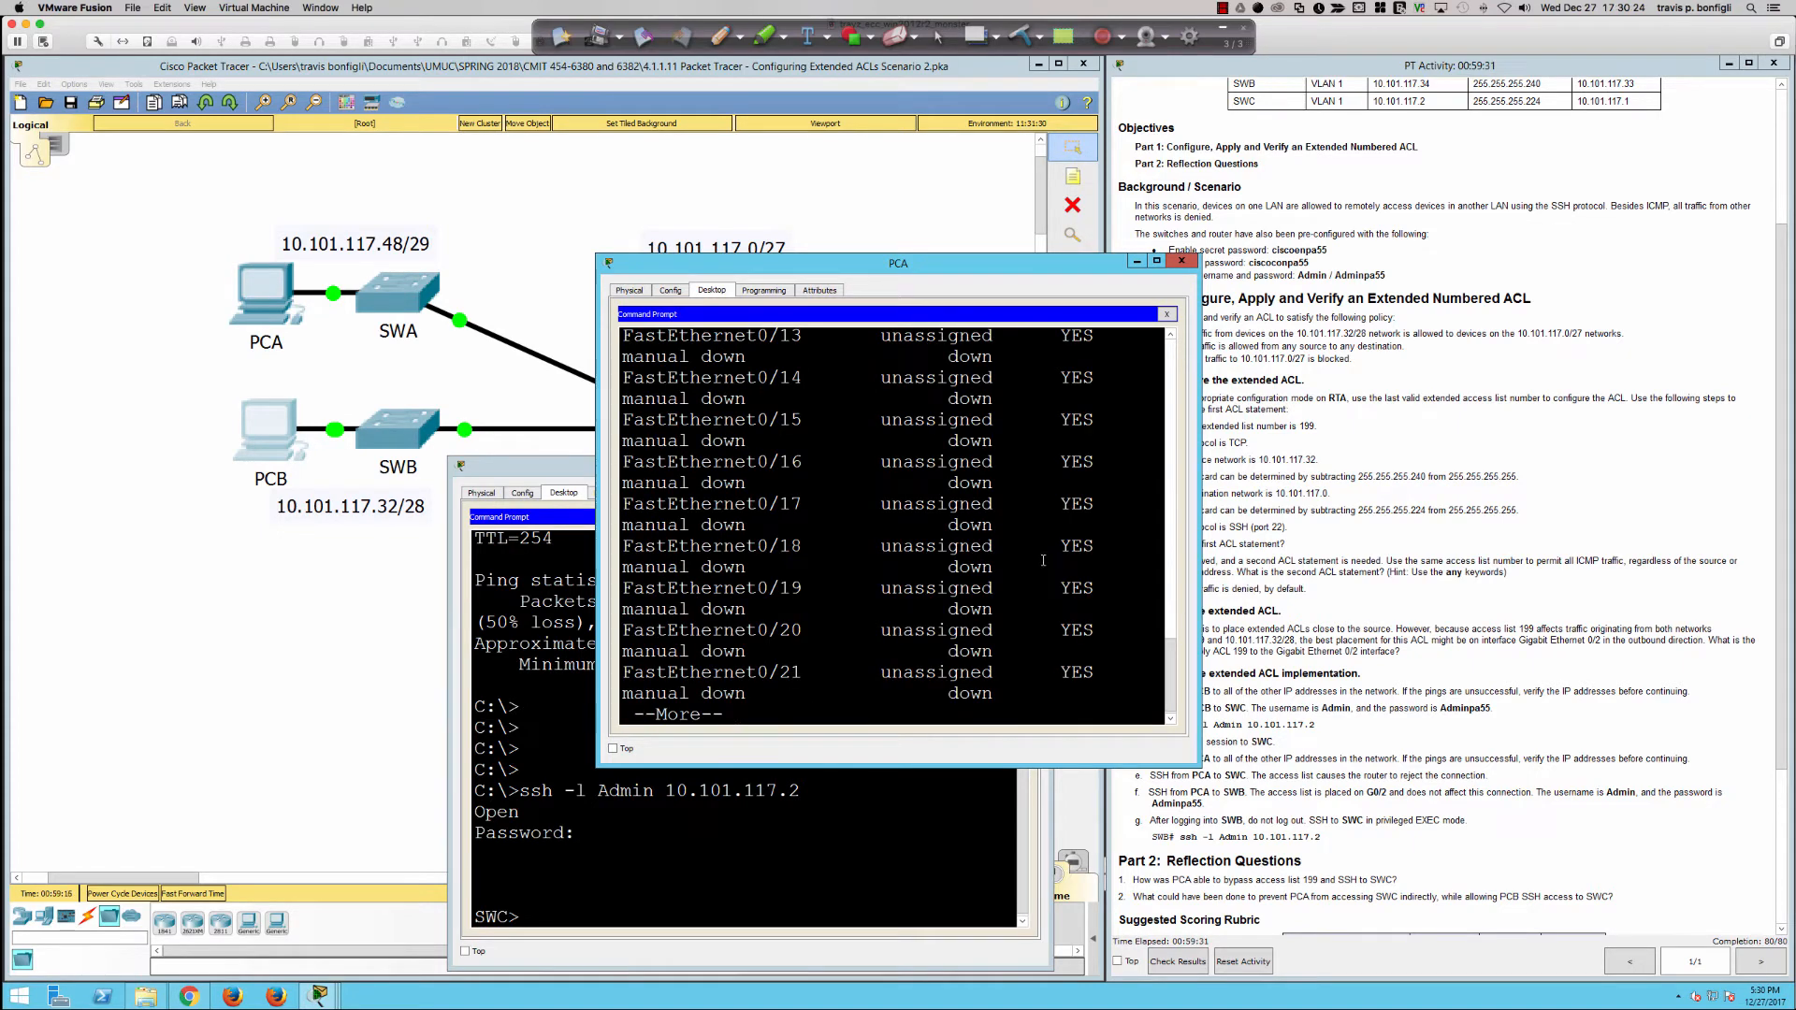
scroll(1042, 559, "up", 5)
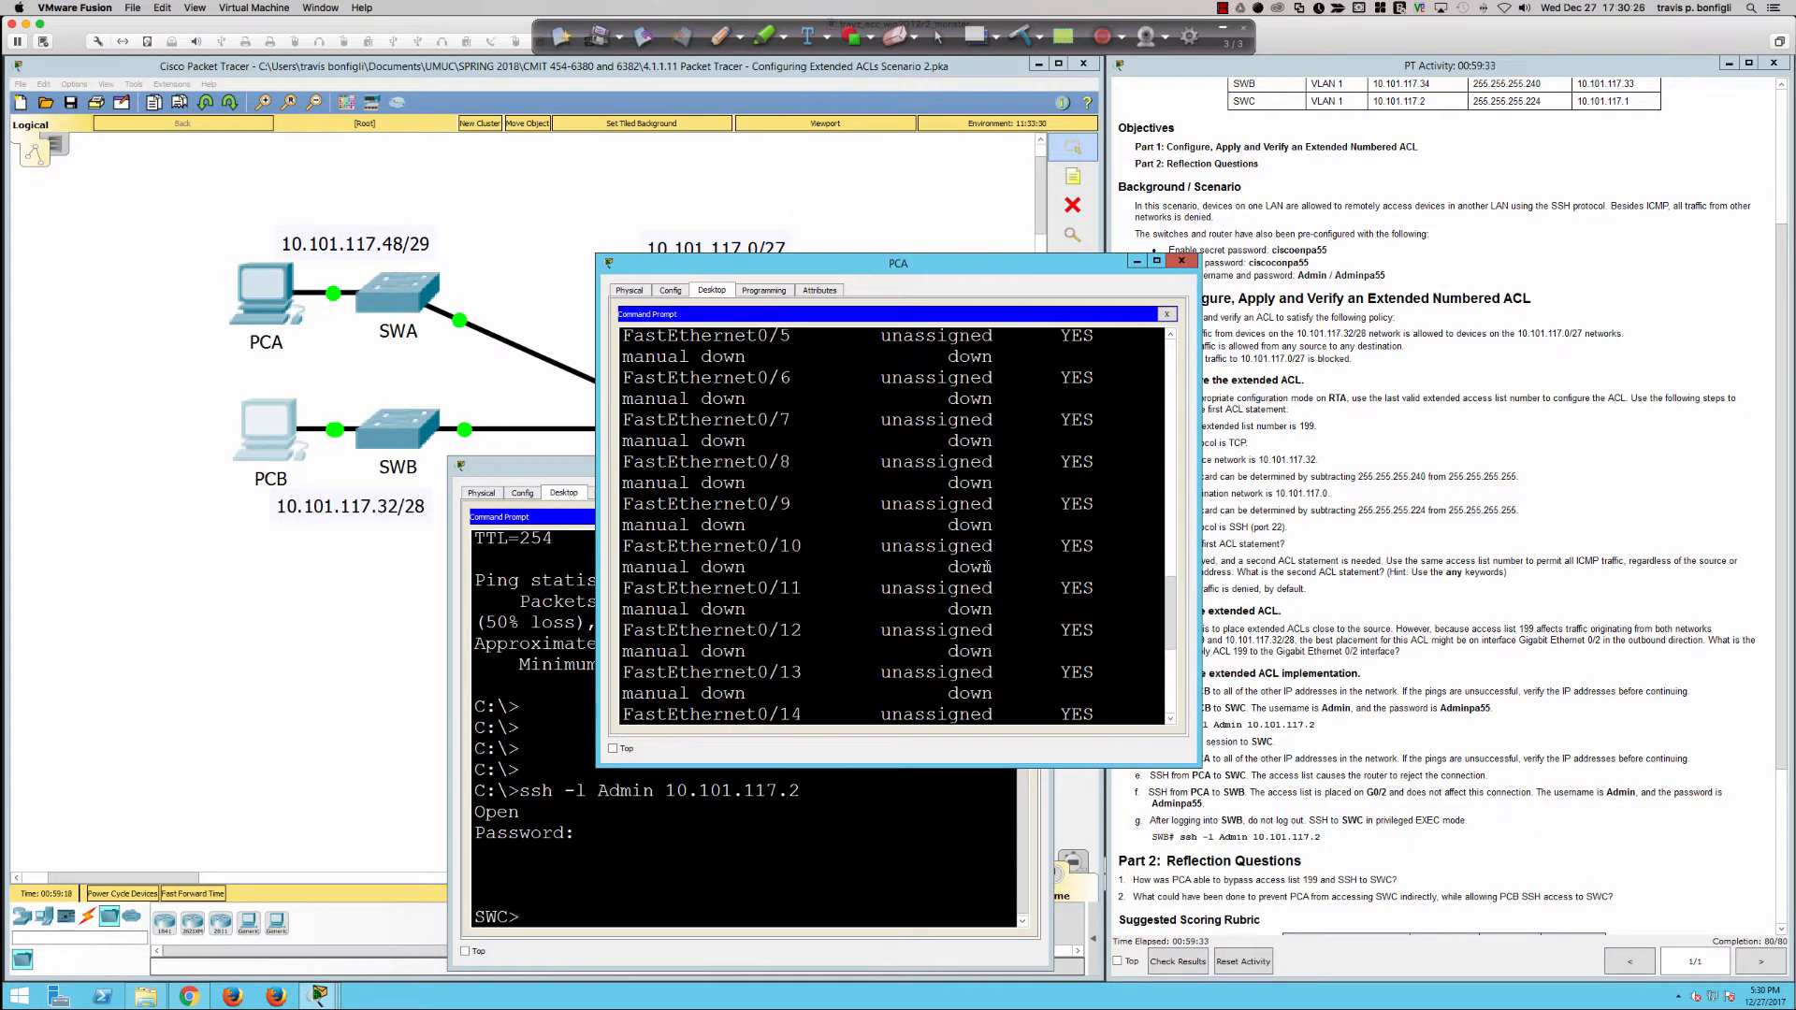
scroll(987, 566, "up", 5)
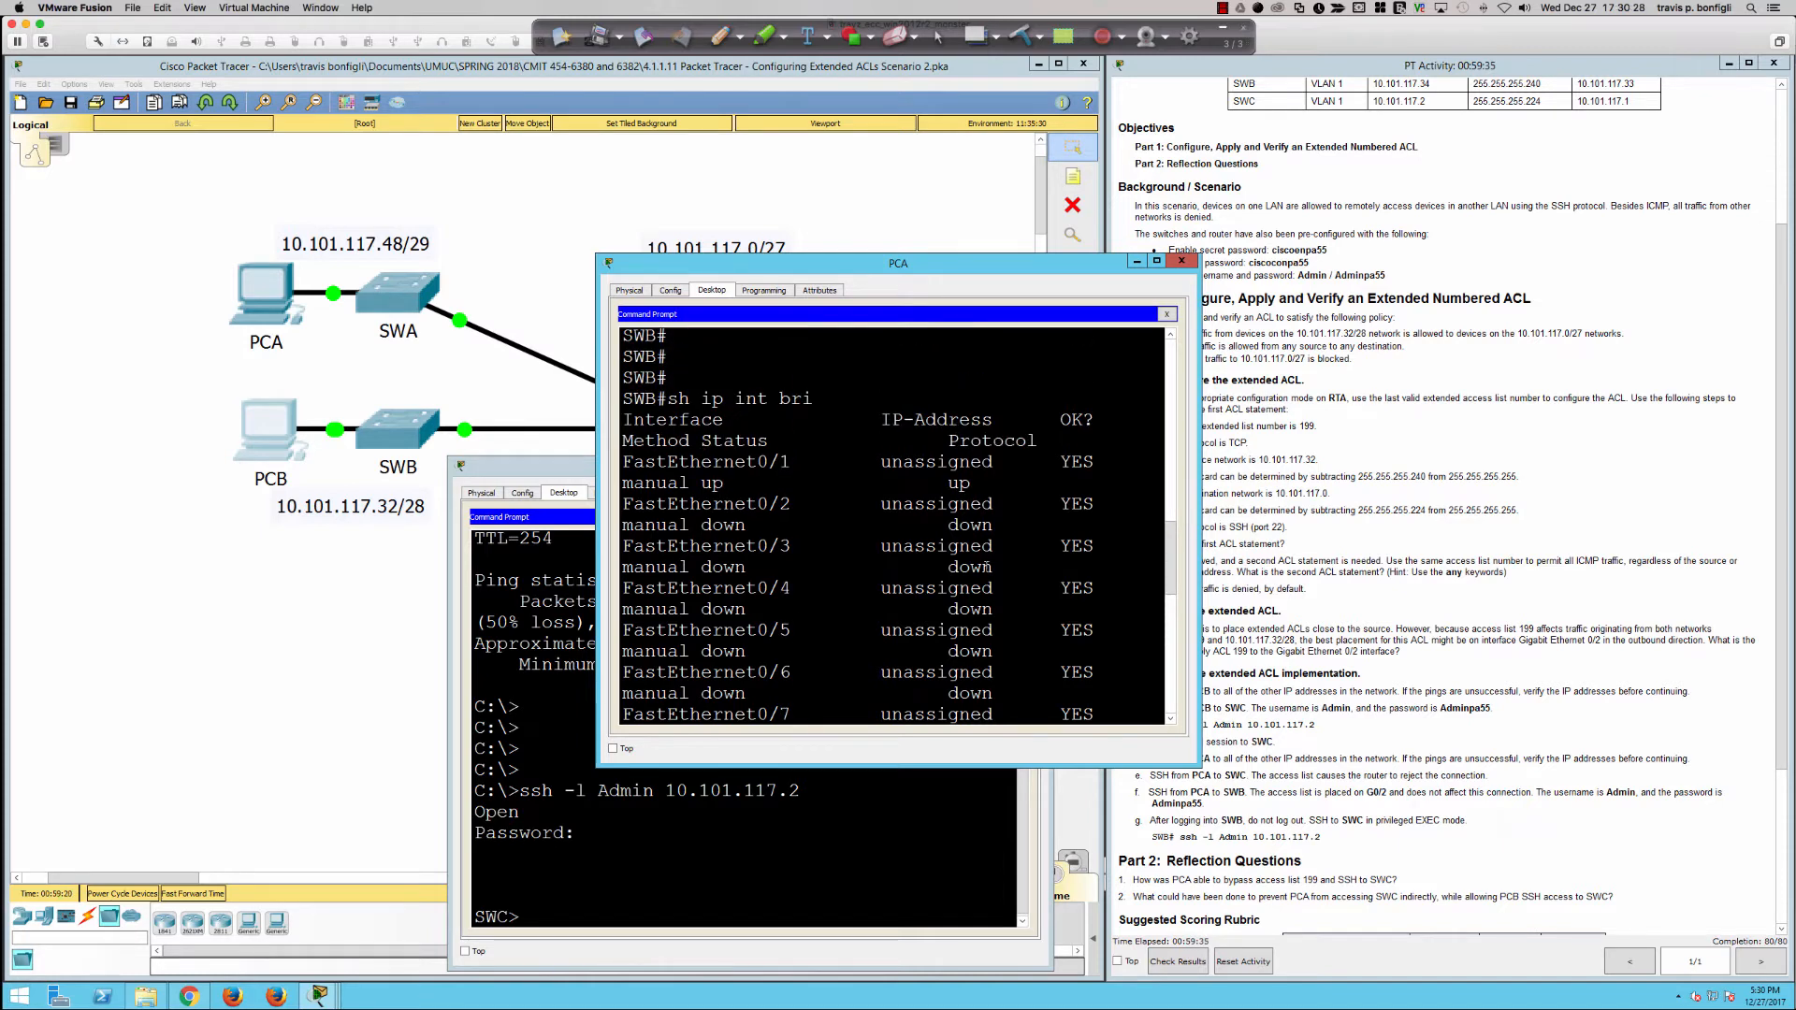
scroll(987, 566, "down", 10)
key("space")
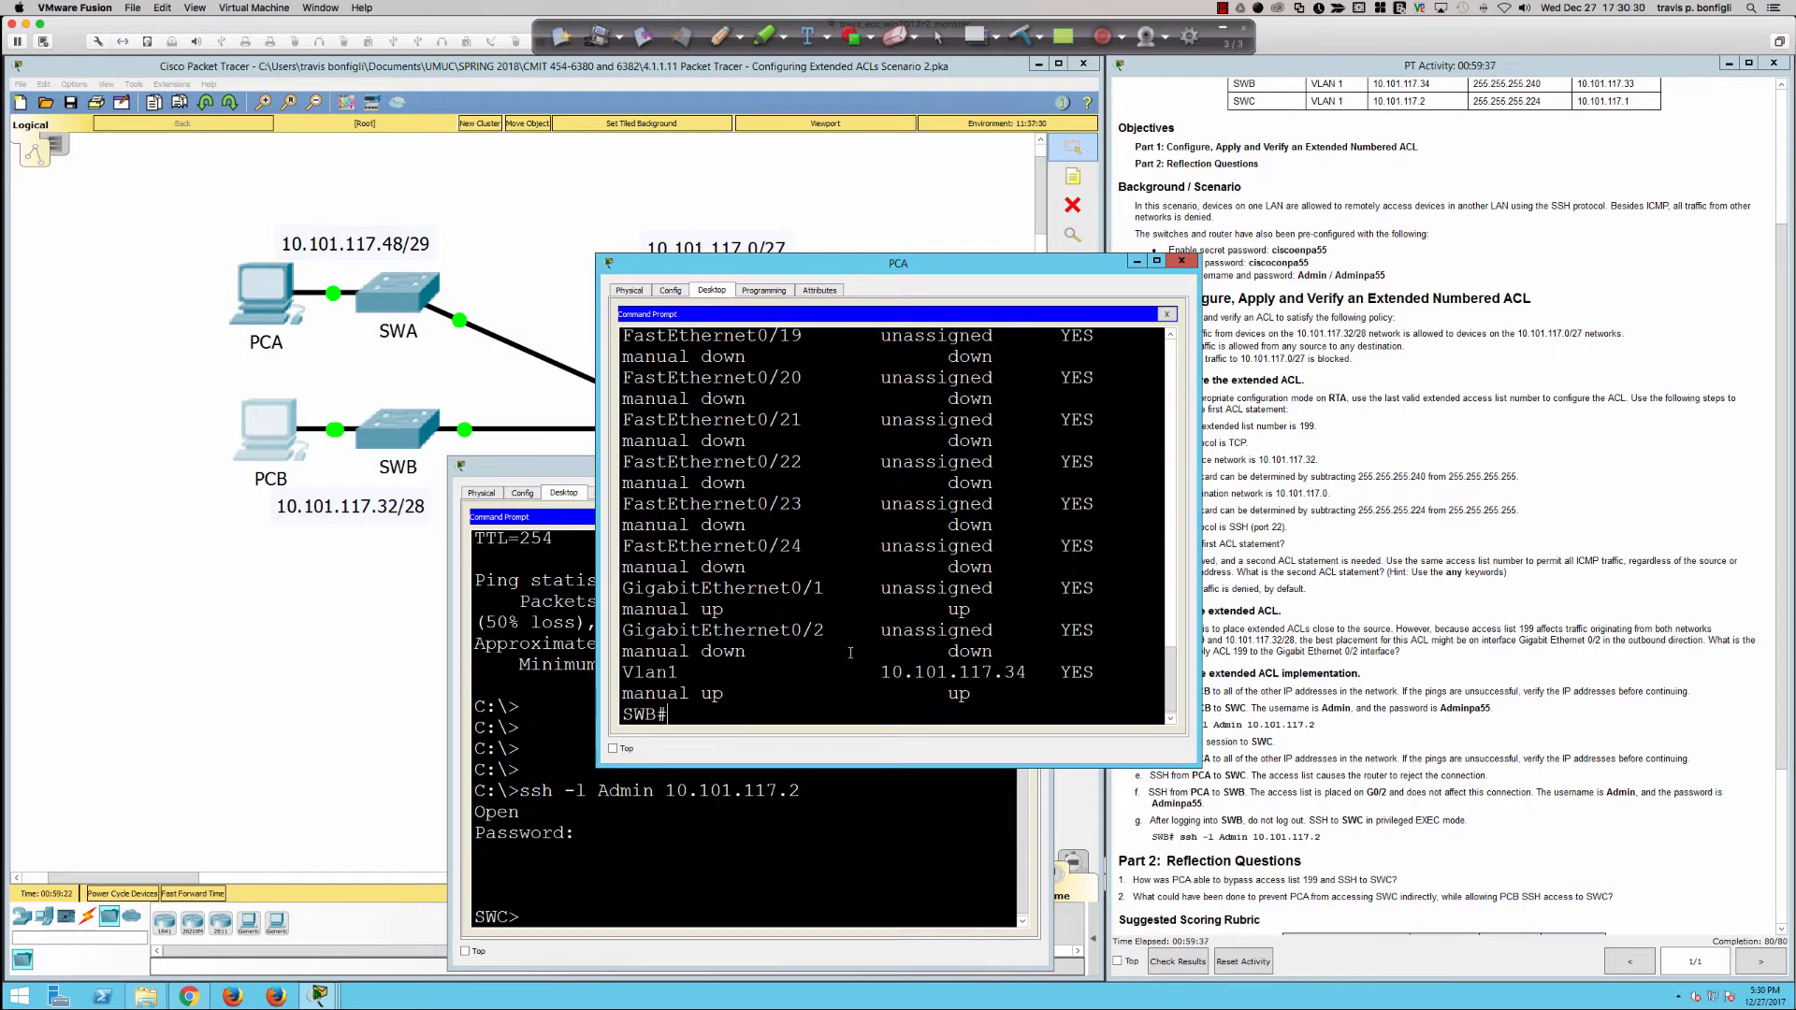
left_click_drag(880, 674, 1027, 672)
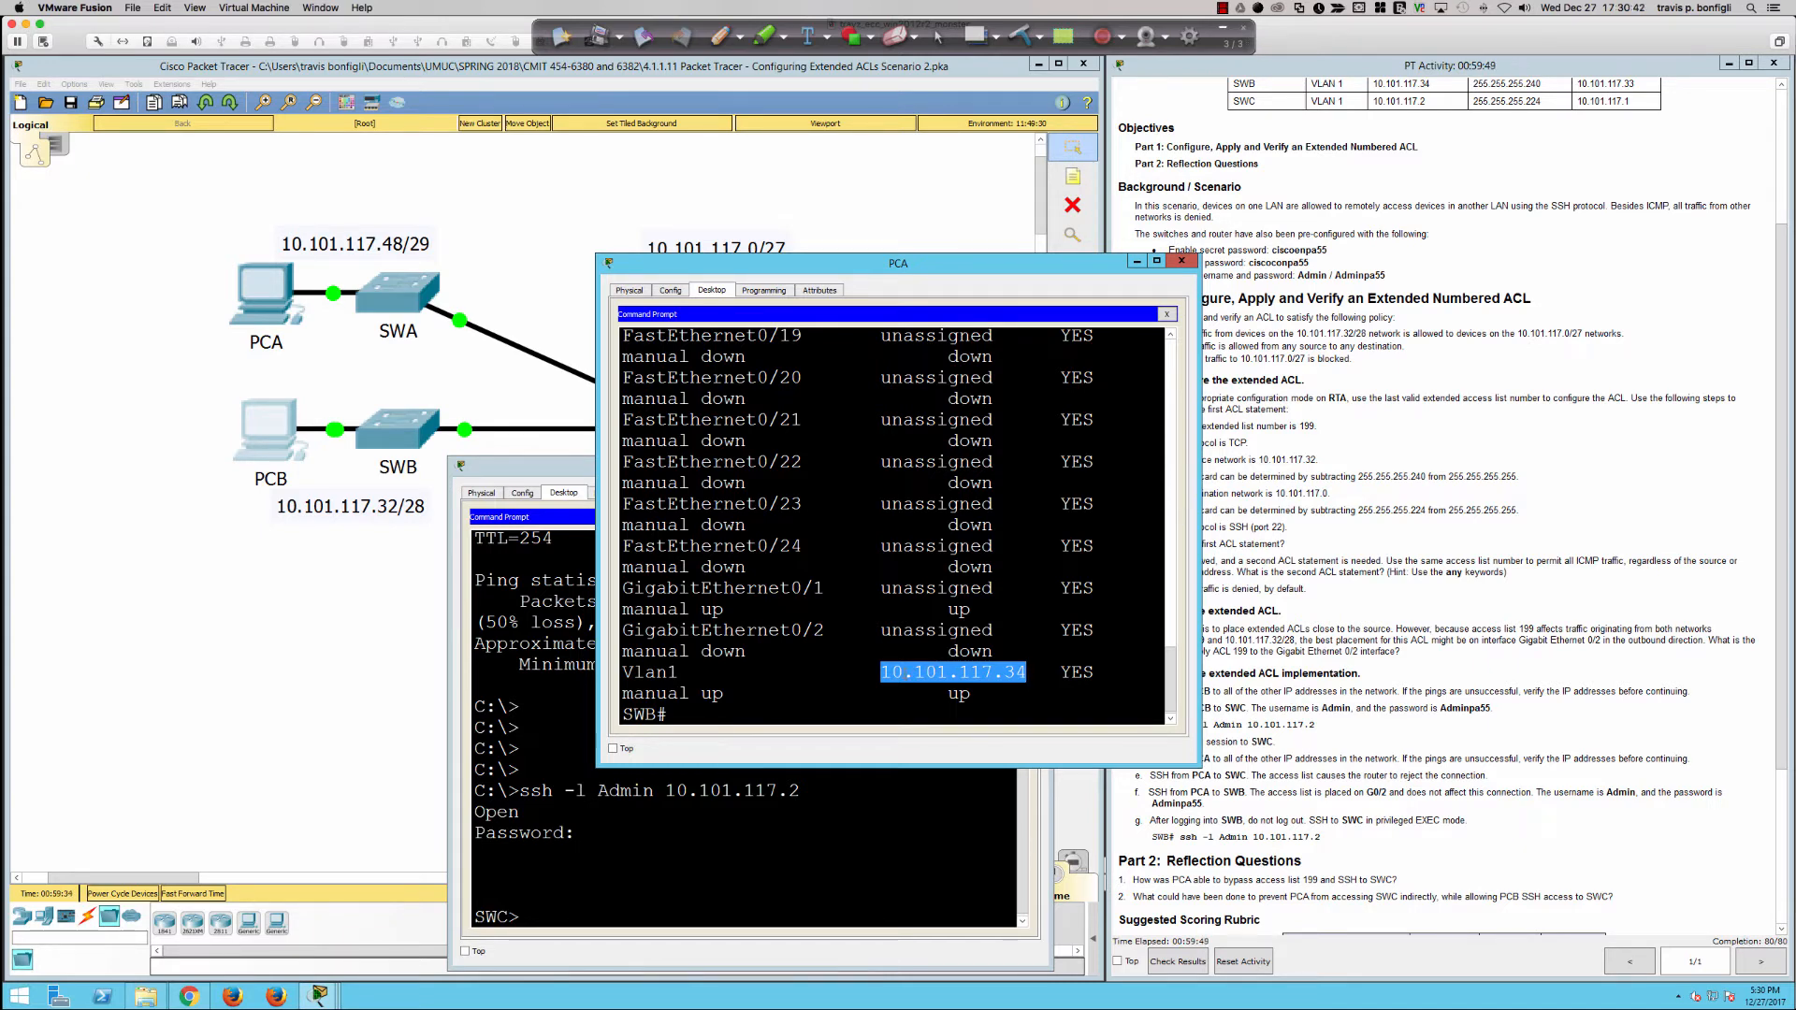
Step: Display SWB's running configuration with sh run and page down to the Vlan1 and default gateway settings
type("sh run")
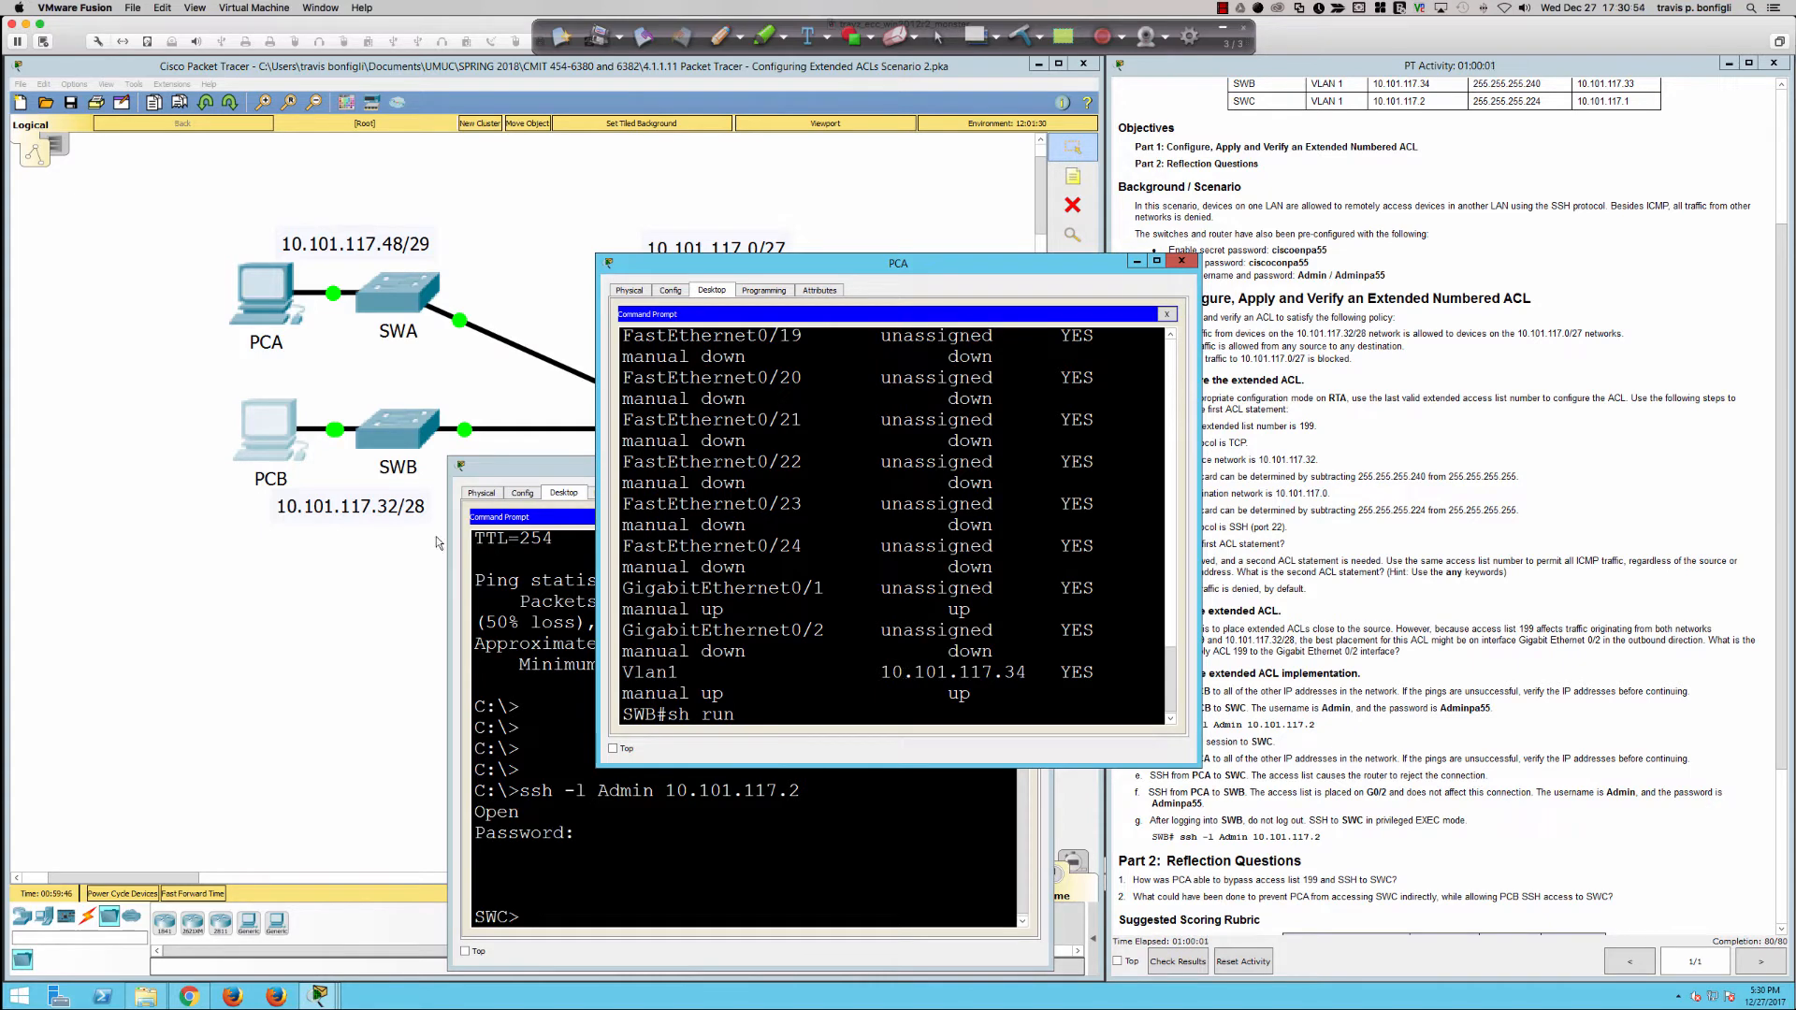
left_click(517, 452)
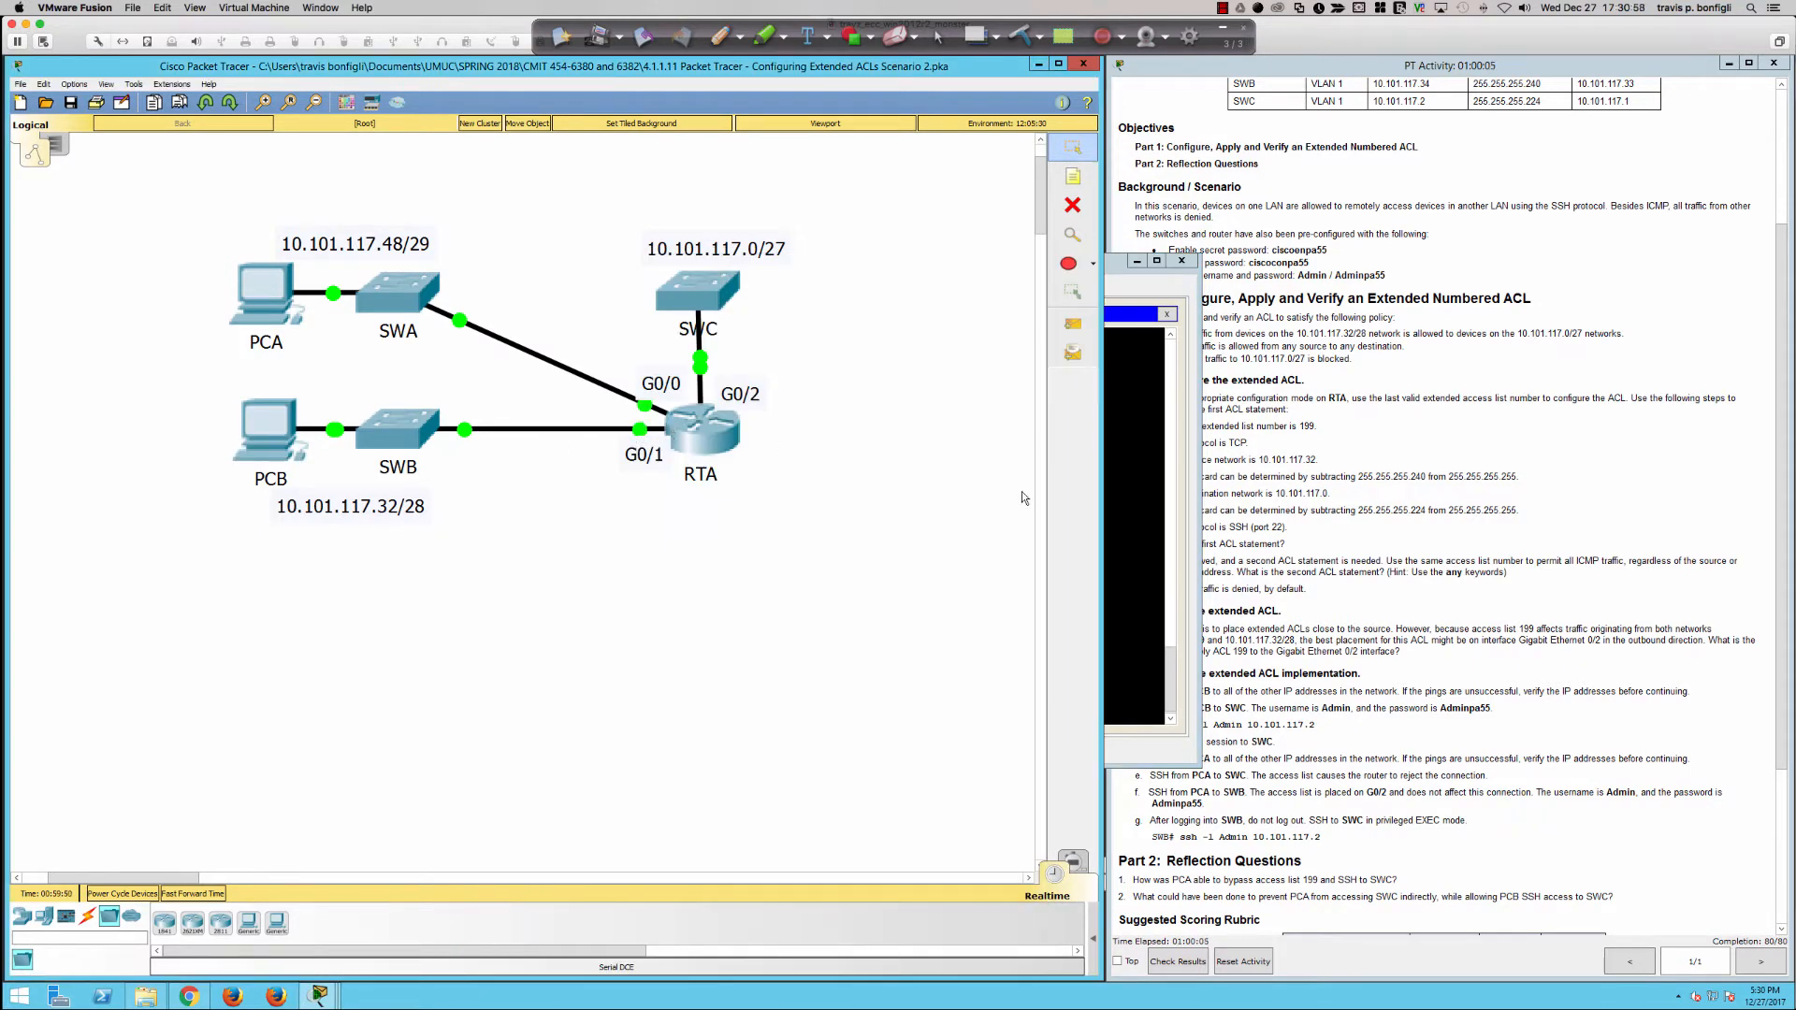
left_click(1126, 520)
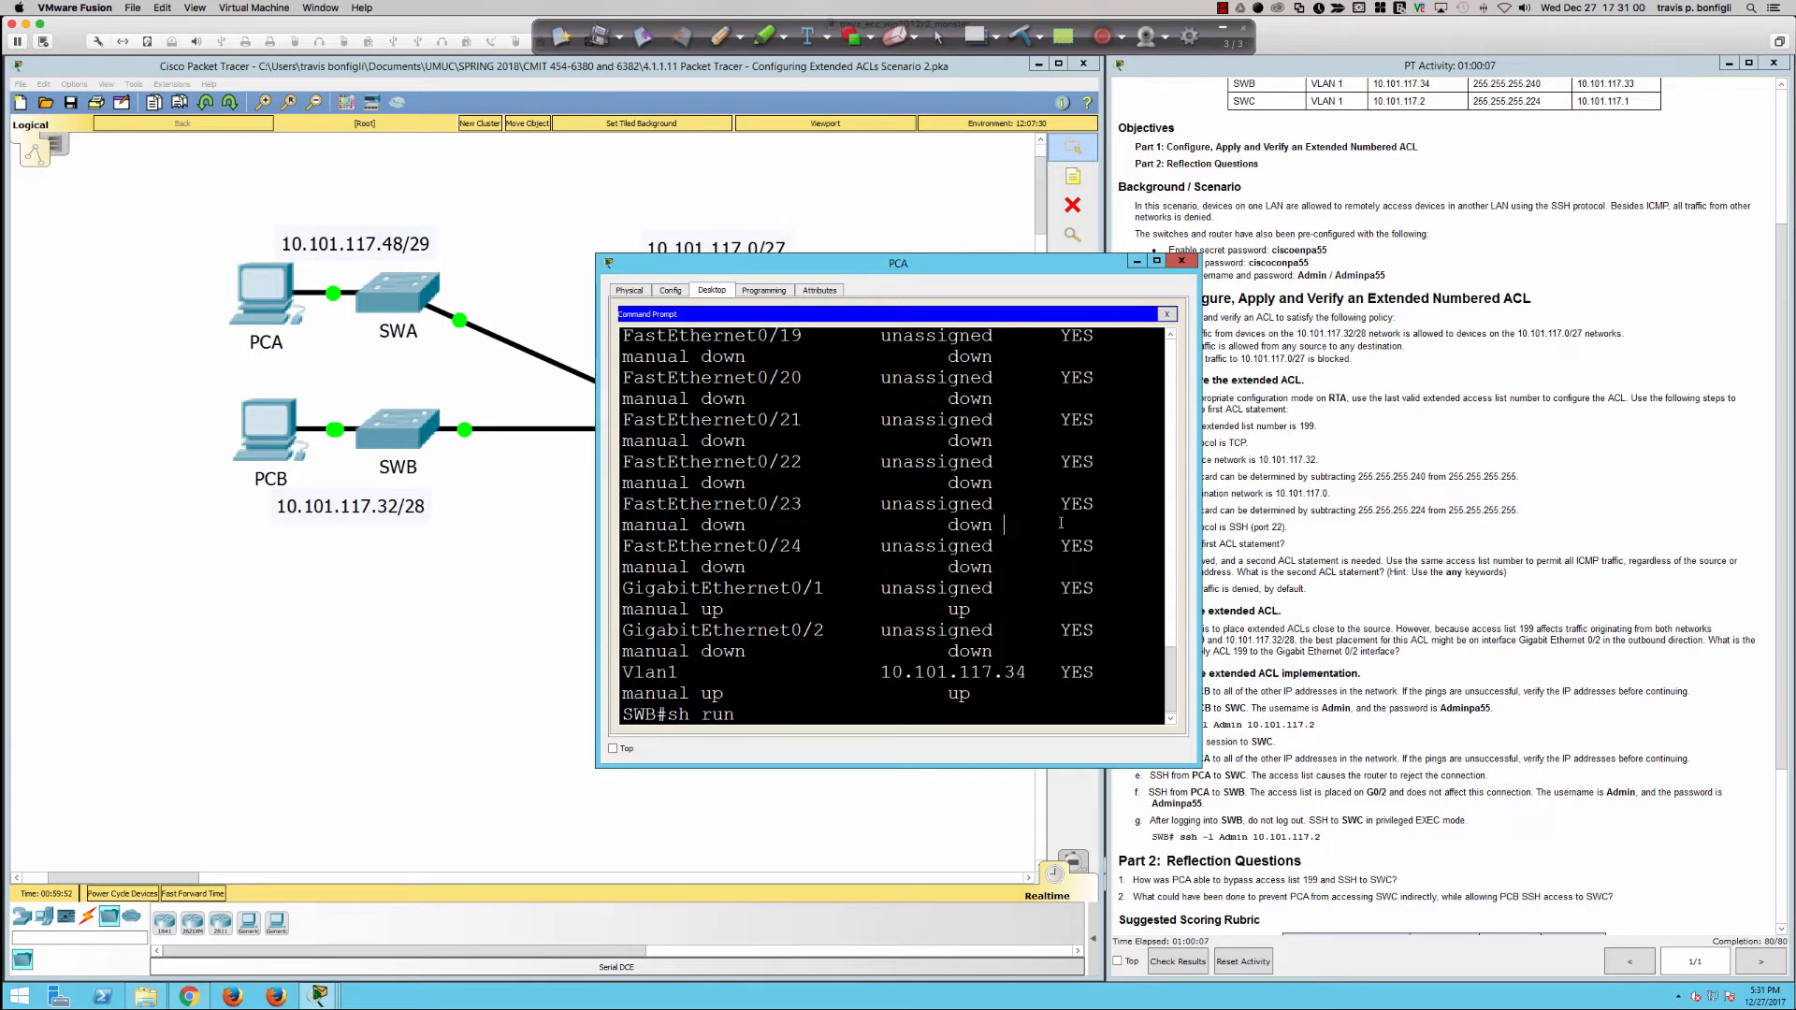
key("Return")
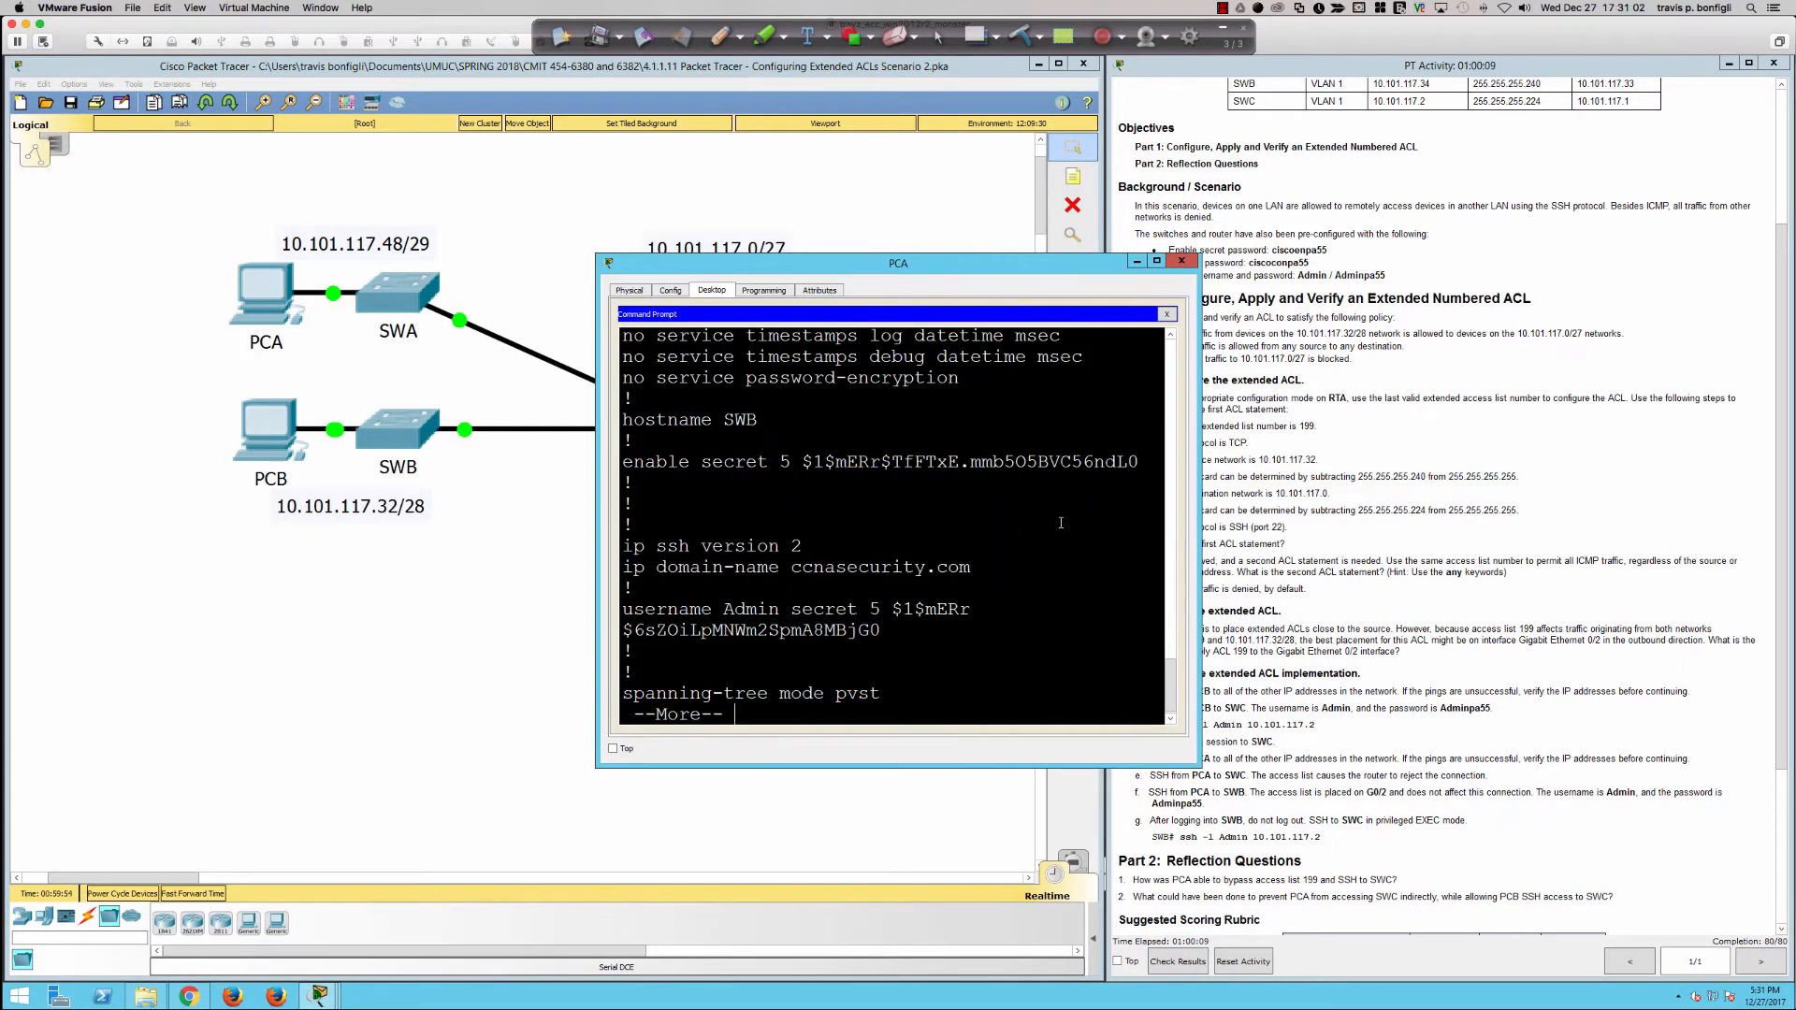
key("space")
key("space")
key("space")
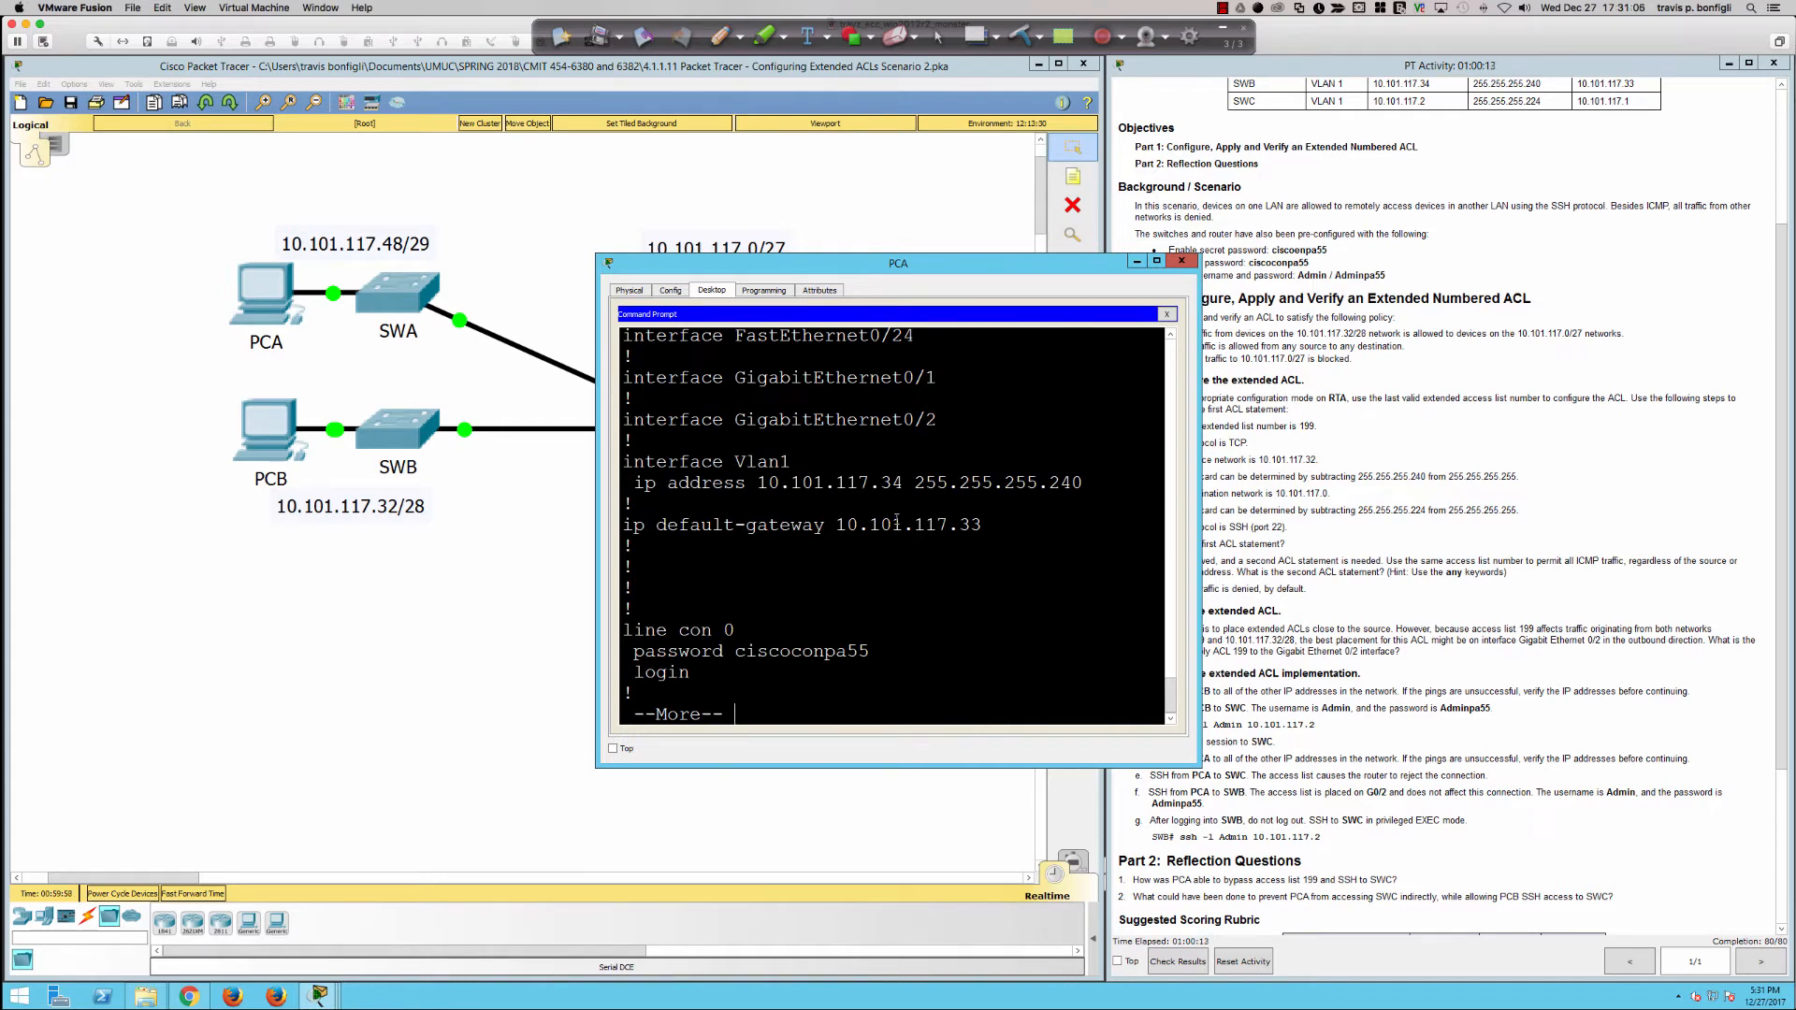
Step: Highlight SWB's ip default-gateway line, uncover the topology, and page to the end of the running configuration
left_click_drag(982, 526, 623, 525)
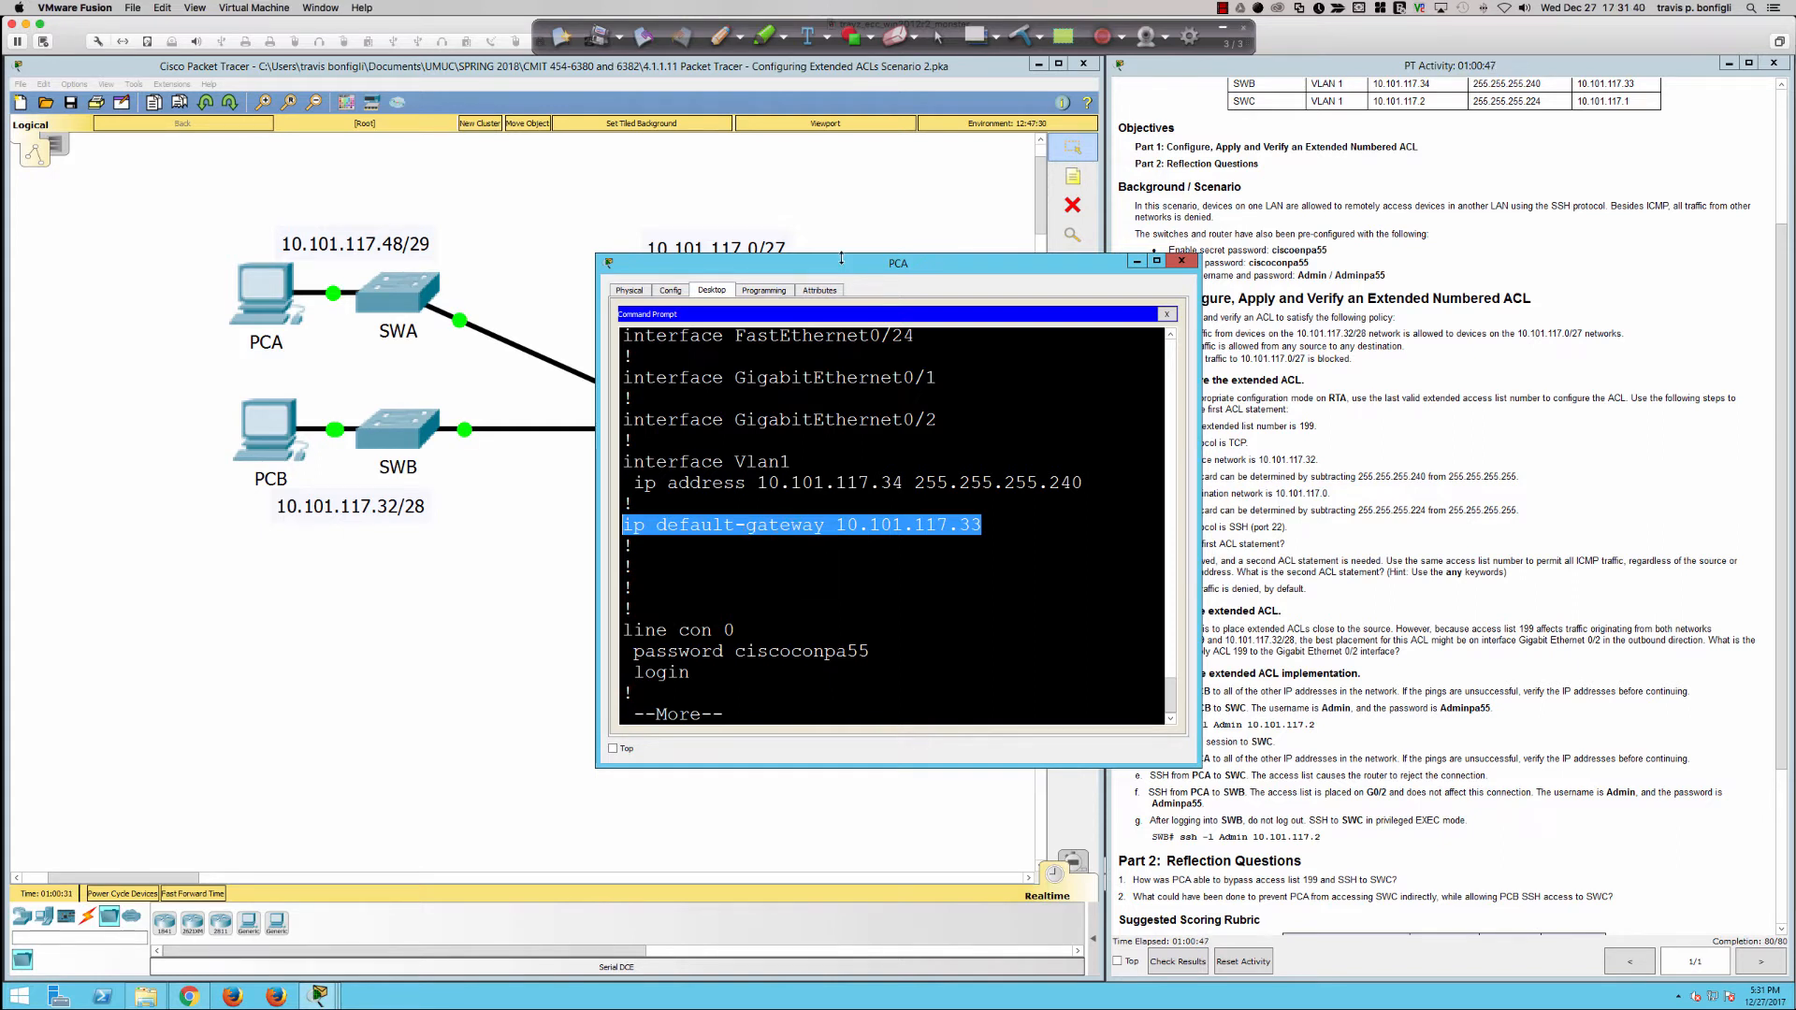
left_click_drag(842, 268, 1260, 470)
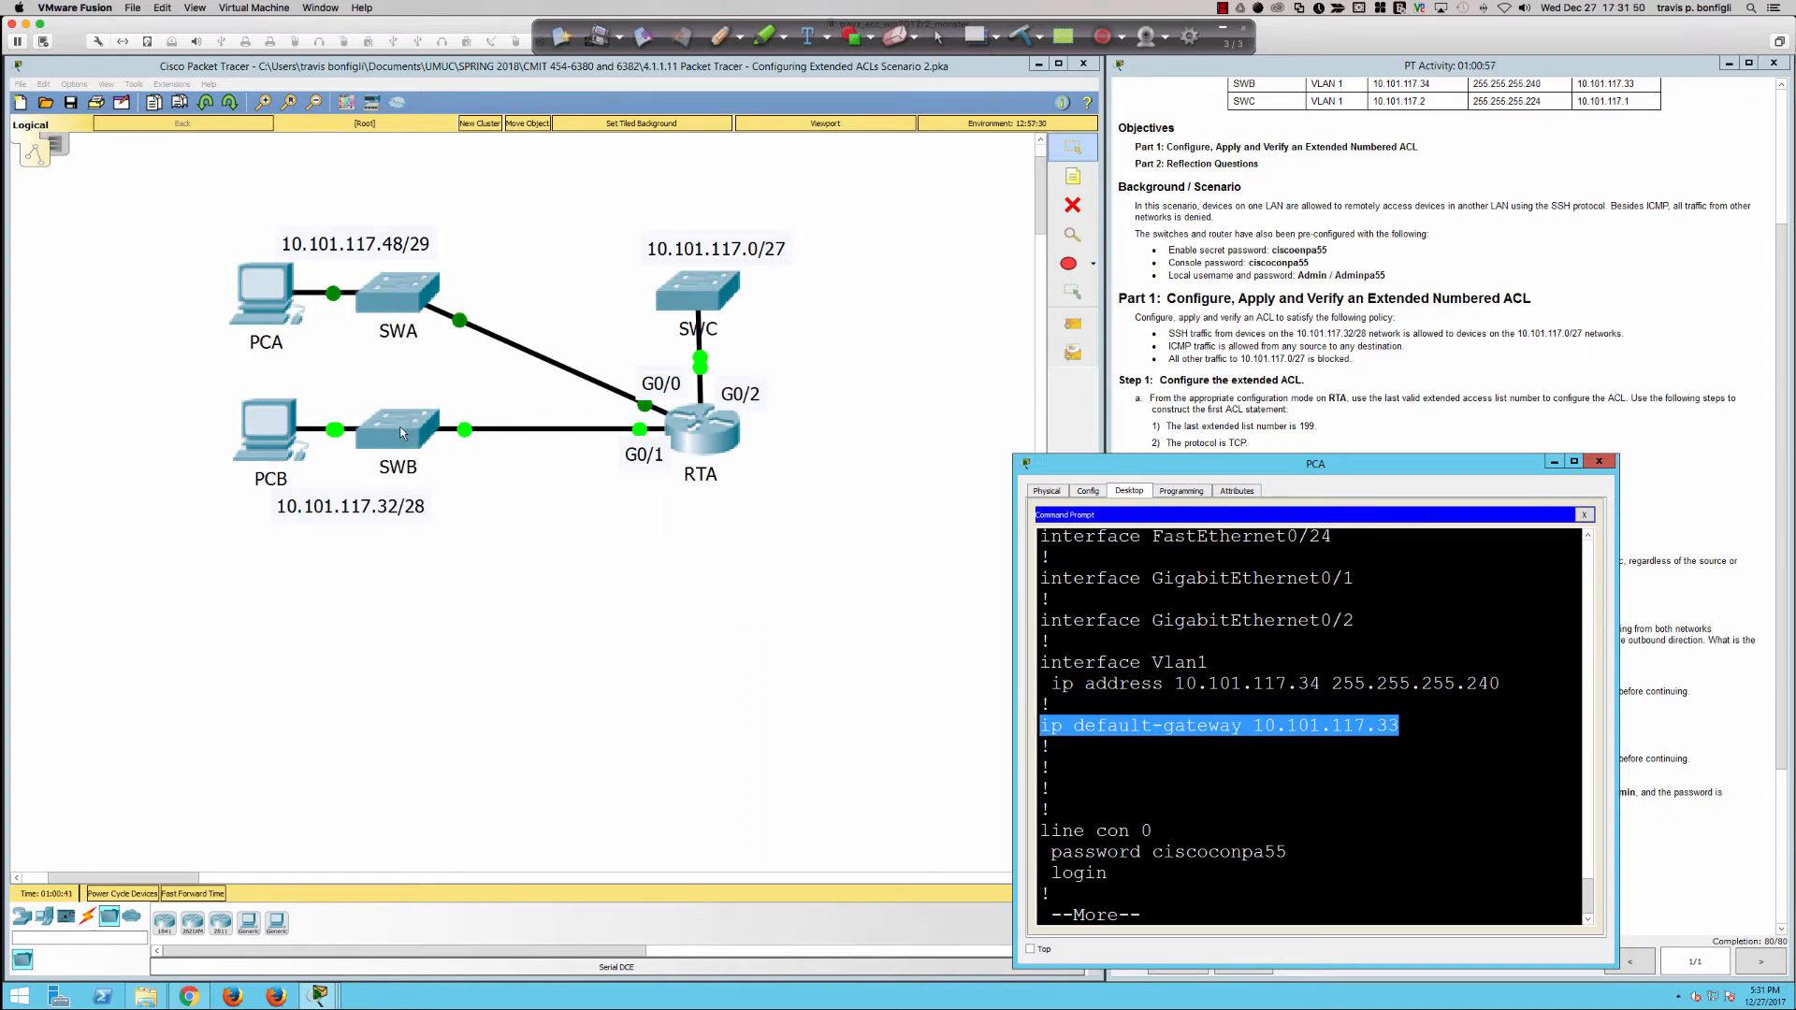
left_click(1339, 763)
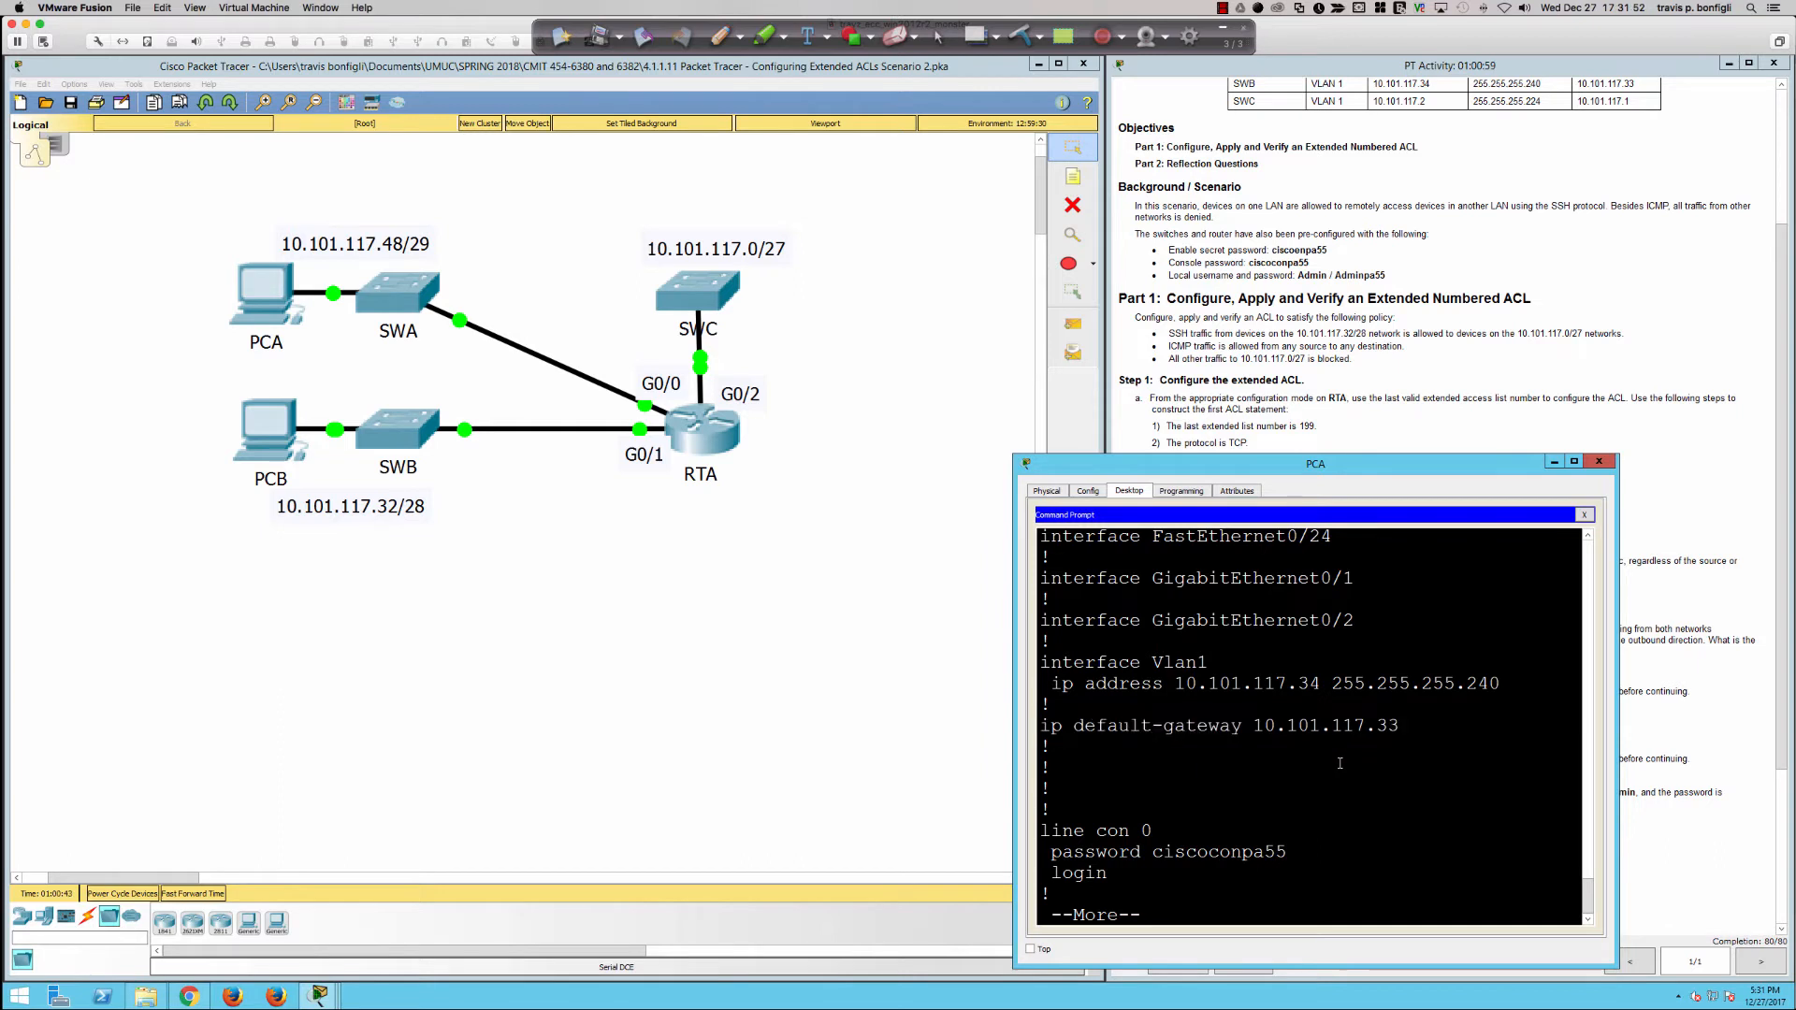
key("space")
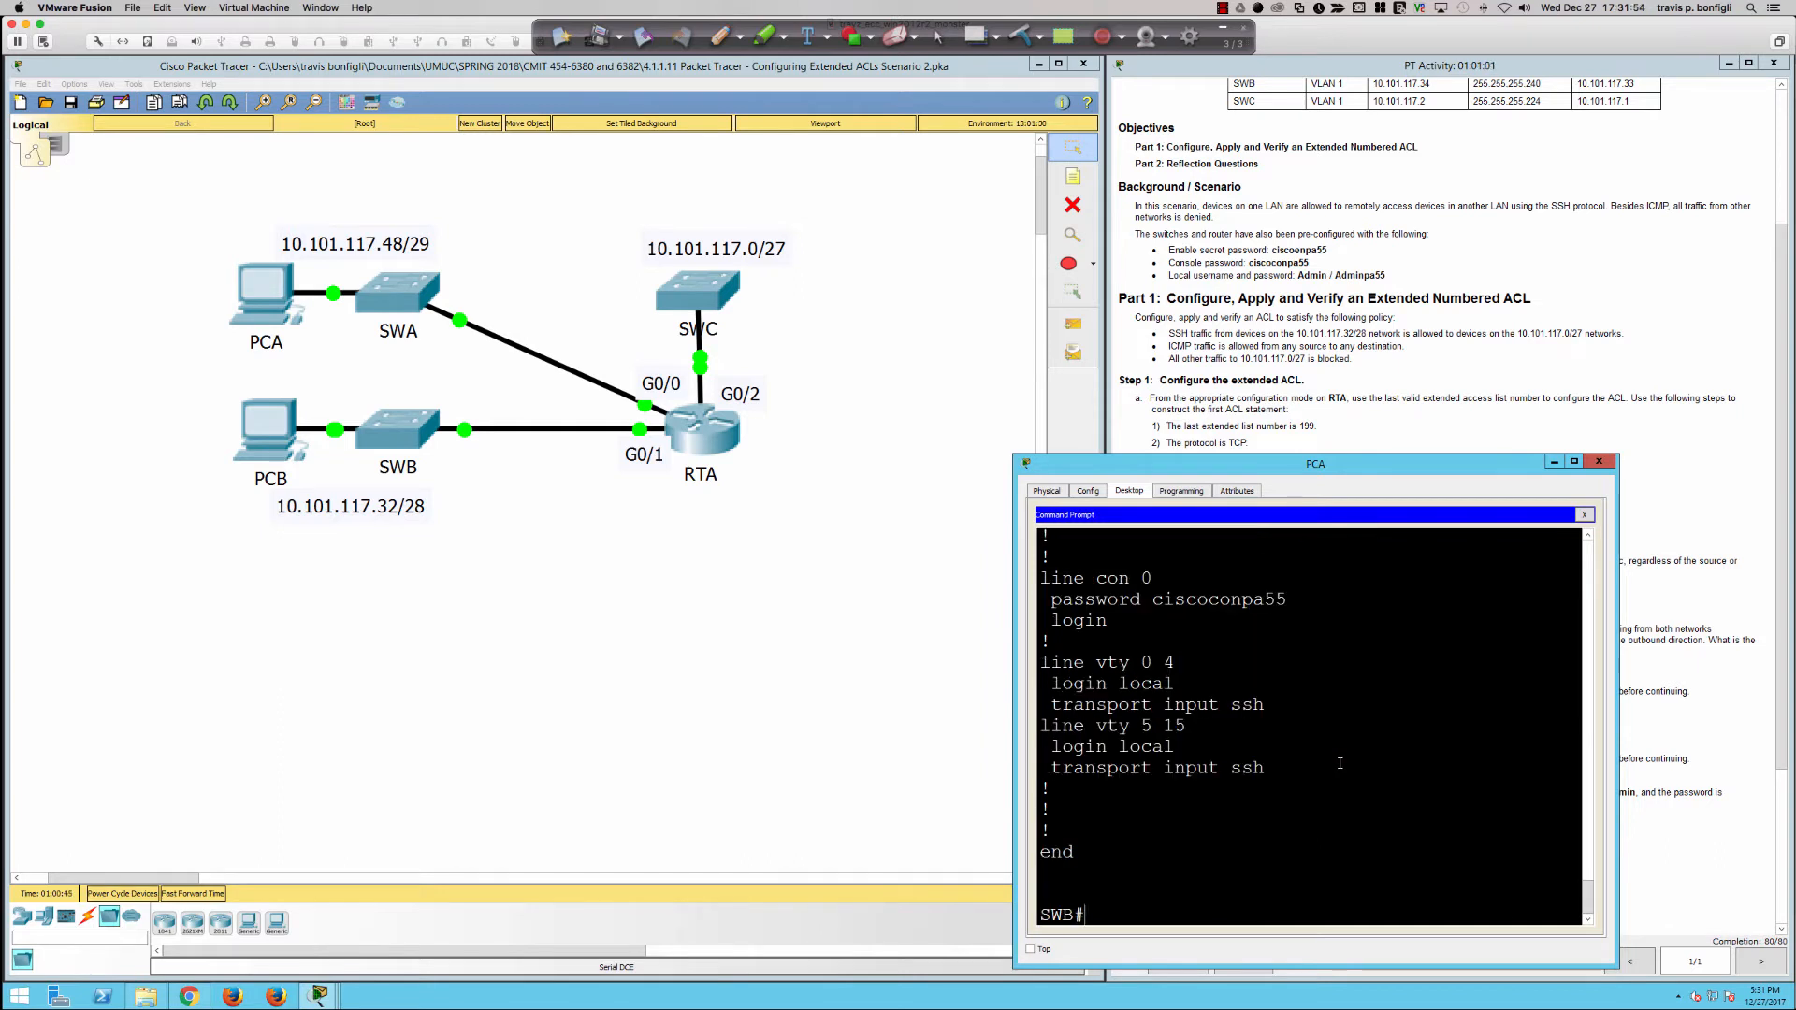
Step: Ping SWC at 10.101.117.2 from SWB's privileged EXEC prompt
key("Return")
key("Return")
type("ping ")
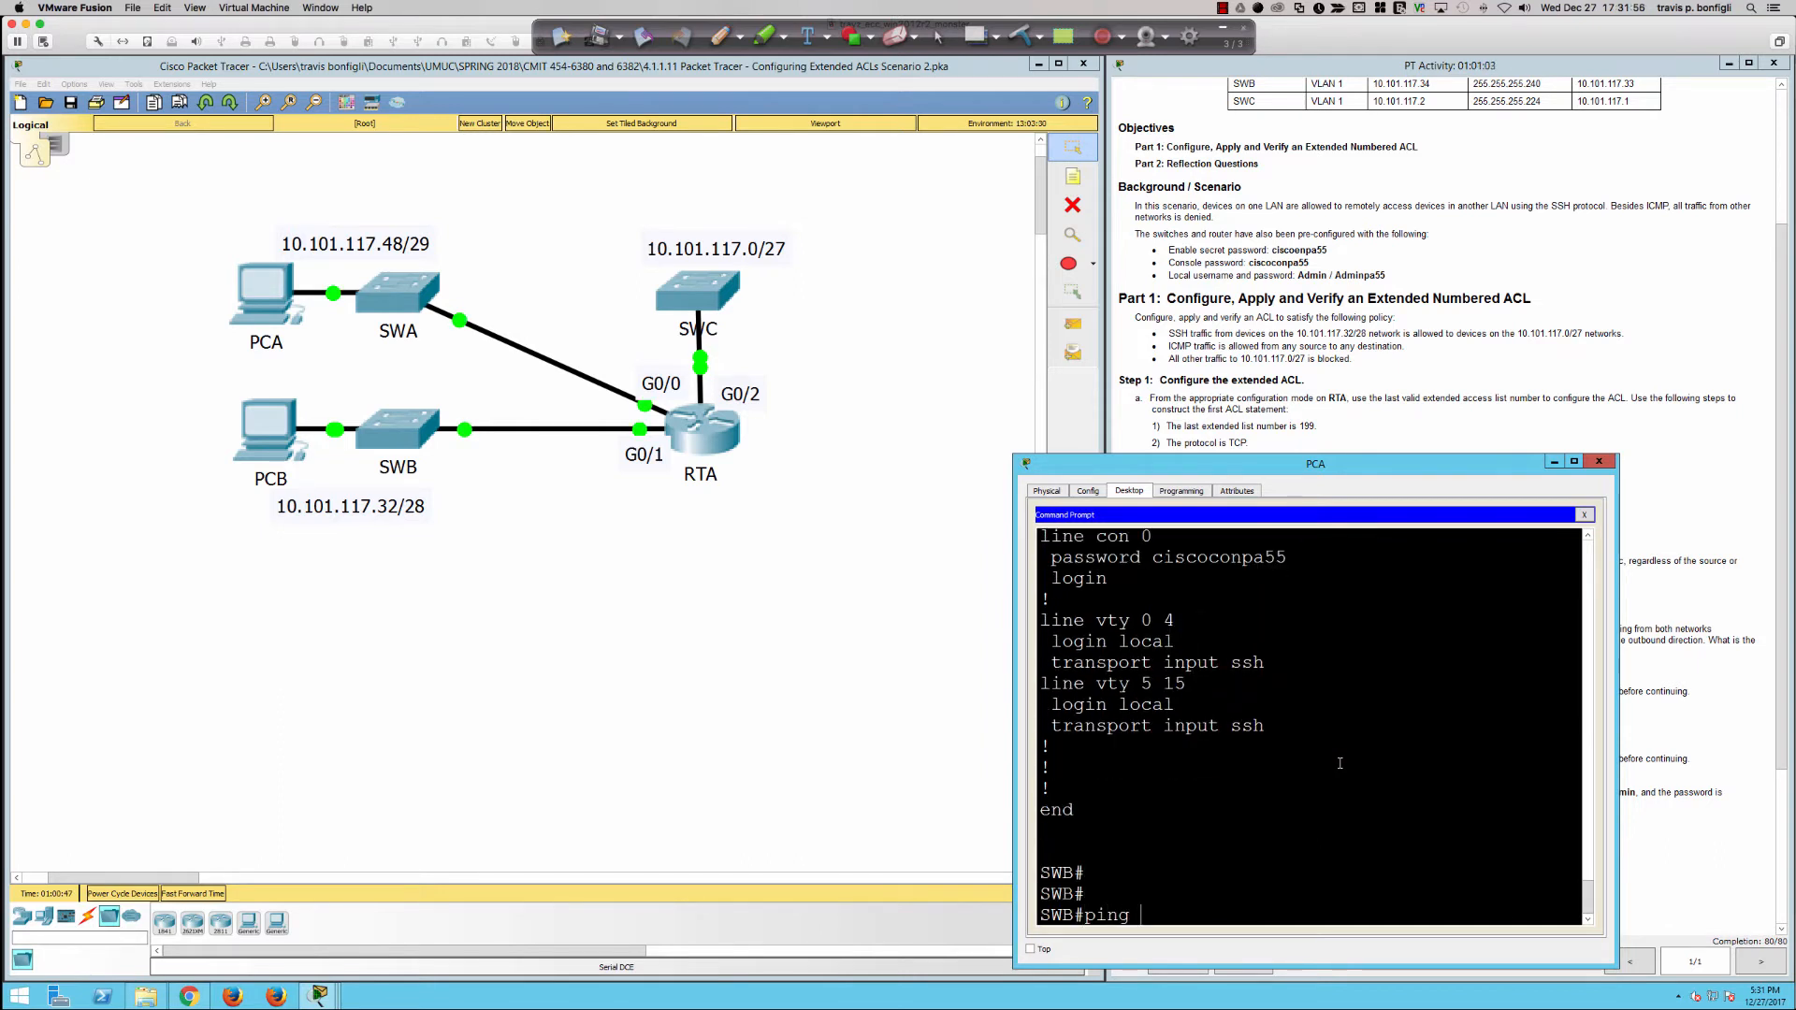
type("10.101.117.2")
key("Return")
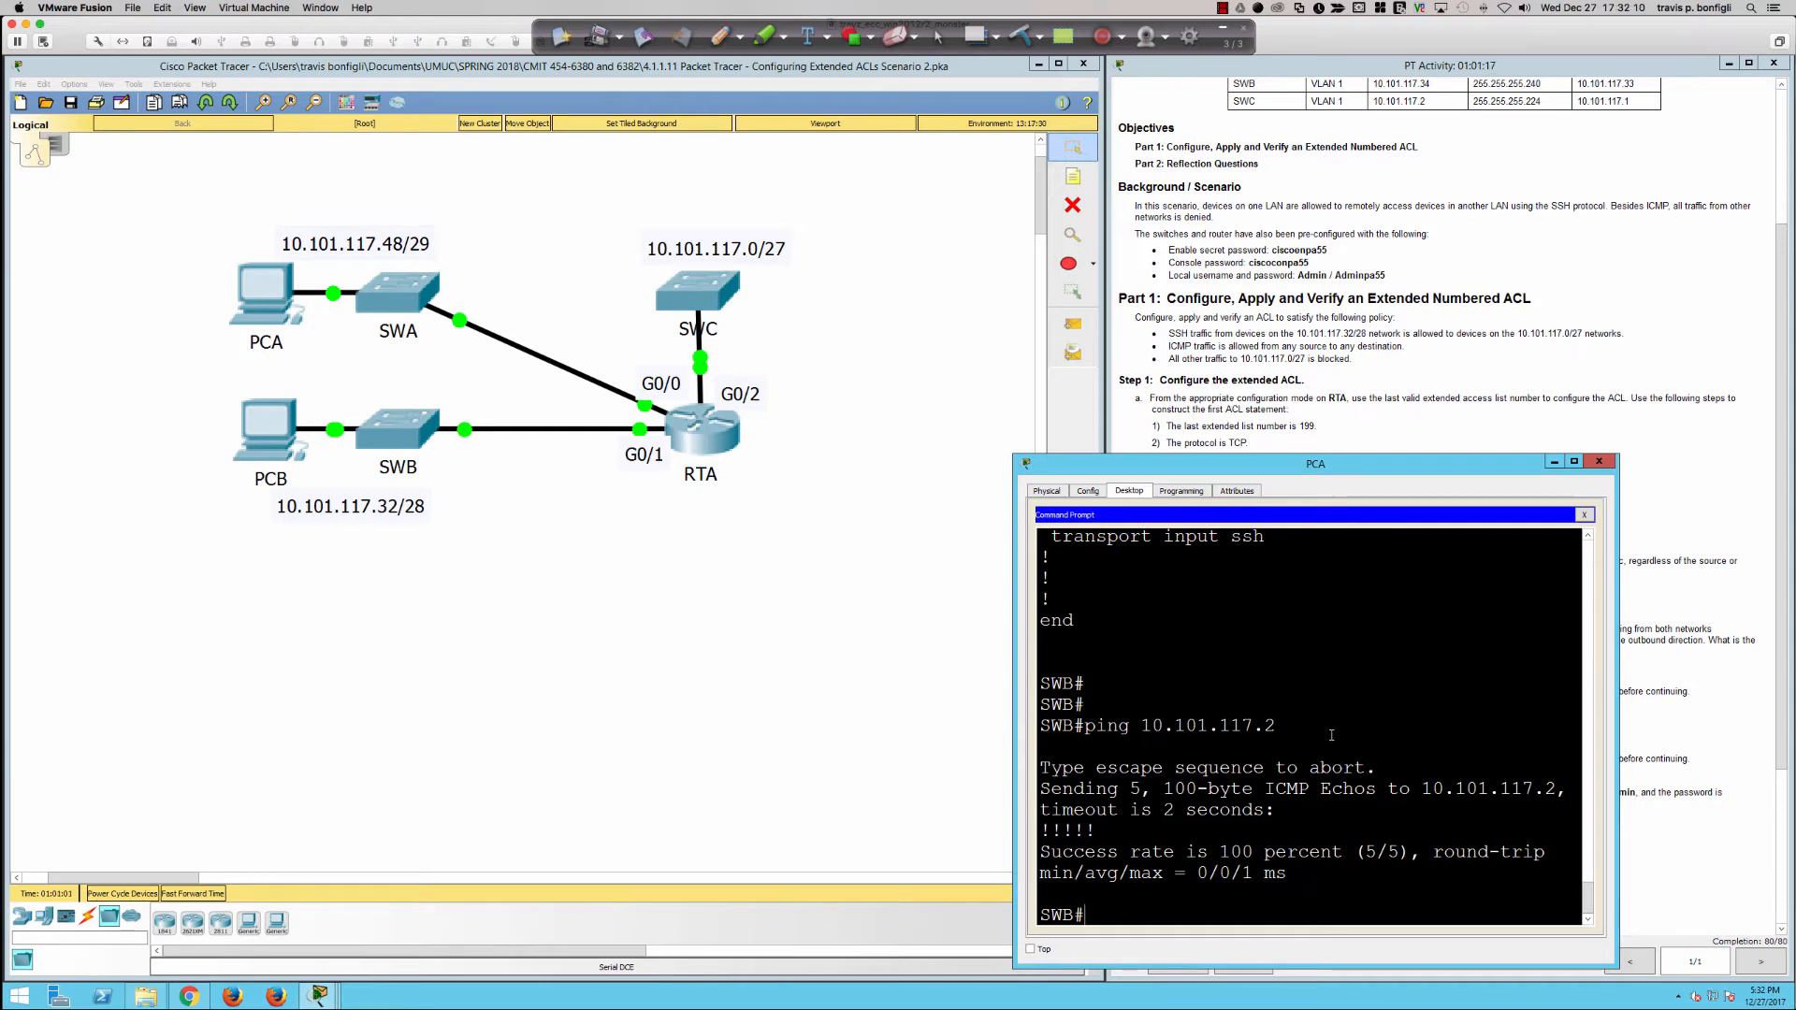
Step: Review SWB's Vlan1 IP address and default gateway in the running configuration output, highlighting each one
scroll(1319, 736, "up", 6)
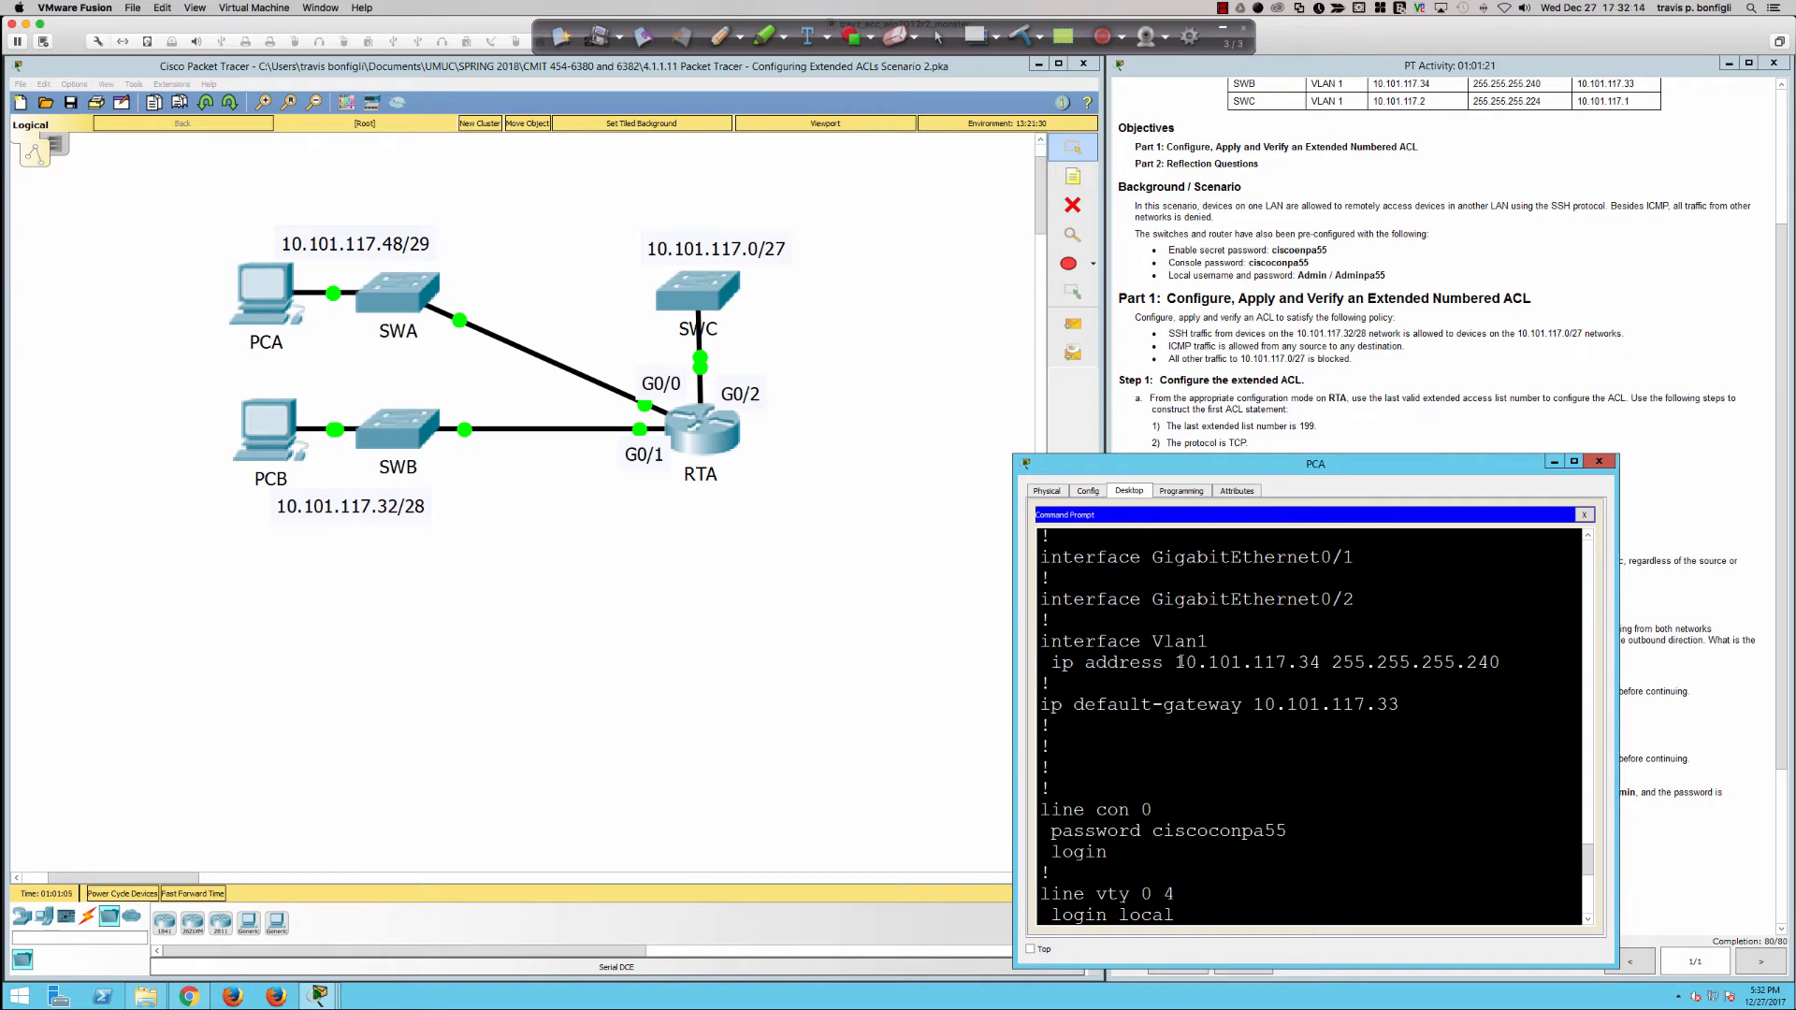
left_click_drag(1176, 661, 1379, 678)
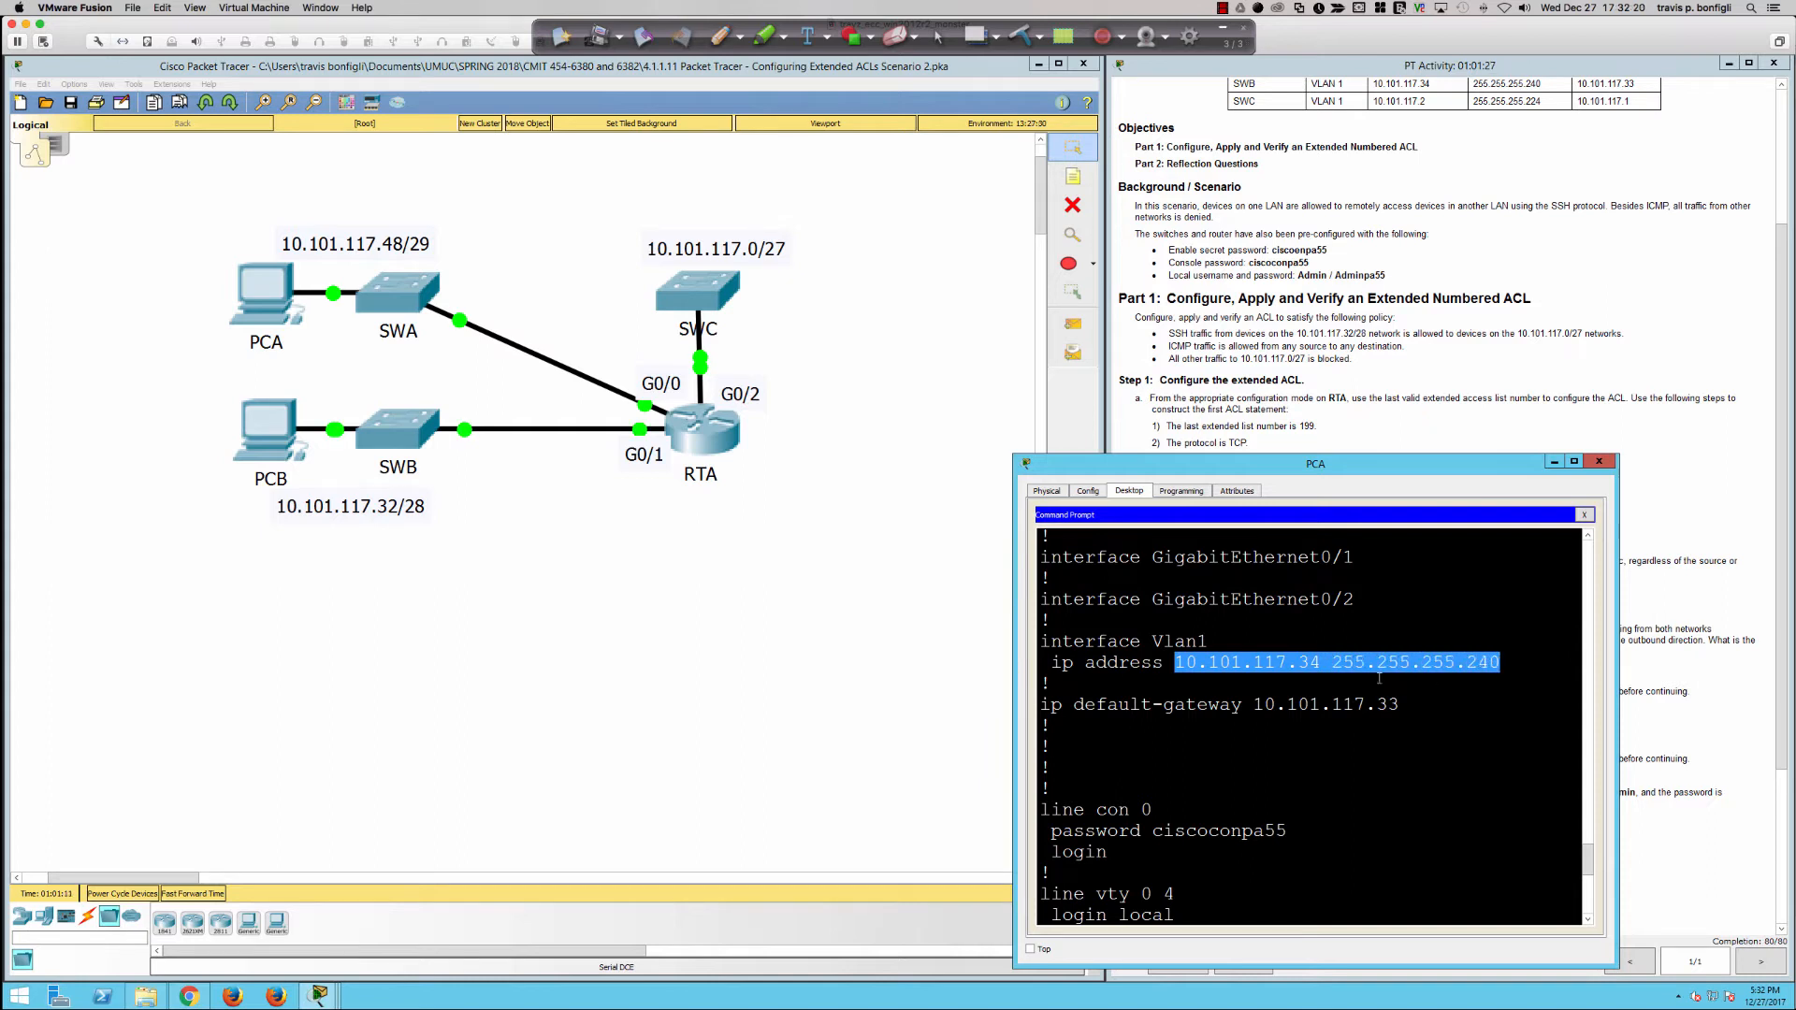
left_click(1291, 662)
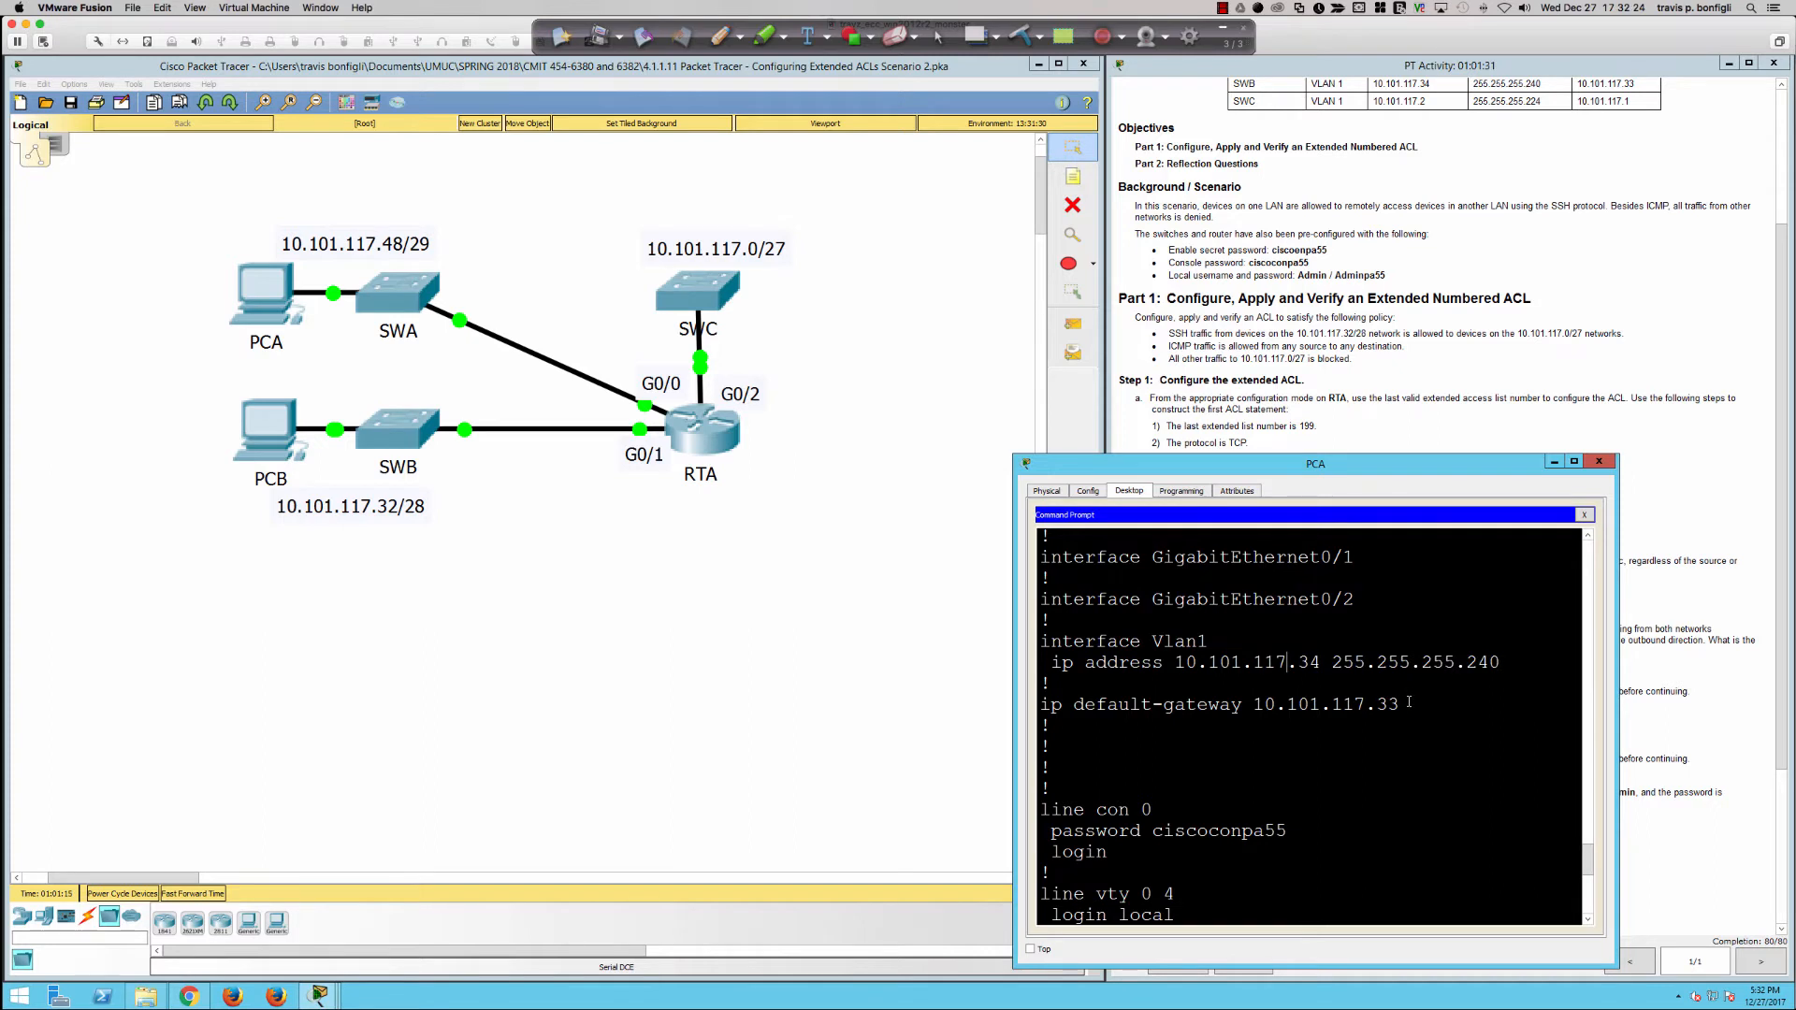
left_click_drag(1395, 703, 1044, 707)
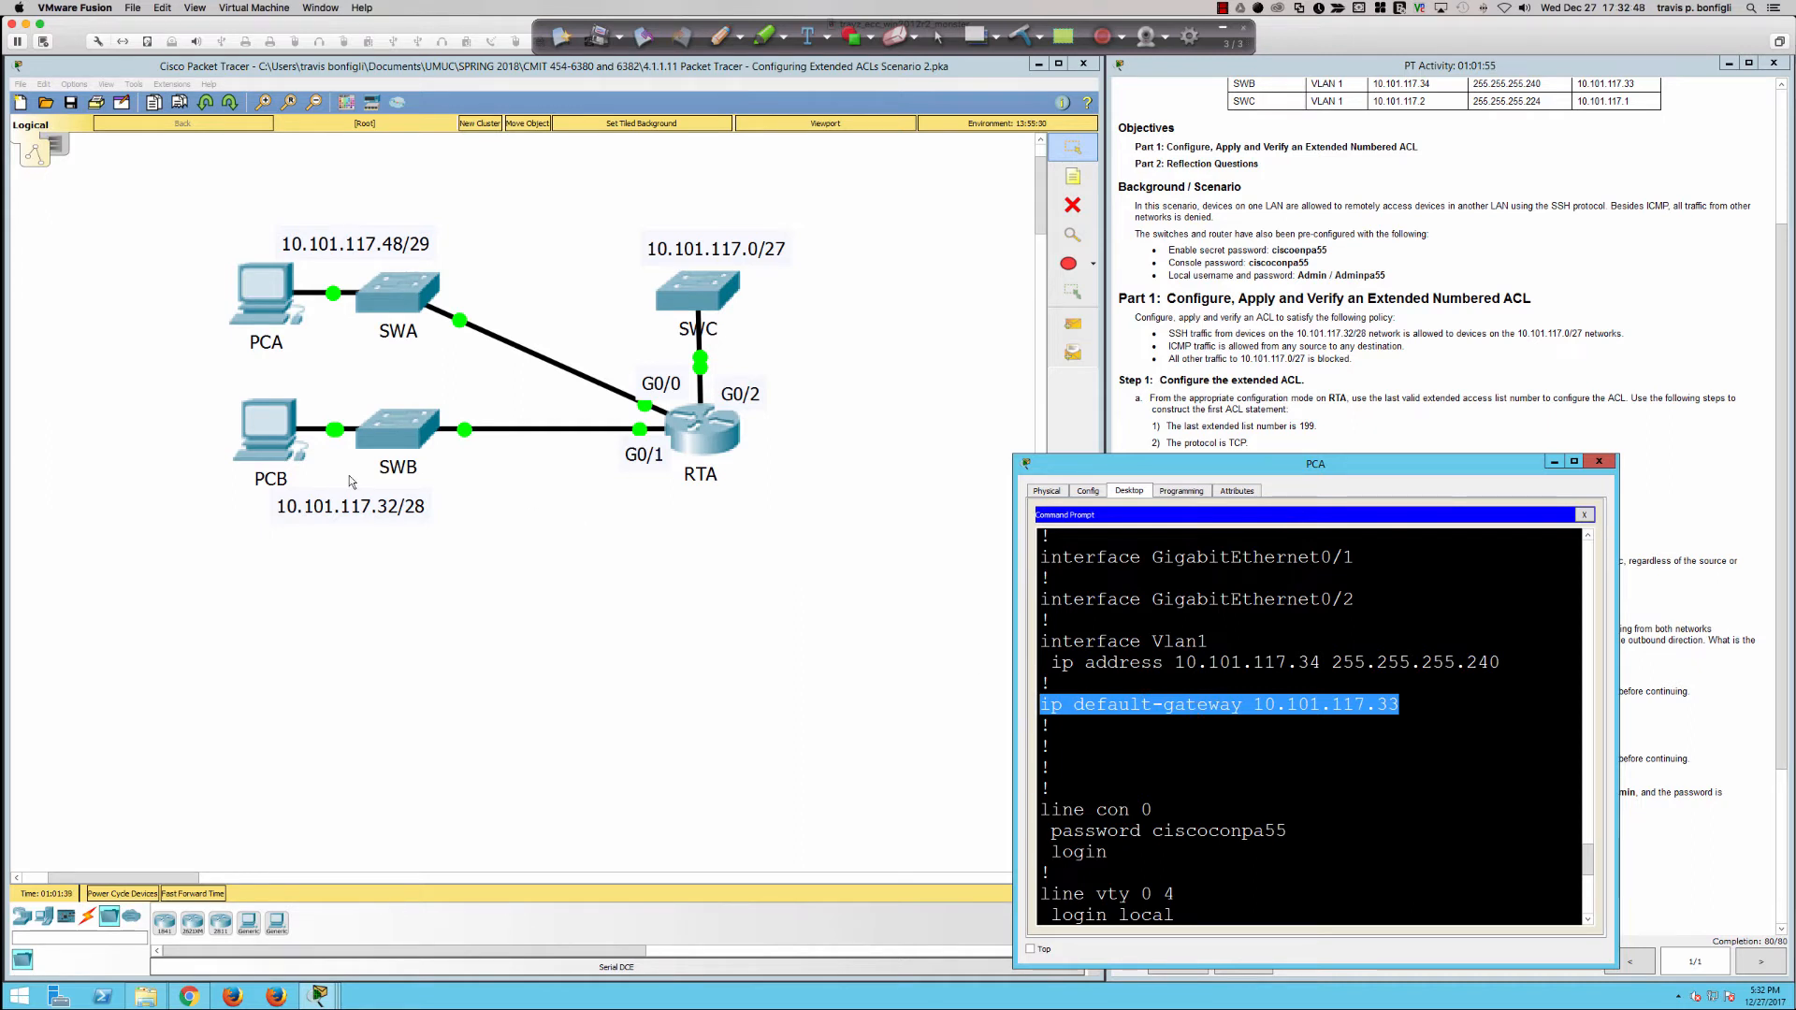
Step: Check the default gateway in PCB's IP Configuration and close the PCB window
left_click(293, 447)
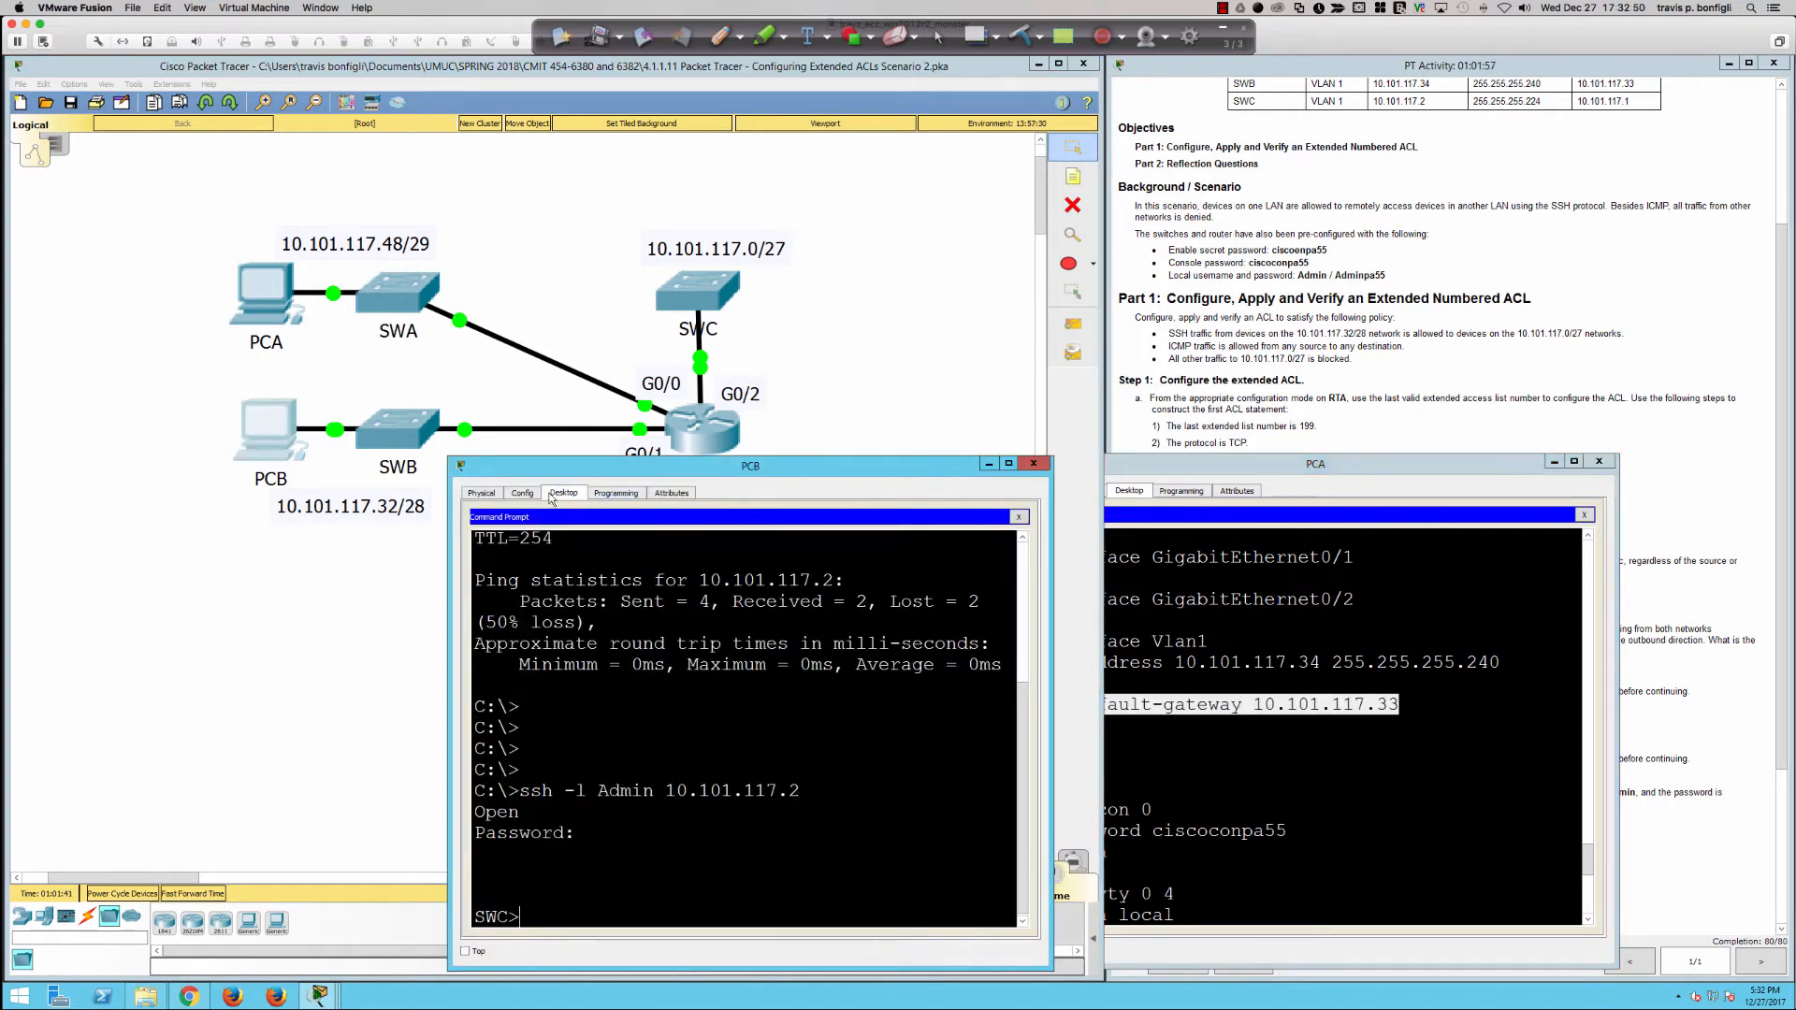
left_click(1017, 518)
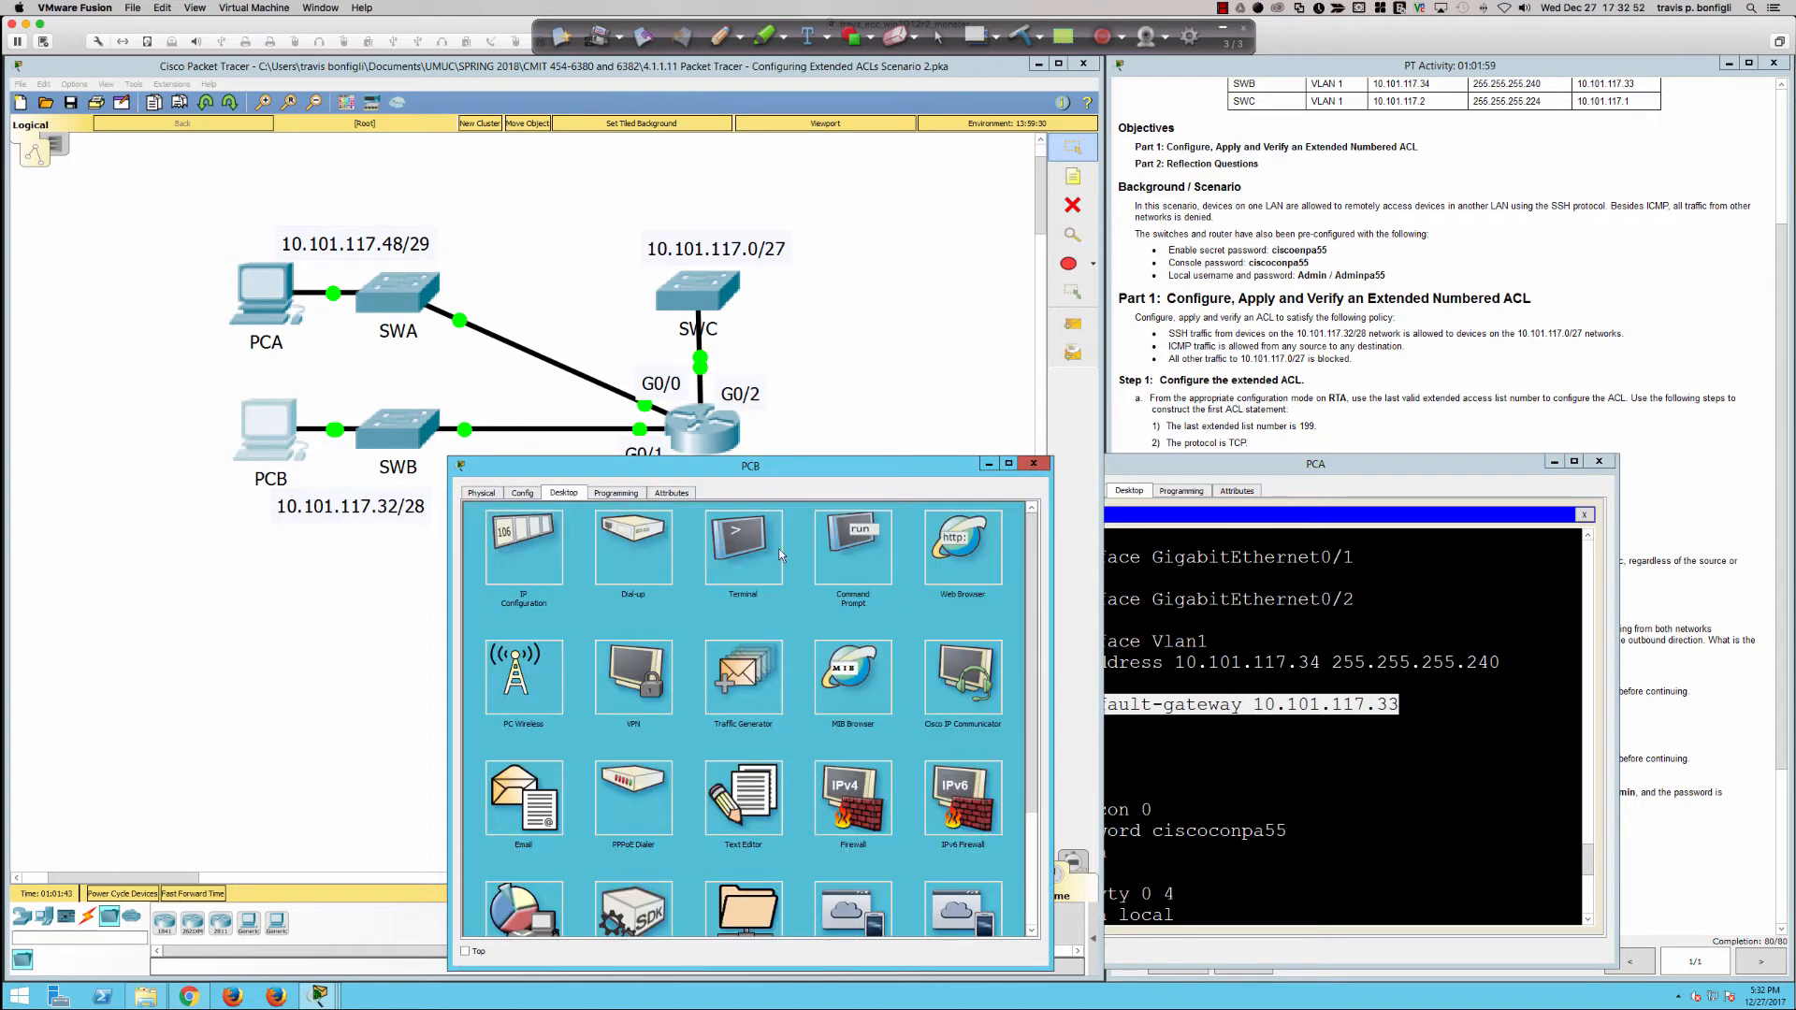
left_click(560, 544)
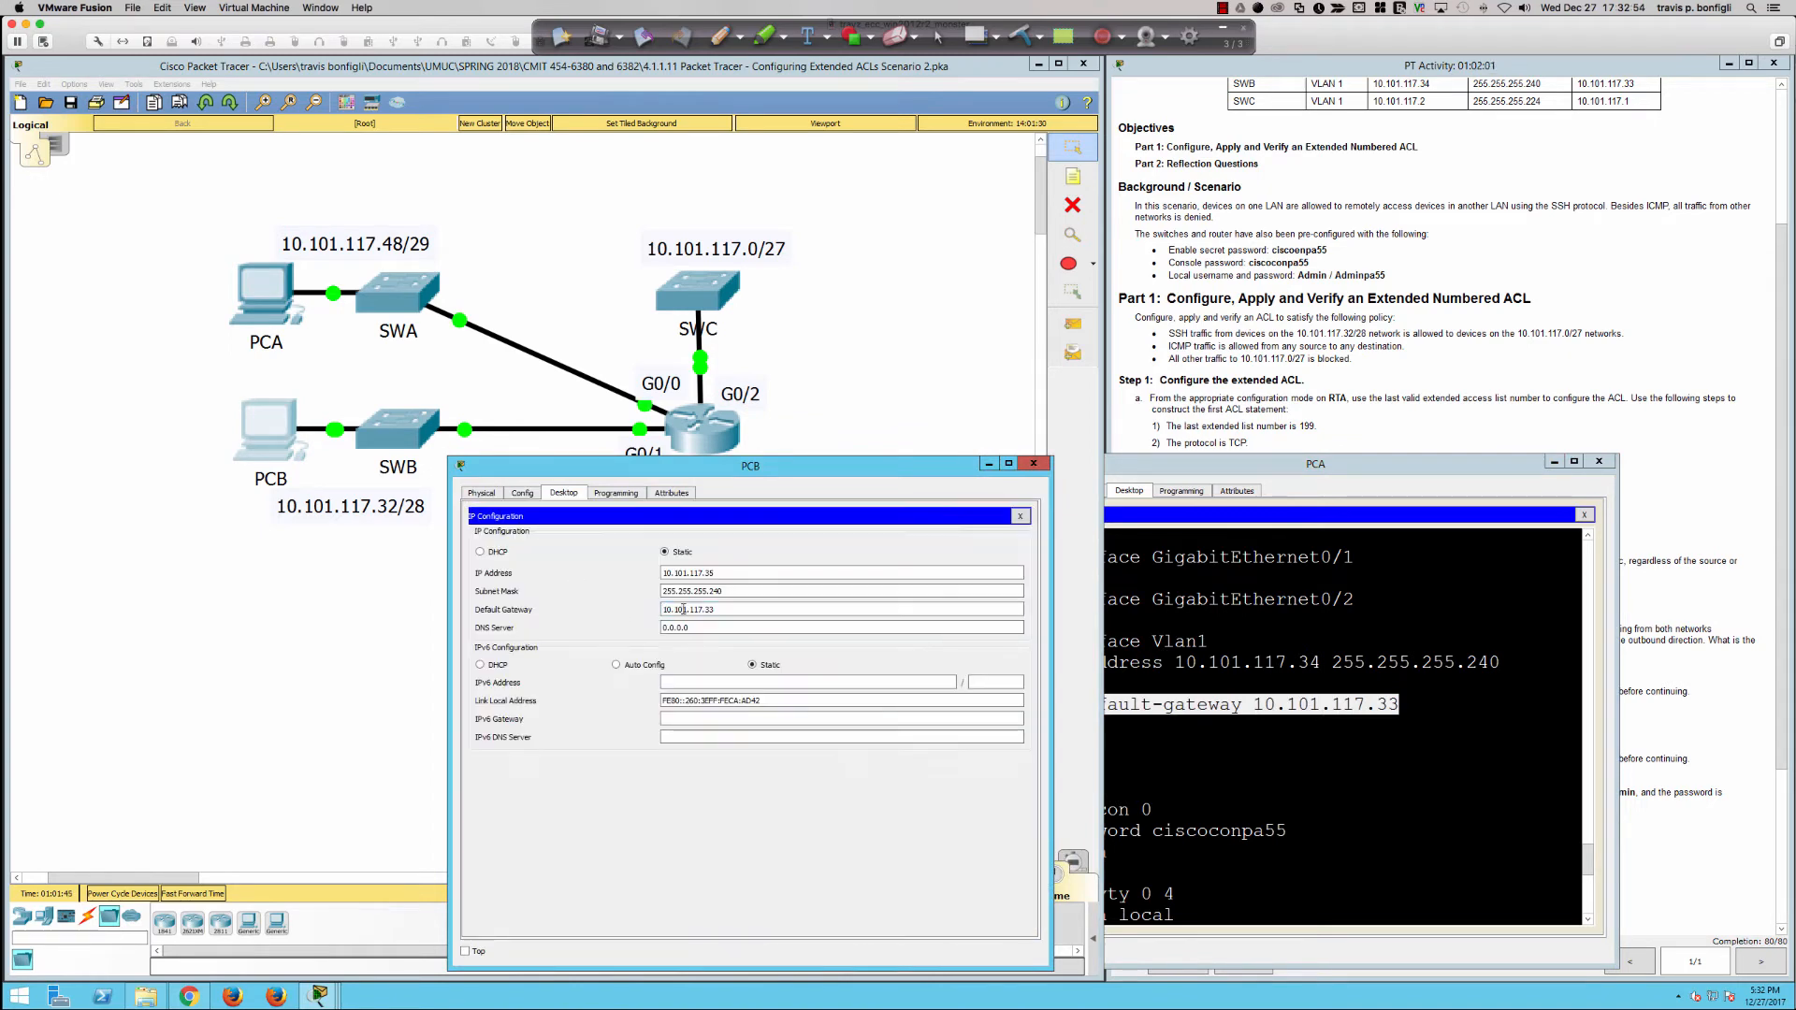
triple_click(753, 609)
left_click(1033, 463)
Step: From the SWB prompt on PCA, log in to SWC with ssh -l Admin 10.101.117.2 and enter the account password
left_click(1244, 753)
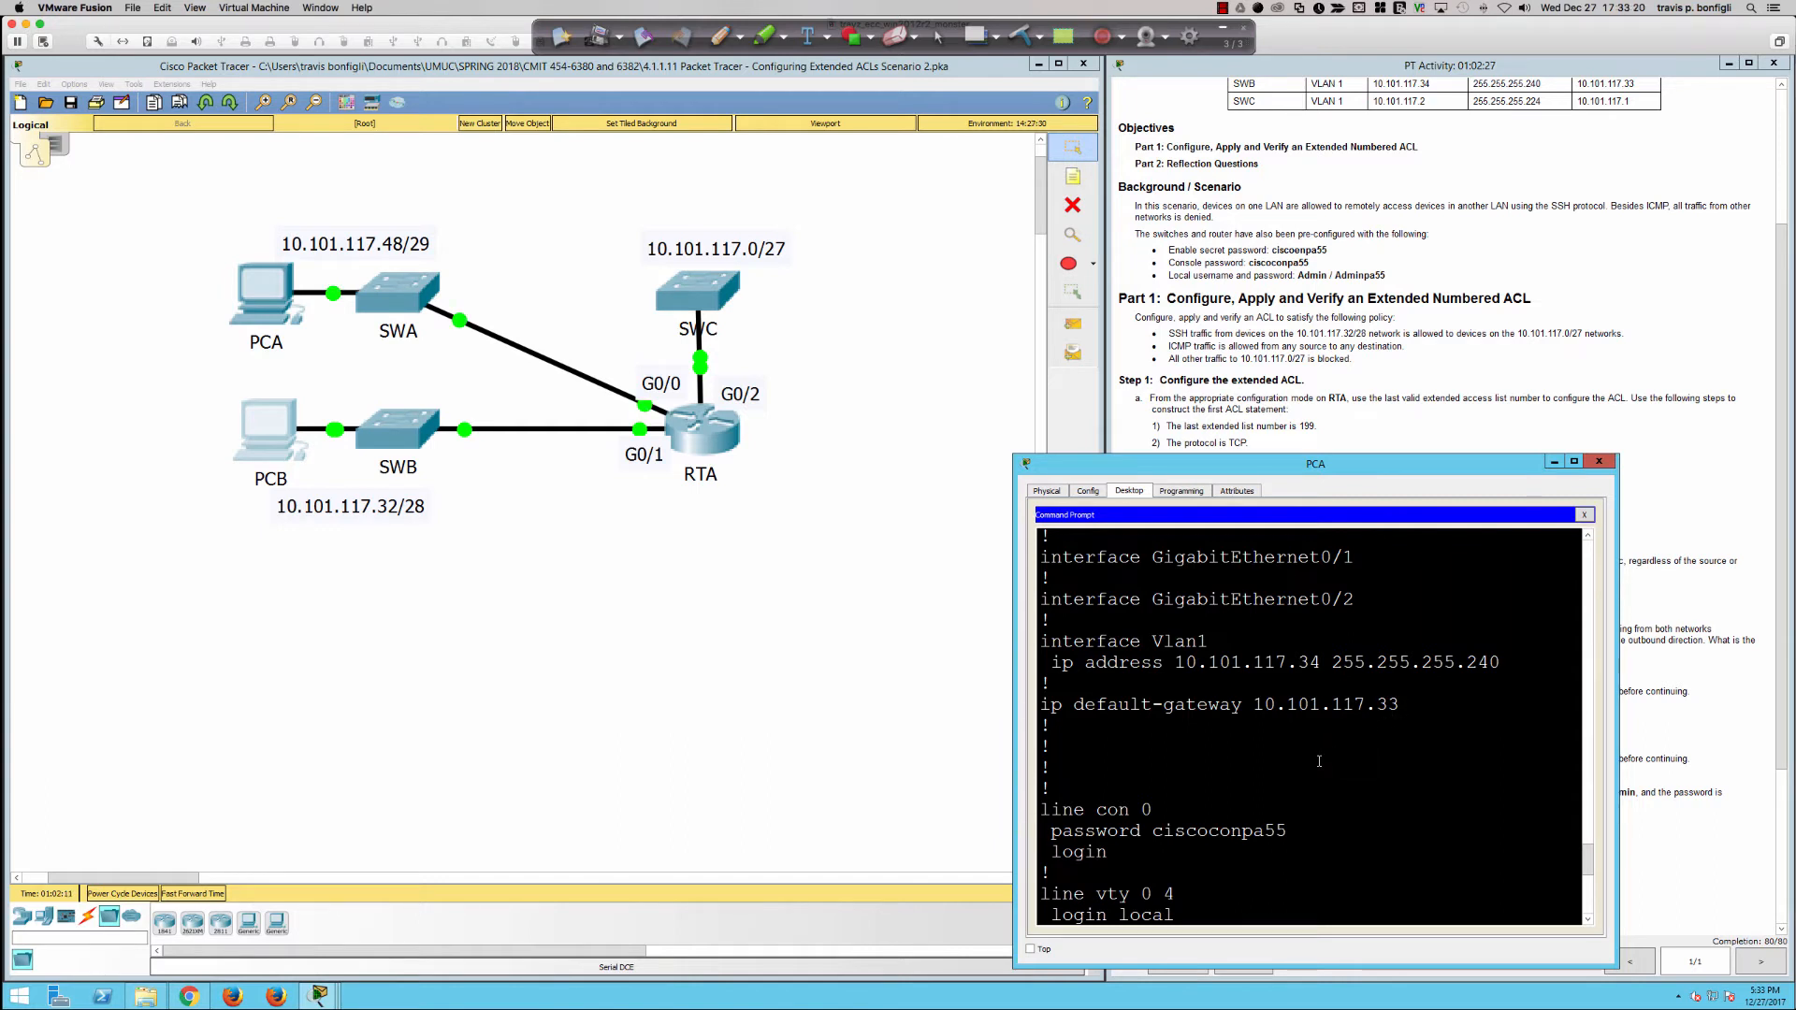
scroll(1319, 761, "down", 1)
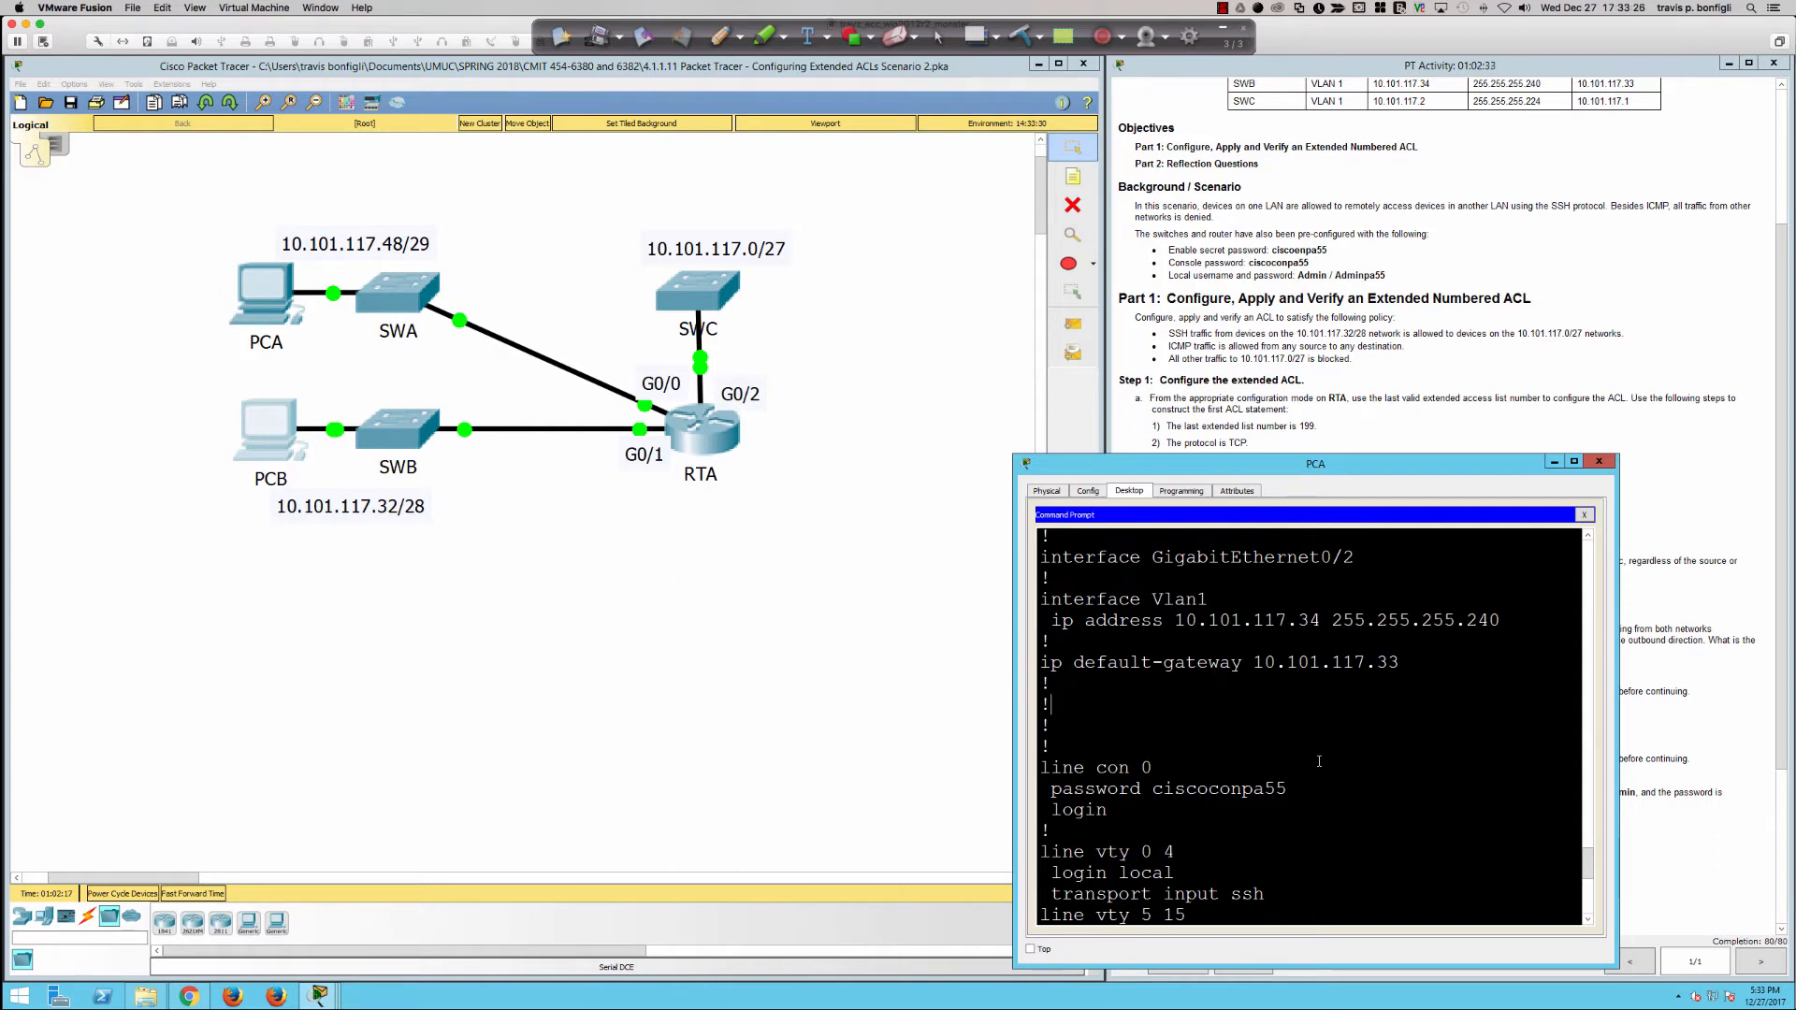
scroll(1319, 761, "down", 10)
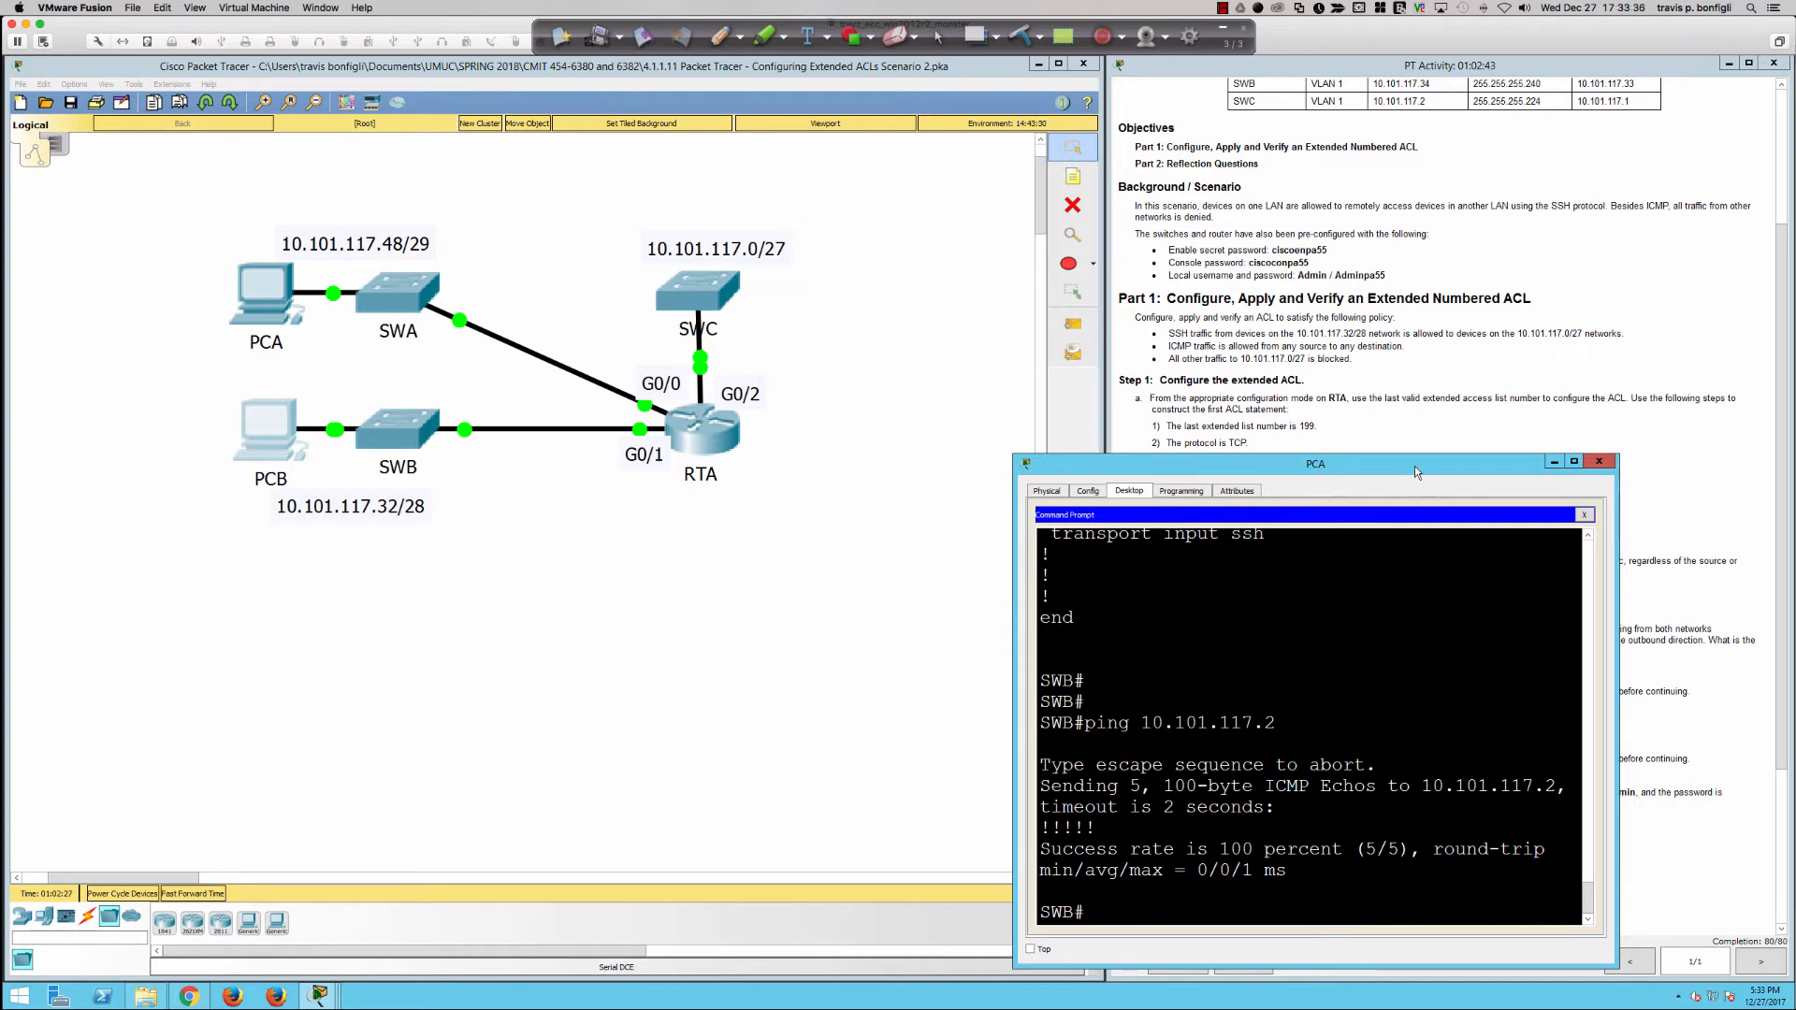
left_click_drag(1414, 465, 839, 500)
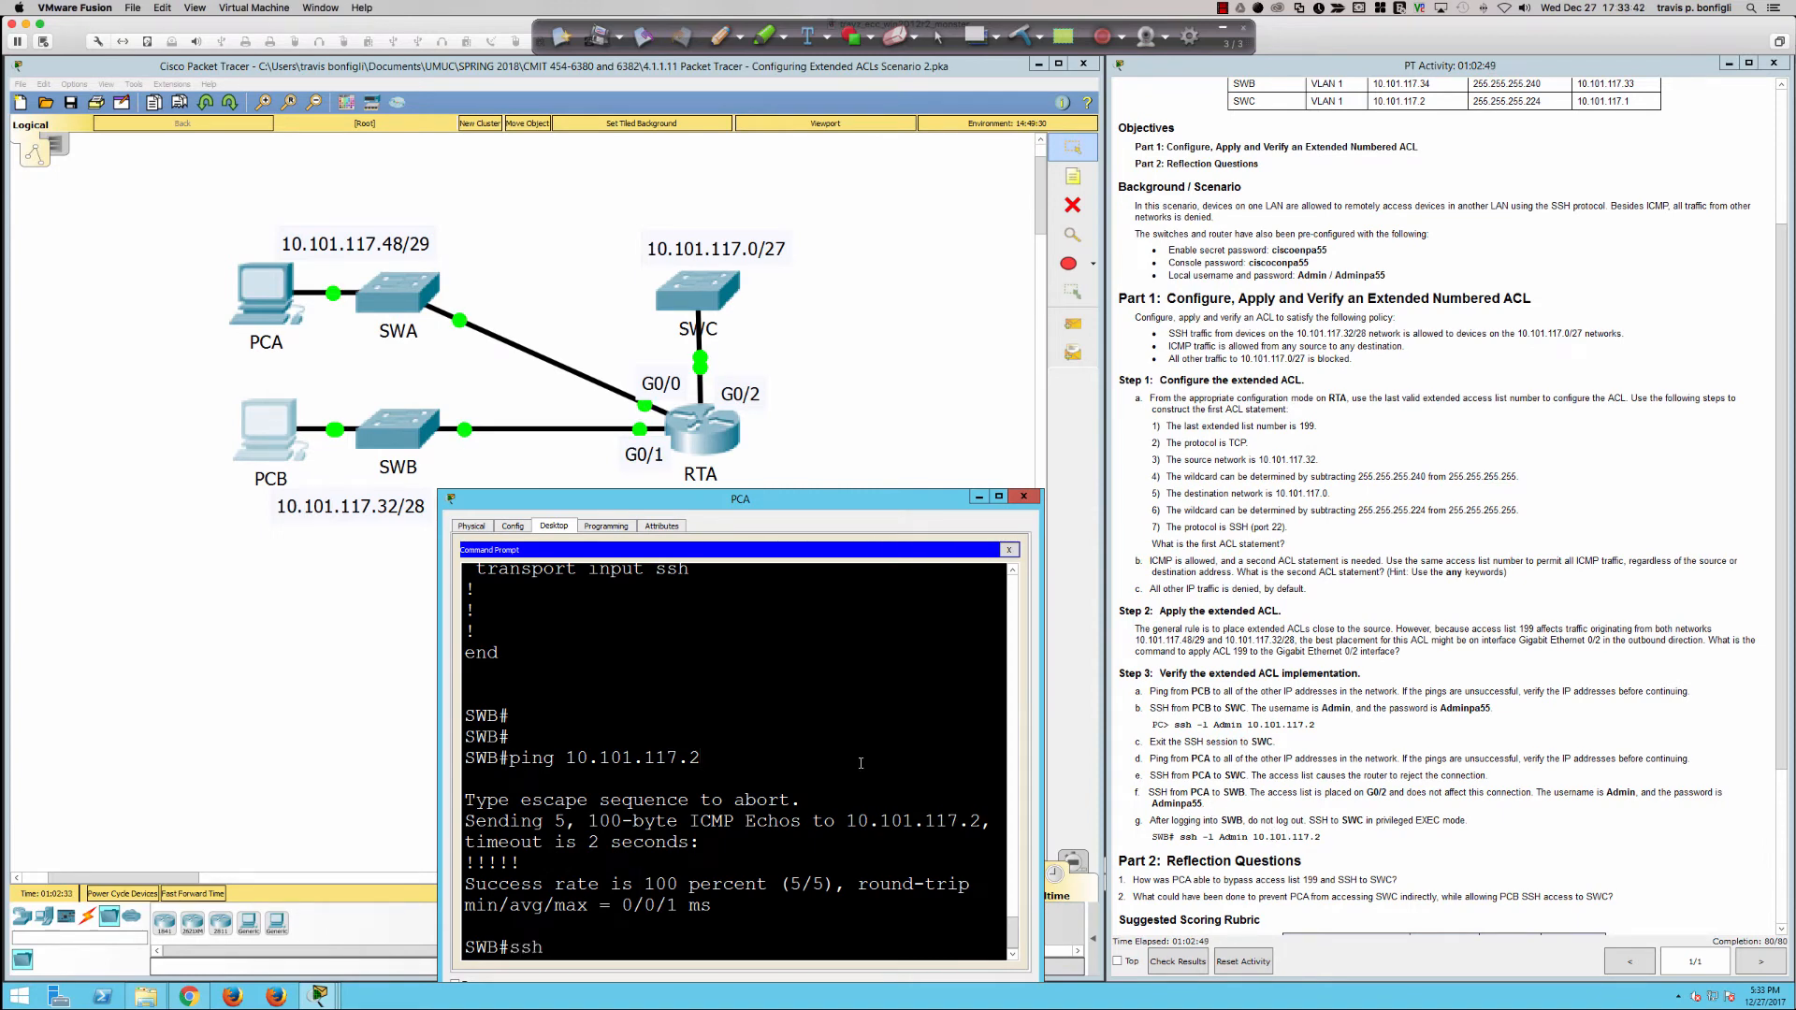
type("ssh -l Admin 10.101.117.2")
key("Return")
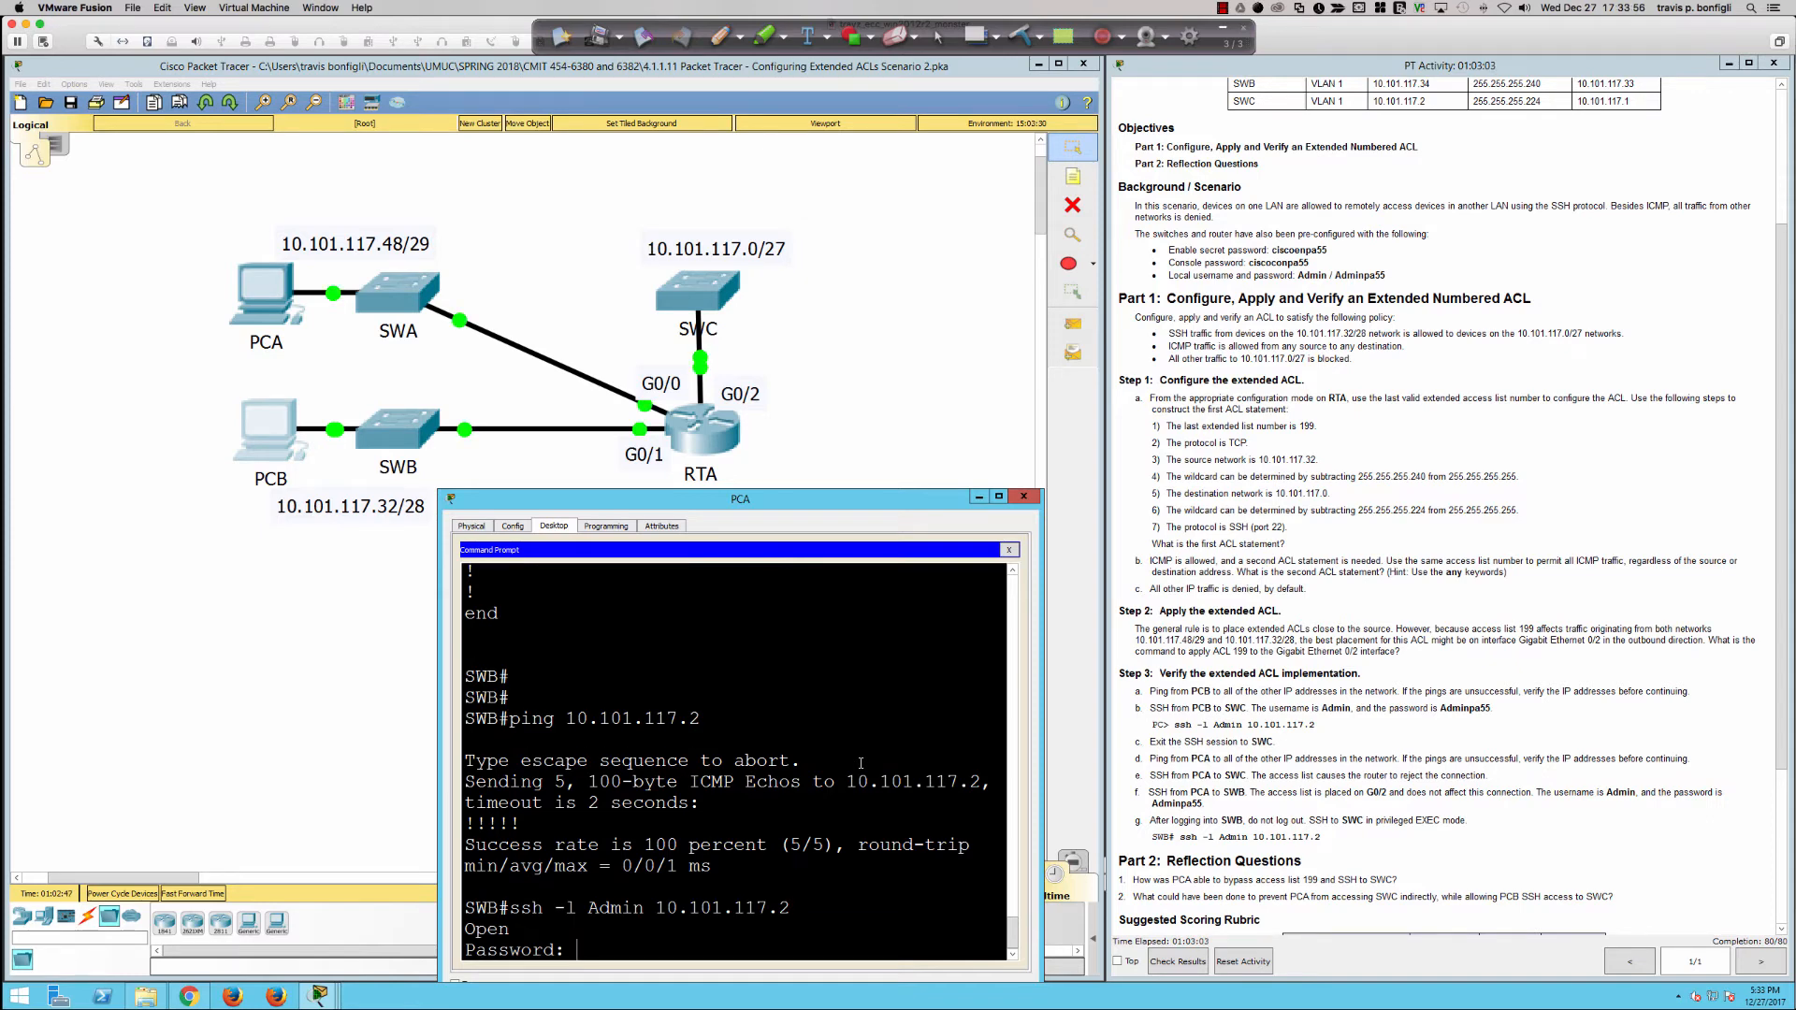
type("Adminpa55")
key("Return")
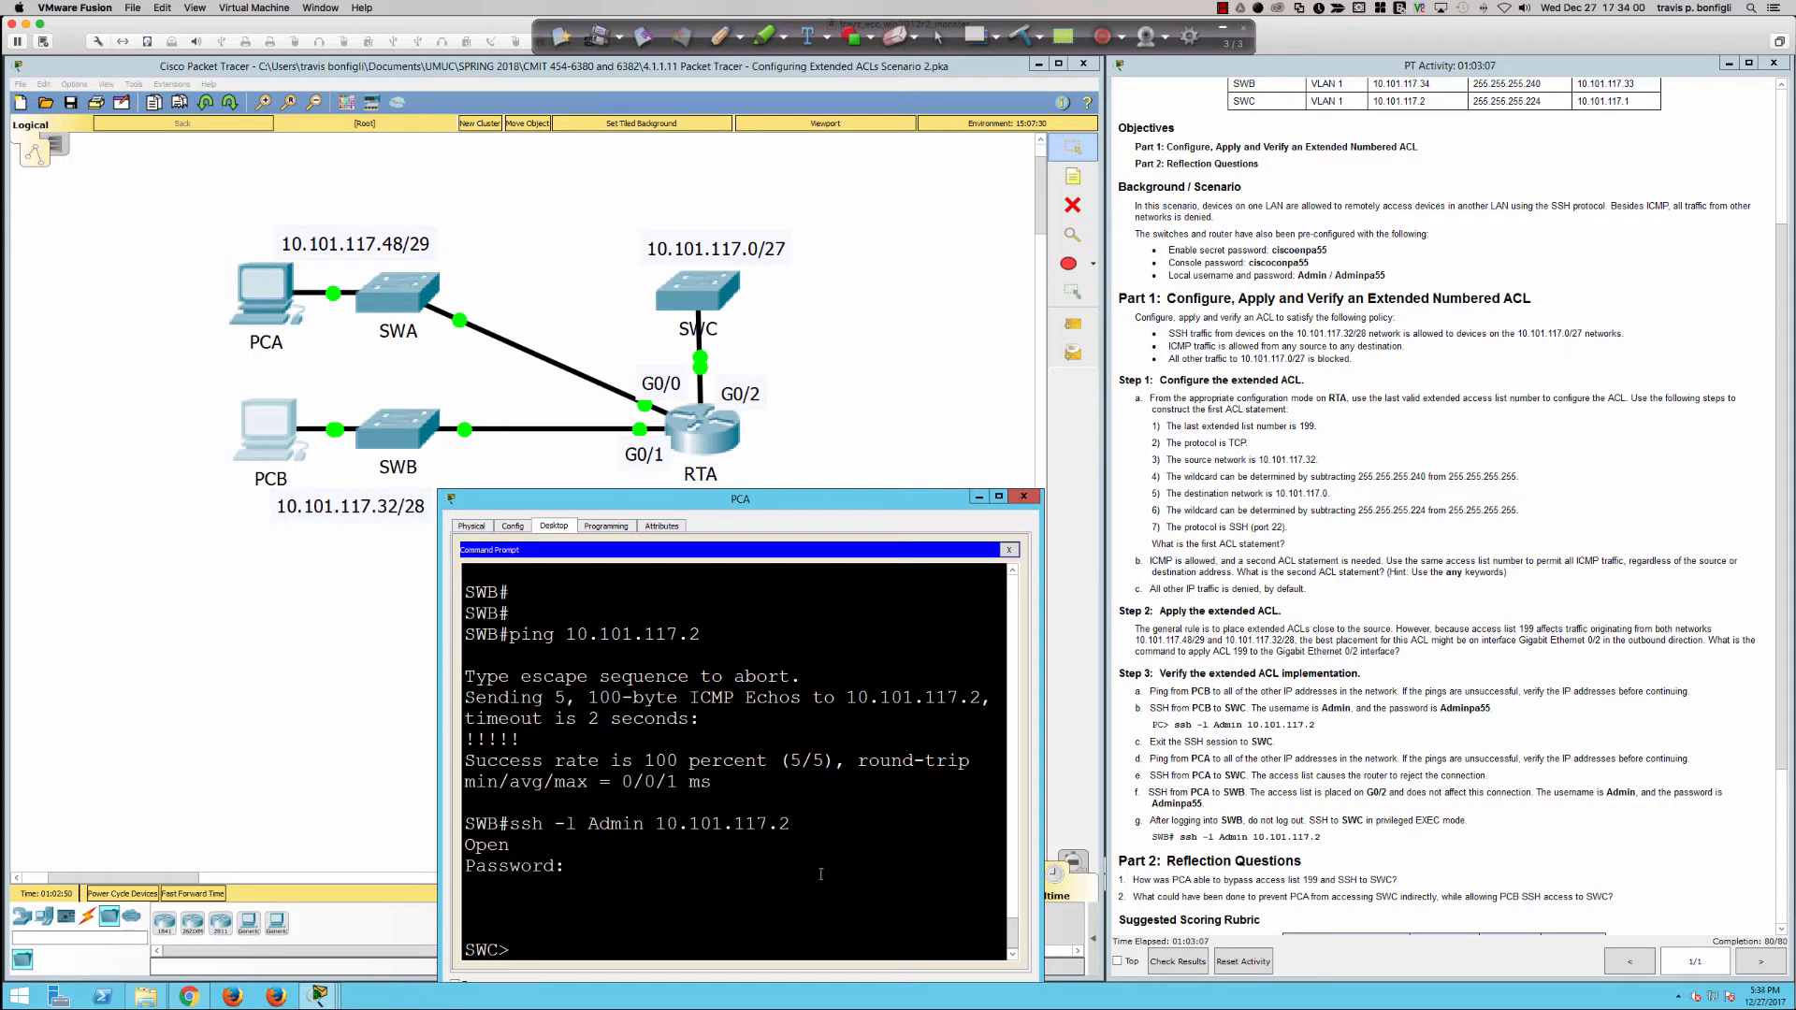
Step: Highlight reflection question 1 about how PCA bypassed access list 199 and examine the network topology
left_click_drag(1129, 879, 1400, 879)
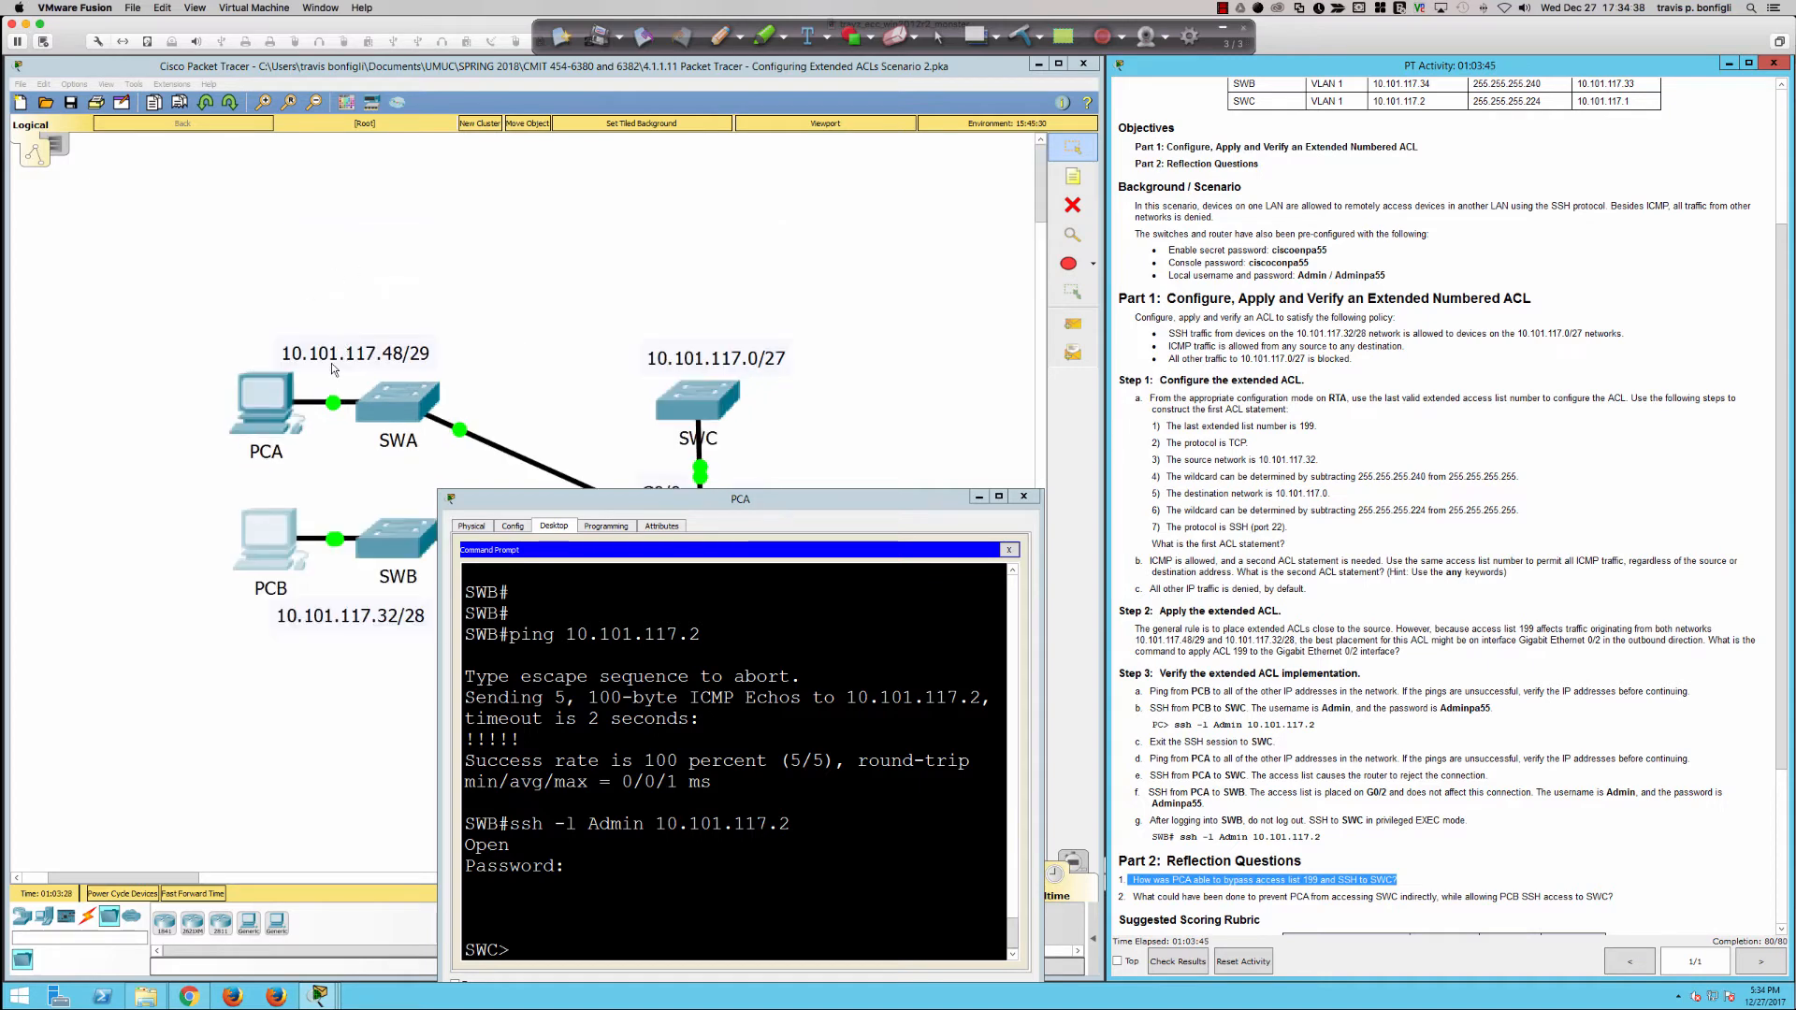
scroll(331, 369, "down", 3)
scroll(331, 369, "up", 3)
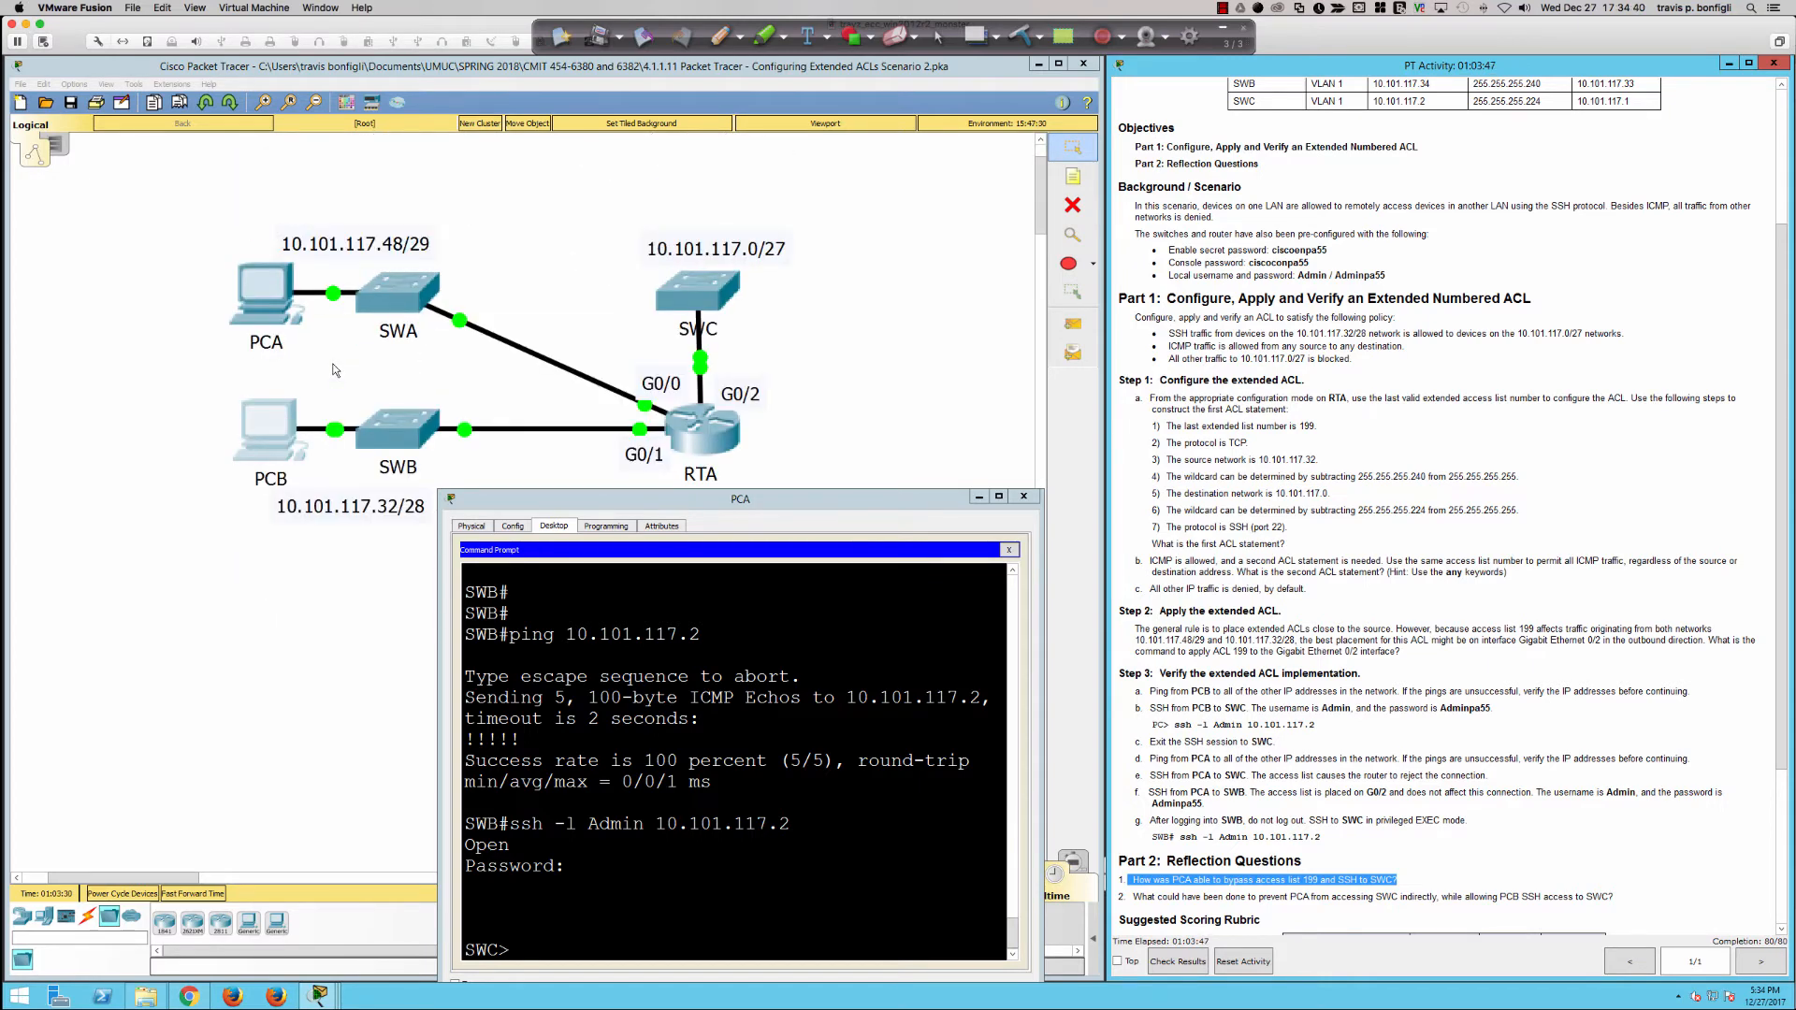
scroll(334, 370, "down", 1)
scroll(334, 370, "up", 1)
Step: Annotate the topology in red with an arrow from SWA to SWB, a circle around 10.101.117.32/28, and a path through RTA to SWC
left_click(720, 35)
left_click_drag(397, 320, 405, 412)
mouse_move(353, 477)
left_mouse_down()
mouse_move(320, 474)
mouse_move(430, 526)
mouse_move(320, 479)
left_mouse_up()
mouse_move(410, 418)
left_mouse_down()
mouse_move(682, 441)
mouse_move(738, 312)
mouse_move(744, 333)
left_mouse_up()
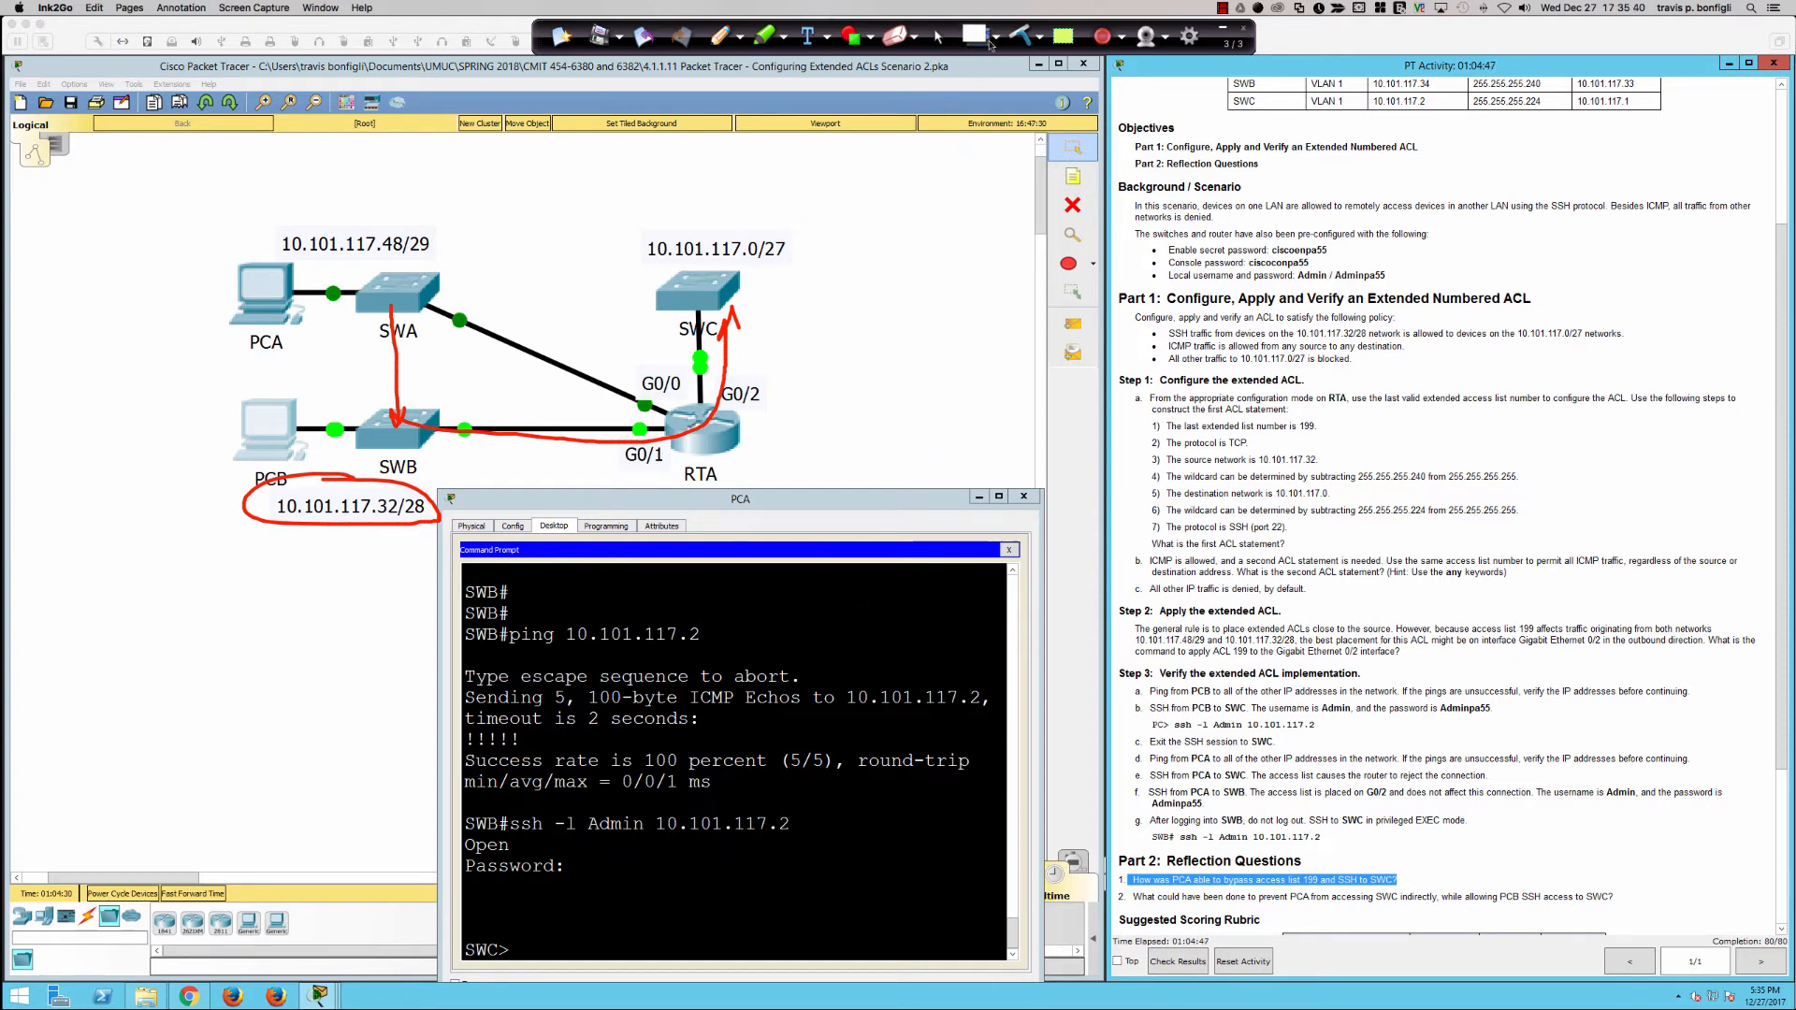
left_click(938, 36)
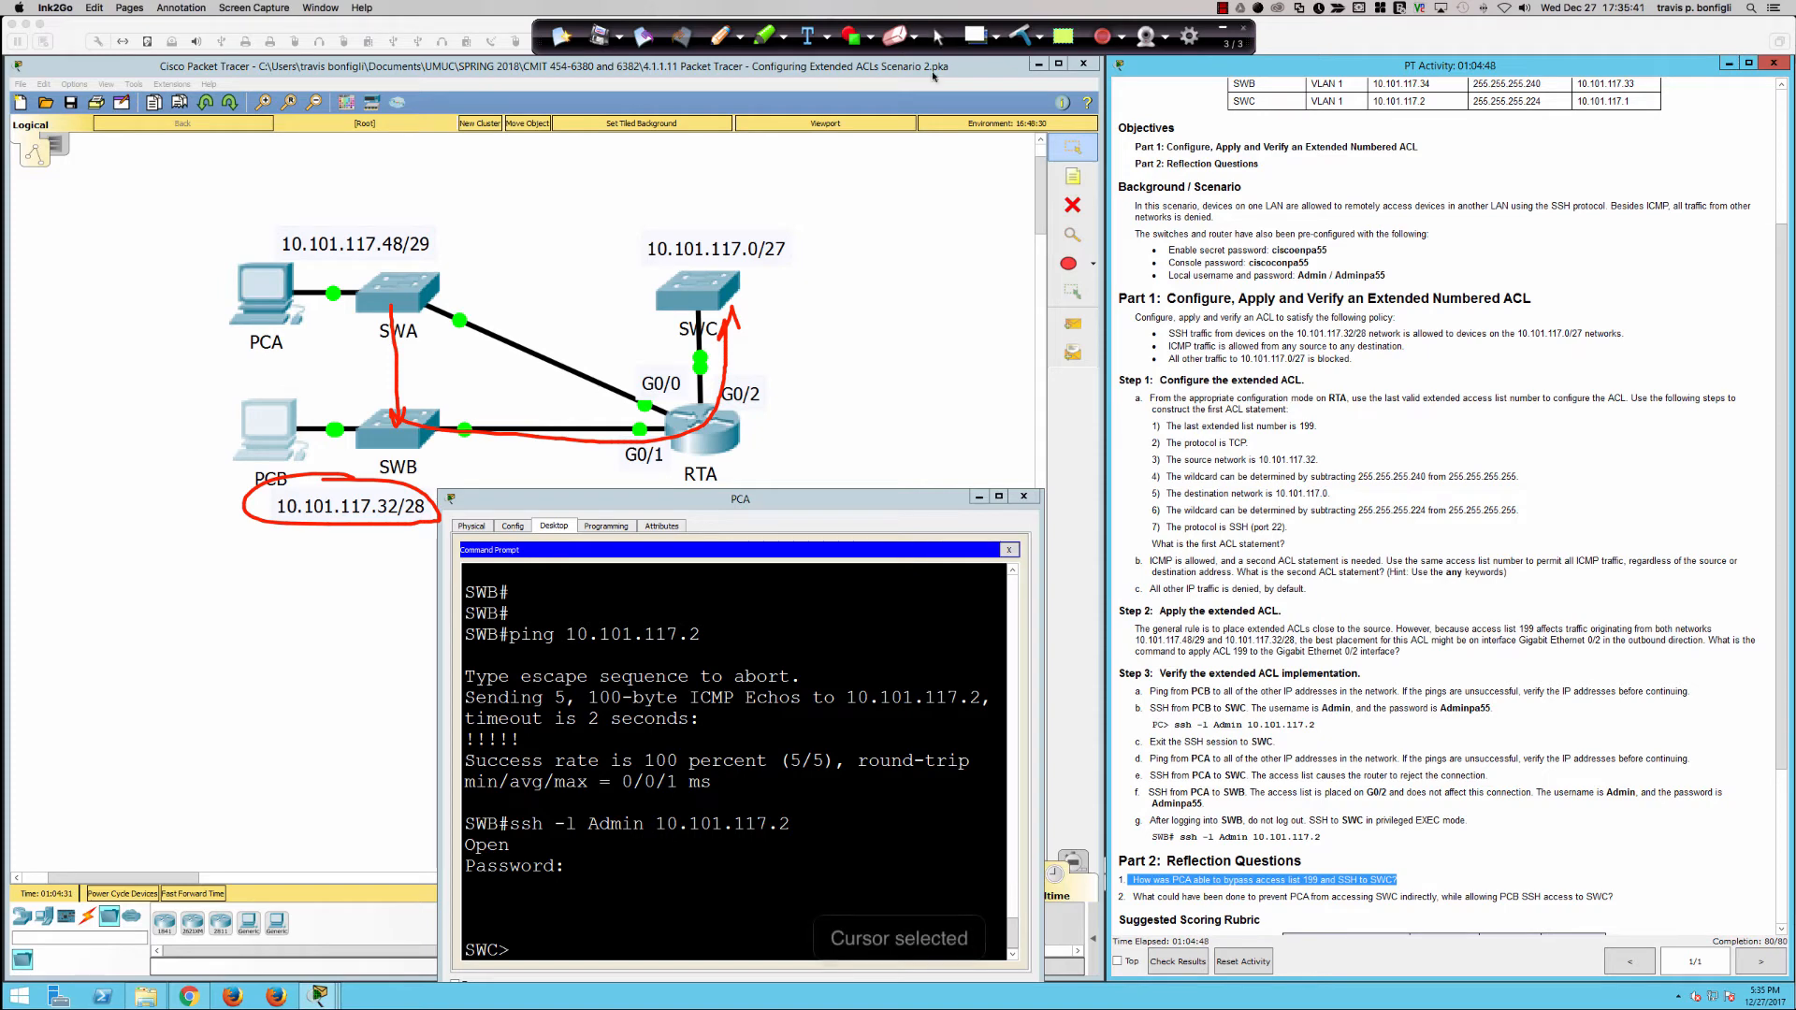
Step: Exit the SSH session to SWC and highlight its IP address in the connection output
left_click(903, 539)
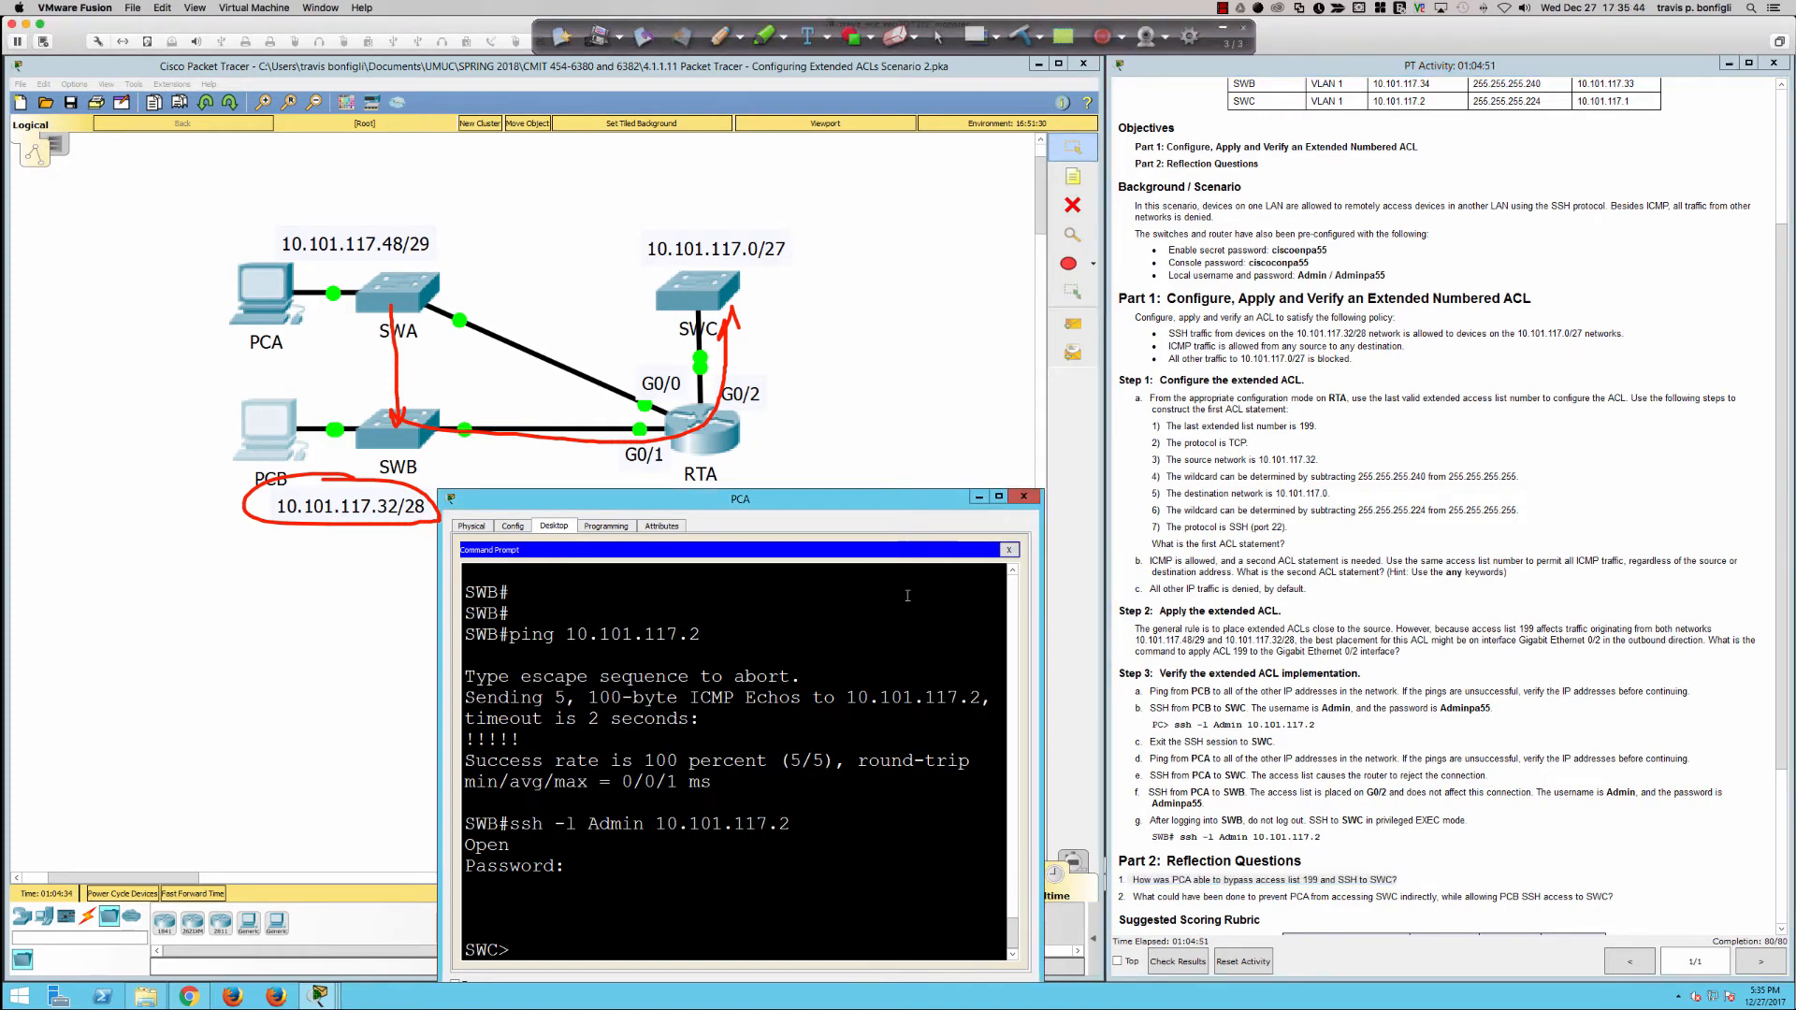
type("exit")
key("Return")
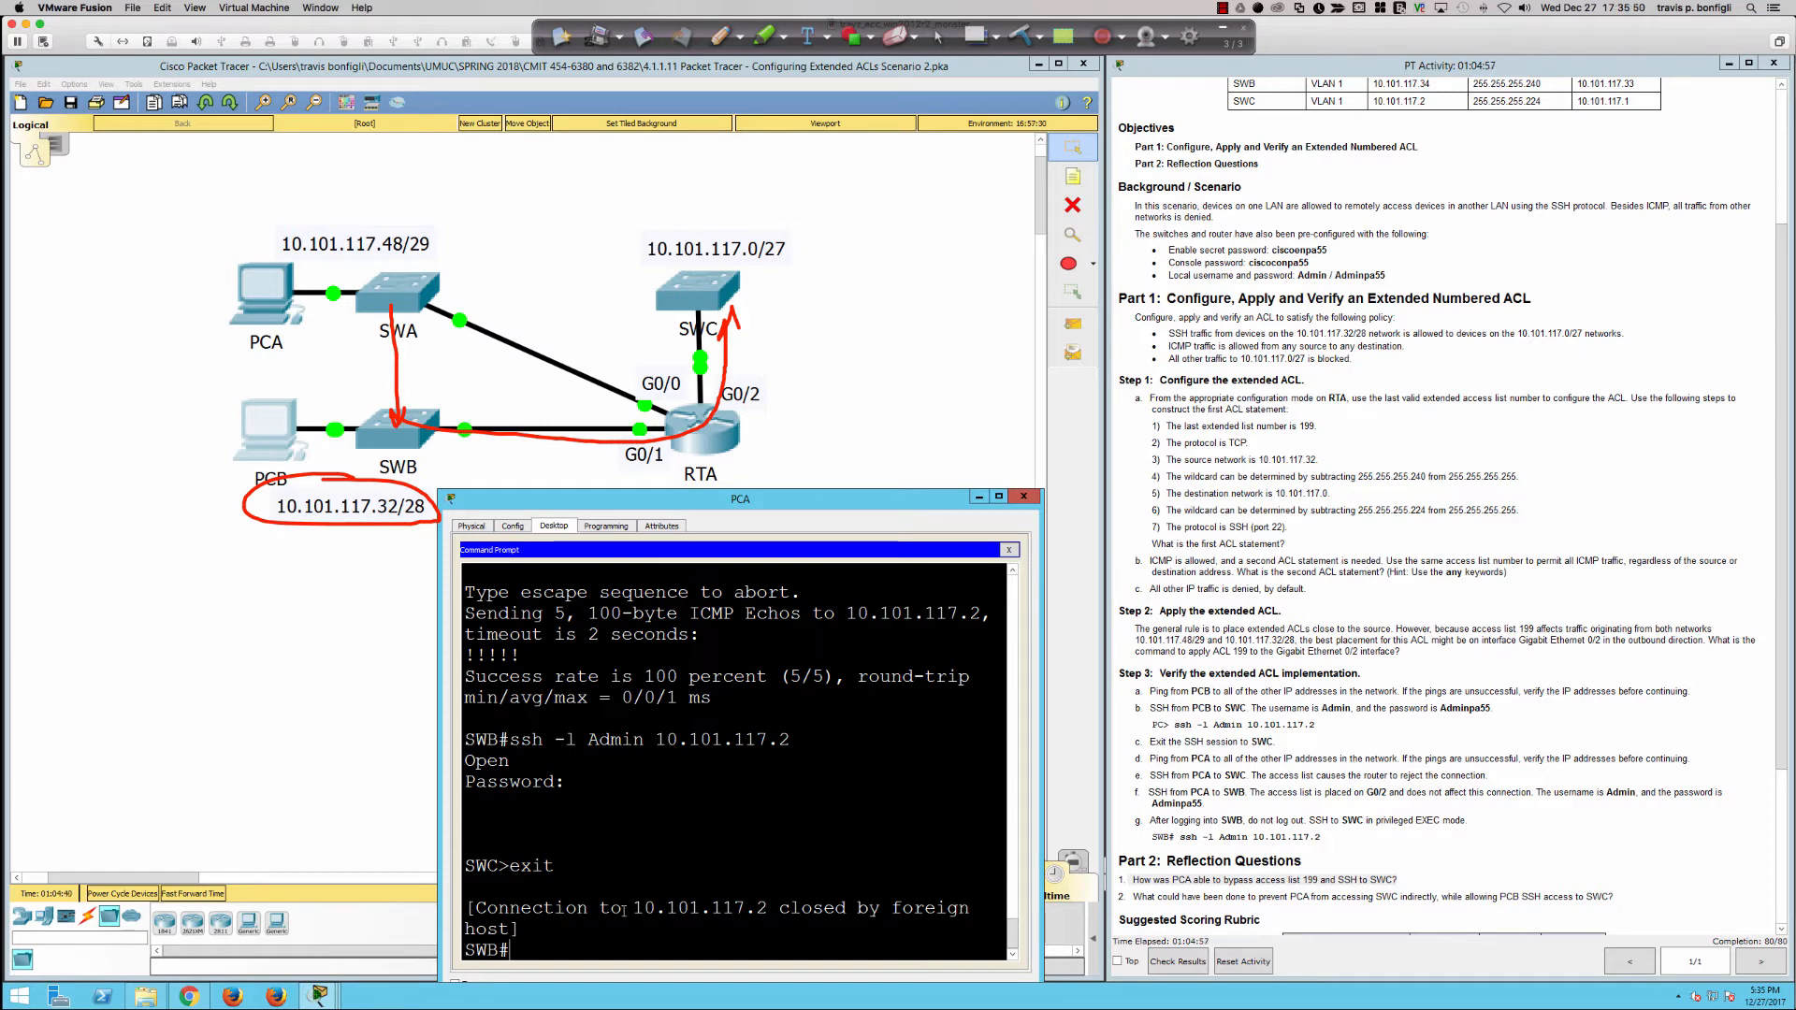
left_click_drag(621, 908, 768, 907)
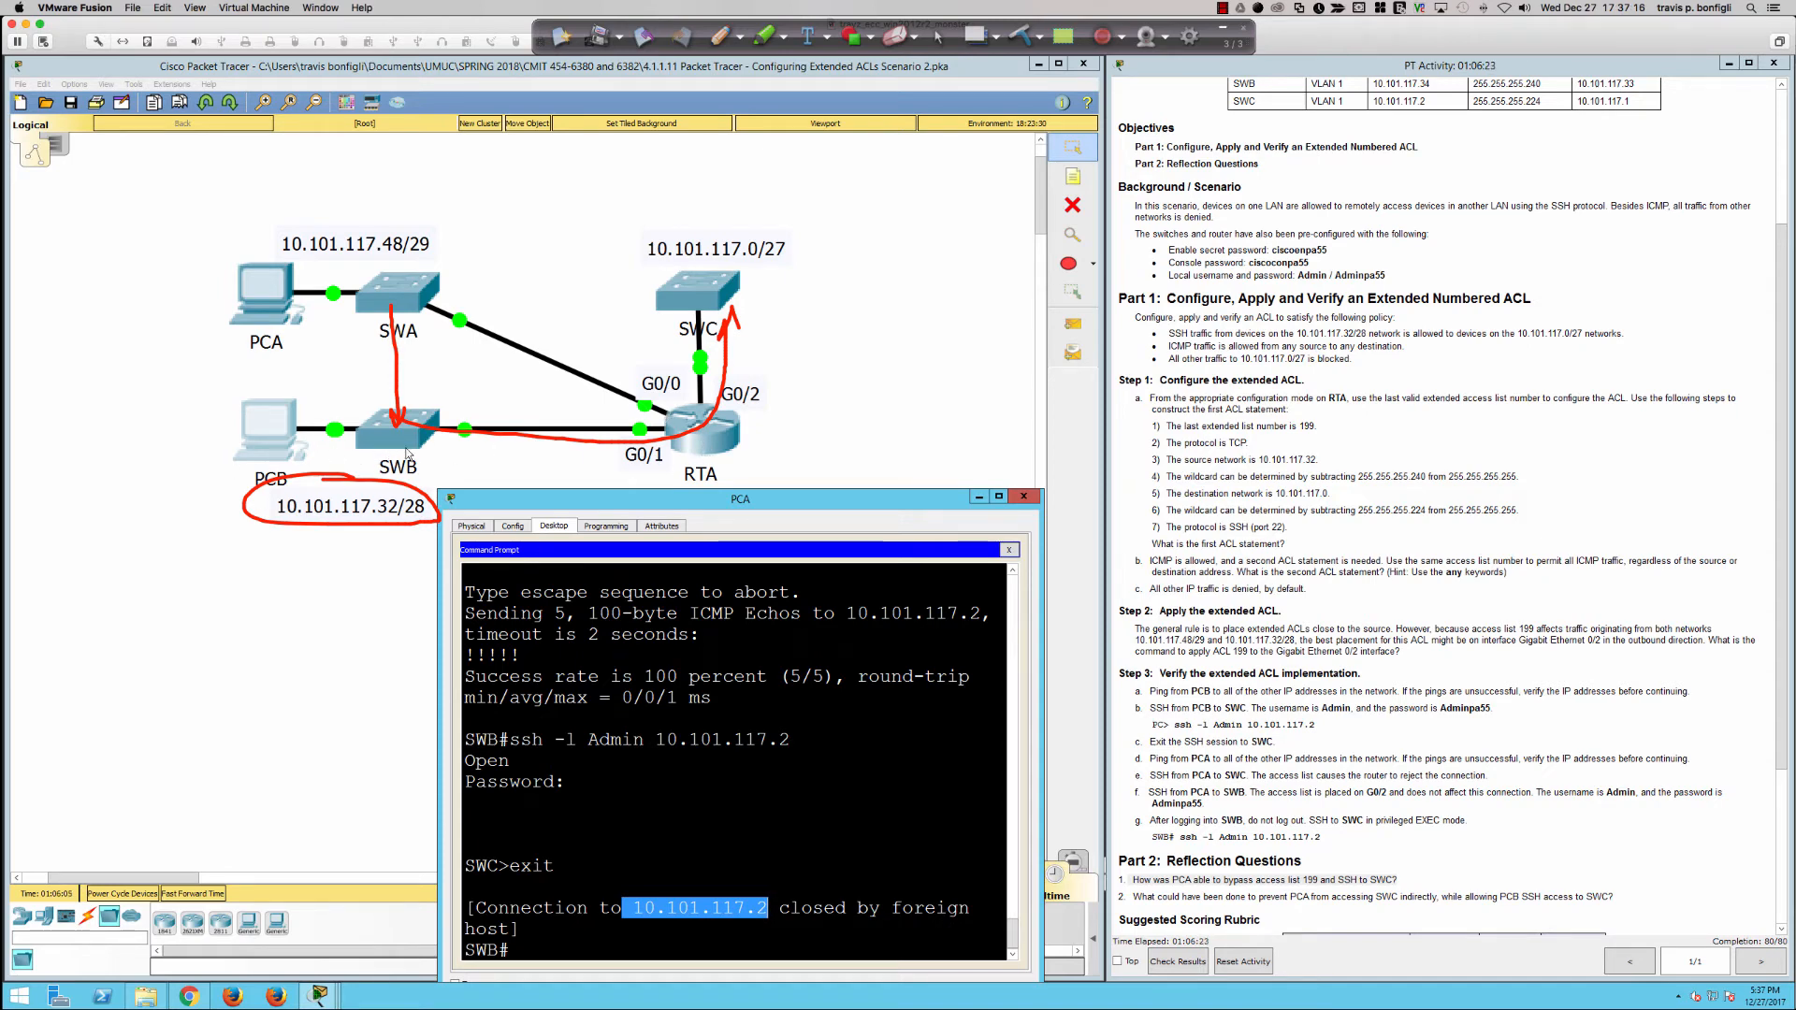
Step: Clear the red annotations and log in to RTA's command line with the console password
left_click(941, 35)
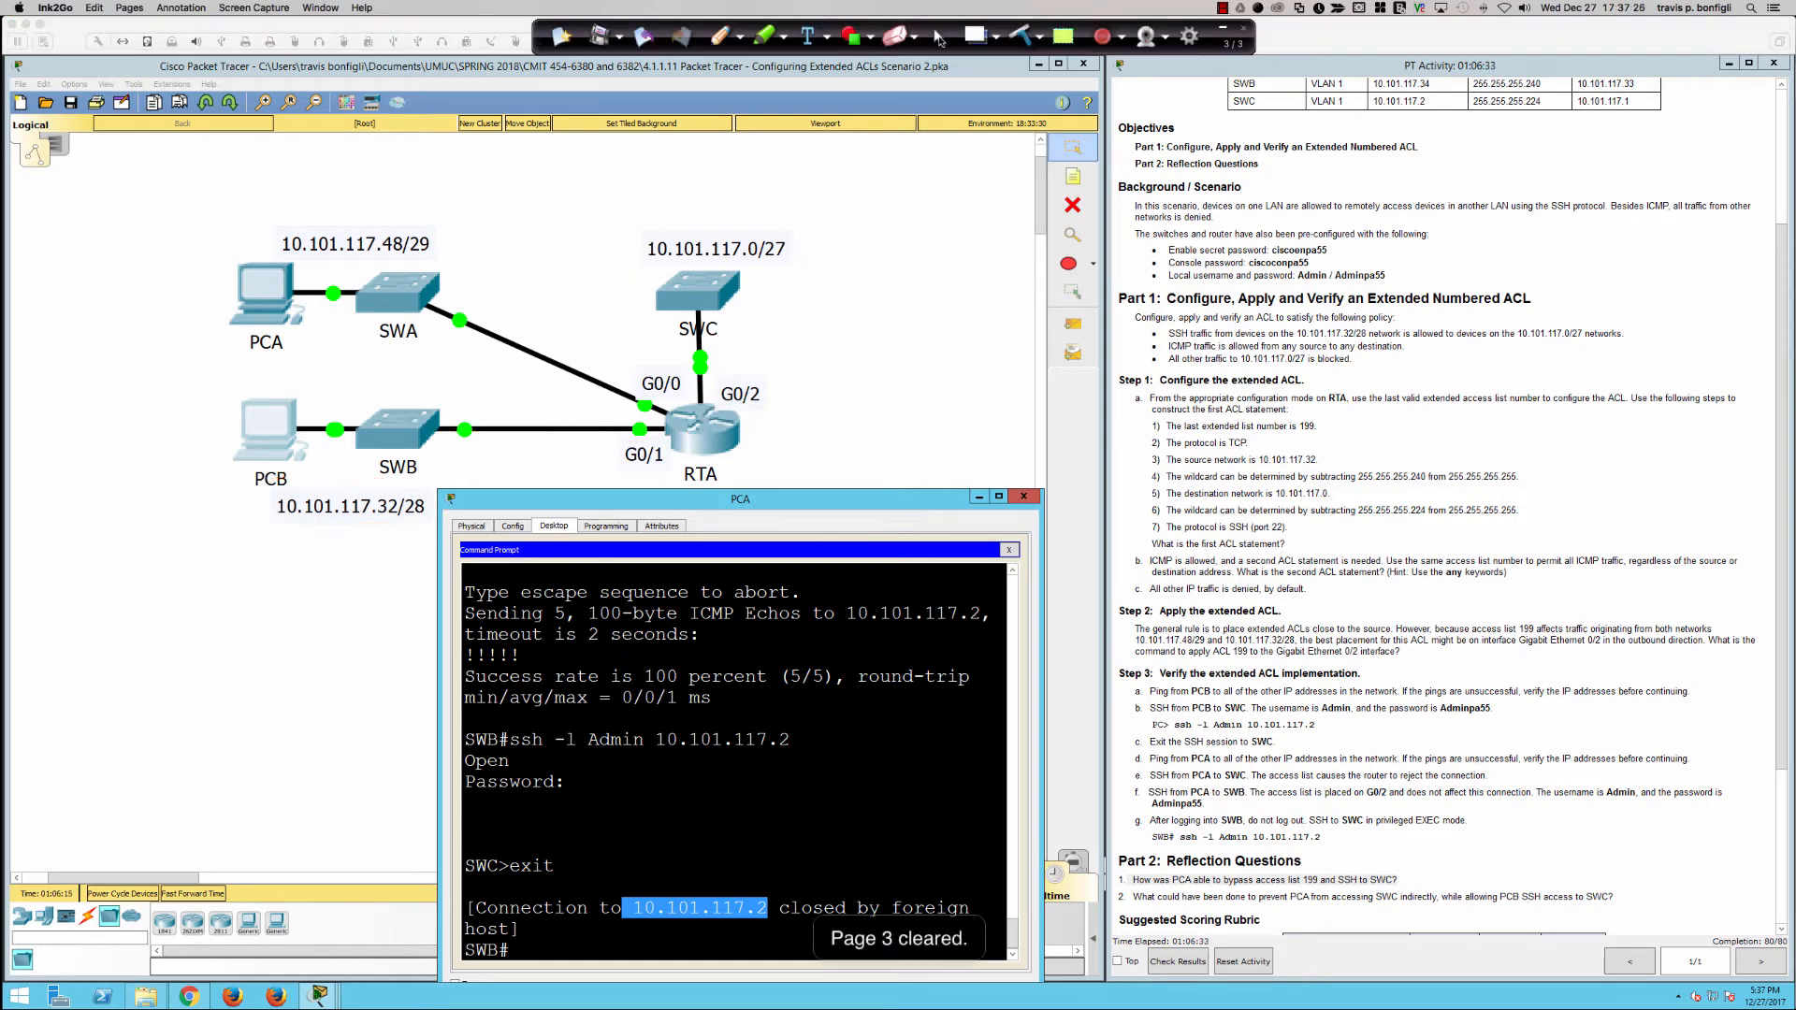
left_click(858, 269)
left_click(702, 430)
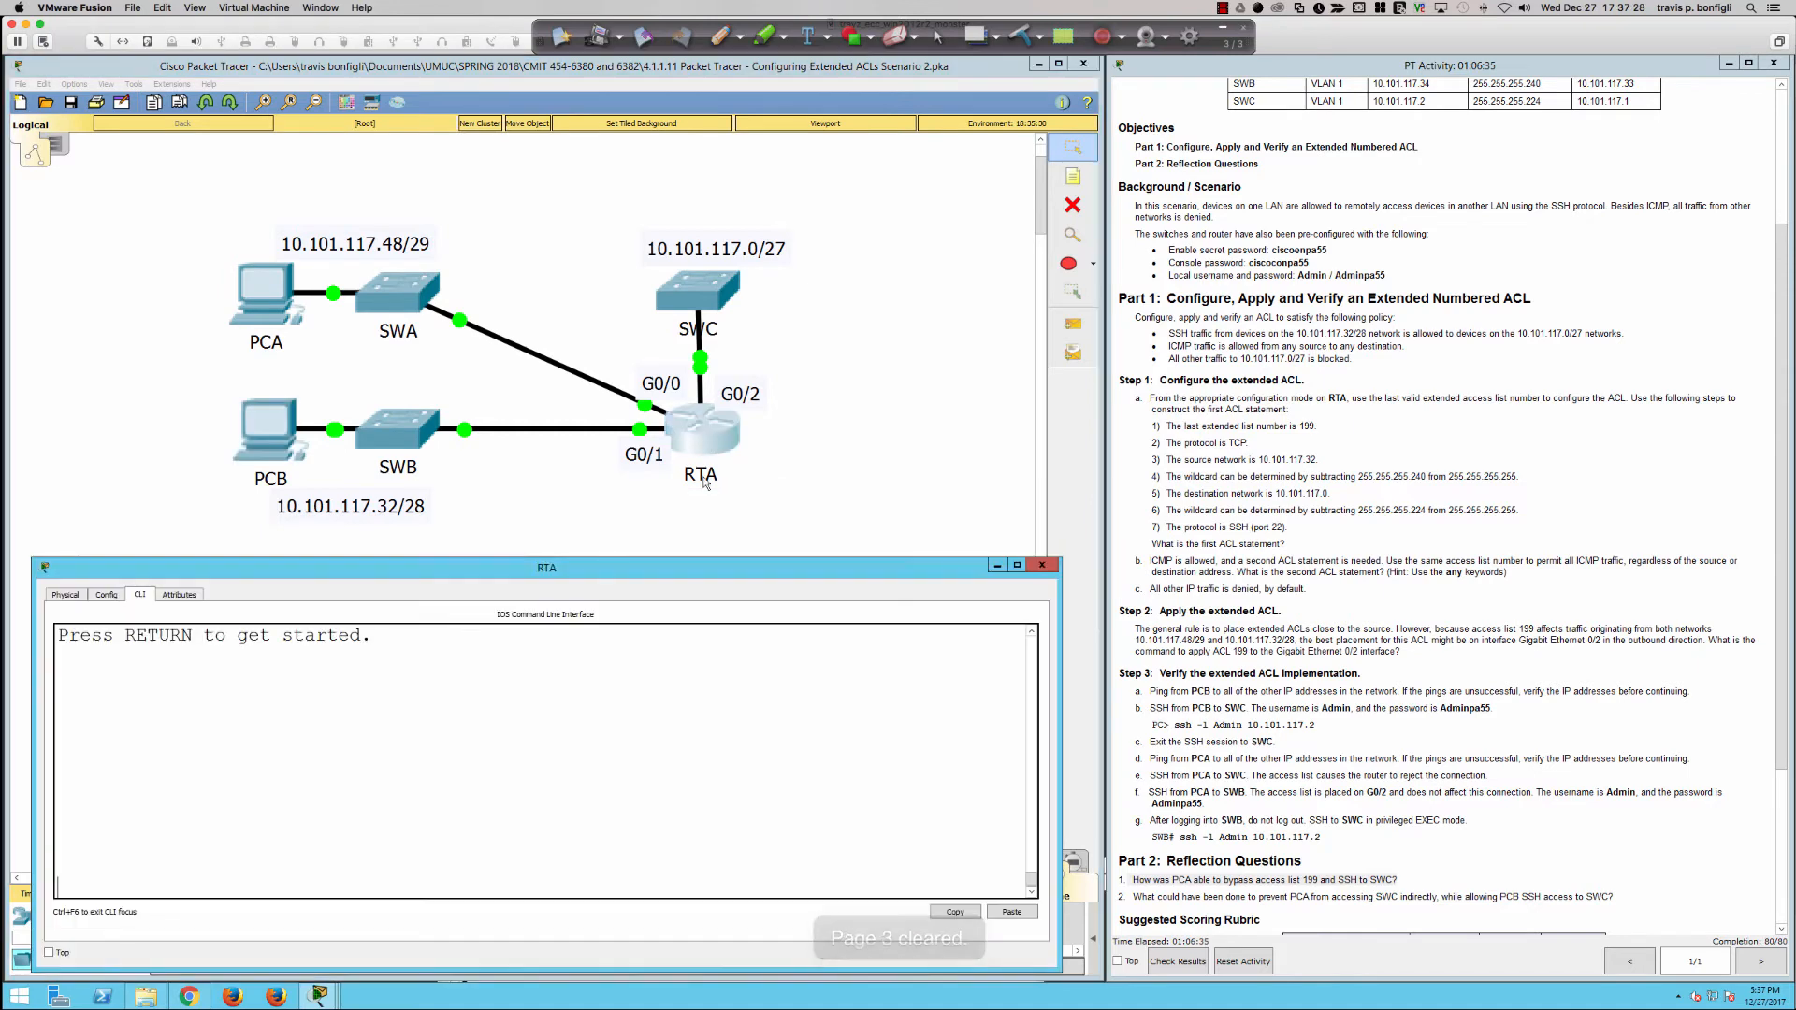
key("Return")
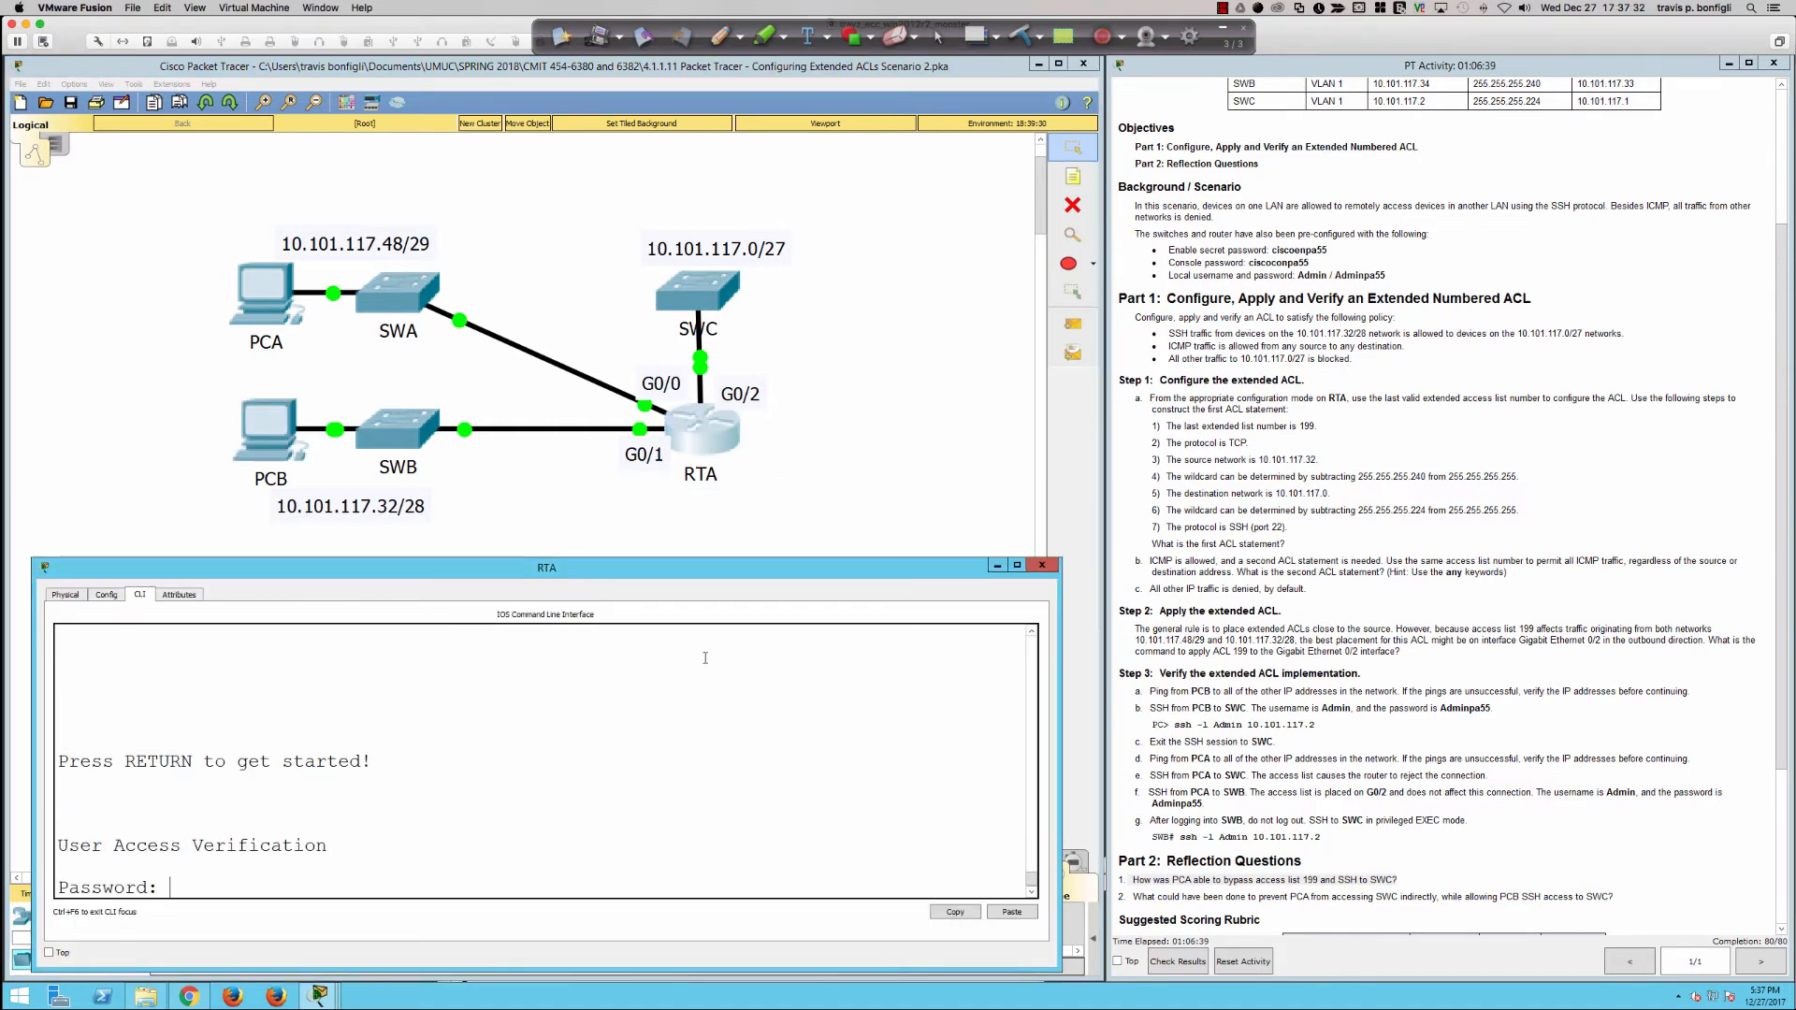
type("ciscoconpa55")
key("Return")
Step: Enter privileged EXEC mode on RTA with enable and supply the enable secret password
key("Return")
key("Return")
key("Return")
key("Return")
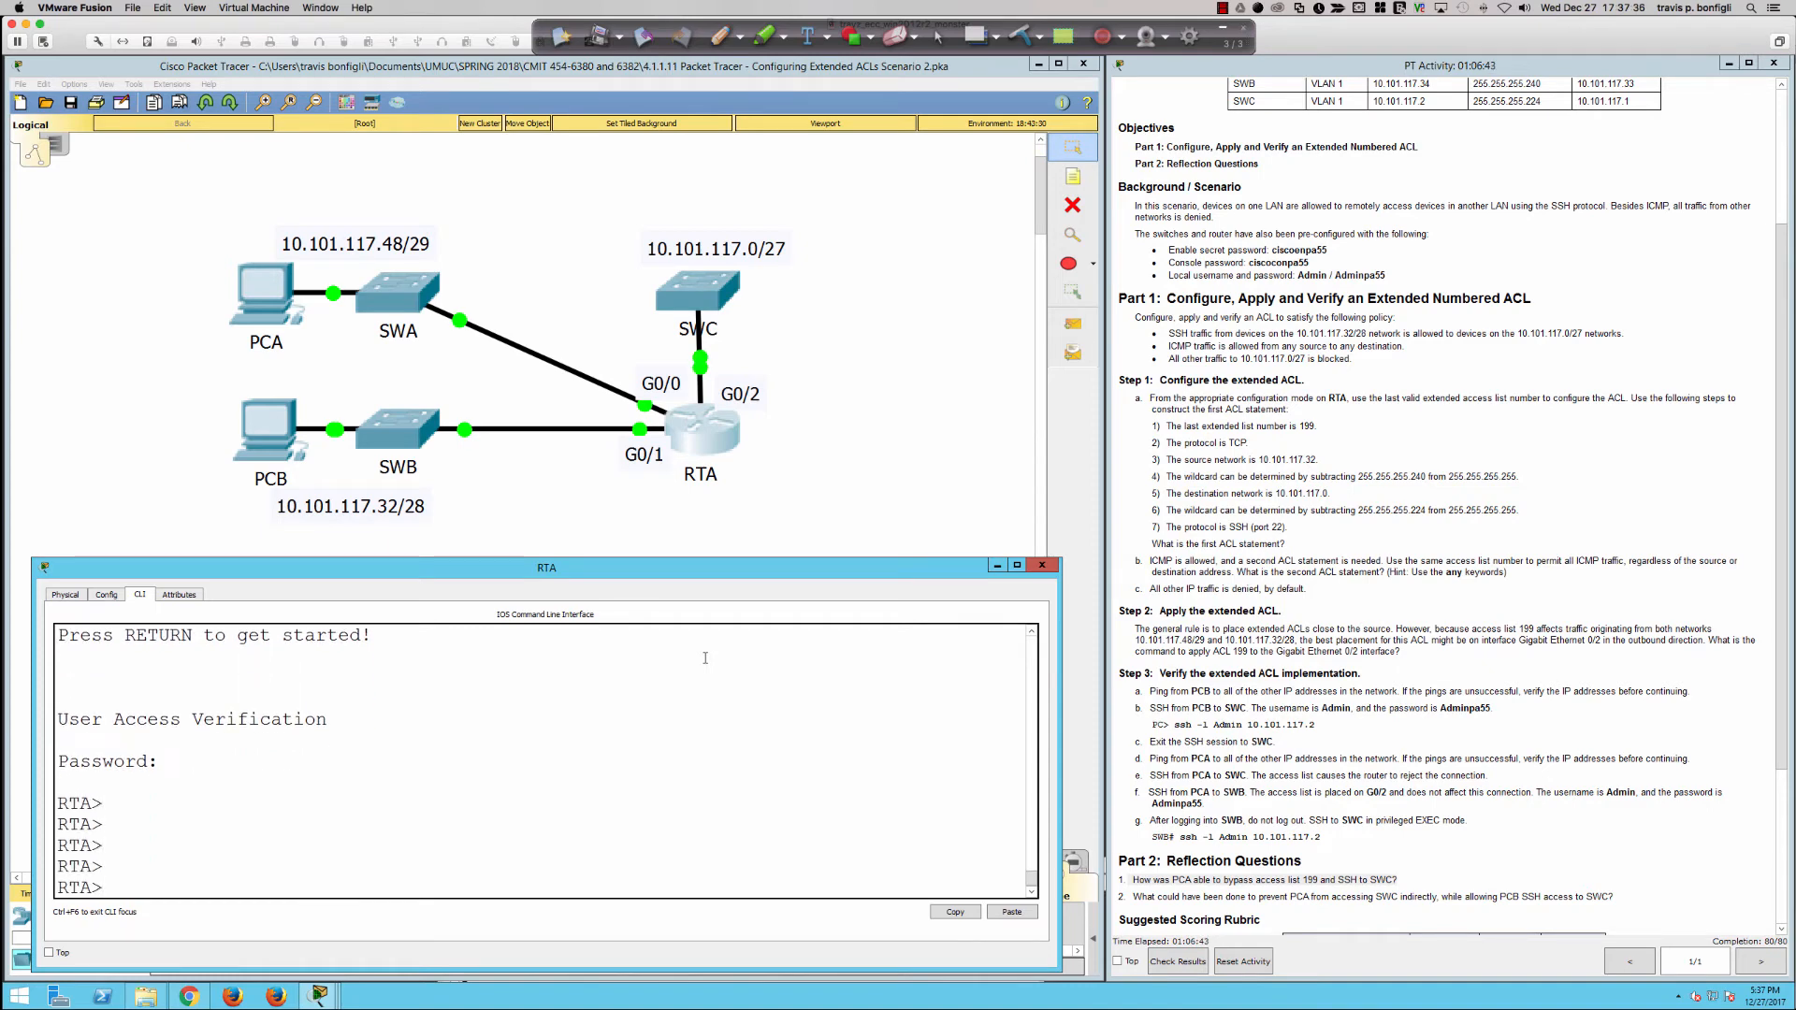
type("en")
key("Tab")
key("Return")
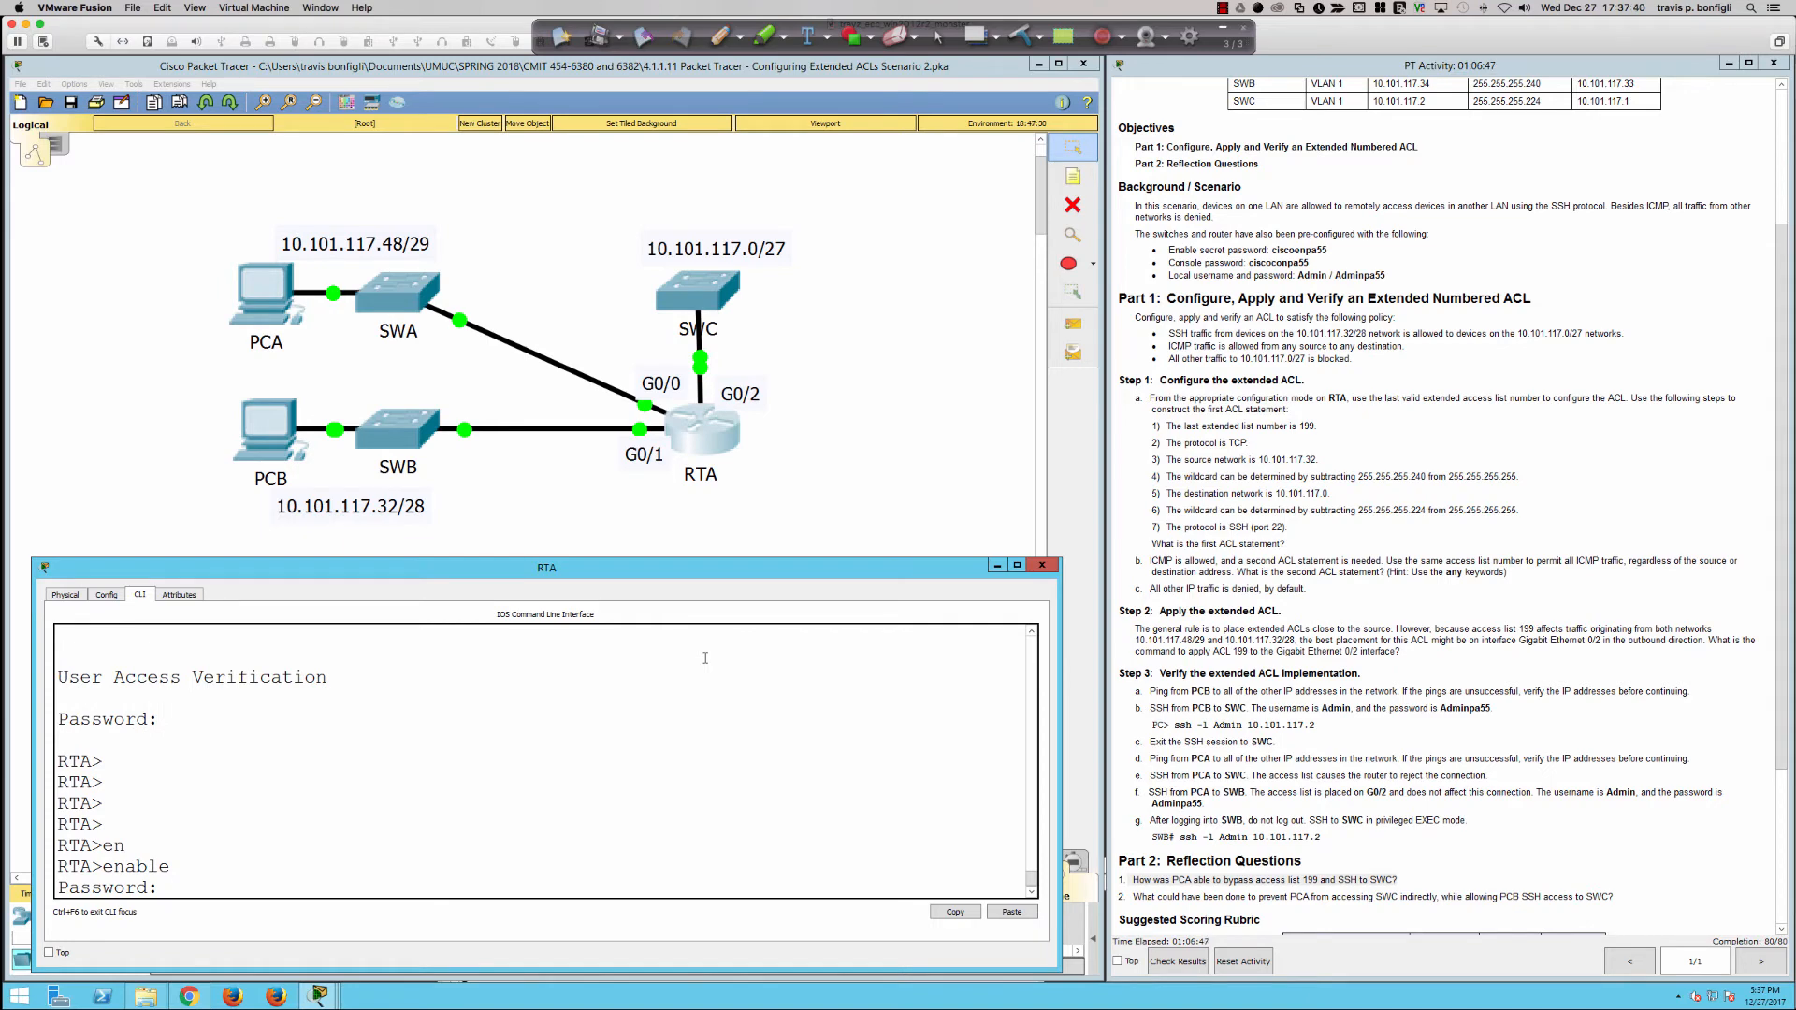
key("Return")
key("Return")
key("Return")
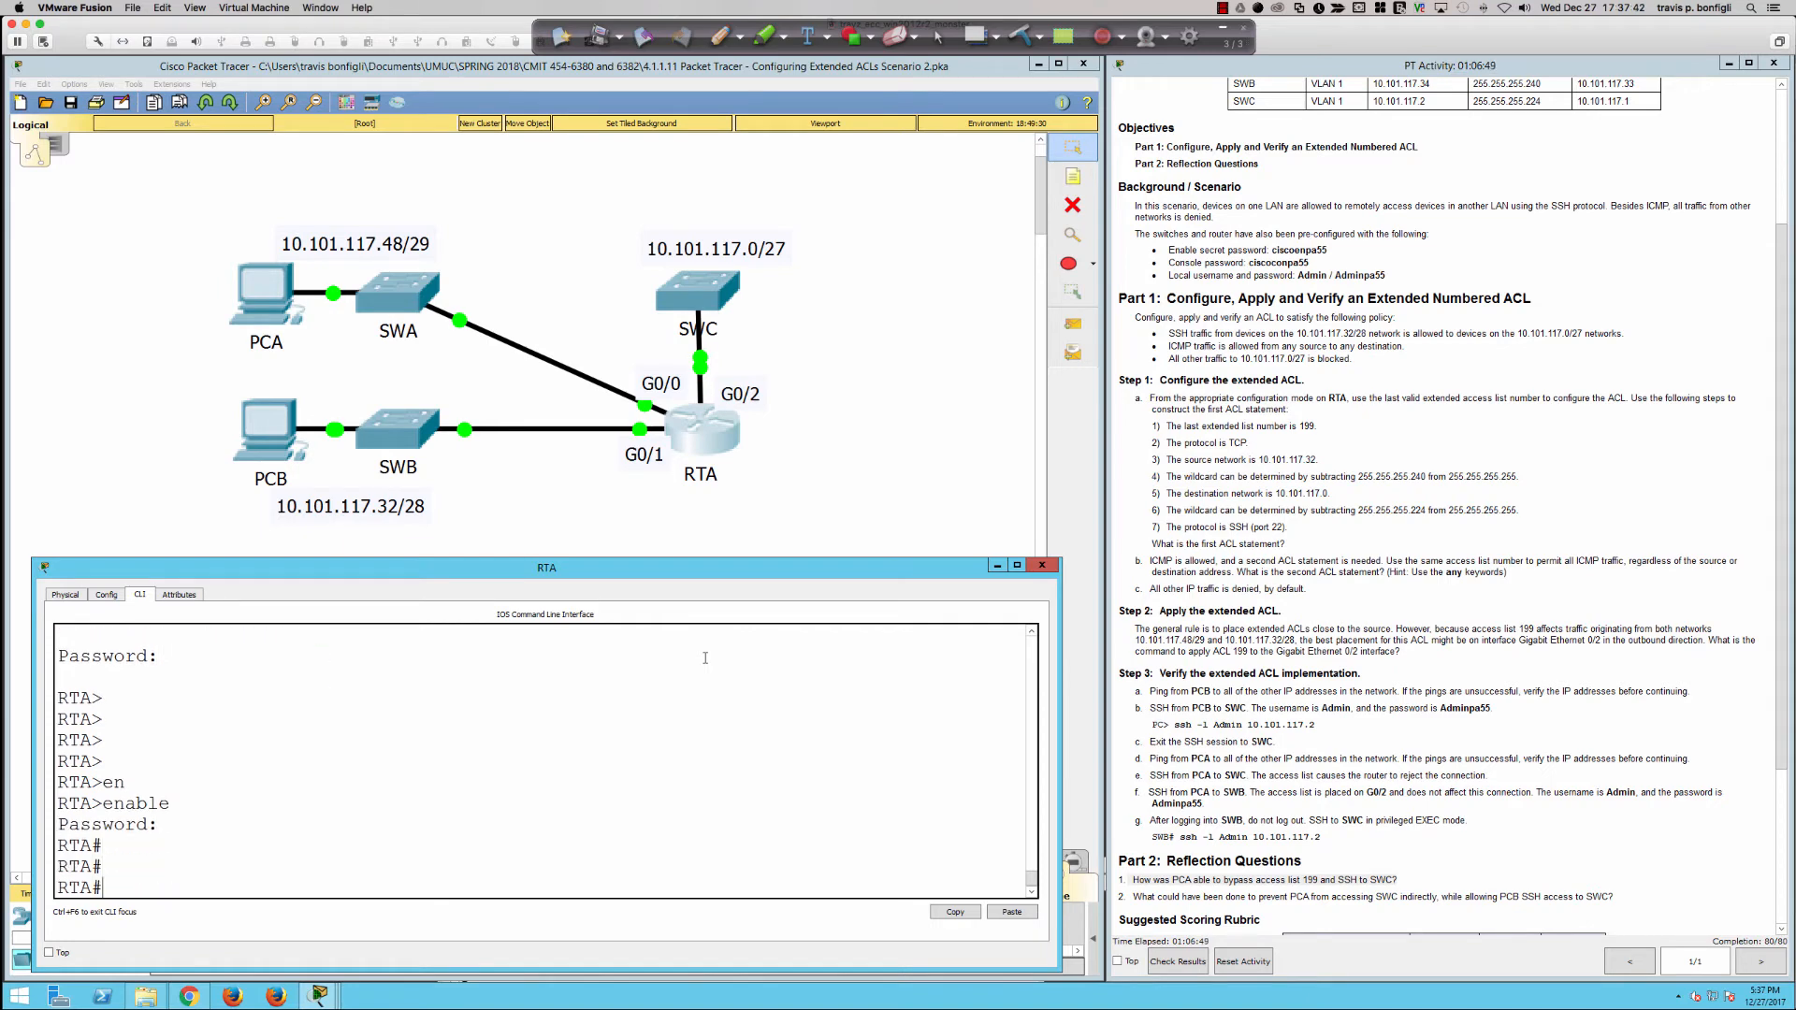
Step: Enter global configuration mode on RTA with the conf terminal command
type("conf t")
key("Tab")
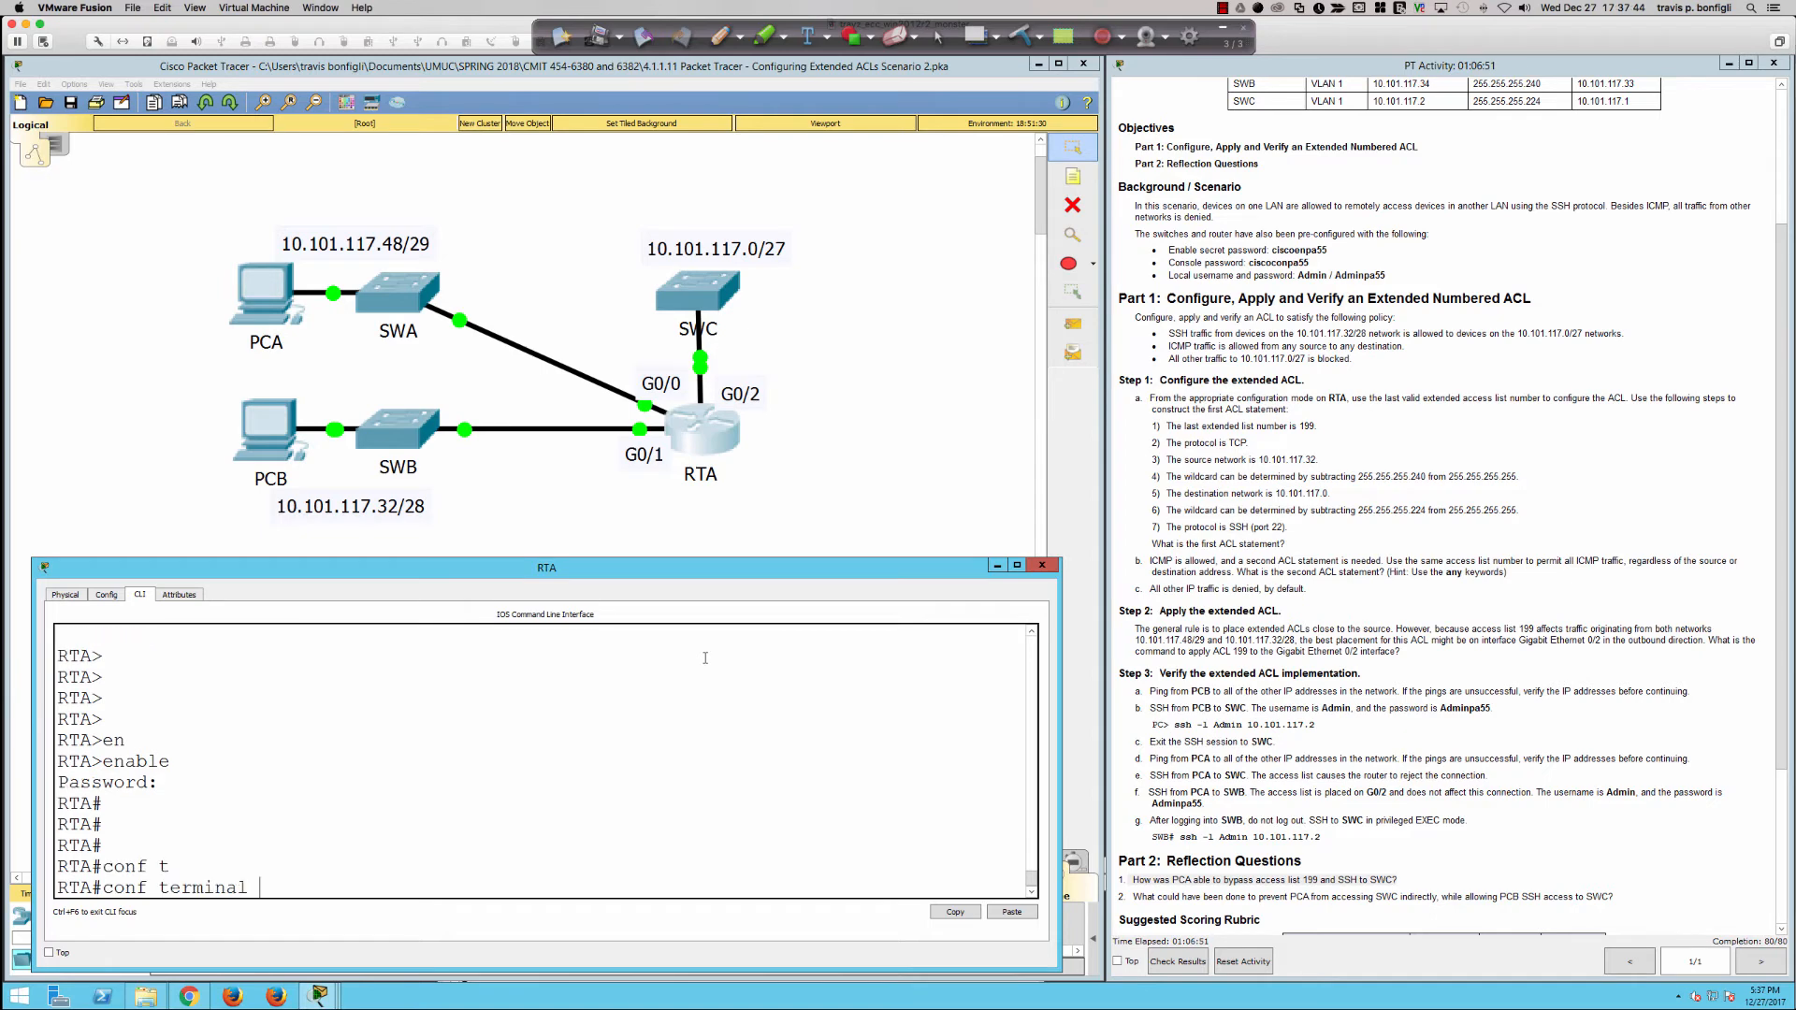
key("Return")
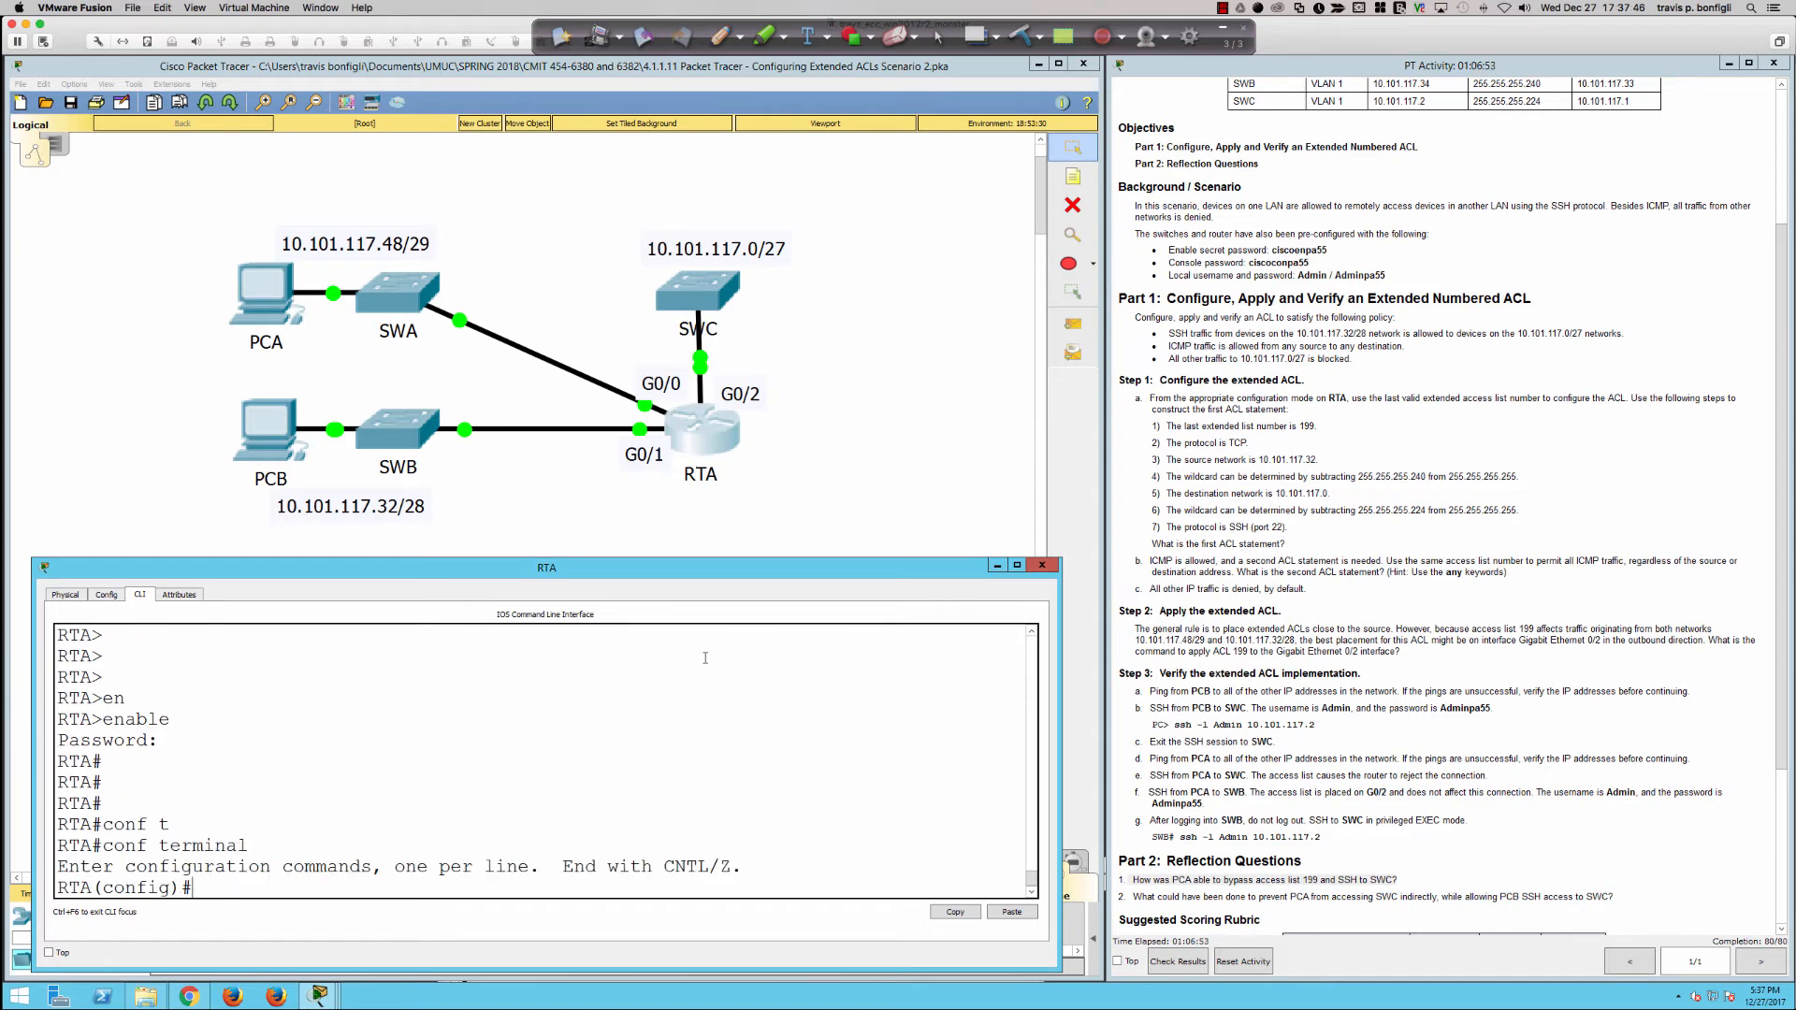
key("Return")
key("Return")
key("Return")
Step: Begin an access-list 100 statement that denies TCP from source network 10.101.117.48, leaving the command open for its wildcard mask
type("access")
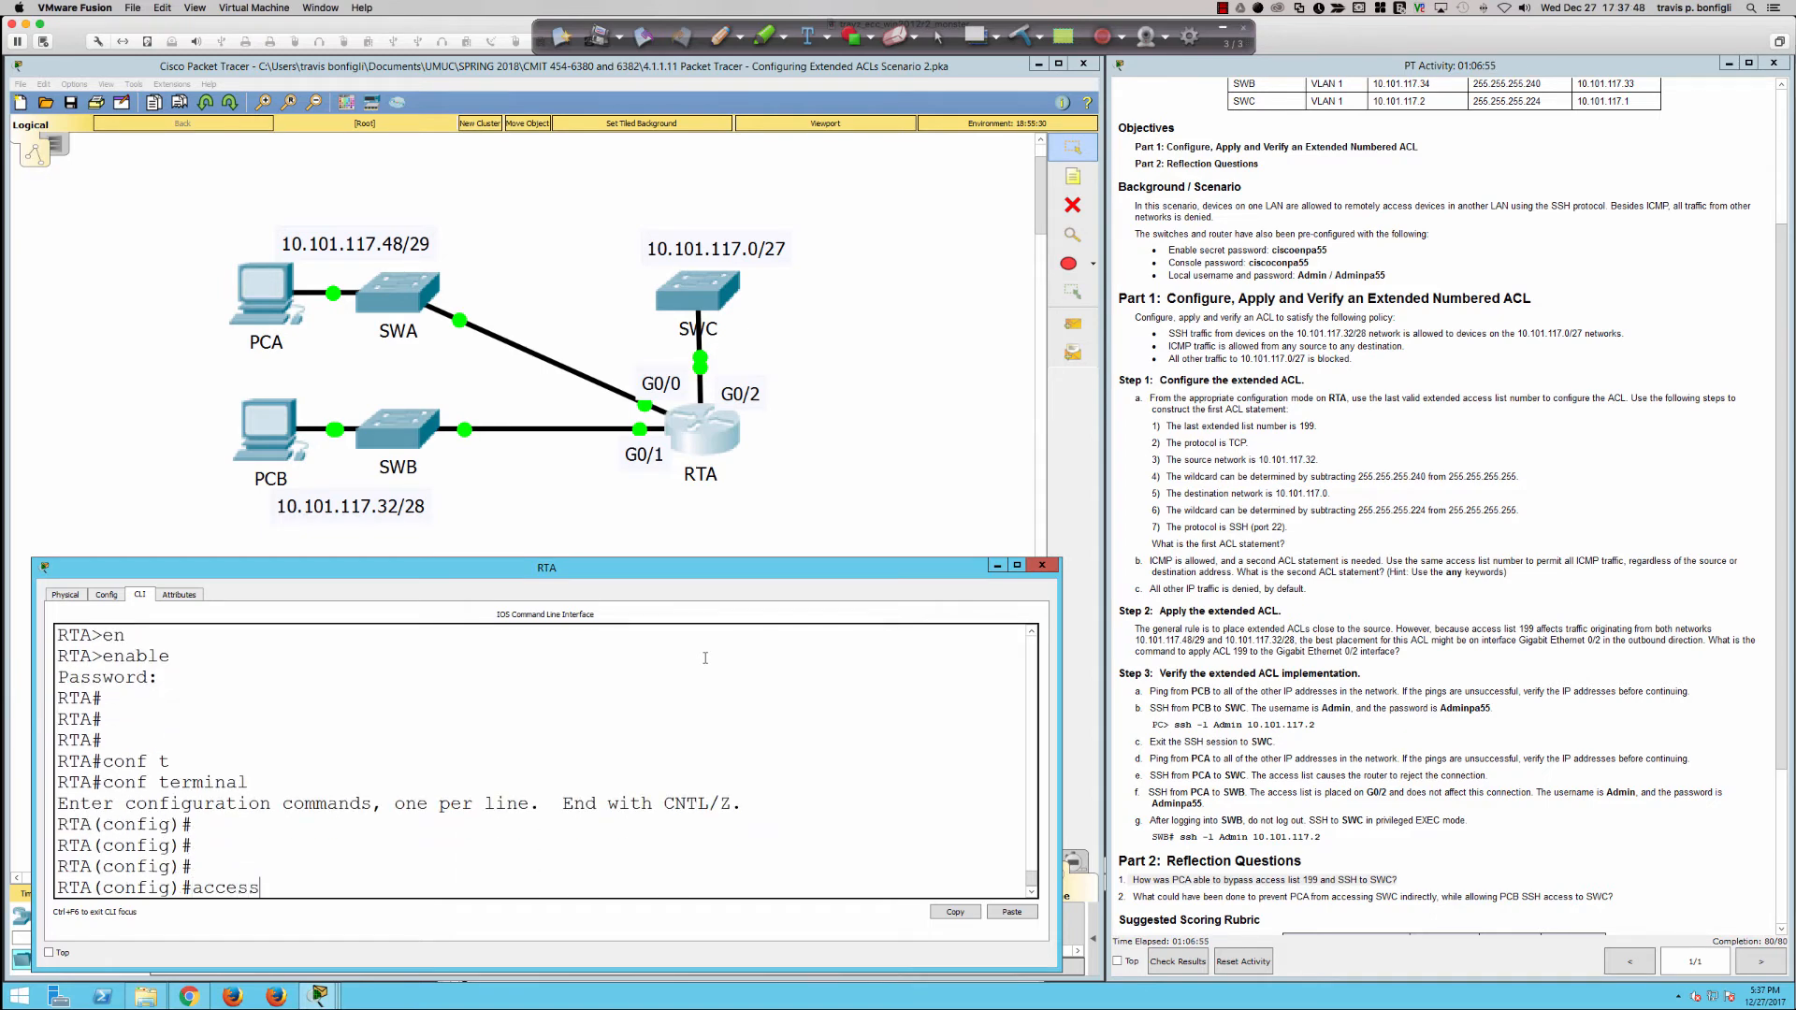
type("-list 1")
type("00")
type("deny tcp")
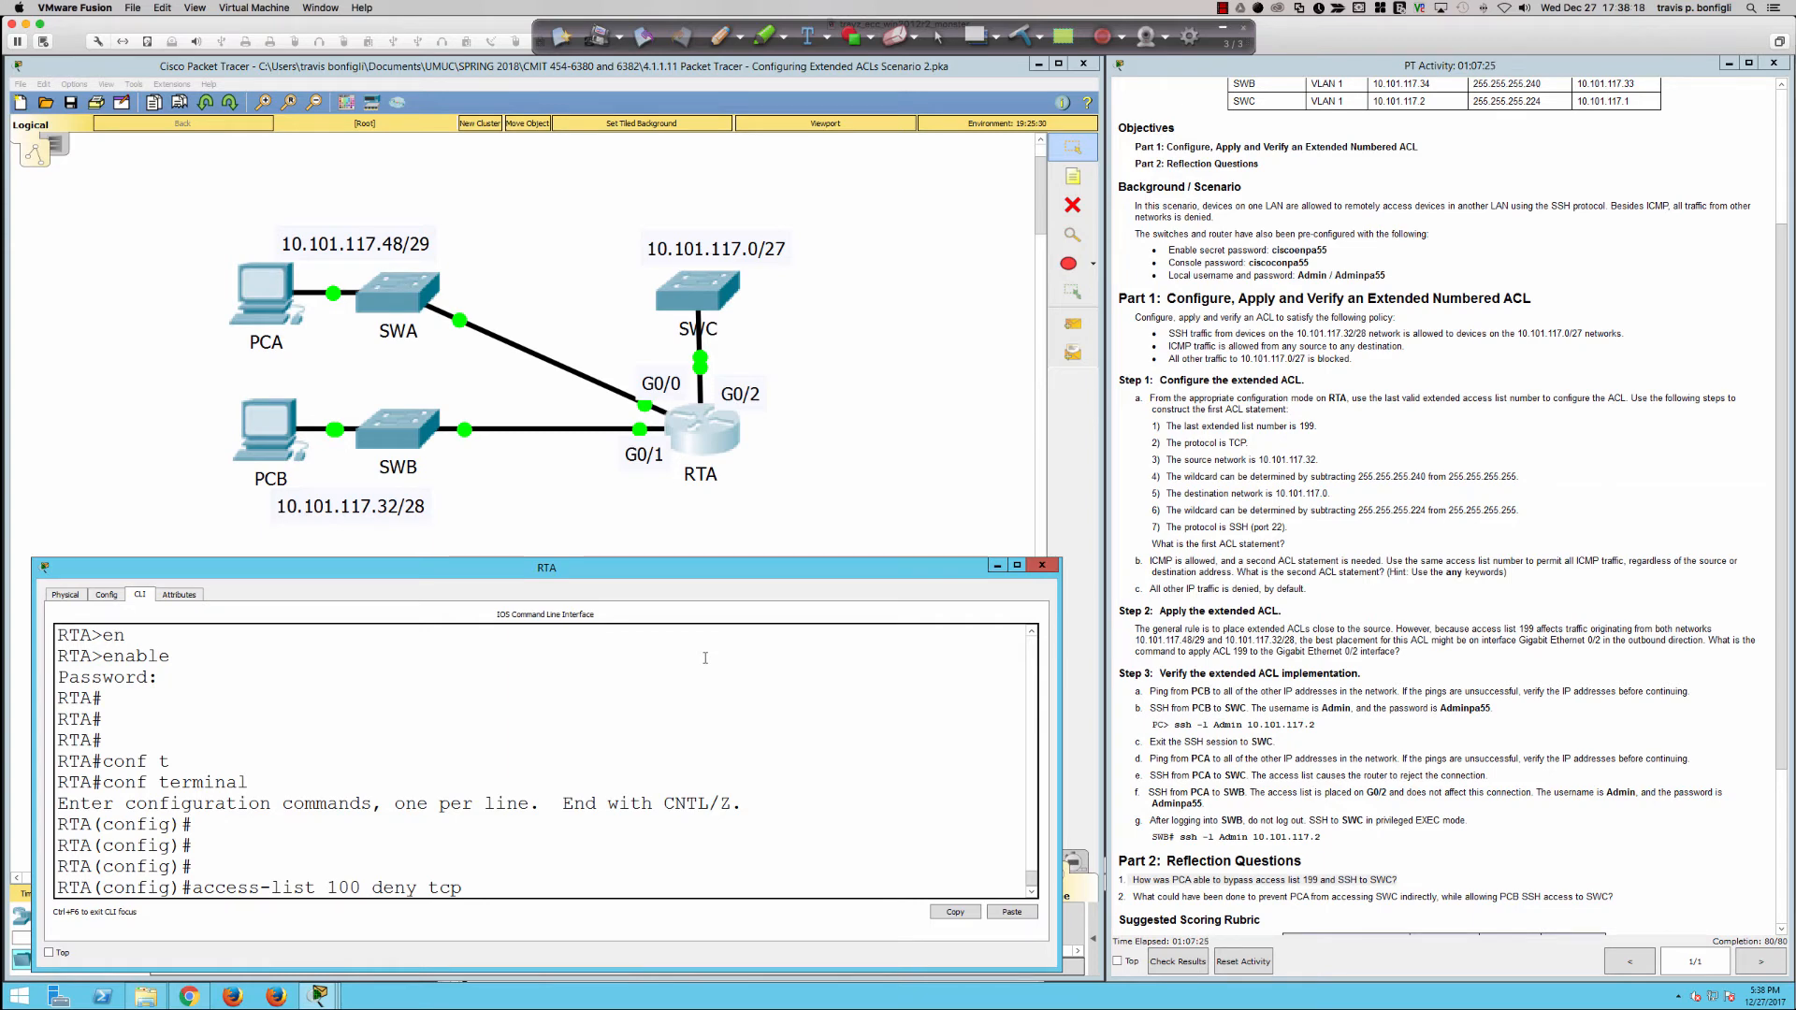
type("10.101.117.48")
Step: Circle the /29 prefix in red and write its bit breakdown above it as bracketed 8.8.8.5 followed by three underlined zeros
left_click(720, 37)
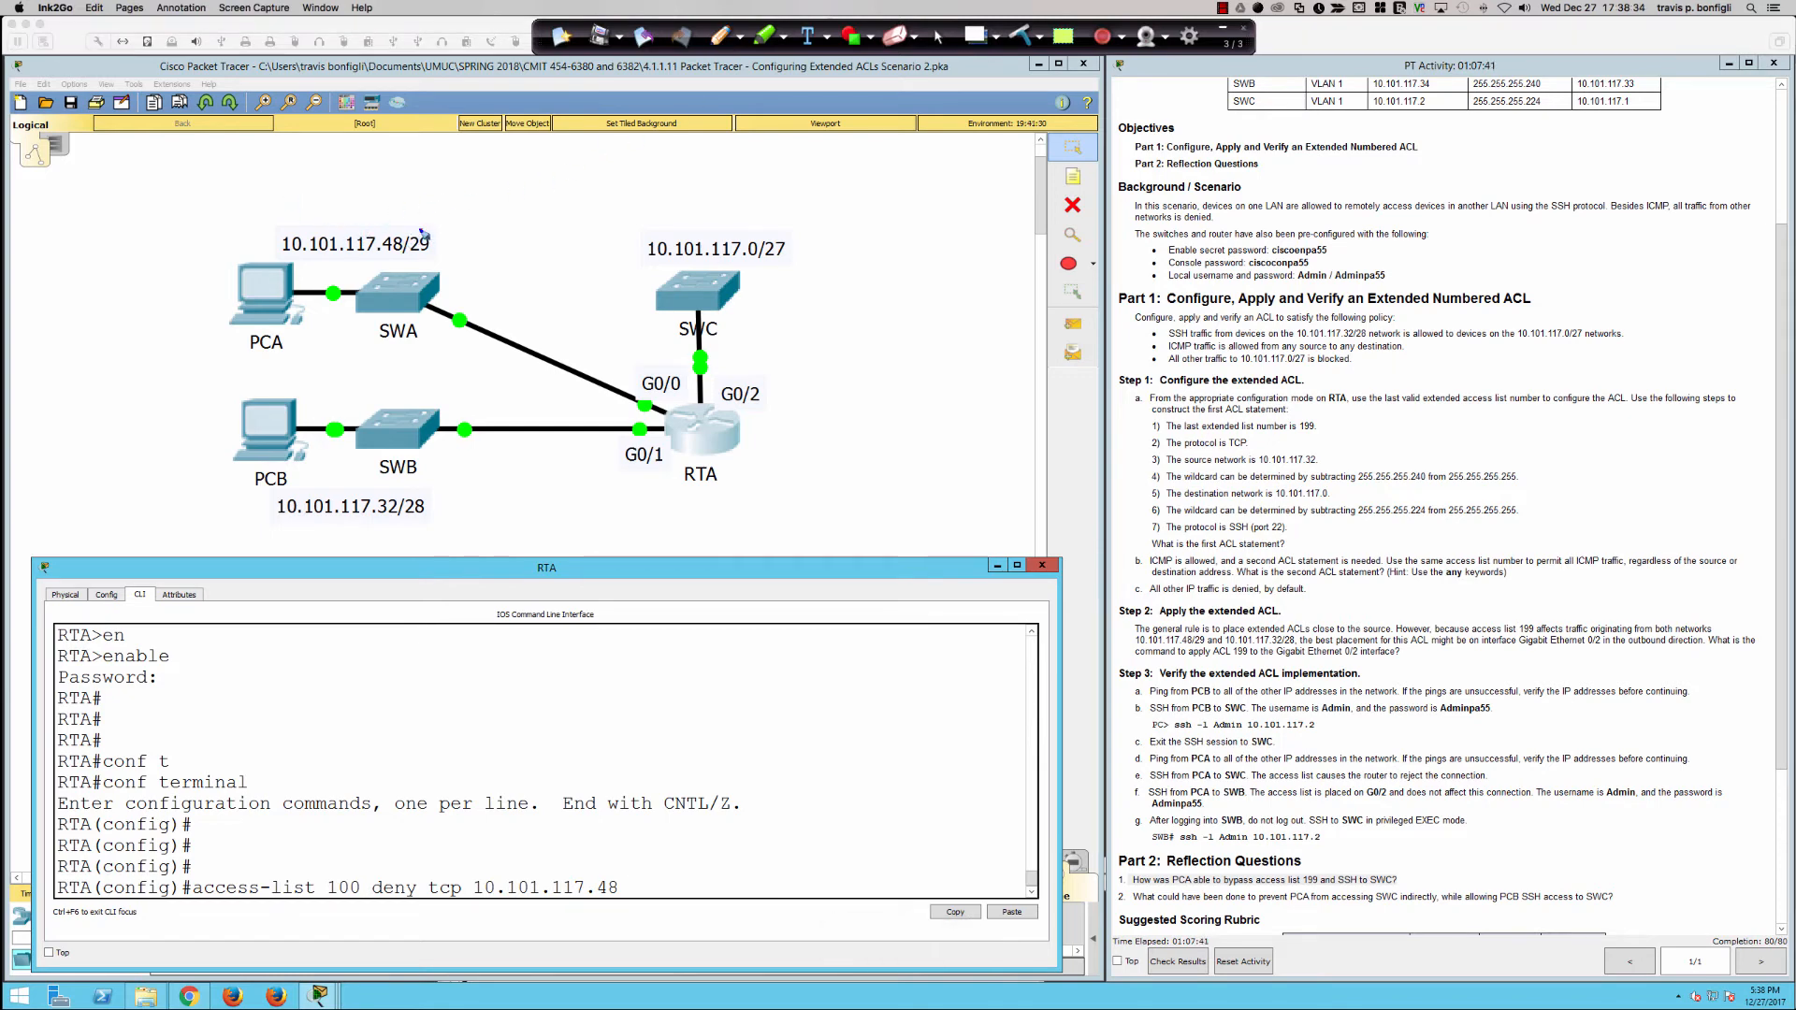
mouse_move(422, 230)
left_mouse_down()
mouse_move(405, 251)
mouse_move(441, 249)
mouse_move(422, 235)
left_mouse_up()
left_click_drag(460, 176, 539, 174)
mouse_move(174, 175)
left_mouse_down()
mouse_move(164, 190)
mouse_move(354, 174)
left_mouse_up()
left_click(202, 192)
left_click(294, 194)
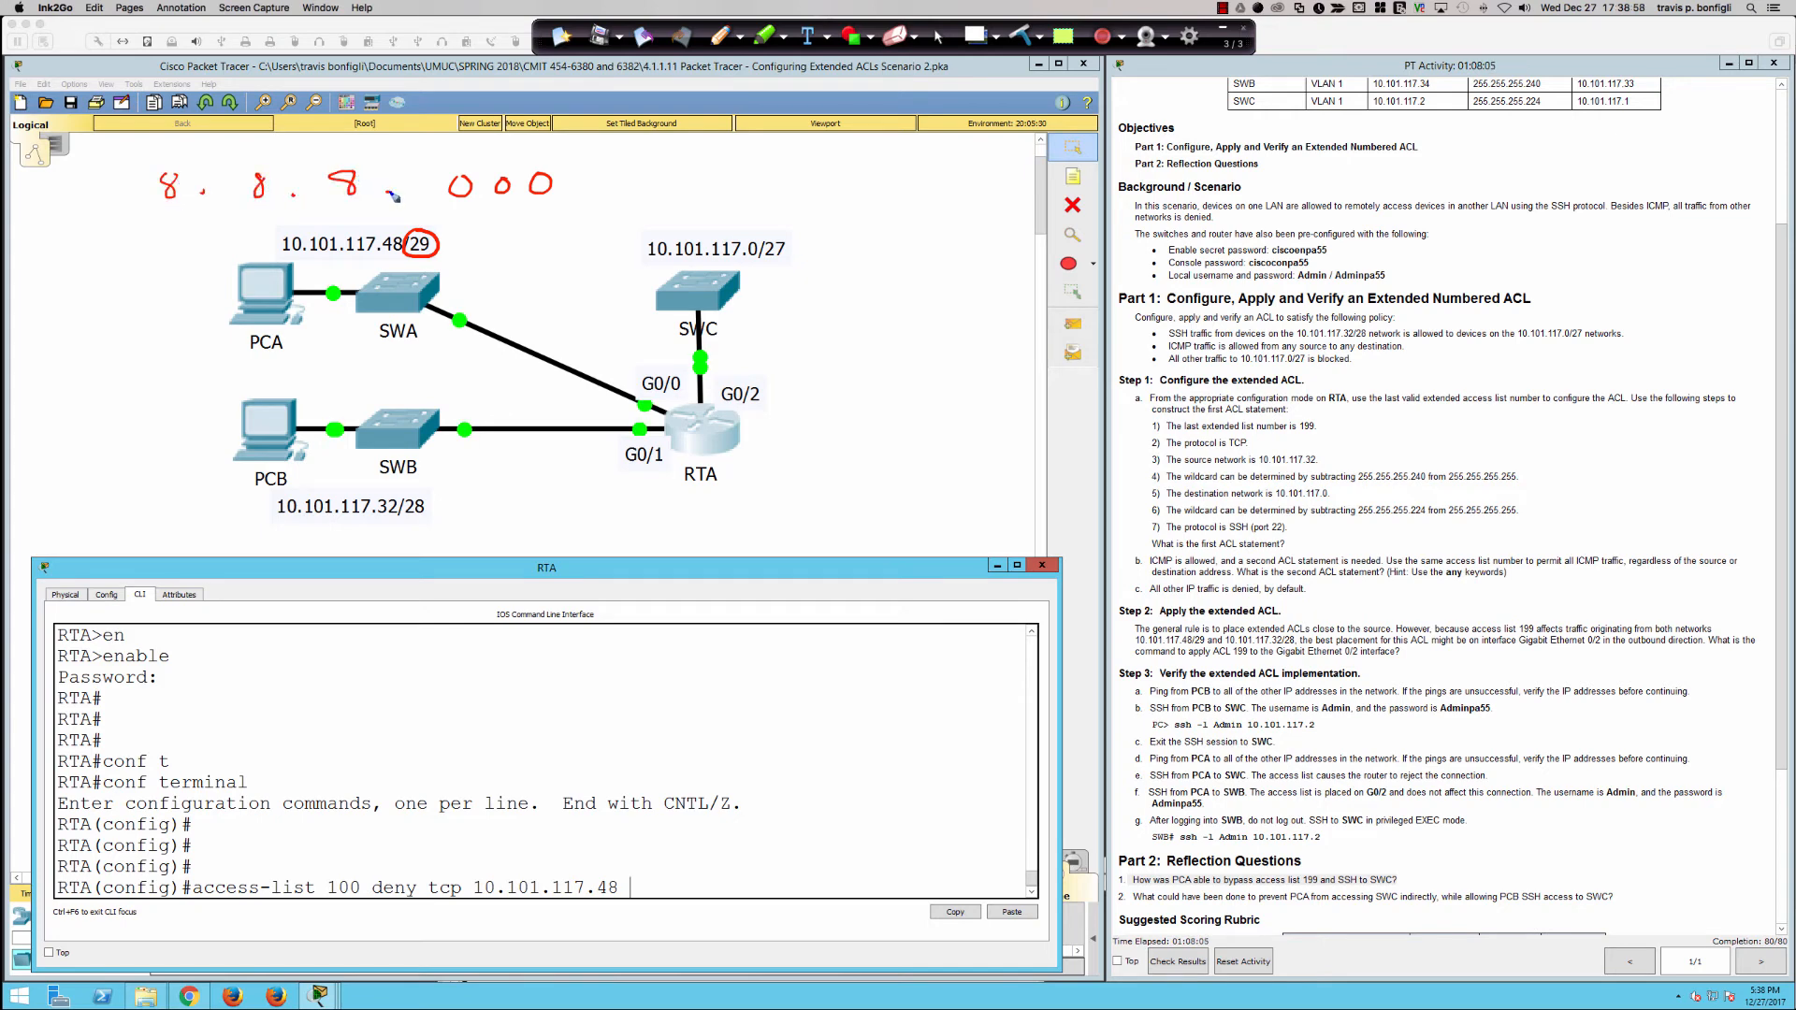
left_click_drag(405, 173, 408, 215)
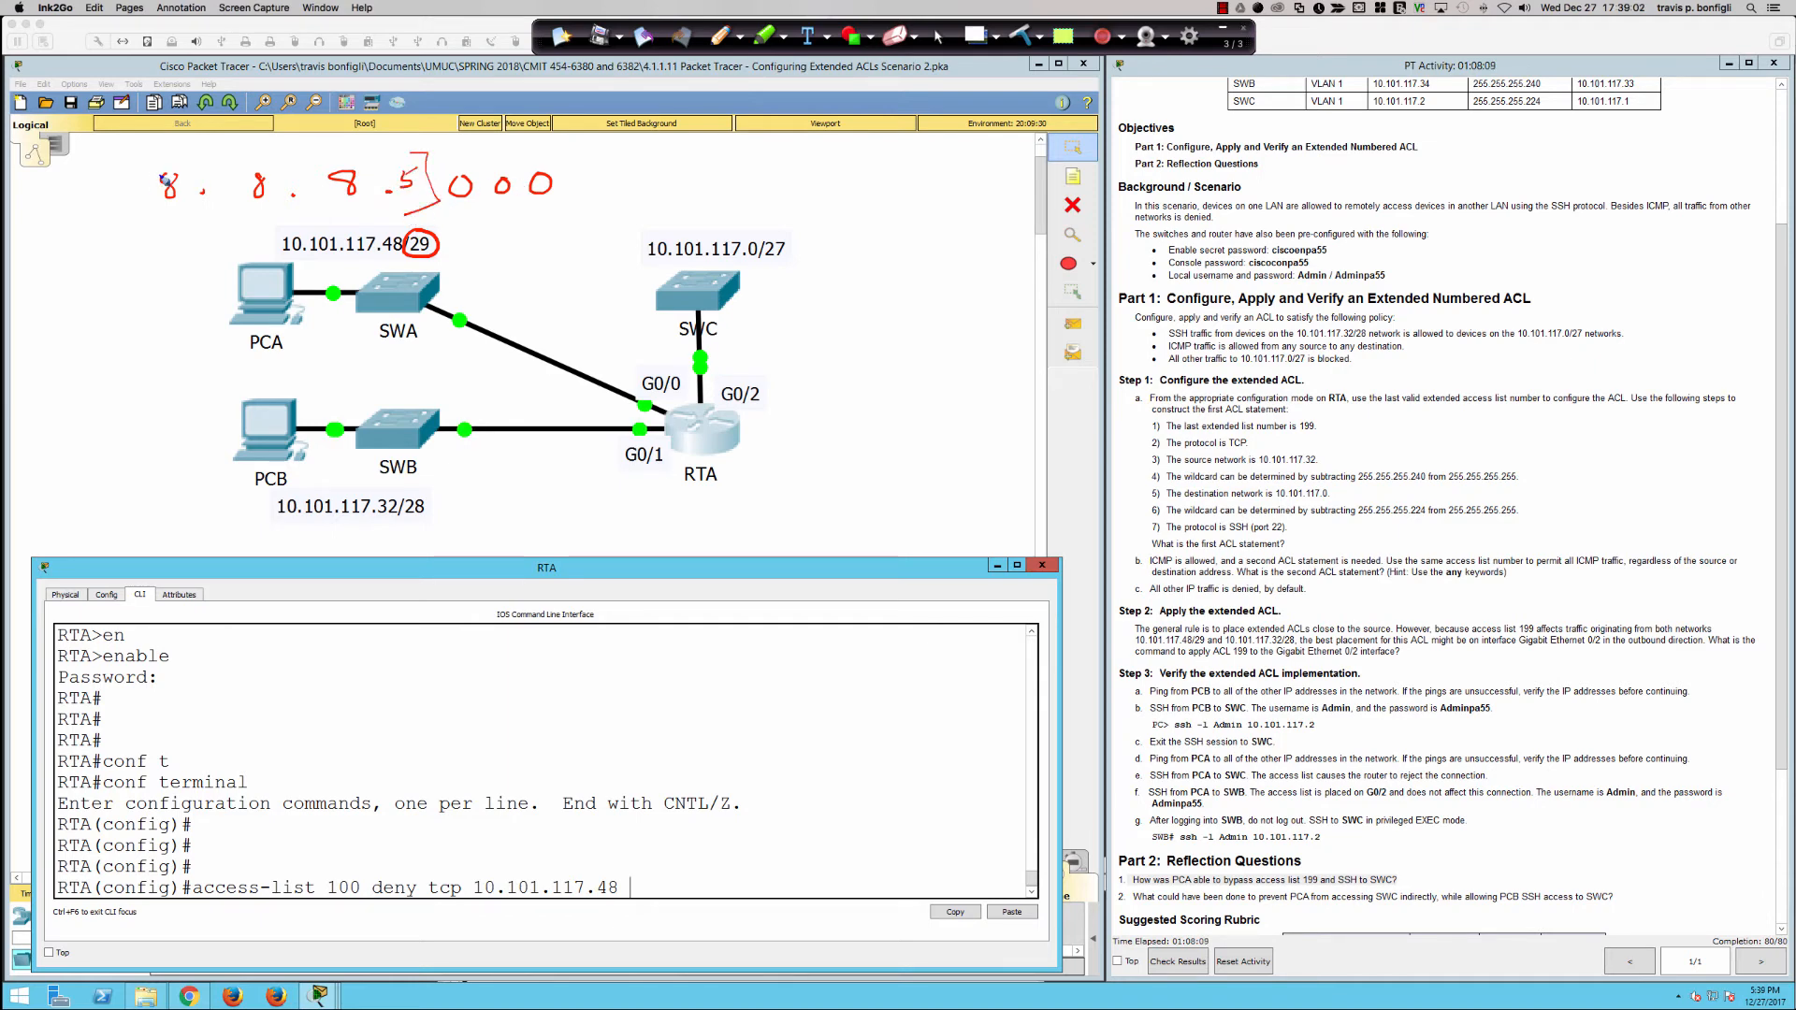
mouse_move(156, 165)
left_mouse_down()
mouse_move(131, 191)
mouse_move(155, 212)
mouse_move(170, 164)
mouse_move(186, 165)
left_mouse_up()
left_click_drag(199, 152, 214, 164)
left_click_drag(451, 201, 558, 203)
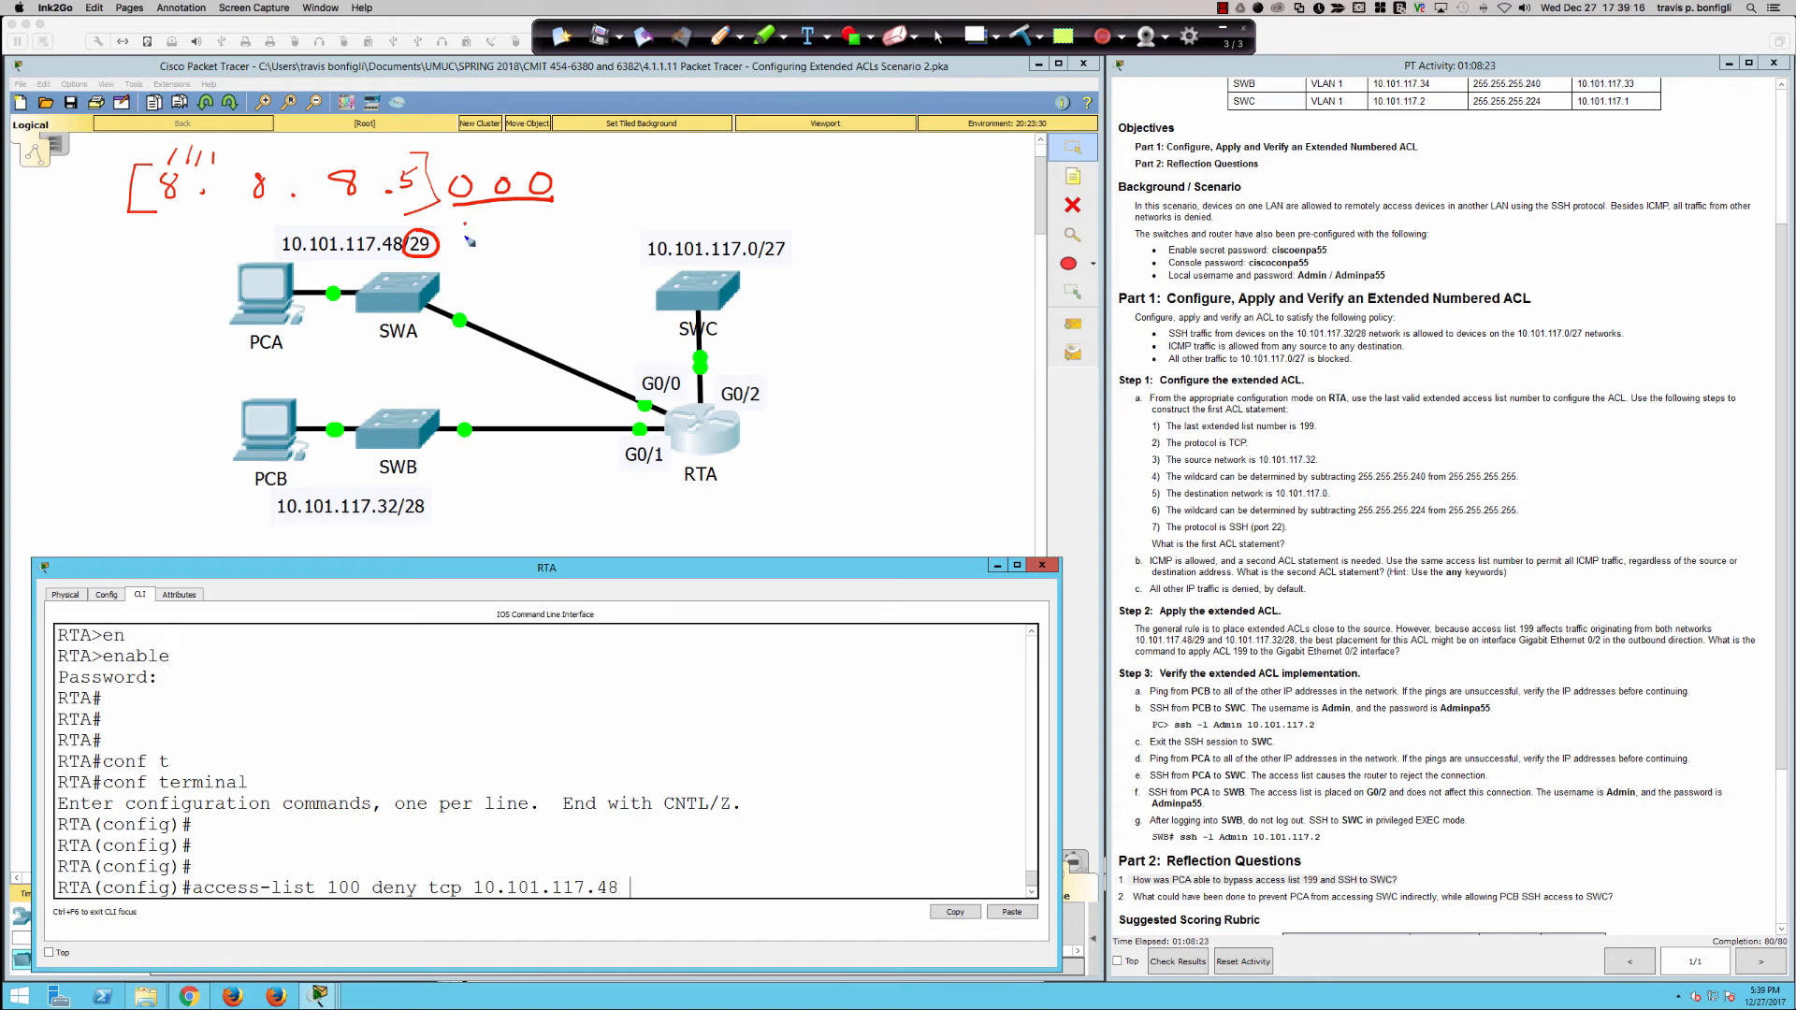
Step: Write three 1s and a 7 beneath the zeros, add an arrow to the /29 prefix, and circle the 5
mouse_move(465, 223)
left_mouse_down()
mouse_move(466, 245)
mouse_move(539, 251)
left_mouse_up()
left_click(536, 252)
left_click(500, 252)
left_click(465, 252)
mouse_move(493, 273)
left_mouse_down()
mouse_move(510, 274)
mouse_move(503, 298)
left_mouse_up()
left_click_drag(455, 218, 447, 236)
mouse_move(419, 159)
left_mouse_down()
mouse_move(383, 192)
mouse_move(416, 161)
left_mouse_up()
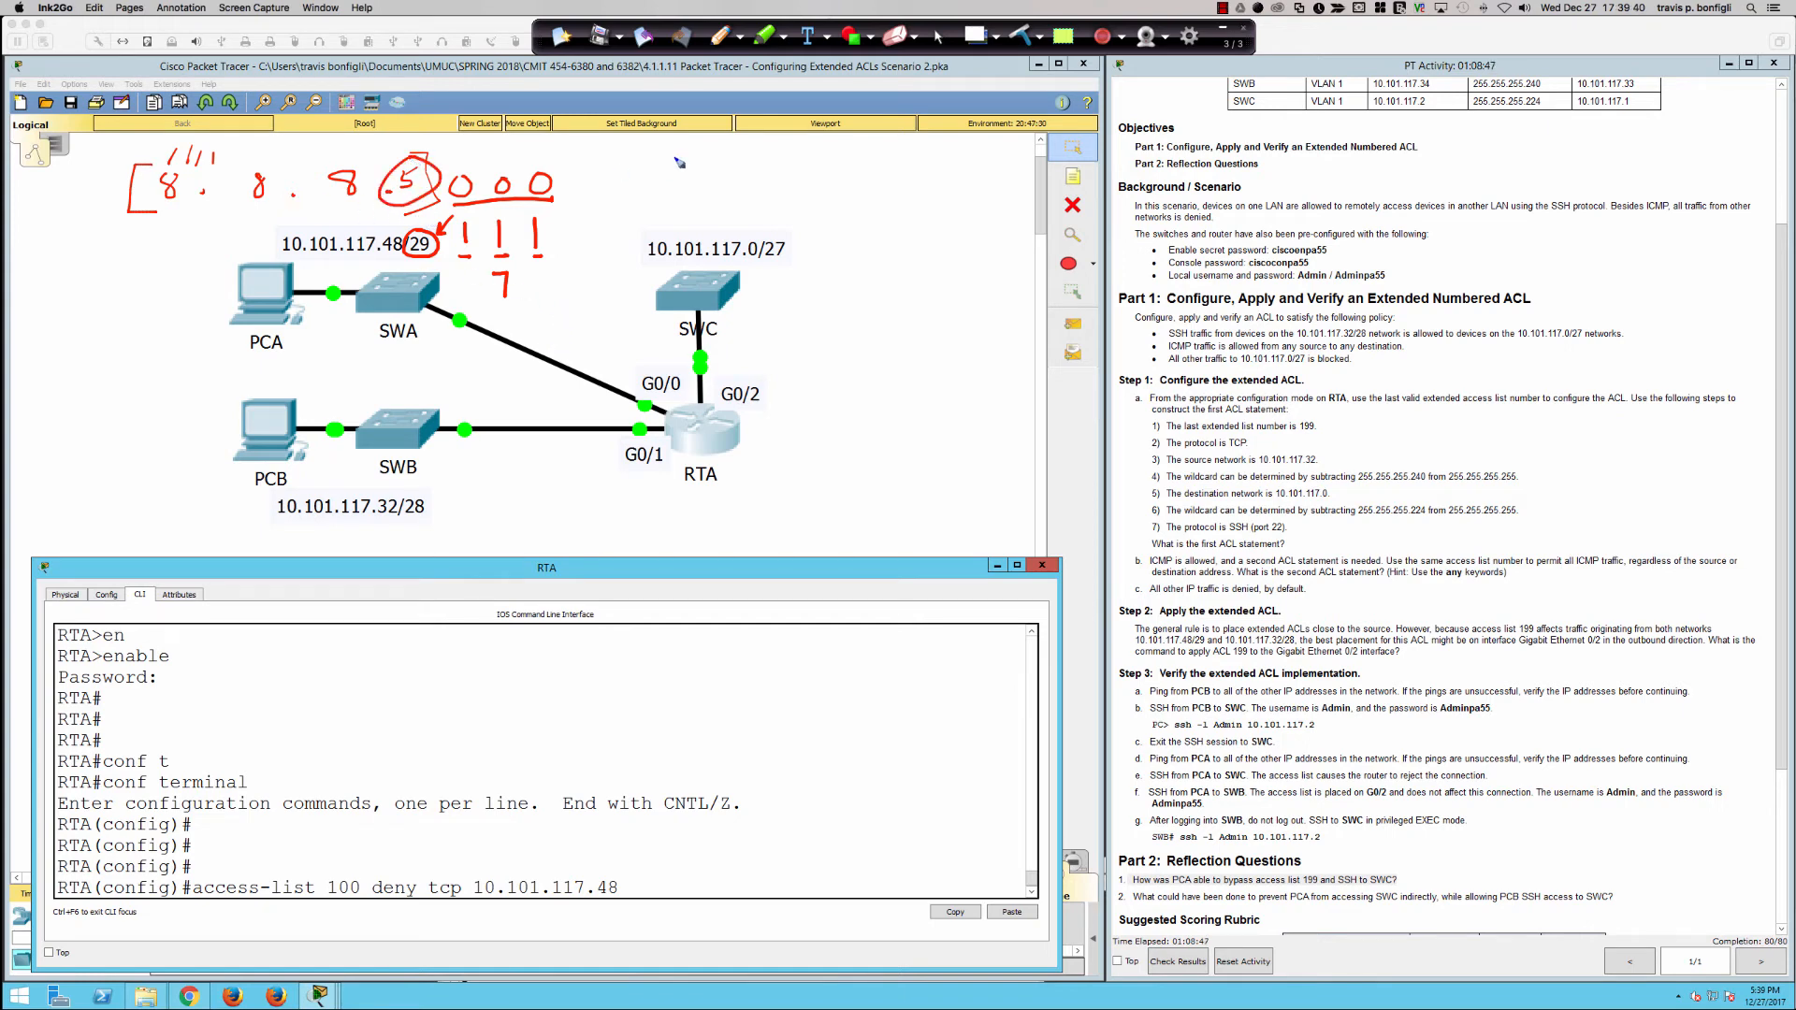
Step: Draw five tally marks above SWC's network label and write the subtraction 255 − 248 = 7 beside them
mouse_move(671, 157)
left_mouse_down()
mouse_move(660, 196)
mouse_move(734, 182)
mouse_move(732, 202)
left_mouse_up()
mouse_move(848, 172)
left_mouse_down()
mouse_move(842, 200)
mouse_move(867, 200)
left_mouse_up()
left_click_drag(884, 173, 870, 200)
mouse_move(876, 170)
left_mouse_down()
mouse_move(919, 189)
mouse_move(928, 162)
left_mouse_up()
mouse_move(856, 223)
left_mouse_down()
mouse_move(875, 244)
mouse_move(886, 226)
mouse_move(891, 245)
mouse_move(967, 254)
left_mouse_up()
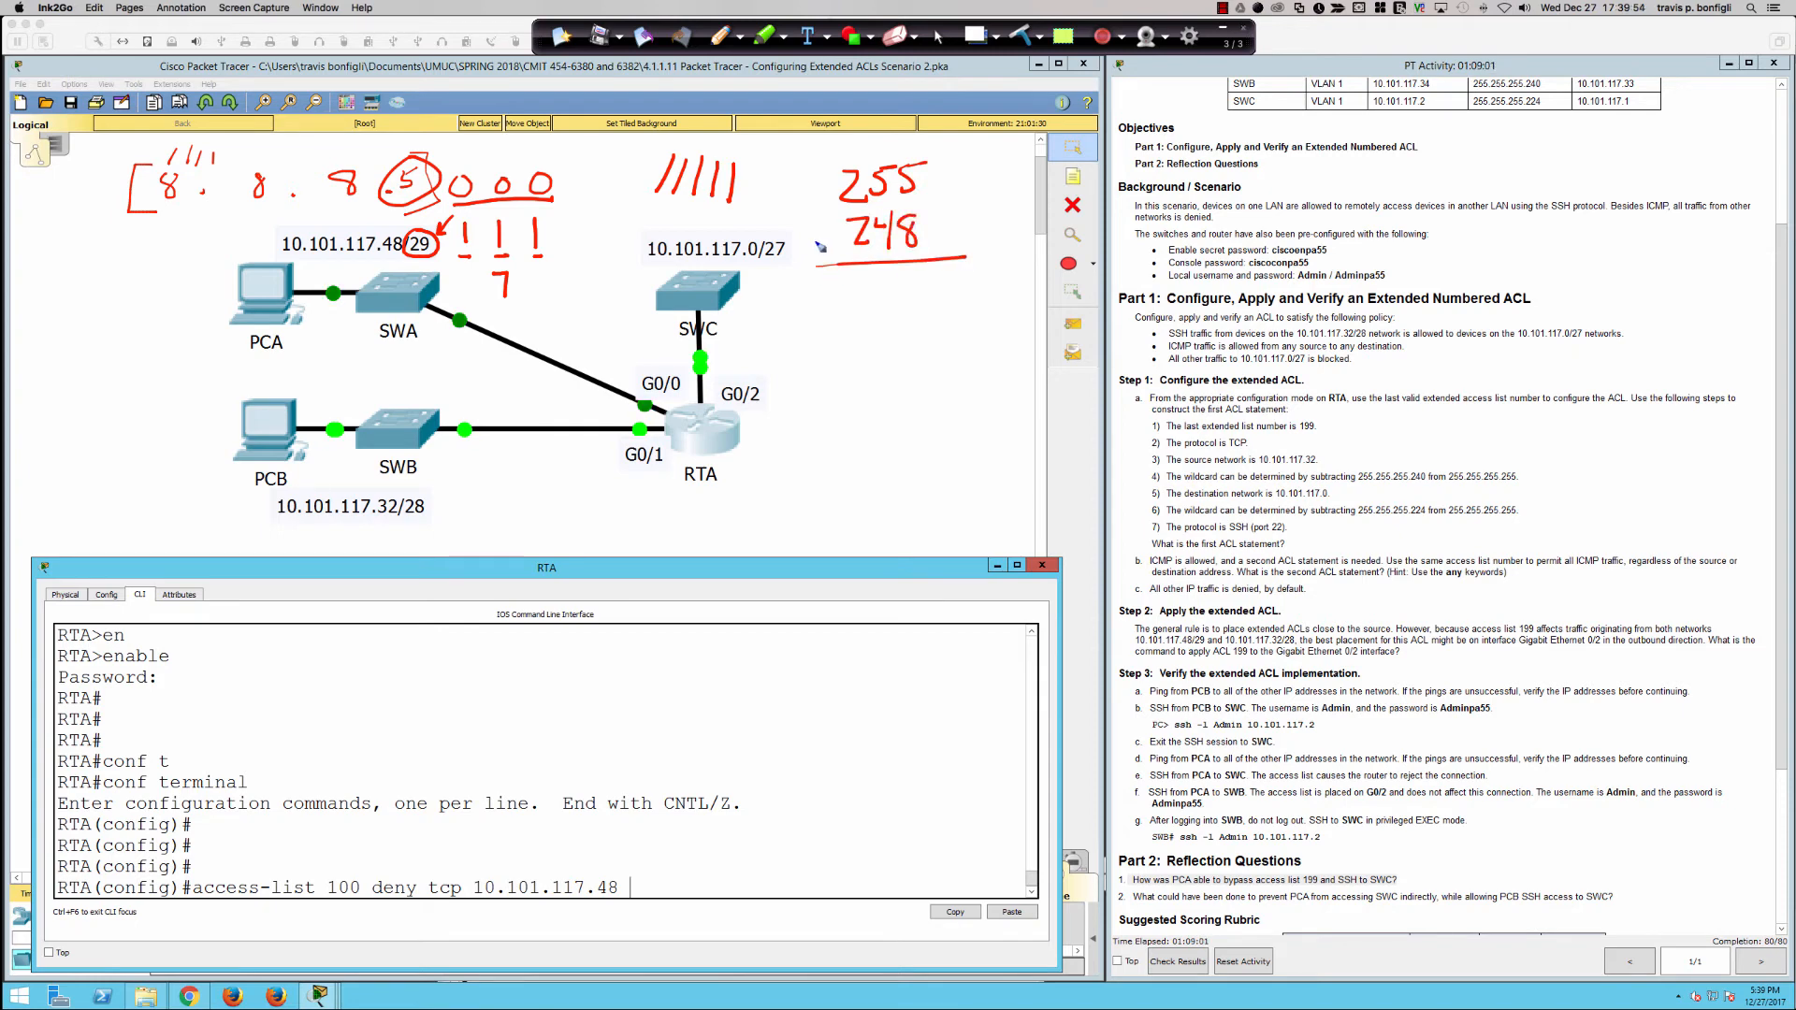
mouse_move(802, 242)
left_mouse_down()
mouse_move(824, 240)
mouse_move(870, 314)
mouse_move(861, 286)
mouse_move(893, 286)
left_mouse_up()
left_click_drag(900, 144, 900, 155)
mouse_move(912, 278)
left_mouse_down()
mouse_move(935, 274)
mouse_move(909, 318)
mouse_move(851, 314)
mouse_move(898, 286)
mouse_move(889, 305)
mouse_move(963, 334)
left_mouse_up()
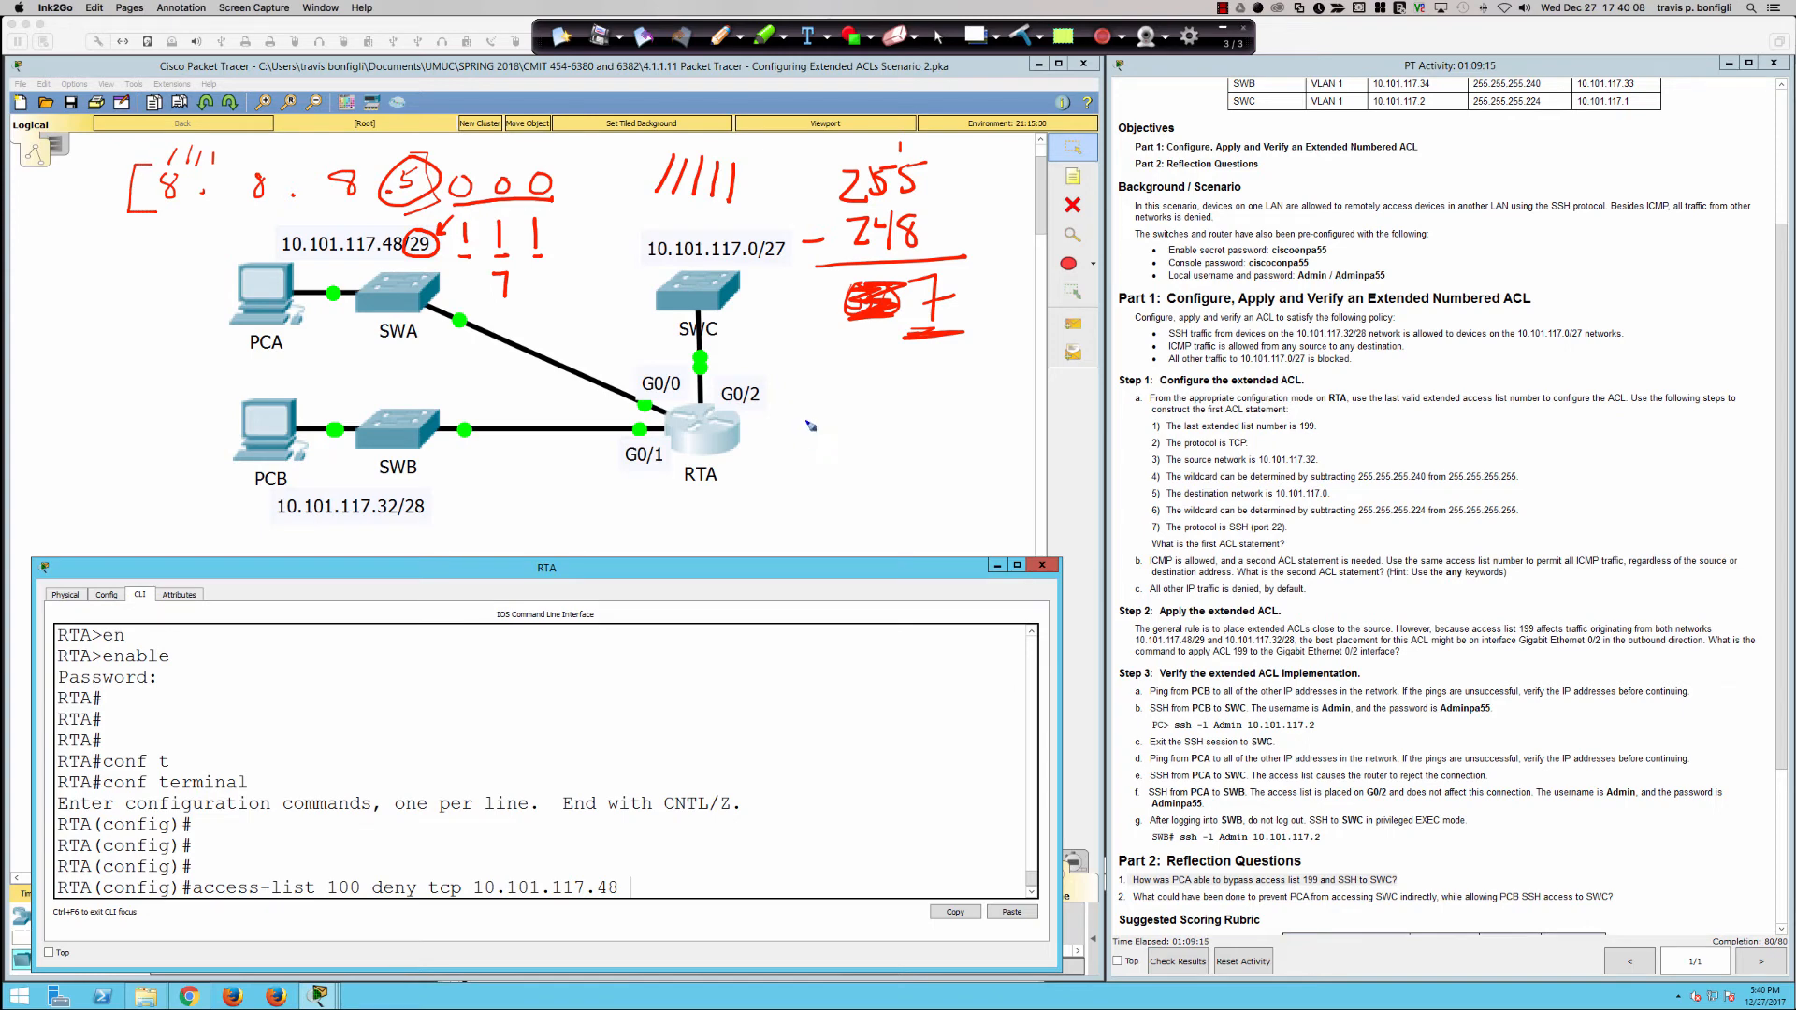
Step: Write the wildcard mask 0.0.0.7 below the subtraction, circle the subtraction, and underline the /29, the 7 and the mask
mouse_move(820, 397)
left_mouse_down()
mouse_move(796, 418)
mouse_move(869, 403)
mouse_move(997, 418)
mouse_move(1015, 399)
left_mouse_up()
left_click(845, 417)
left_click(896, 416)
left_click(952, 413)
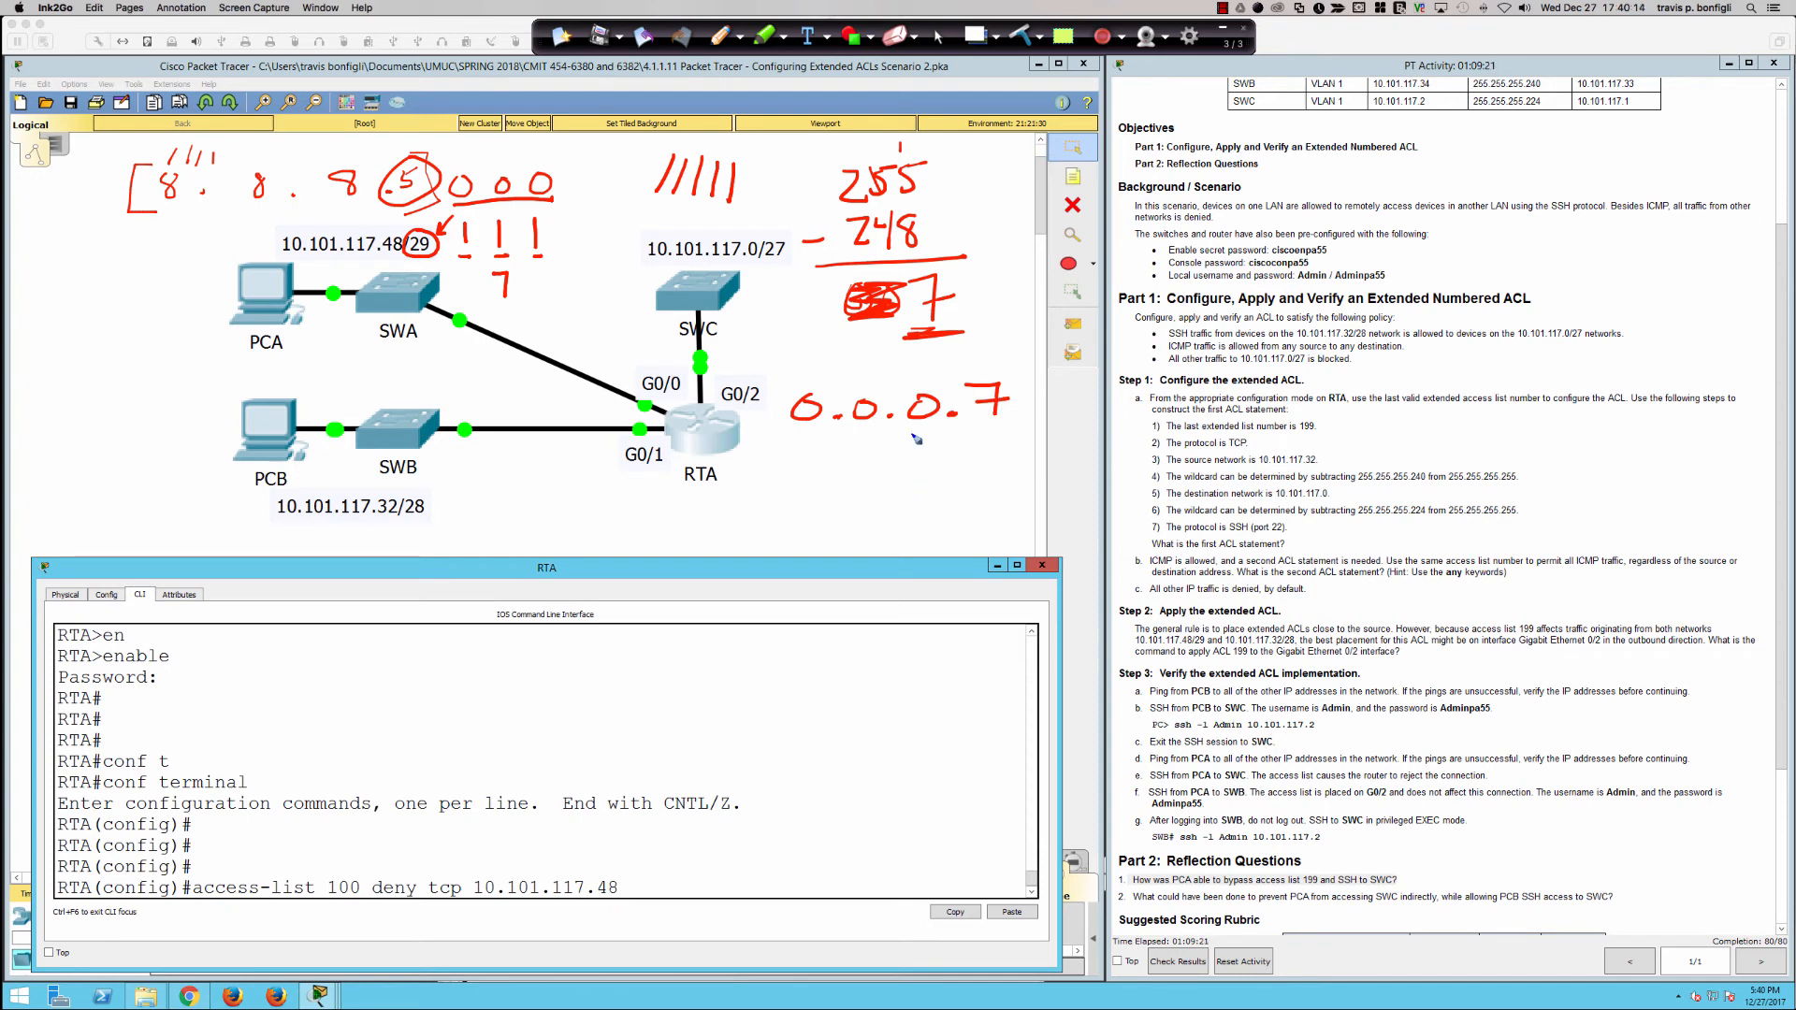
mouse_move(889, 138)
left_mouse_down()
mouse_move(1006, 211)
mouse_move(814, 173)
left_mouse_up()
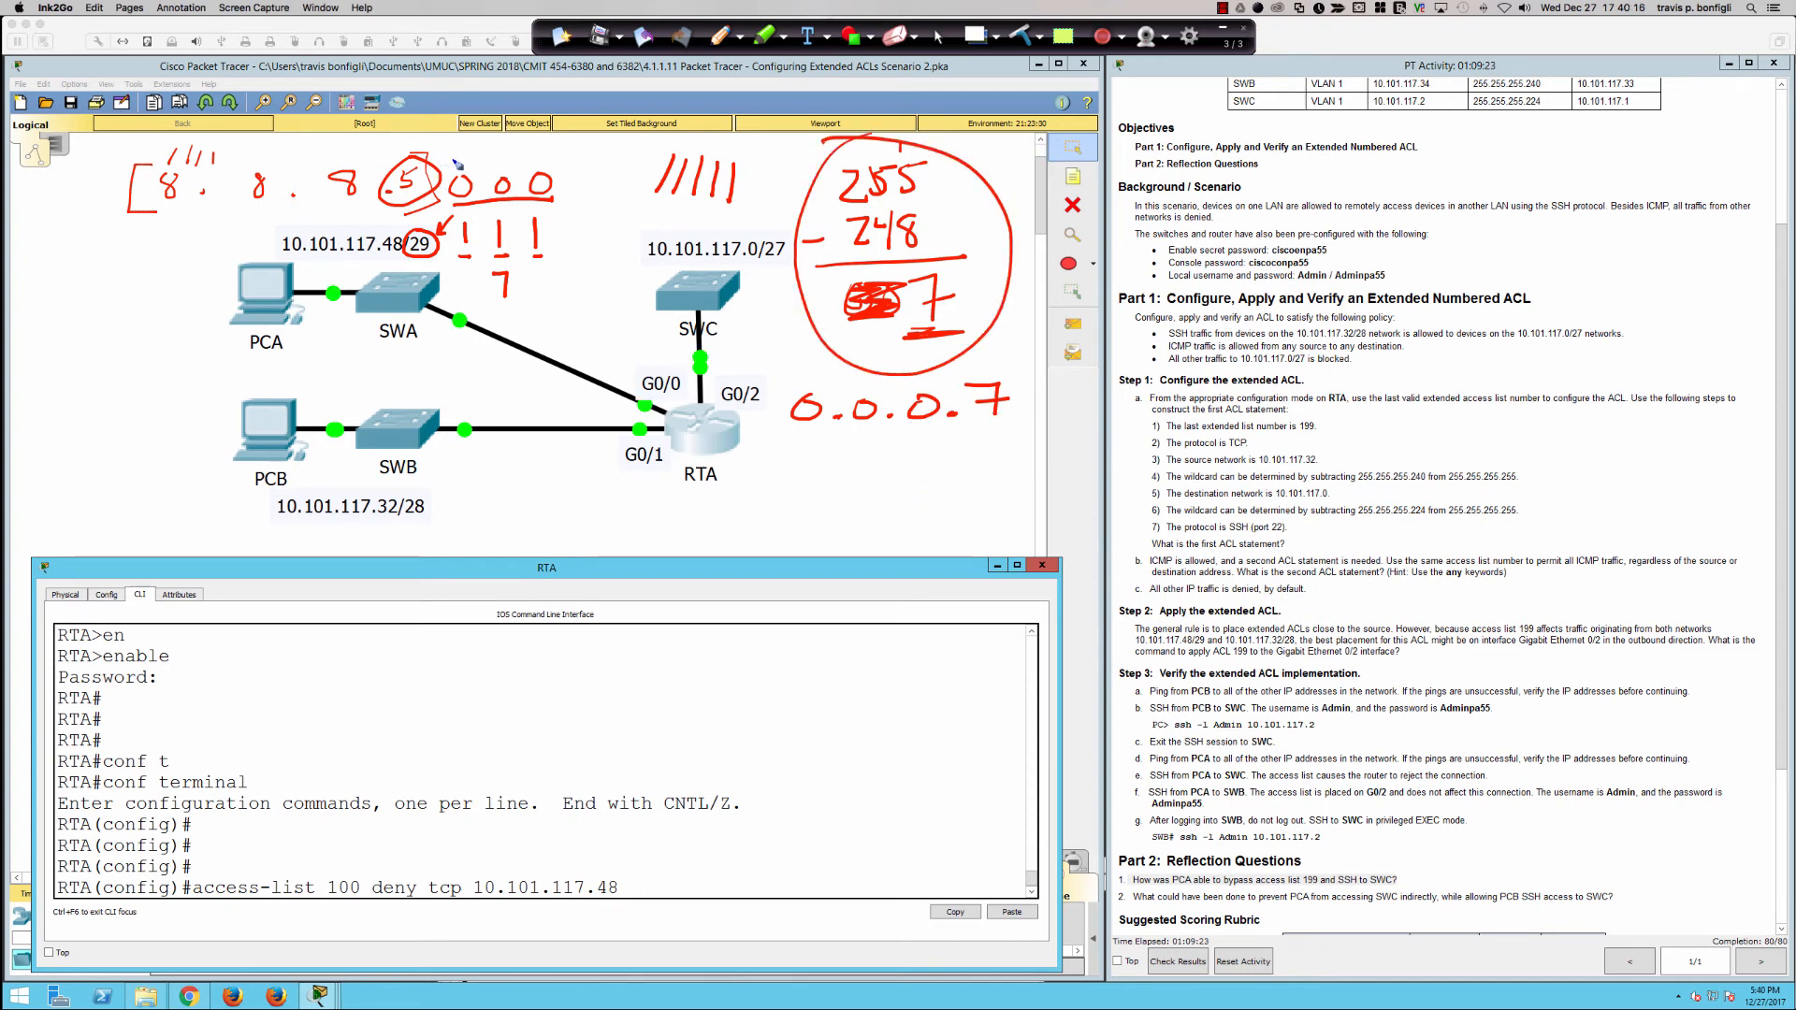
left_click_drag(476, 311, 536, 306)
left_click_drag(404, 268, 441, 266)
left_click_drag(769, 447, 1064, 432)
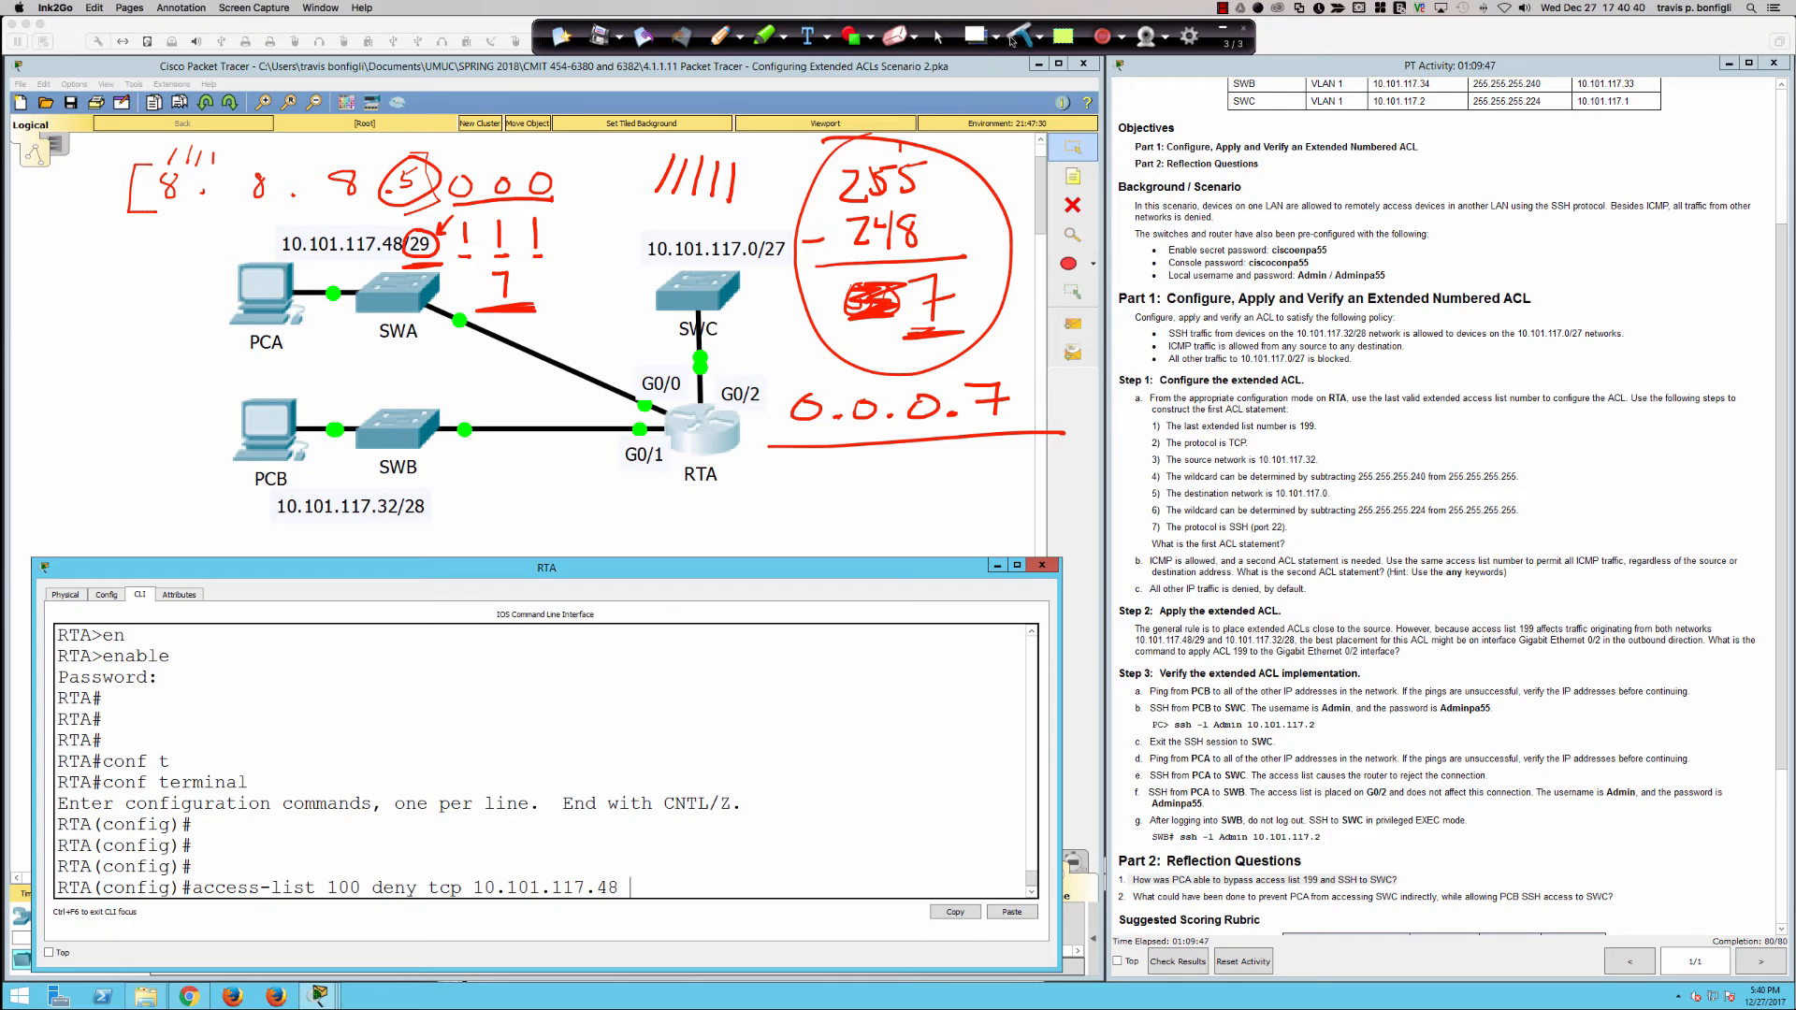
Step: Complete the access-list 100 deny statement with wildcard 0.0.0.7, destination any and eq 22, and submit it
left_click(938, 39)
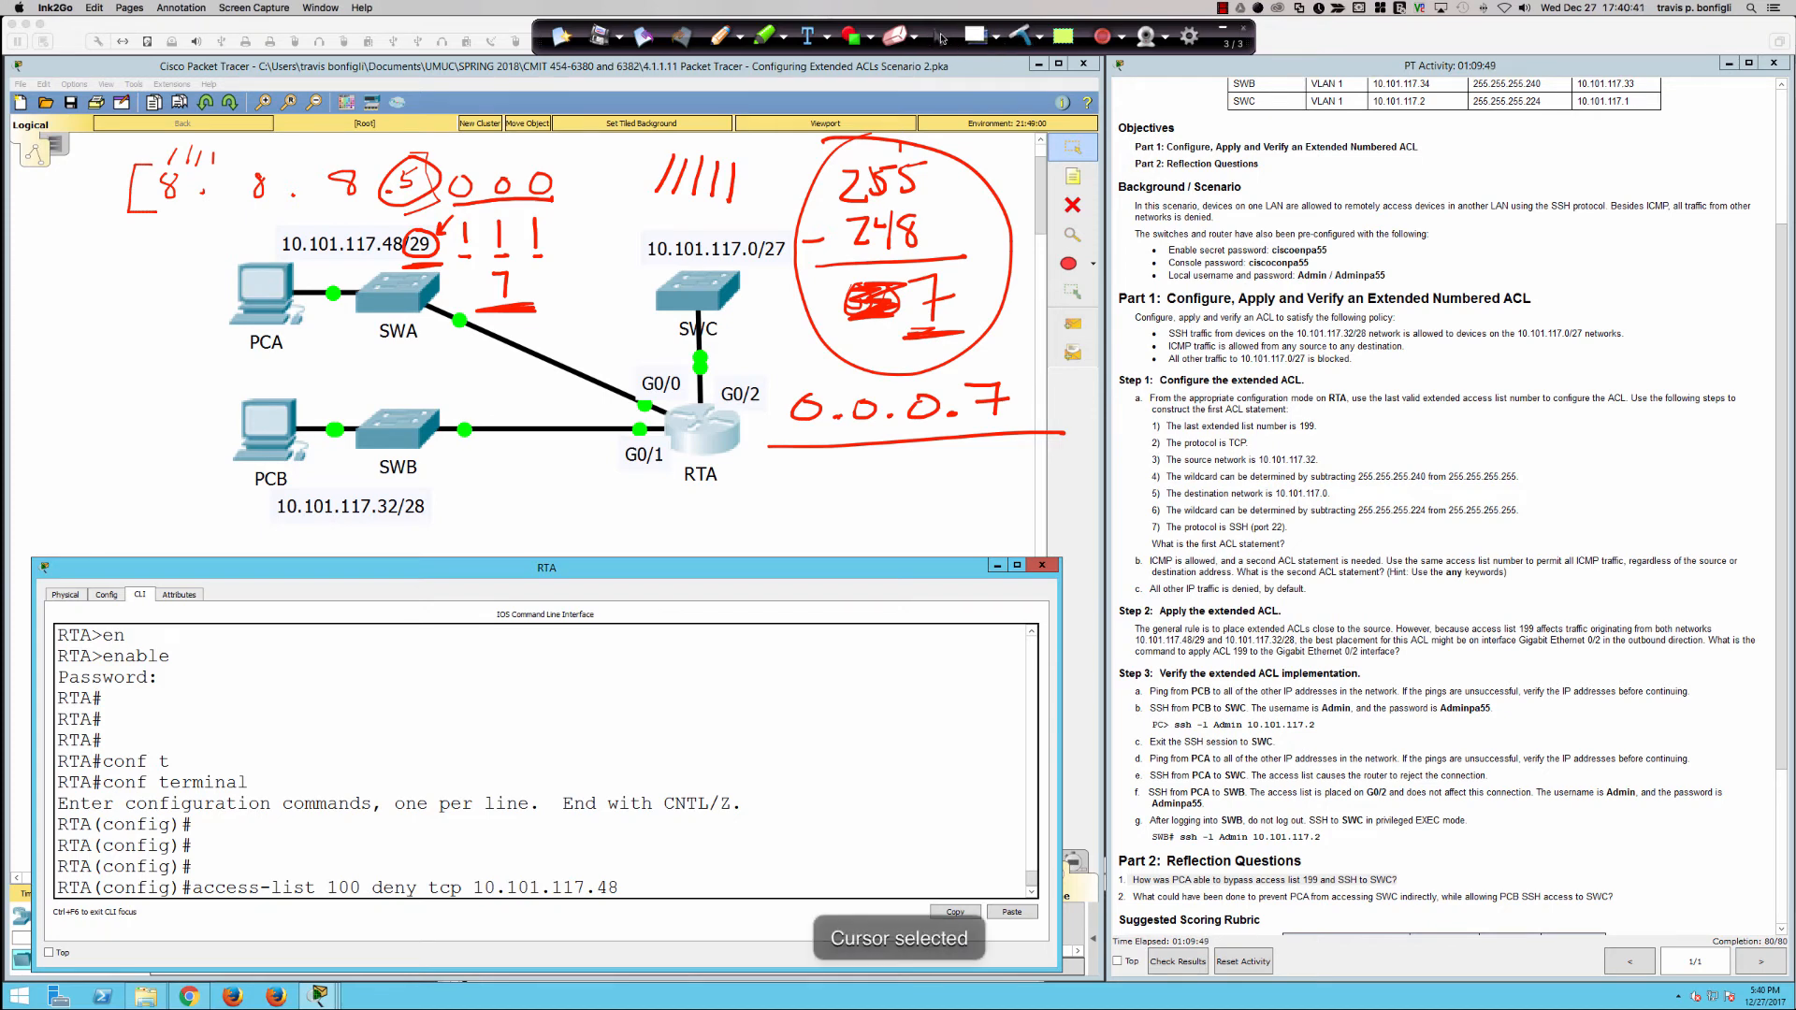
left_click(909, 699)
type("0")
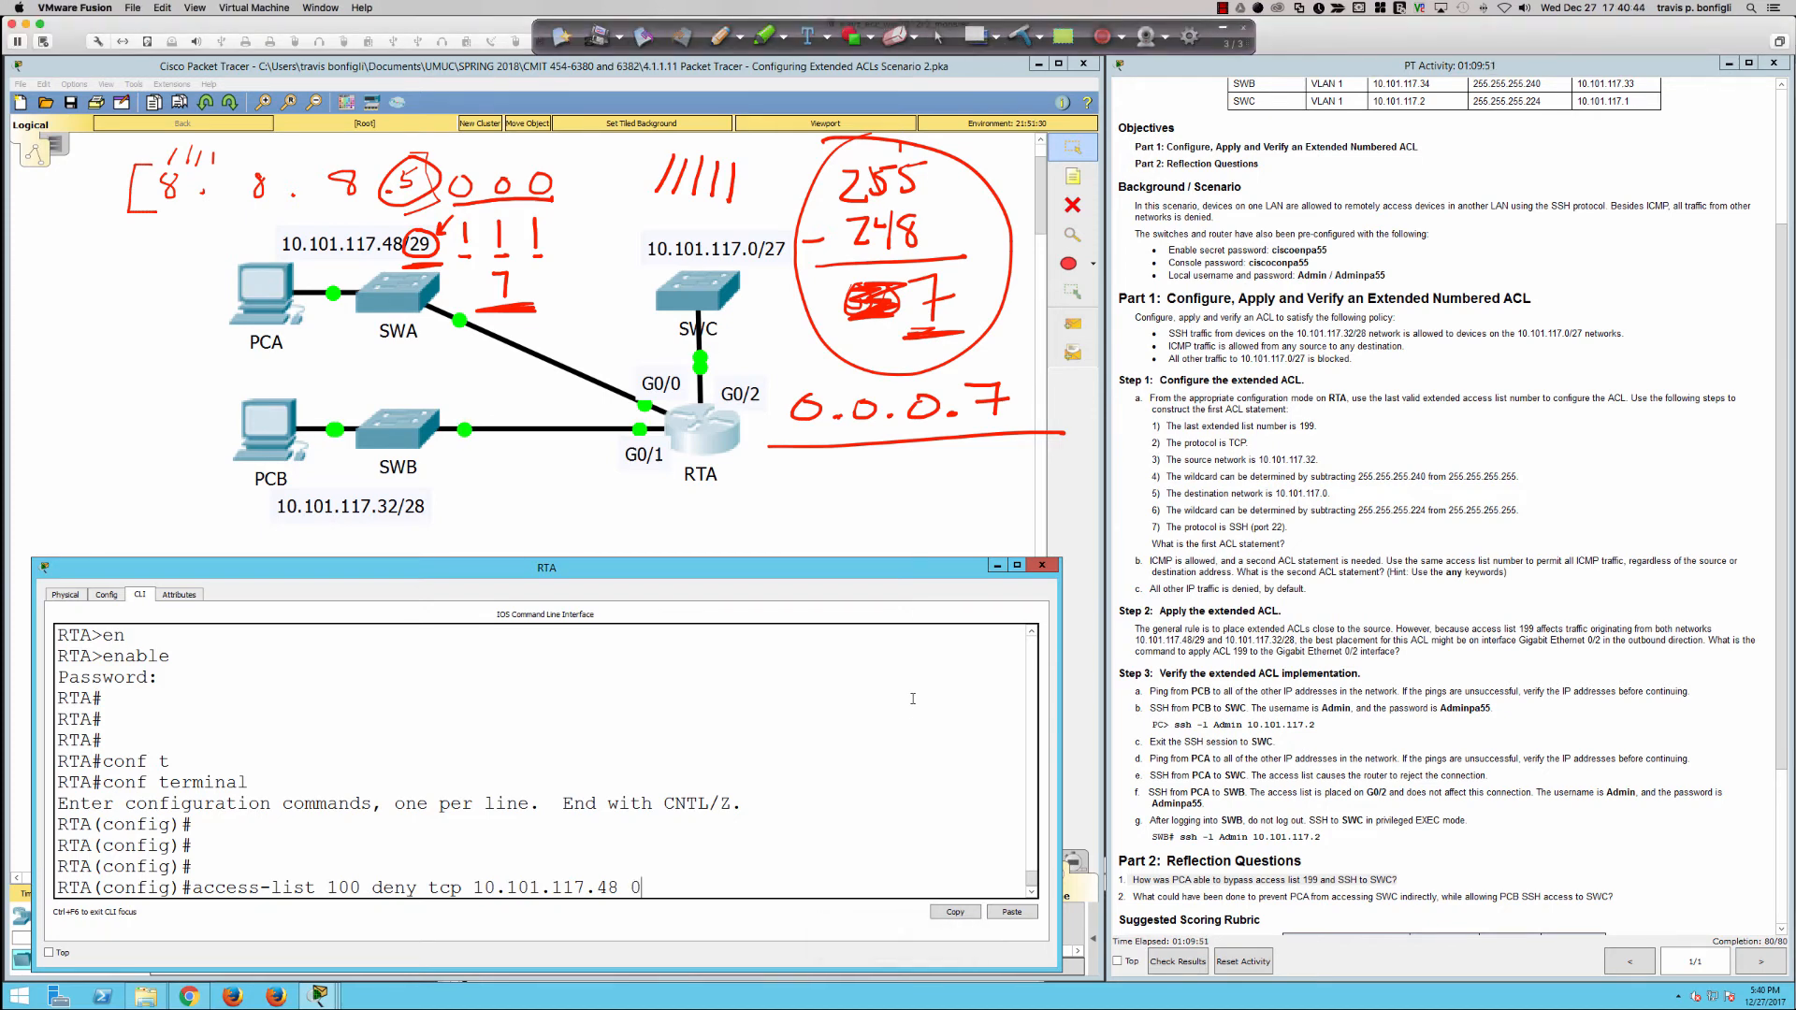
type(".0.0.7")
type("any")
type("eq 22")
key("Return")
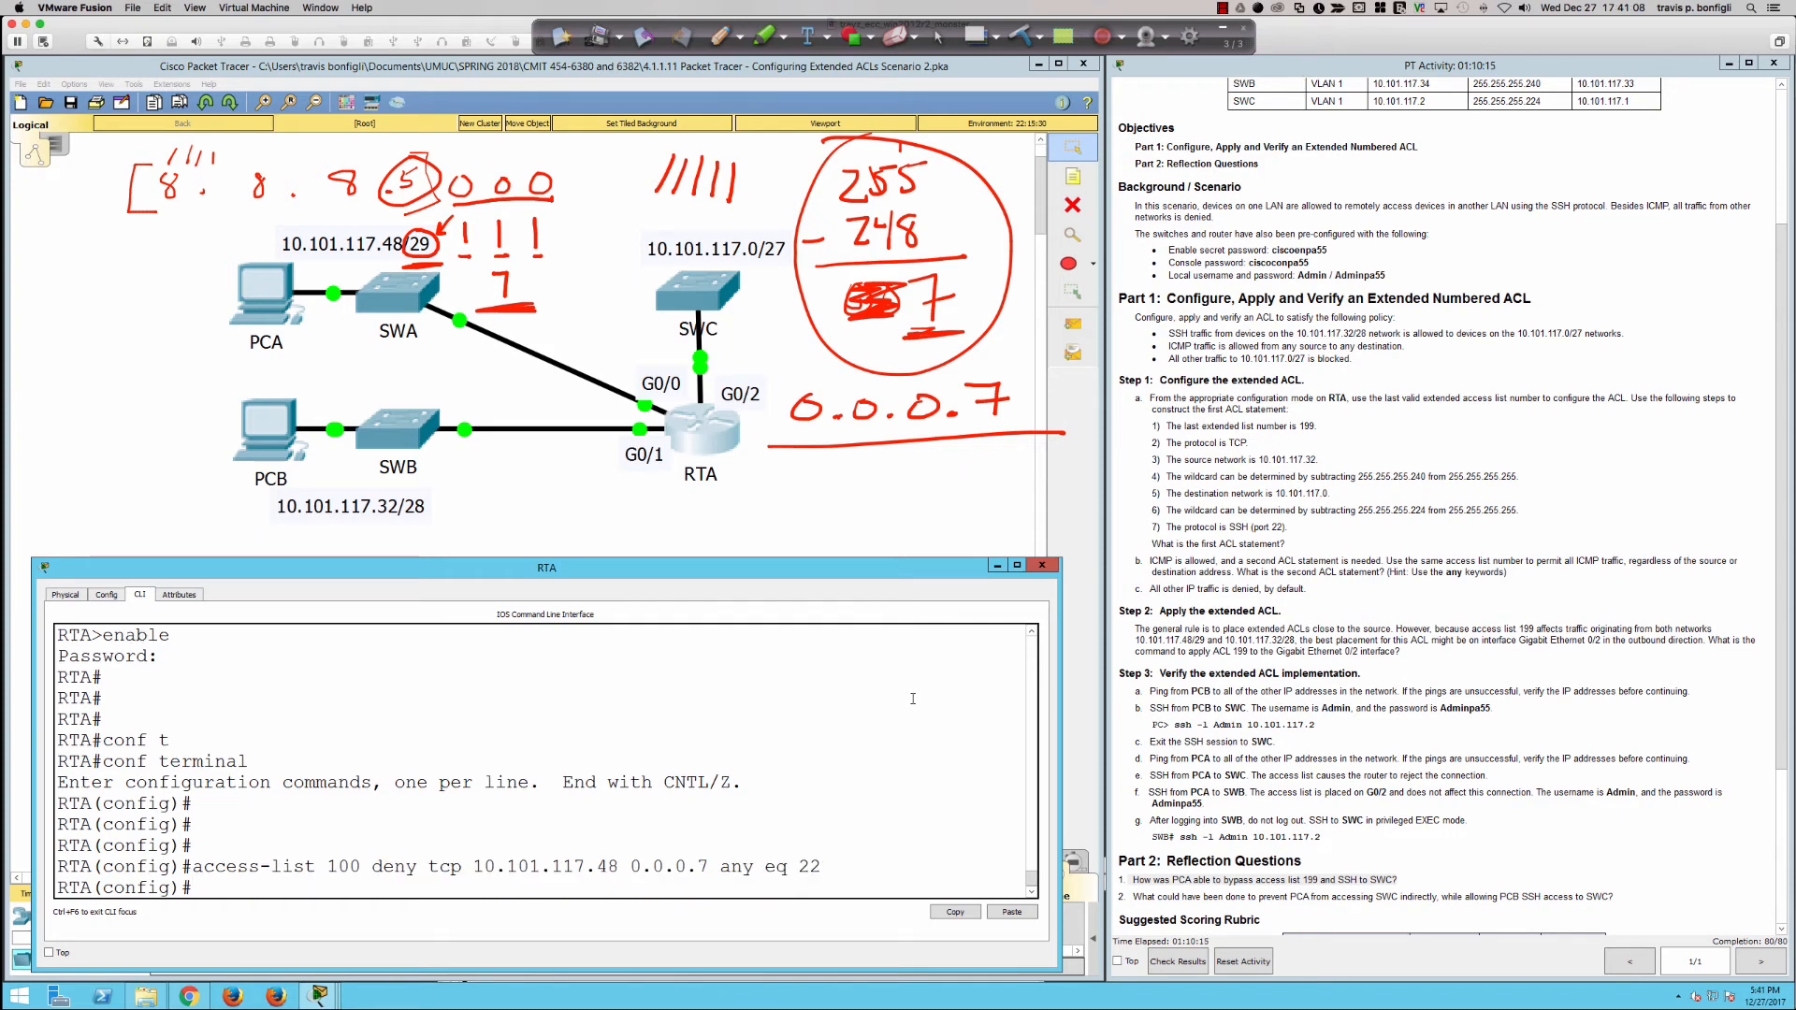
Step: Reuse the access-list 100 deny statement with port 23 to block Telnet from 10.101.117.48 0.0.0.7 to any destination
key("Up")
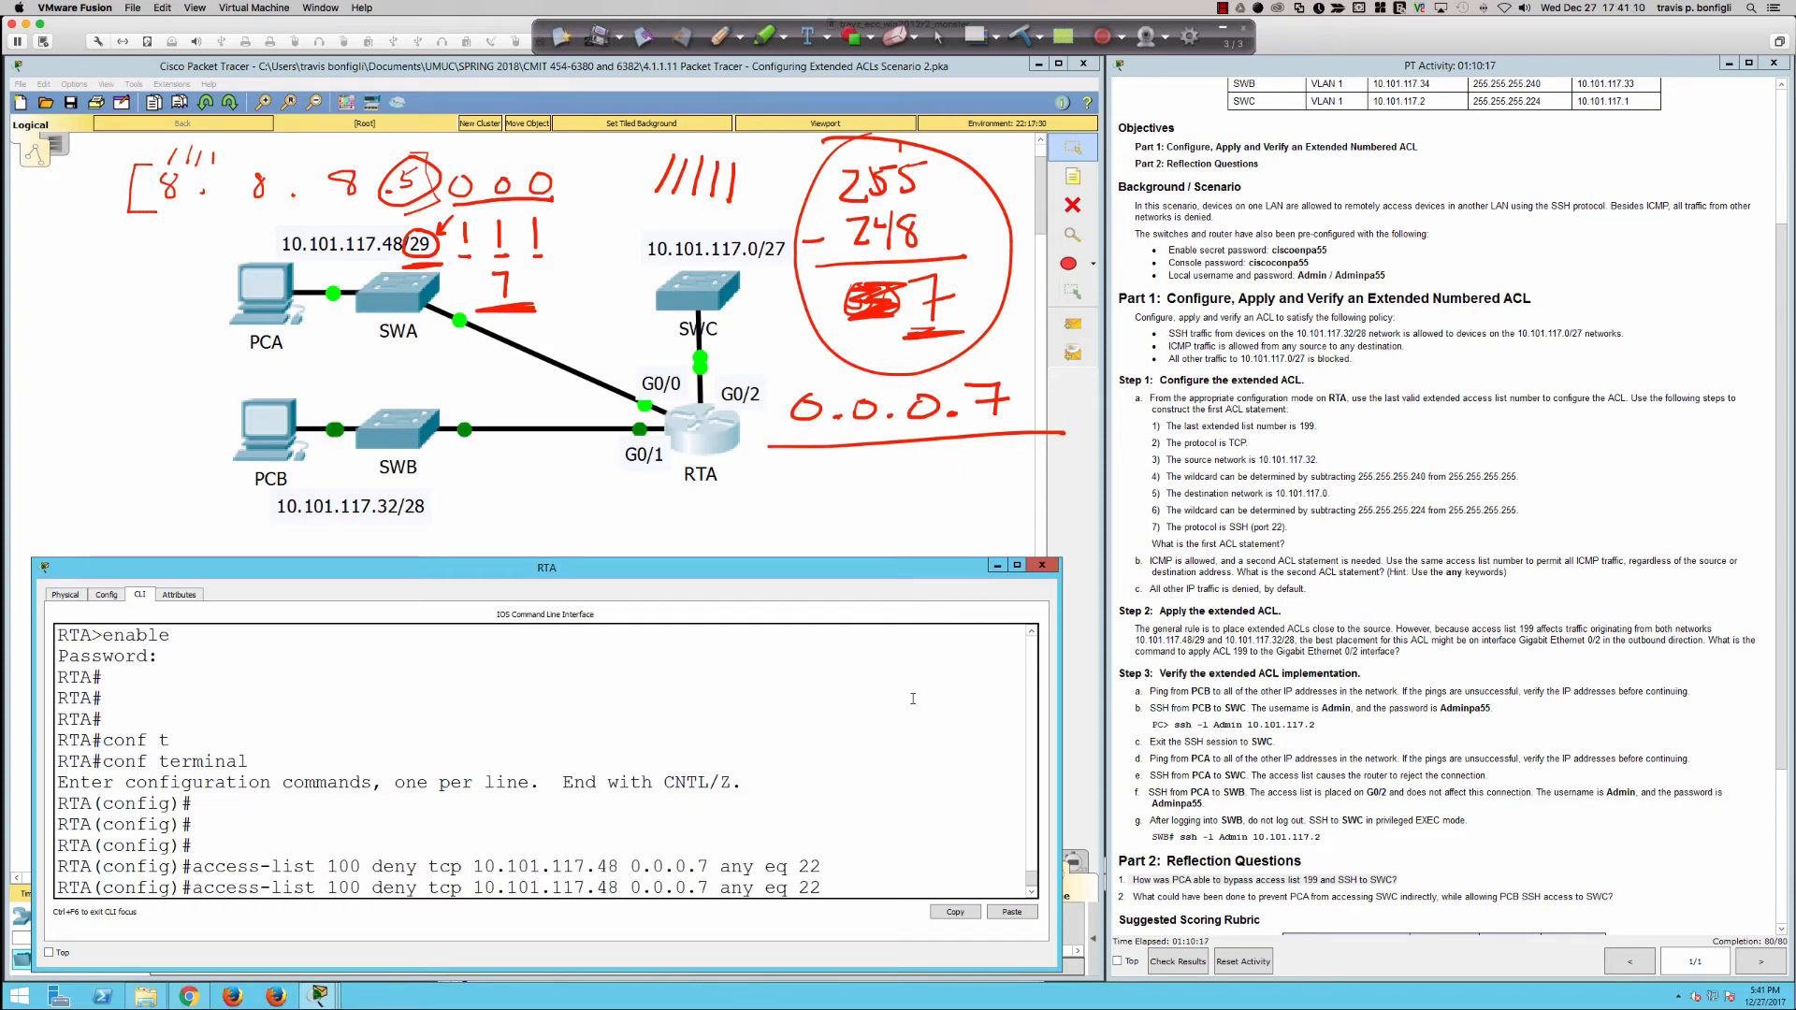
key("BackSpace")
key("Return")
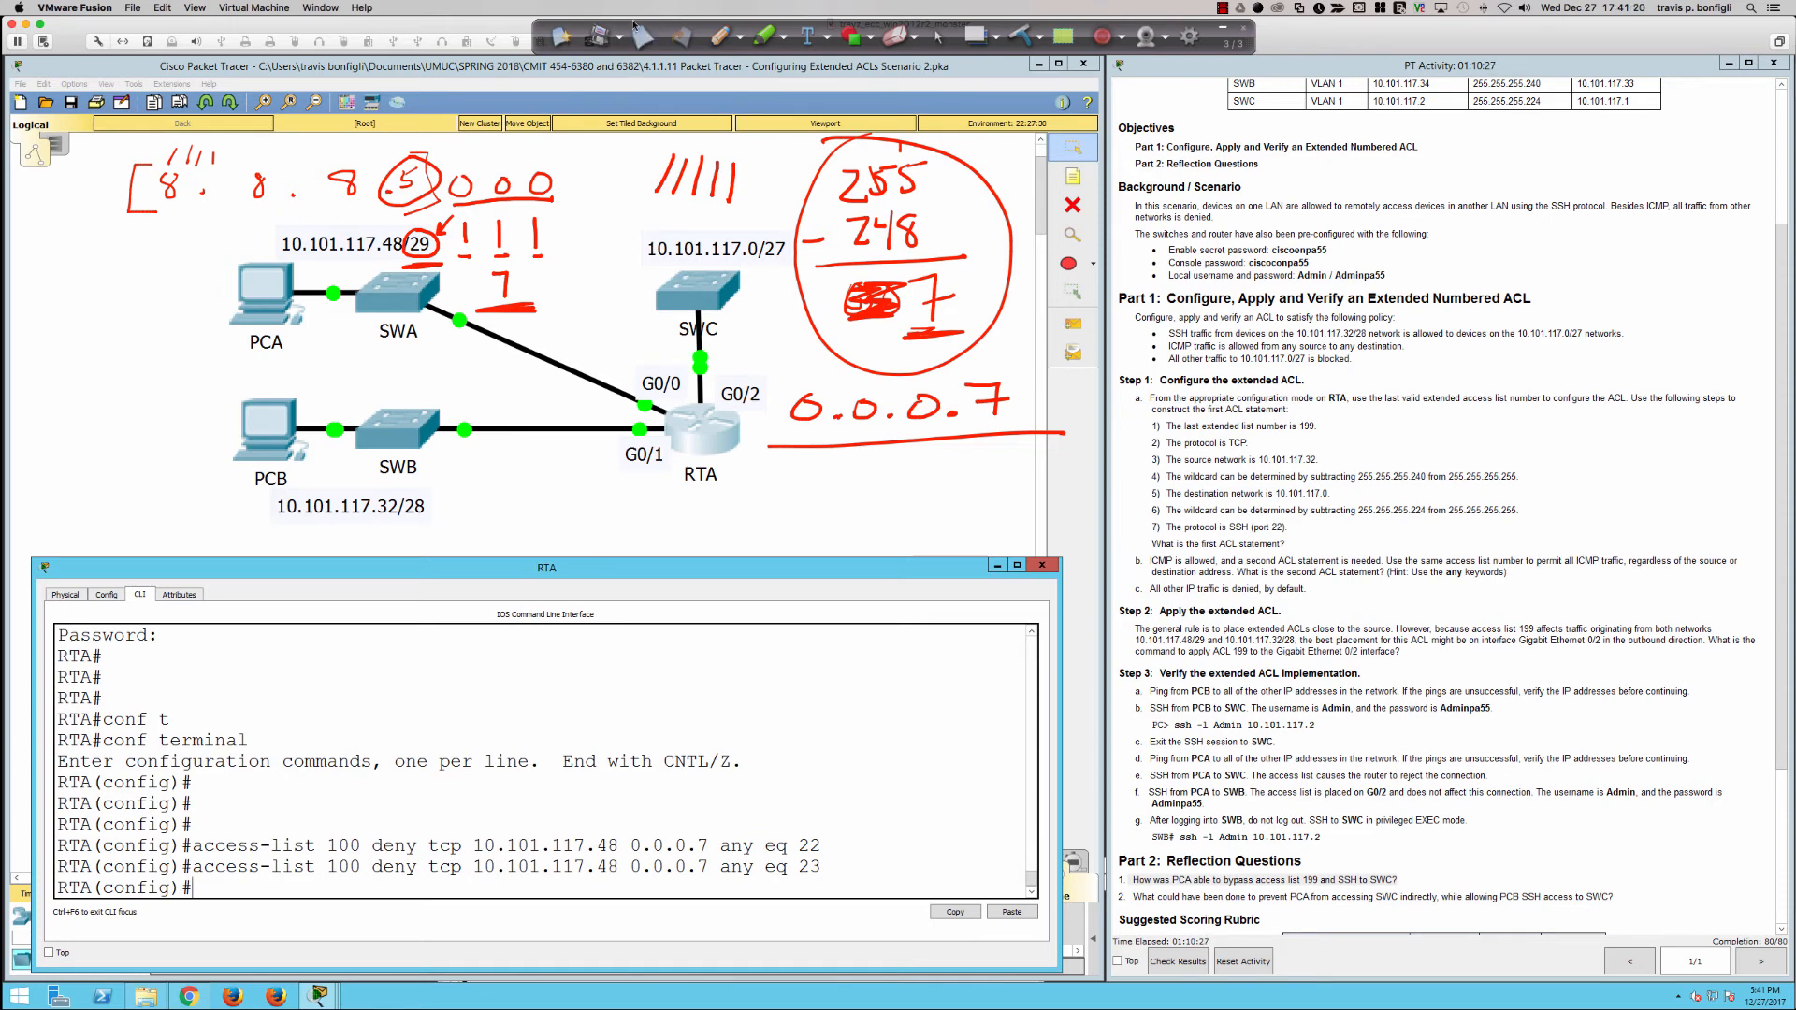
Step: Mark RTA's G0/0 link in red, circle the 10.101.117.48 network label, and draw an arrow to deny in the ACL commands
left_click(719, 35)
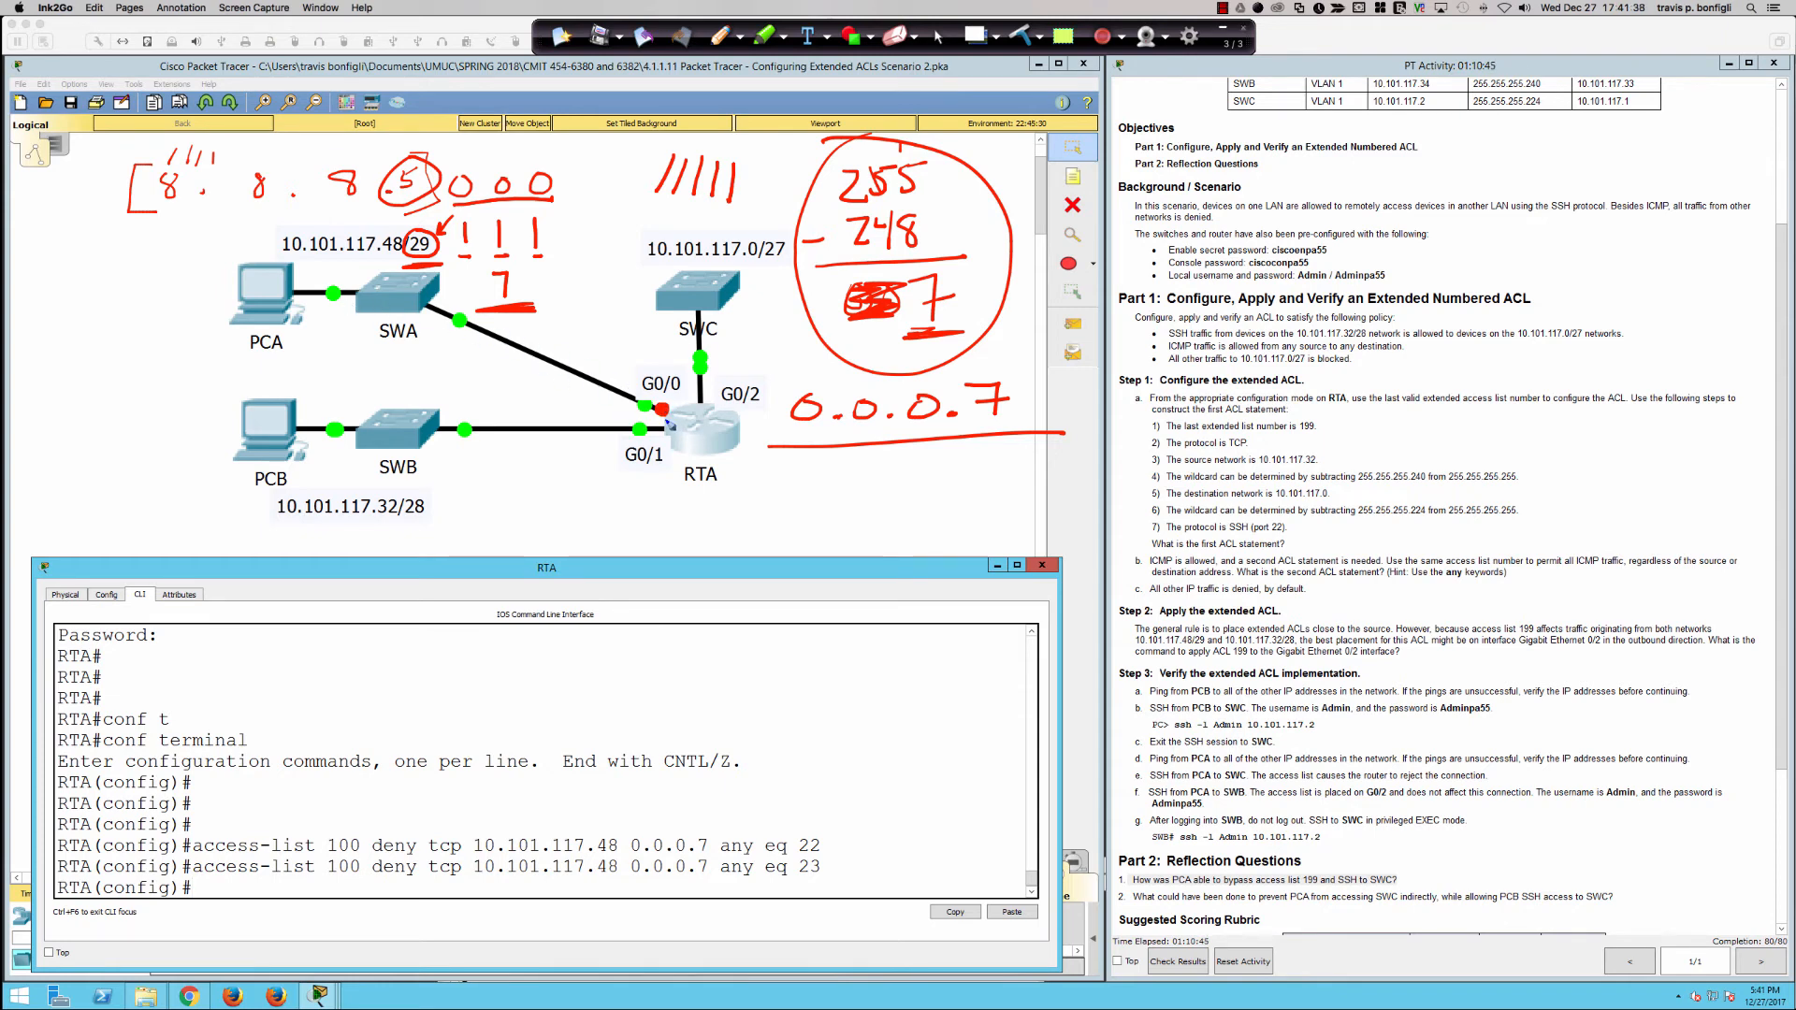
mouse_move(340, 226)
left_mouse_down()
mouse_move(406, 272)
mouse_move(281, 223)
left_mouse_up()
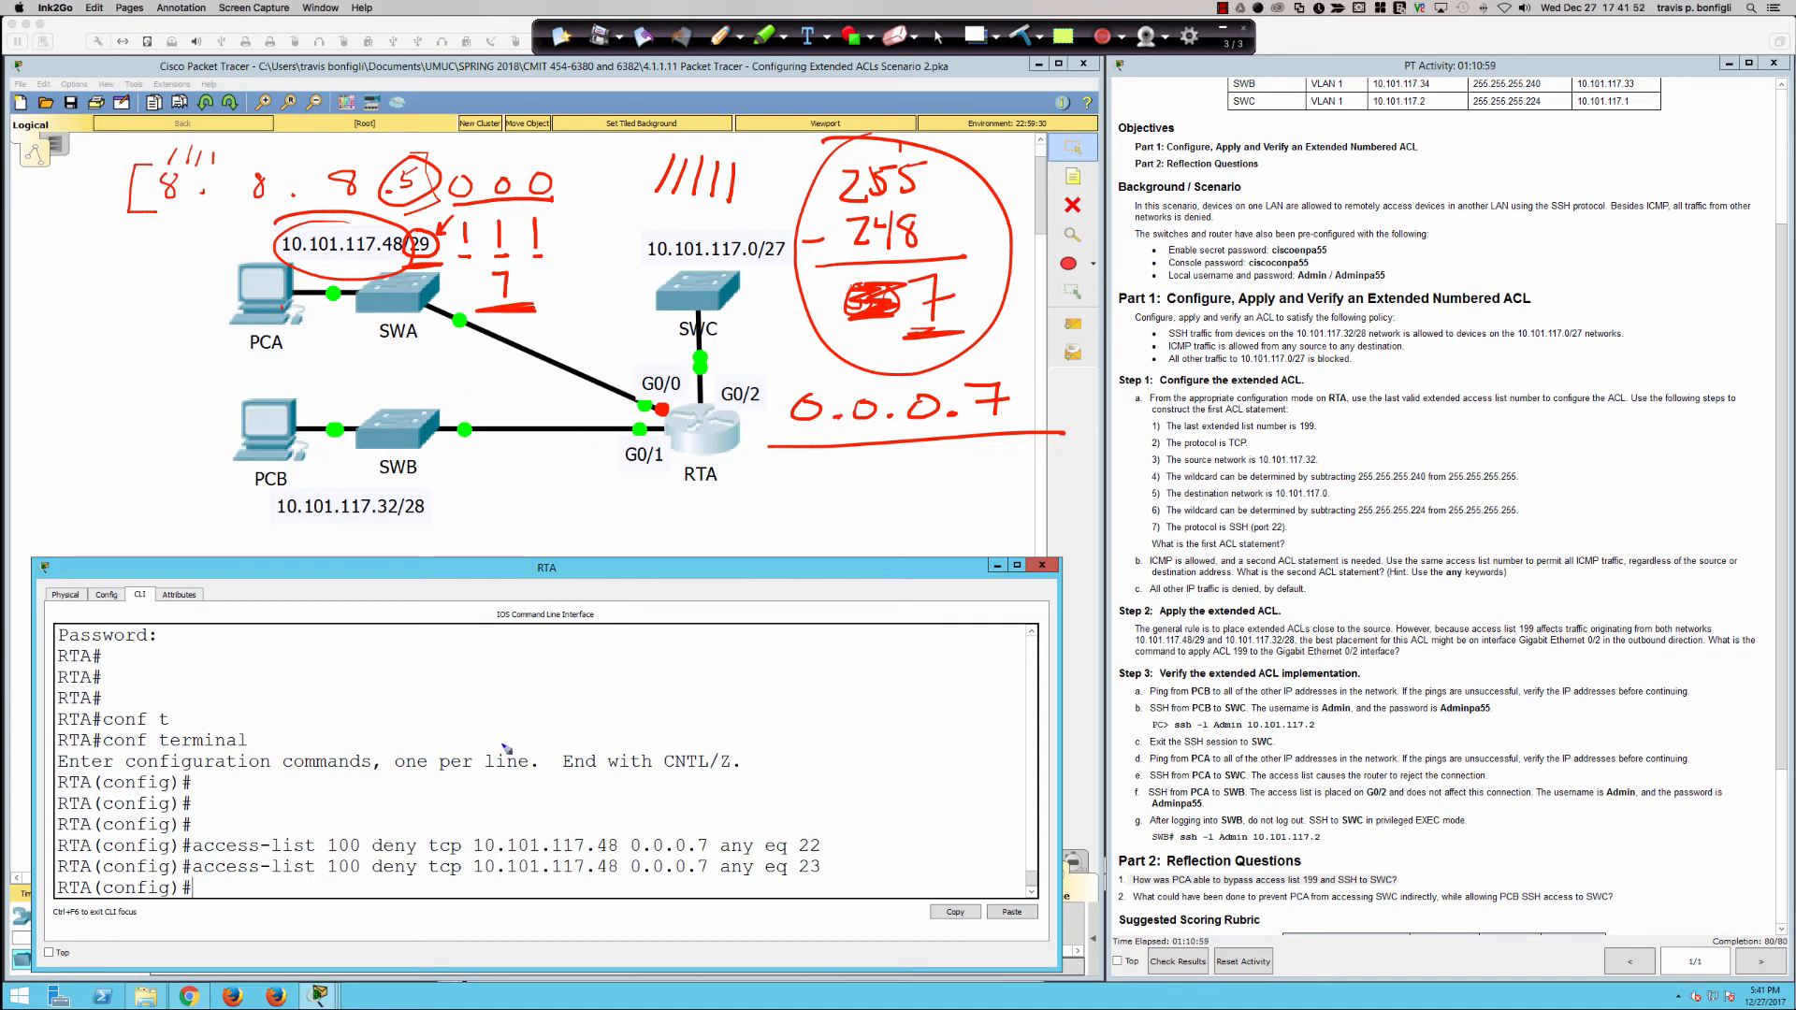
mouse_move(409, 786)
left_mouse_down()
mouse_move(388, 826)
mouse_move(404, 831)
left_mouse_up()
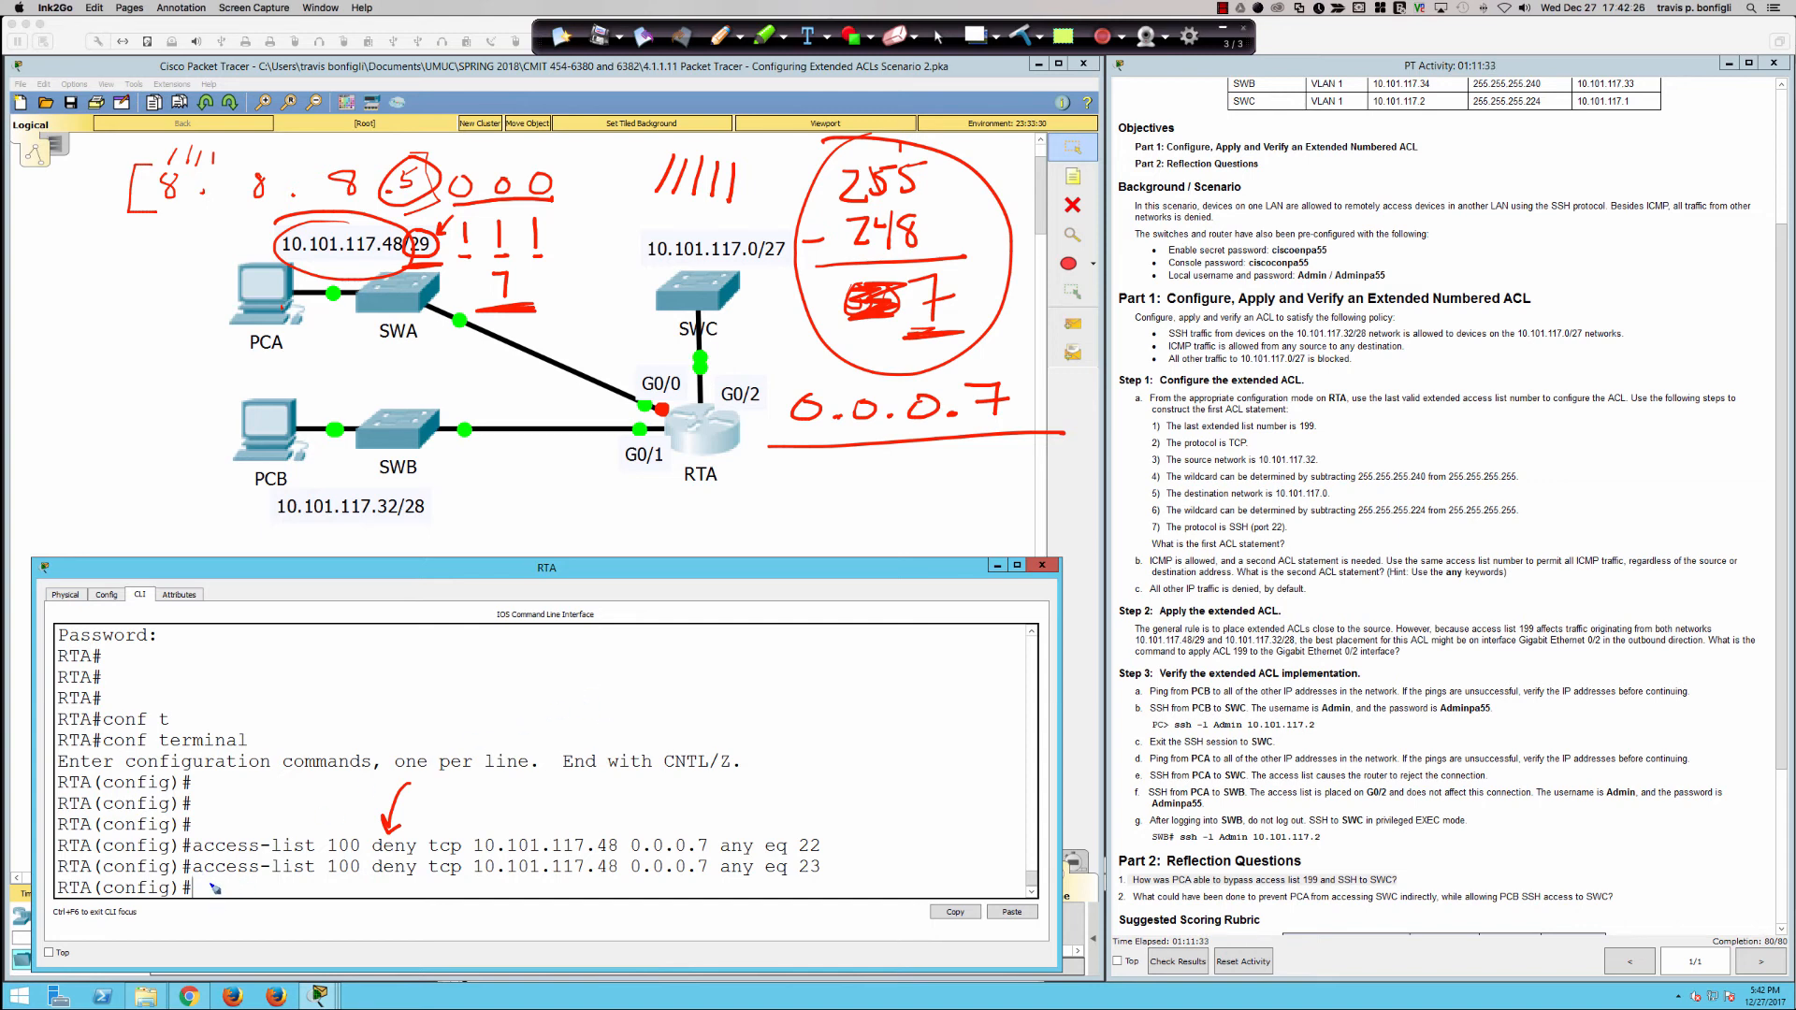
Step: Handwrite access-list 100 deny ip any any with an arrow at RTA's empty prompt, and clear all the annotations
mouse_move(210, 883)
left_mouse_down()
mouse_move(334, 900)
mouse_move(433, 886)
mouse_move(479, 912)
mouse_move(526, 896)
mouse_move(697, 905)
mouse_move(702, 888)
mouse_move(722, 909)
left_mouse_up()
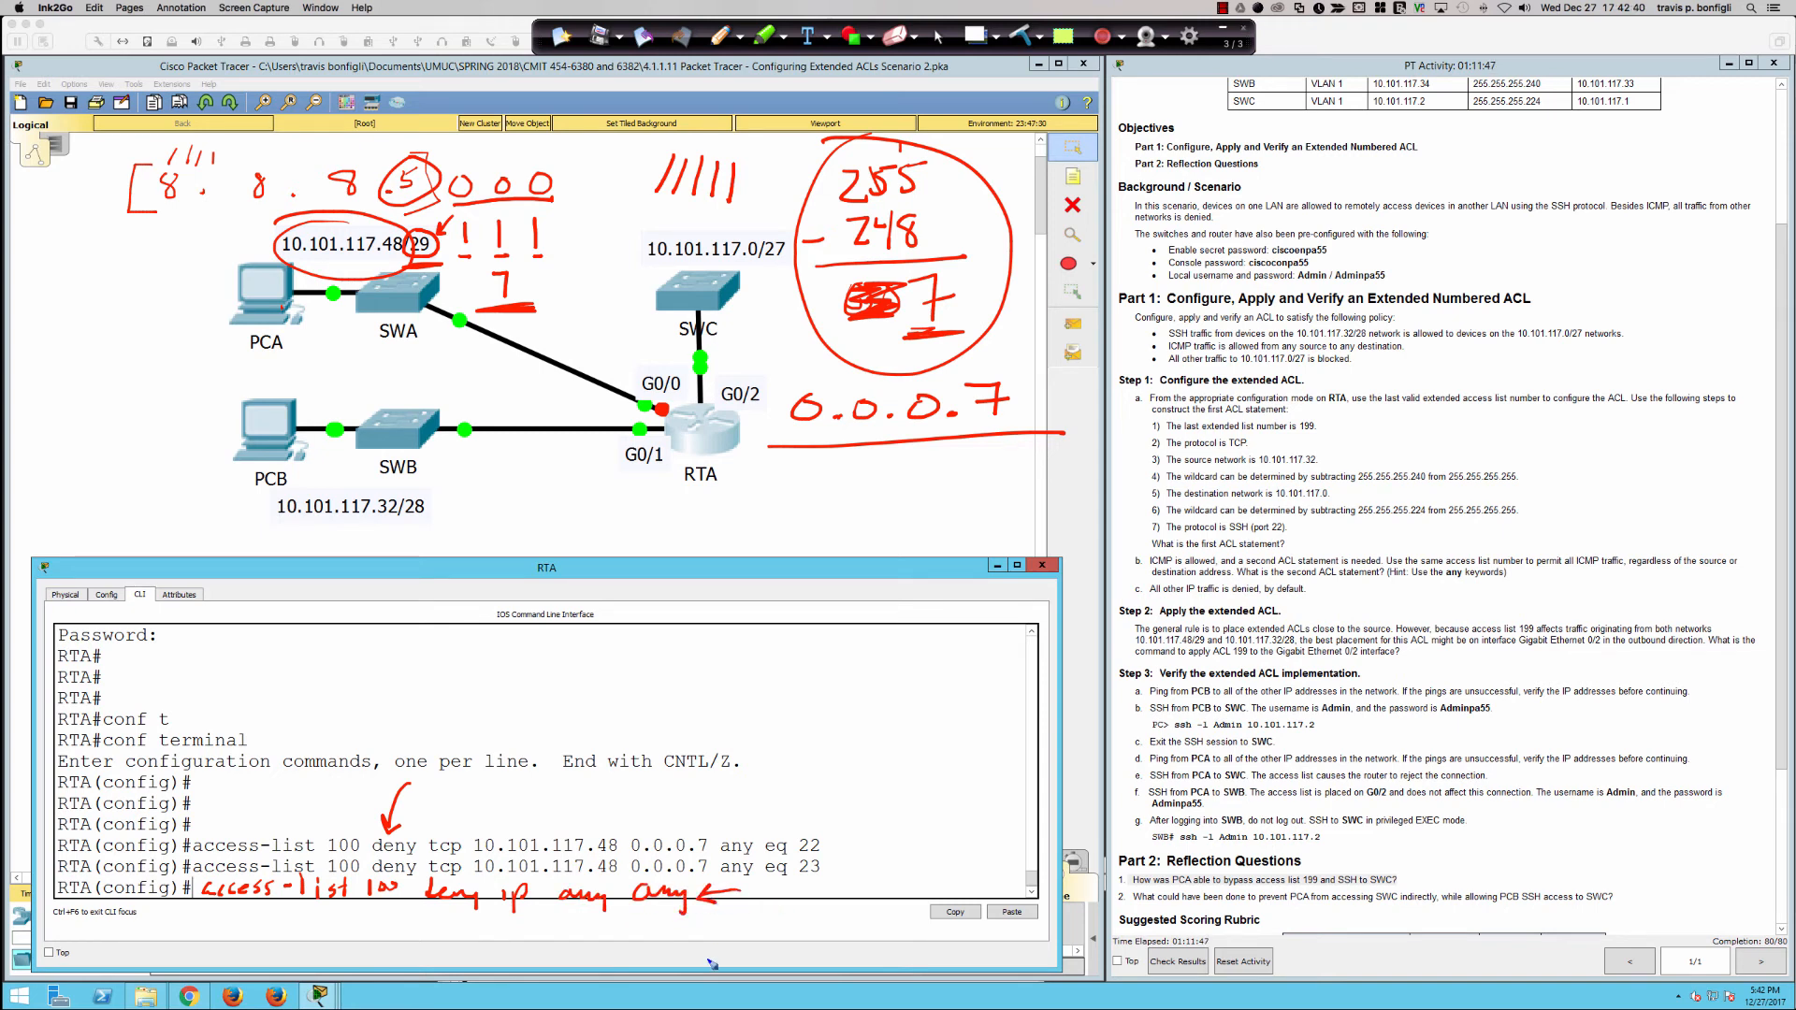
left_click(1026, 35)
left_click(938, 36)
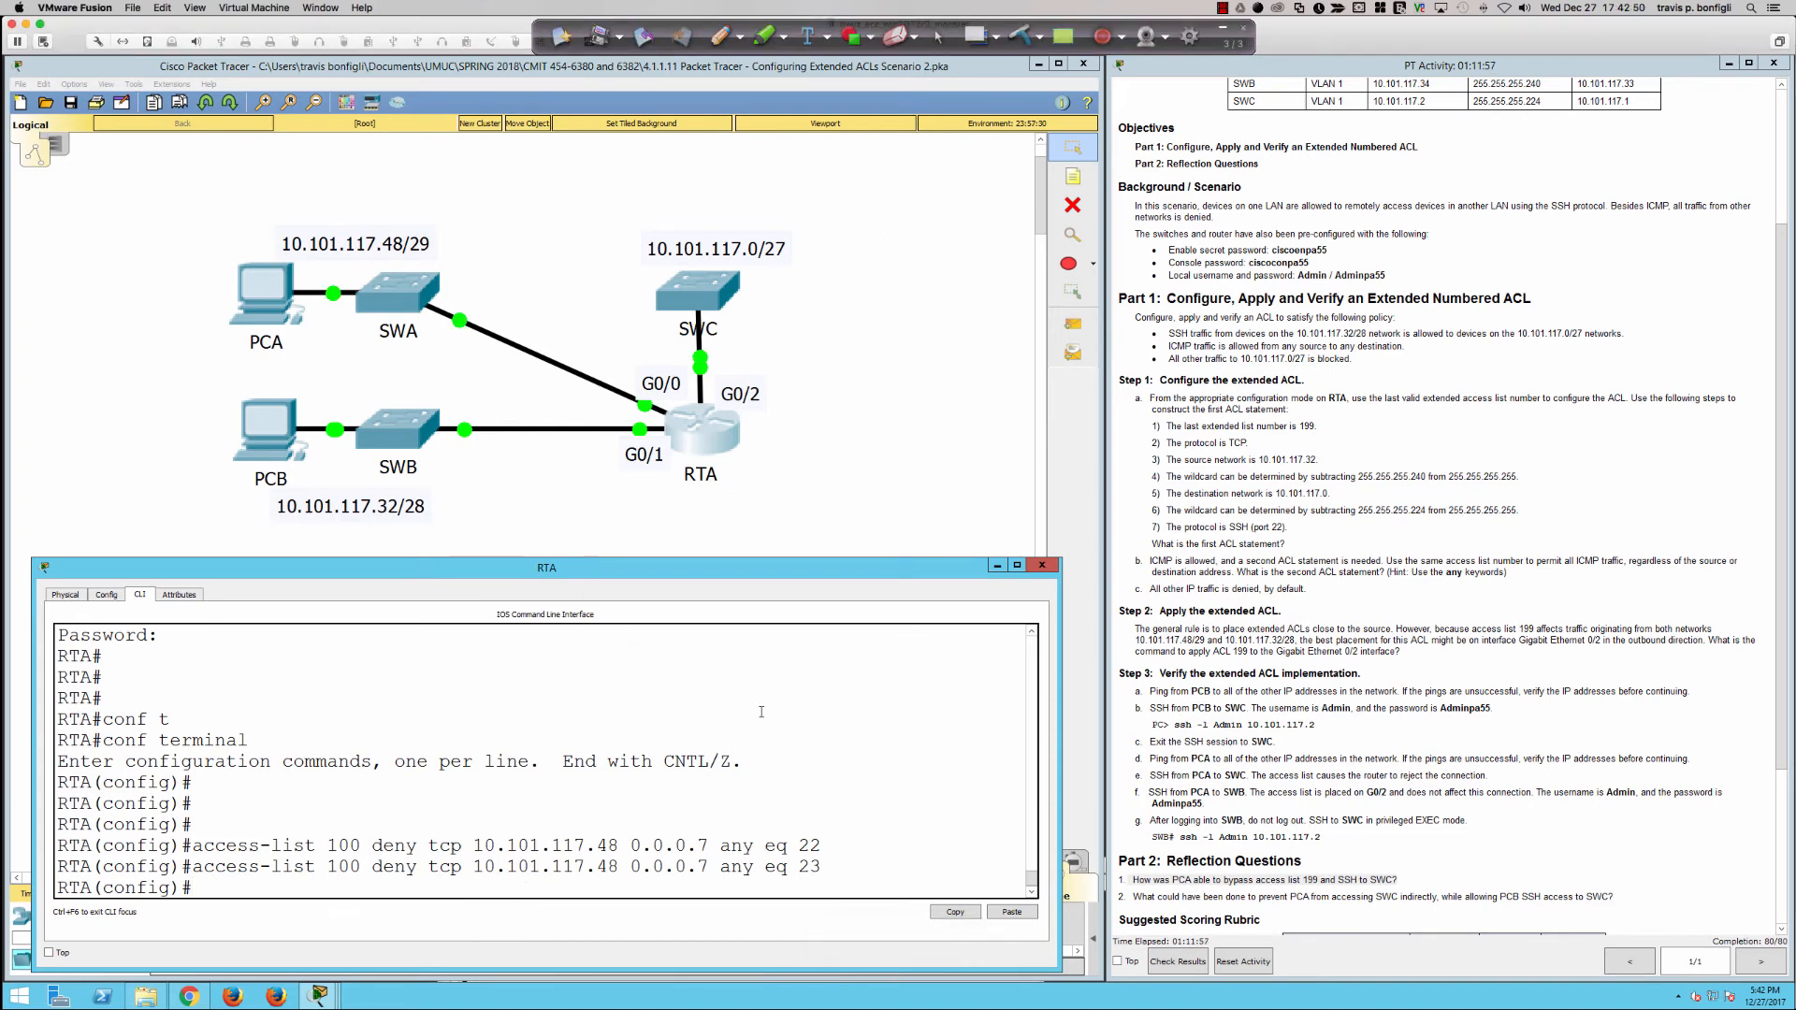
Step: Enter RTA's gi0/0 interface configuration and compose the ip access-group 100 in command without submitting it
type("int gi0/0")
key("Return")
type("ip acc")
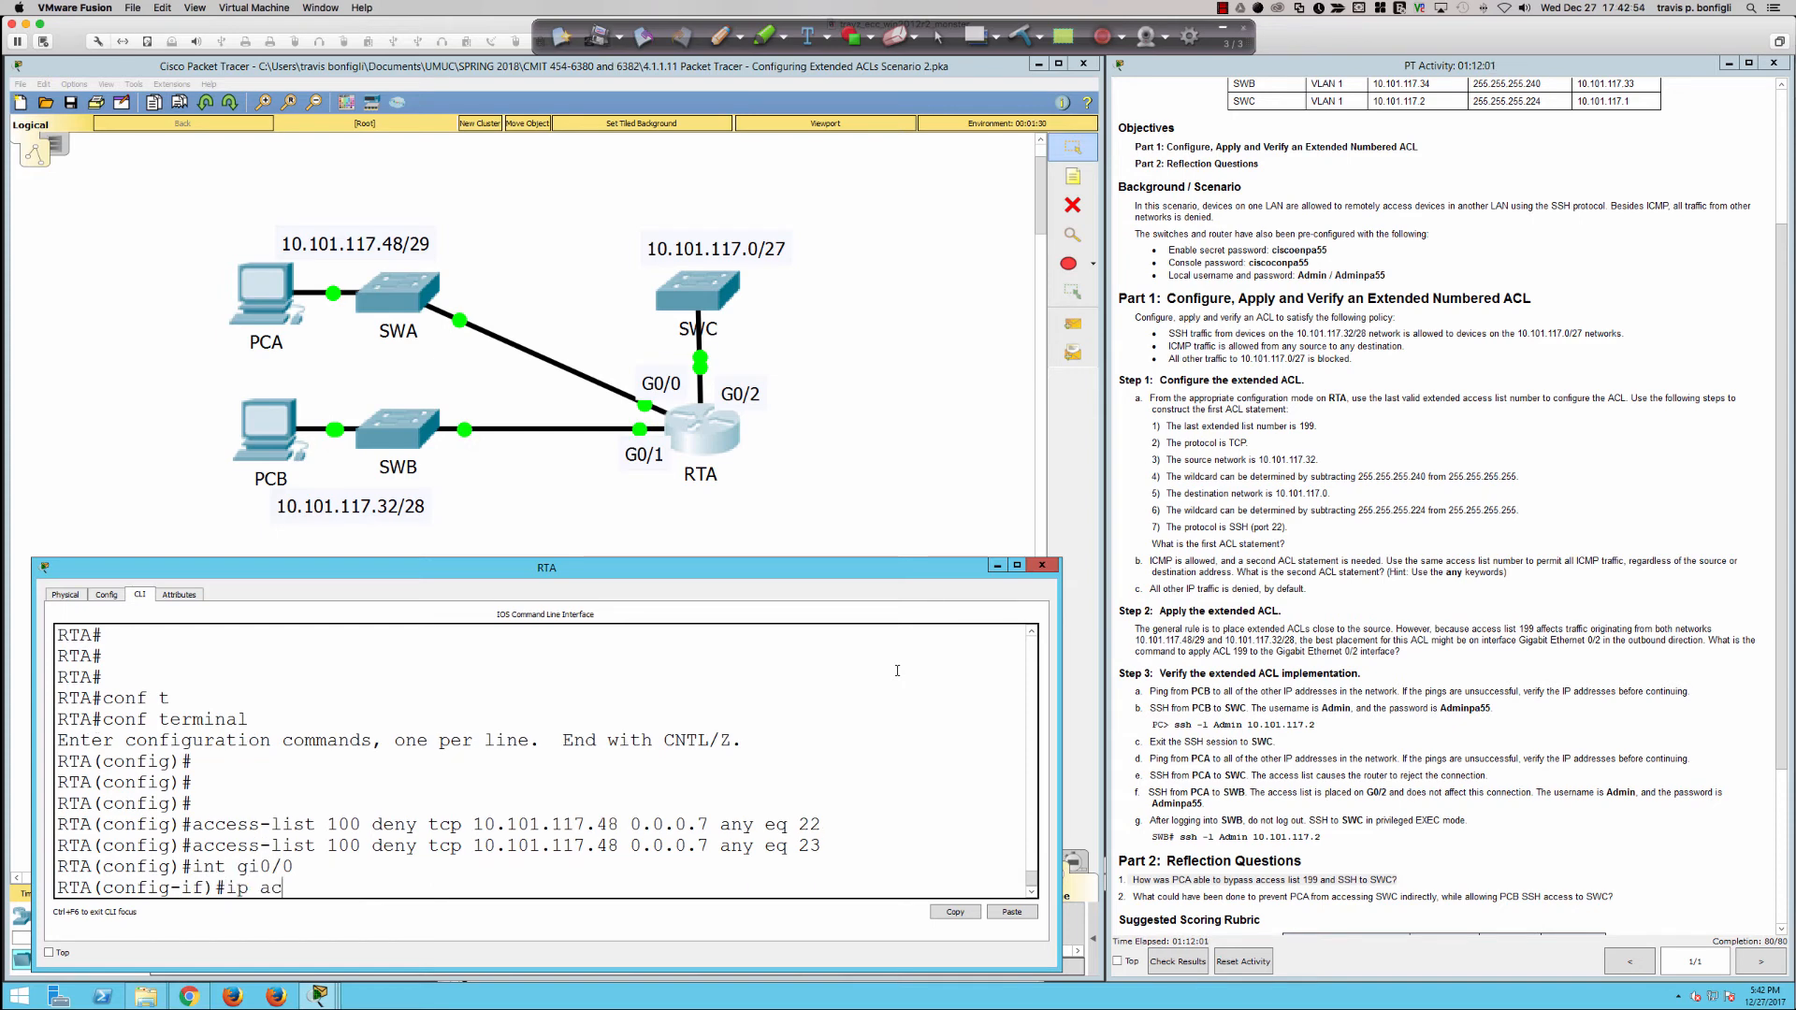
key("Tab")
type("100")
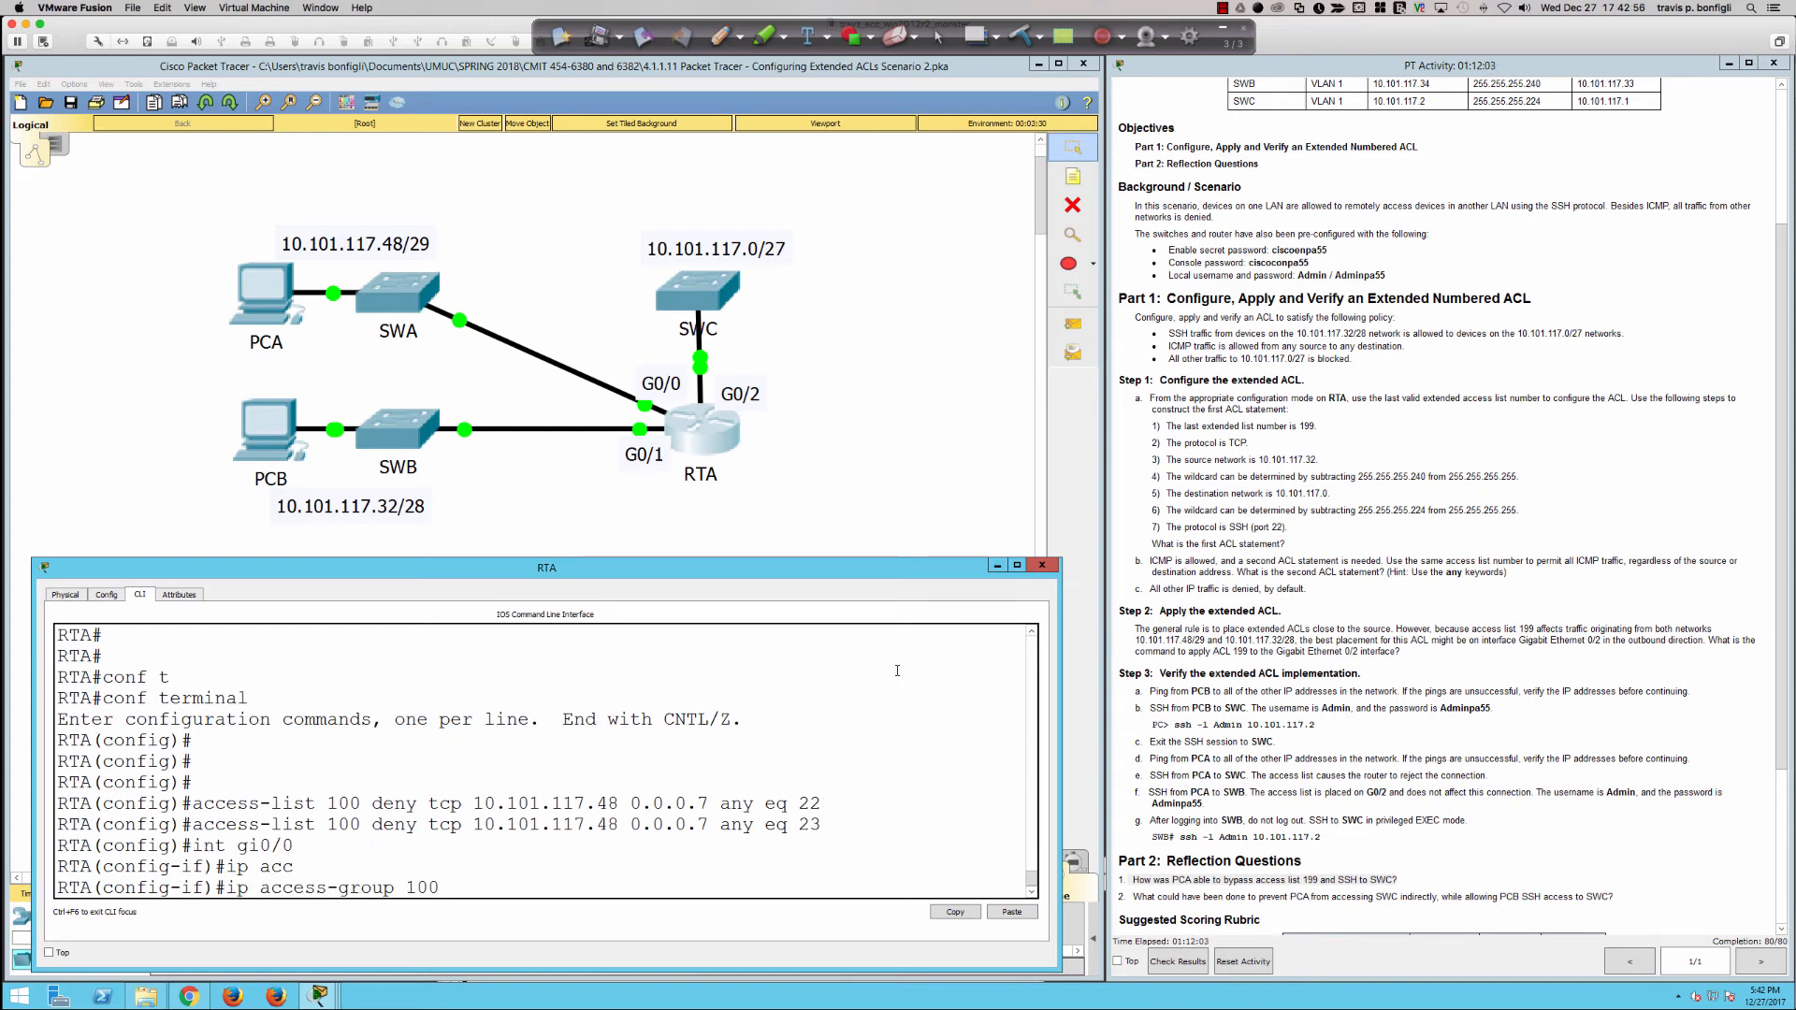
type(" in")
Step: Open PCA's command prompt and exit its SSH session on SWB
left_click(301, 306)
left_click(278, 304)
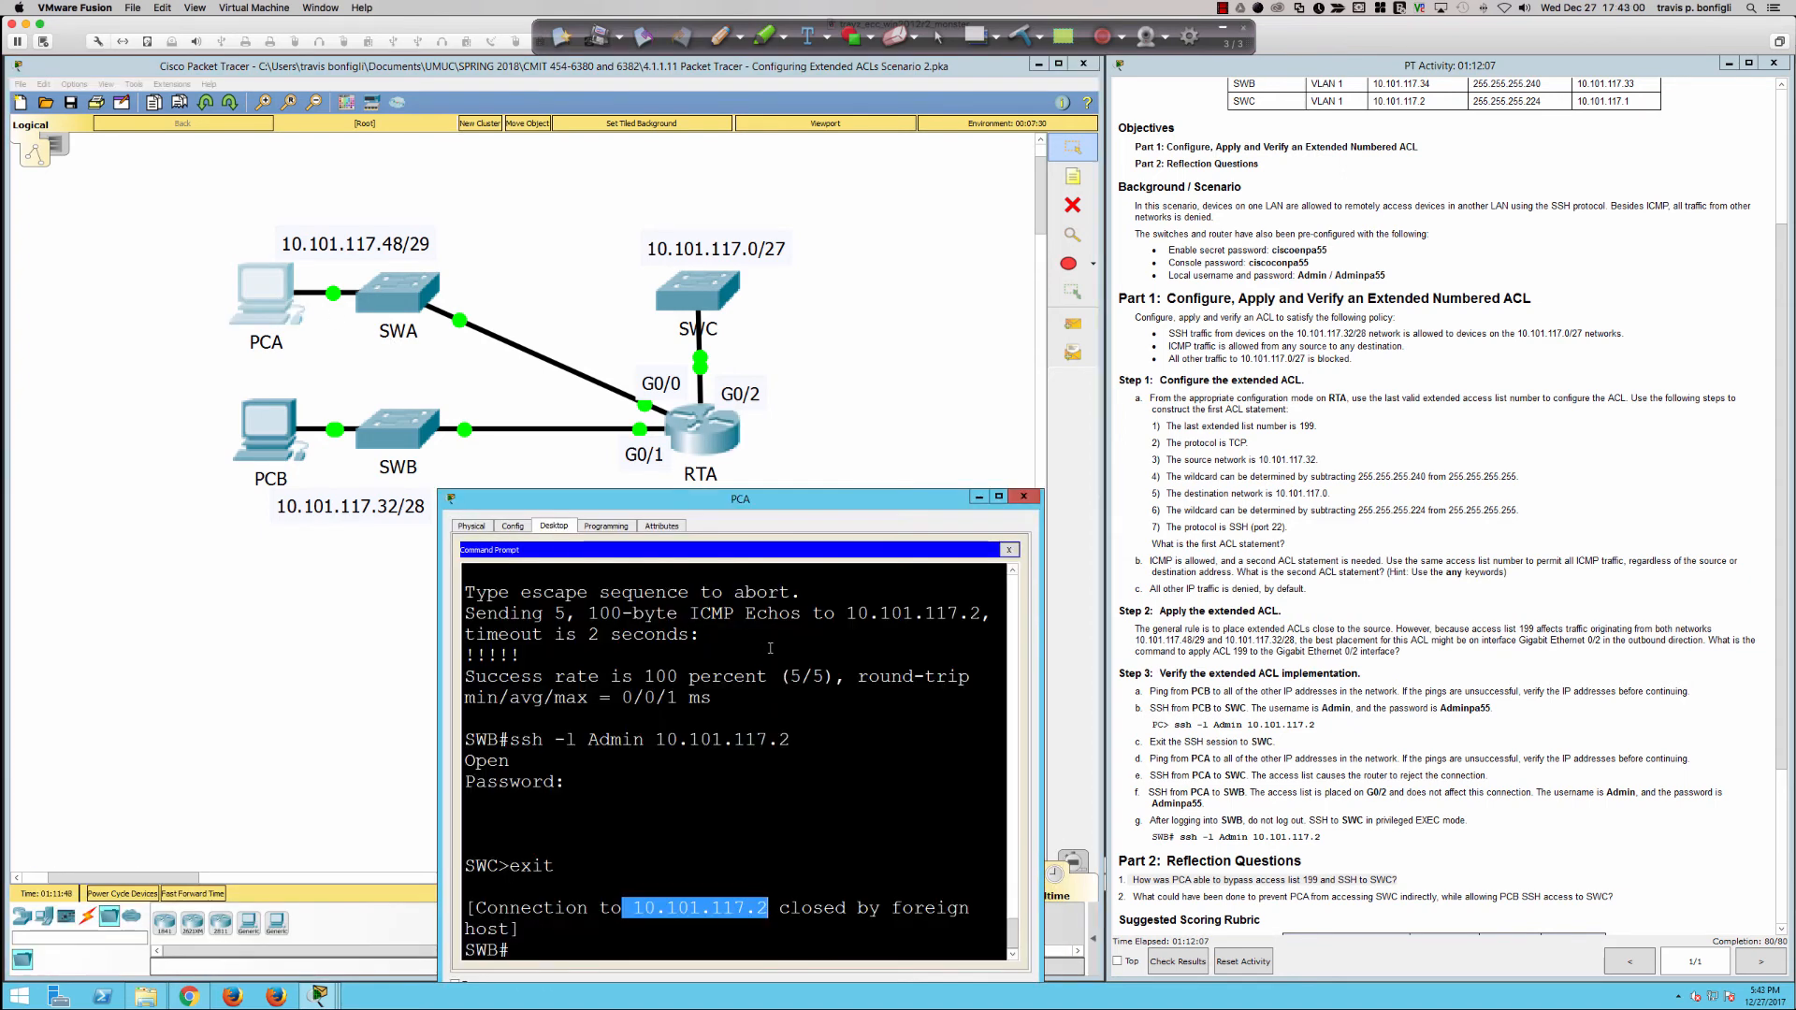
left_click(793, 666)
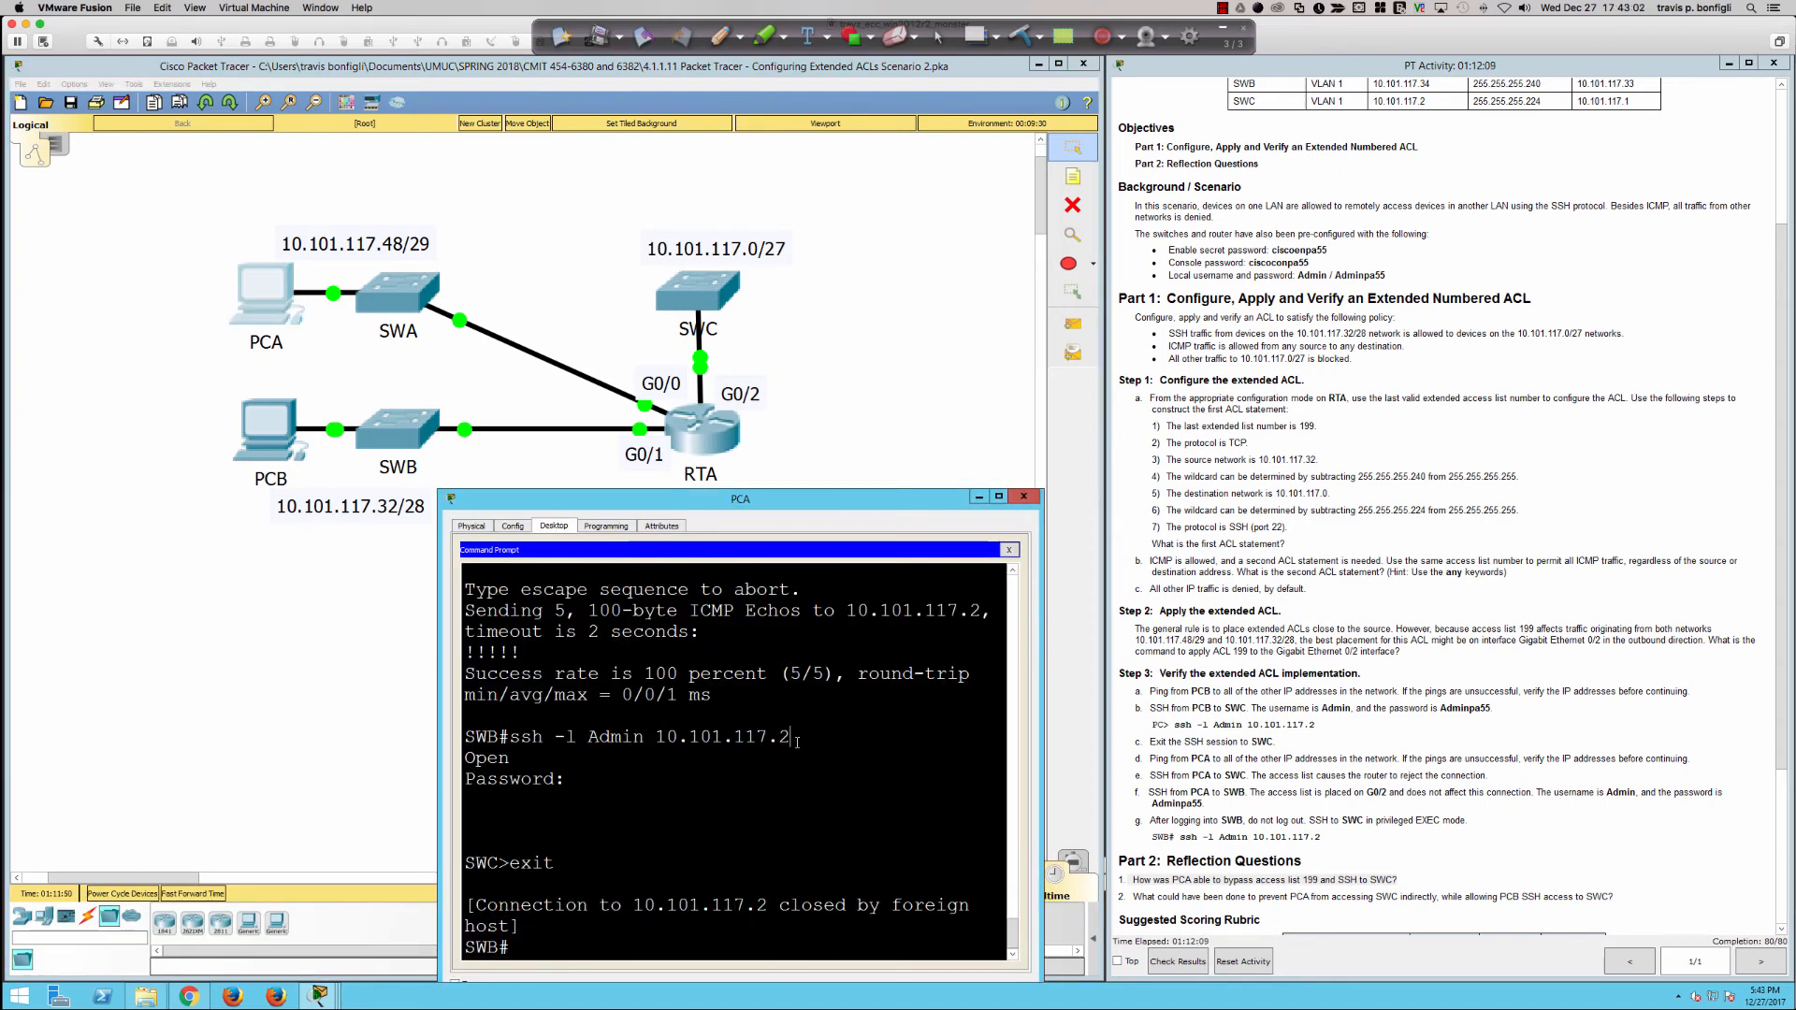
key("Return")
key("Return")
key("Return")
type("exit")
key("Return")
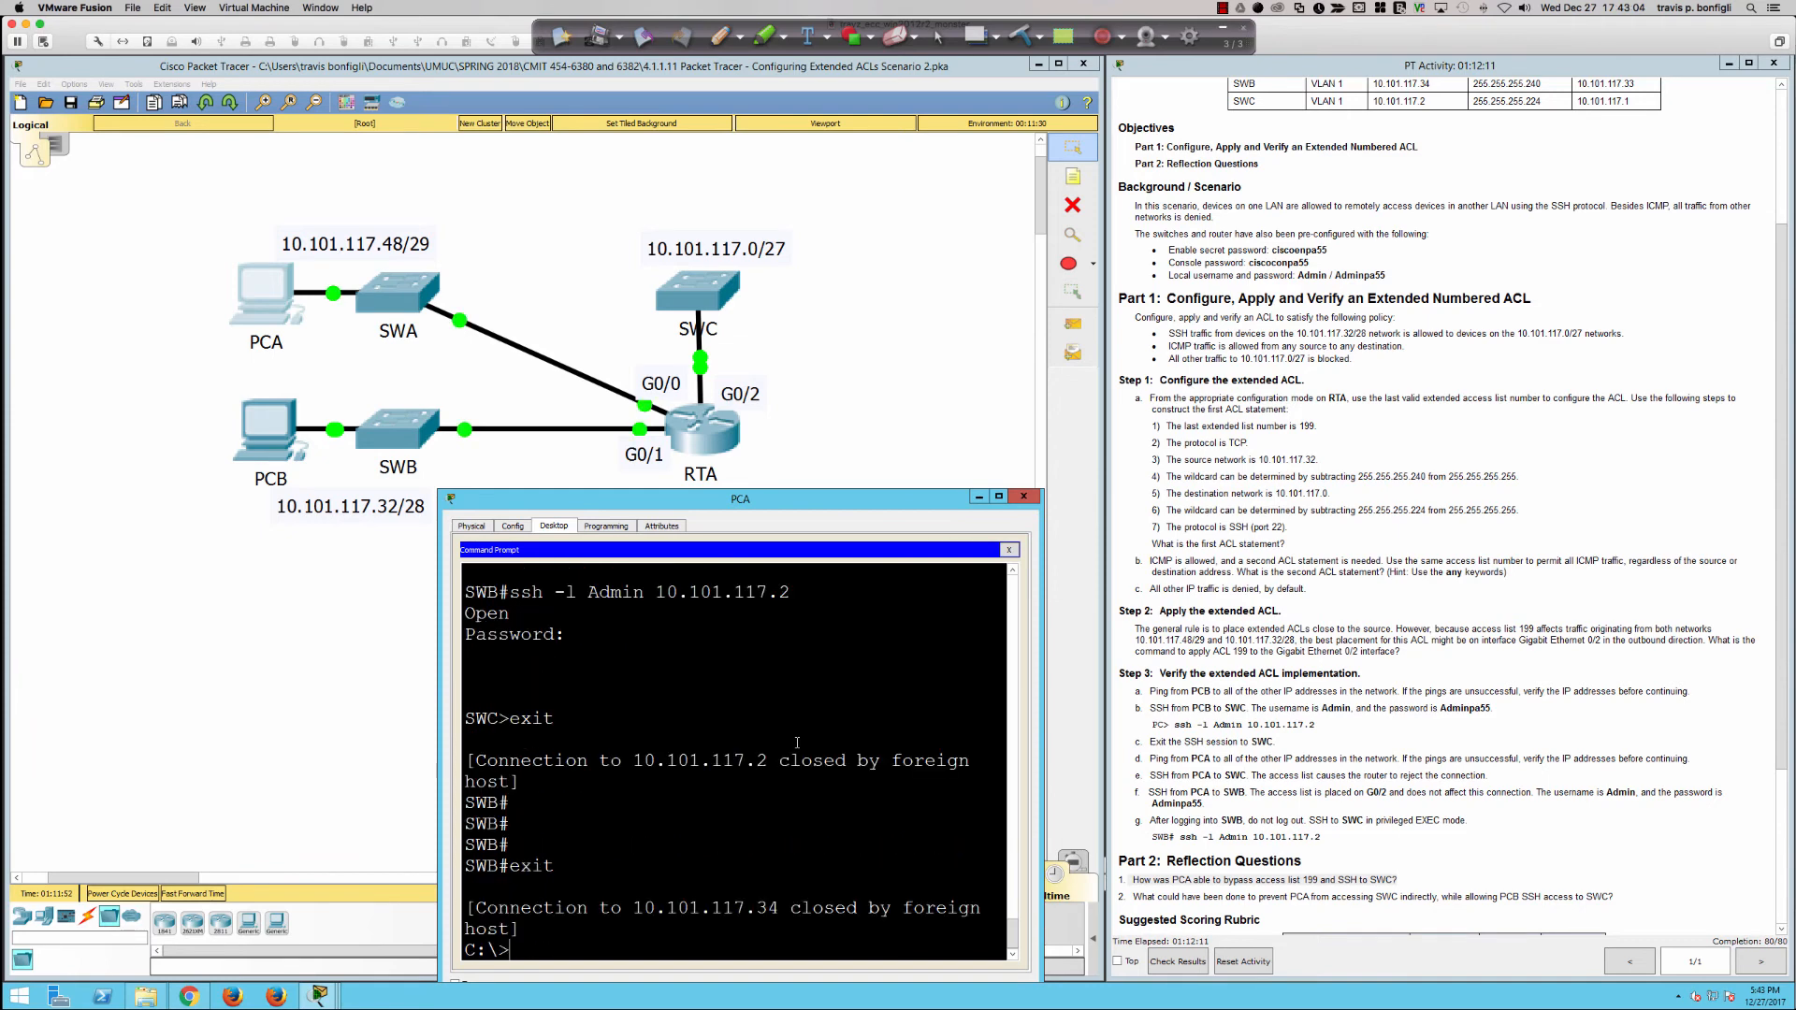
Step: Ping SWC at 10.101.117.2 from PCA before ACL 100 is applied on RTA
type("ping 10.10.1.117.2")
key("Return")
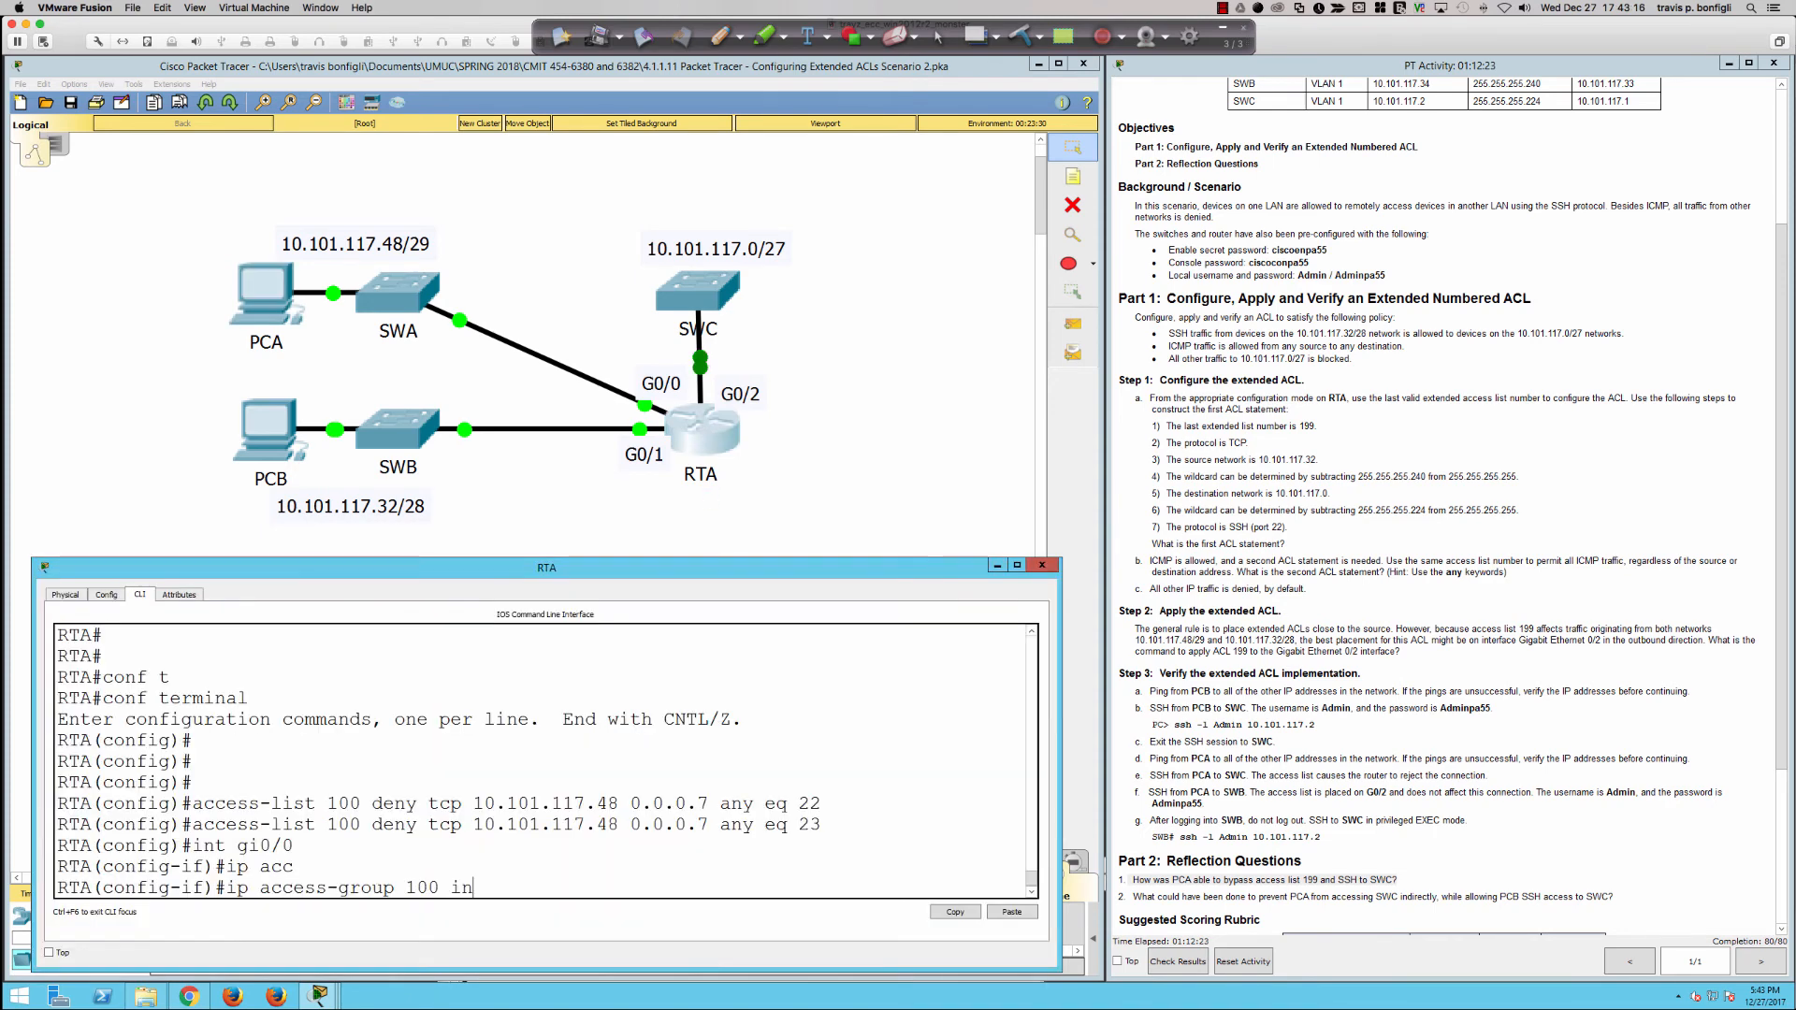
Step: Submit ip access-group 100 in to apply ACL 100 inbound on RTA's gi0/0 interface
key("Return")
type("ip acc")
key("Tab")
type("100 in")
key("Return")
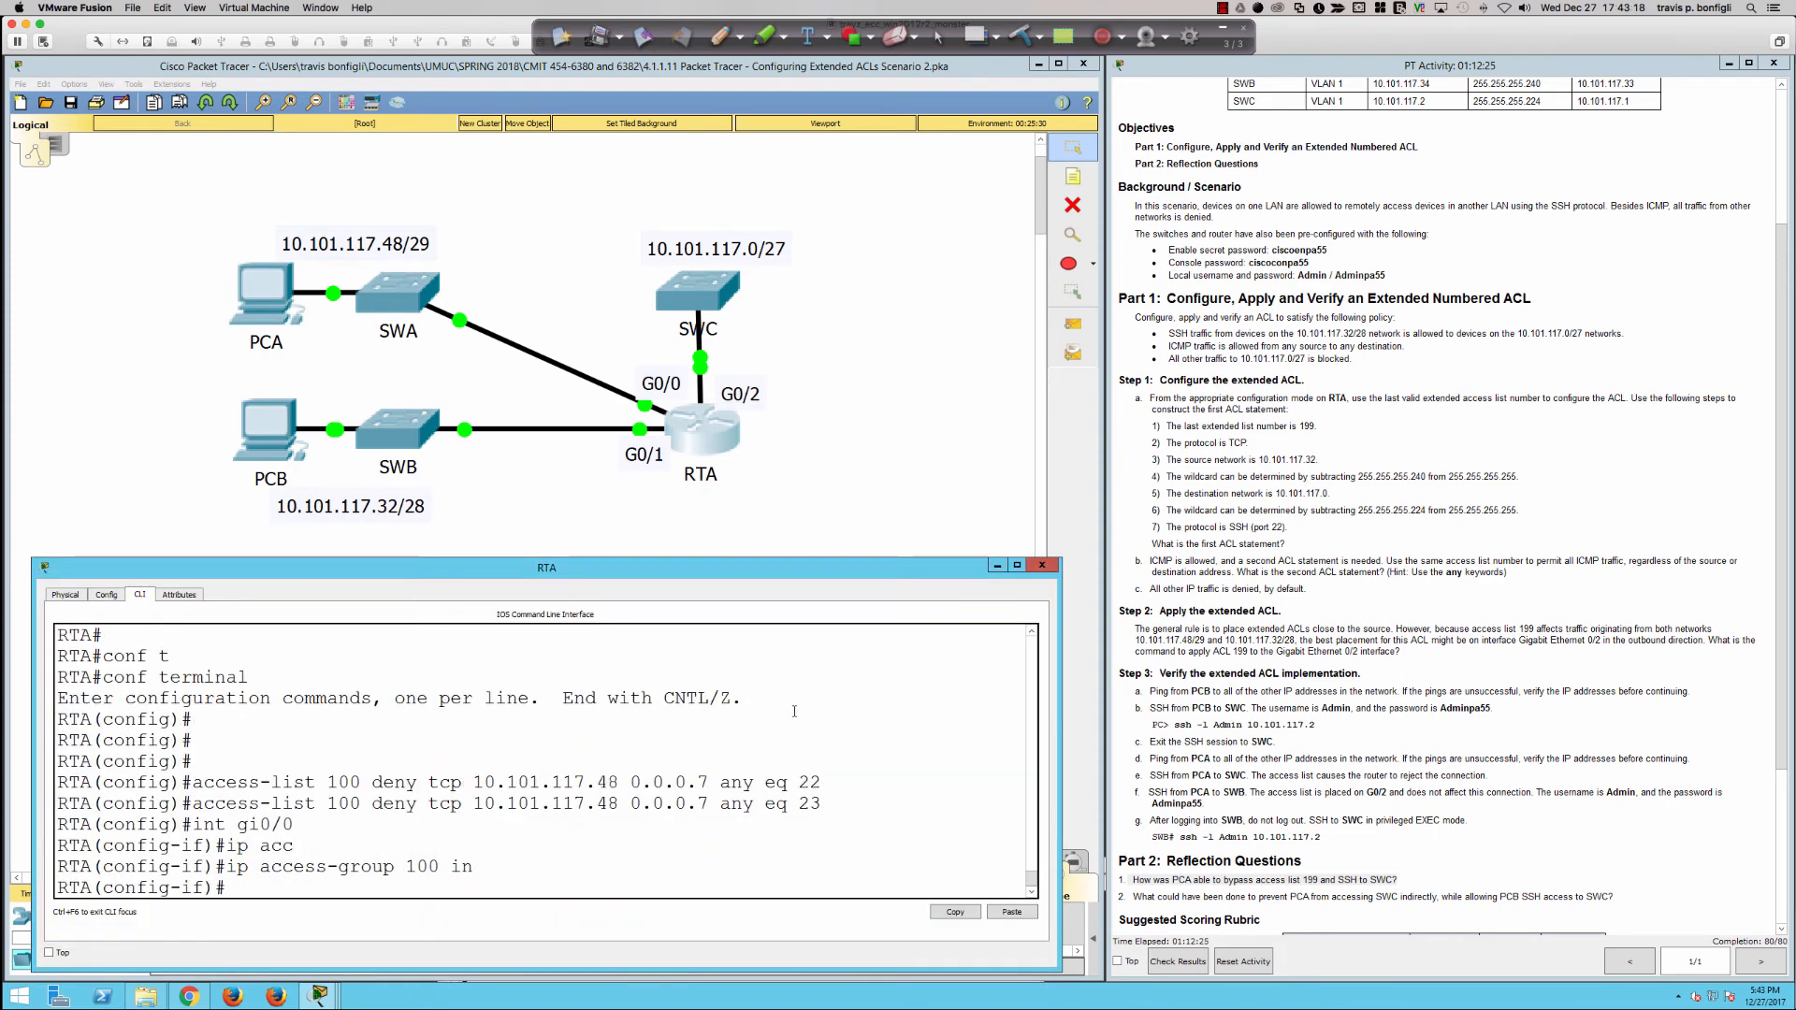
key("Return")
key("Return")
key("Return")
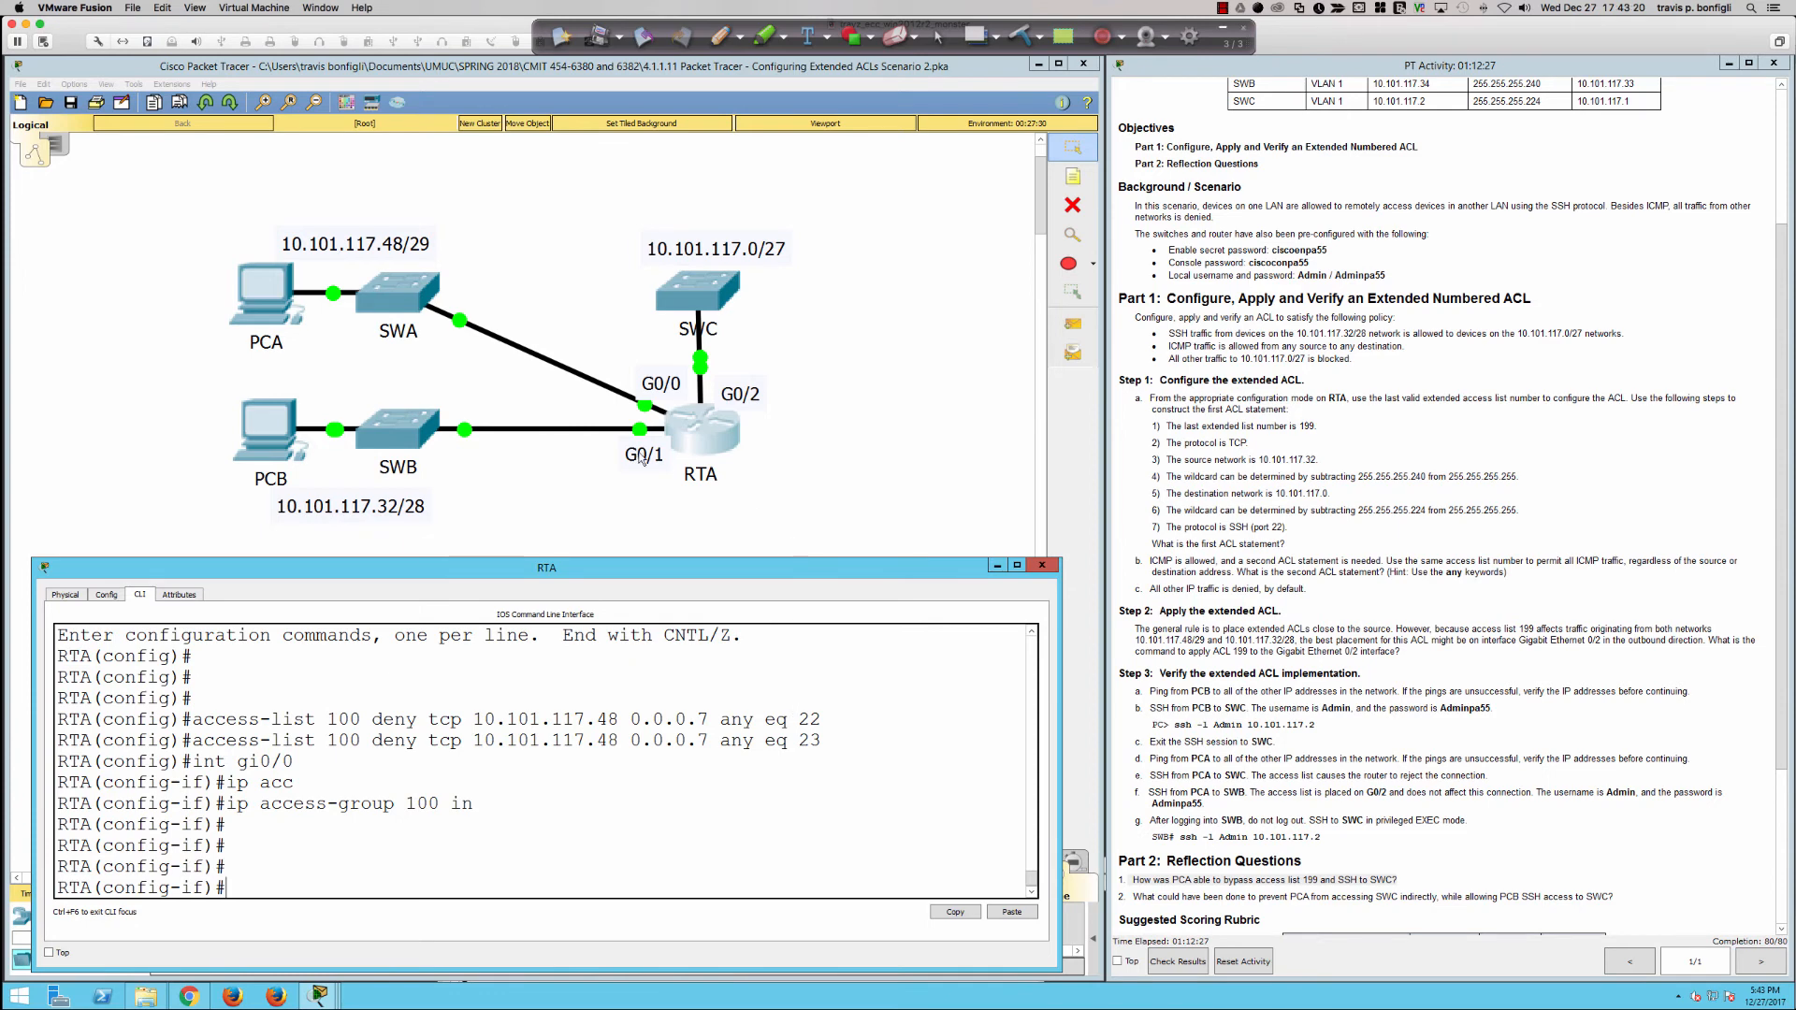
Step: Repeat the ping to 10.101.117.2 from PCA with ACL 100 applied on RTA
left_click(282, 318)
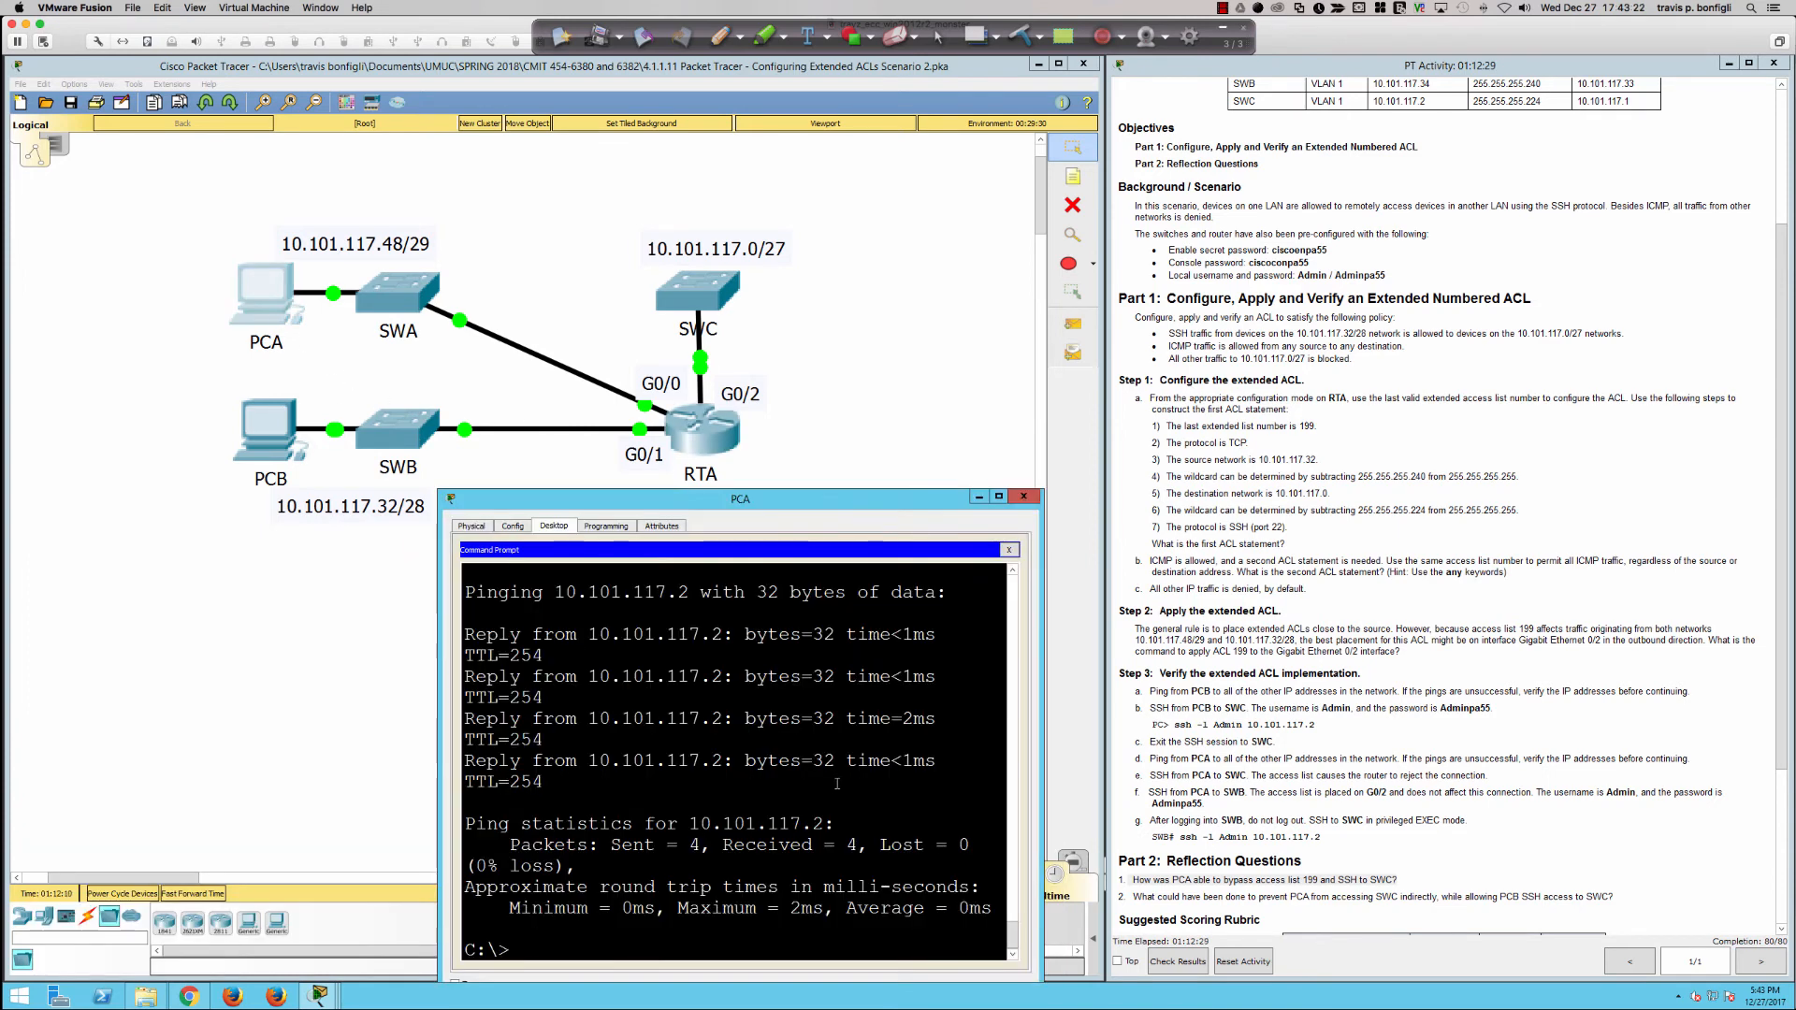
key("Up")
key("Return")
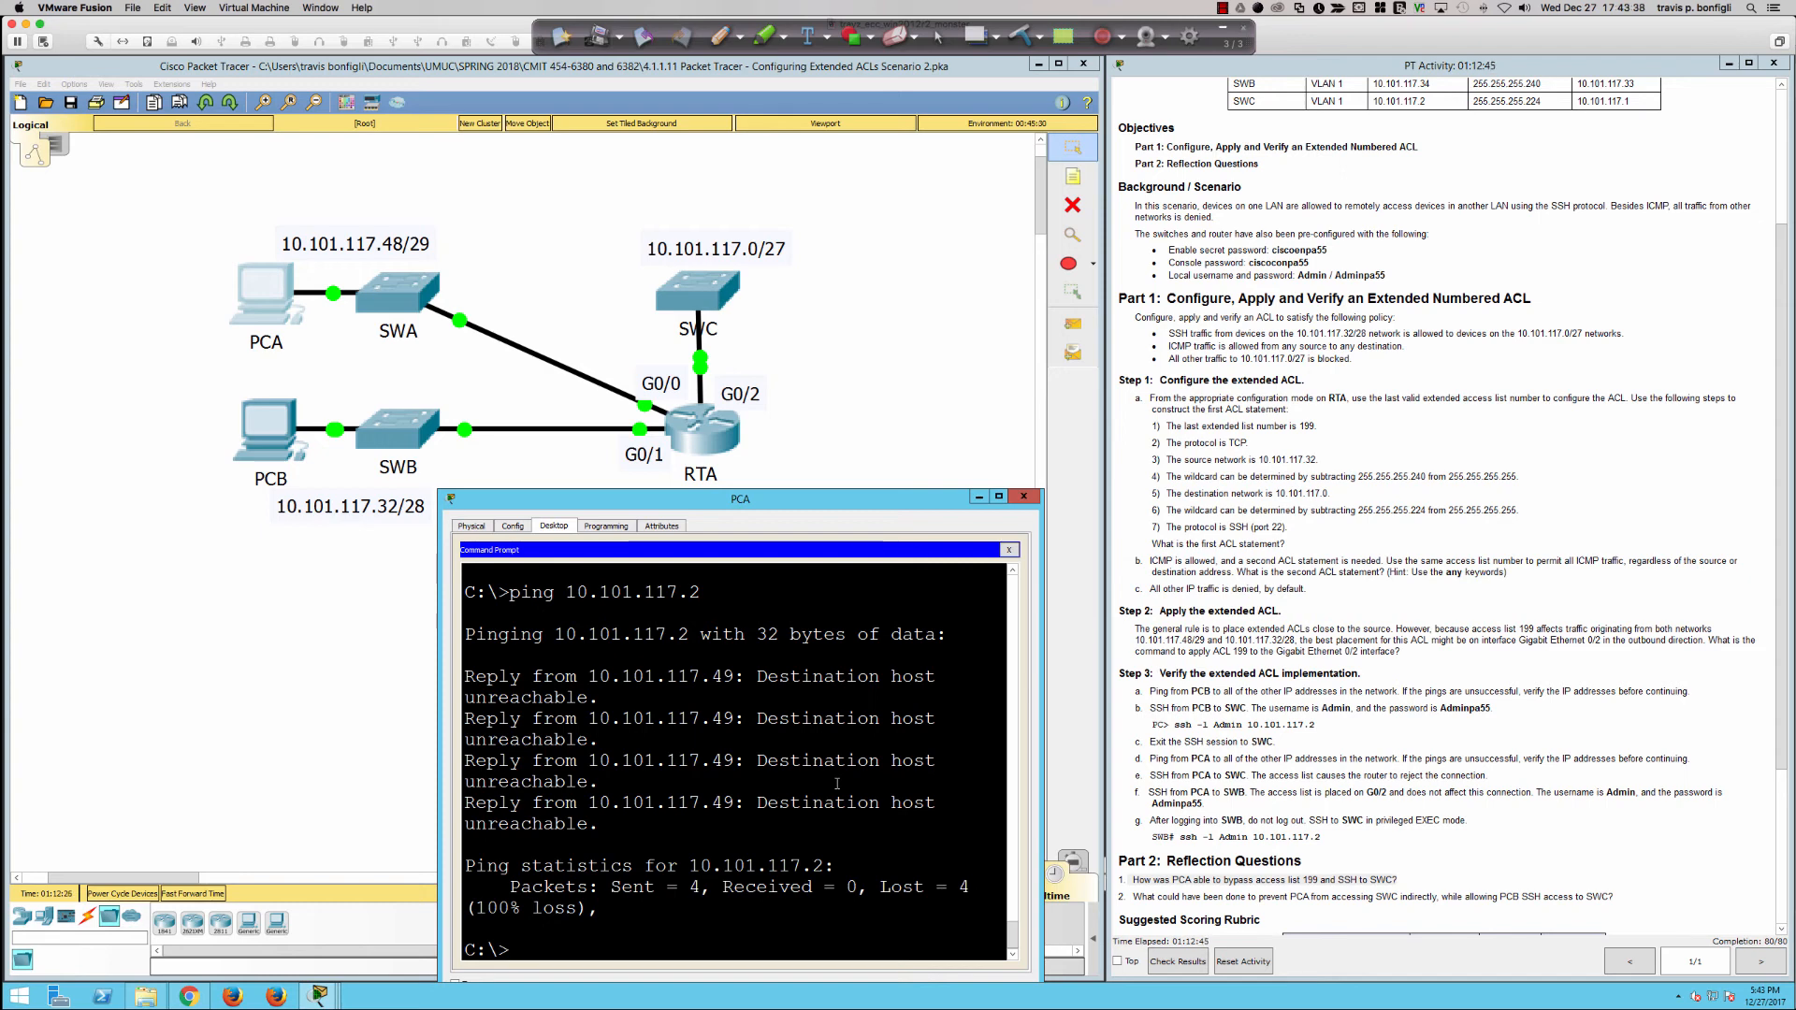
Step: Ping SWB at 10.101.117.34 from PCA
type("ing 10.101.117")
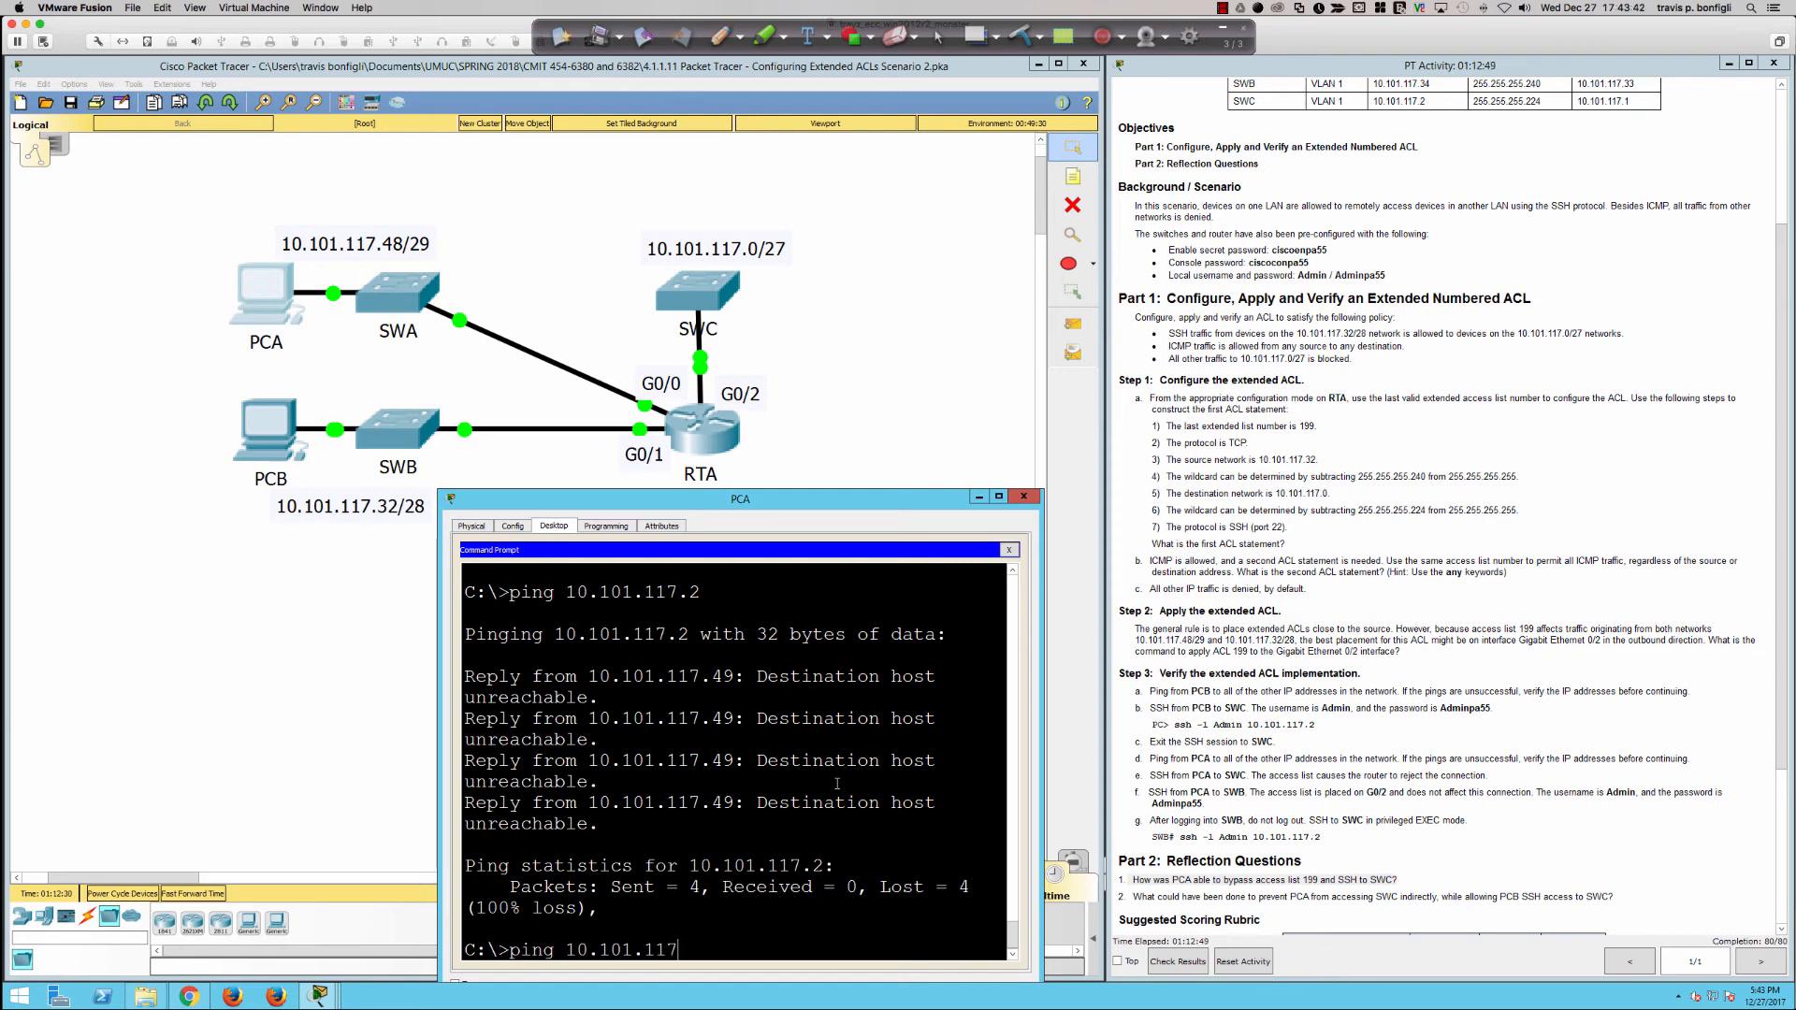
type(".34")
key("Return")
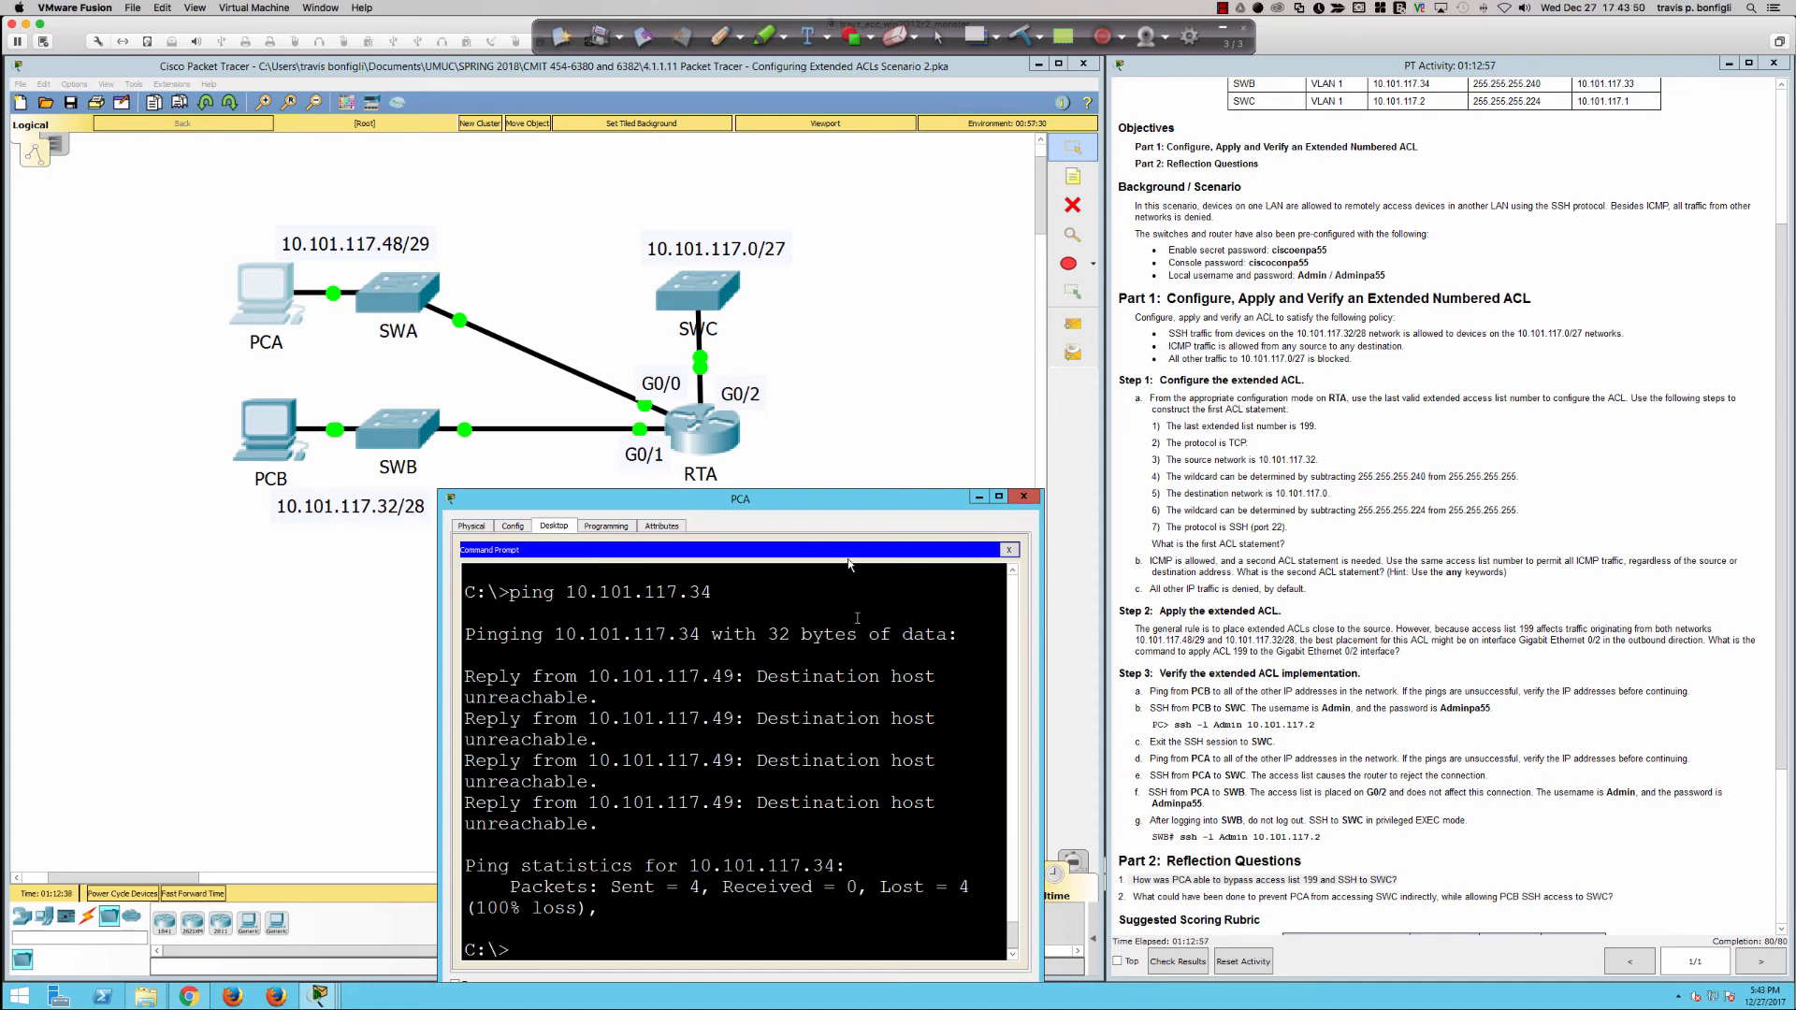
Step: Return to RTA's command line and highlight the two access-list 100 deny statements for review
left_click(738, 412)
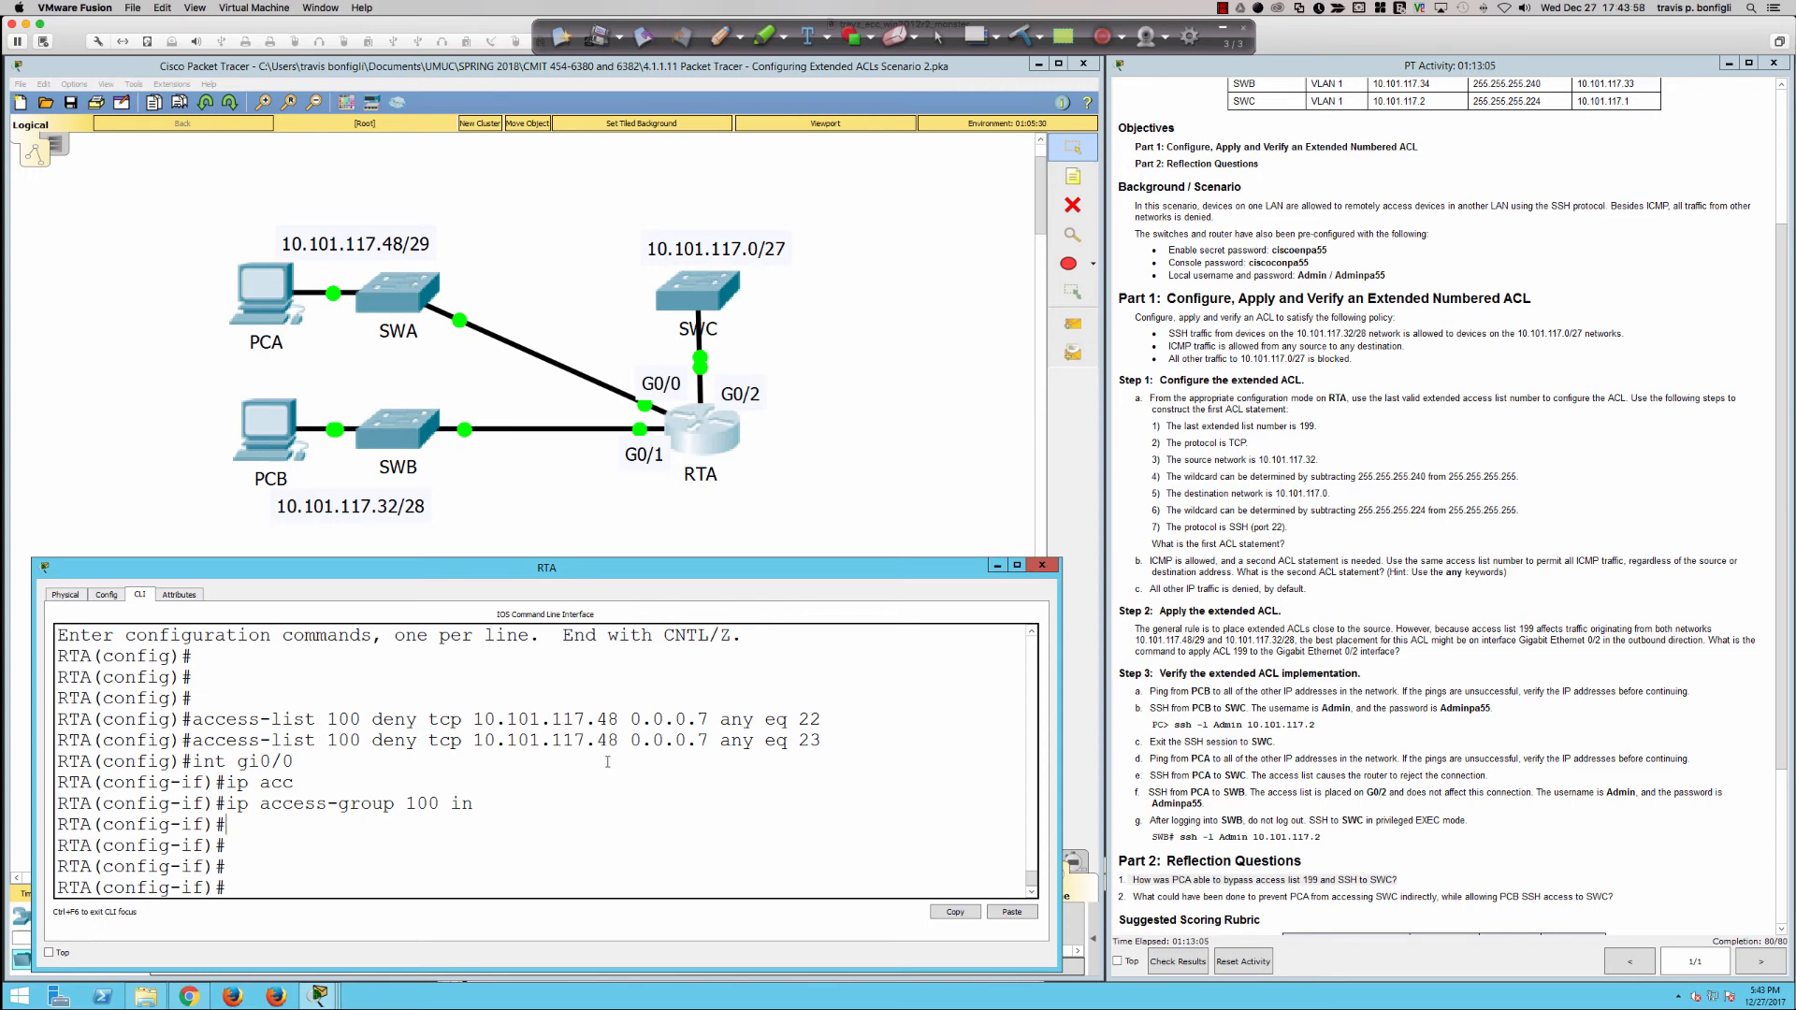
left_click_drag(819, 739, 193, 719)
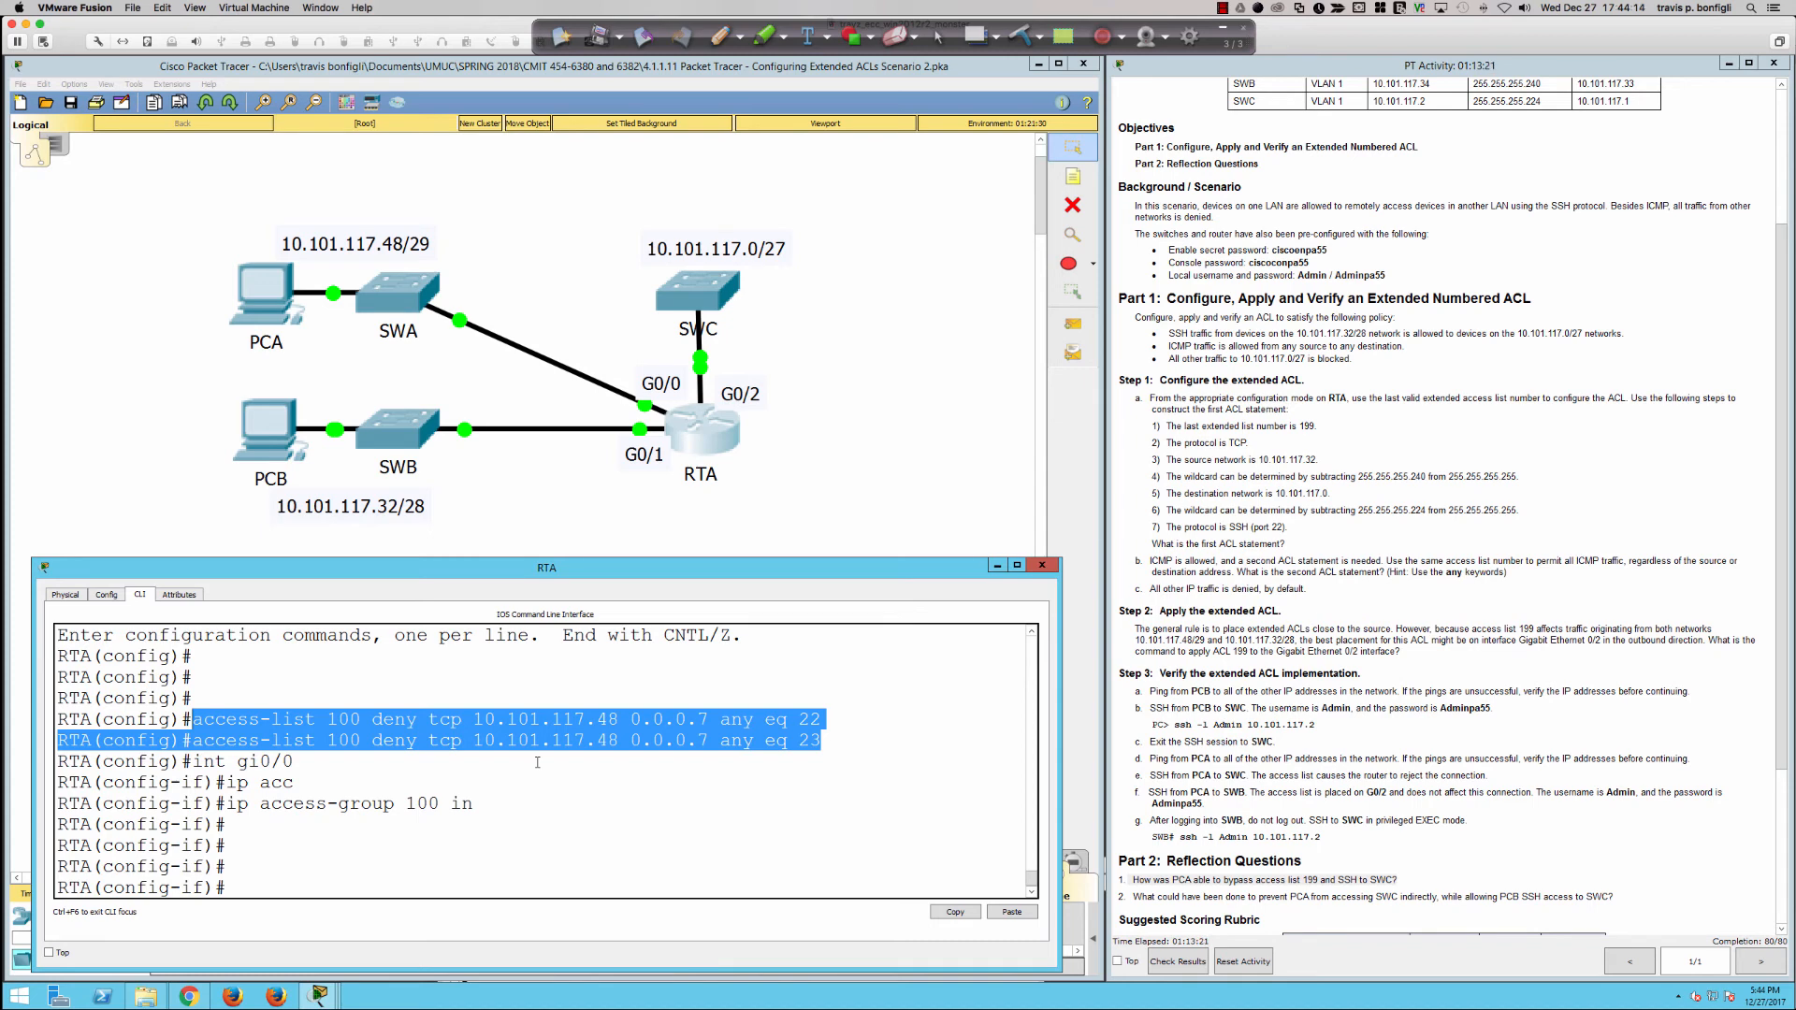
left_click(946, 792)
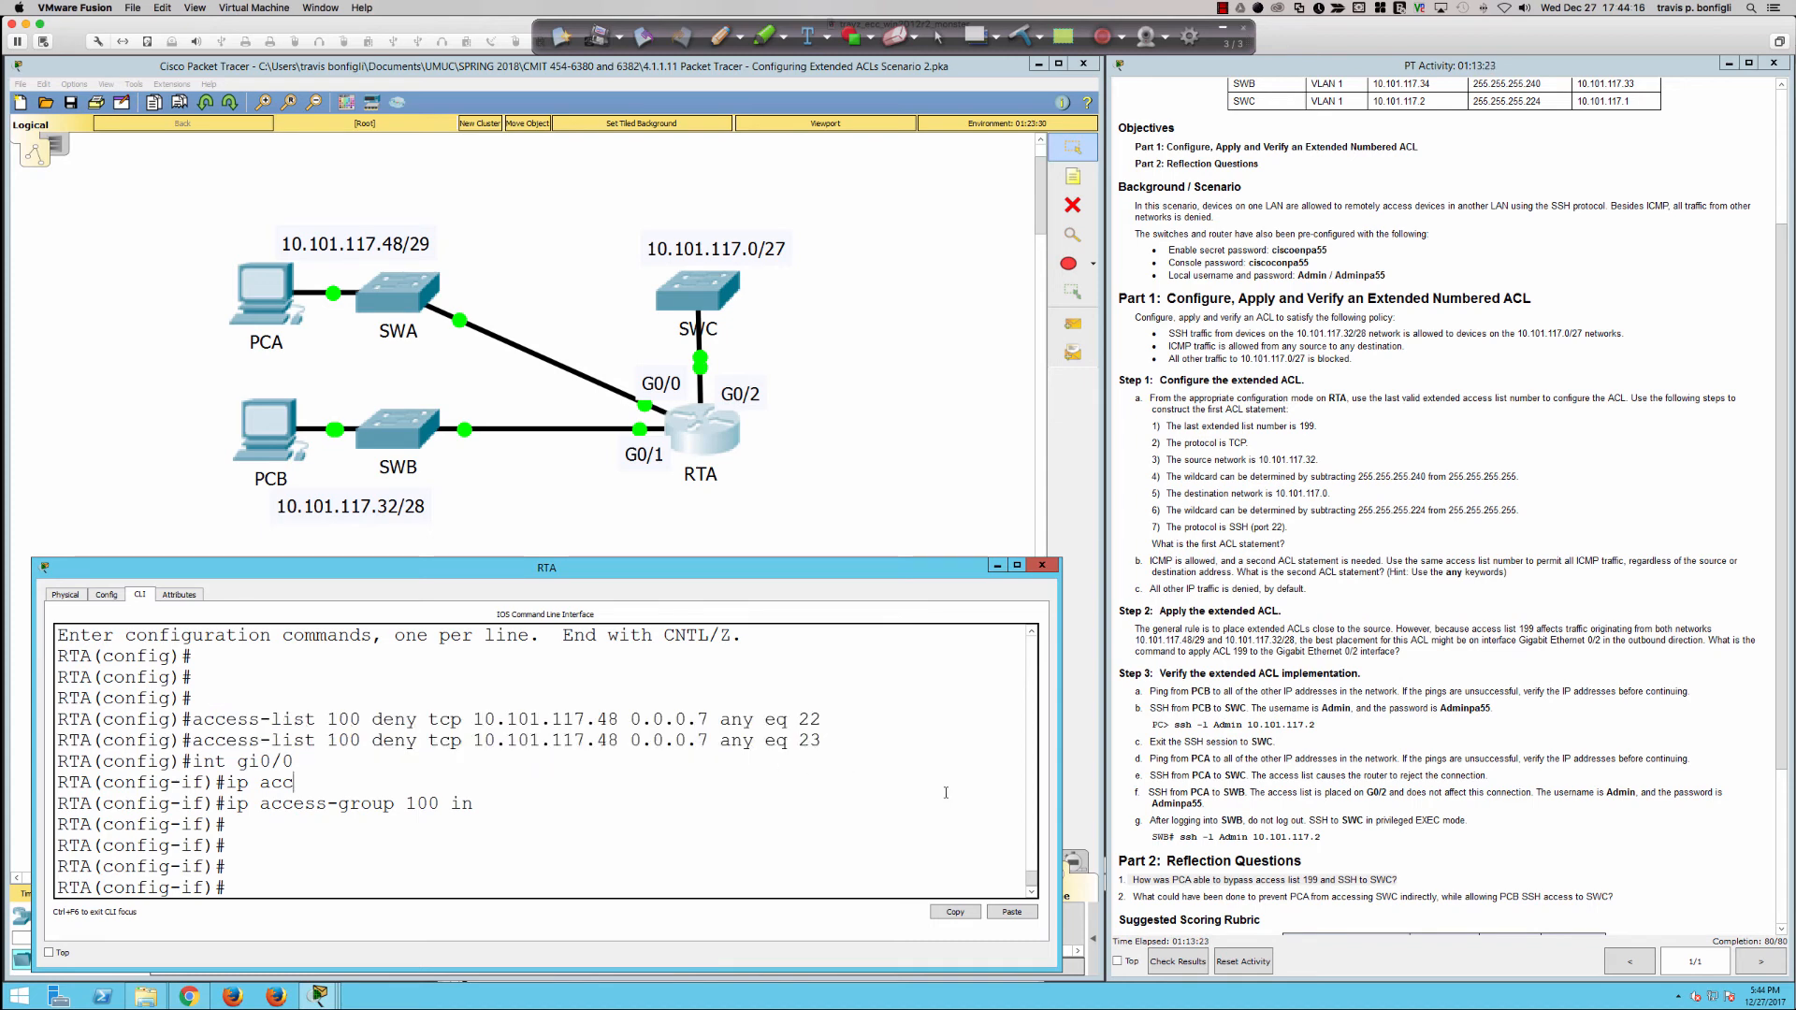
Step: Exit interface configuration on RTA and display access list 100 with do sh access-list 100
key("Return")
key("Return")
type("exit")
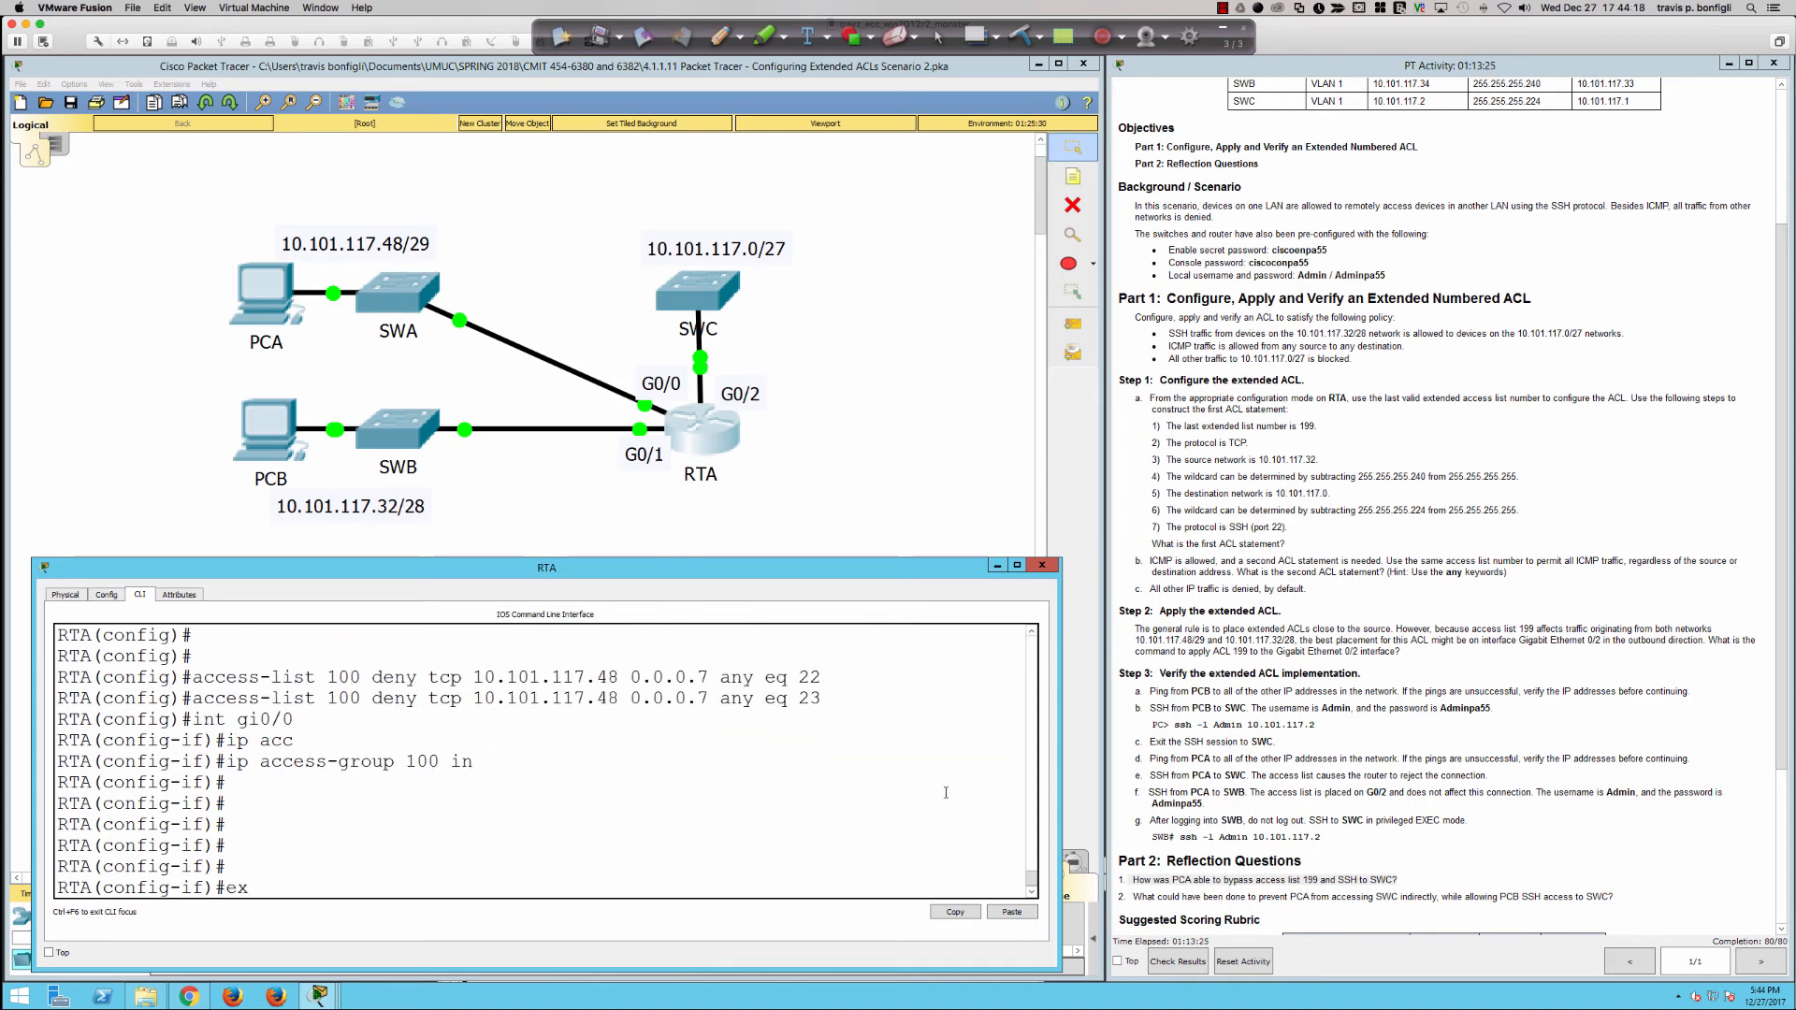
key("Return")
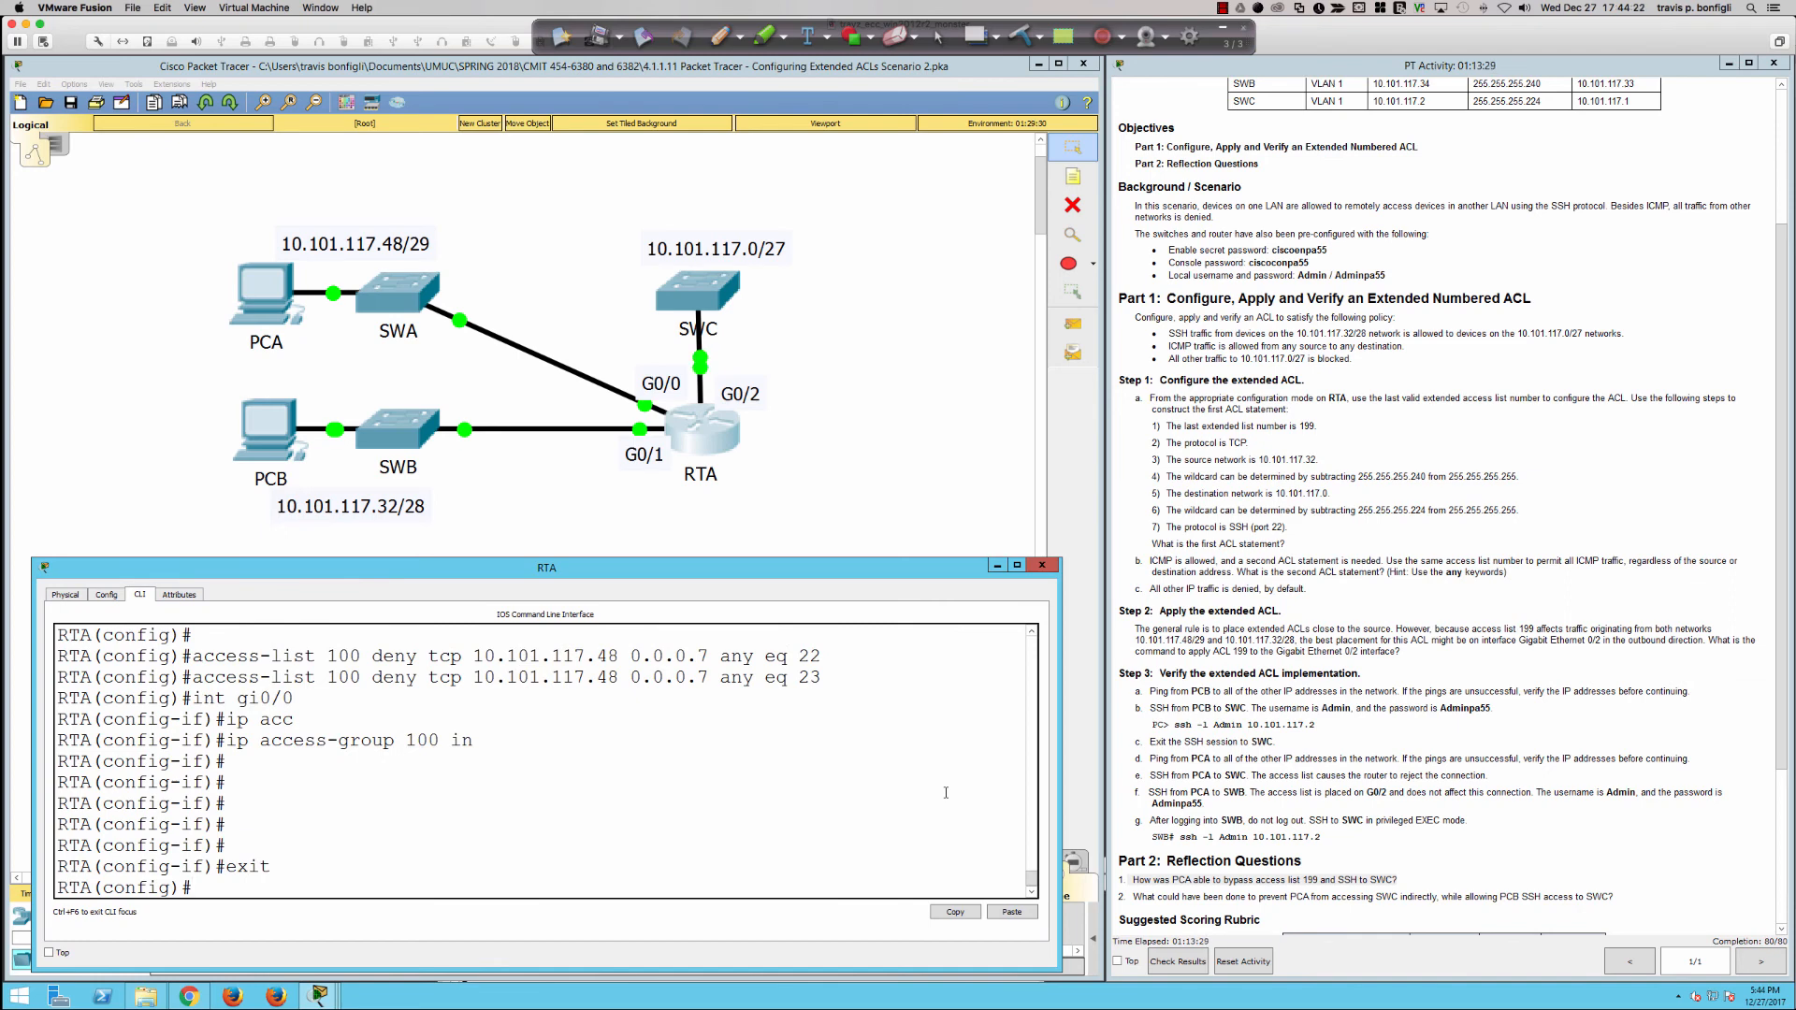
type("do sh access-list 100")
key("Return")
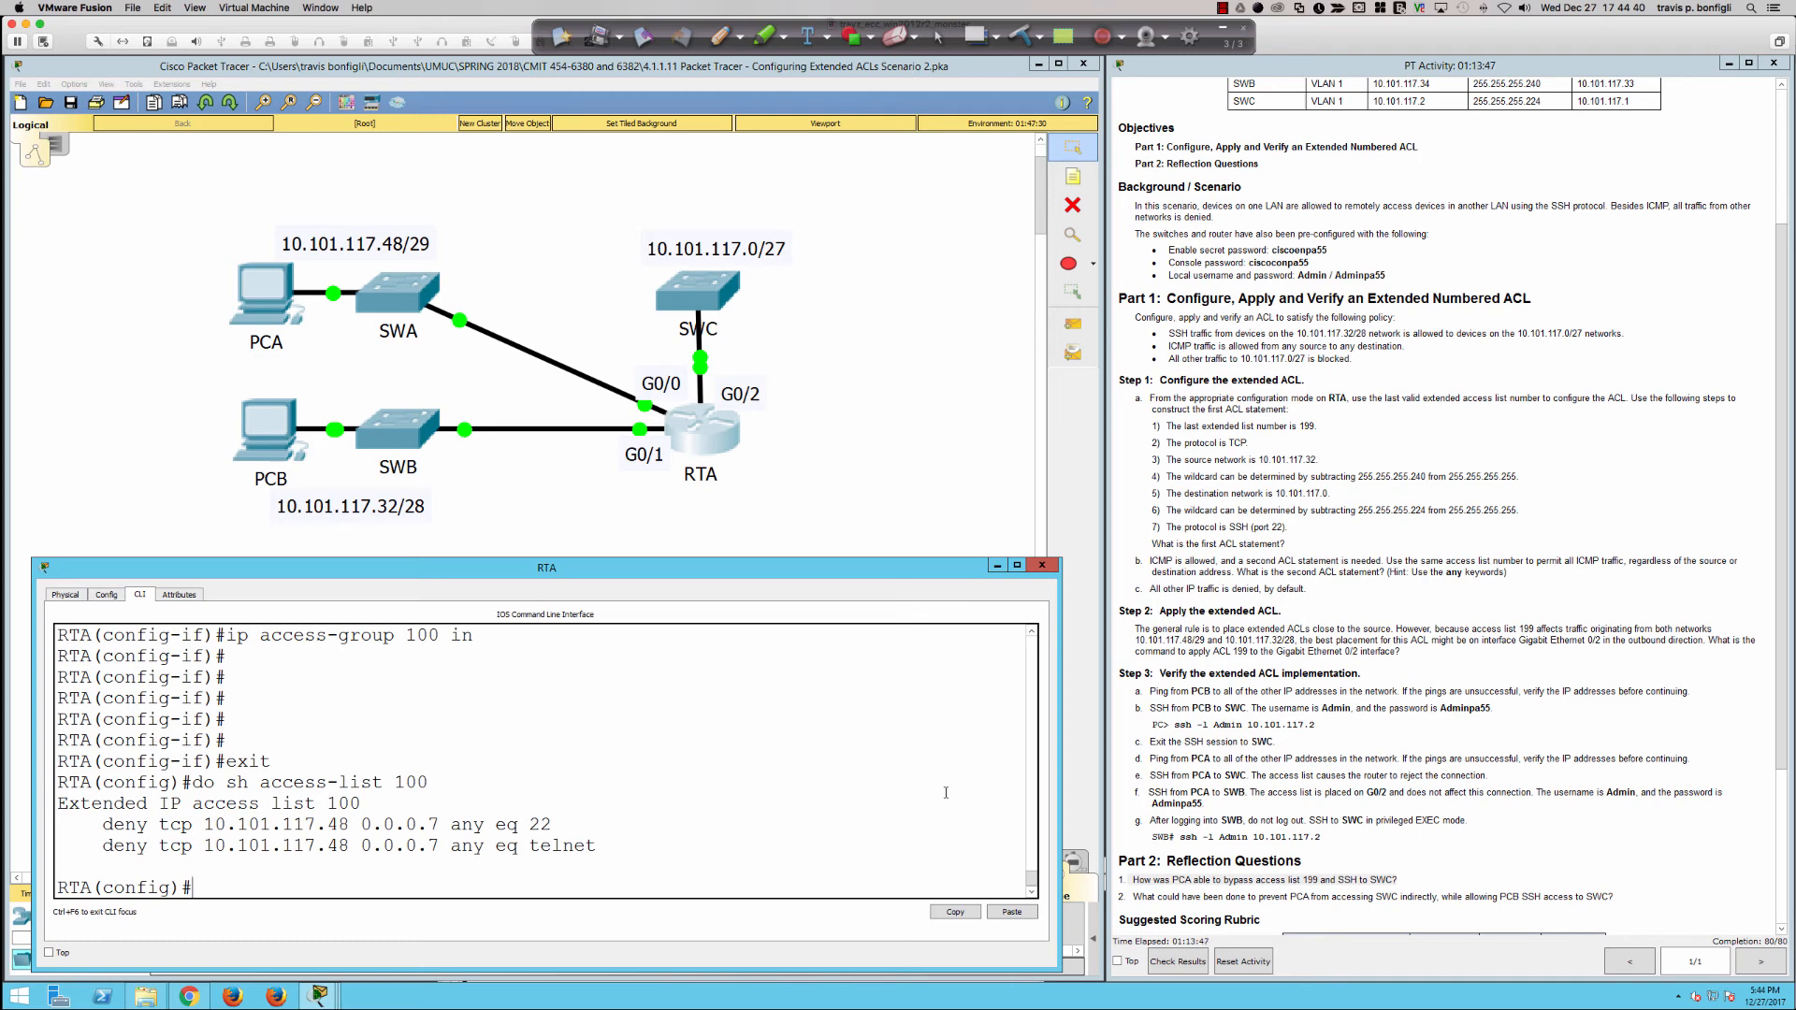
Step: Query RTA's built-in help for the options of the ip access-list command
type("ip access-list 100 ?")
key("BackSpace")
key("BackSpace")
key("BackSpace")
key("BackSpace")
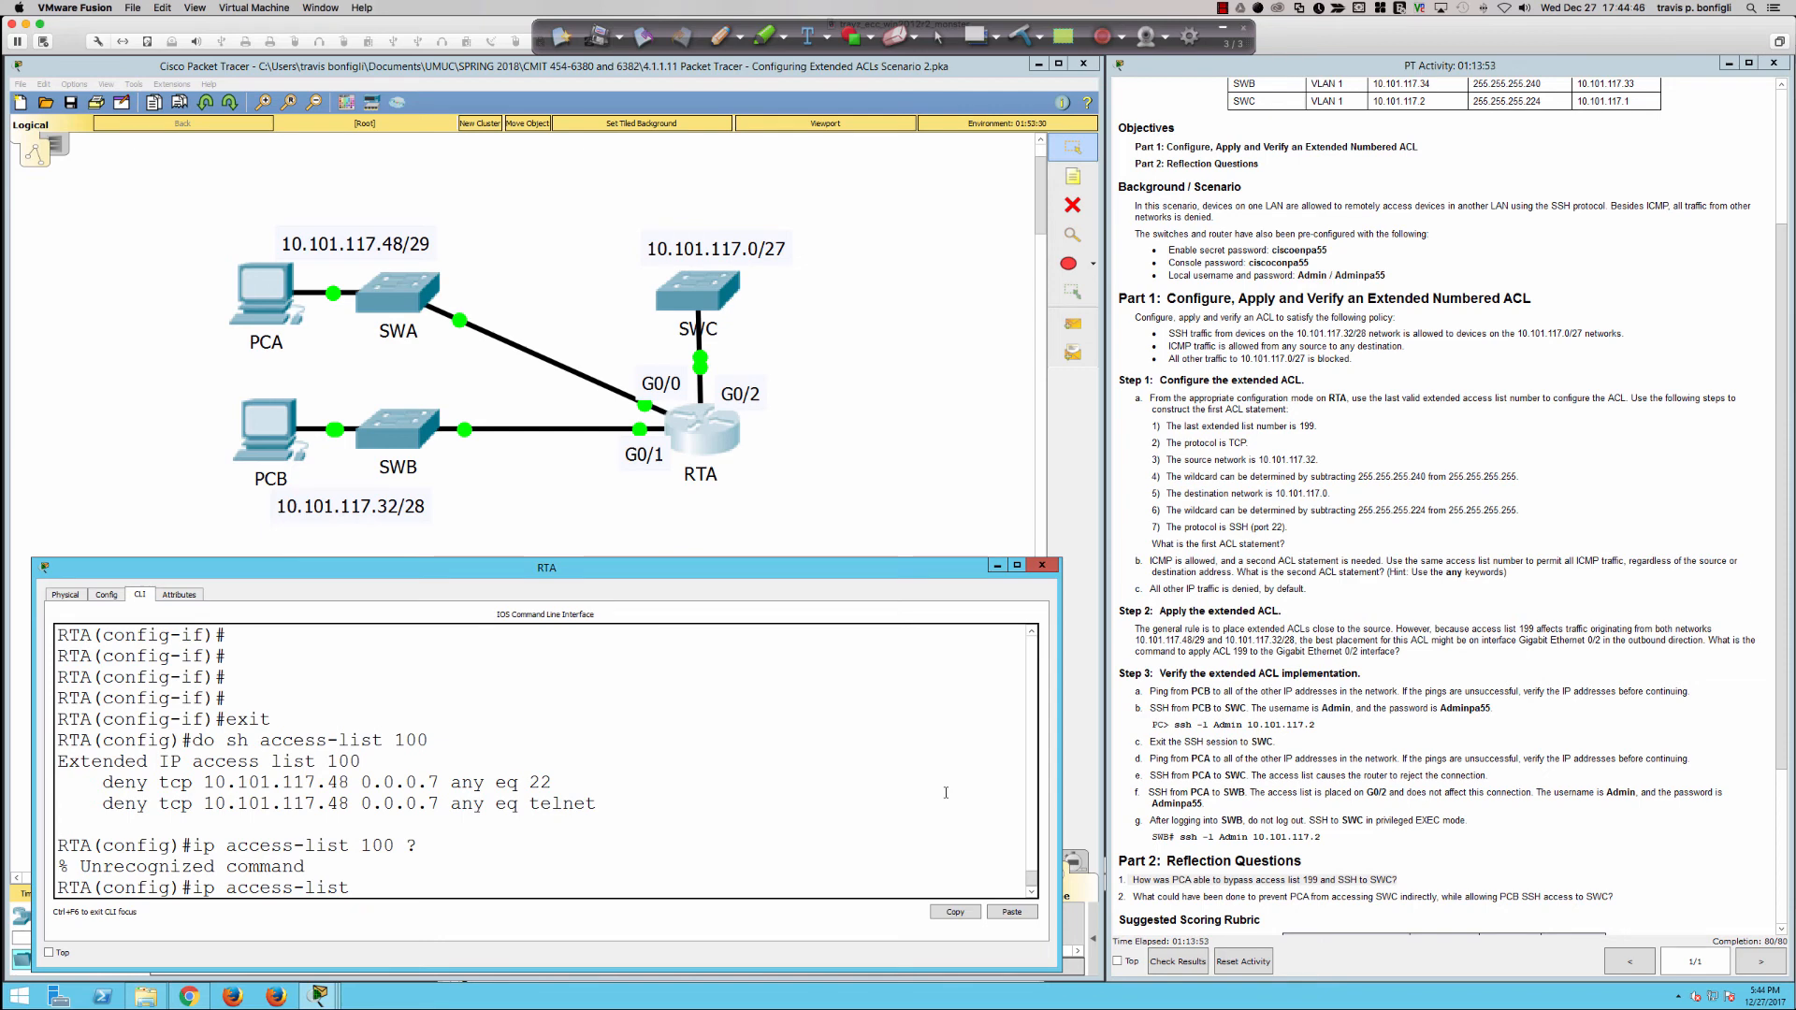
type("?ex")
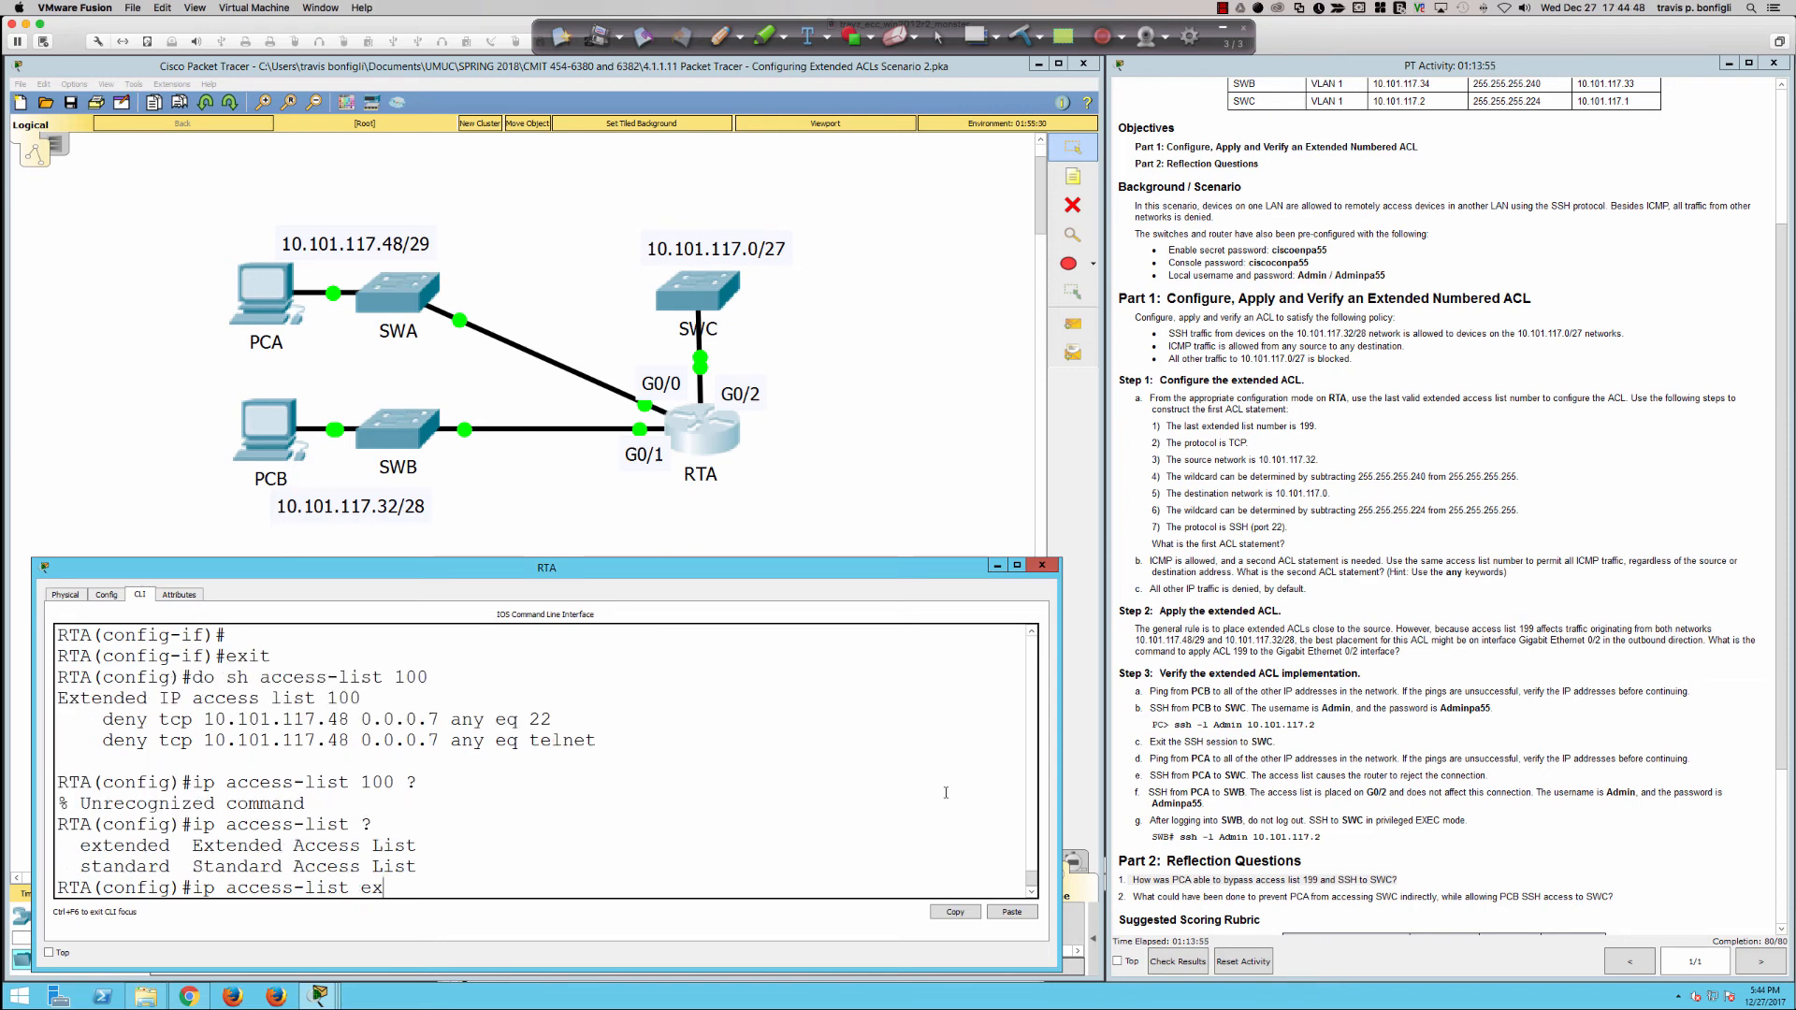
type("t")
key("Tab")
type("109")
key("BackSpace")
type("0")
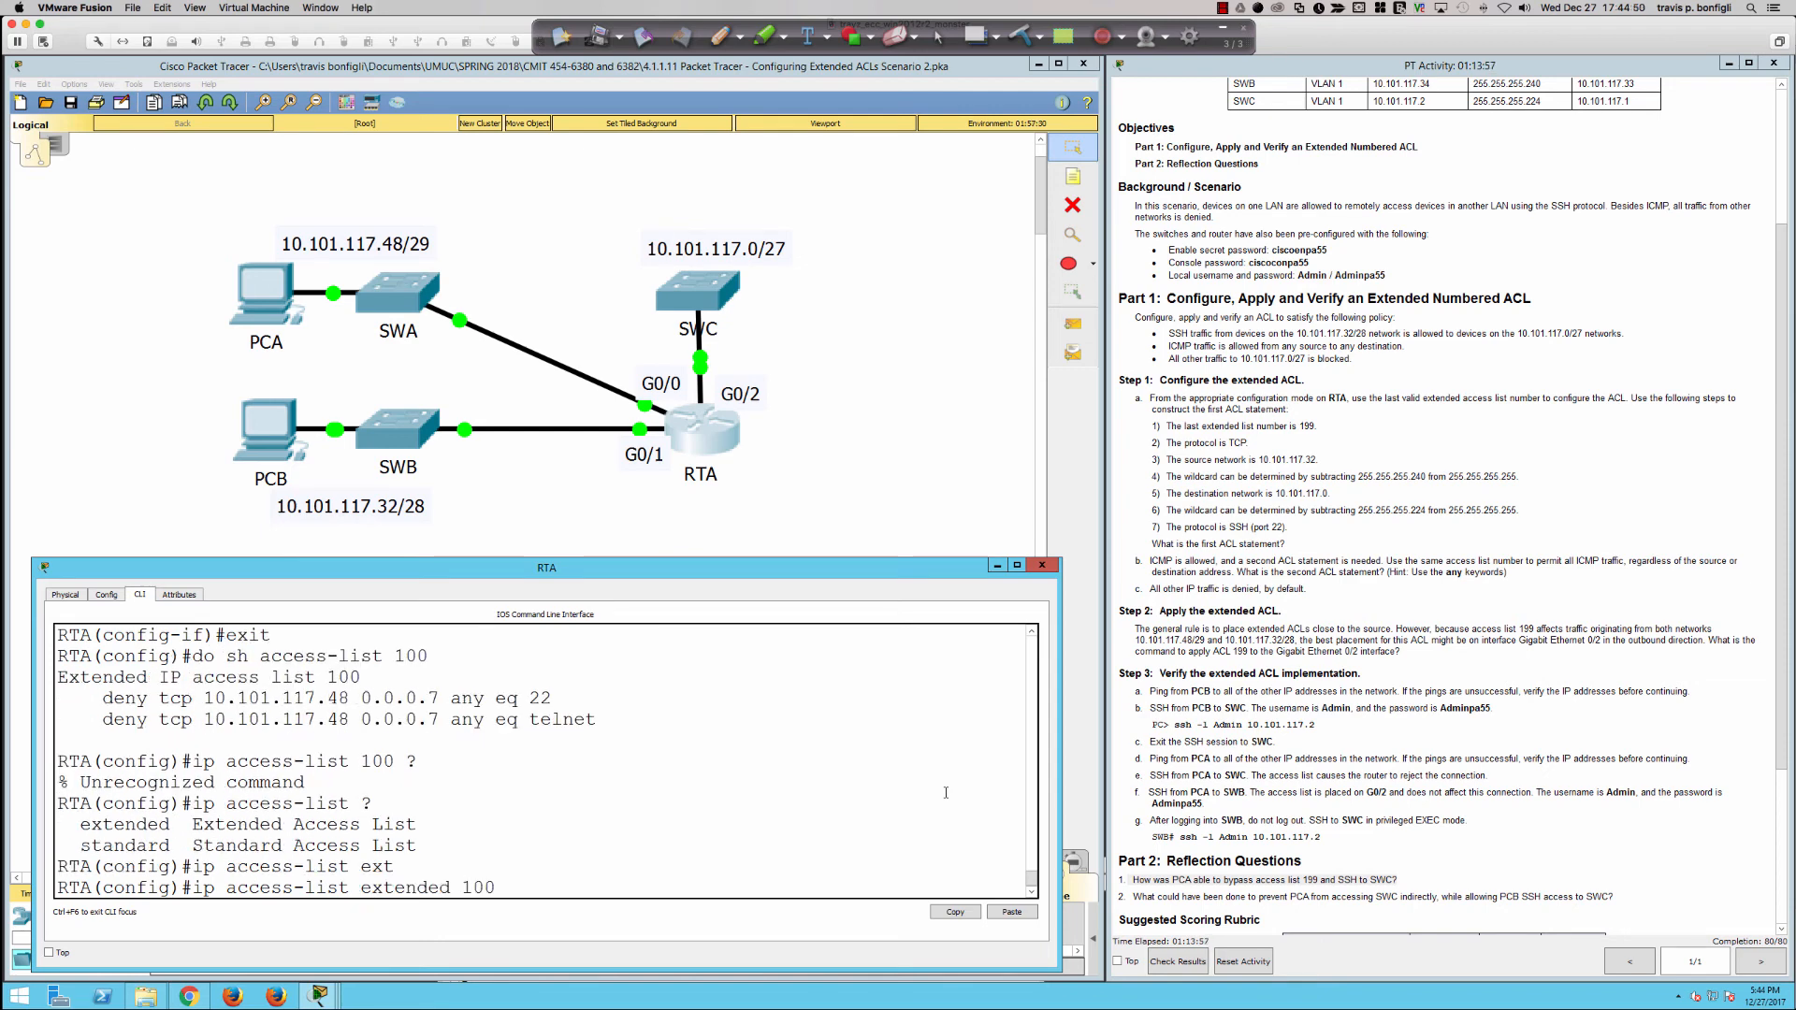
type(" ?")
key("Return")
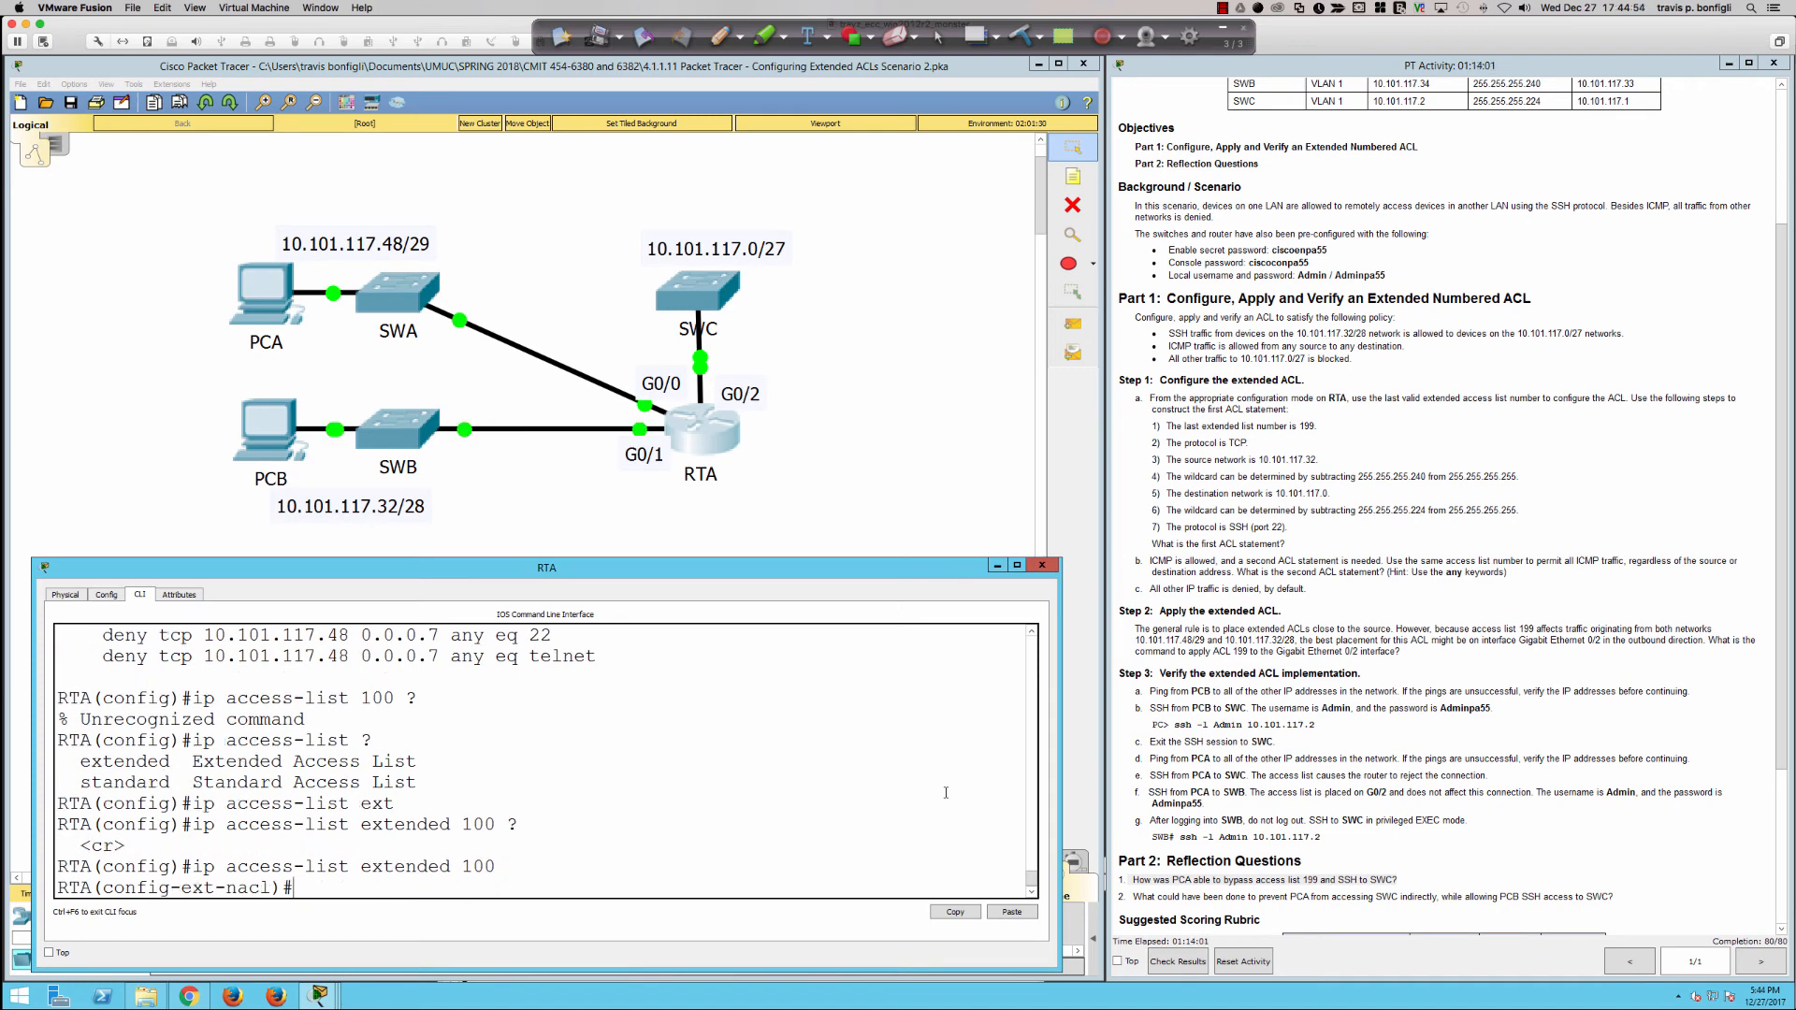
type("999")
key("BackSpace")
key("BackSpace")
key("BackSpace")
type("exit")
key("Return")
Step: Recall the last access-list 100 statement, change it to permit ip any any, and submit it on RTA
key("Up")
key("Up")
key("Up")
key("Up")
key("Up")
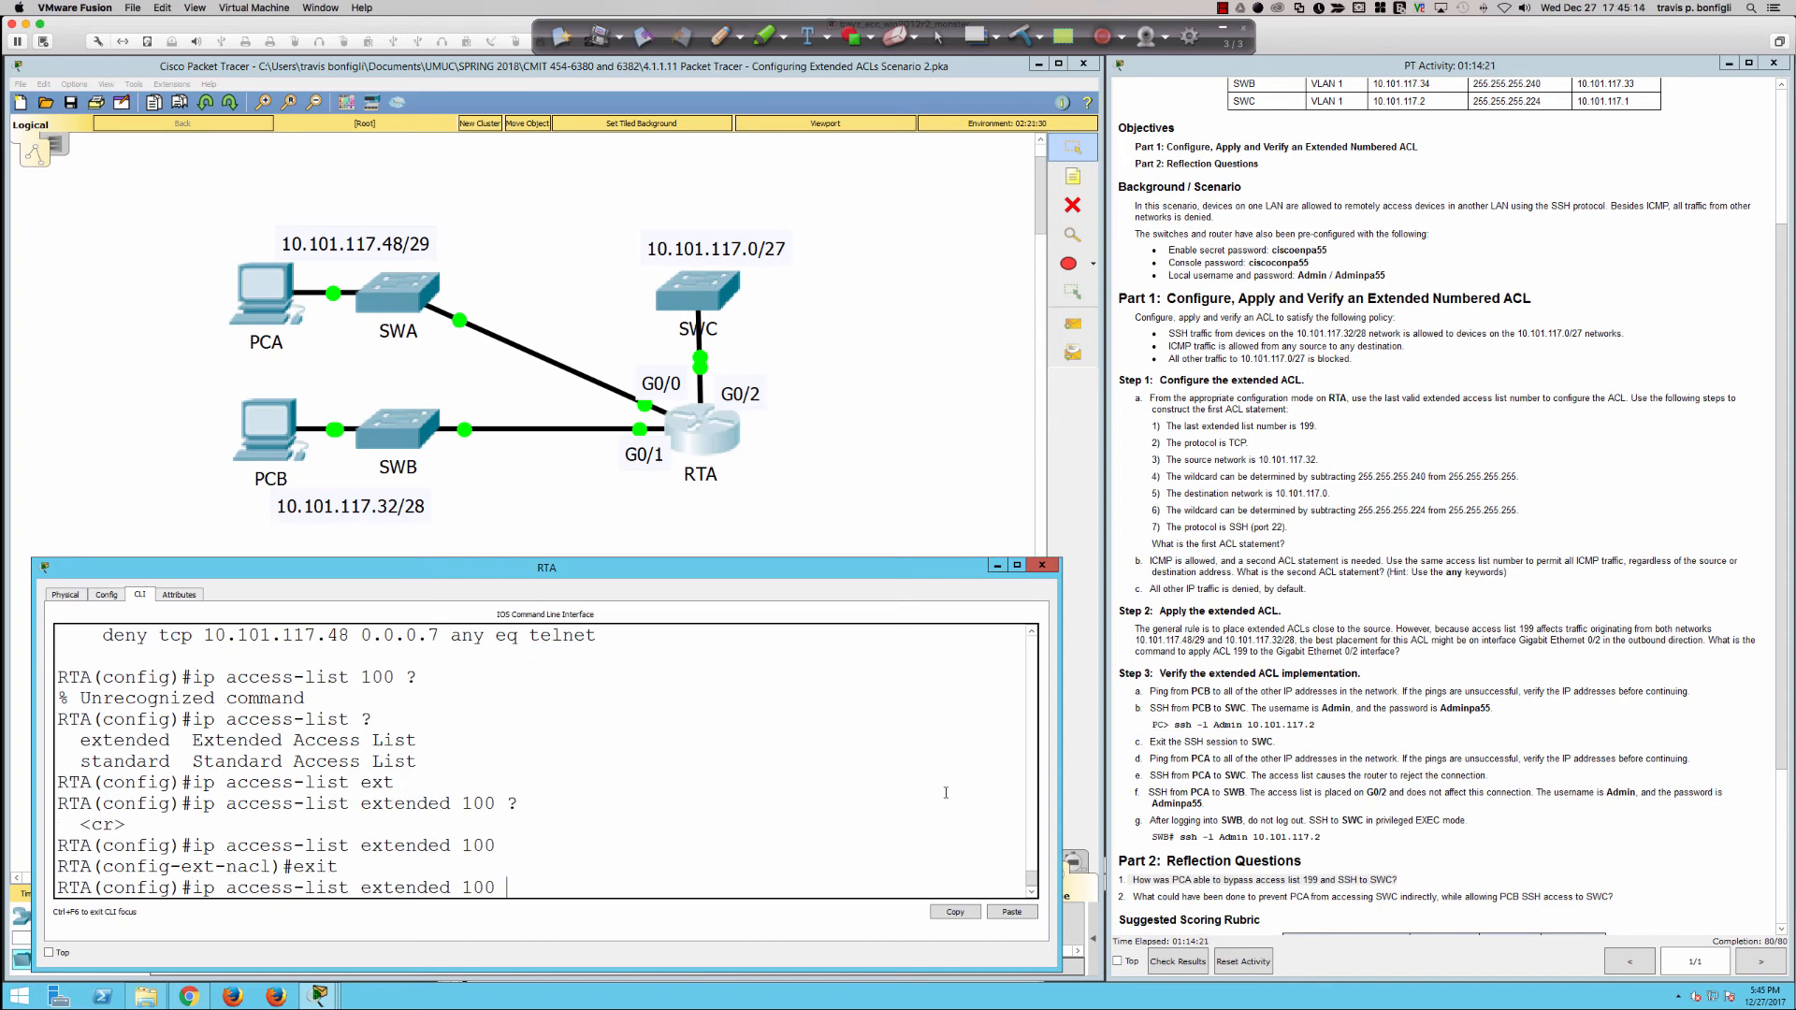
key("Up")
key("Up")
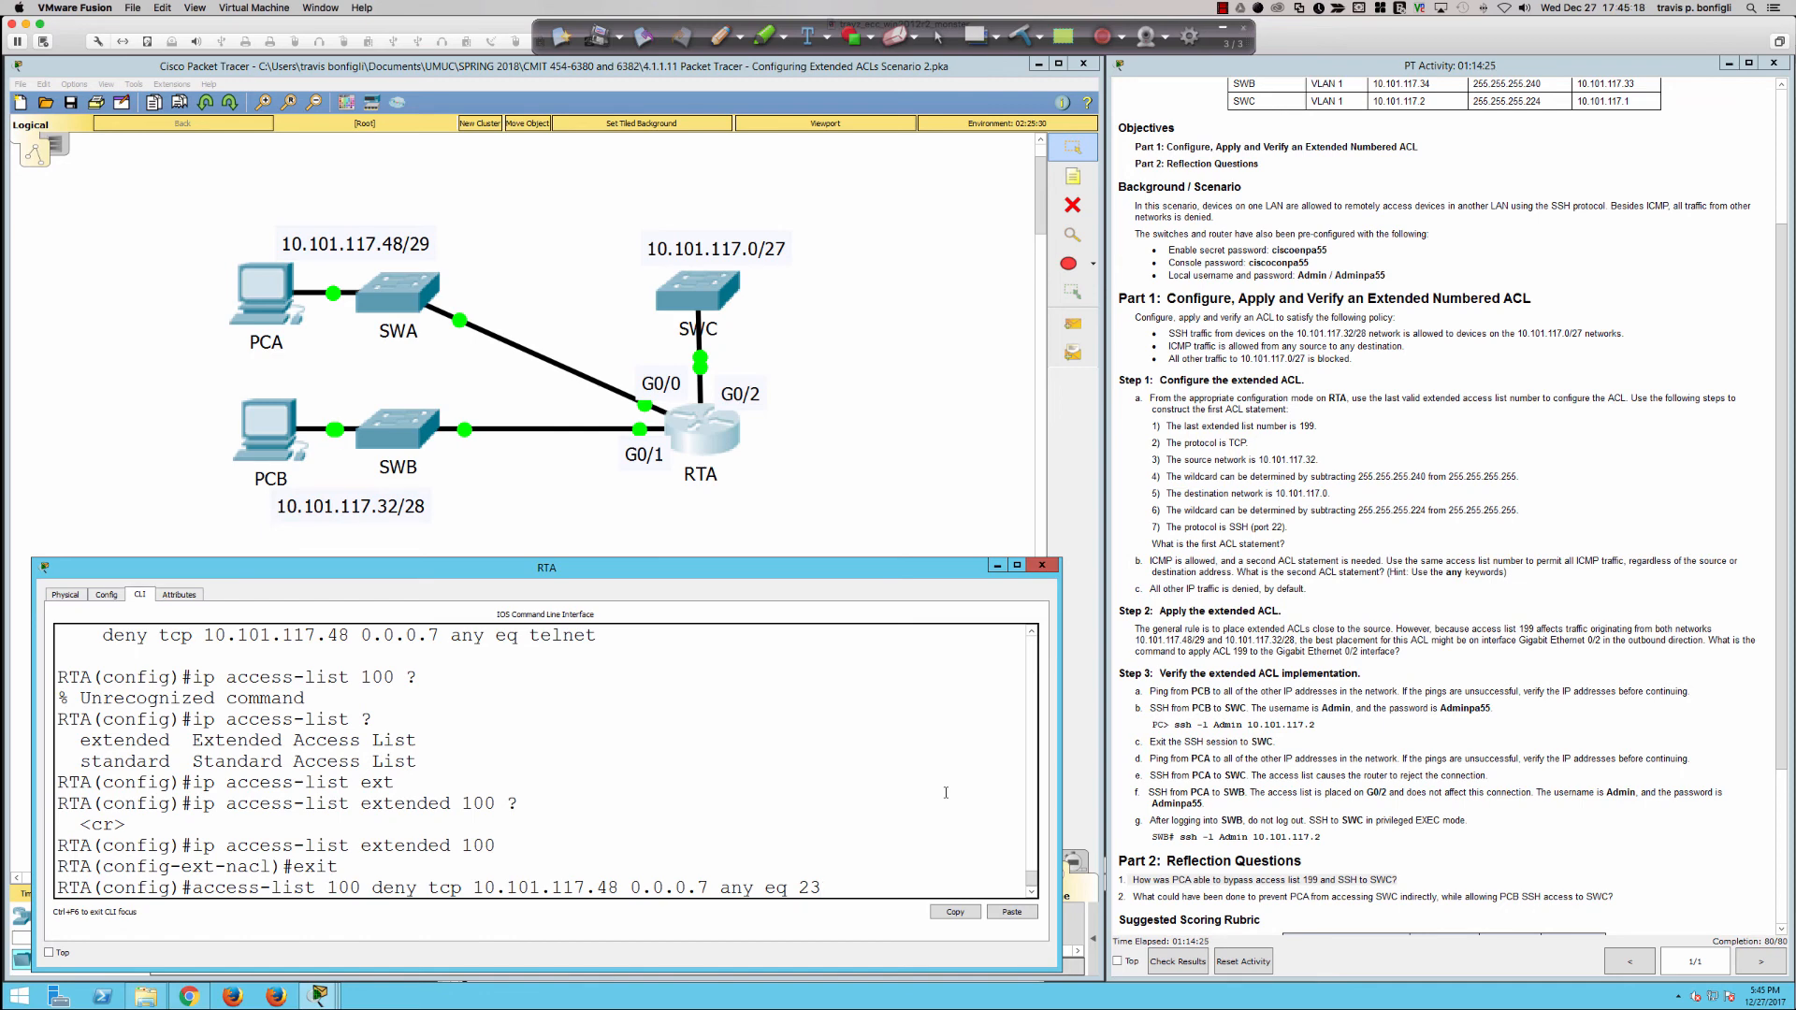
key("BackSpace")
key("BackSpace")
key("BackSpace")
key("BackSpace")
key("BackSpace")
key("BackSpace")
key("BackSpace")
key("BackSpace")
key("BackSpace")
key("BackSpace")
key("BackSpace")
key("BackSpace")
key("BackSpace")
key("BackSpace")
key("BackSpace")
key("BackSpace")
key("BackSpace")
key("BackSpace")
key("BackSpace")
key("BackSpace")
type("permit ip any")
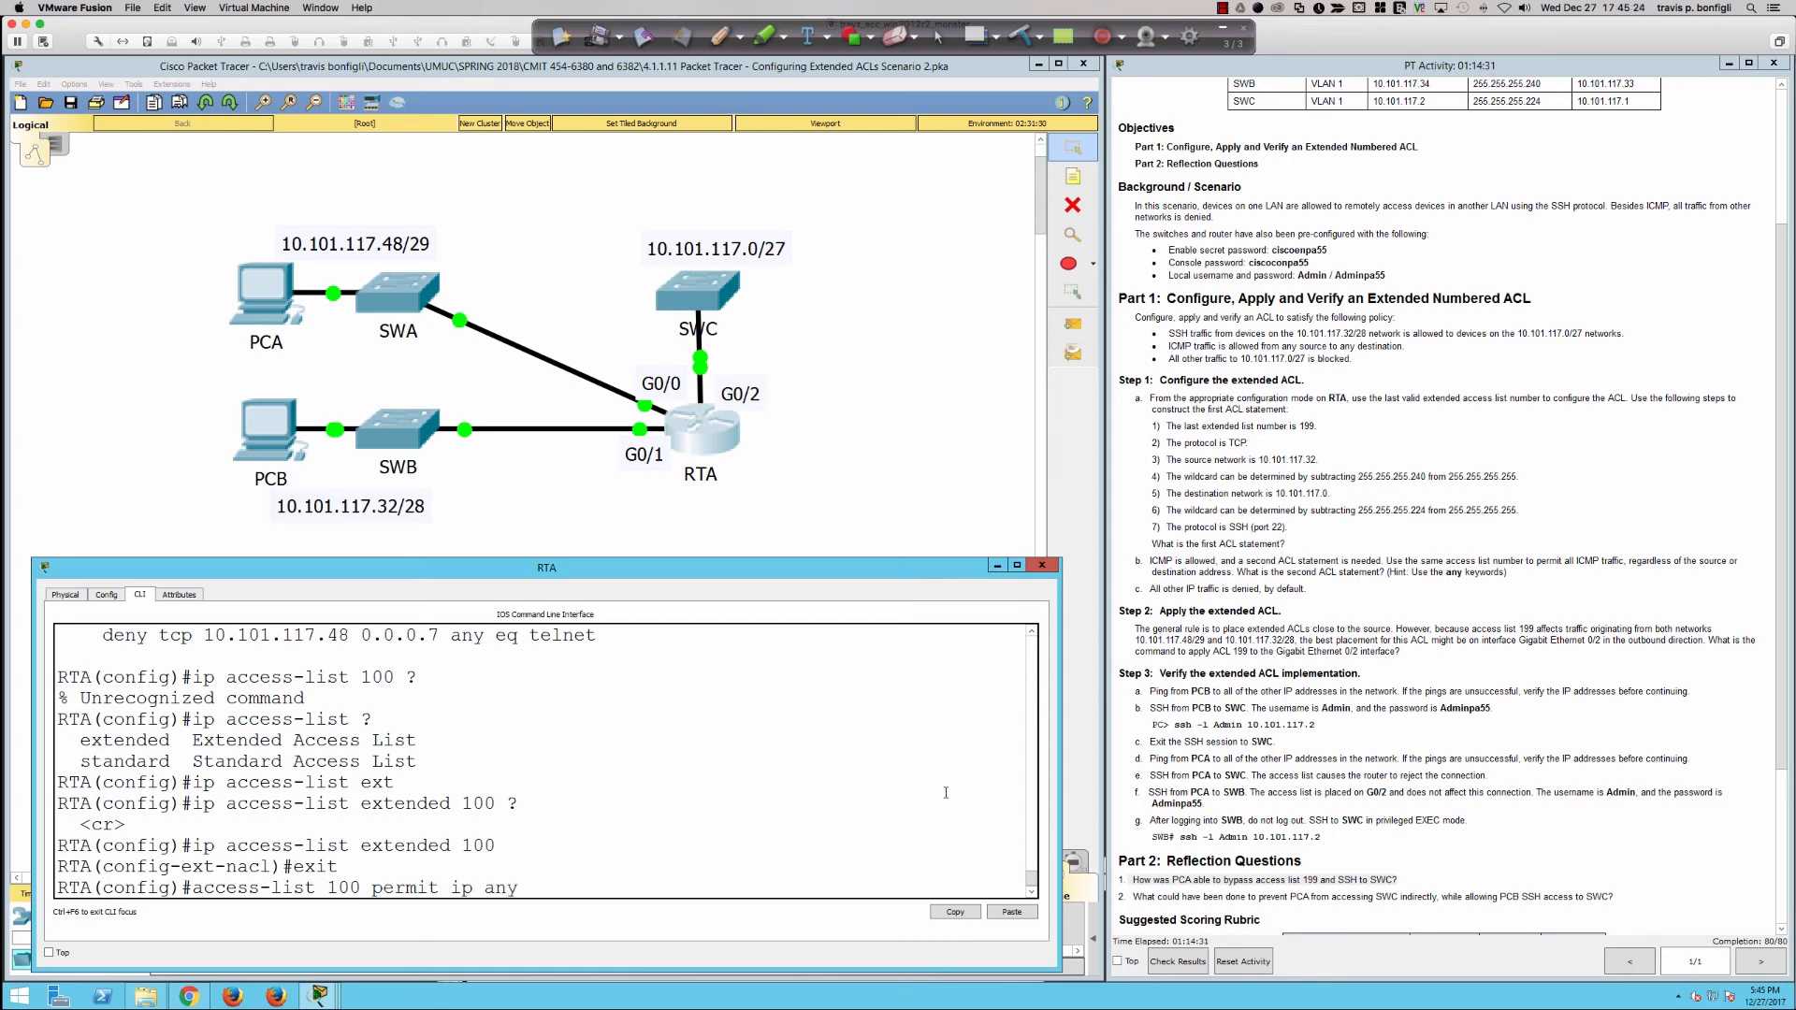
type(" any")
key("Return")
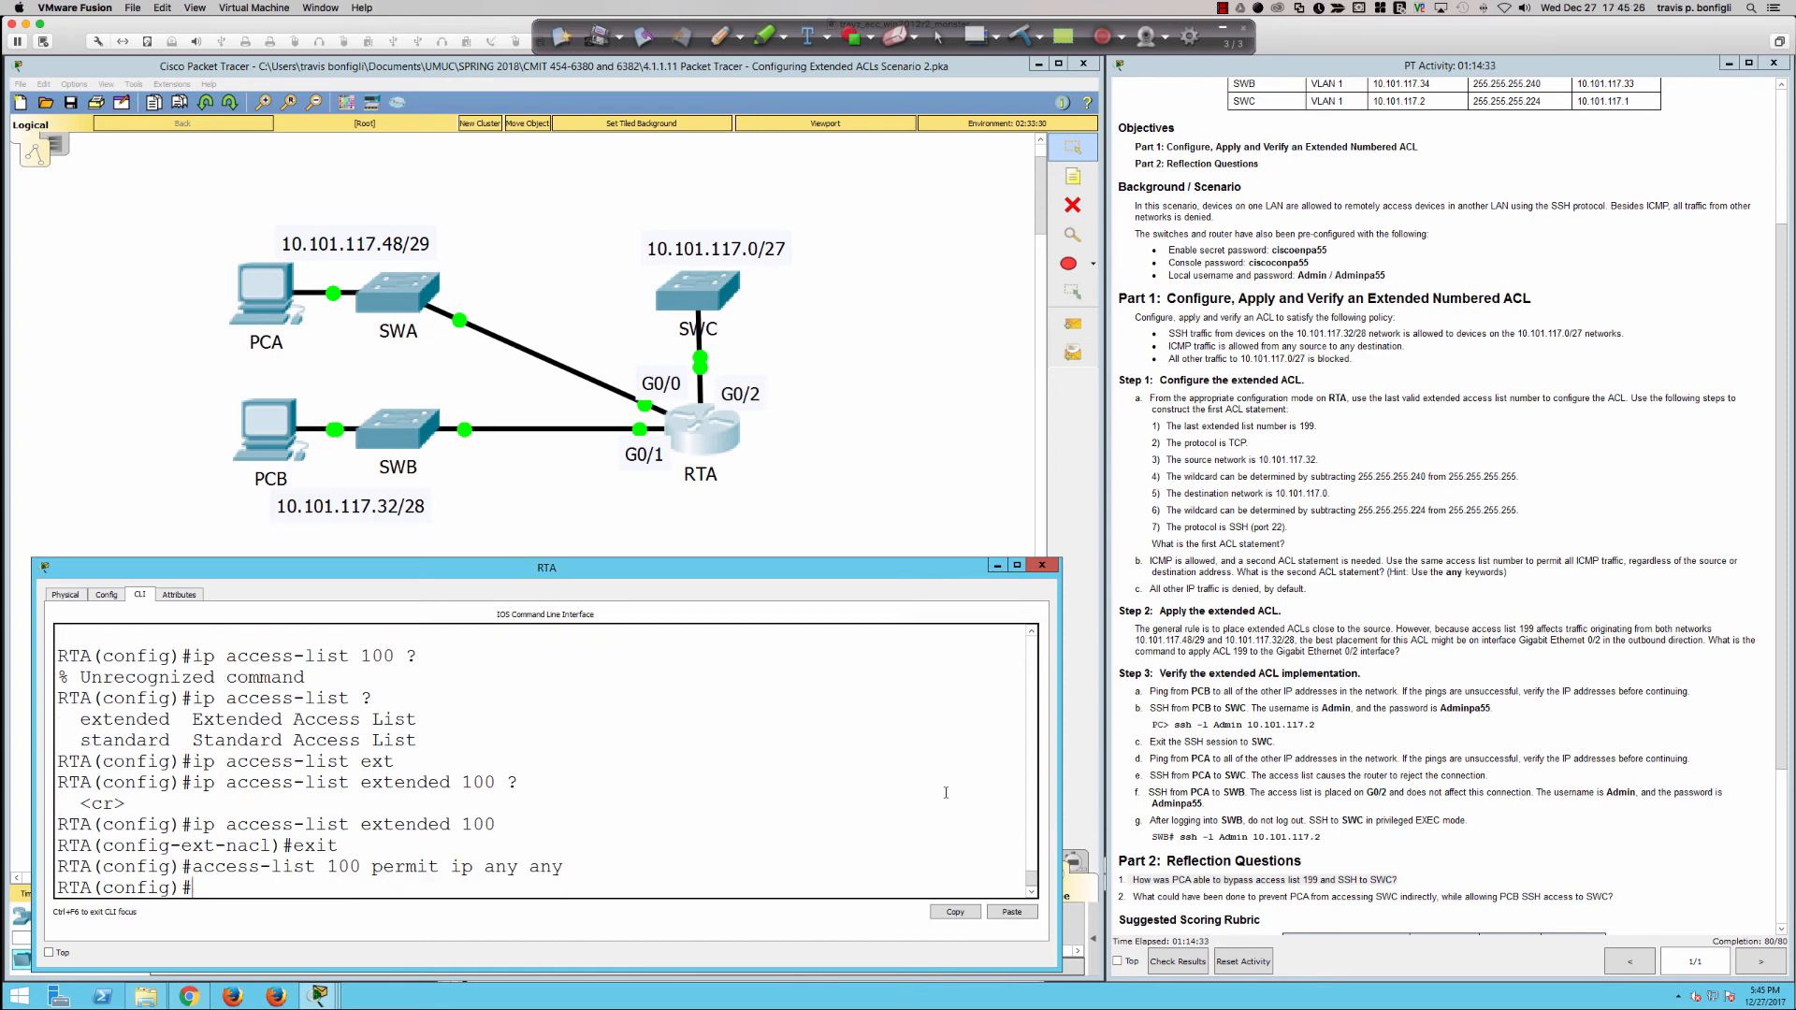
Step: Display access list 100 on RTA again to check its three statements
type("do sh acce")
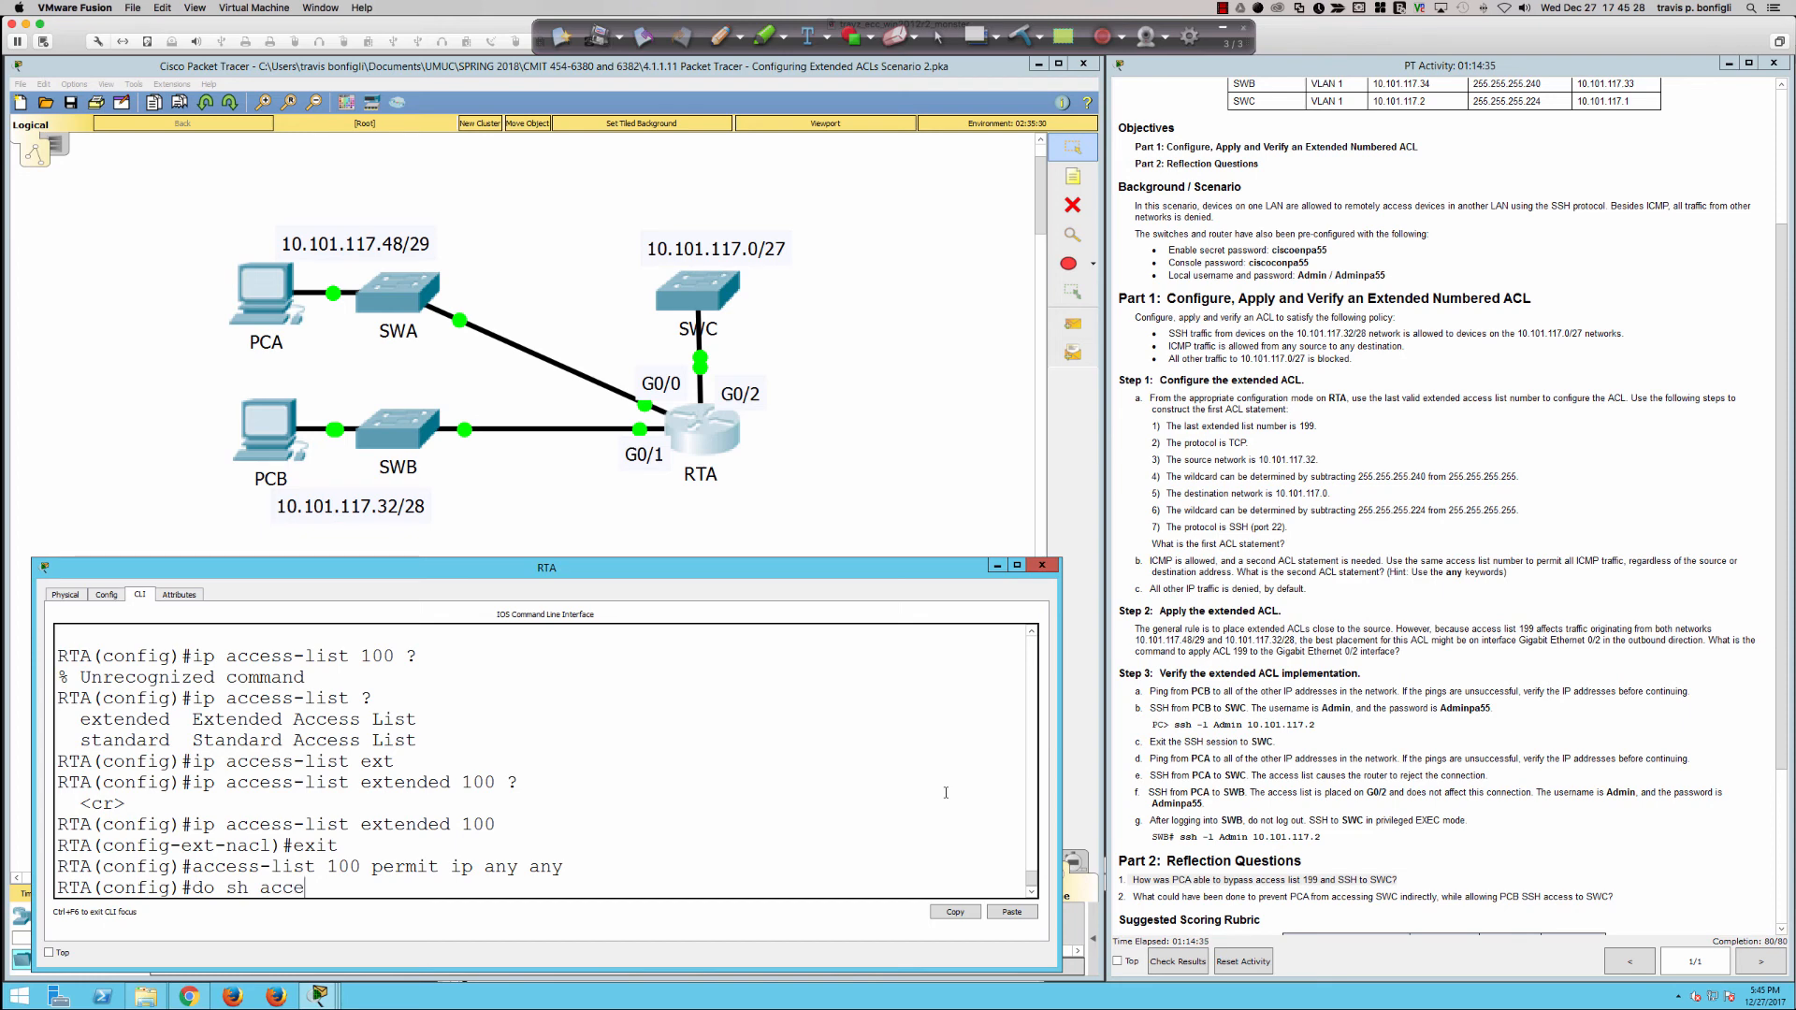
type("ss-list 100")
key("Return")
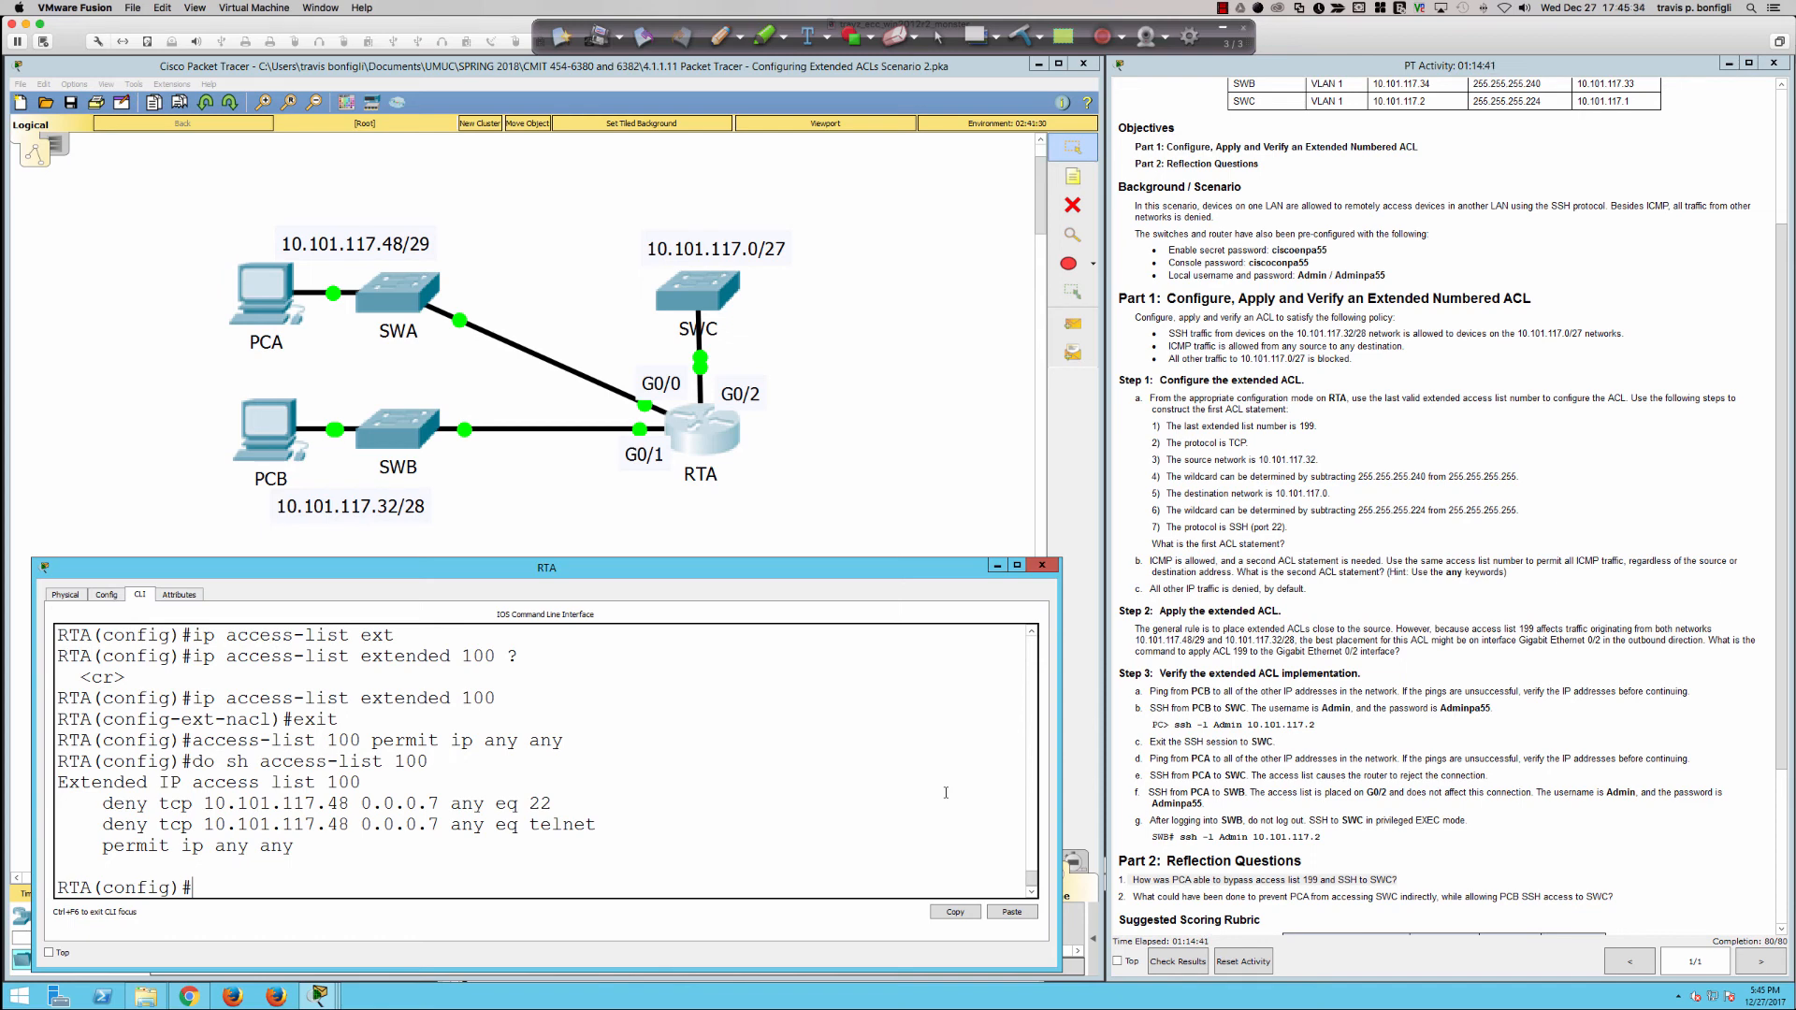
Step: Rerun the ping to SWB at 10.101.117.34 from PCA's command prompt
left_click(271, 301)
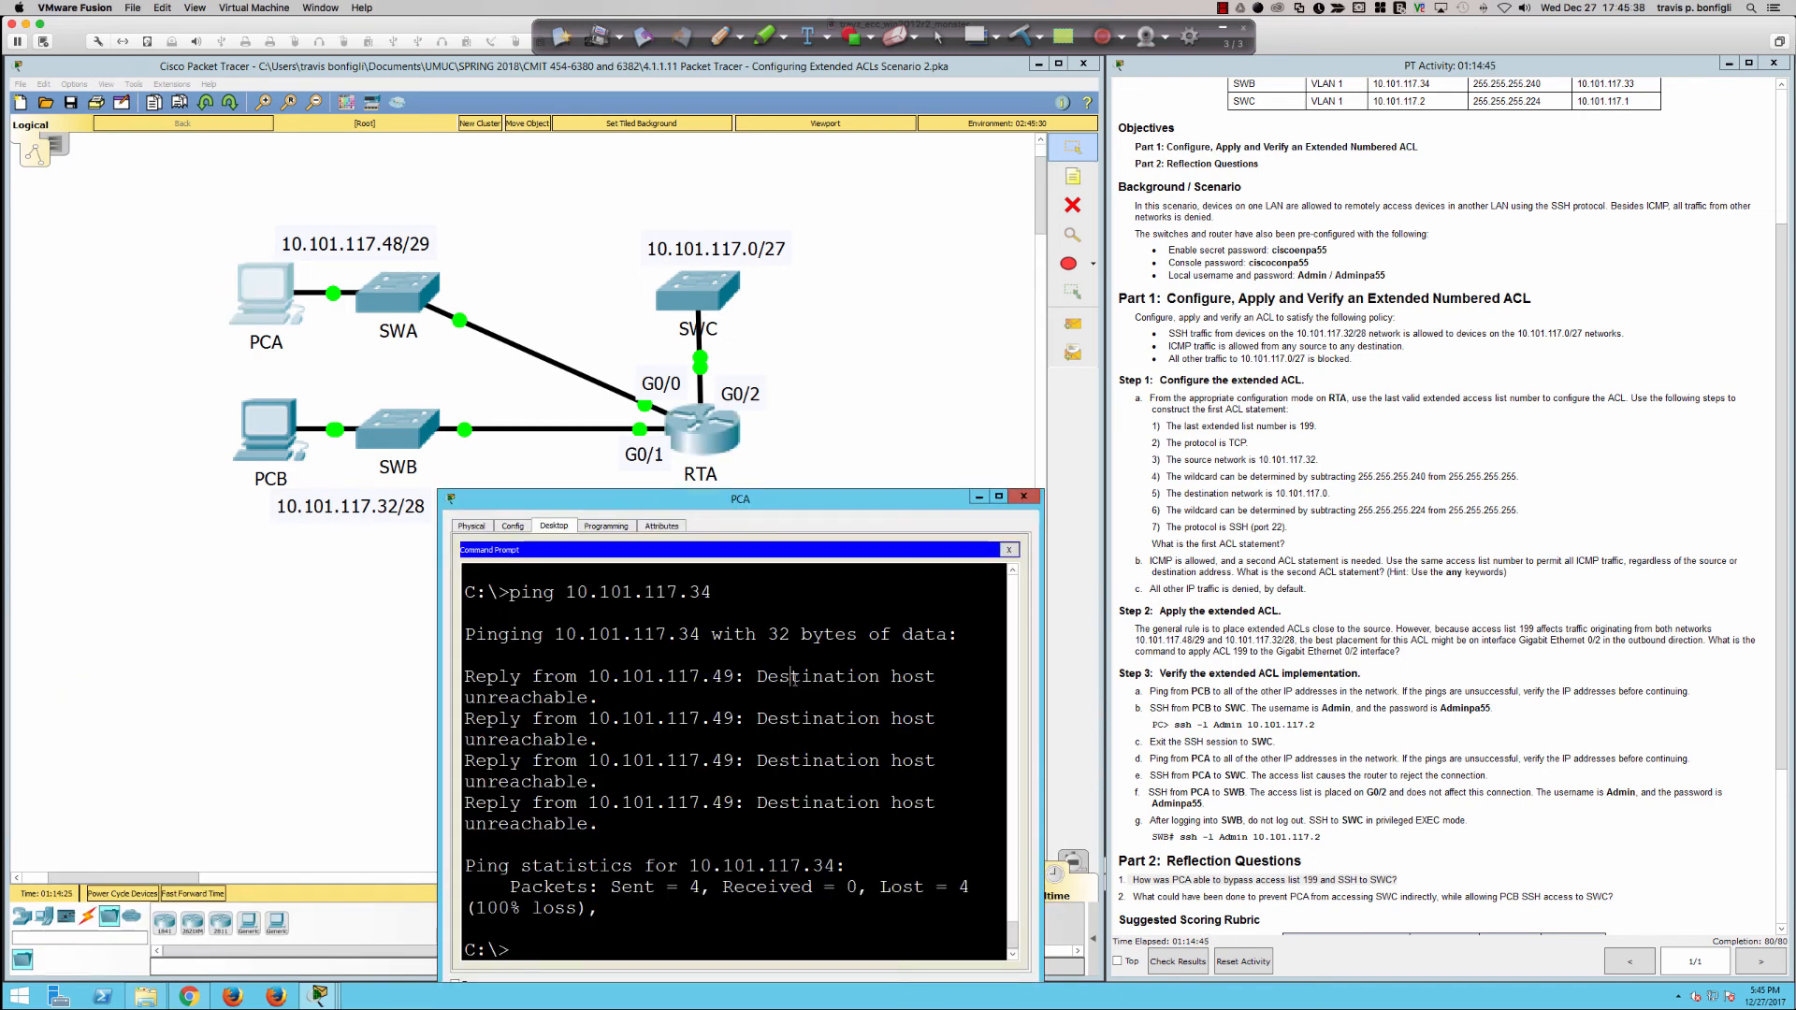
key("Up")
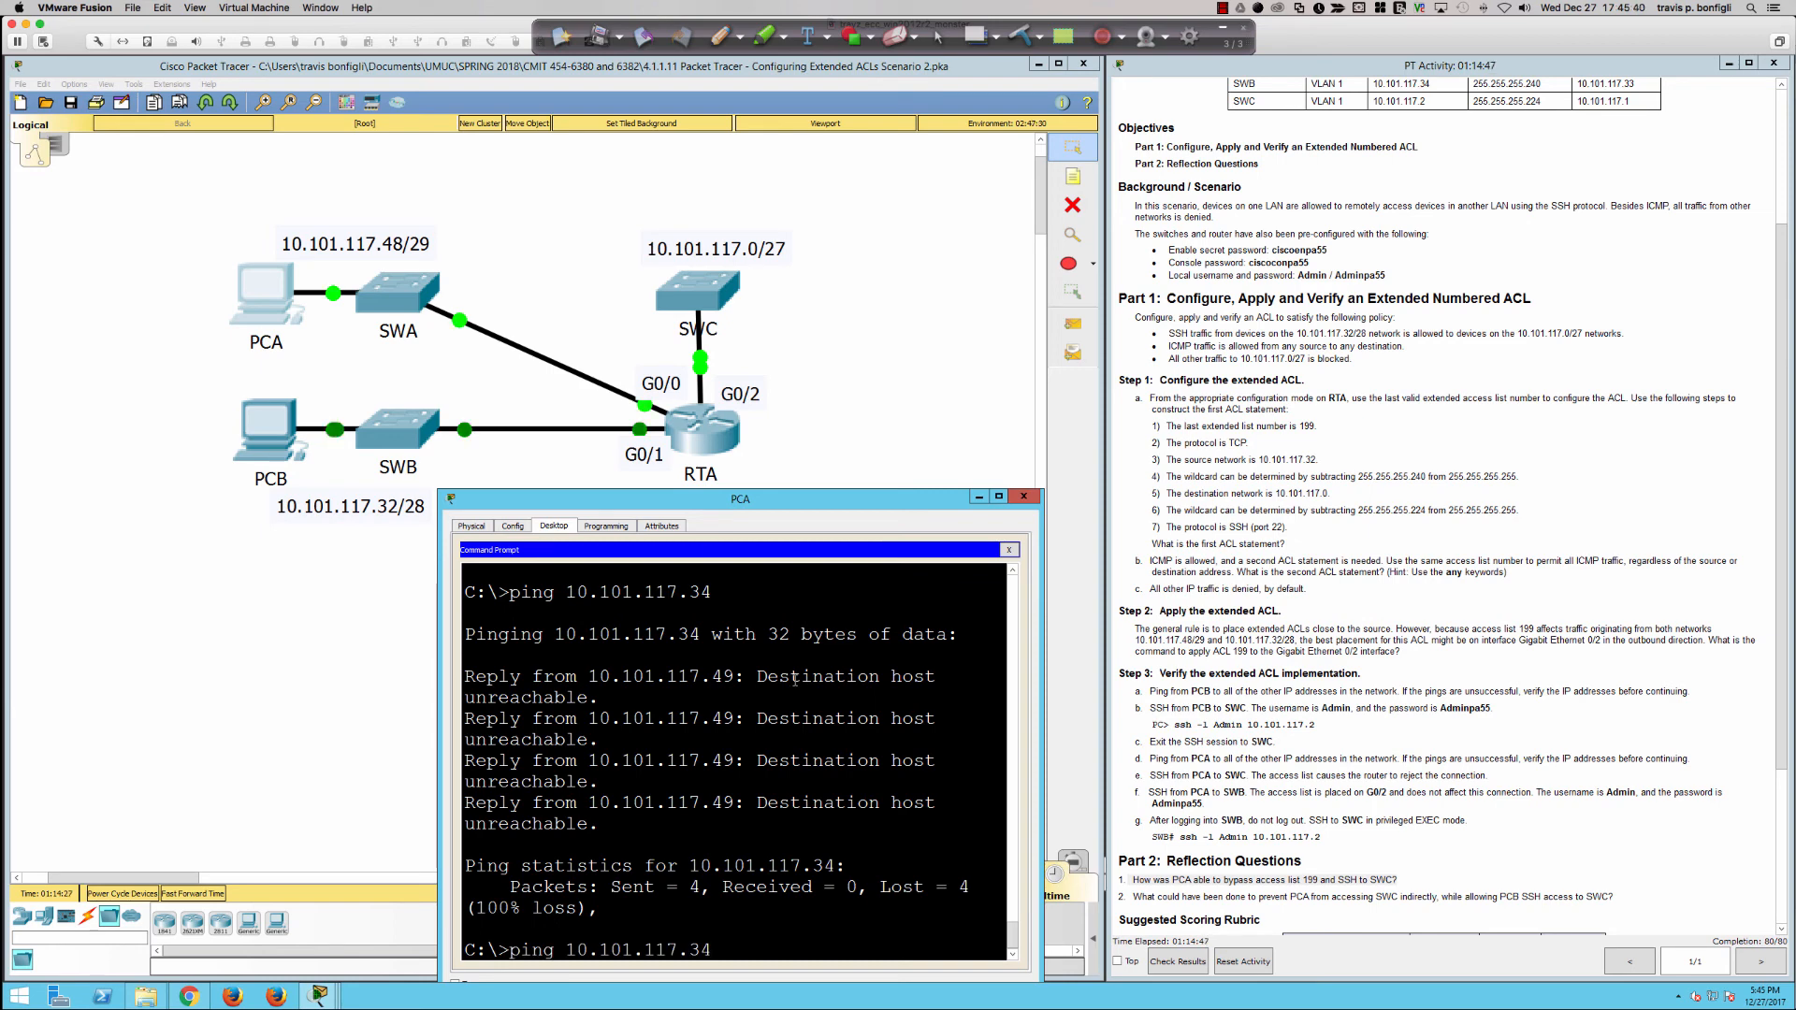
key("Return")
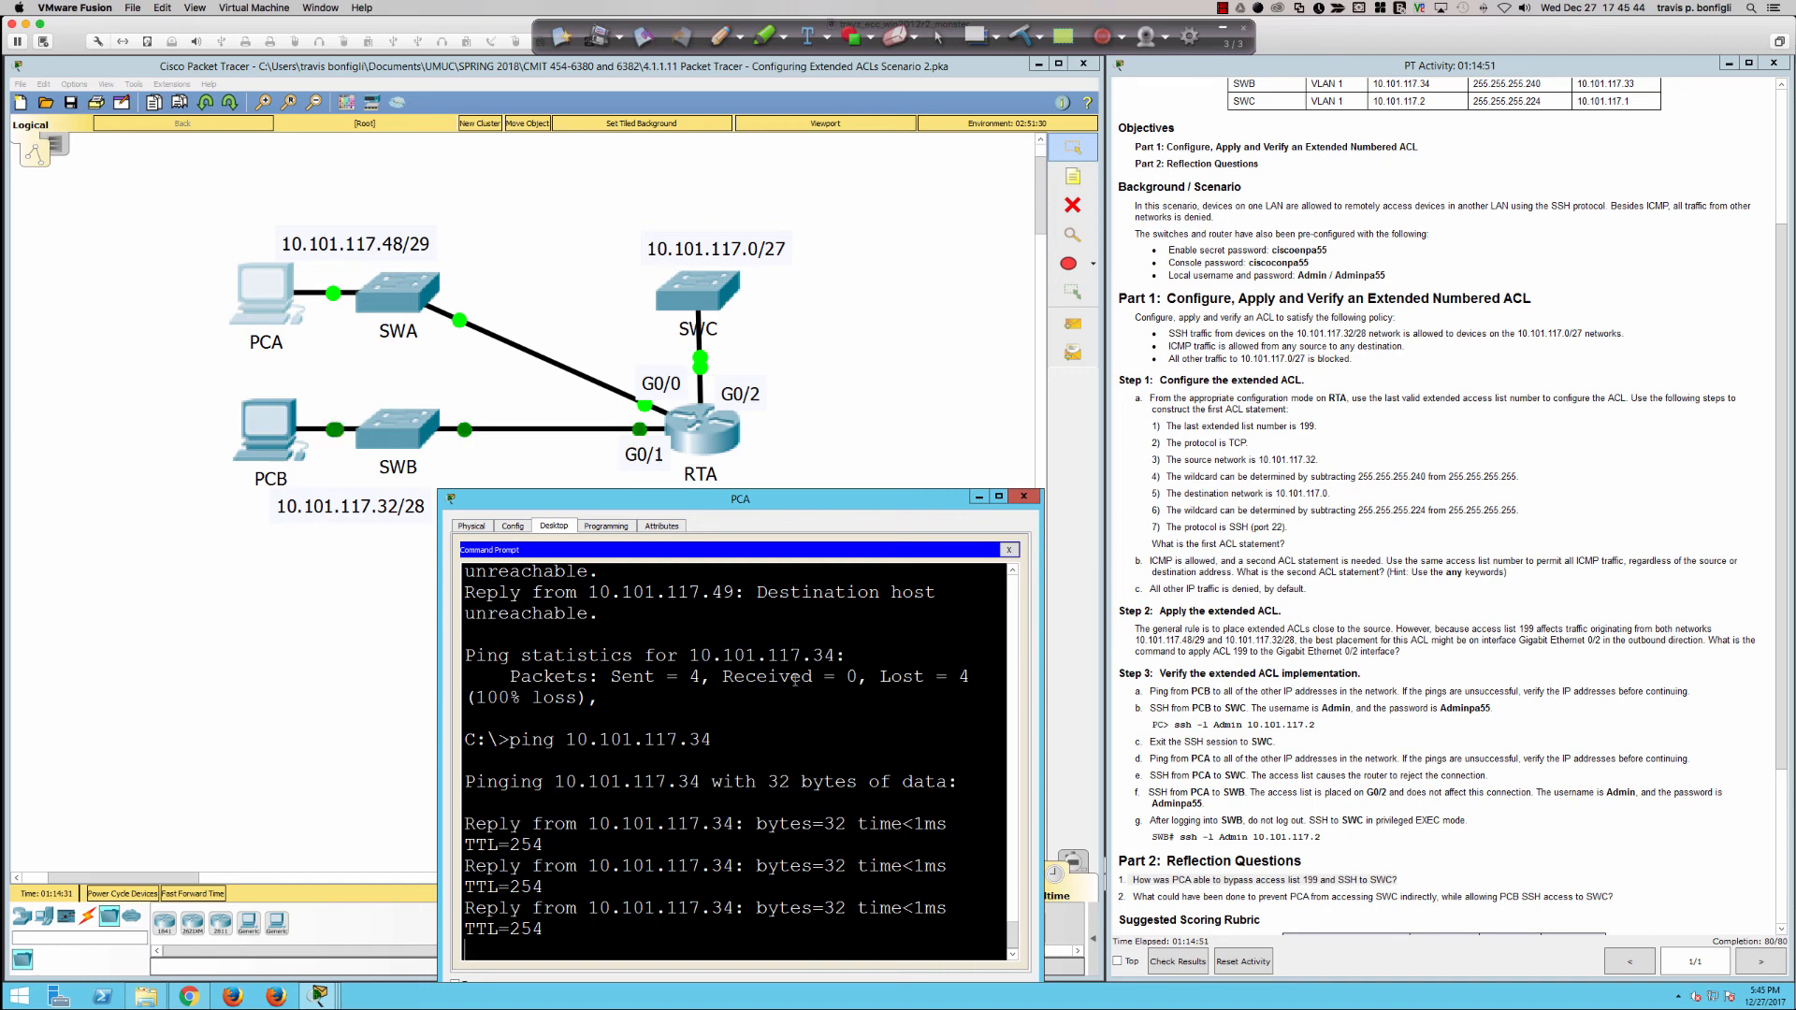
Step: Change the recalled ping target to SWC's address 10.101.117.2 and run it from PCA
key("Up")
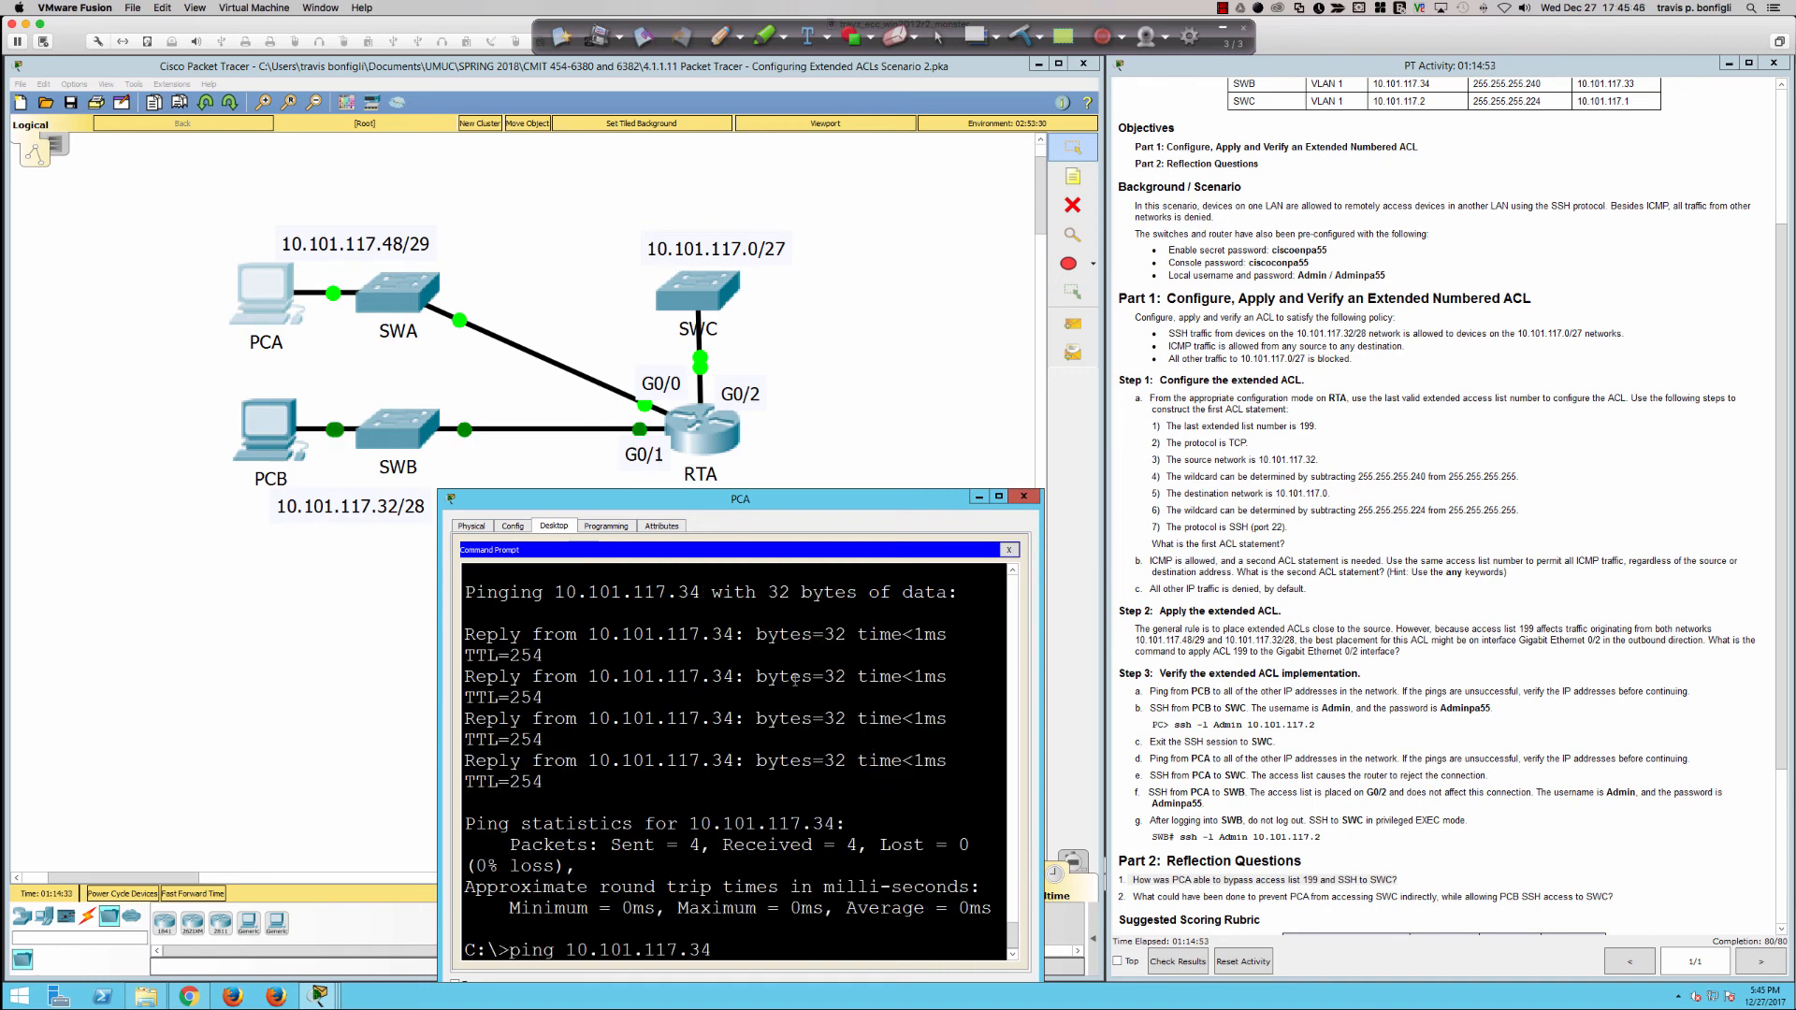
key("BackSpace")
key("BackSpace")
type("2")
key("Return")
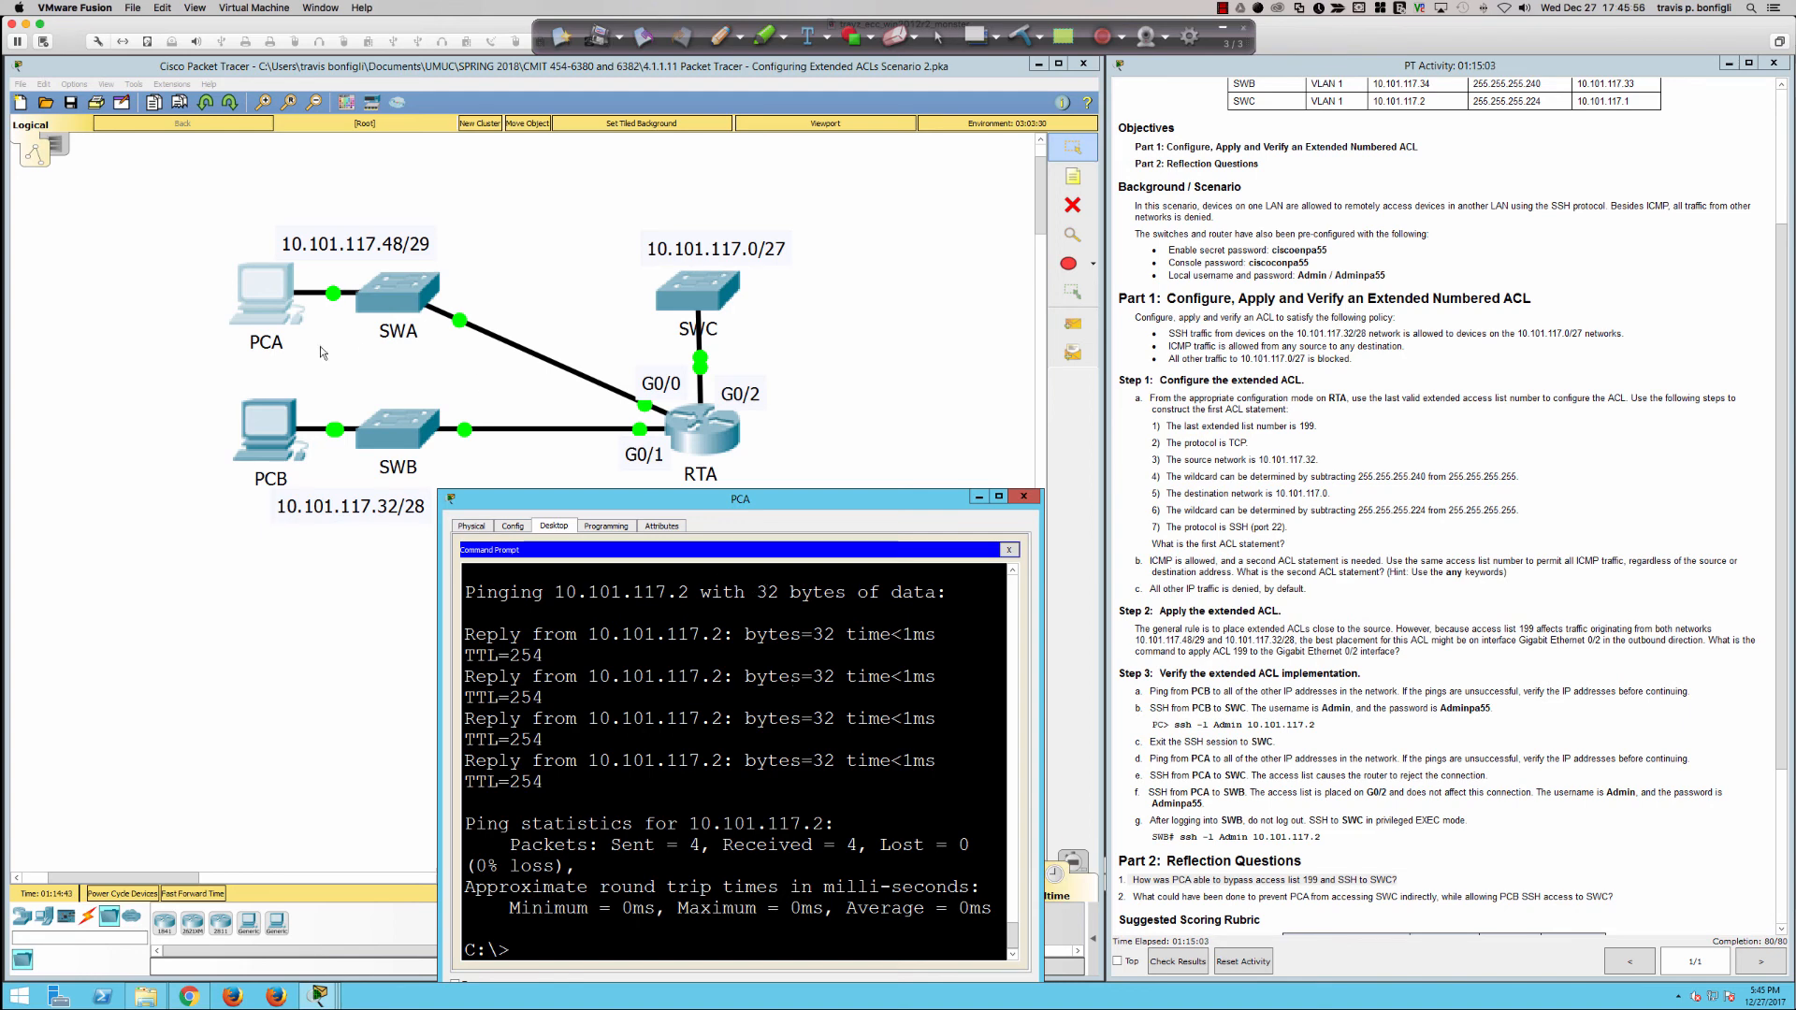
Step: Try an SSH connection as Admin from PCA's command prompt to SWB at 10.101.117.34
type("ssh -l Admin 10.101.117.34")
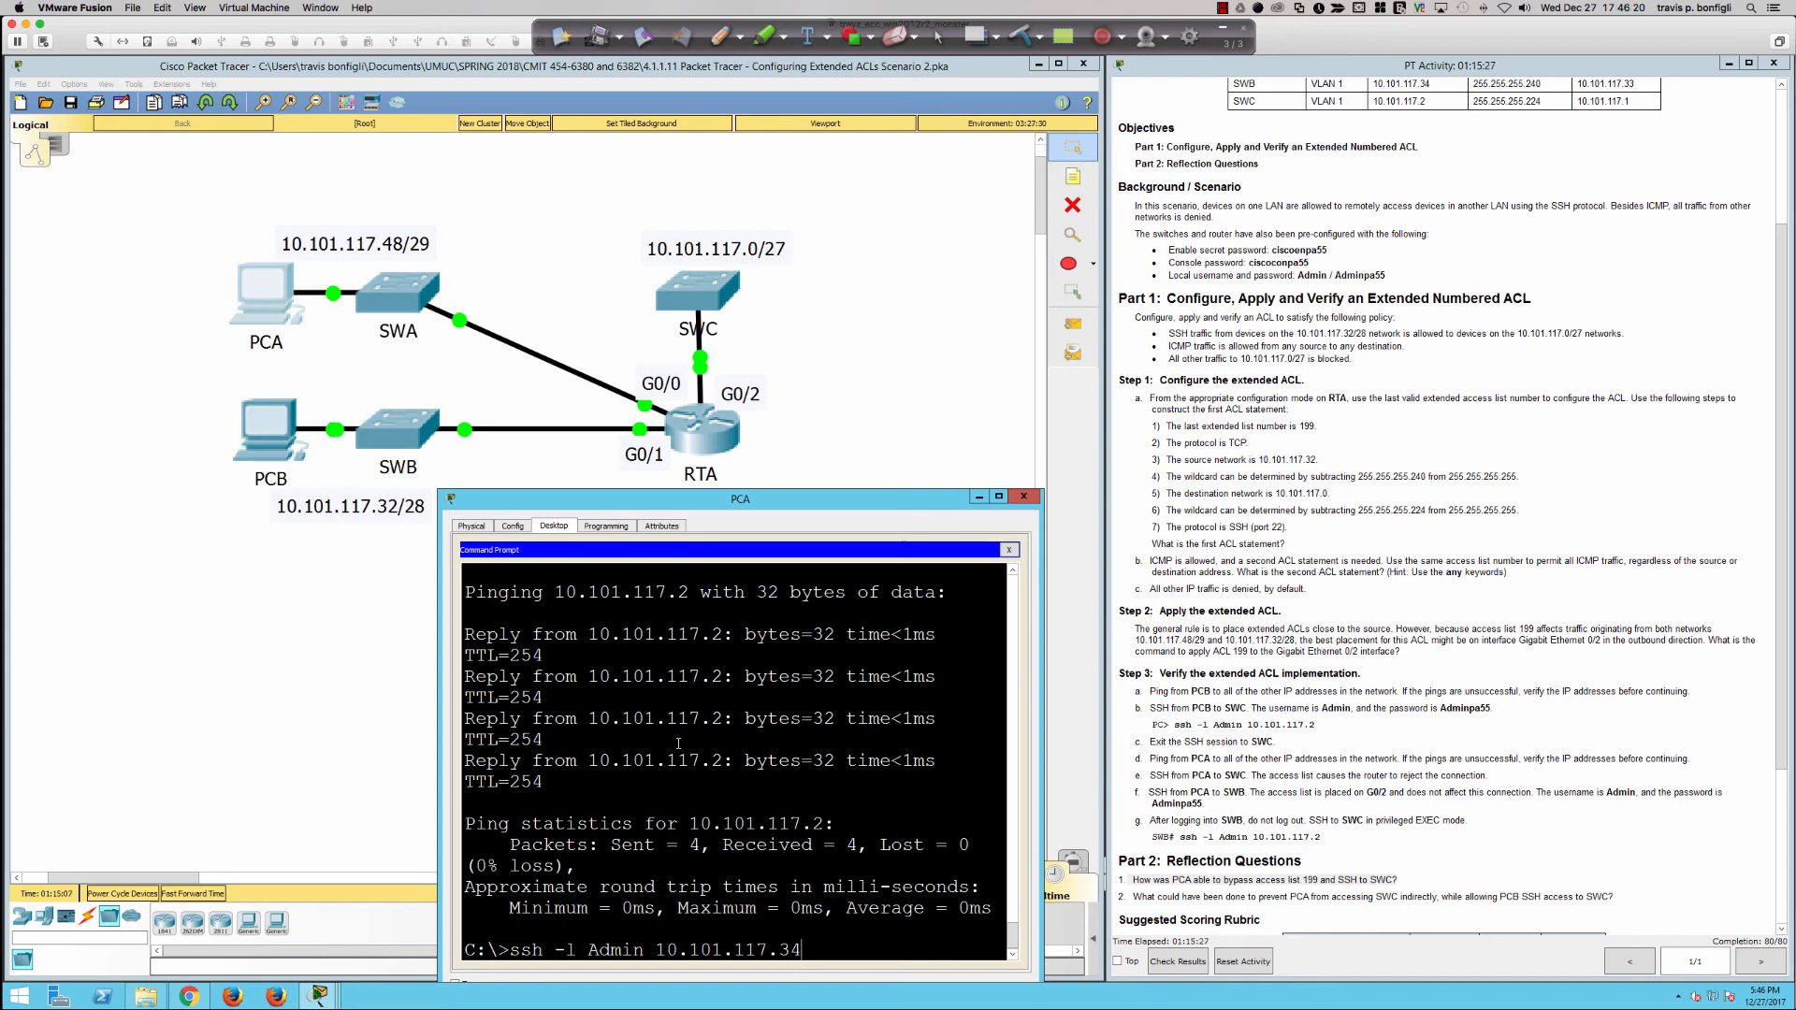
key("Return")
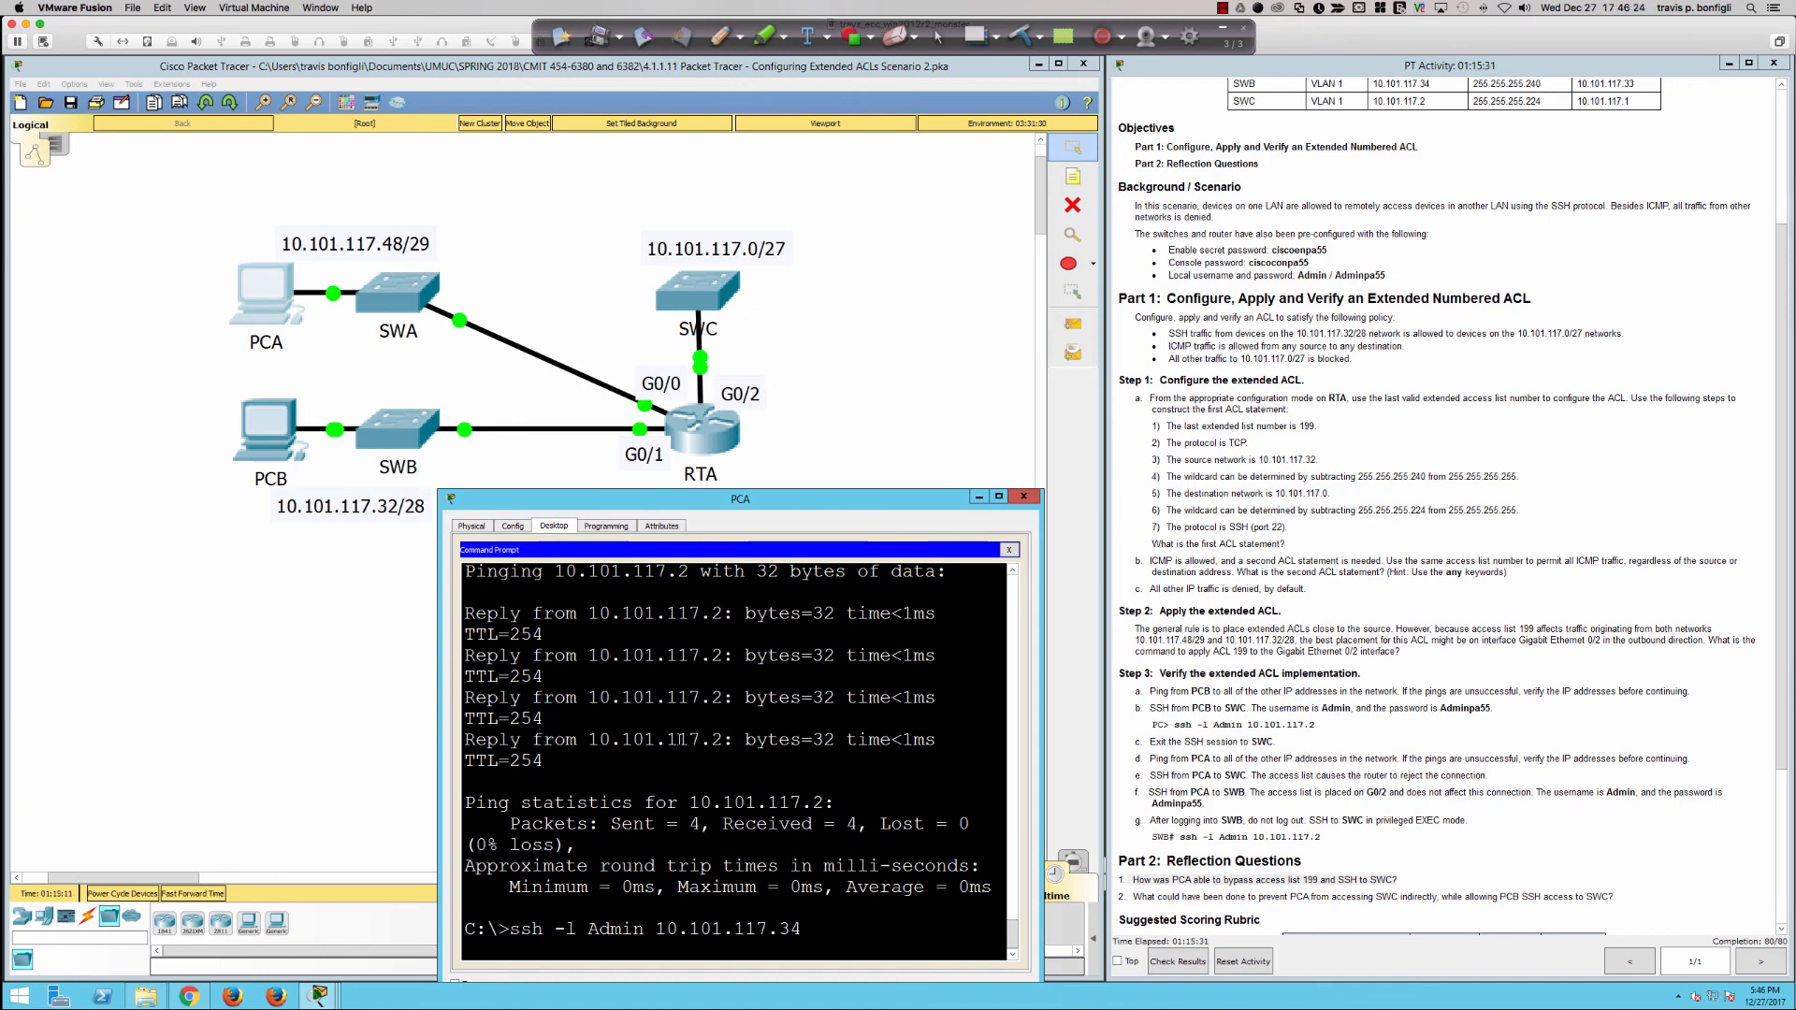
Step: Rerun do sh access-list 100 on RTA and examine the match counters of the port 22 deny and permit ip statements
left_click(712, 432)
left_click(823, 732)
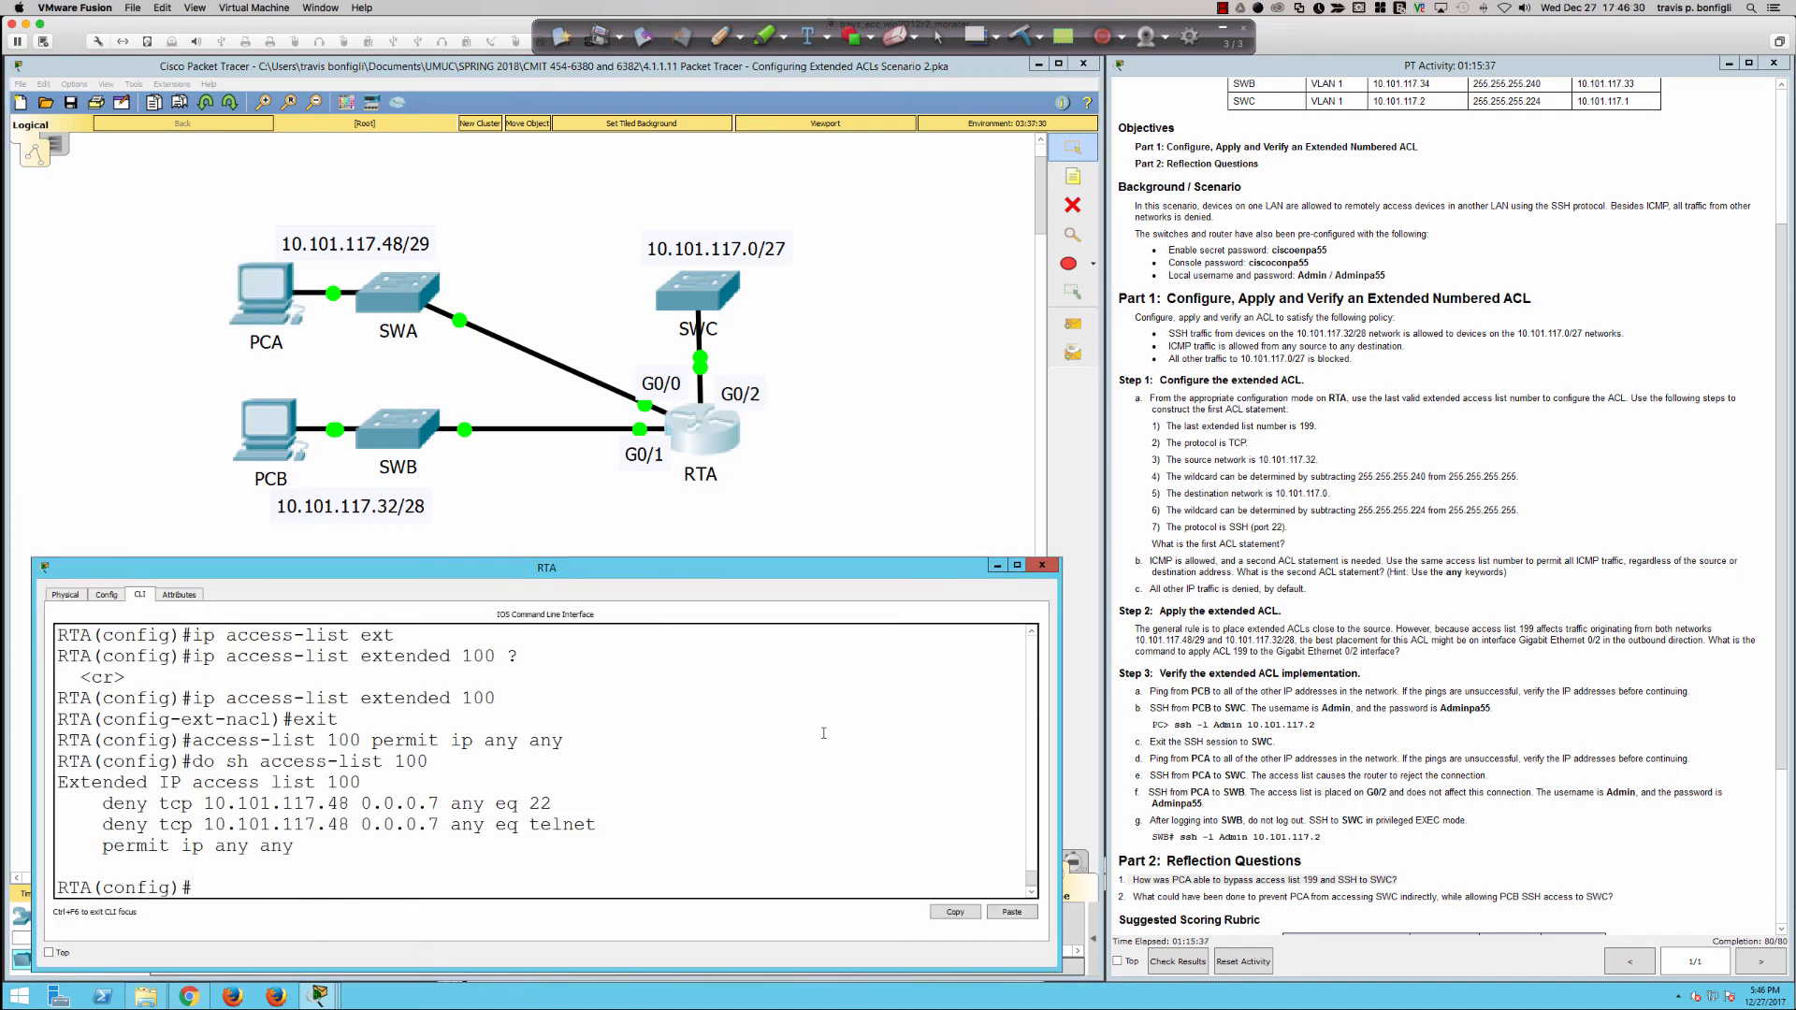
key("Return")
key("Return")
key("Return")
key("Return")
key("Up")
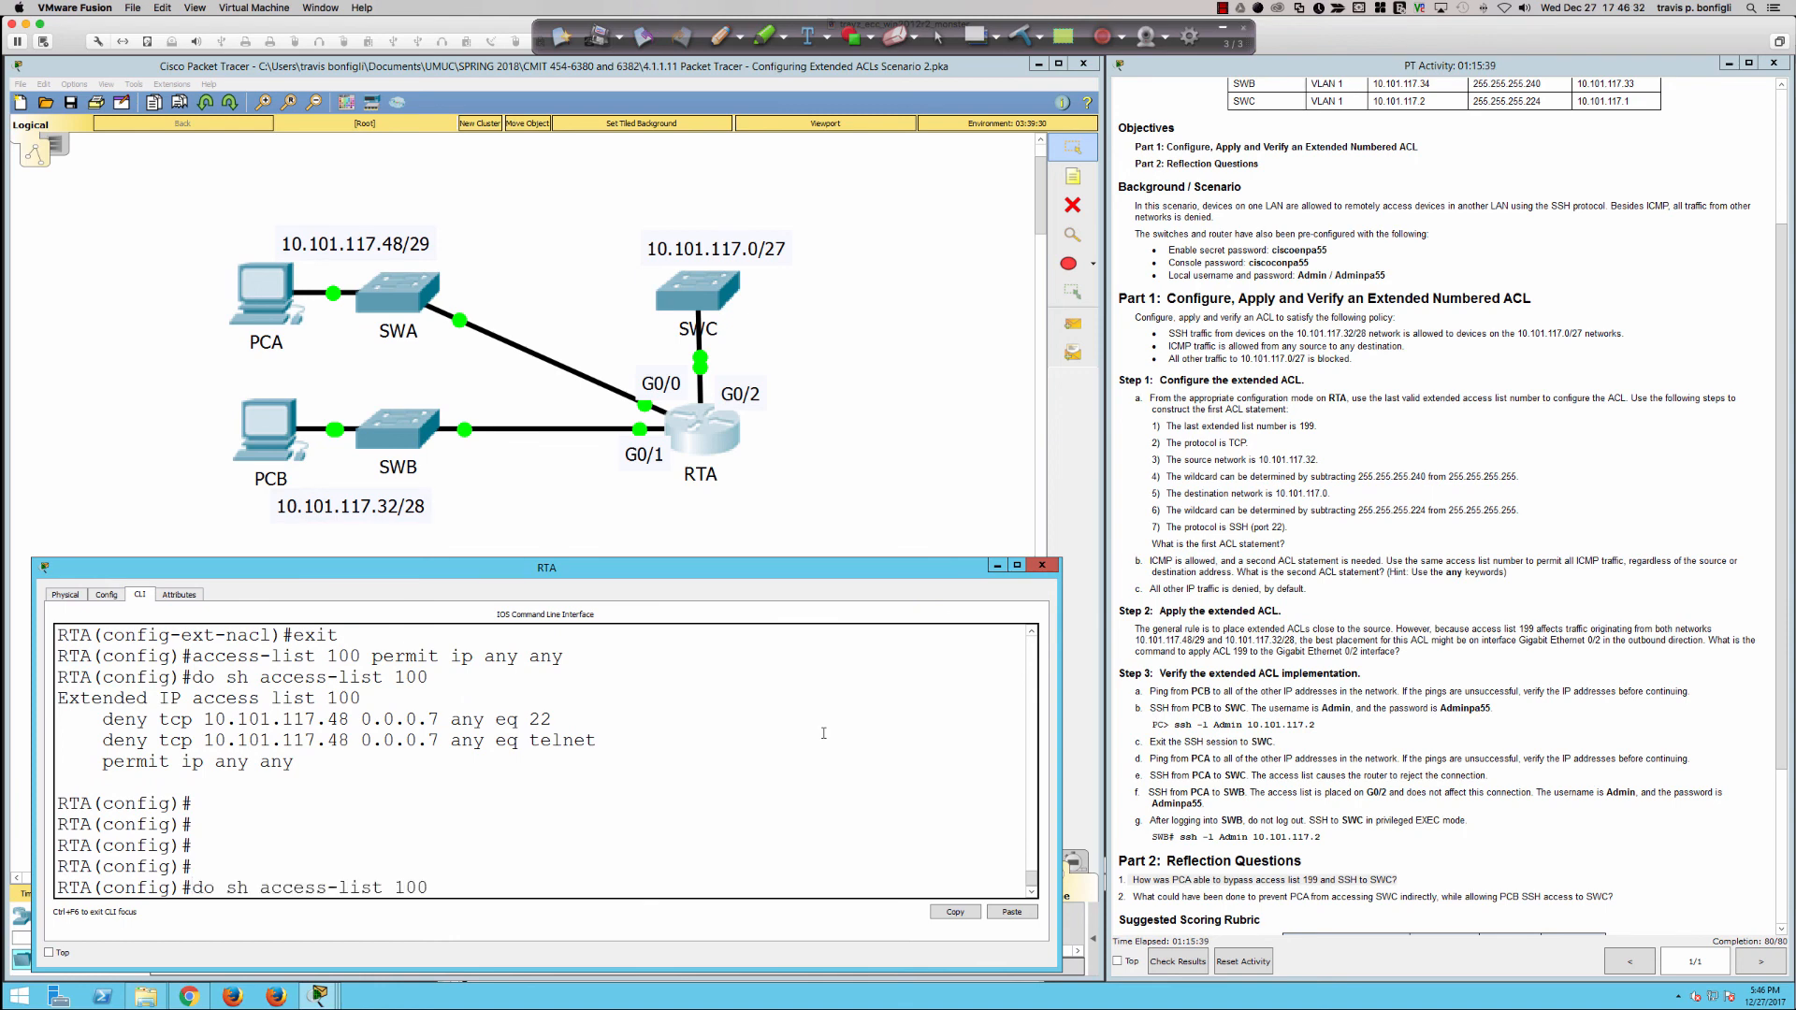
key("Return")
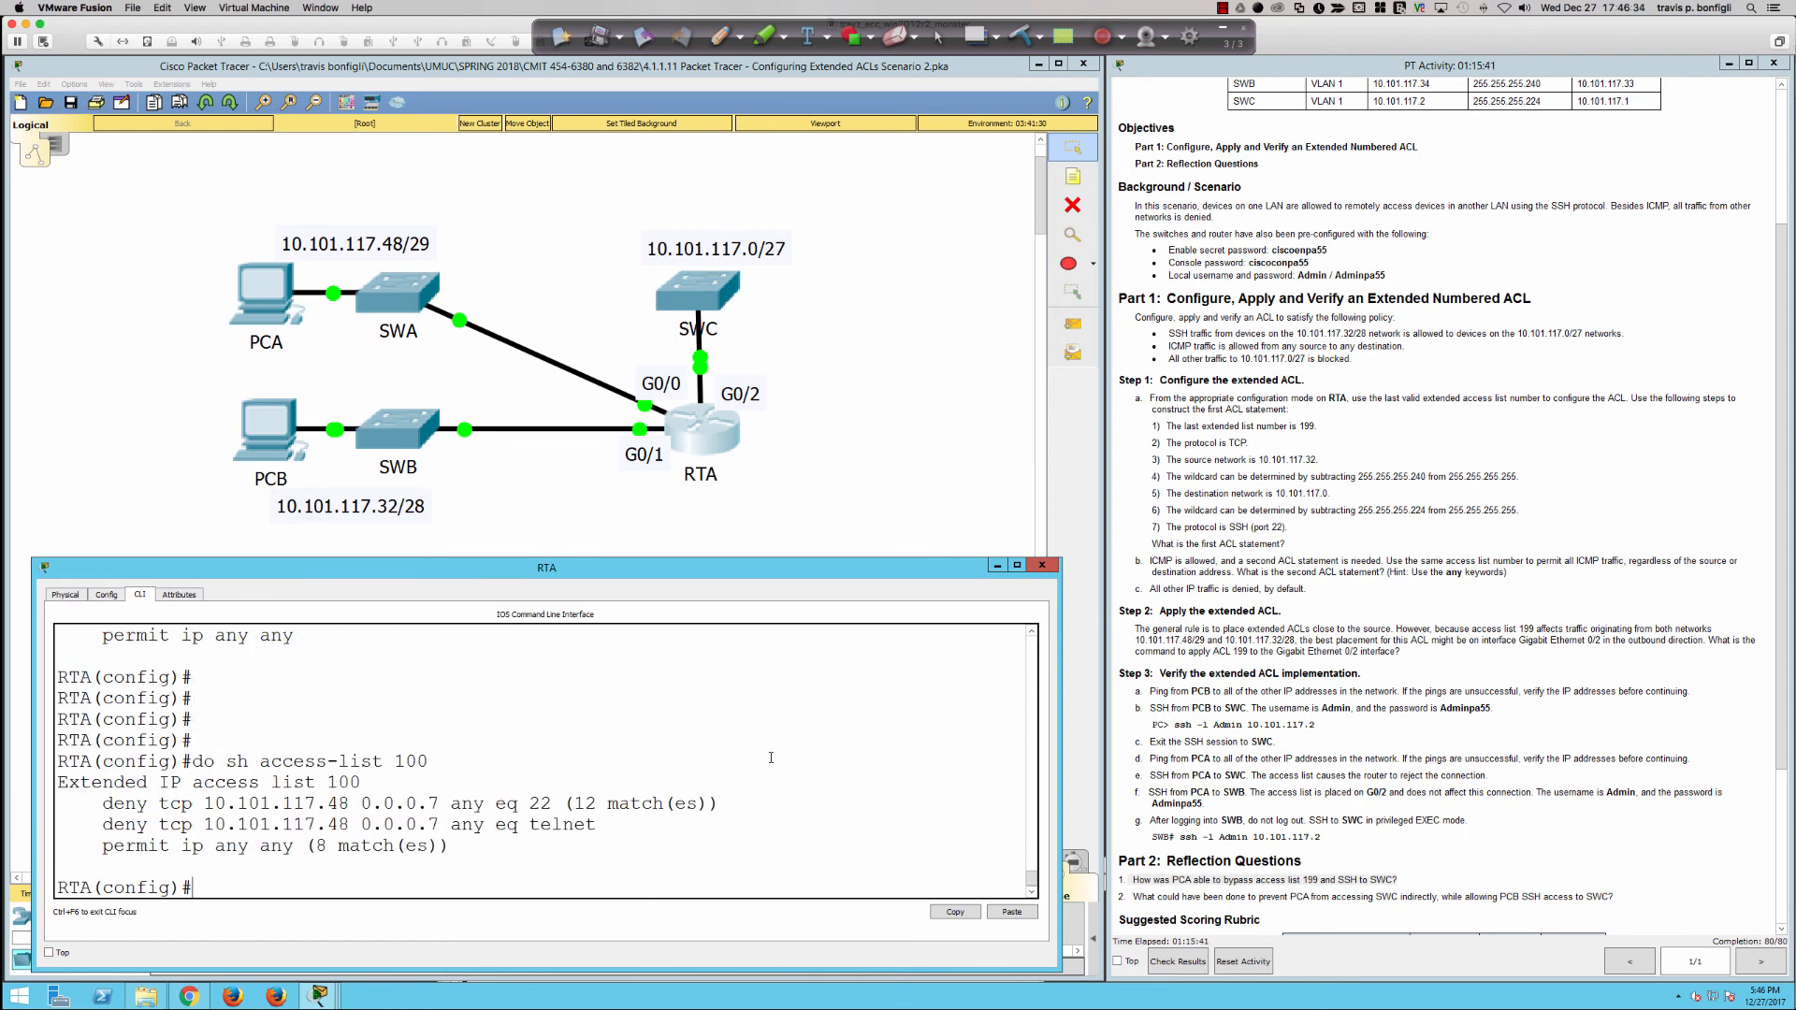
left_click_drag(517, 803, 600, 803)
left_click_drag(319, 844, 444, 854)
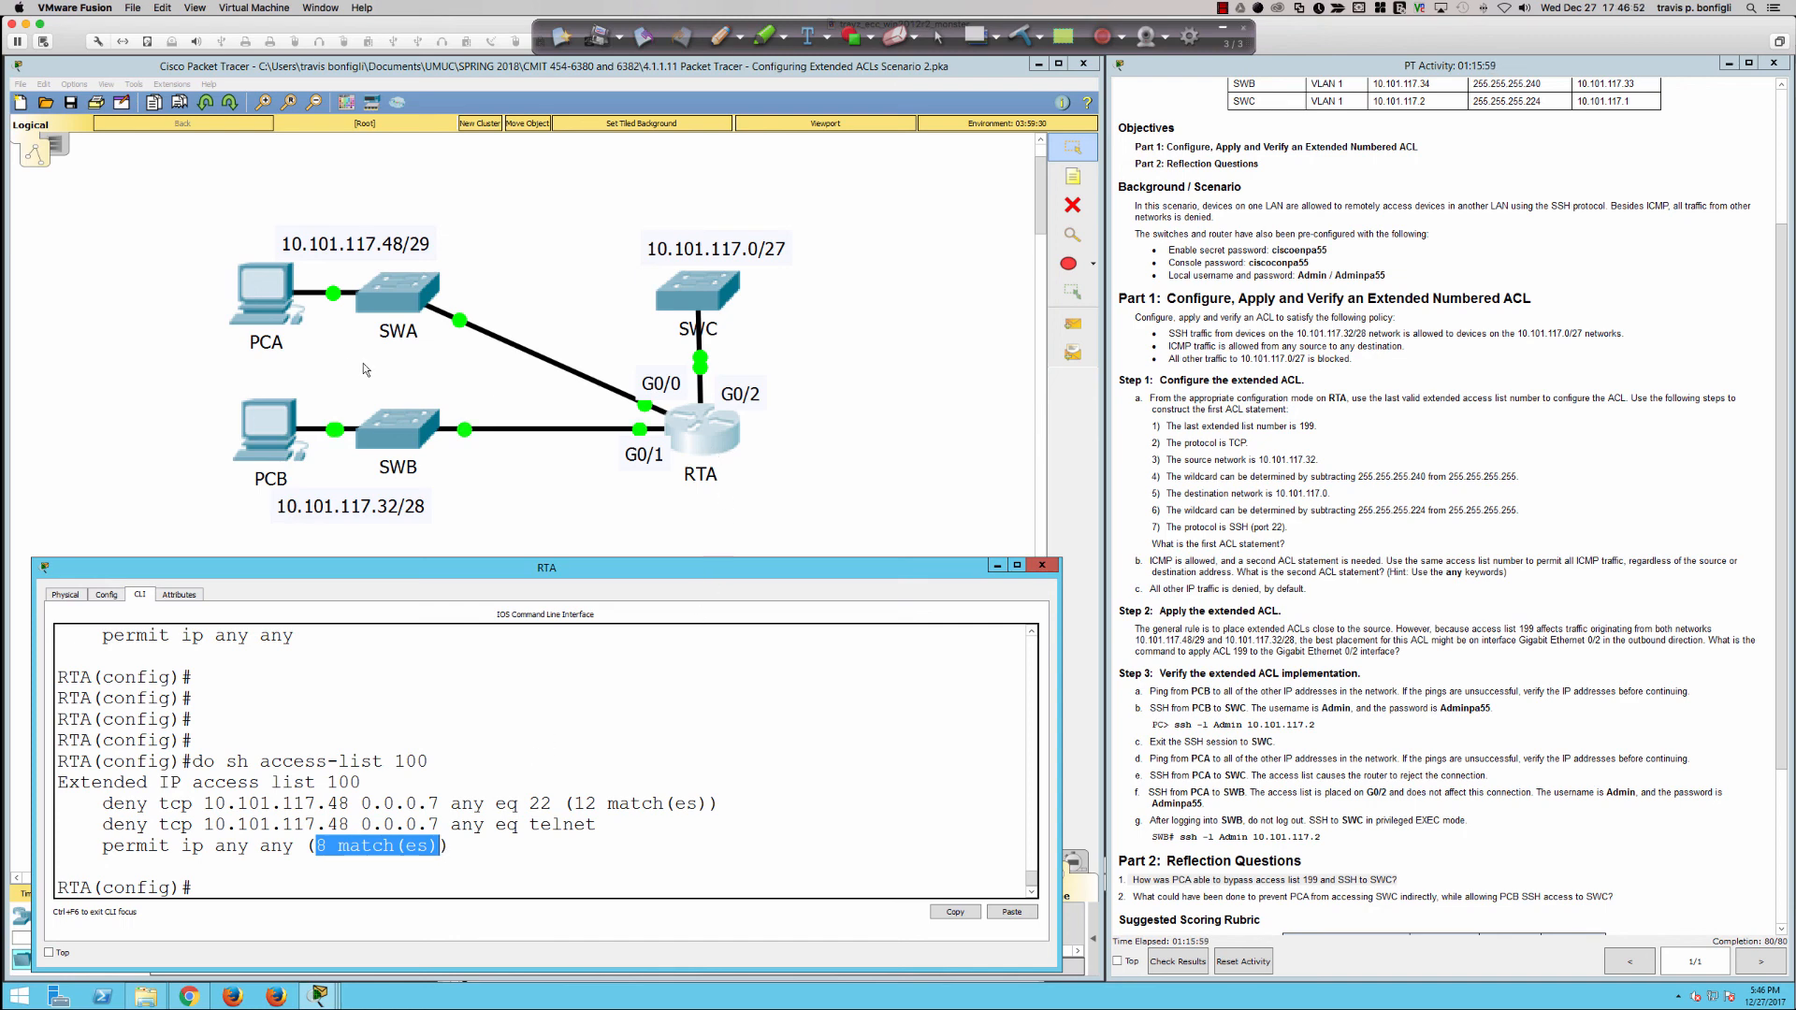
Step: Try a Telnet connection from PCA's command prompt to SWB at 10.101.117.34
left_click(319, 339)
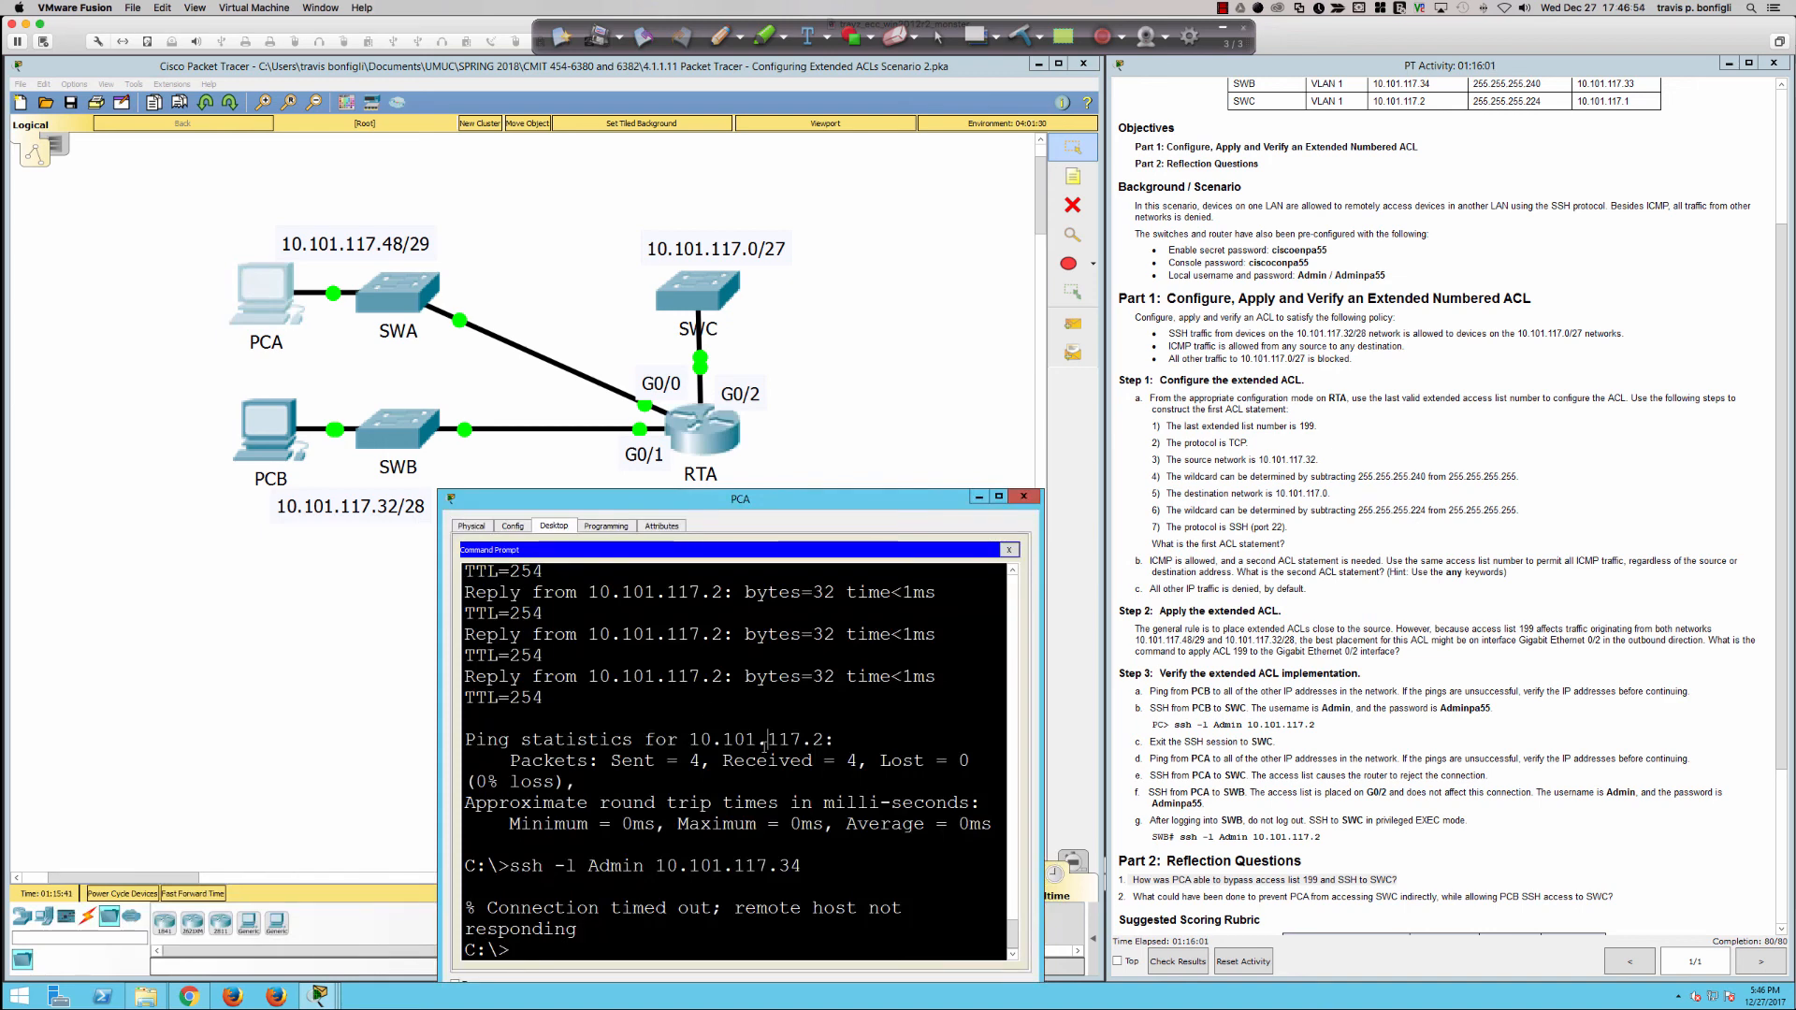
type("telnet ")
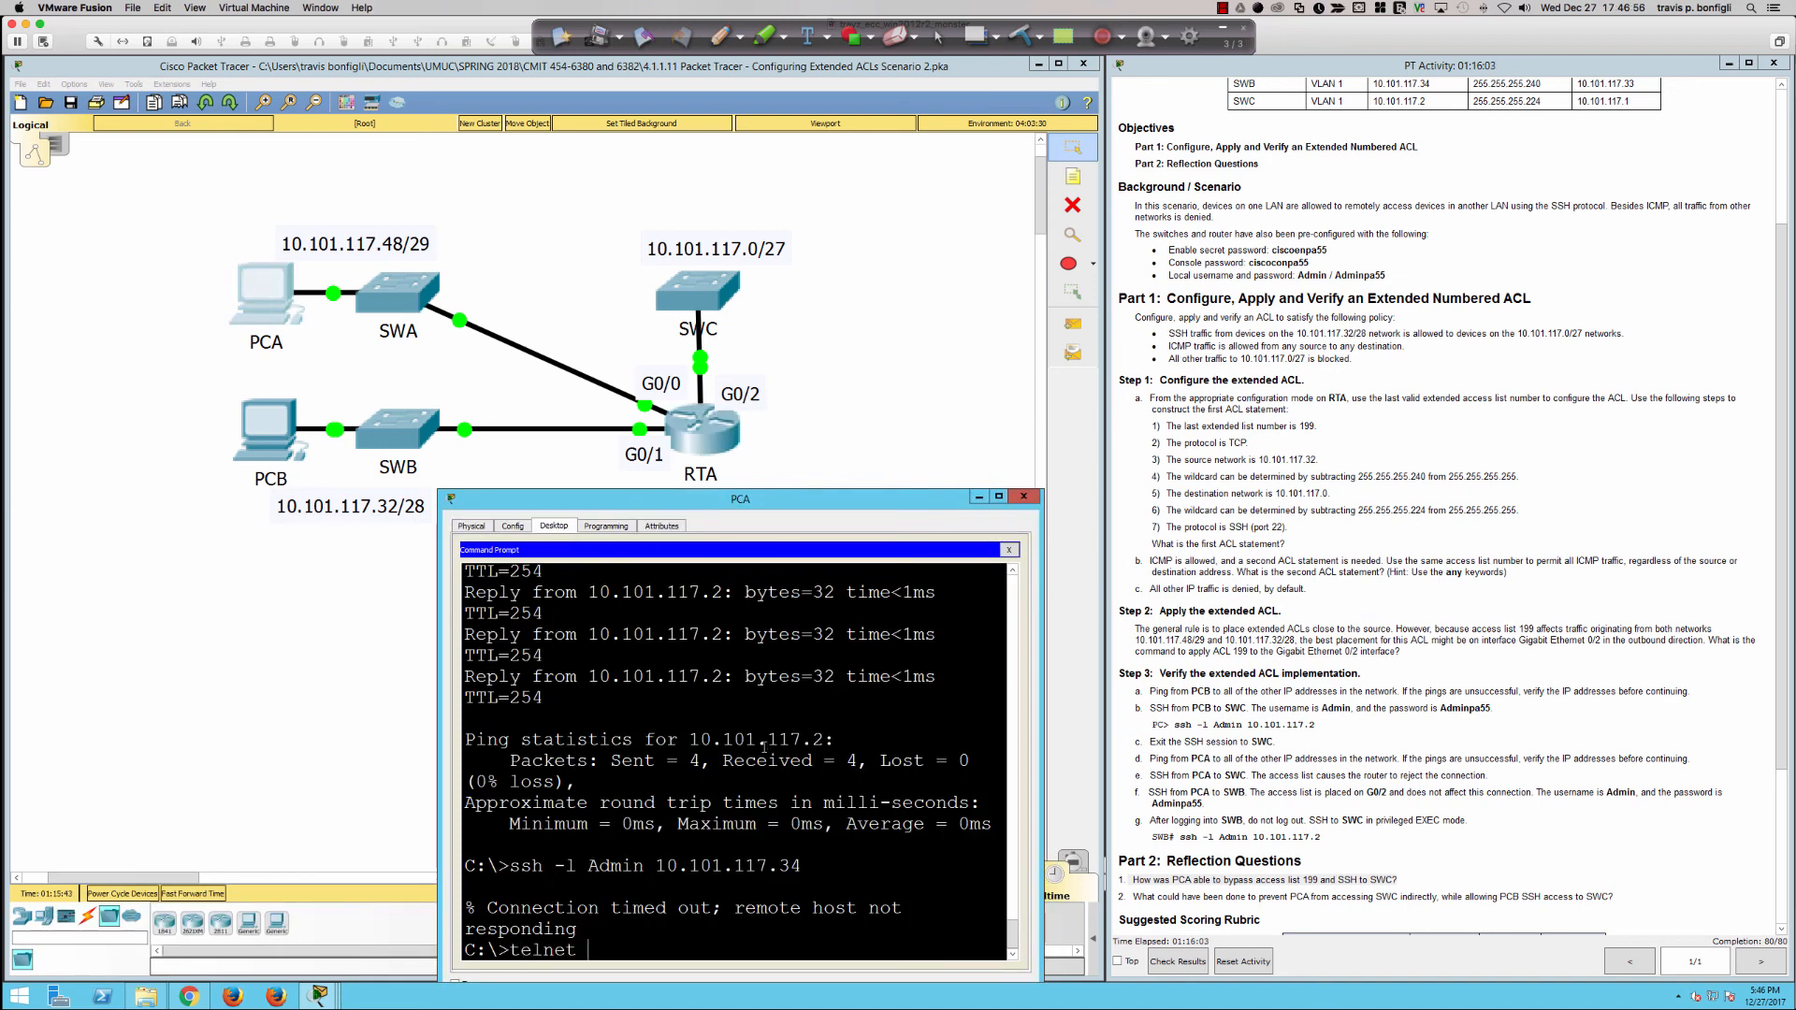
type("10.101.117.34")
key("Return")
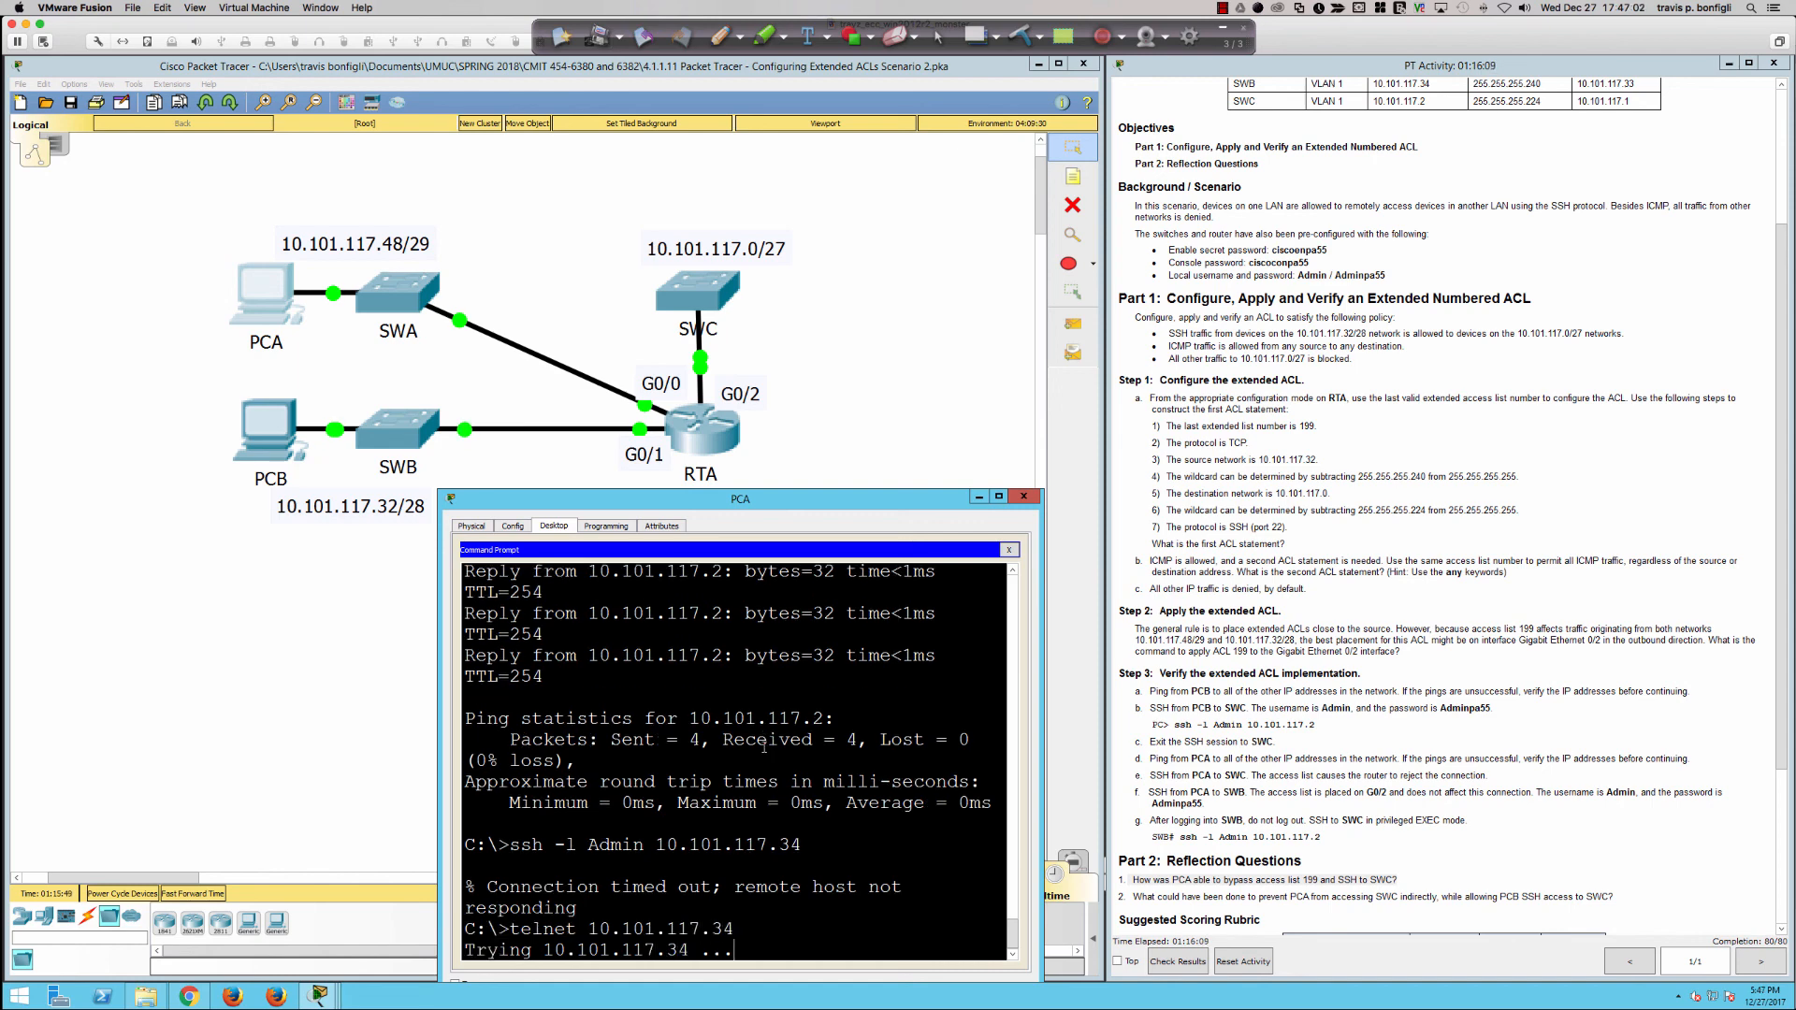
Step: Display access list 100 on RTA once more to check the match counter of the Telnet deny statement
left_click(701, 433)
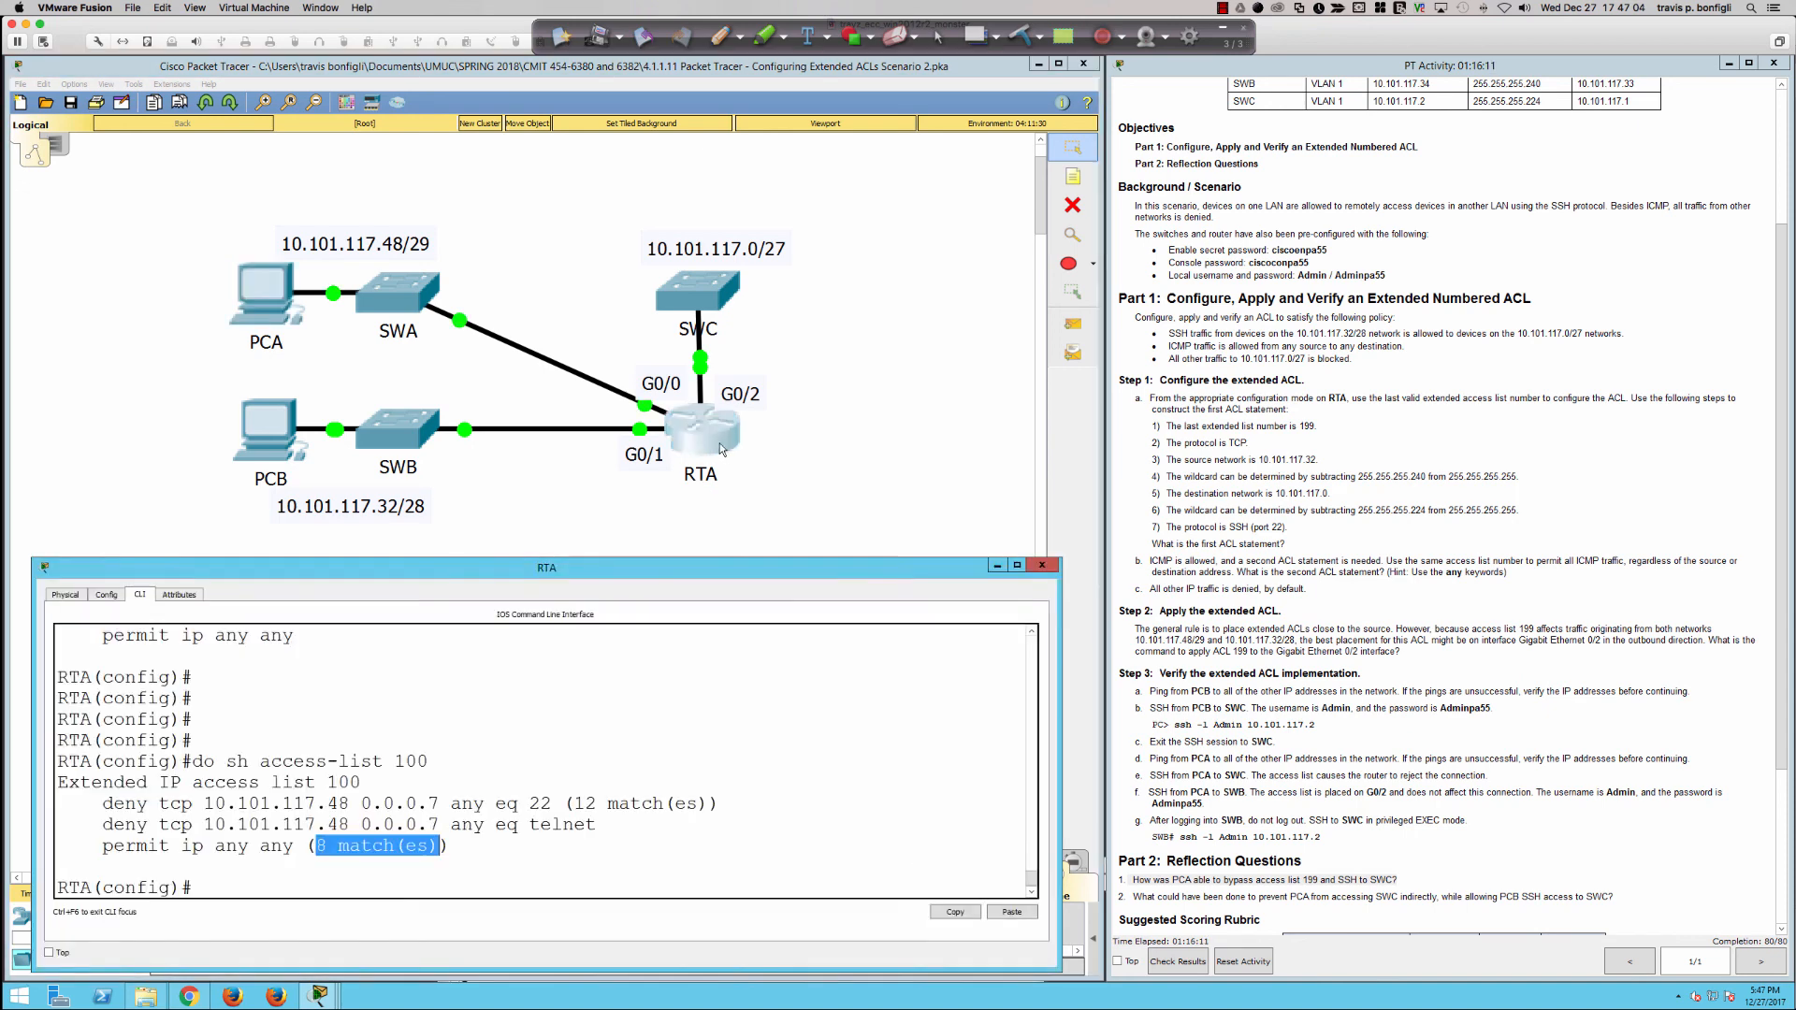
left_click(602, 828)
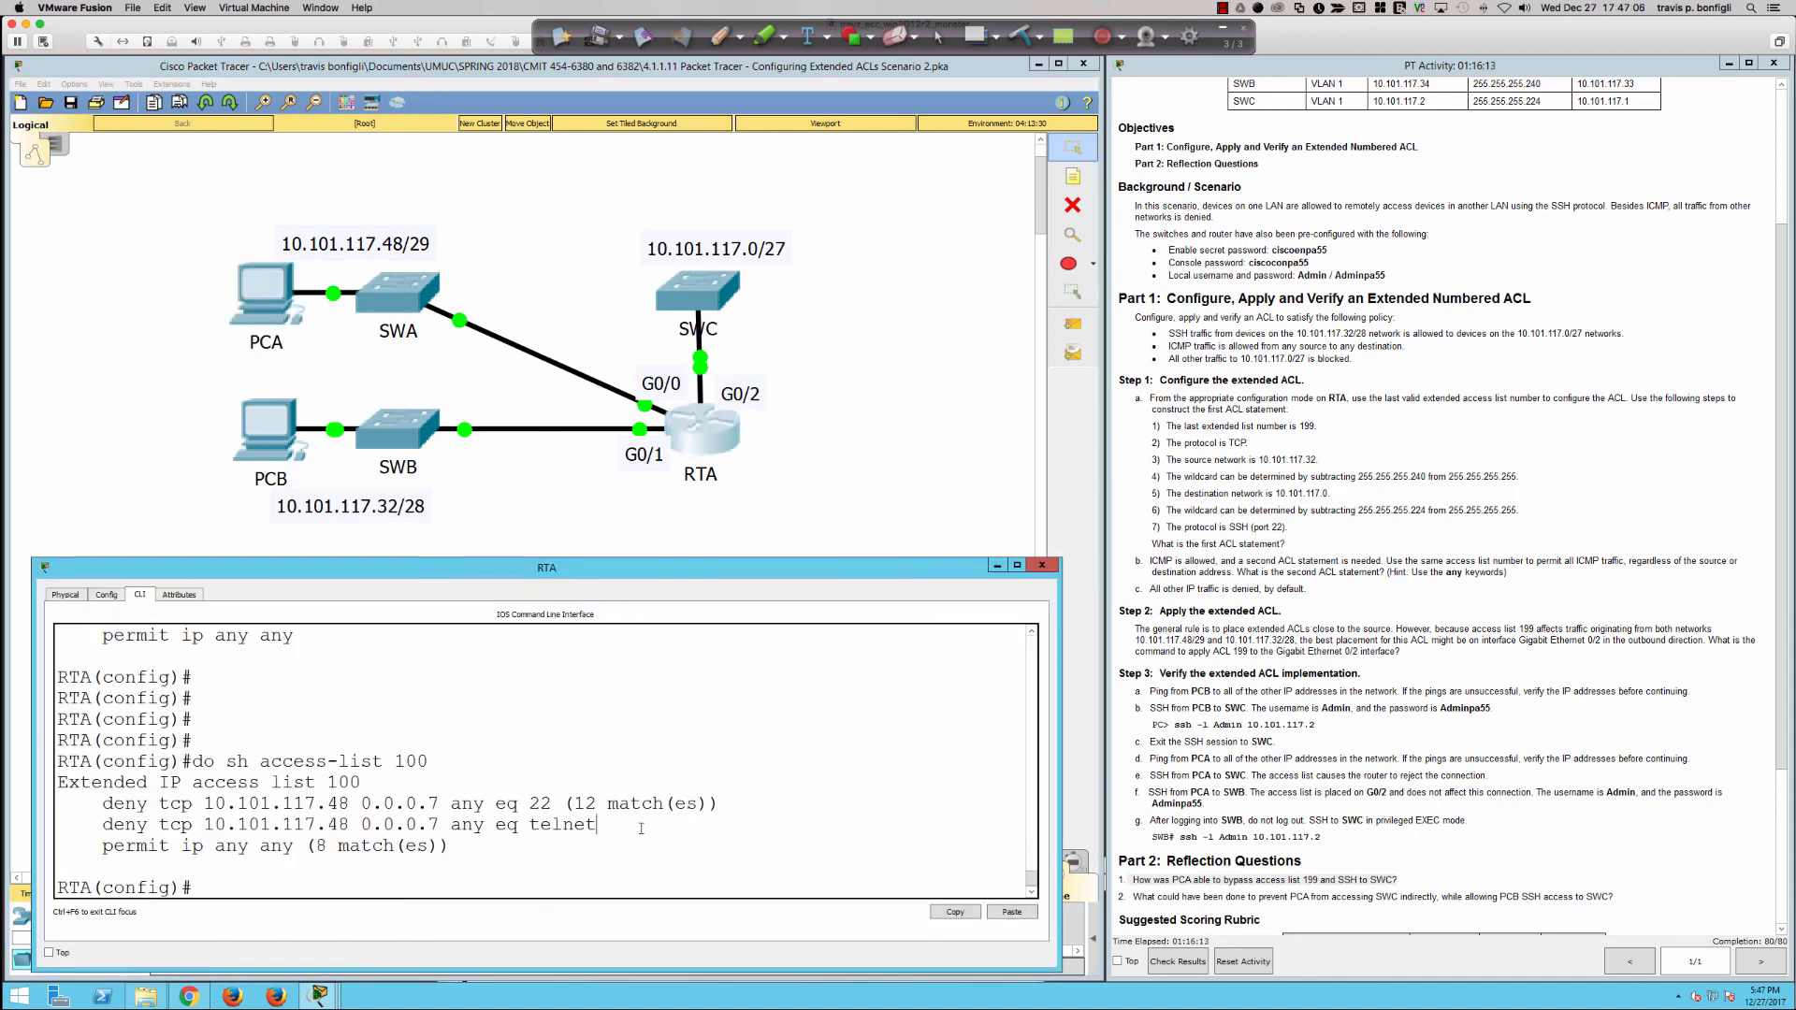
double_click(593, 824)
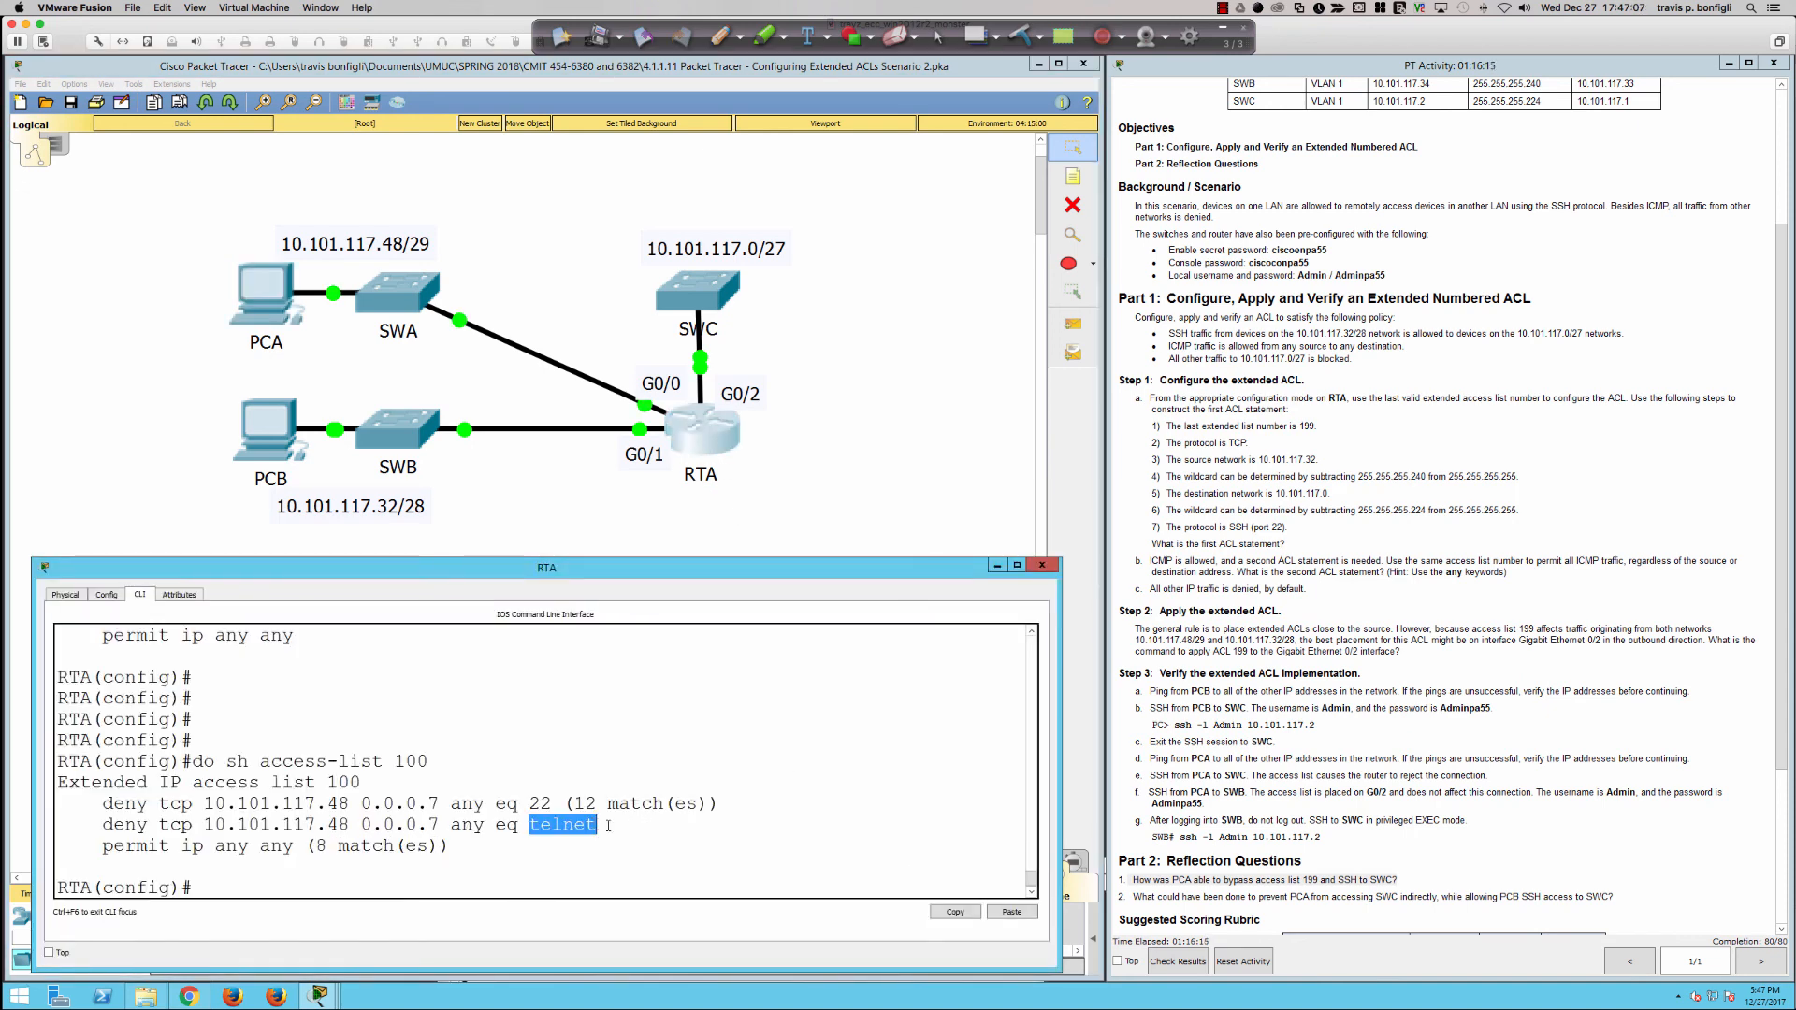
left_click(800, 822)
key("Up")
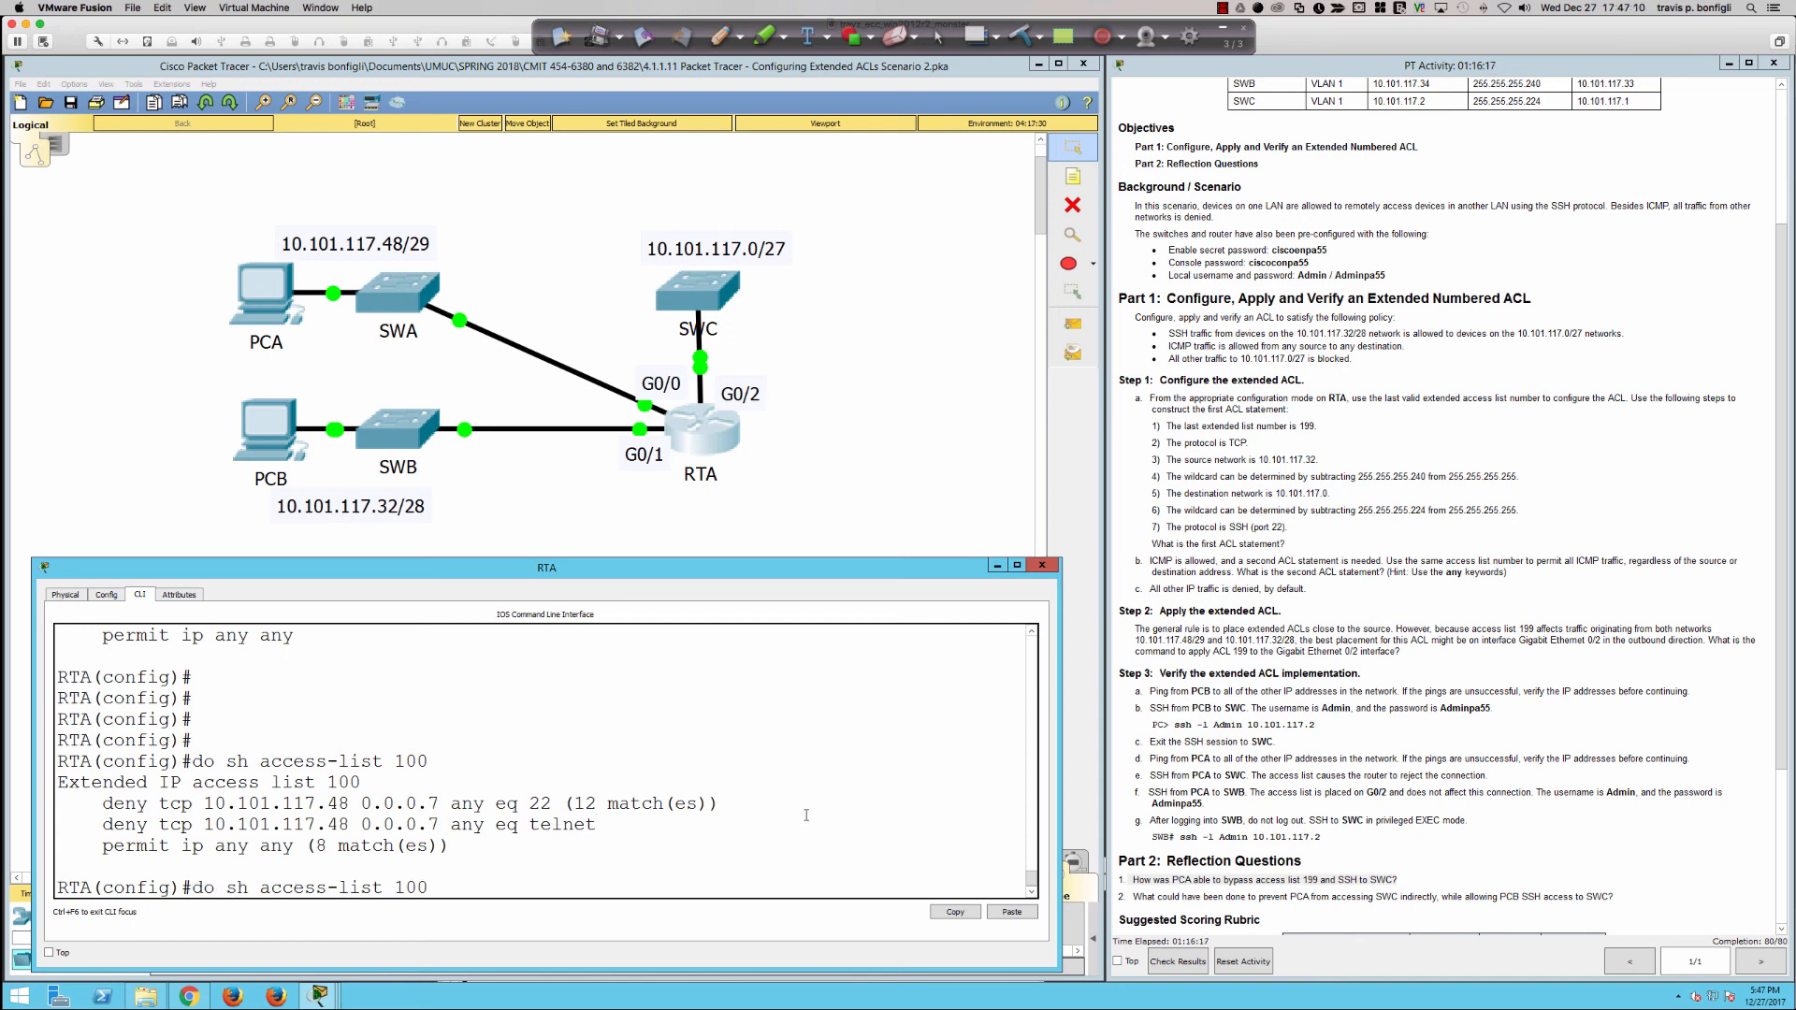
key("Return")
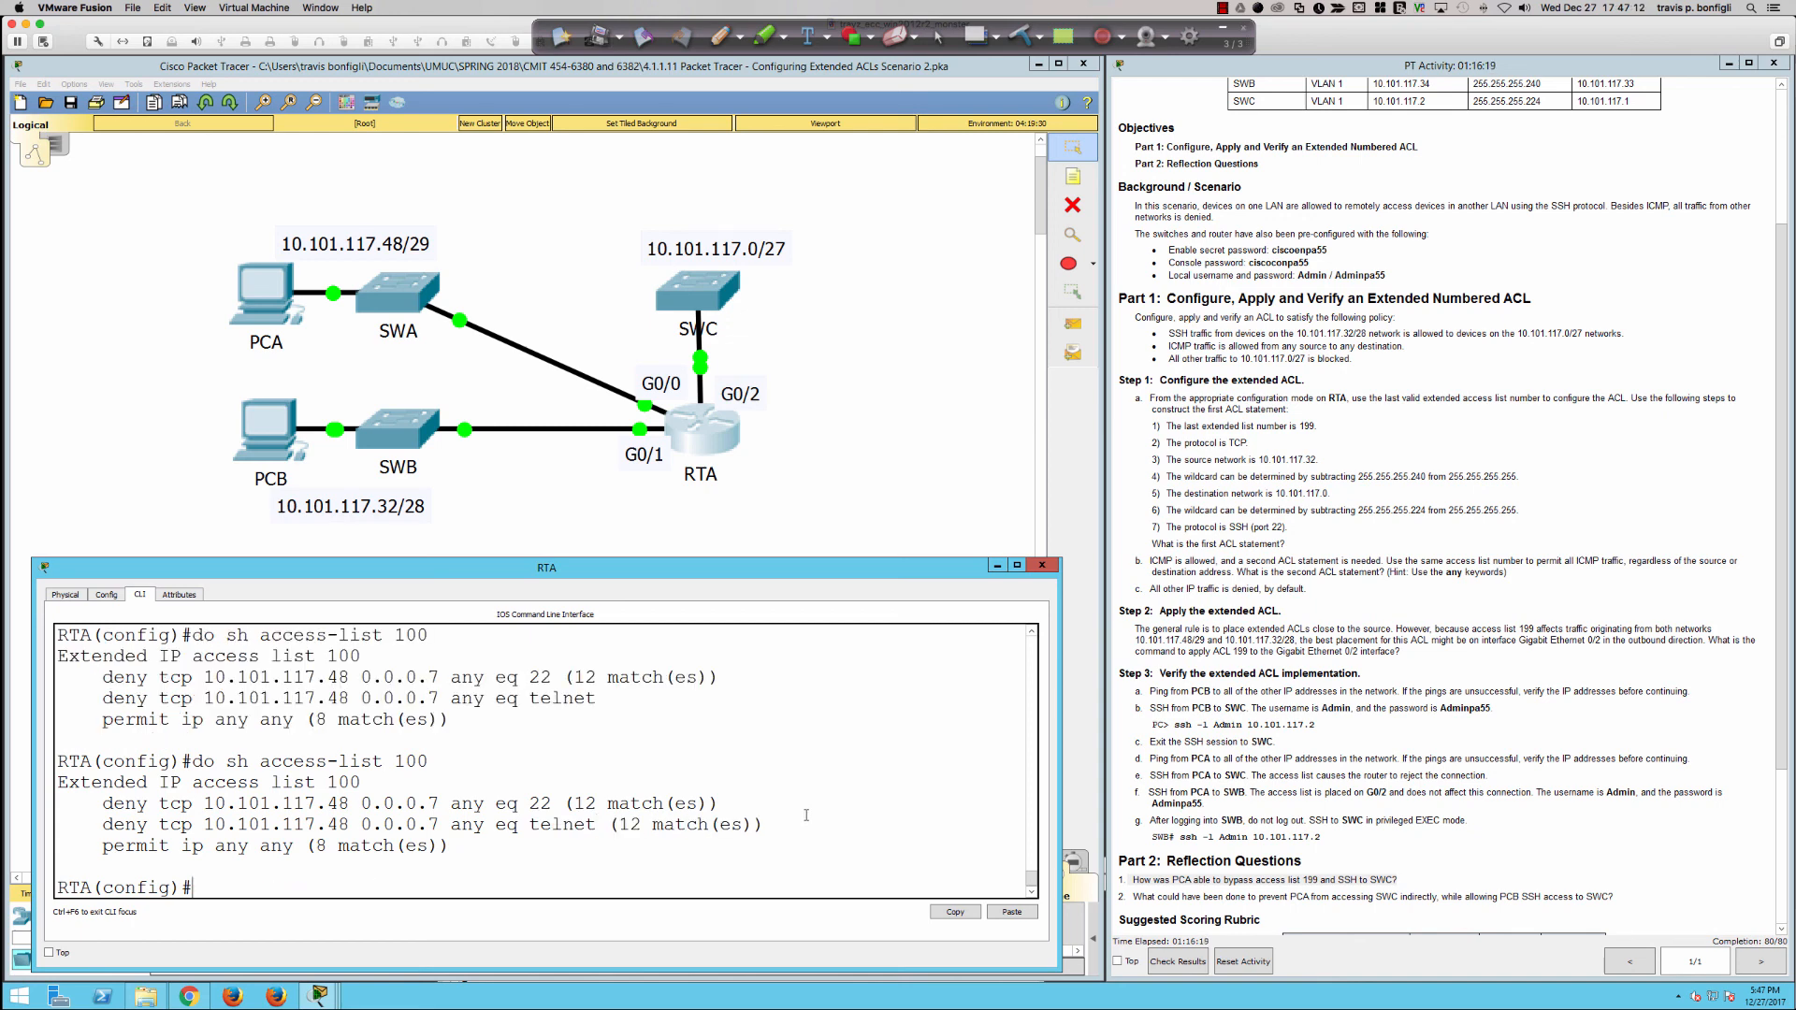